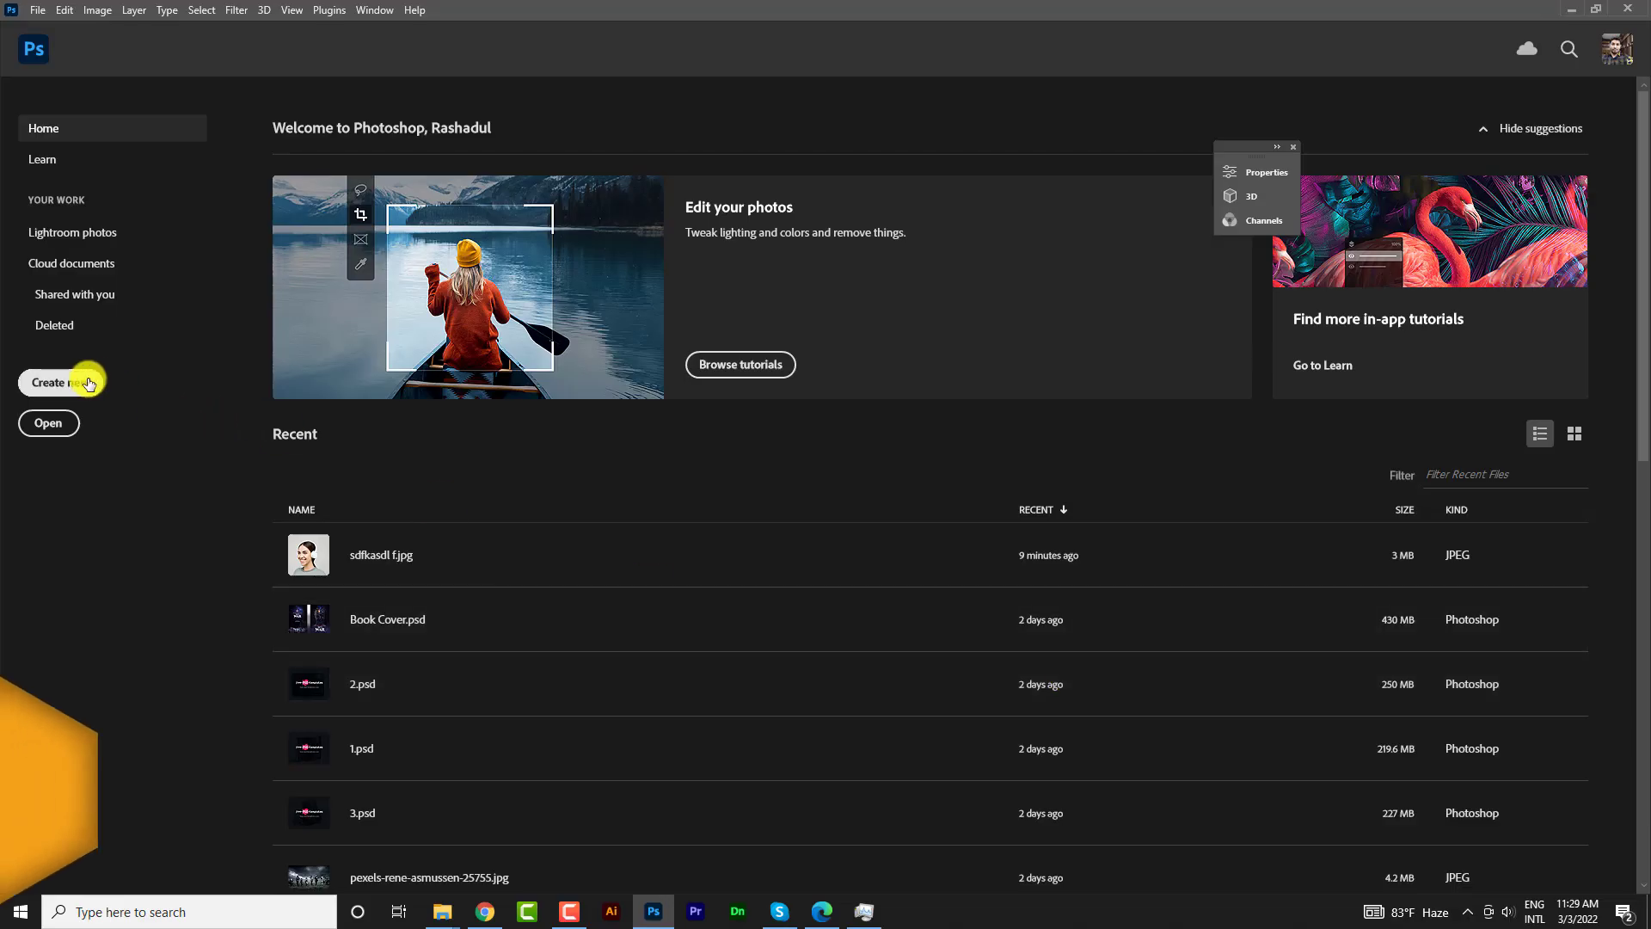
# - Open the New Document dialog from the Photoshop Home screen
pyautogui.click(89, 380)
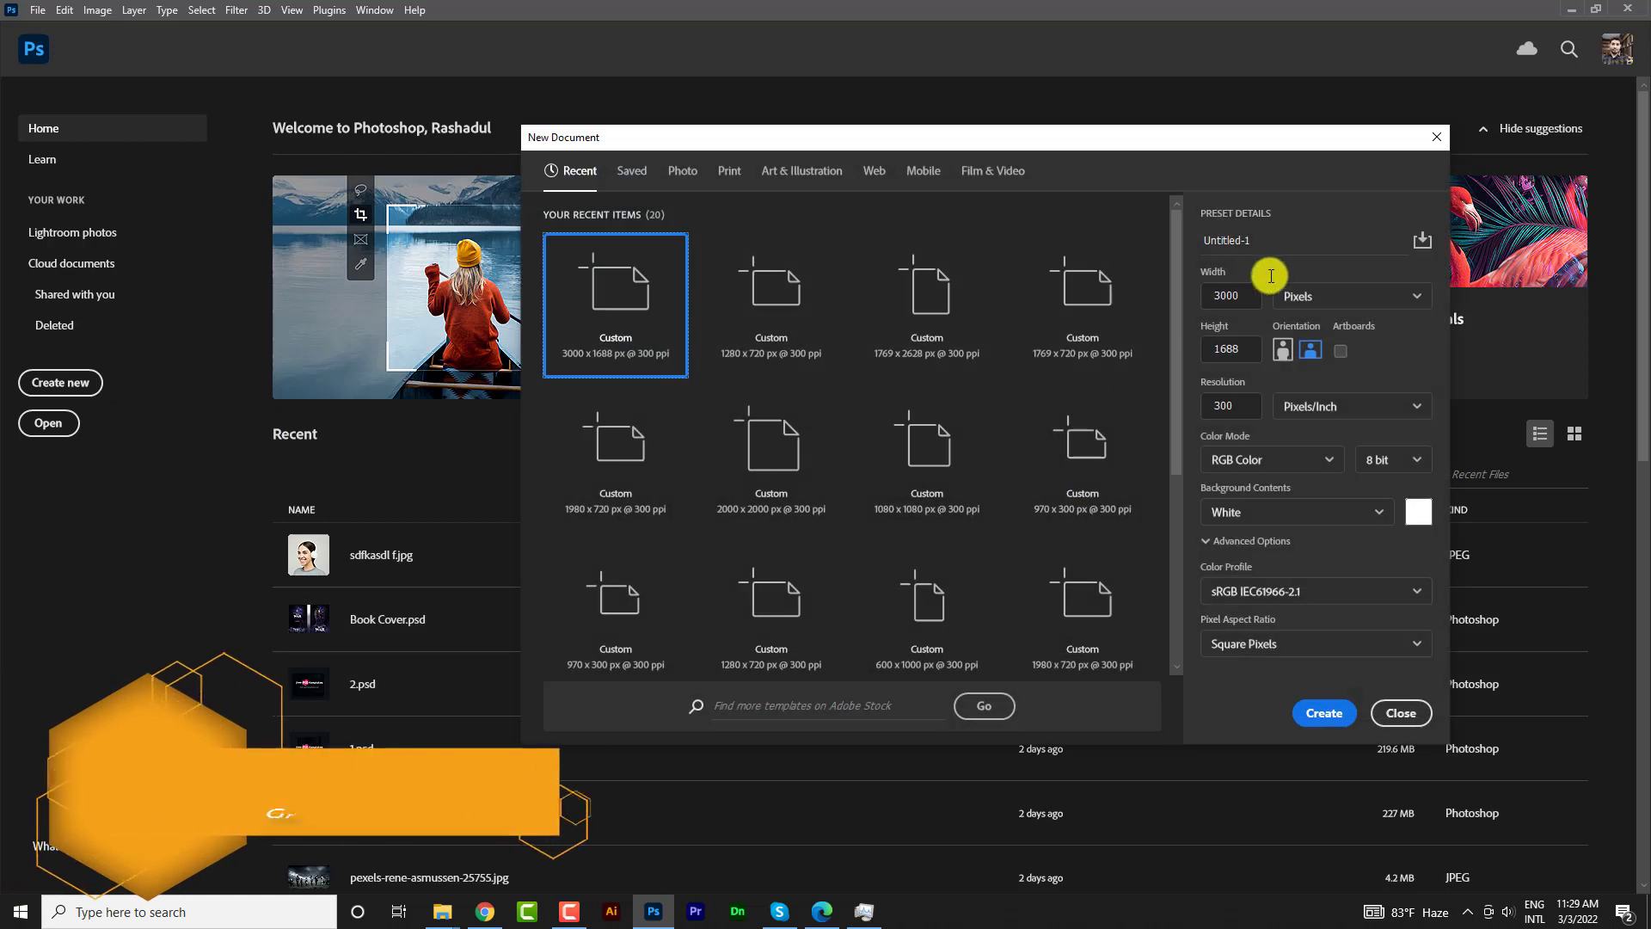
# - Name the new document 'Ads Banner', size it 1080 × 1080 px, and create it
pyautogui.click(1265, 242)
pyautogui.write('Ads Banner')
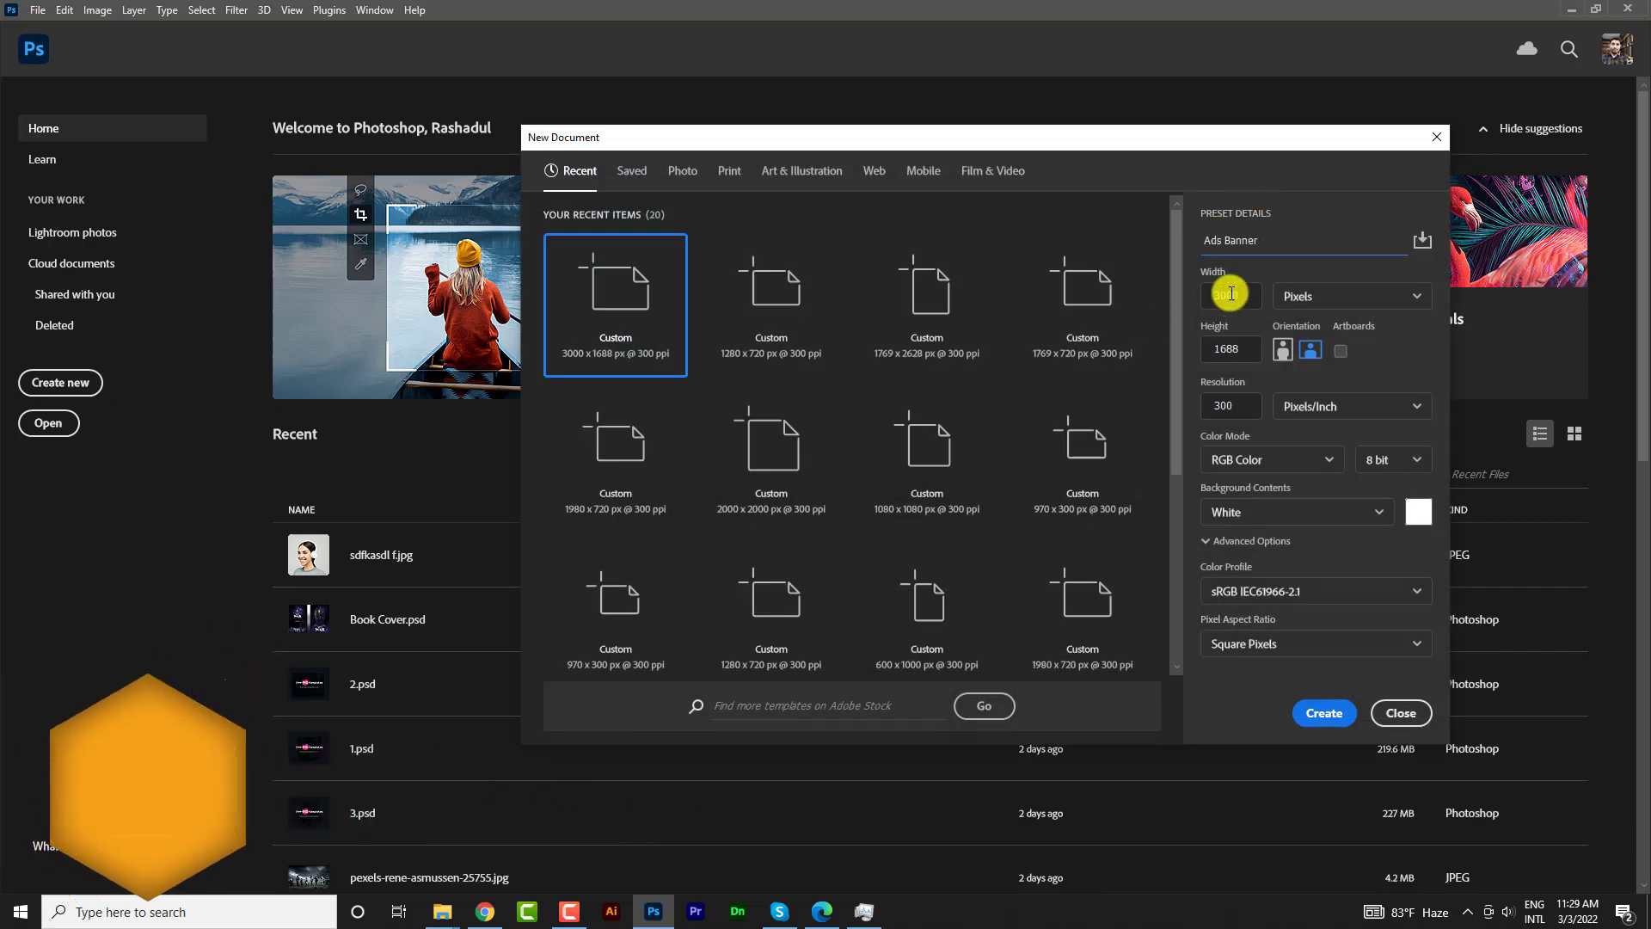
pyautogui.doubleClick(1188, 292)
pyautogui.write('108')
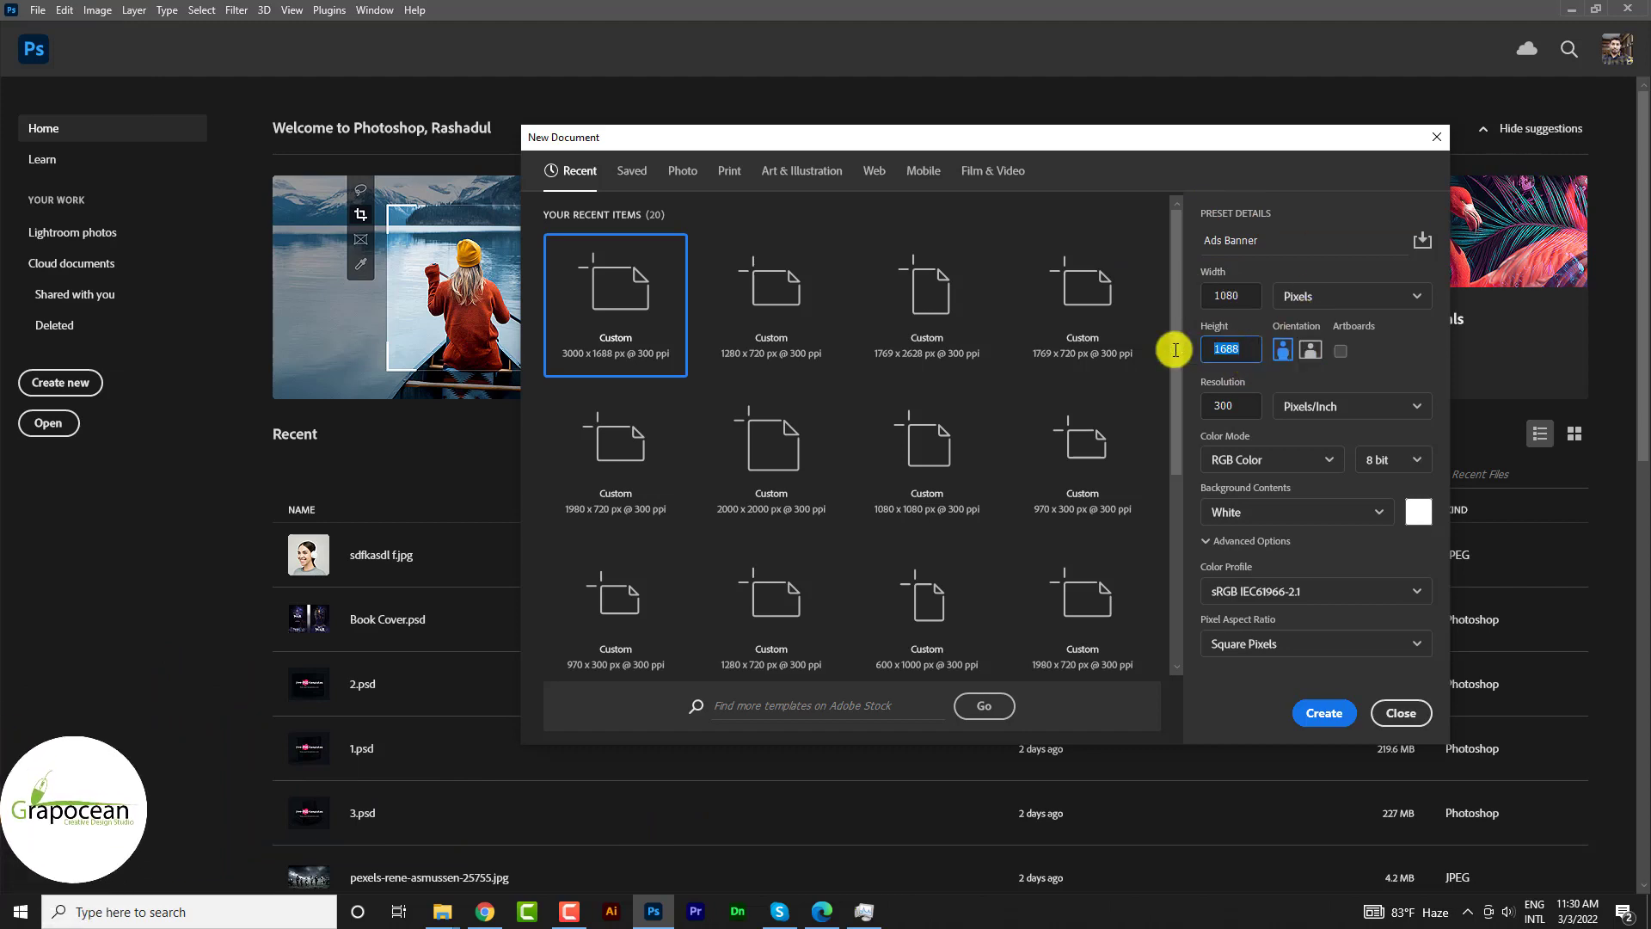
pyautogui.write('1080')
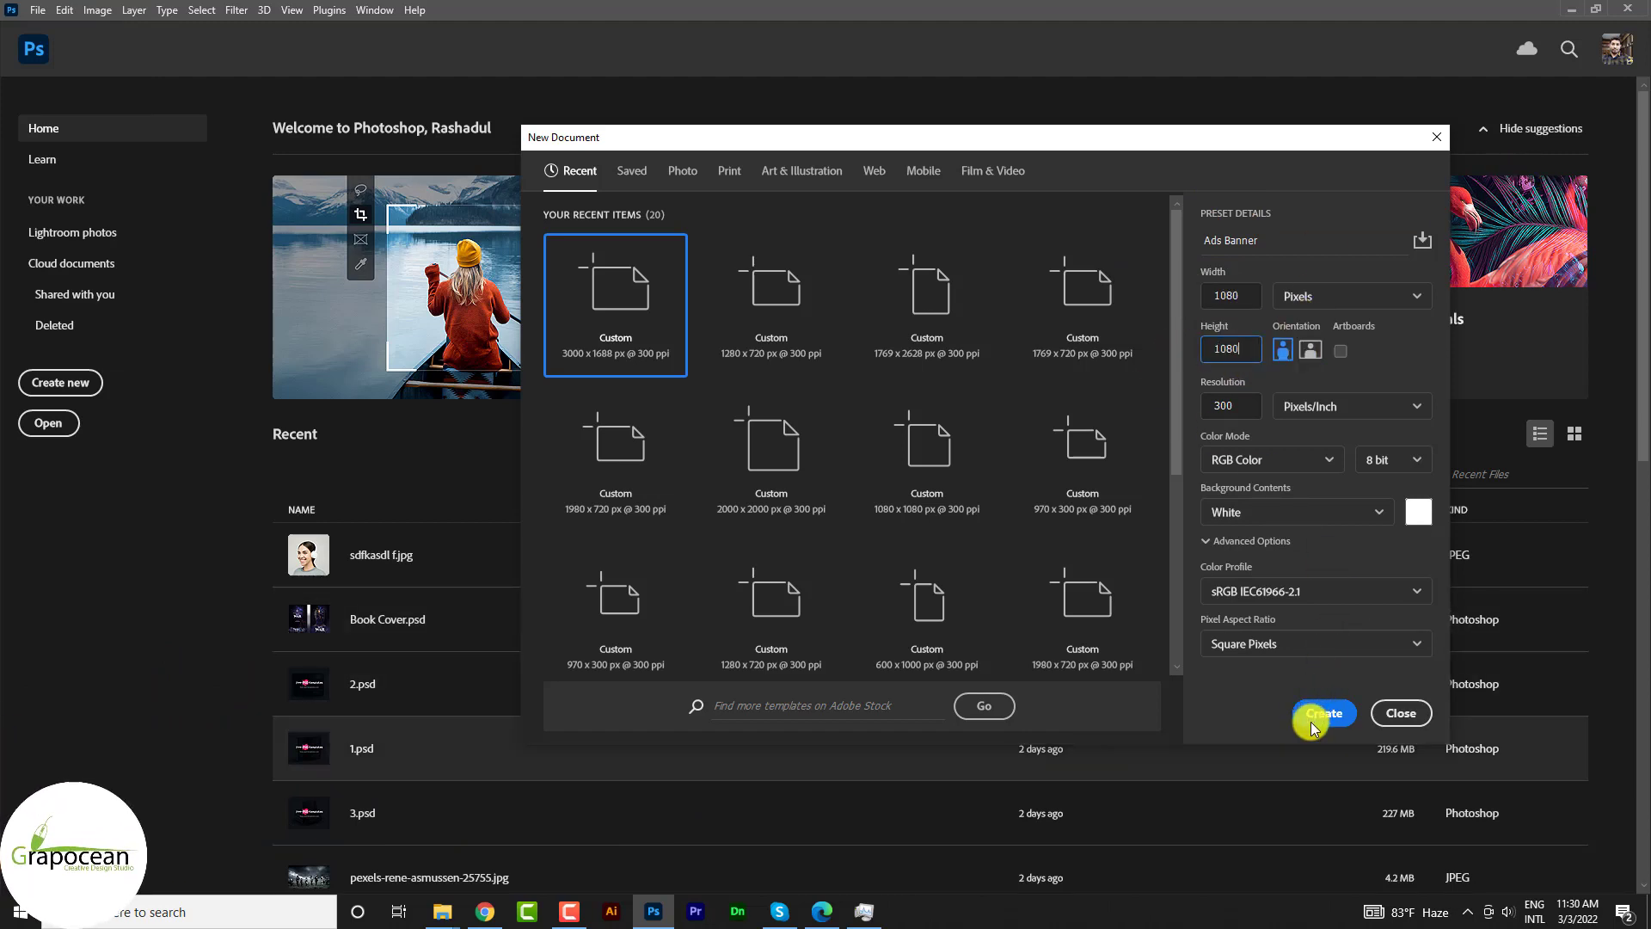
pyautogui.click(1316, 713)
pyautogui.scroll(-3, 566, 419)
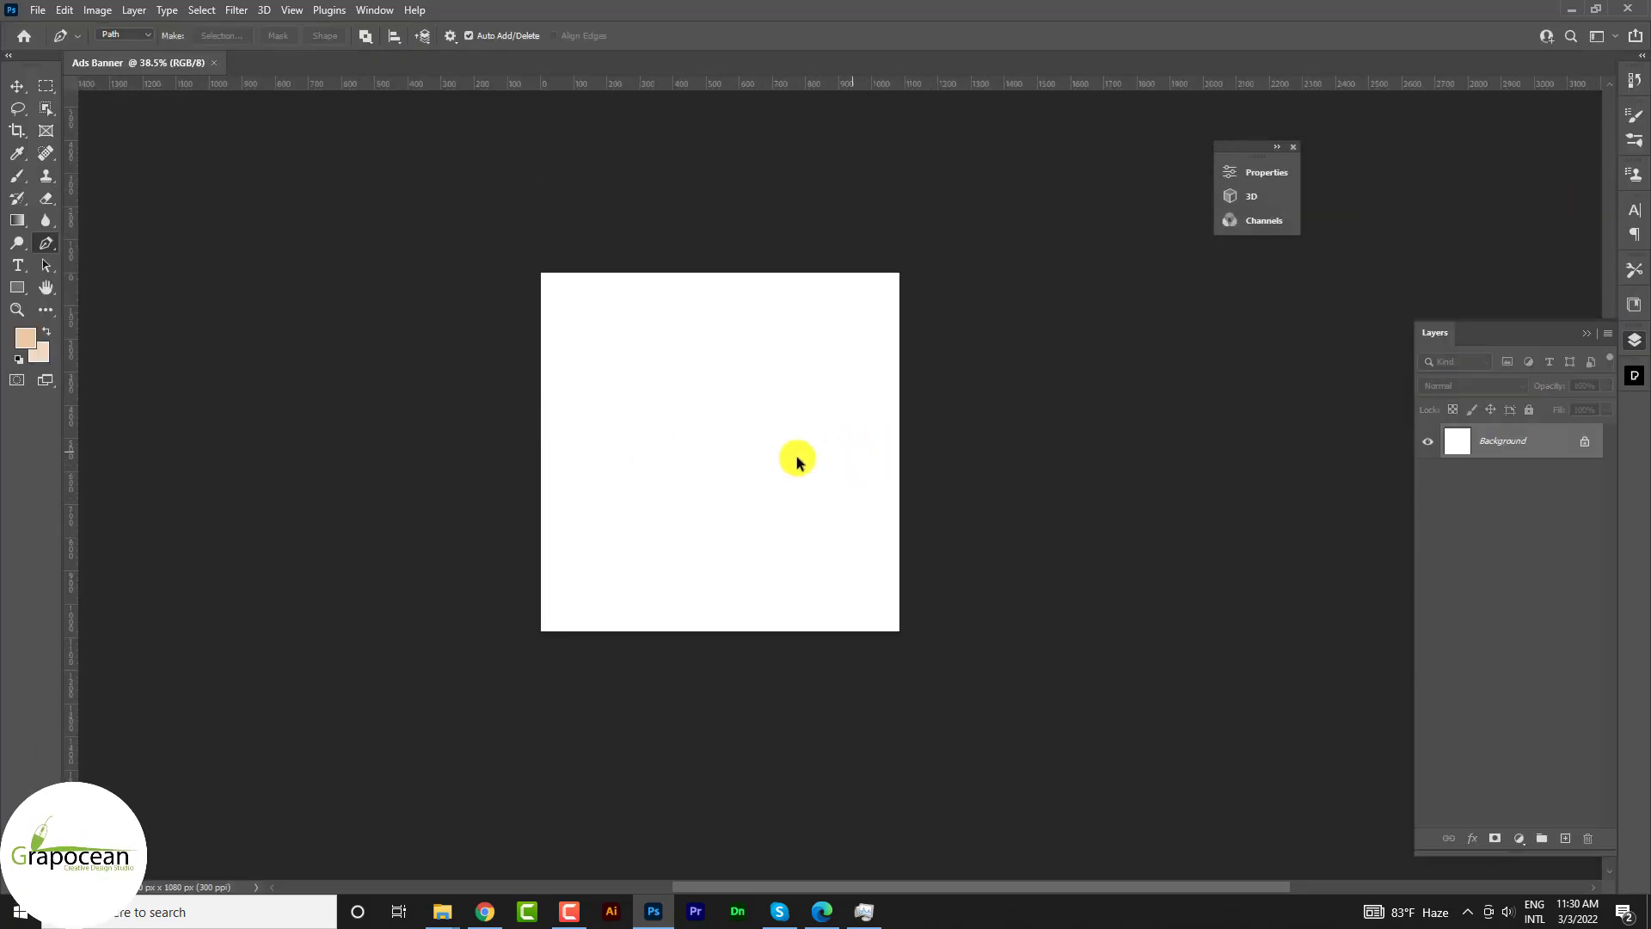
pyautogui.scroll(2, 797, 461)
# - Open the headphone model photo and drag it into the Ads Banner document
pyautogui.click(38, 9)
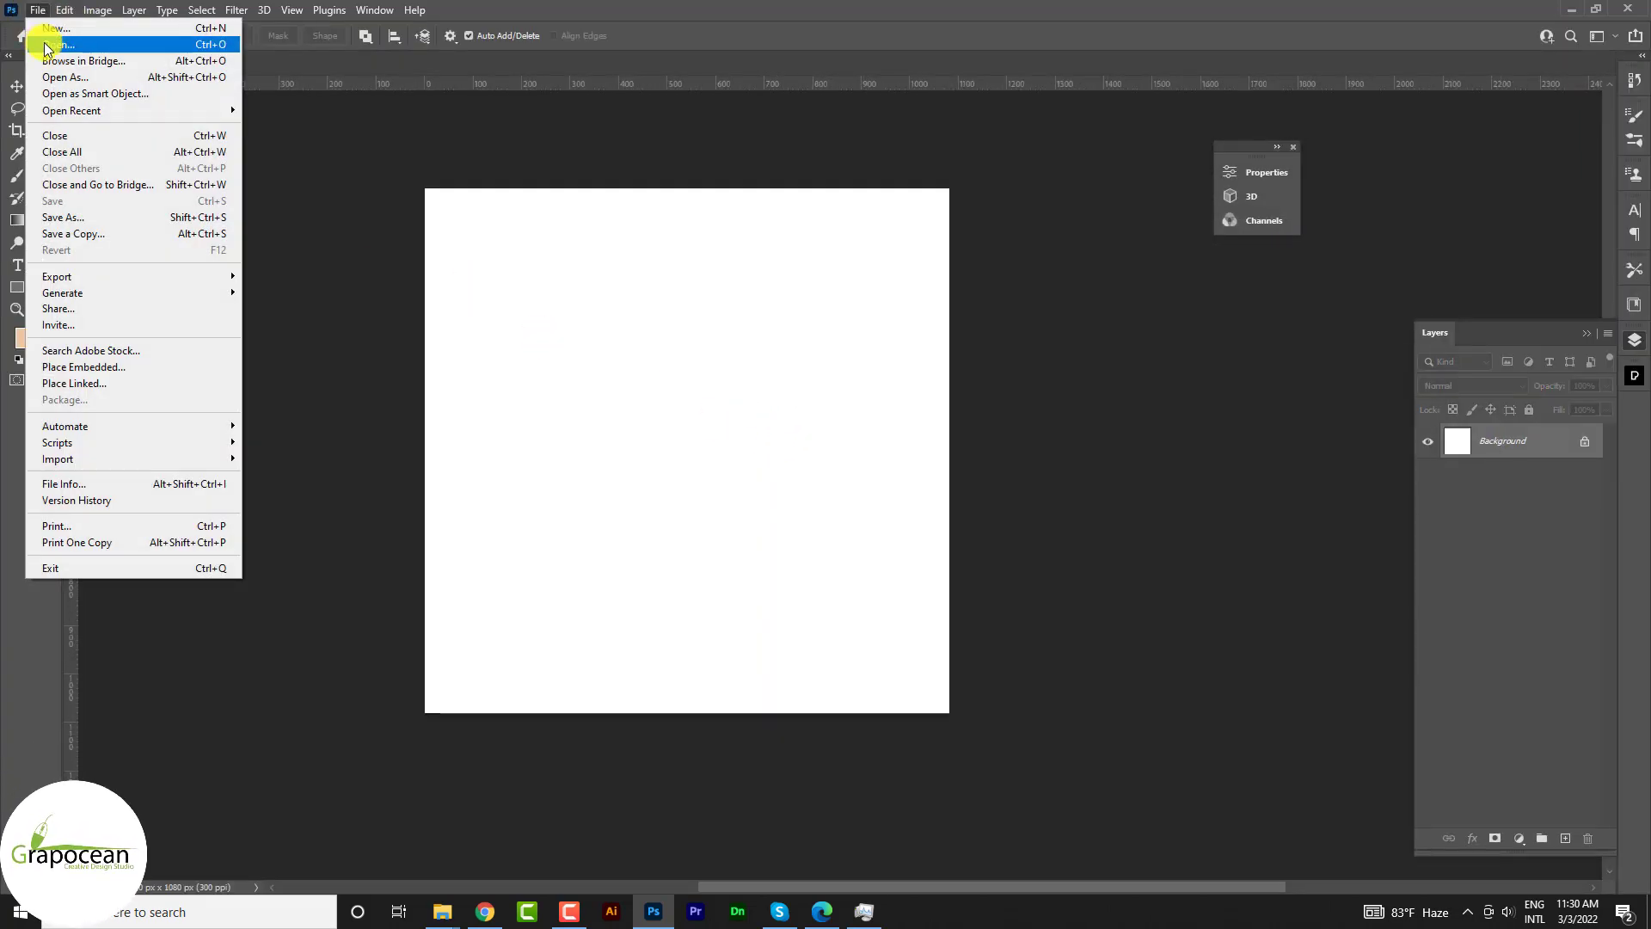
pyautogui.click(43, 43)
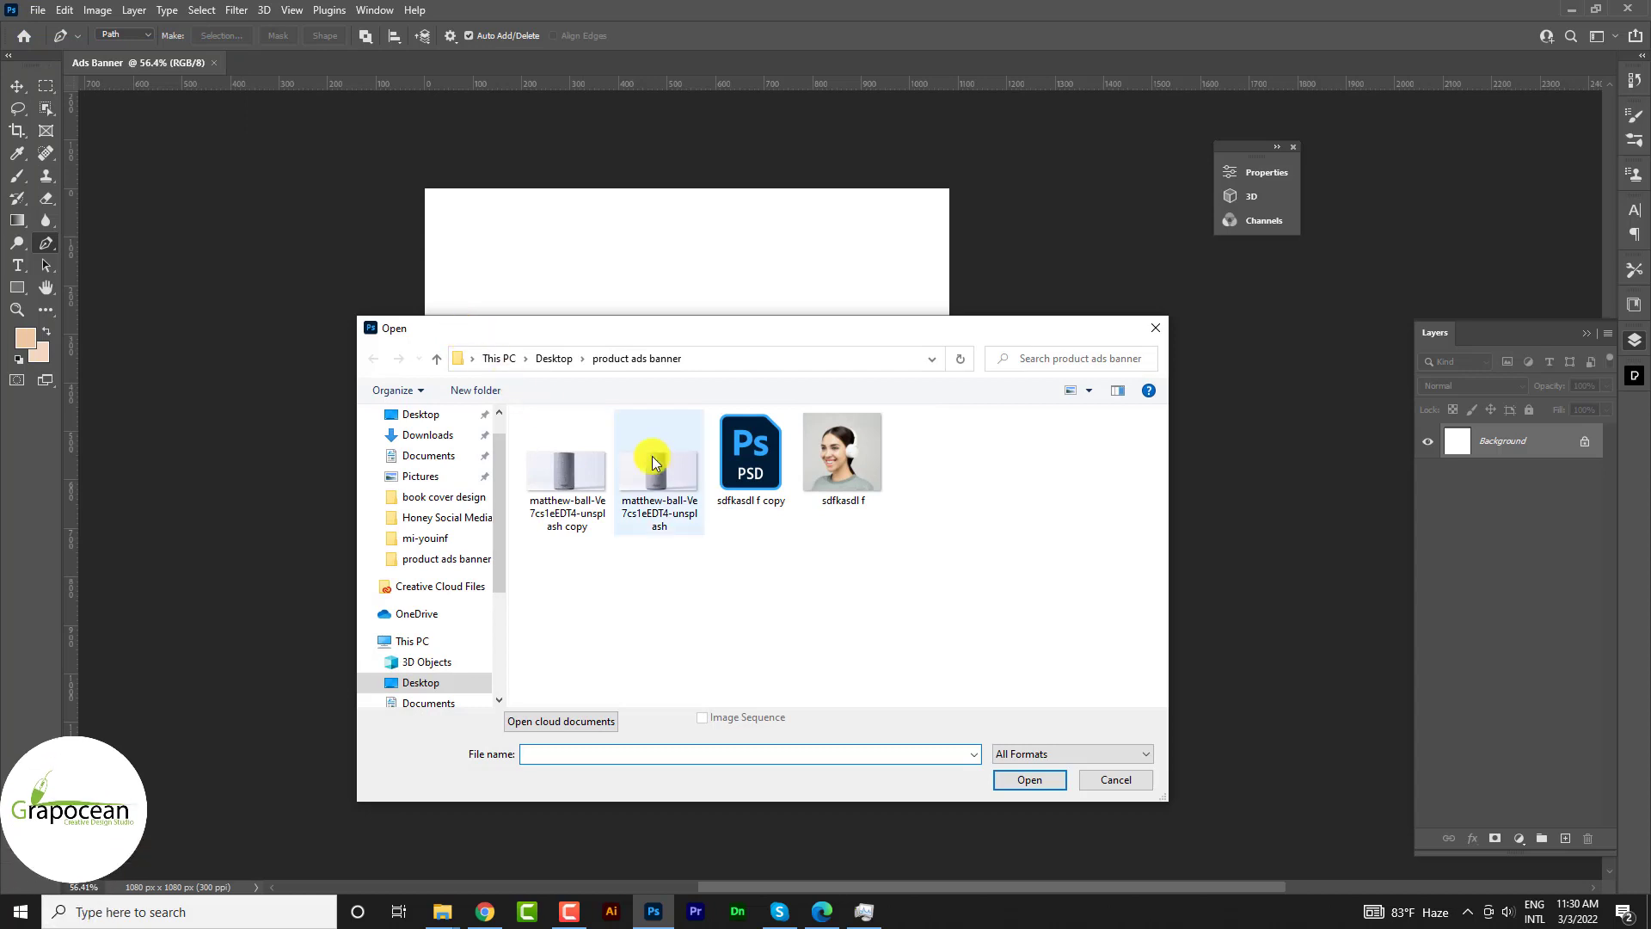
pyautogui.click(1029, 780)
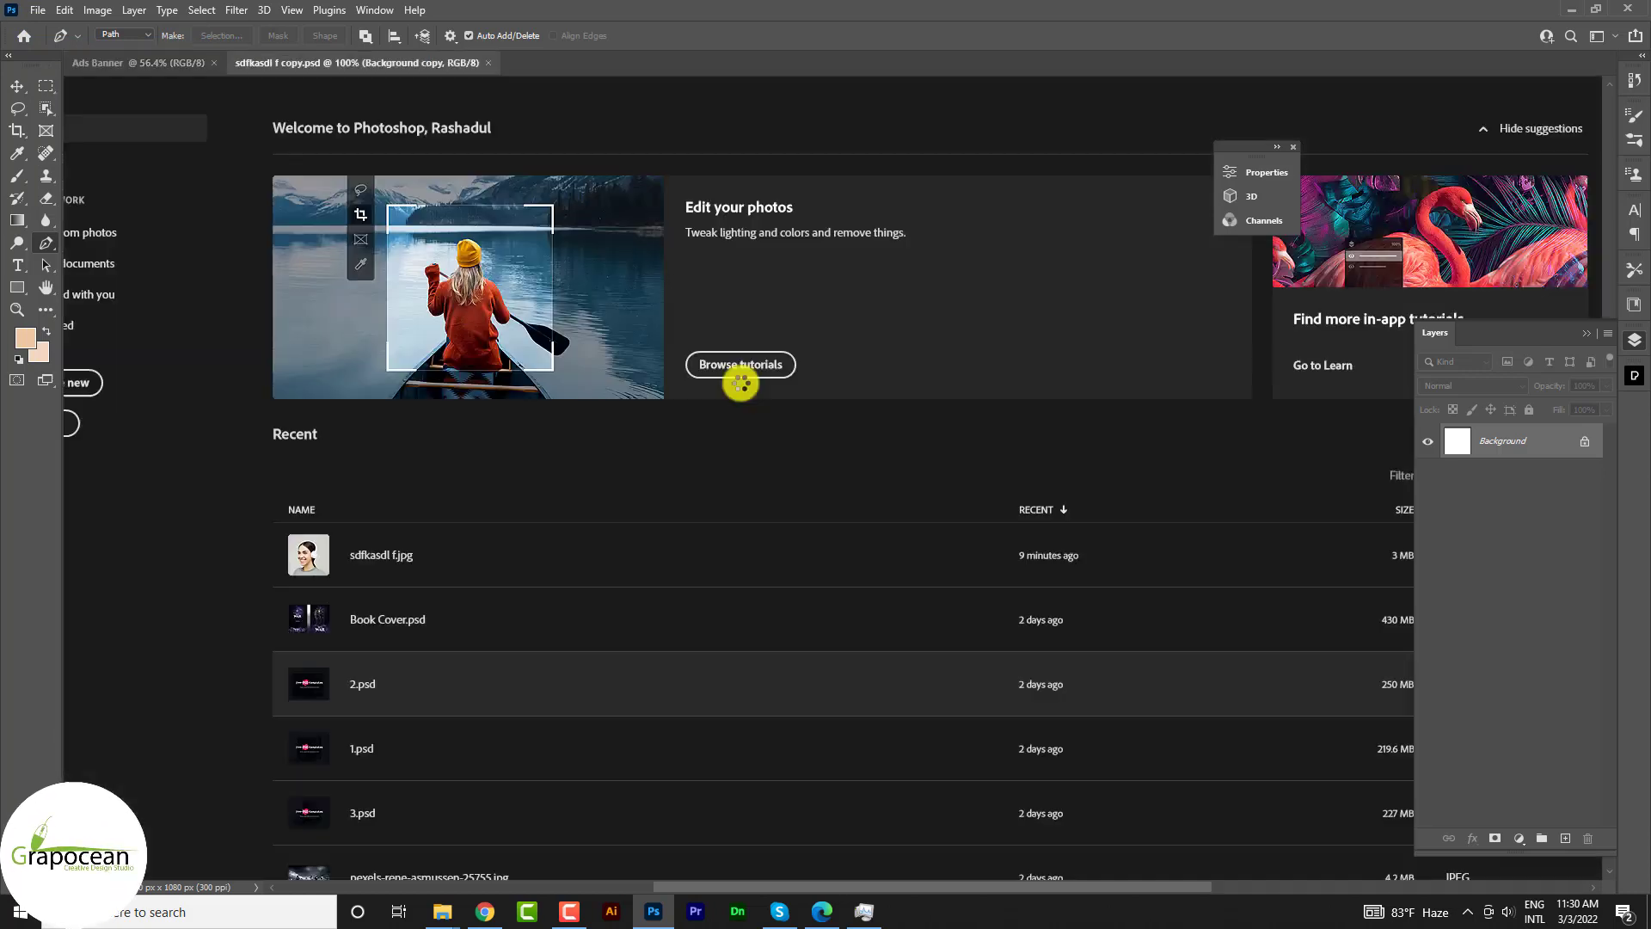
pyautogui.click(17, 86)
pyautogui.moveTo(838, 408)
pyautogui.mouseDown()
pyautogui.moveTo(162, 63)
pyautogui.moveTo(608, 590)
pyautogui.moveTo(768, 561)
pyautogui.mouseUp()
# - Scale the model photo down and fit it into the banner's bottom-left corner
pyautogui.hotkey('ctrl', 't')
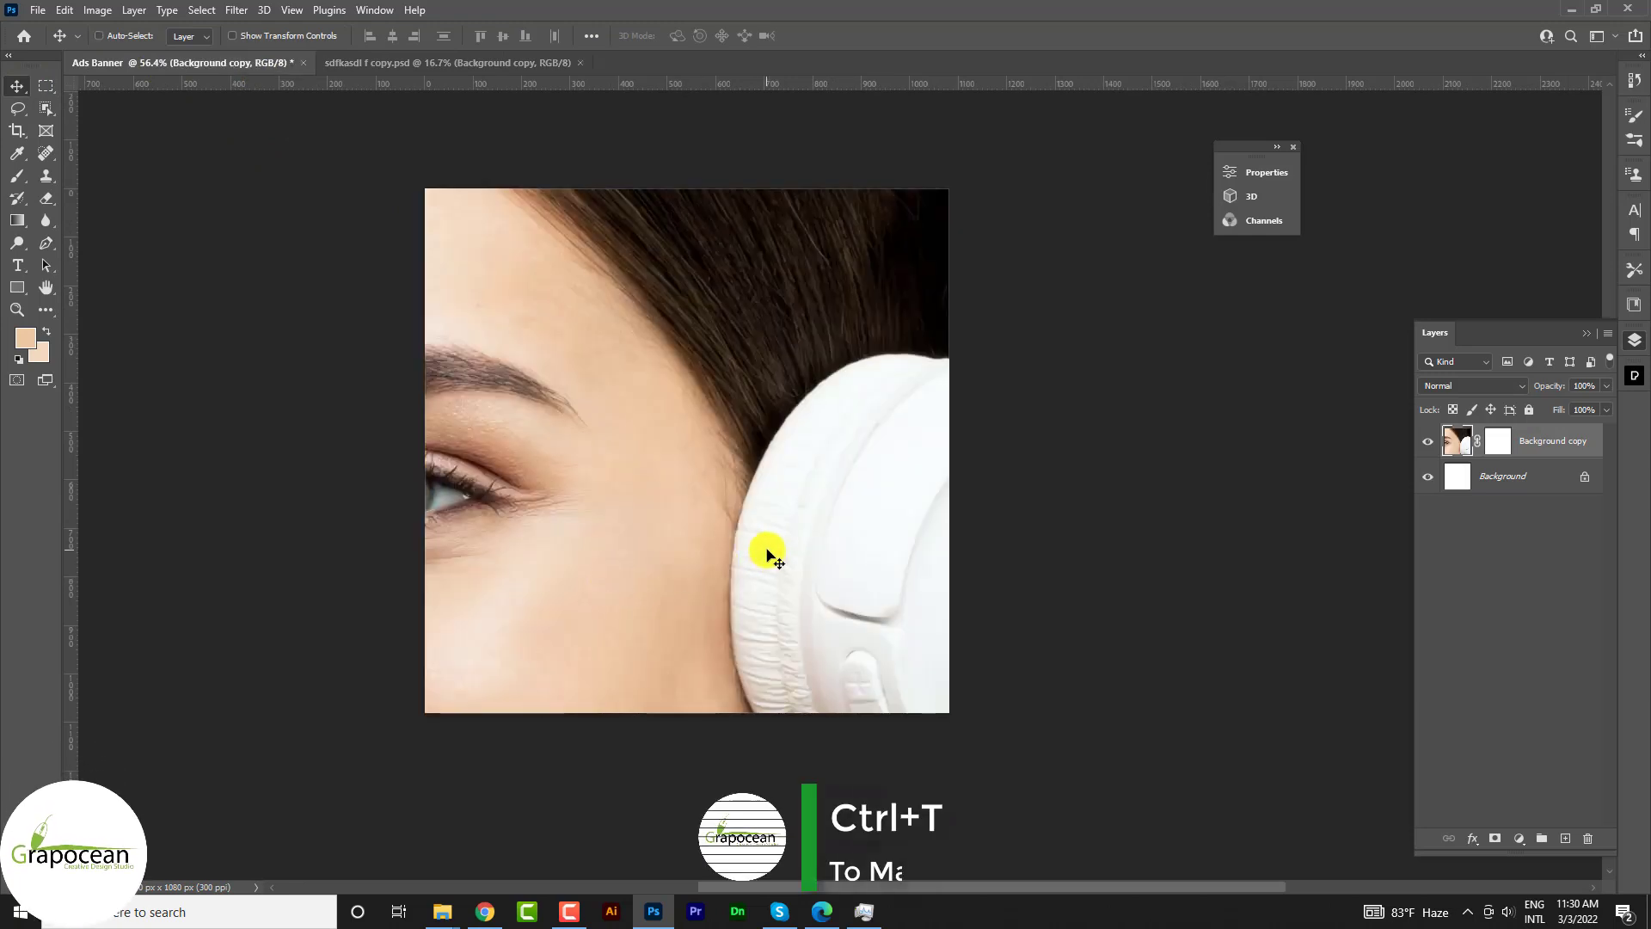
pyautogui.scroll(-3, 817, 550)
pyautogui.scroll(-3, 886, 555)
pyautogui.moveTo(1019, 307)
pyautogui.mouseDown()
pyautogui.moveTo(903, 508)
pyautogui.moveTo(818, 560)
pyautogui.moveTo(744, 505)
pyautogui.moveTo(749, 479)
pyautogui.moveTo(760, 542)
pyautogui.mouseUp()
pyautogui.scroll(3, 774, 555)
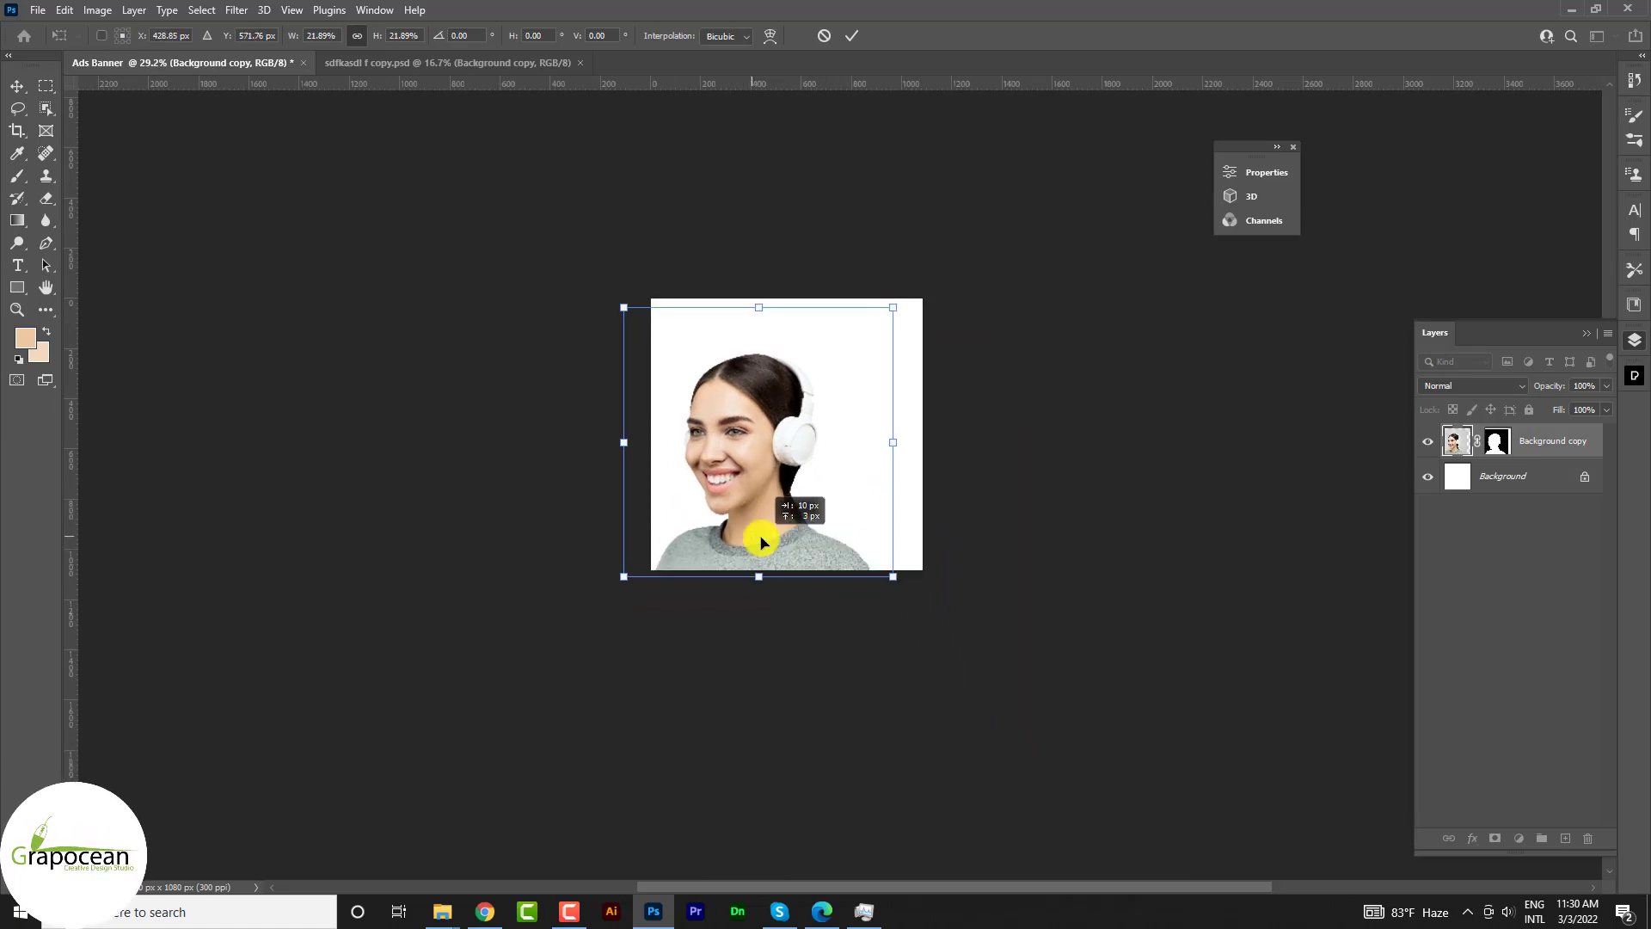
pyautogui.moveTo(886, 577); pyautogui.dragTo(875, 567)
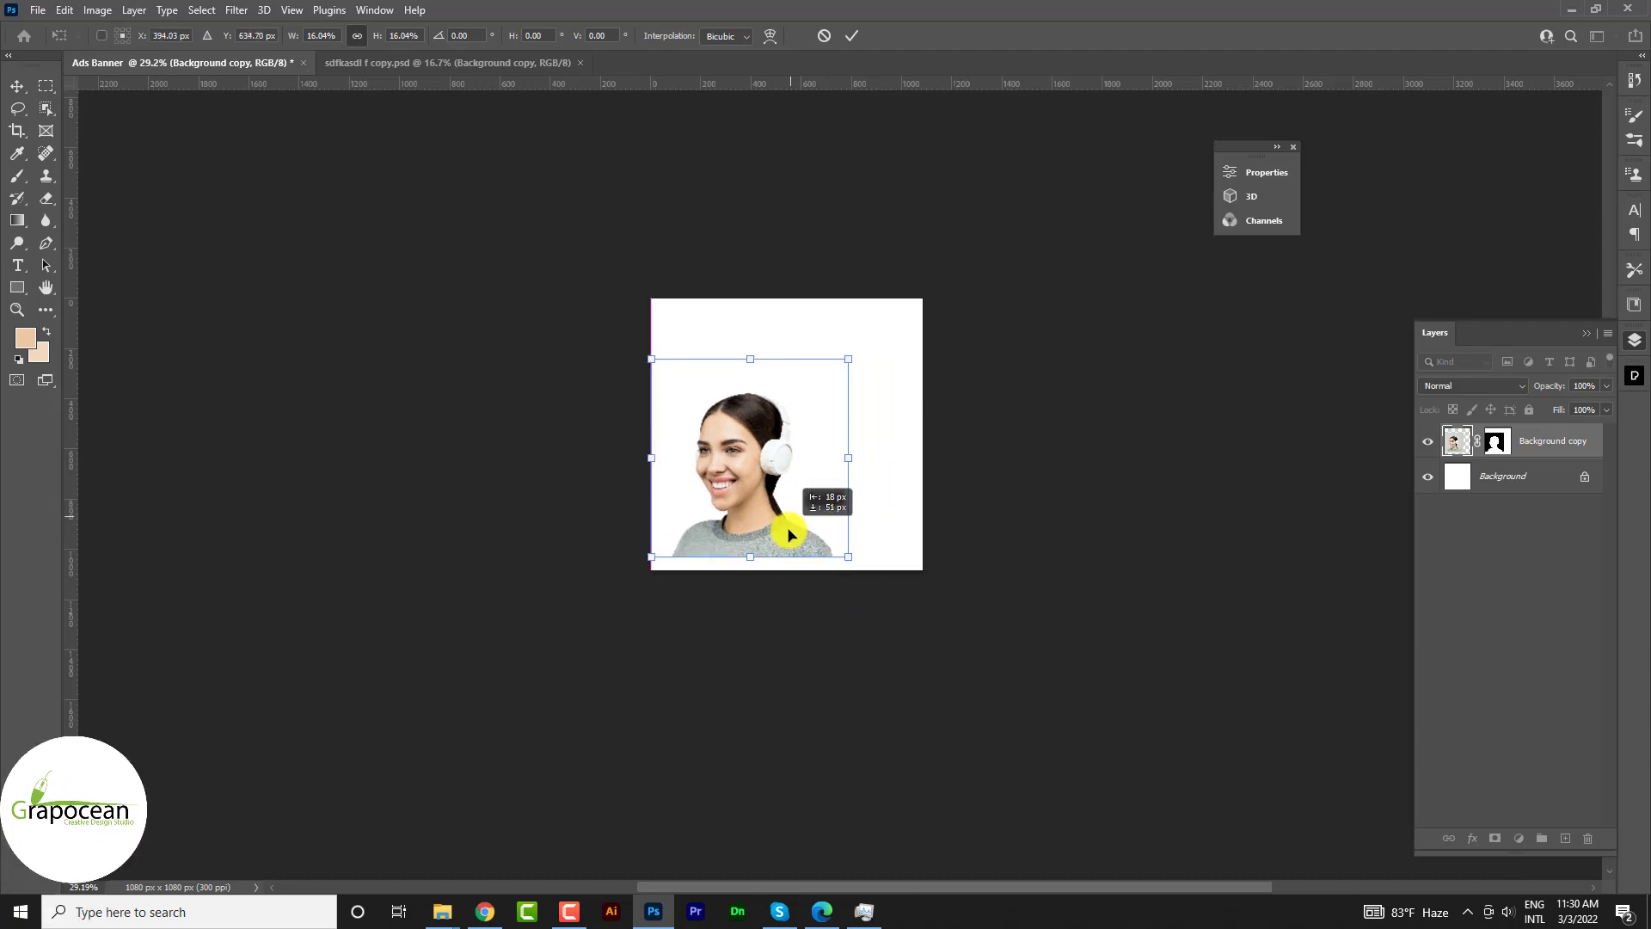
pyautogui.moveTo(875, 567); pyautogui.dragTo(848, 569)
pyautogui.click(860, 35)
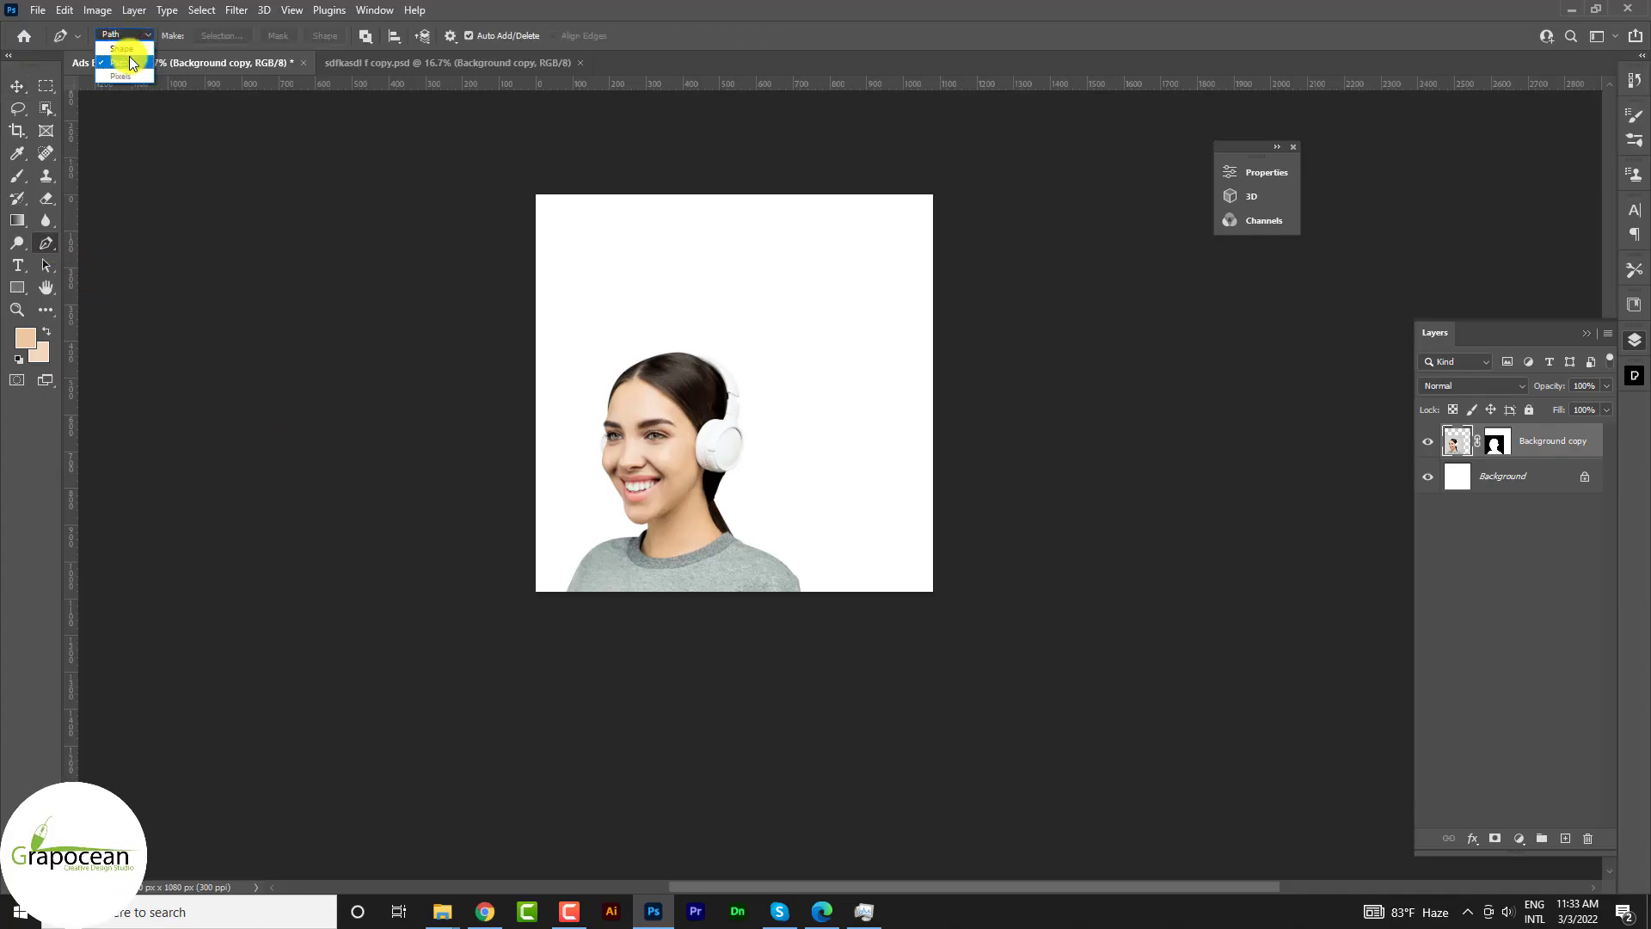
# - Draw a triangle shape over the lower-left half with a gradient fill
pyautogui.click(502, 231)
pyautogui.keyDown('shift'); pyautogui.click(873, 602); pyautogui.keyUp('shift')
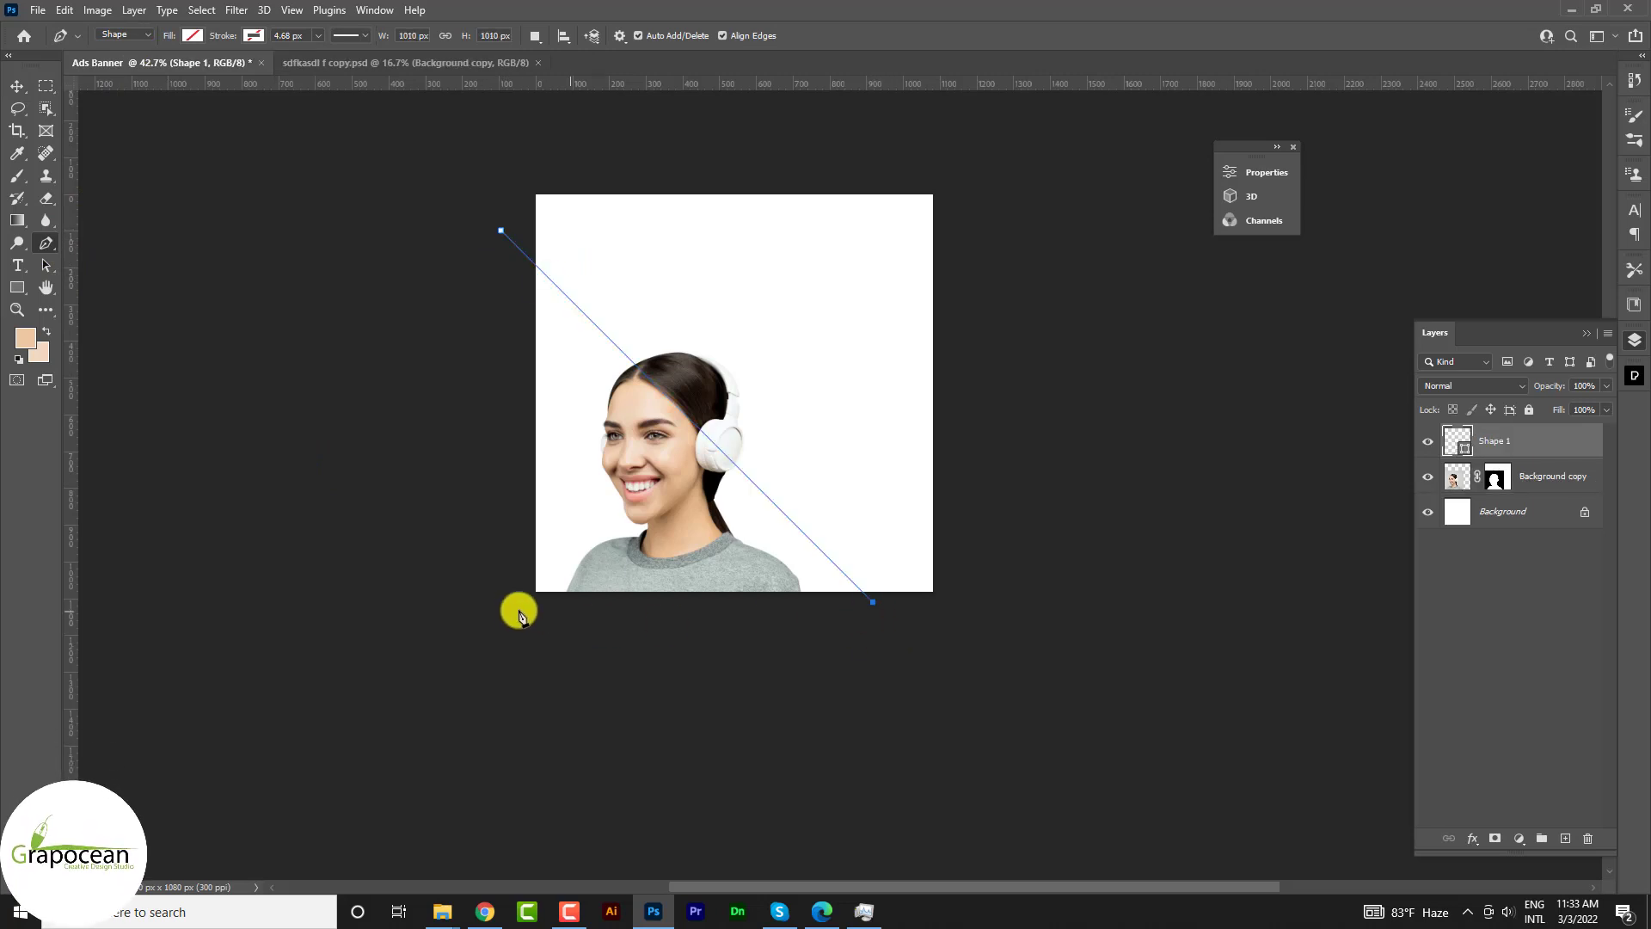
pyautogui.click(502, 229)
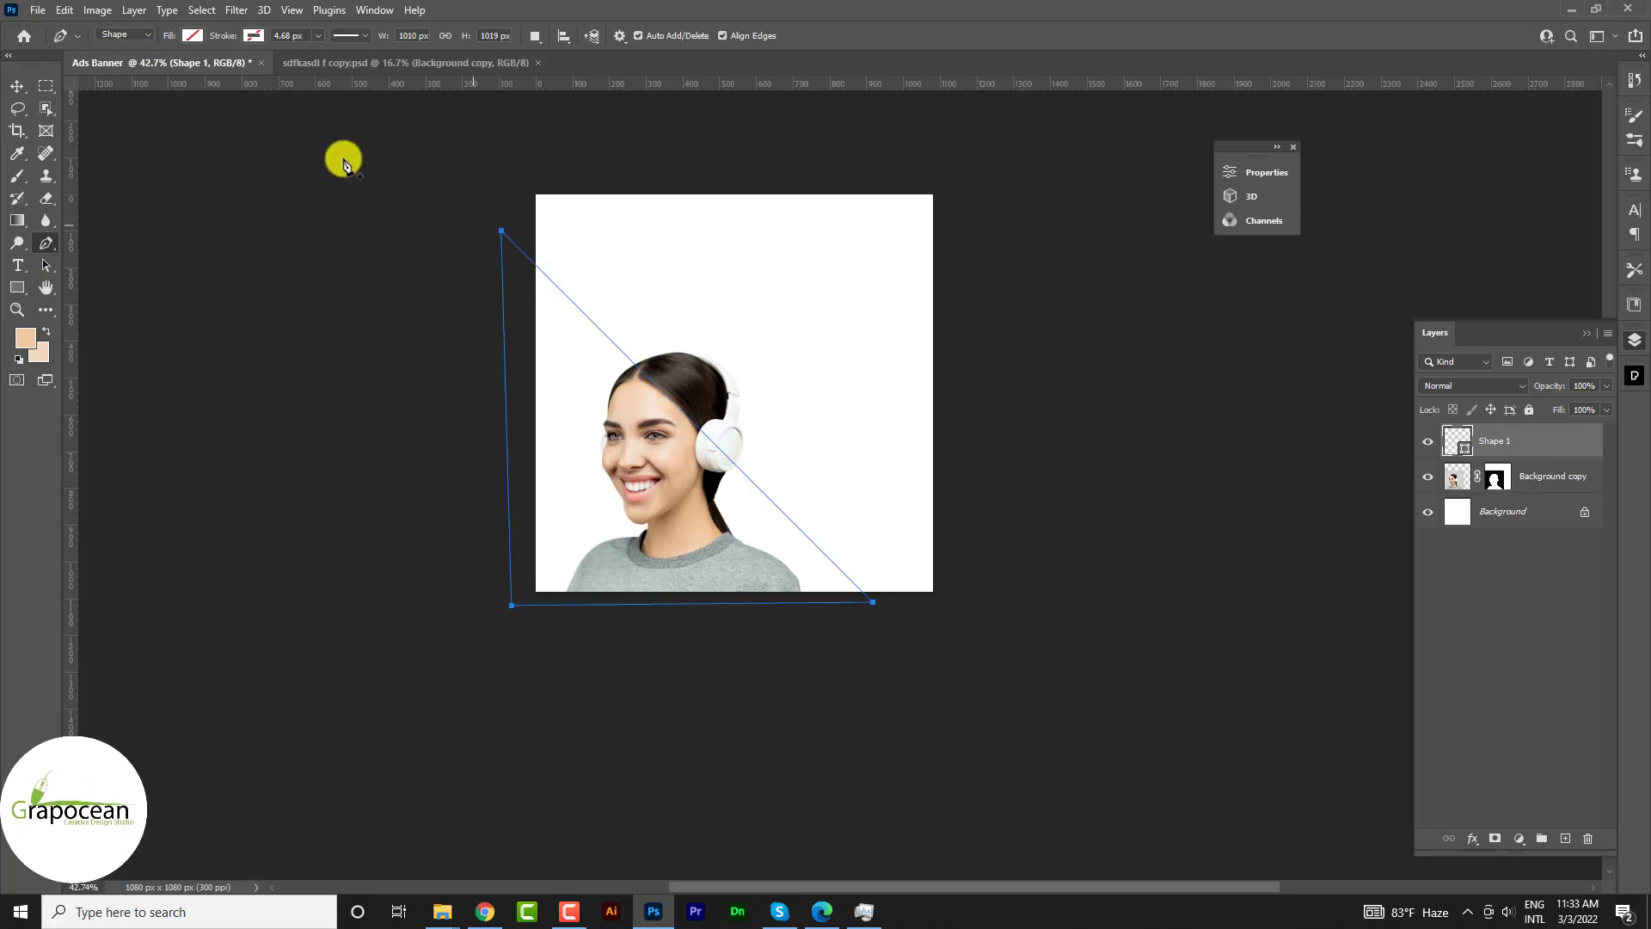
pyautogui.click(188, 36)
pyautogui.click(155, 67)
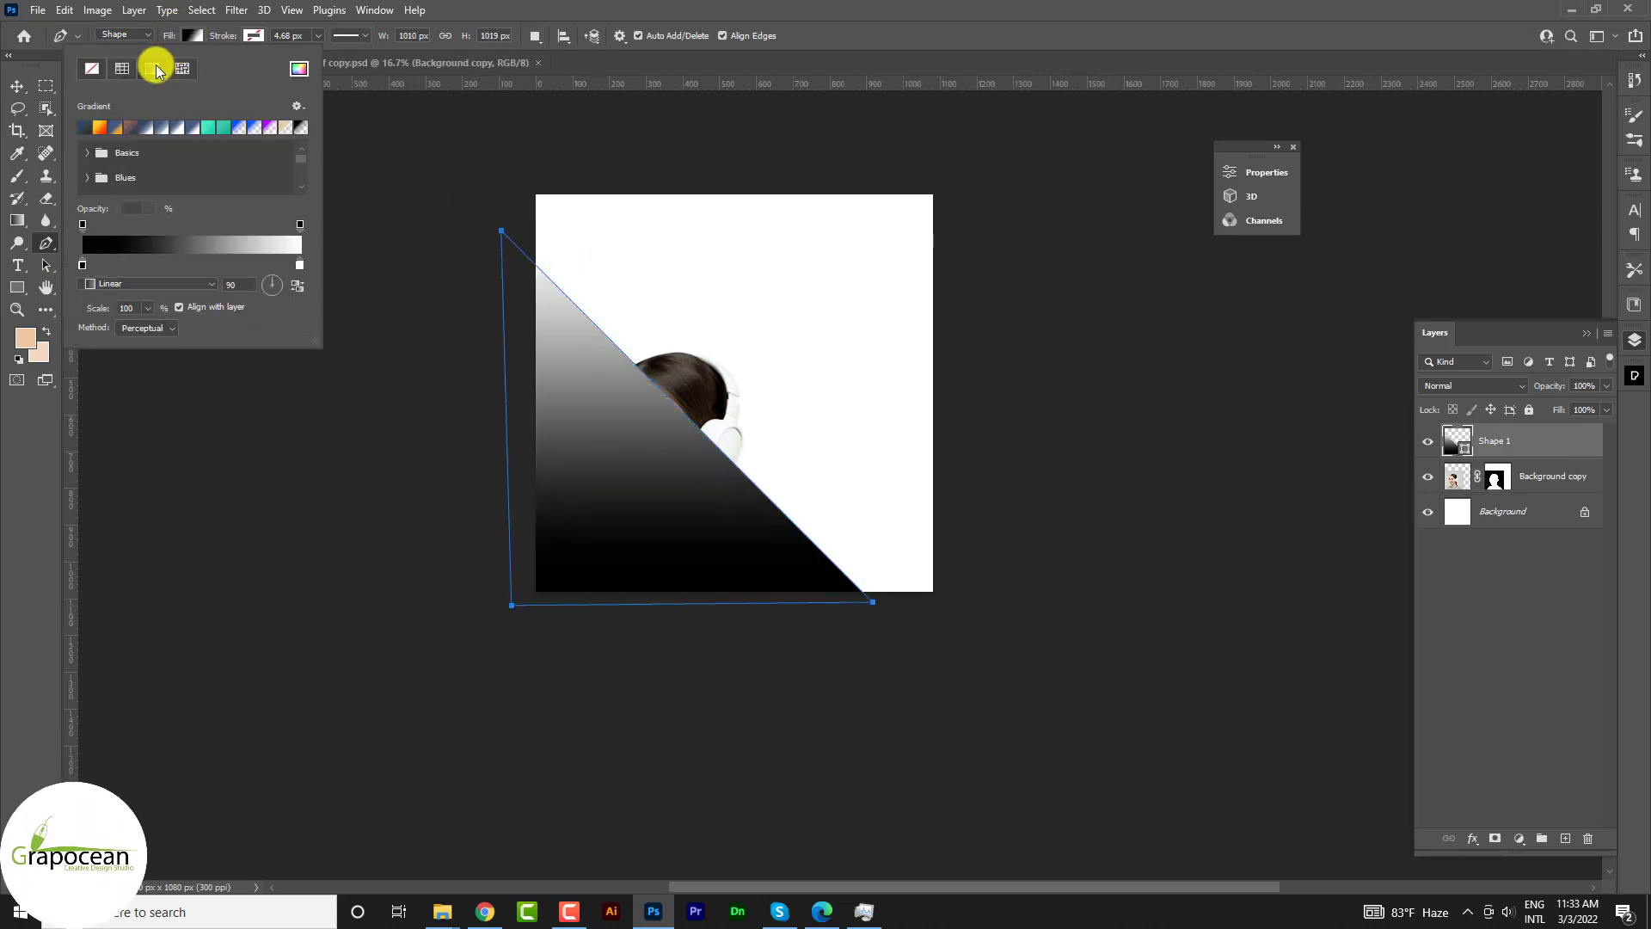
# - Colour the triangle's gradient purple, using #4A148C plus an extra purple stop
pyautogui.doubleClick(299, 264)
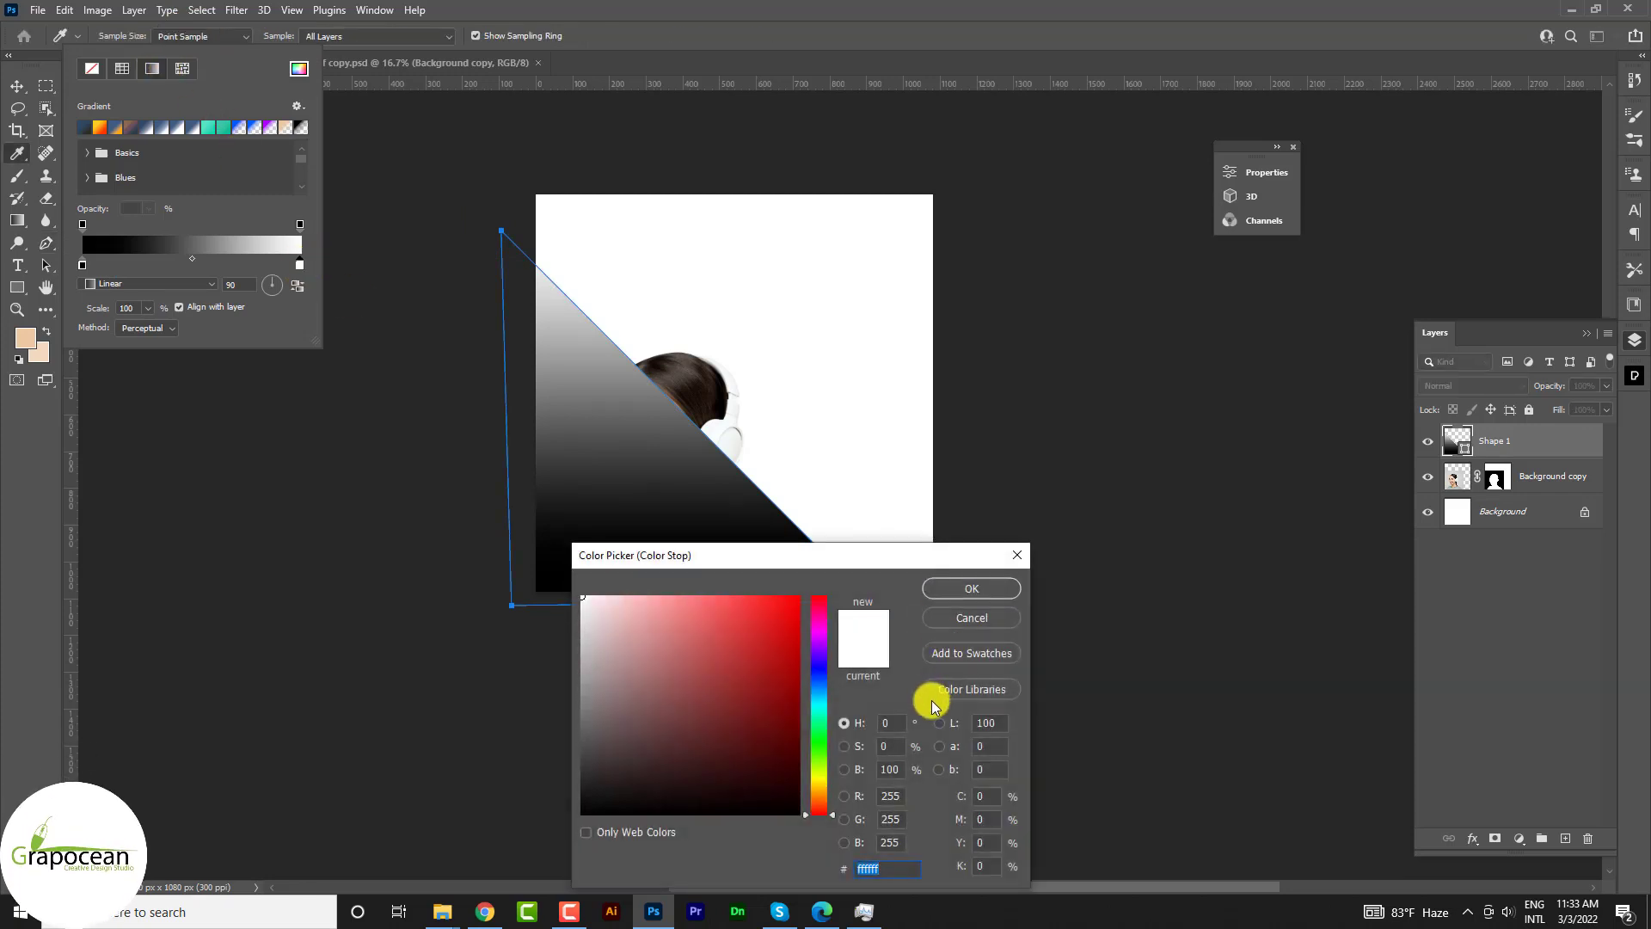
pyautogui.write('4A148C')
pyautogui.click(975, 590)
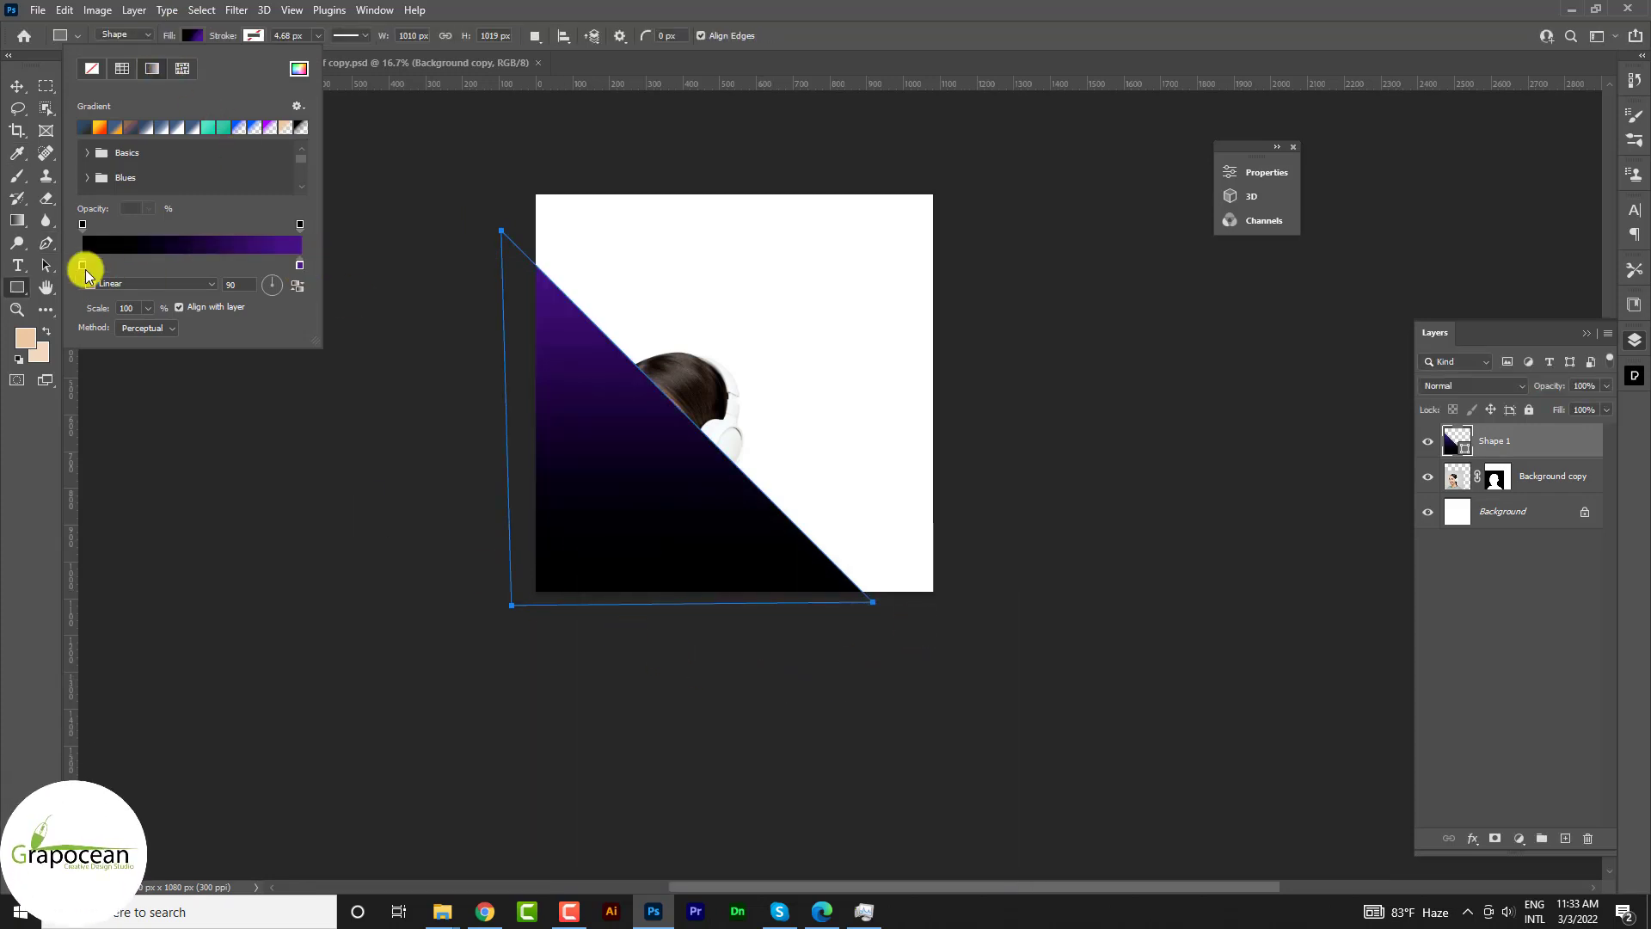
pyautogui.doubleClick(83, 265)
pyautogui.click(975, 588)
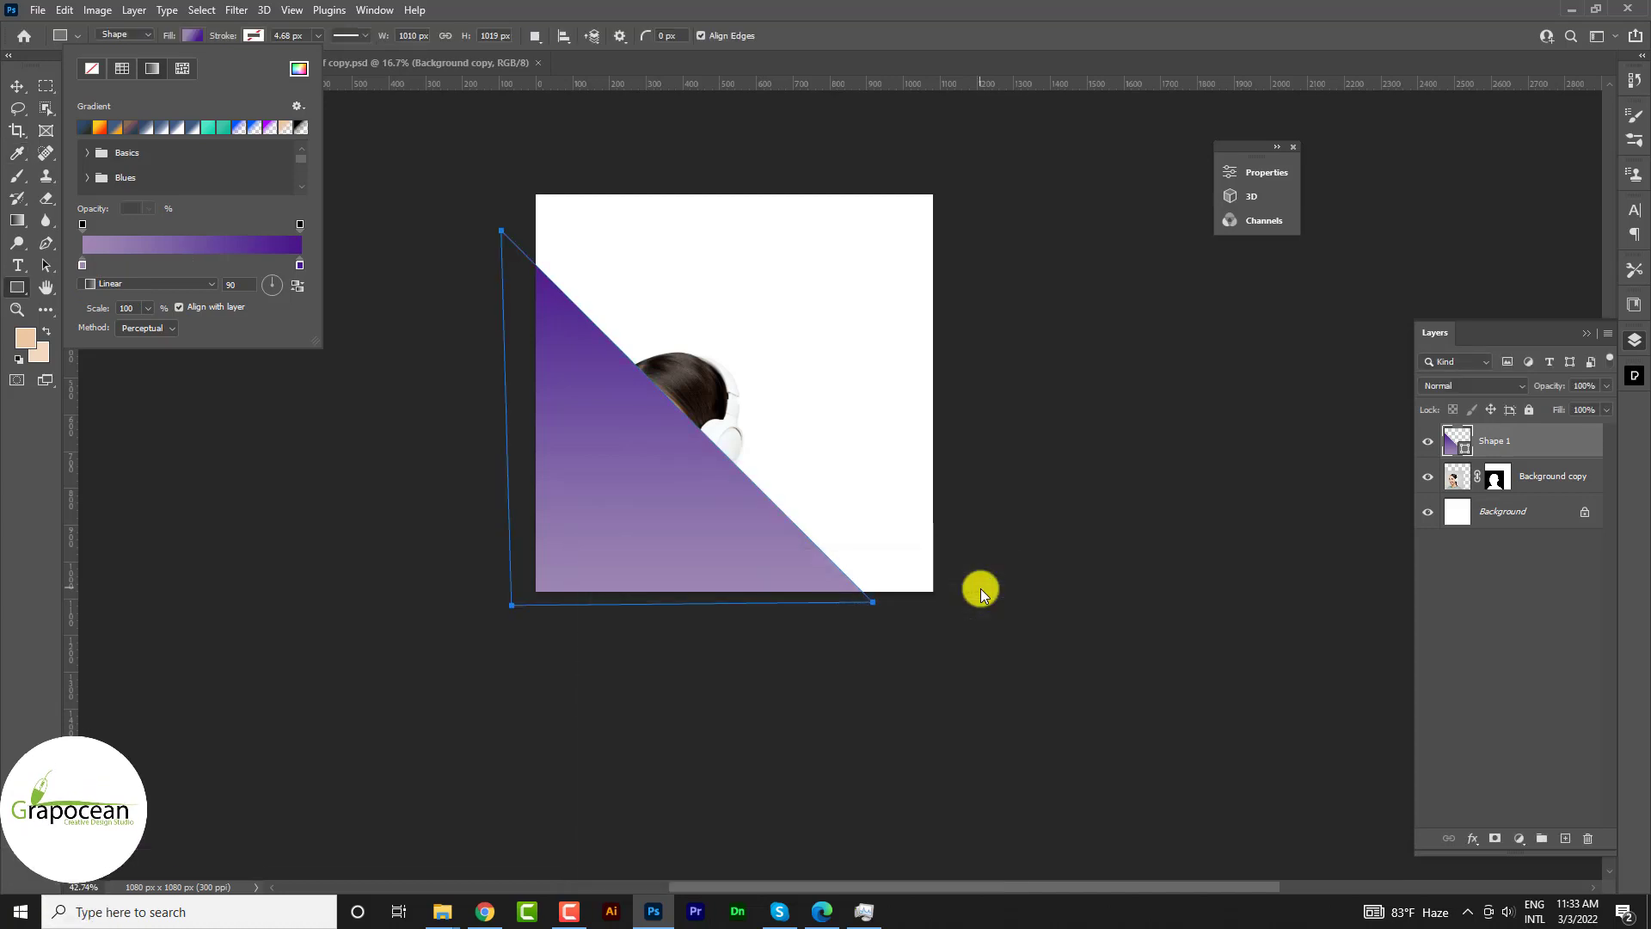
pyautogui.moveTo(221, 268); pyautogui.dragTo(126, 271)
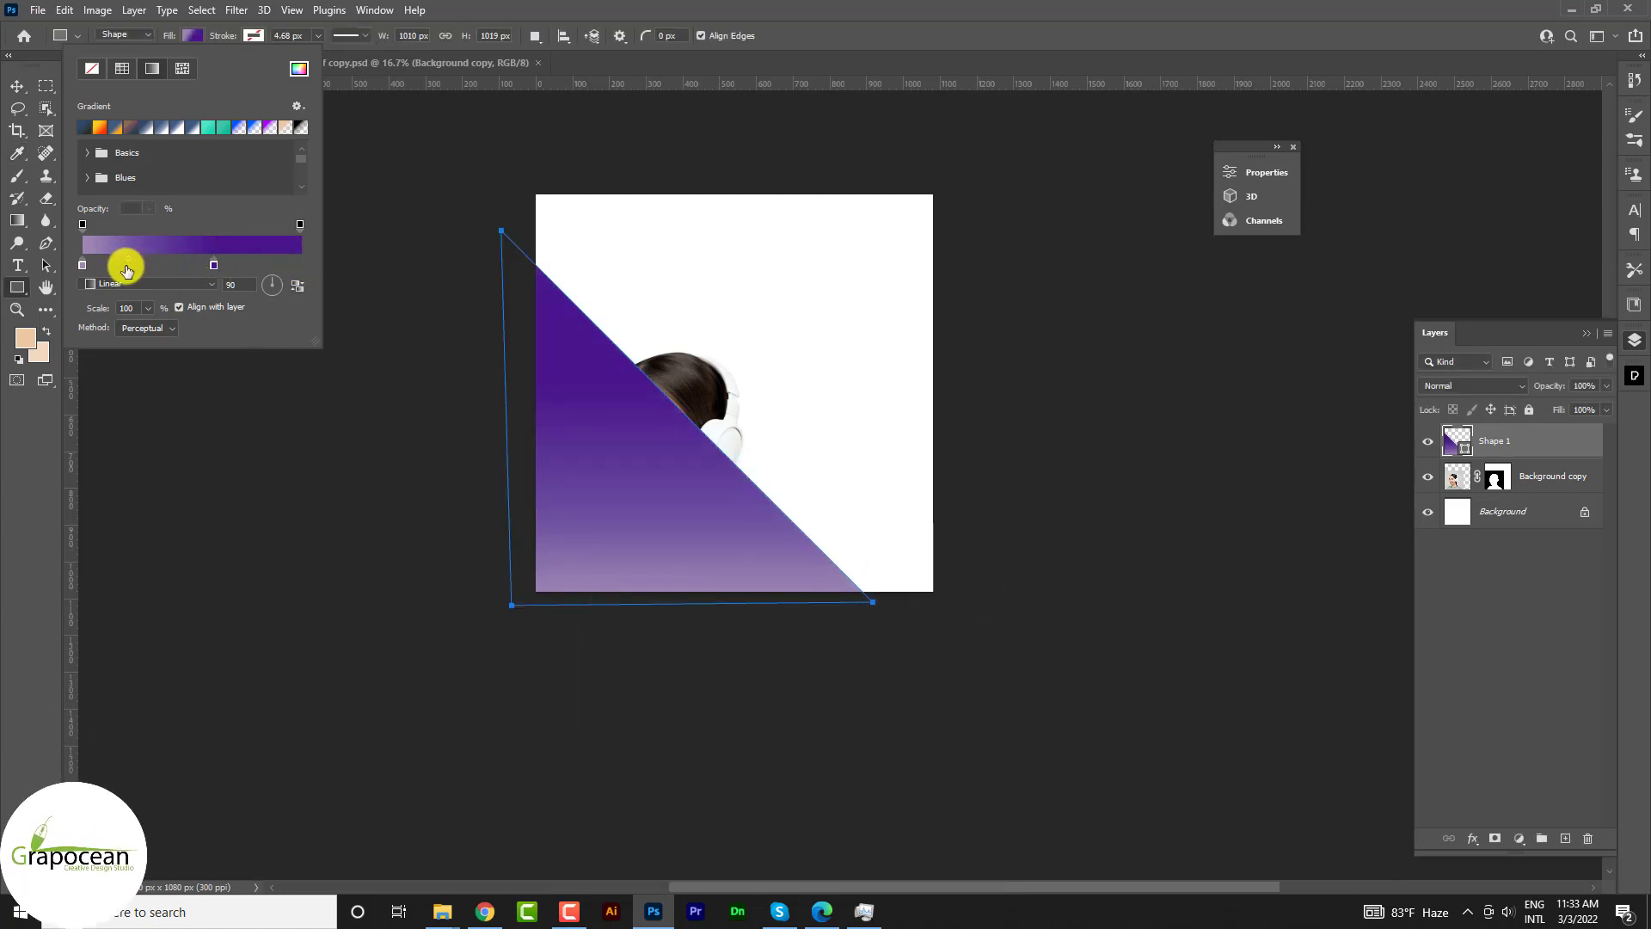
# - Send the purple triangle behind the woman's photo layer
pyautogui.click(16, 86)
pyautogui.hotkey('ctrl', '[')
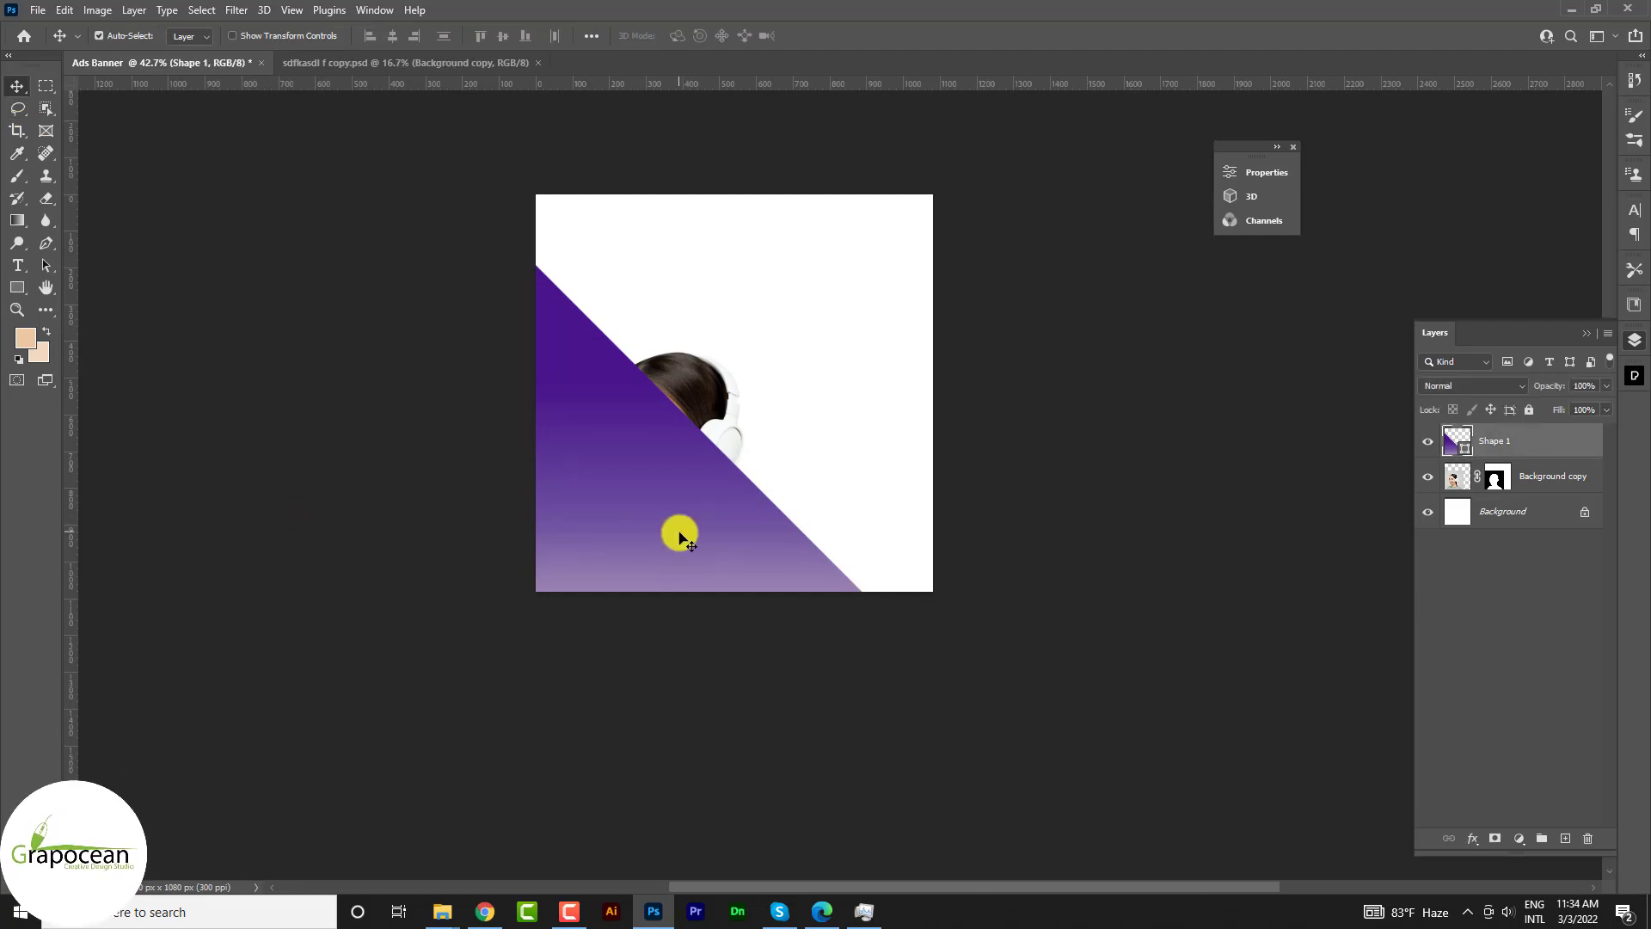
pyautogui.keyDown('ctrl'); pyautogui.click(268, 469); pyautogui.keyUp('ctrl')
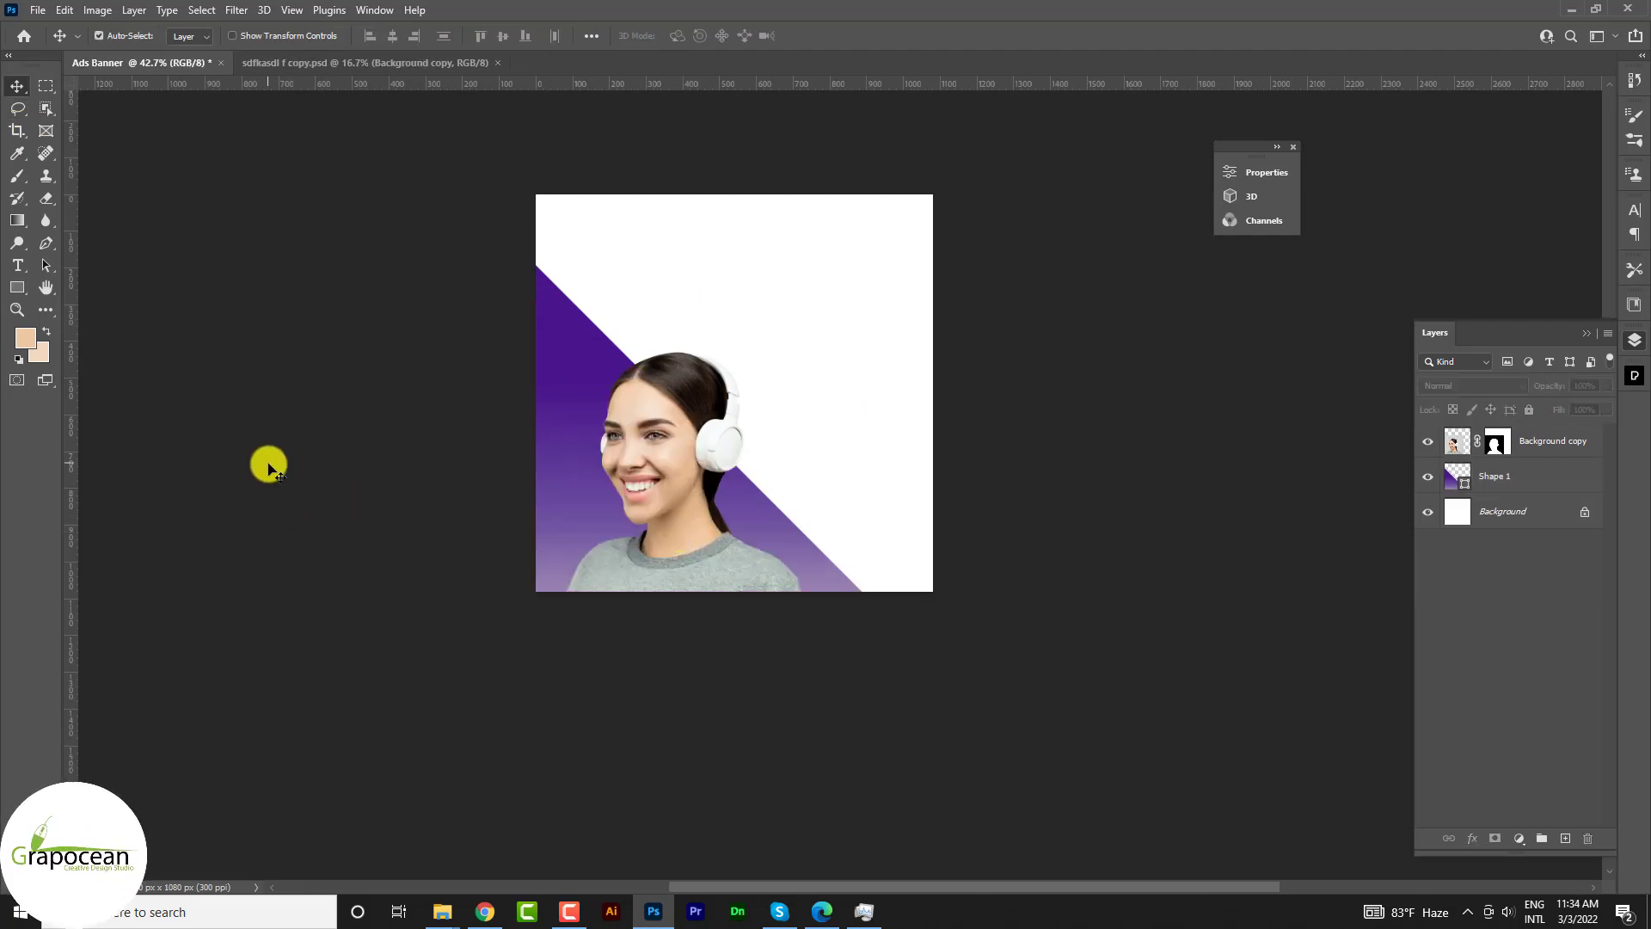
pyautogui.scroll(-1, 268, 468)
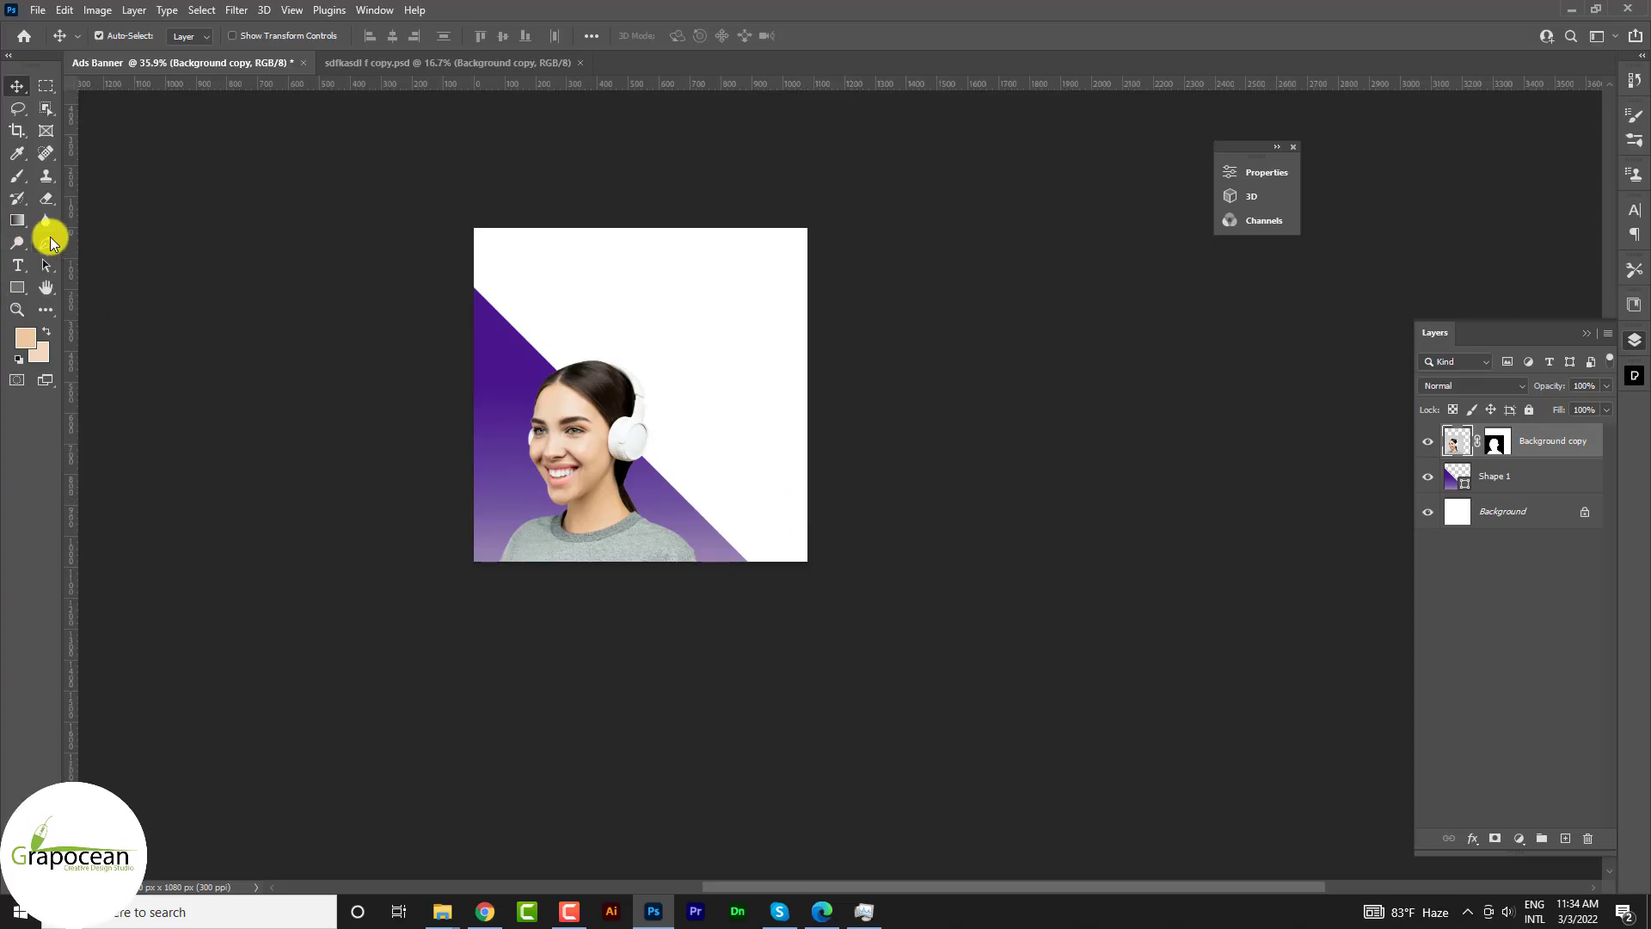
# - Draw a second shape covering the upper-right area with a gradient fill
pyautogui.click(49, 243)
pyautogui.click(460, 282)
pyautogui.click(771, 586)
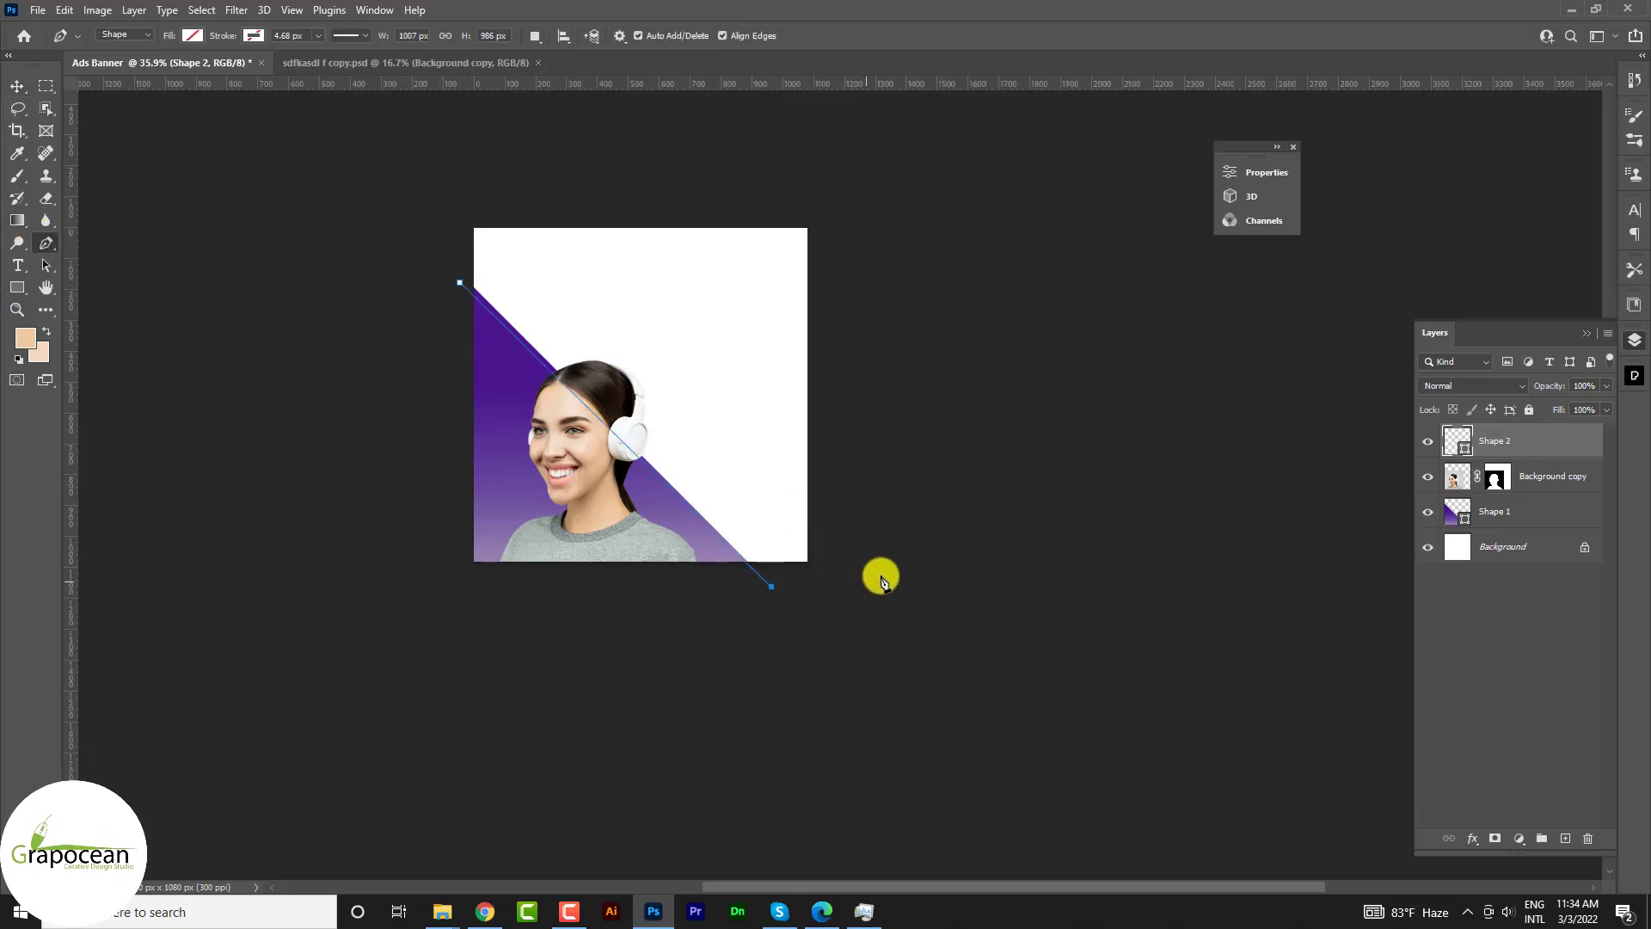
pyautogui.click(470, 272)
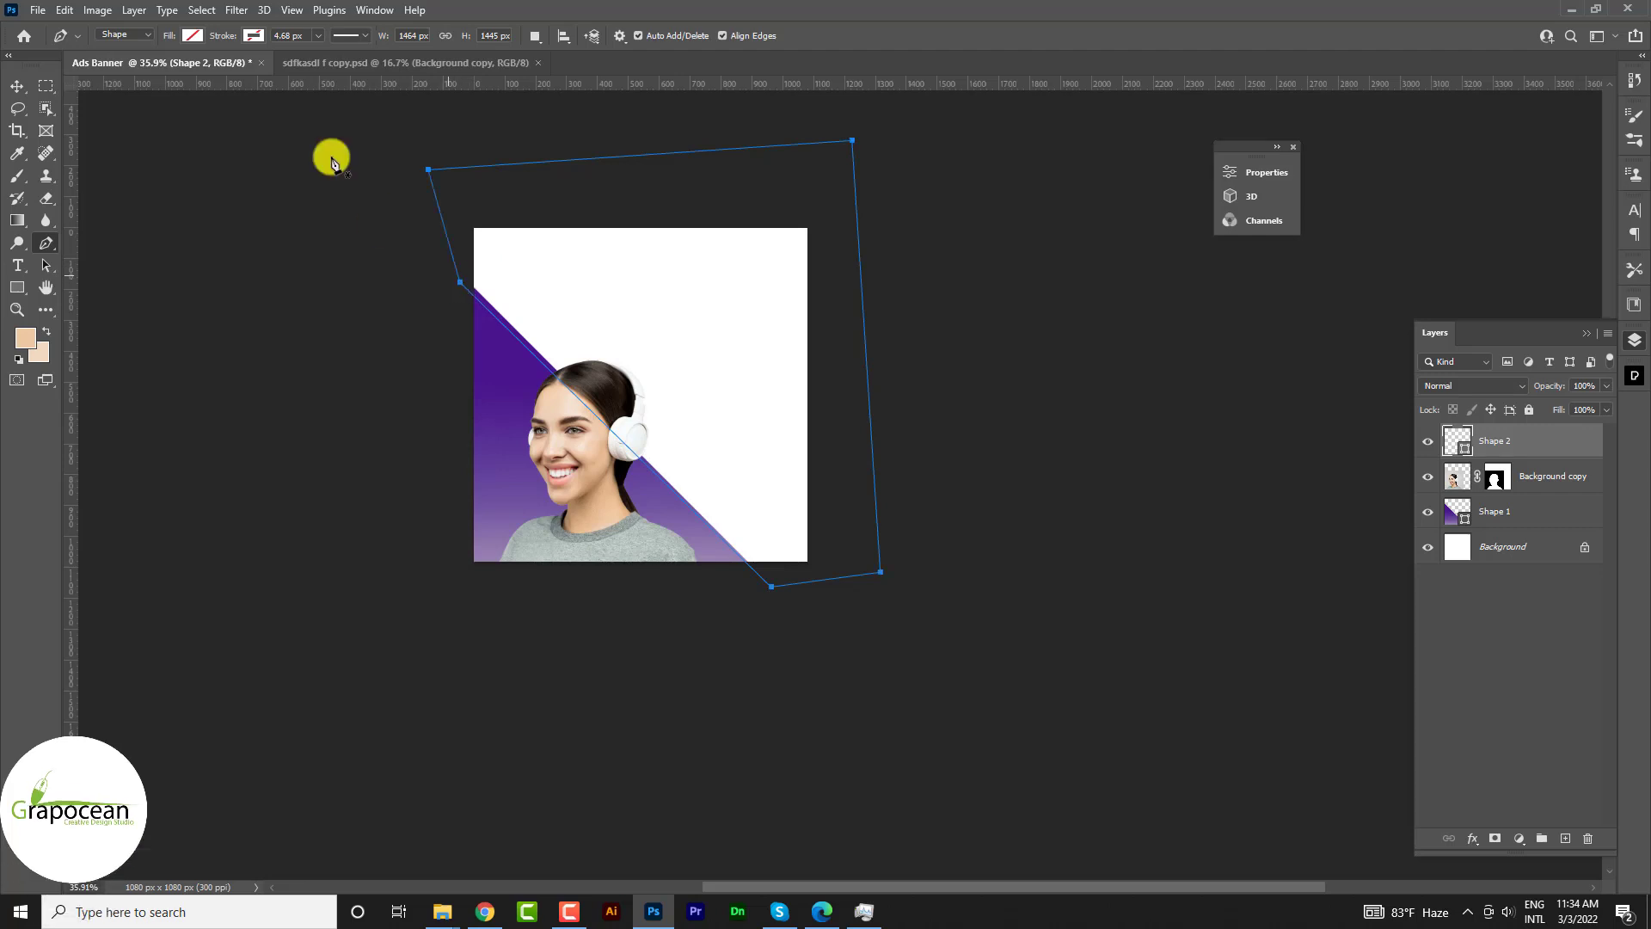
pyautogui.click(193, 36)
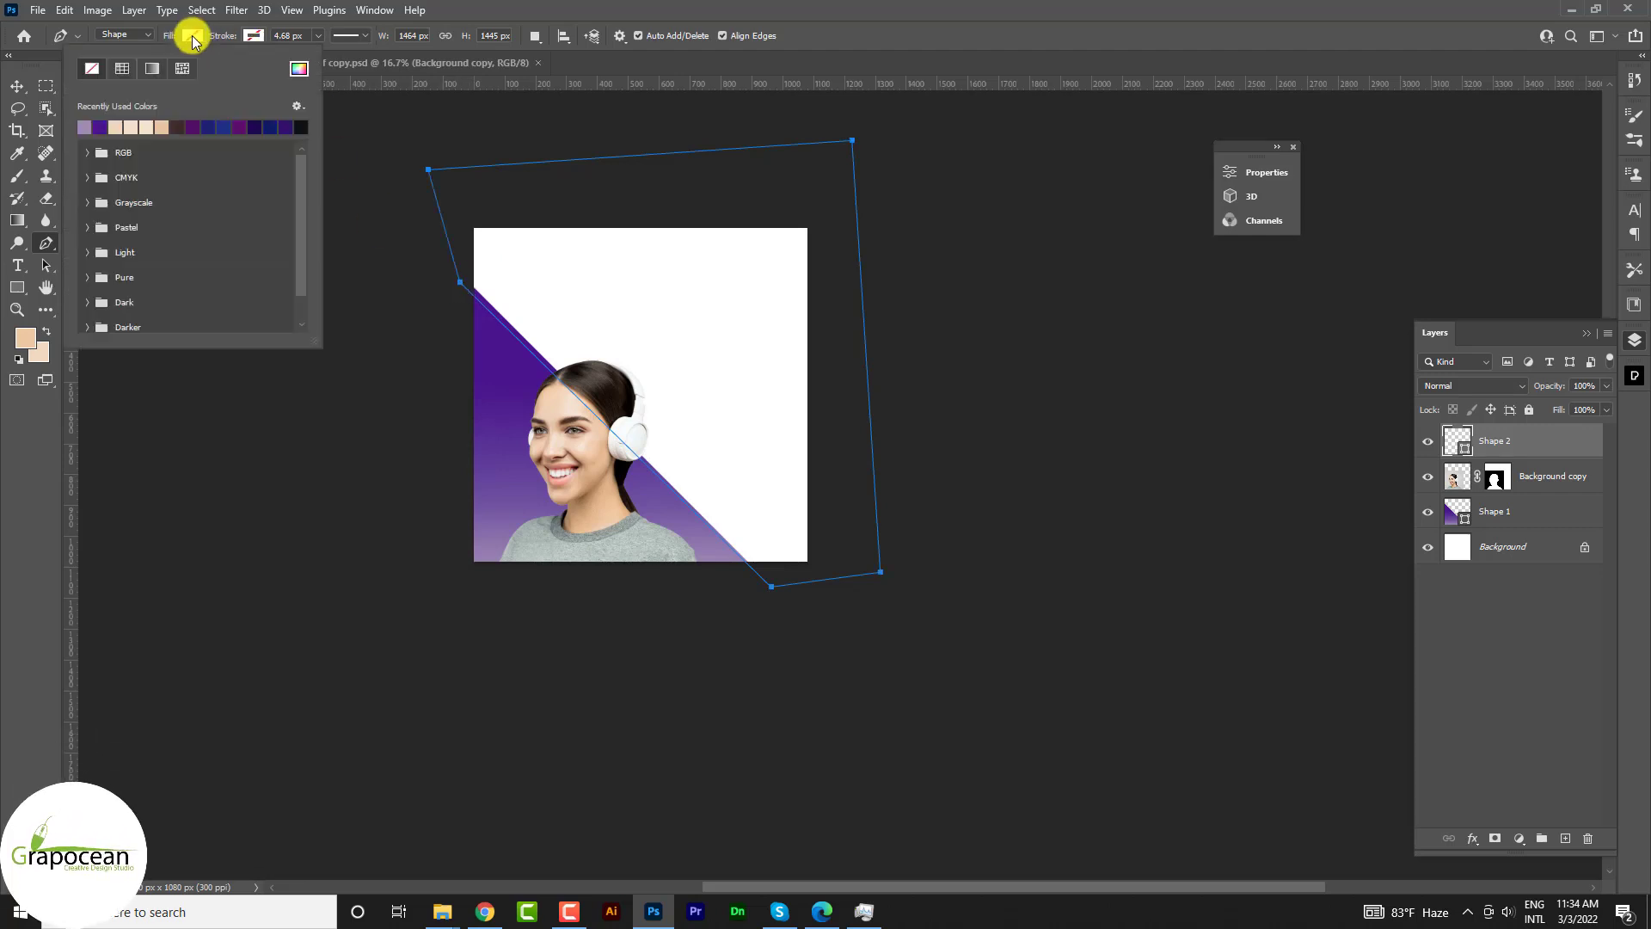
pyautogui.click(163, 68)
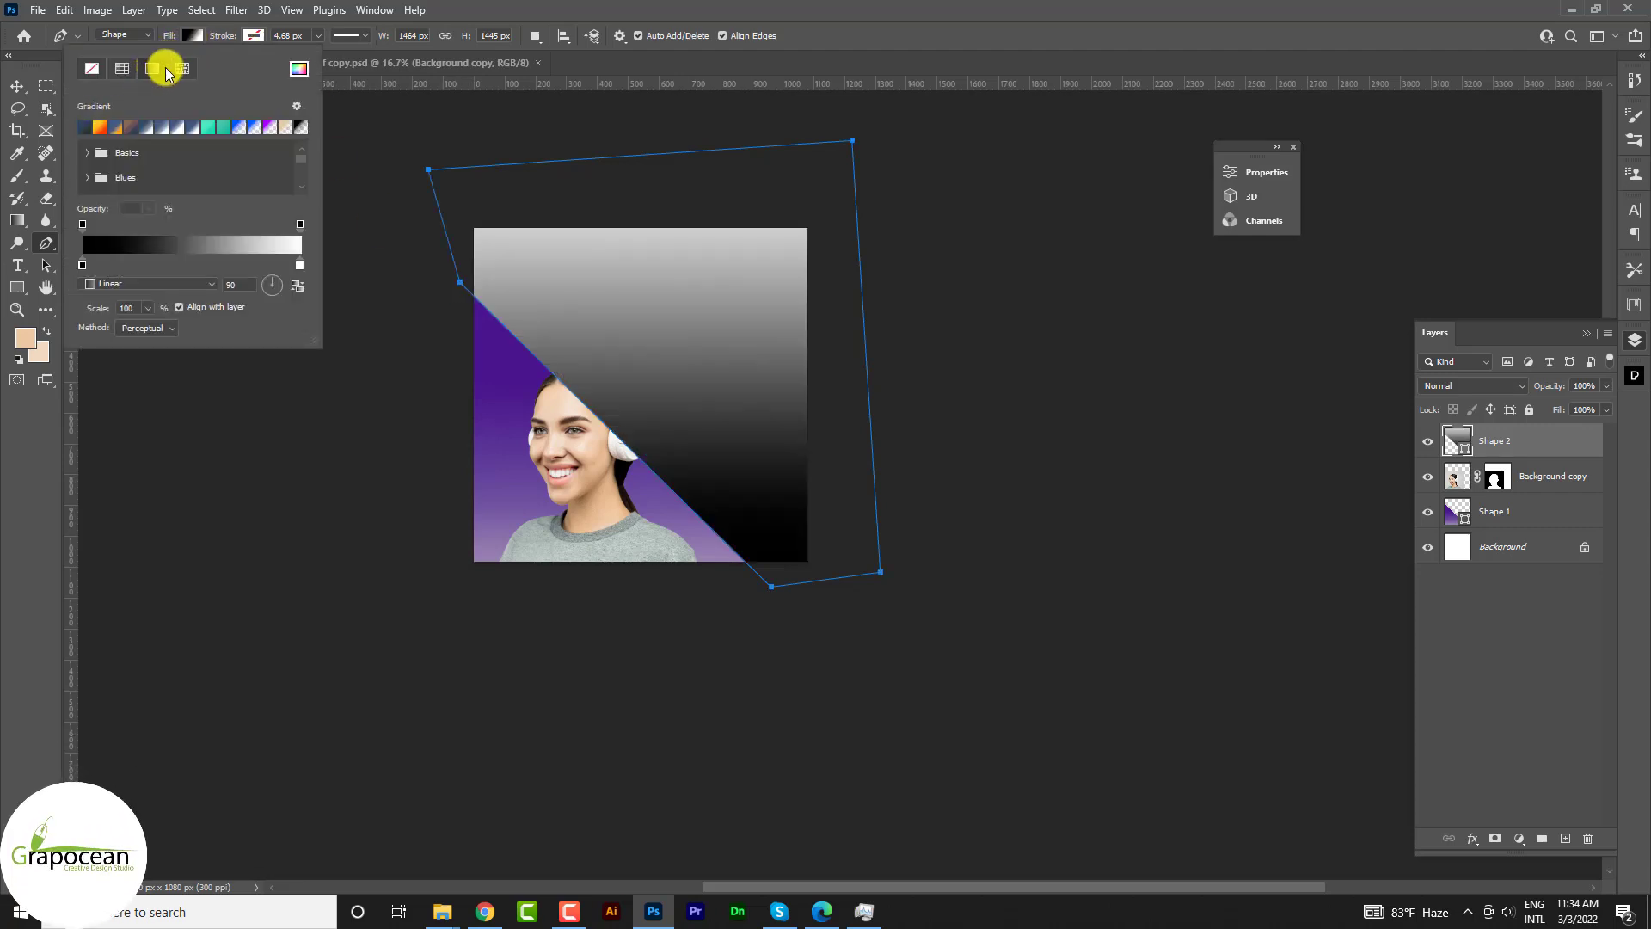
# - Move the second shape behind the woman and make its gradient black to dark purple
pyautogui.click(17, 86)
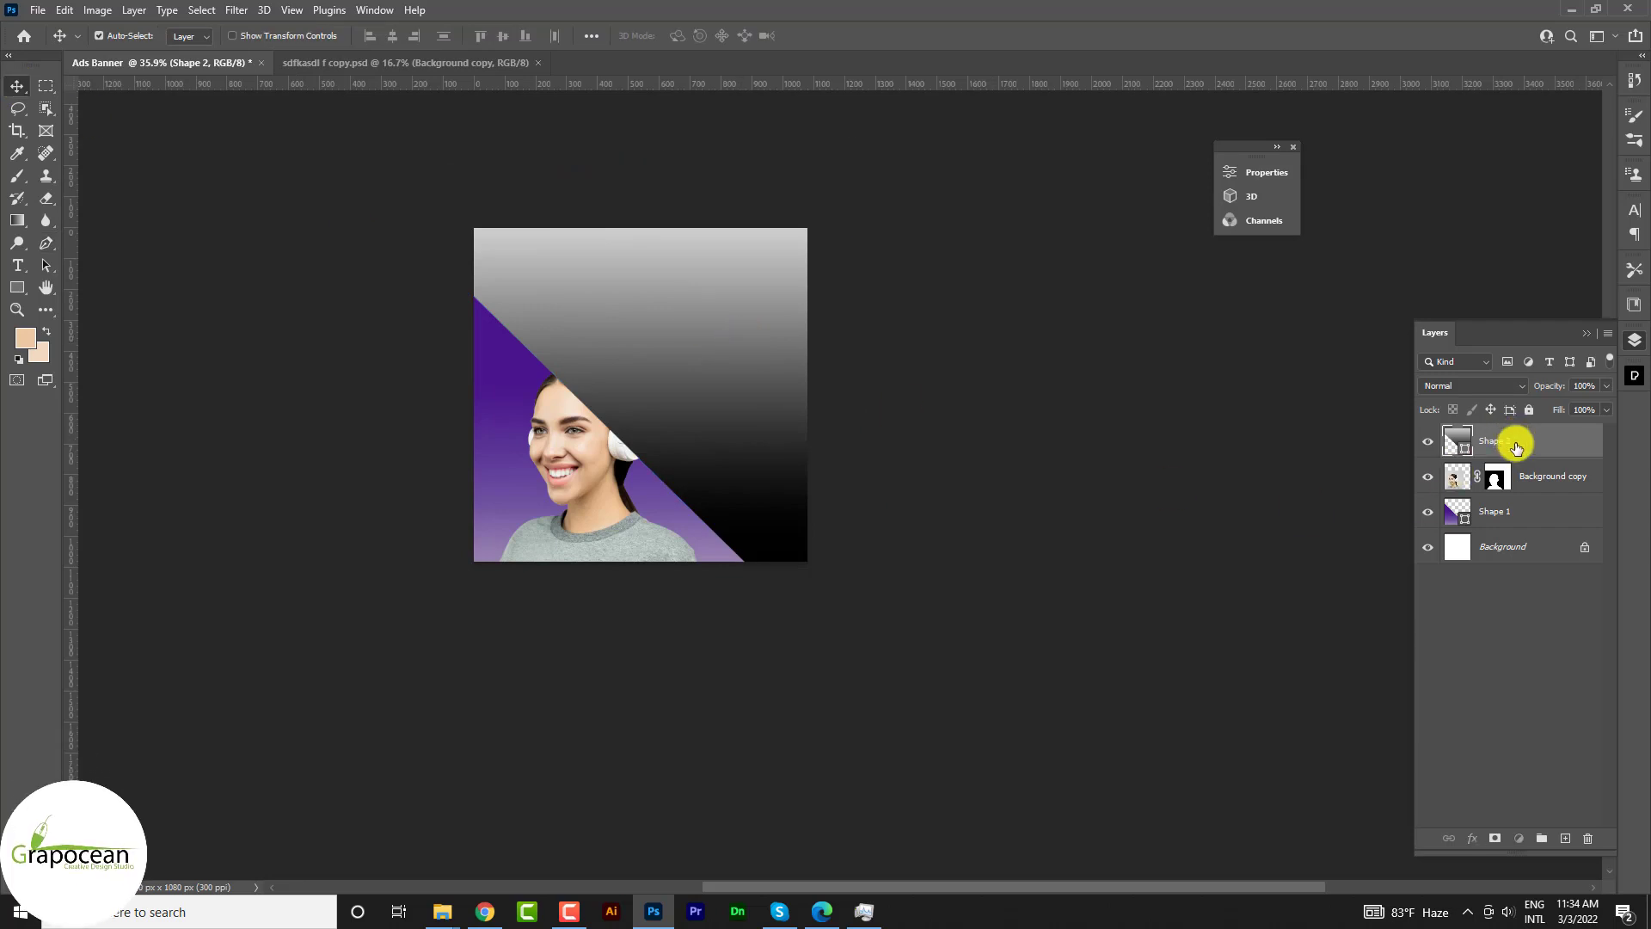
pyautogui.moveTo(1515, 446); pyautogui.dragTo(1505, 479)
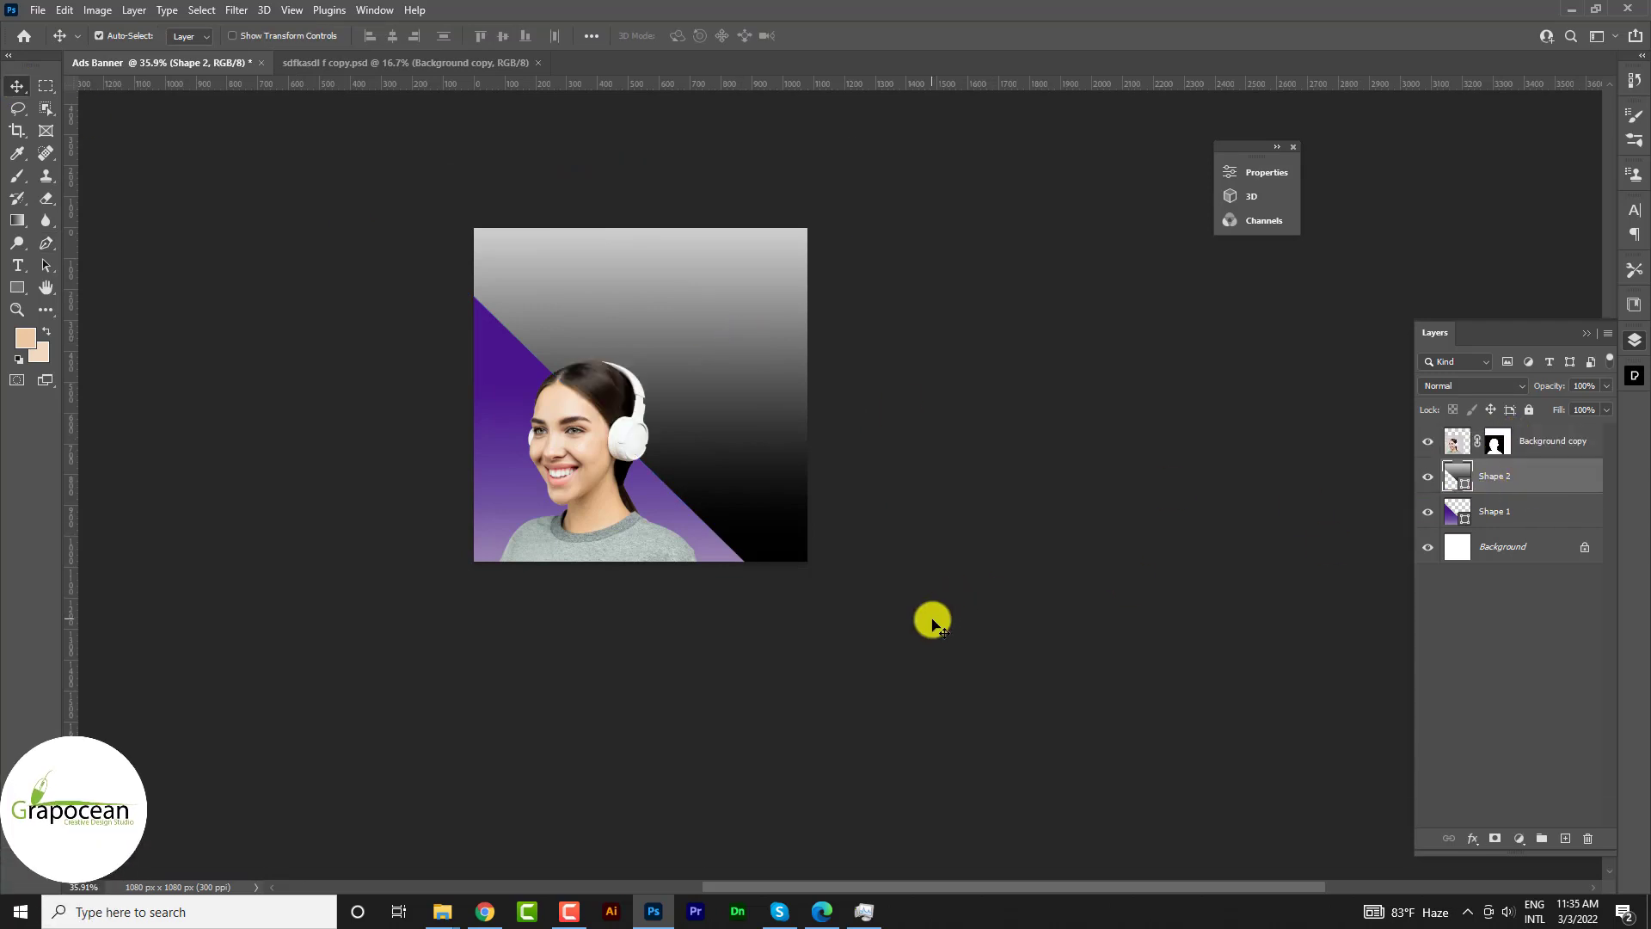
pyautogui.doubleClick(1467, 479)
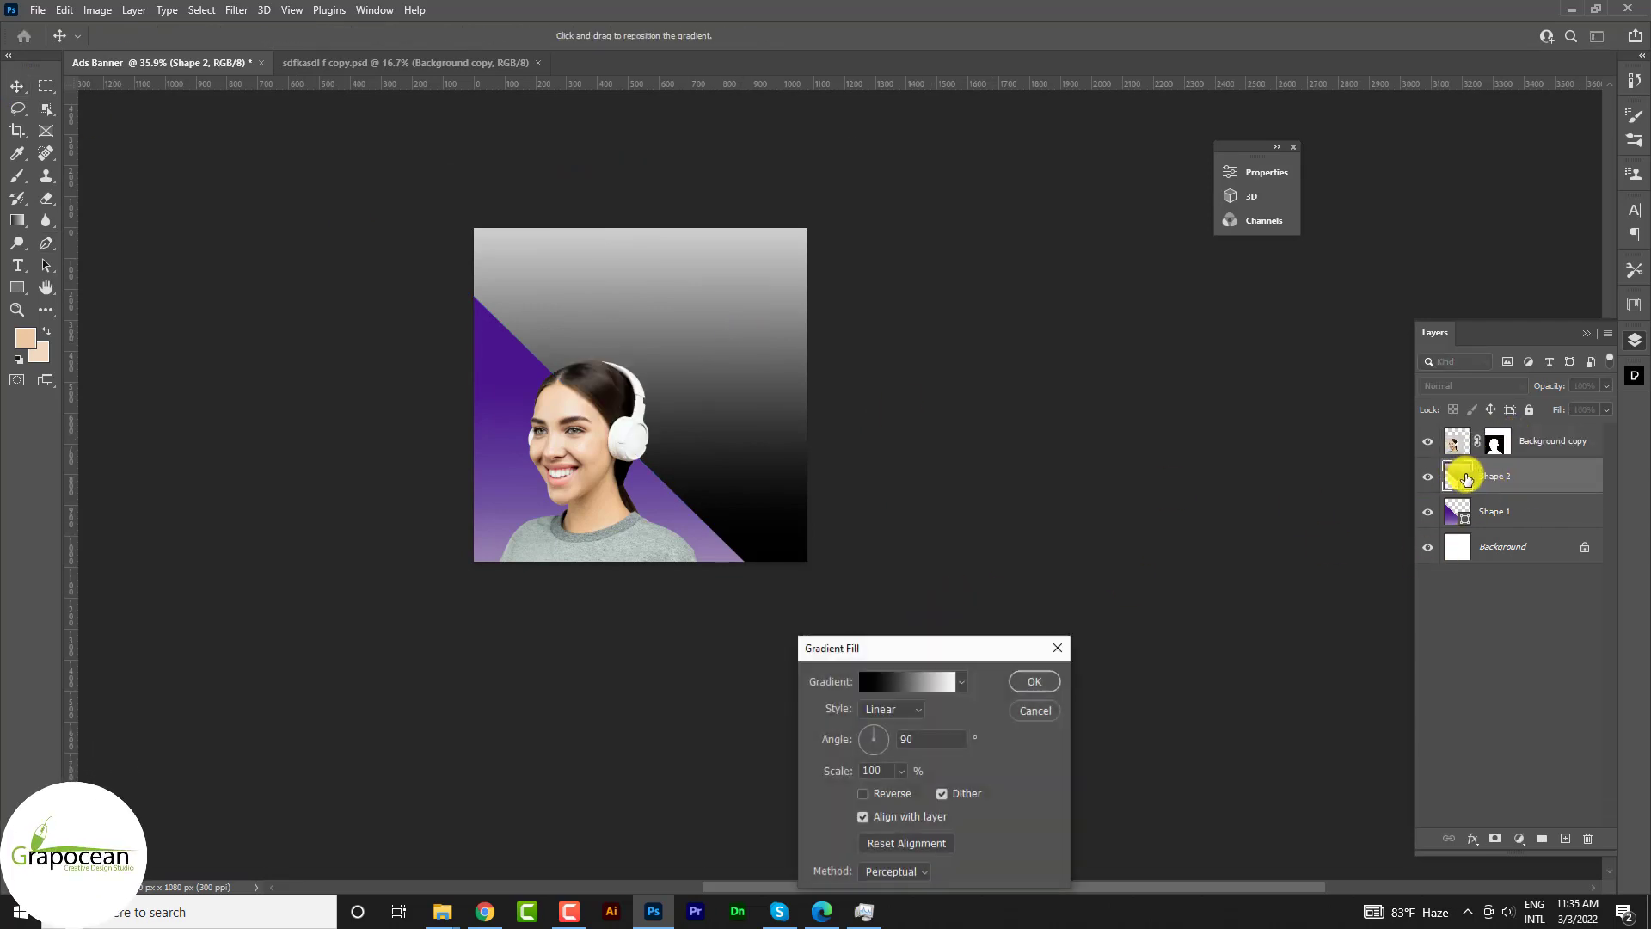
pyautogui.click(926, 682)
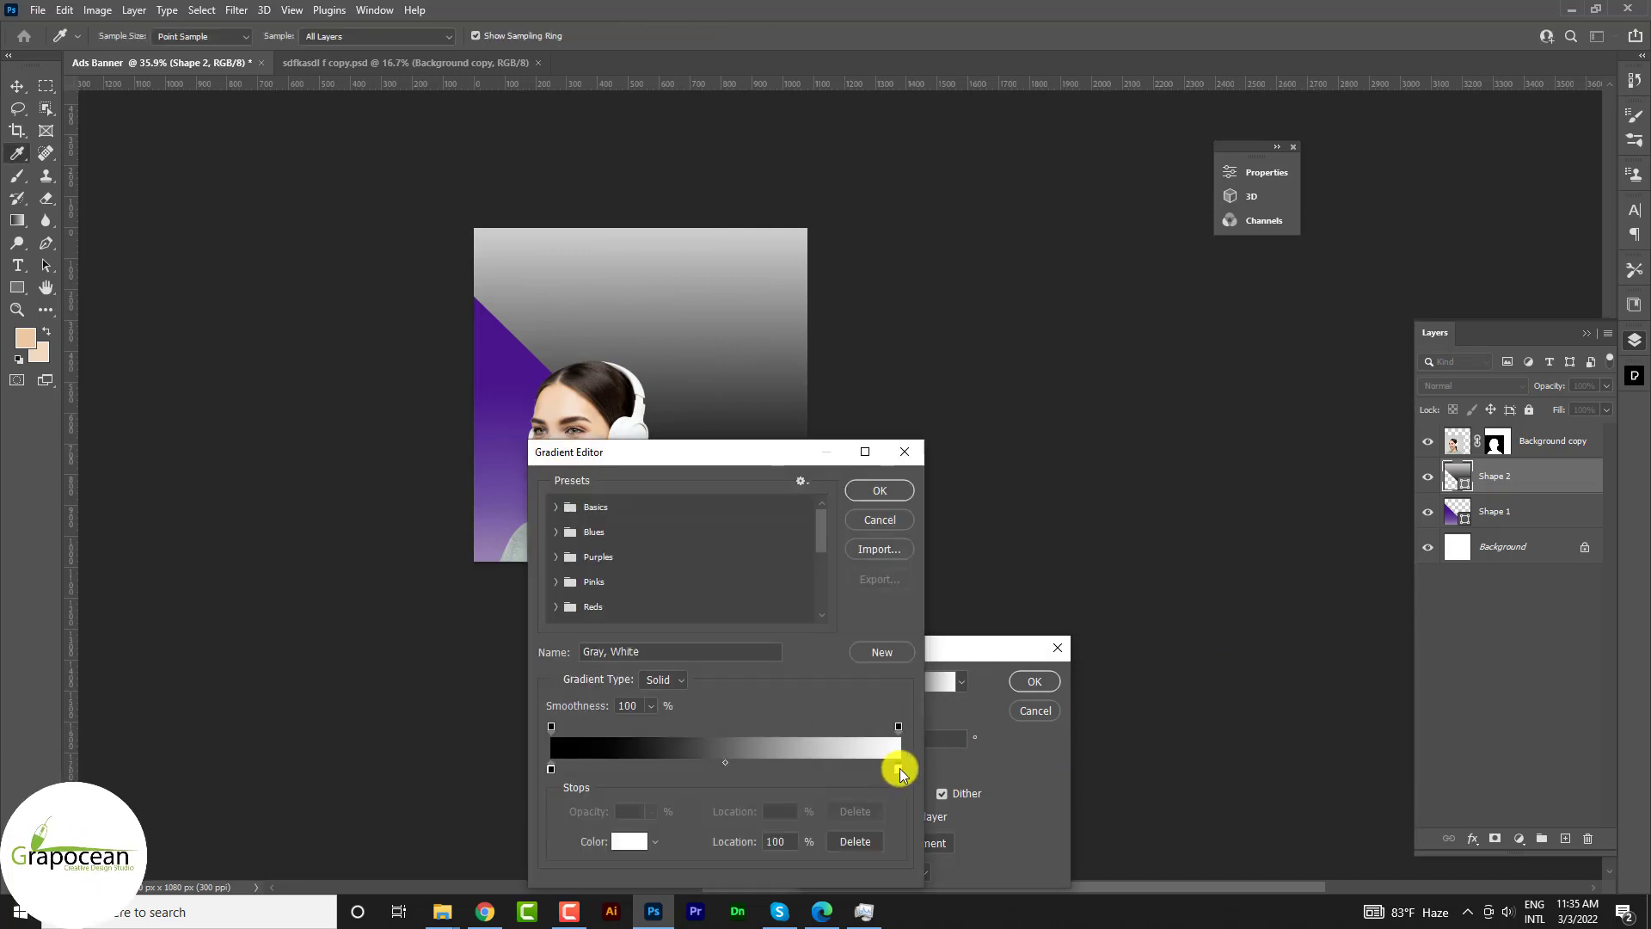
pyautogui.doubleClick(900, 773)
pyautogui.click(970, 583)
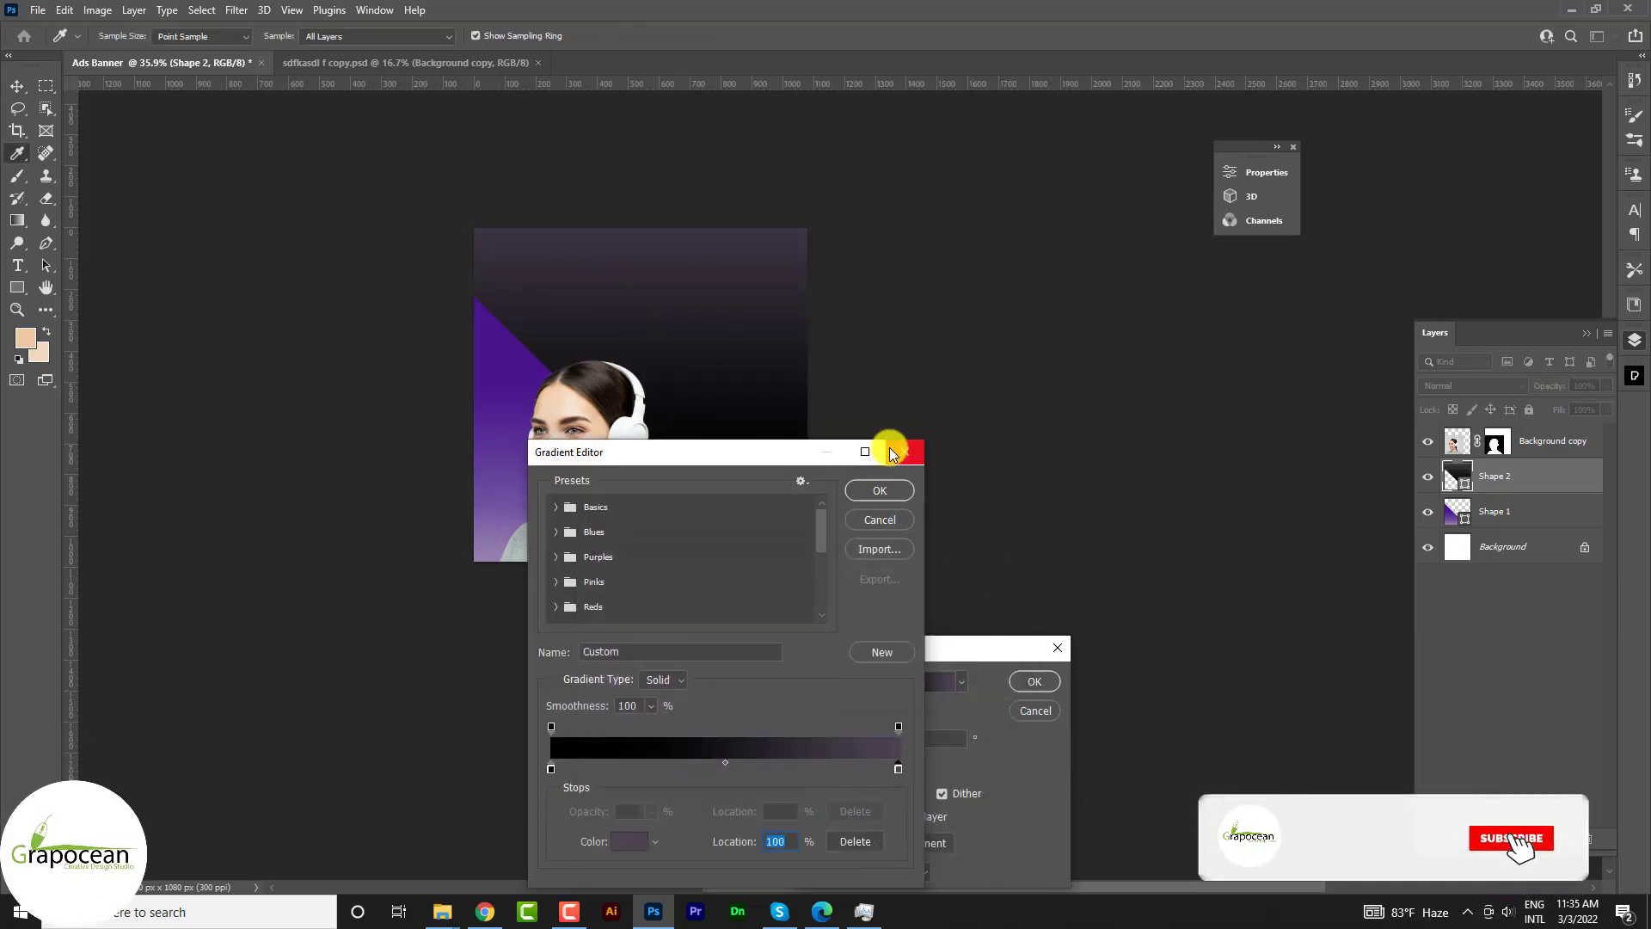
pyautogui.click(891, 454)
pyautogui.click(1035, 682)
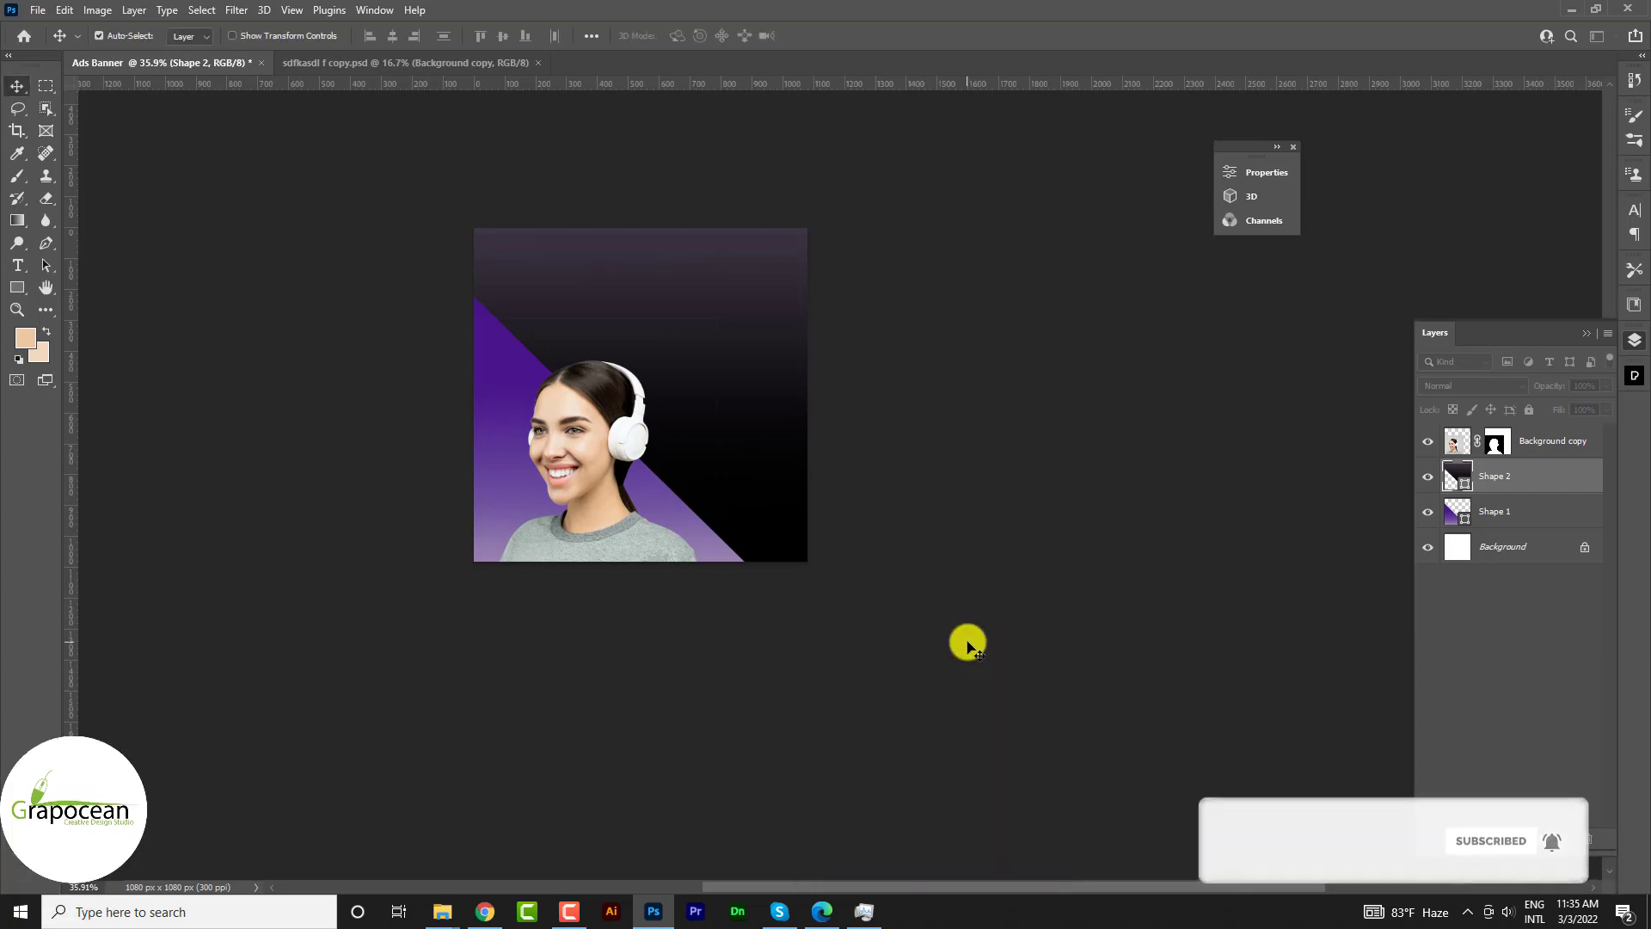
pyautogui.scroll(3, 483, 523)
pyautogui.click(723, 472)
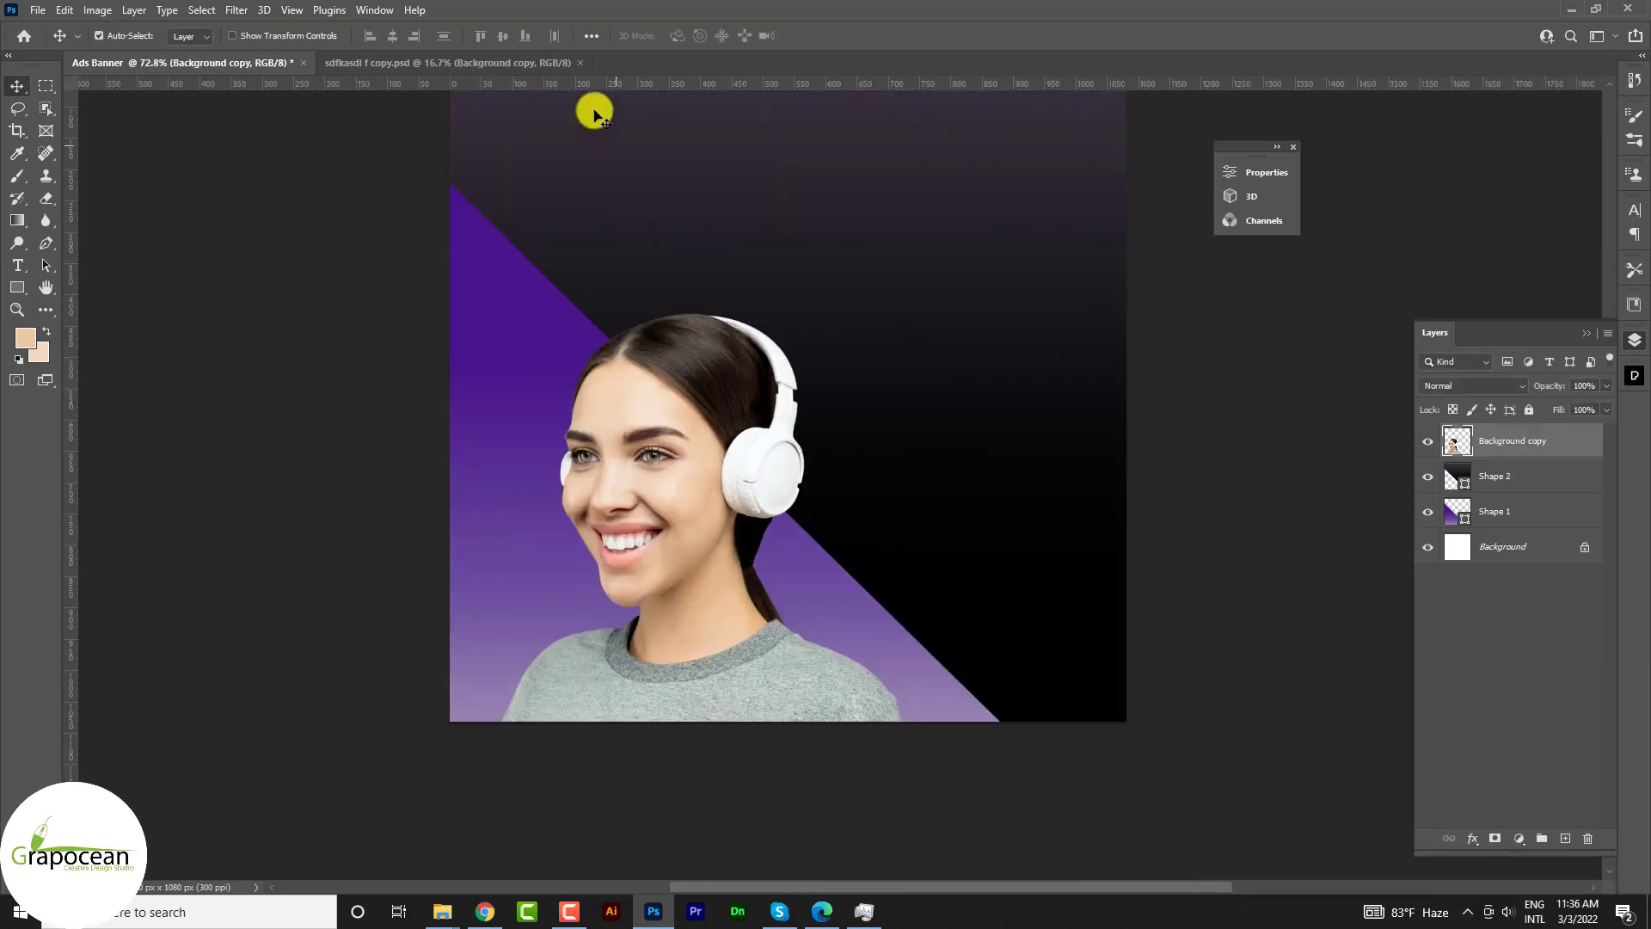
# - Create the 1500 × 1500 px Untitled-1 document and convert its Background to Layer 0
pyautogui.click(30, 12)
pyautogui.click(52, 29)
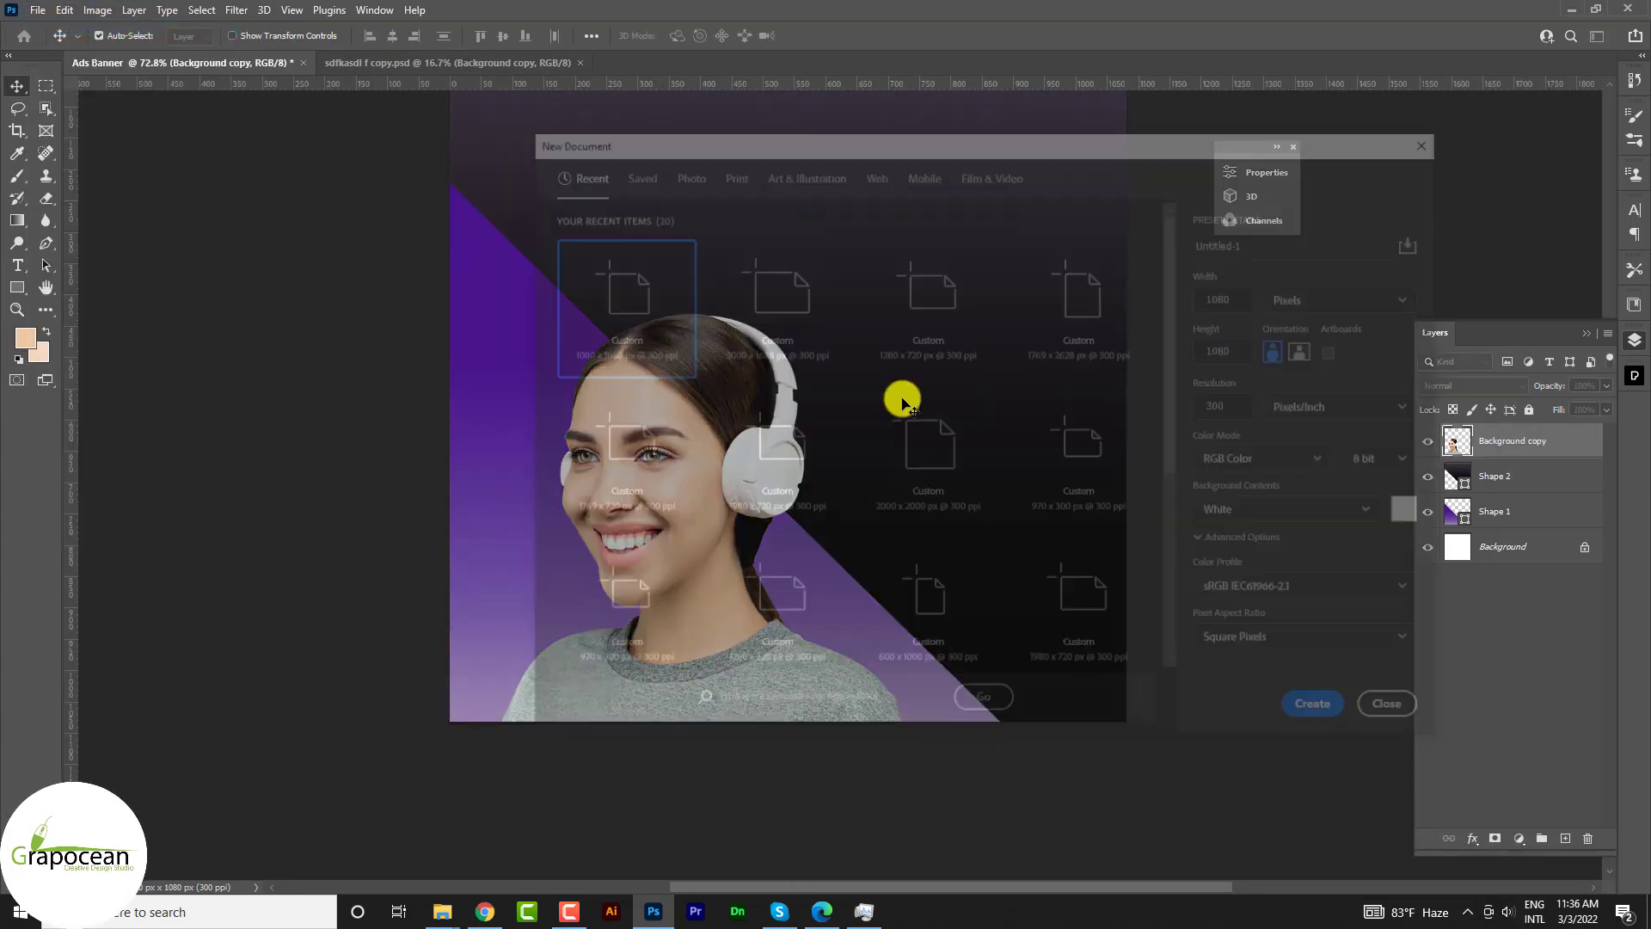
pyautogui.write('15')
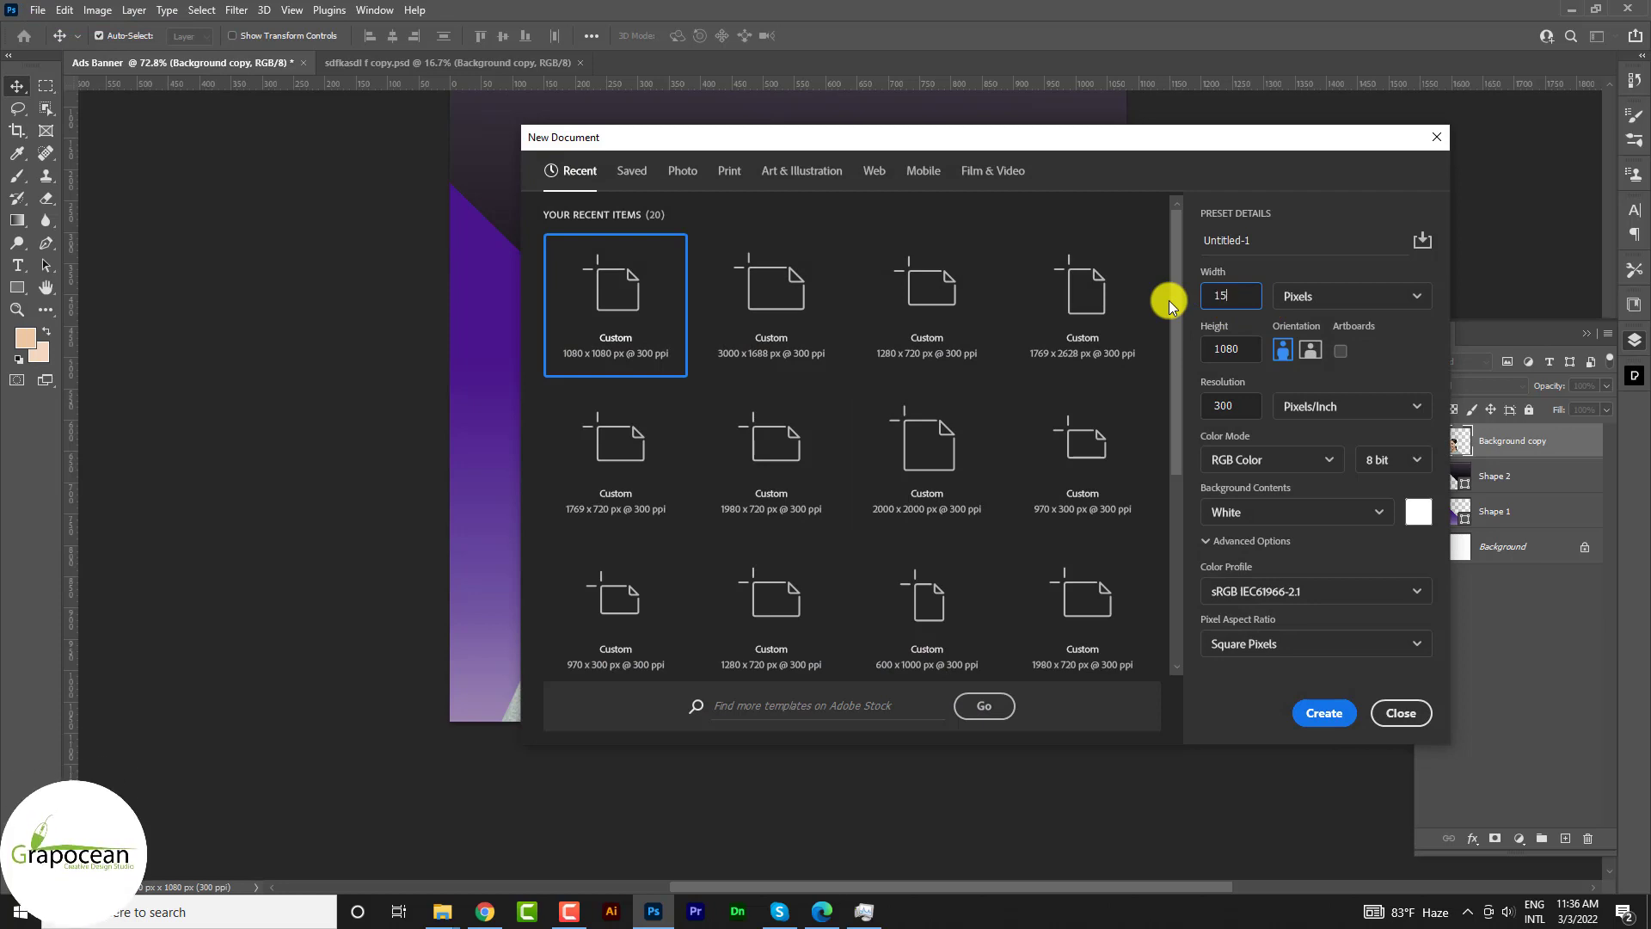
pyautogui.write('00')
pyautogui.press('Tab')
pyautogui.write('1500')
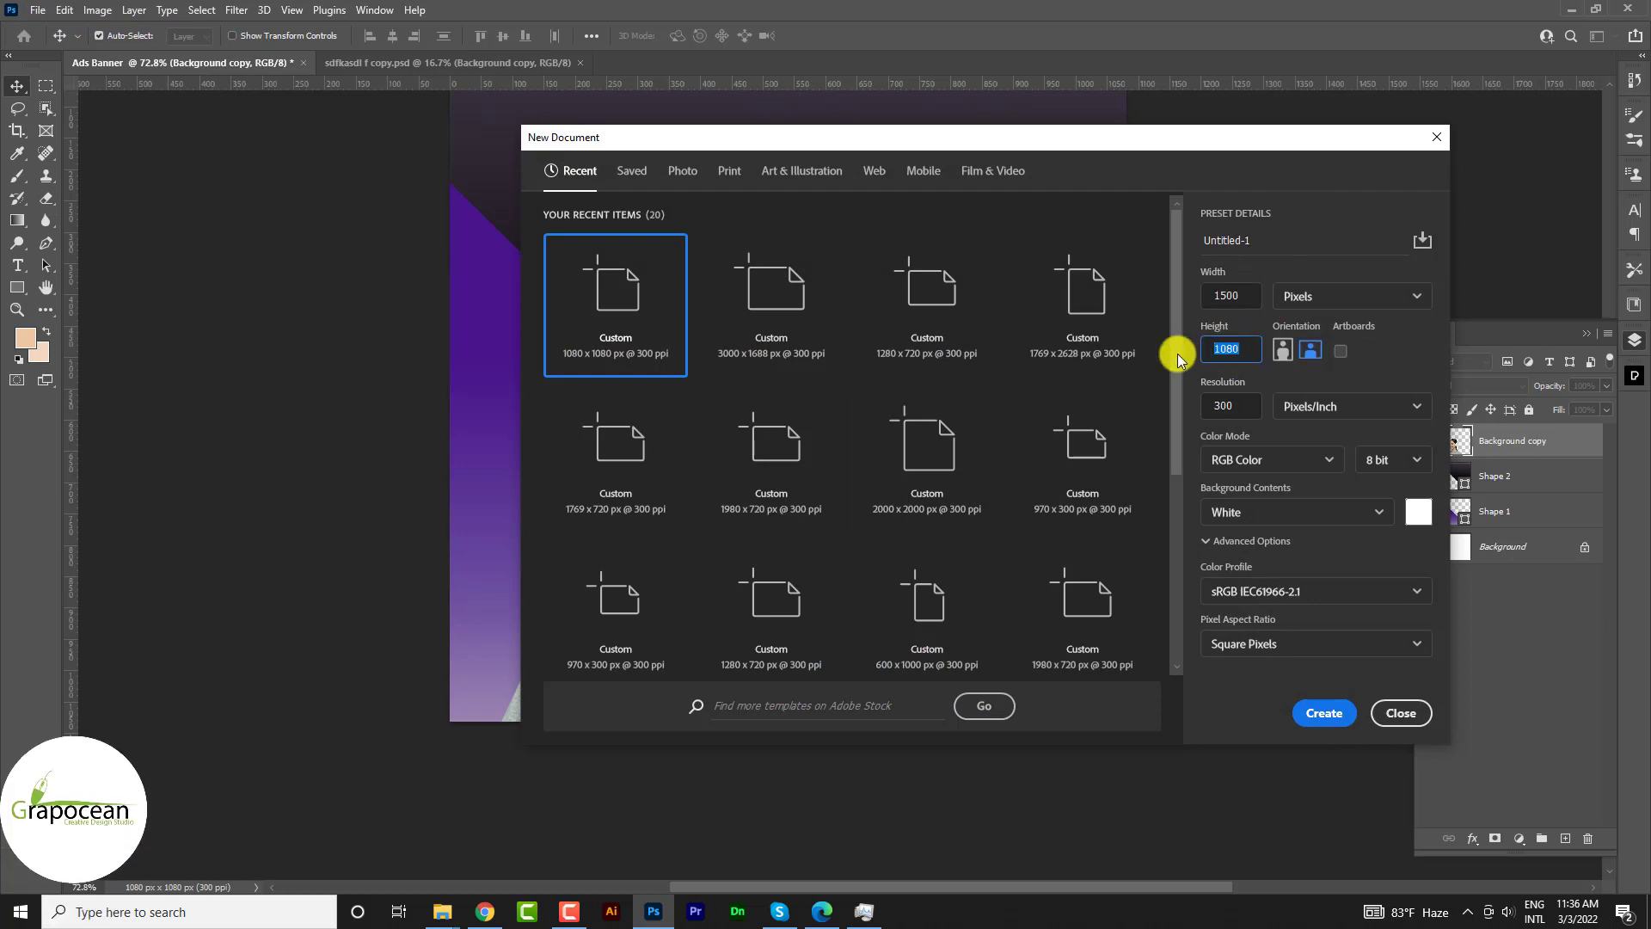
pyautogui.press('Return')
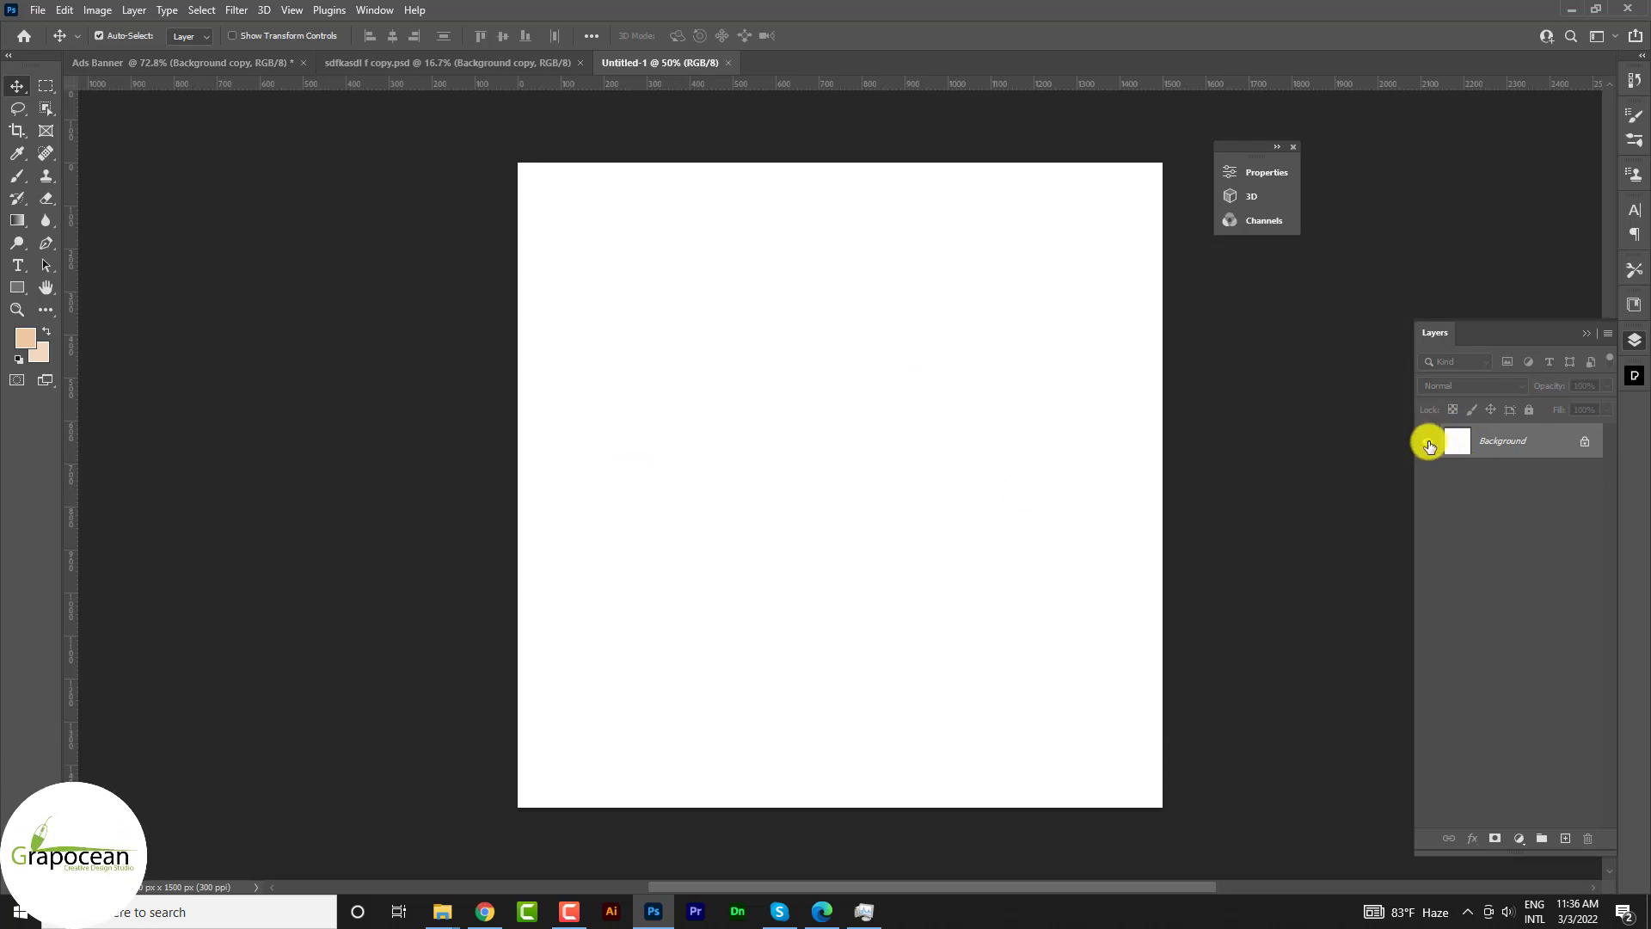
pyautogui.click(1581, 445)
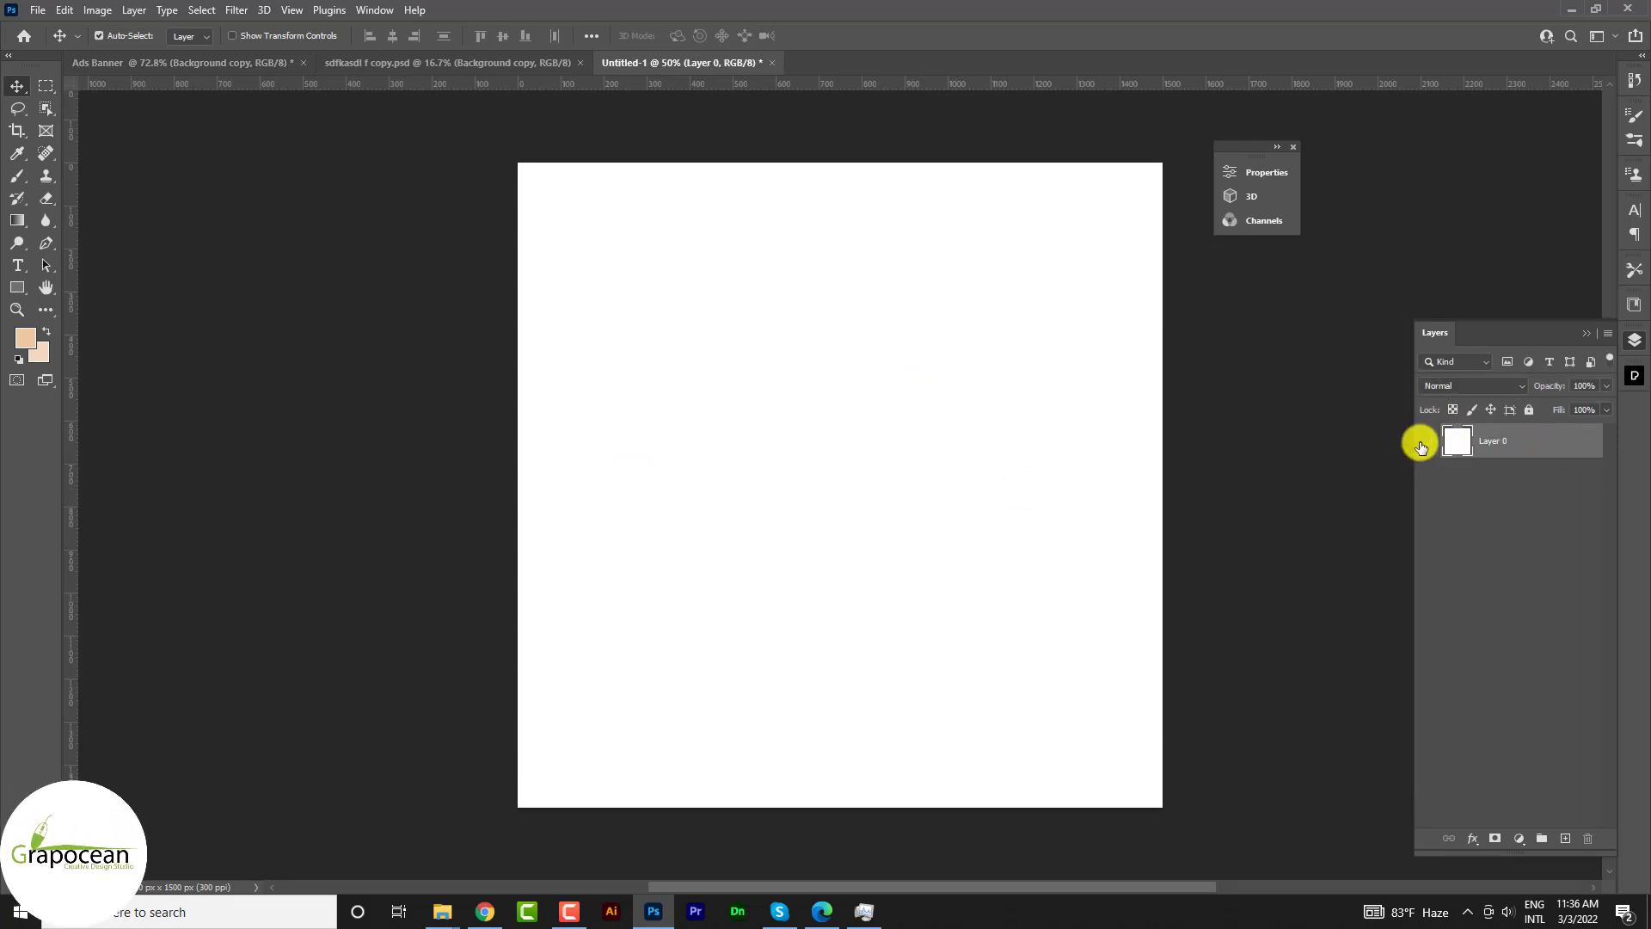
# - Hide Layer 0 and draw a narrow downward triangle shape filled solid black
pyautogui.click(1427, 442)
pyautogui.click(53, 238)
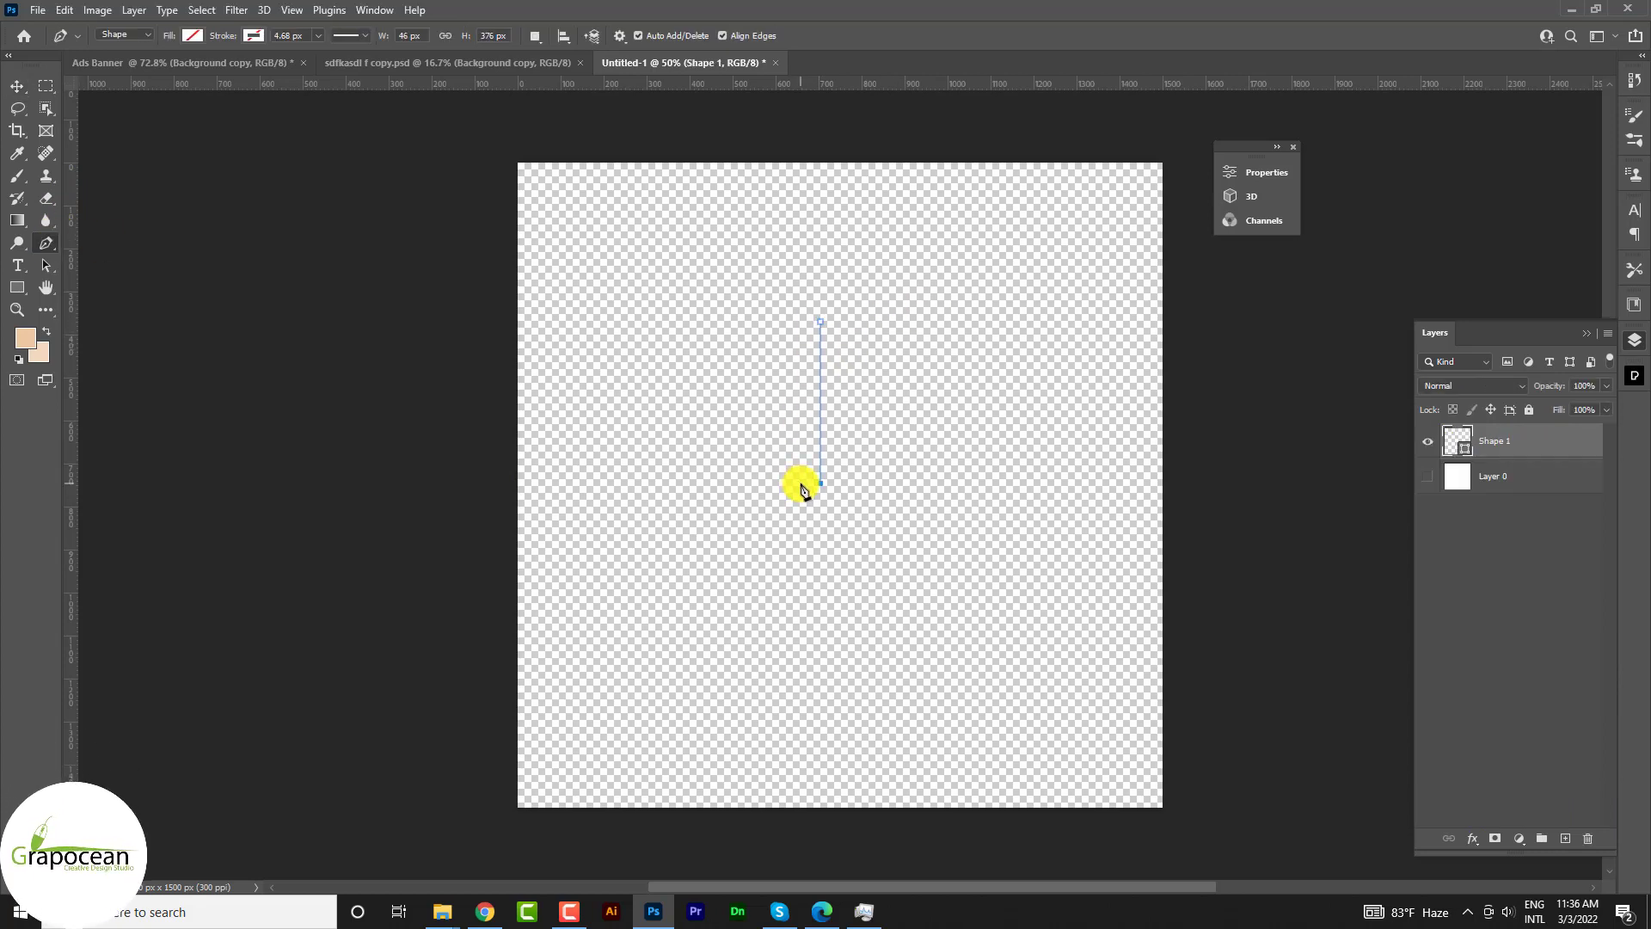
pyautogui.click(882, 591)
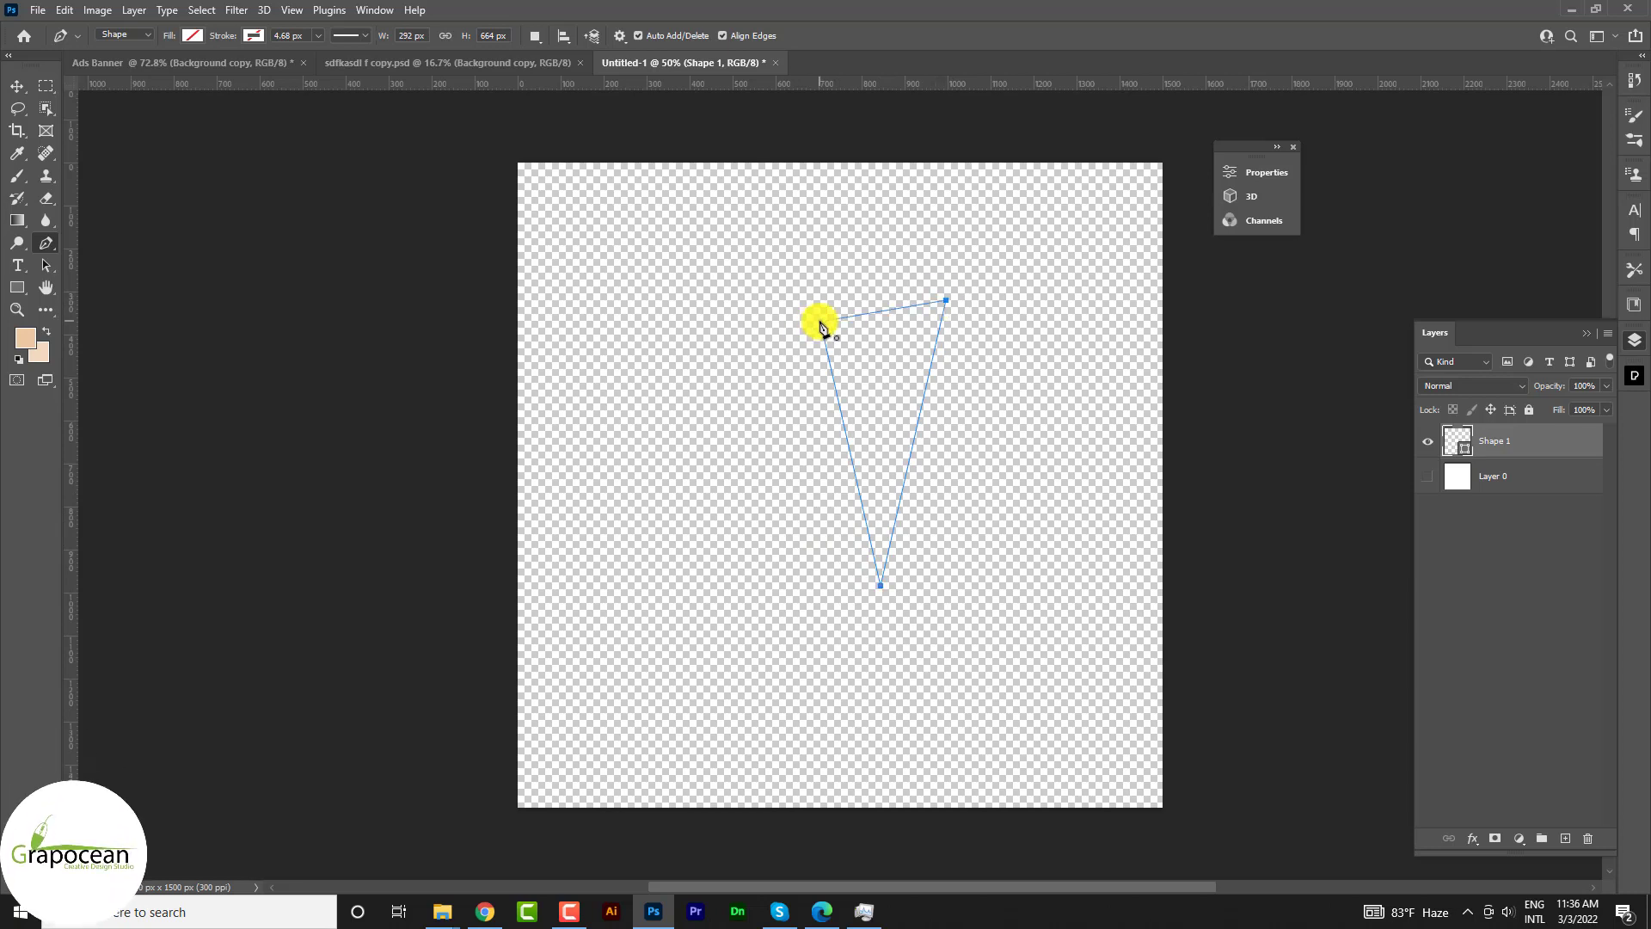
pyautogui.click(186, 36)
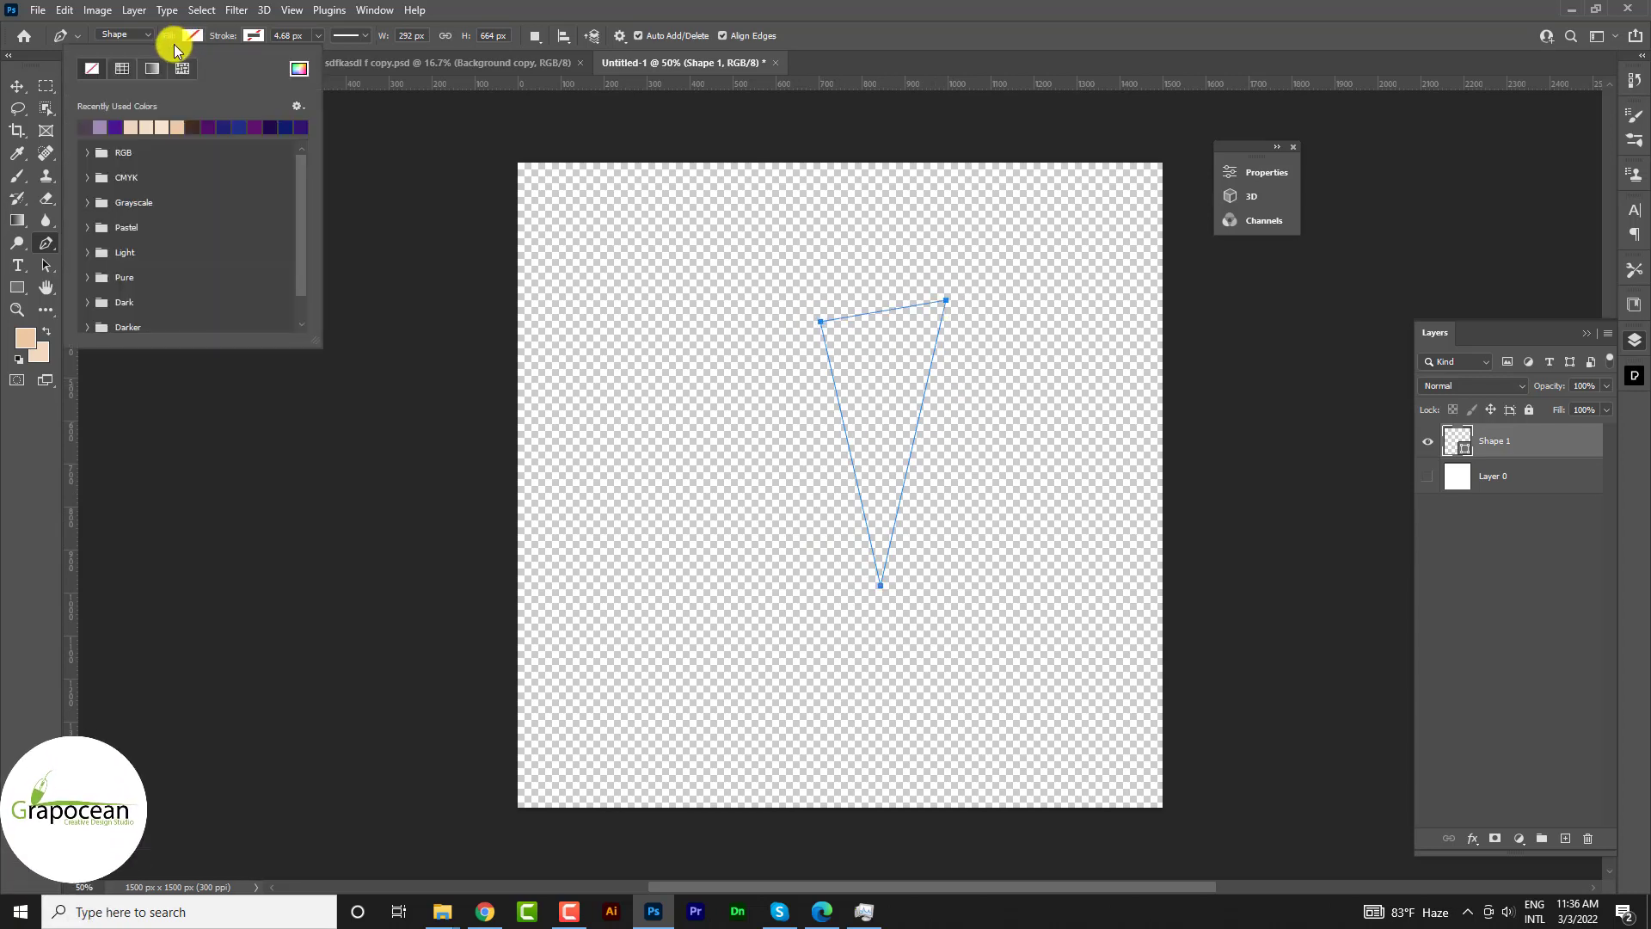
pyautogui.click(298, 68)
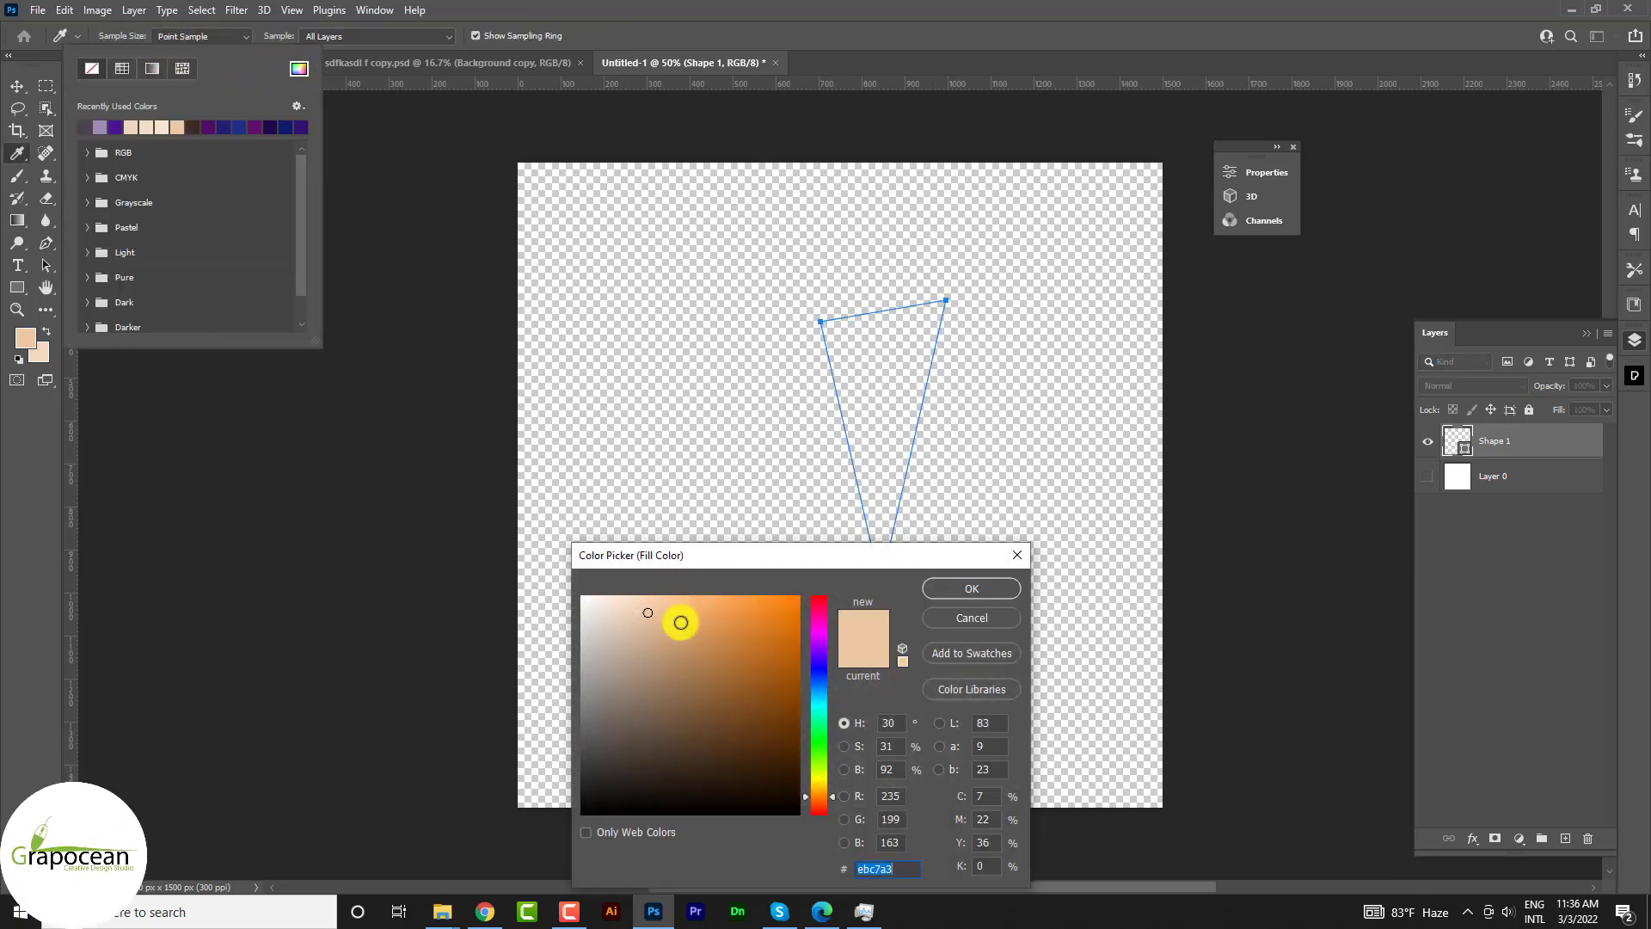
pyautogui.click(964, 589)
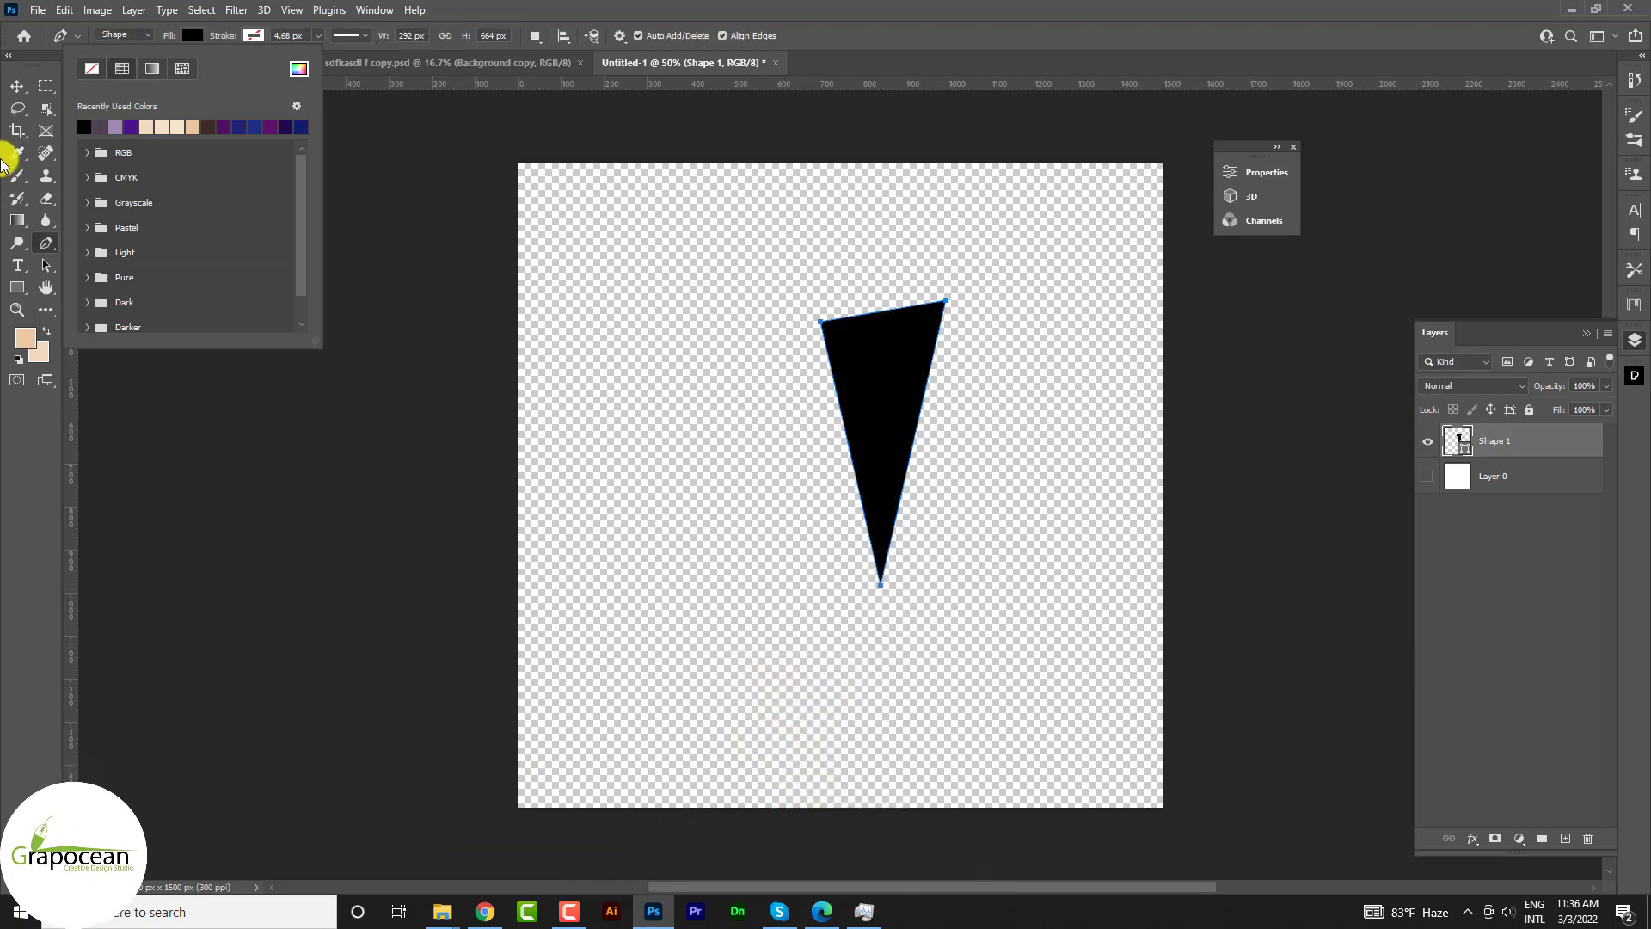
pyautogui.click(17, 86)
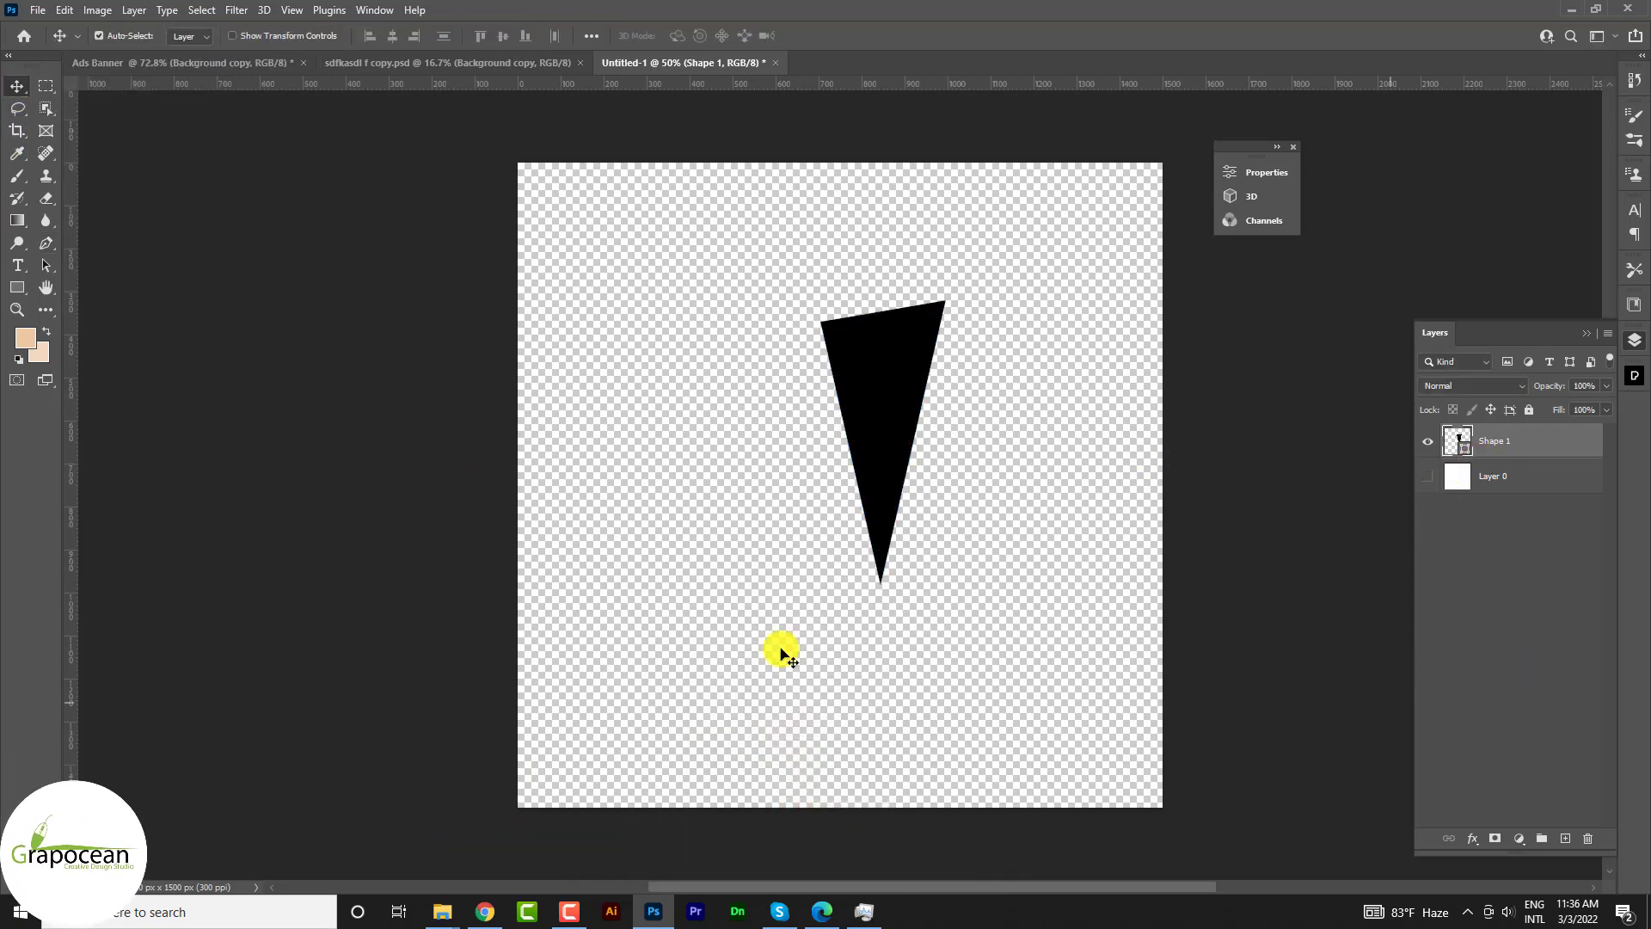
# - Try a gradient on the triangle and dismiss the uneditable-layer error
pyautogui.click(21, 229)
pyautogui.moveTo(885, 675); pyautogui.dragTo(877, 545)
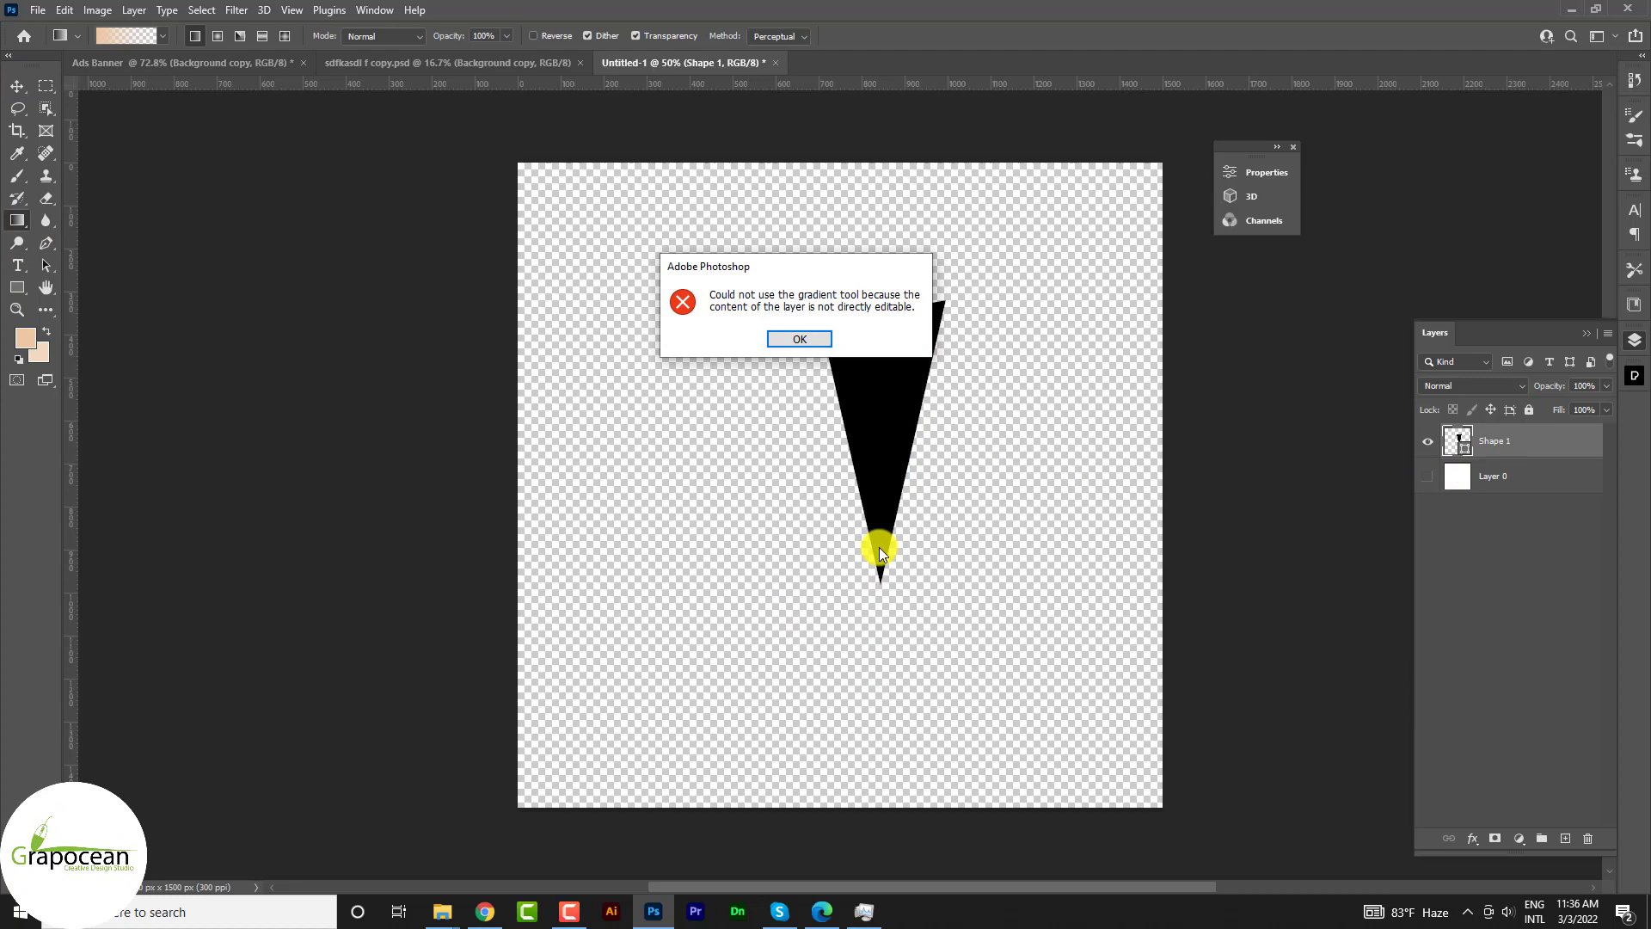
pyautogui.click(802, 333)
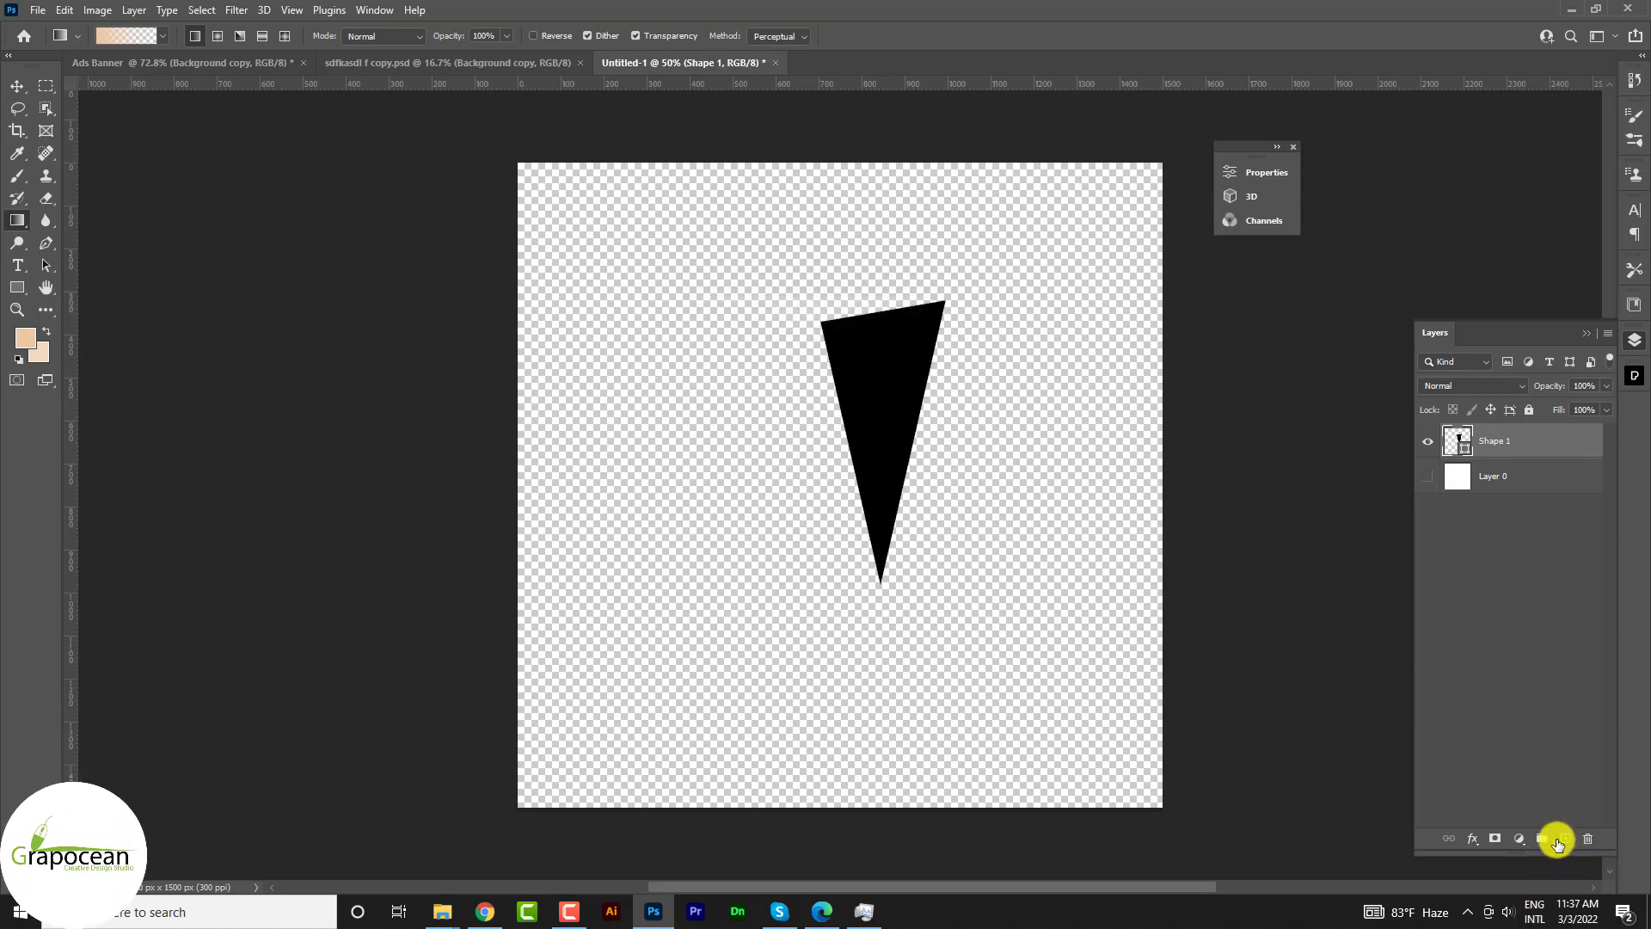
# - Mask Shape 1 with a gradient so it fades toward its tip, then nudge it left
pyautogui.click(1497, 839)
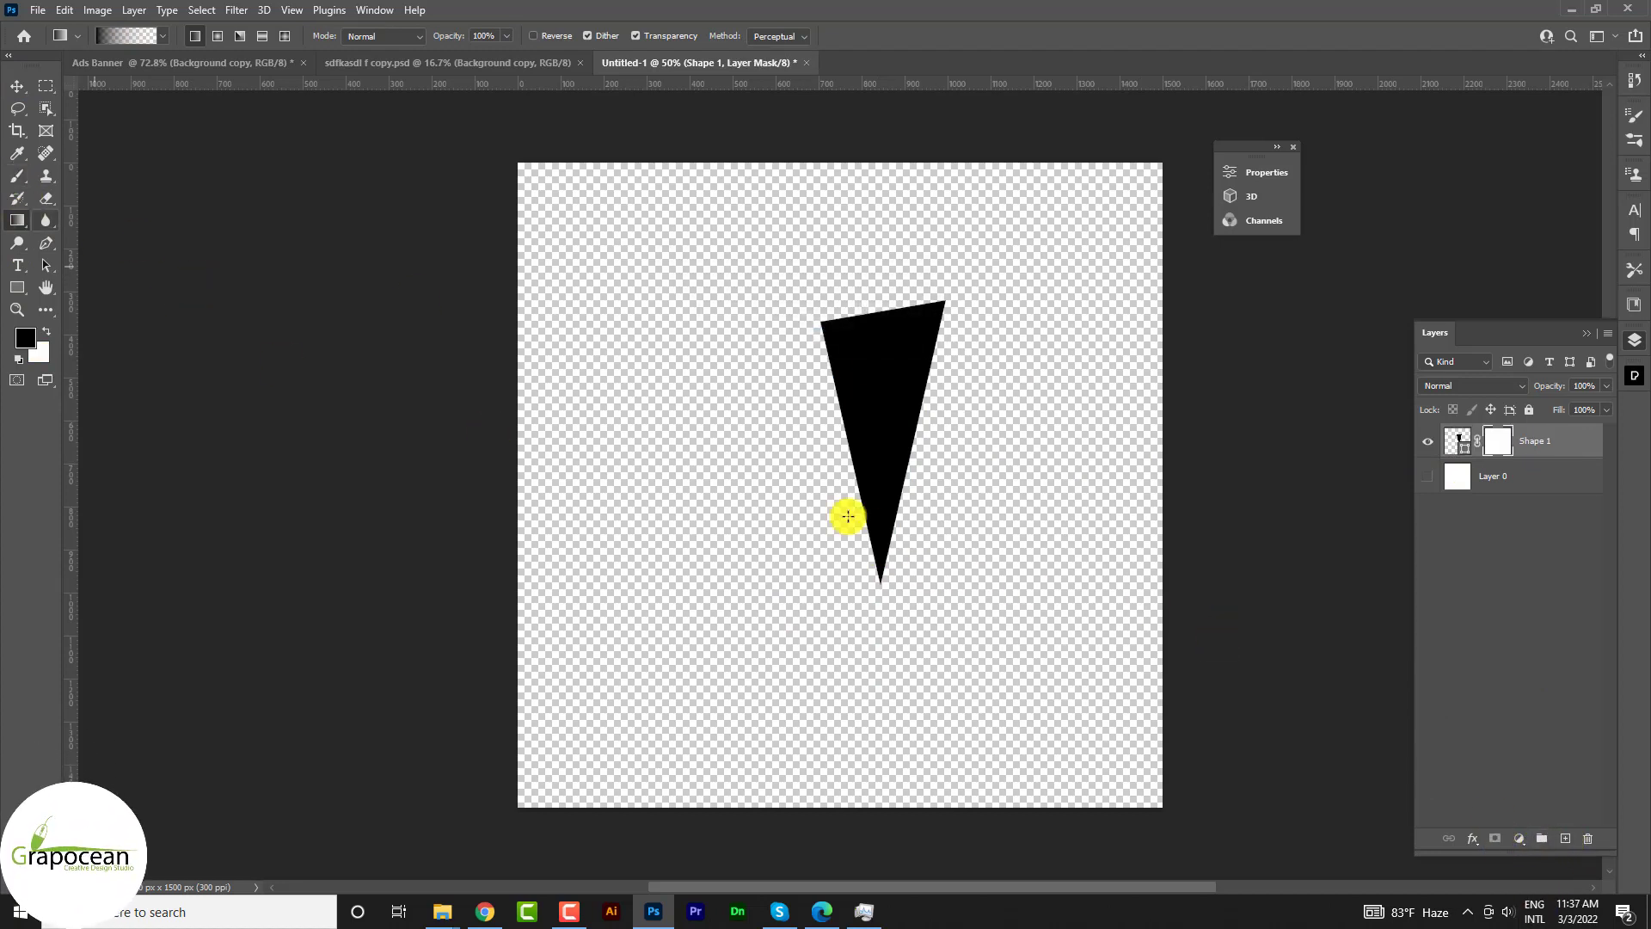
pyautogui.moveTo(877, 601); pyautogui.dragTo(859, 347)
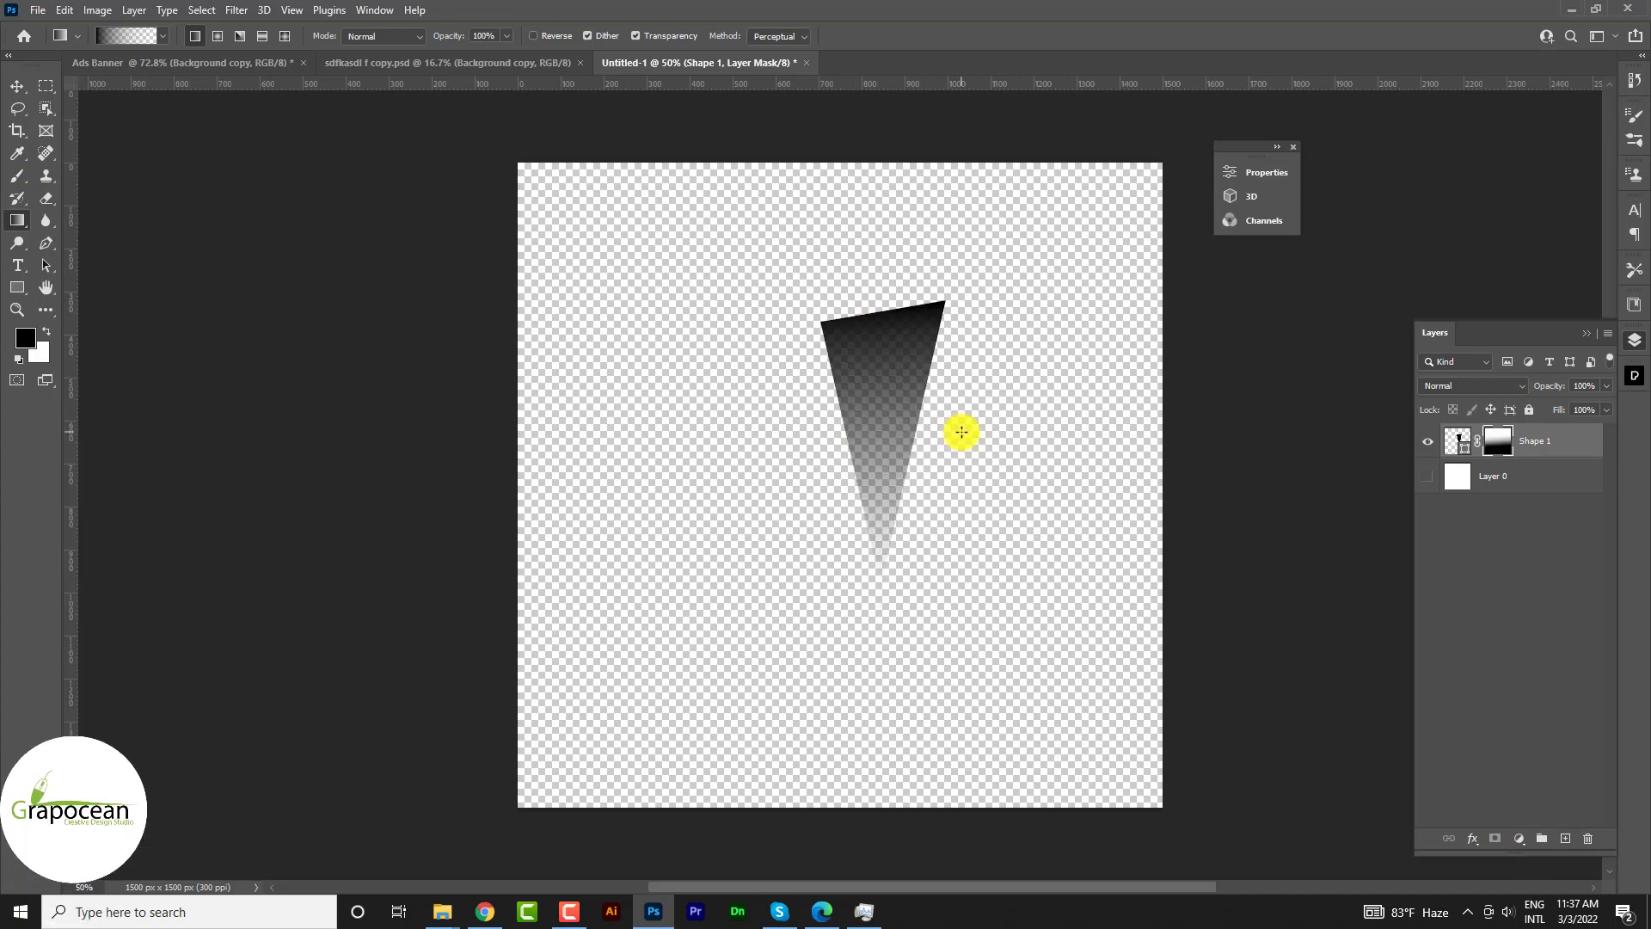
pyautogui.click(17, 85)
pyautogui.moveTo(906, 379); pyautogui.dragTo(857, 396)
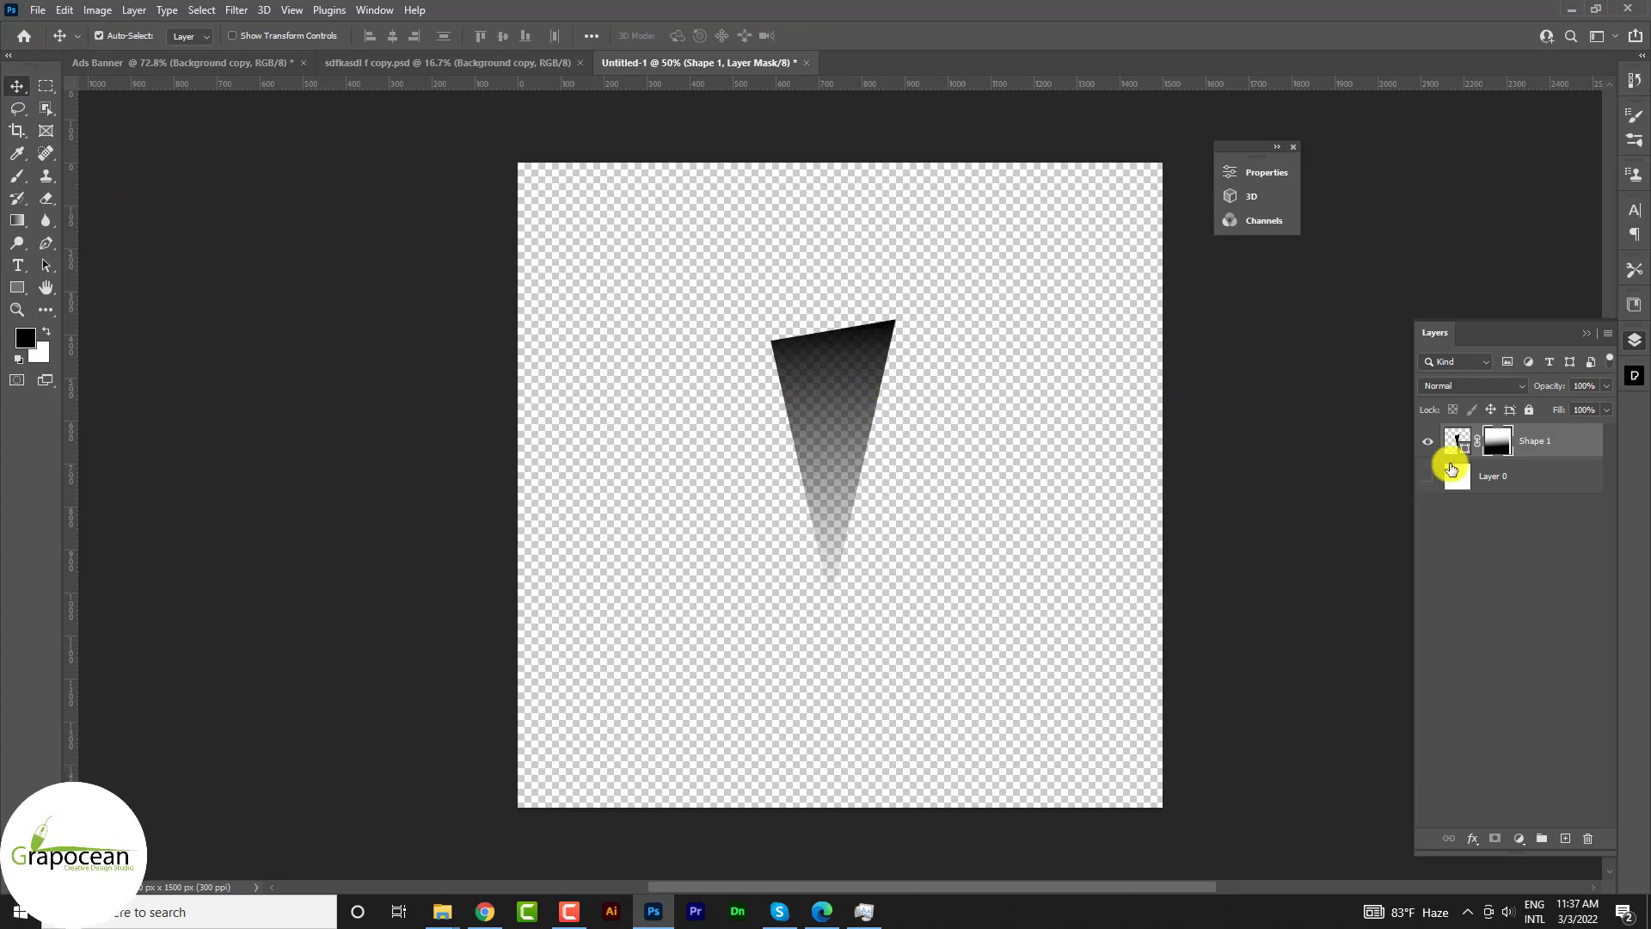
# - Convert Shape 1 into a smart object
pyautogui.rightClick(1479, 449)
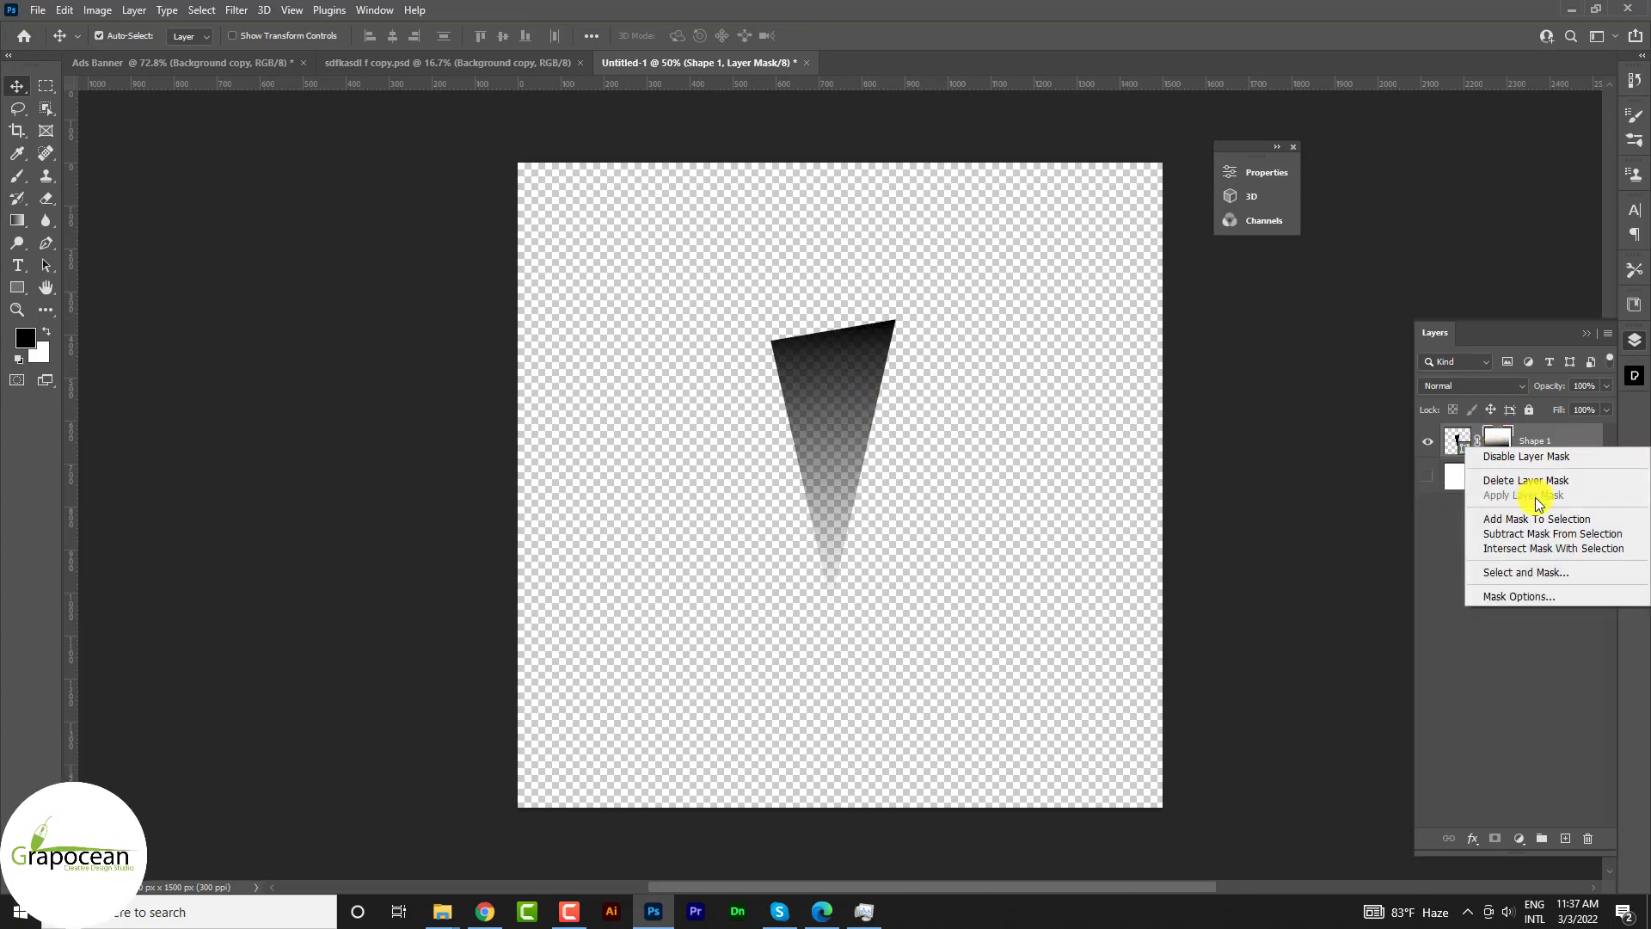
pyautogui.click(1442, 540)
pyautogui.rightClick(1534, 442)
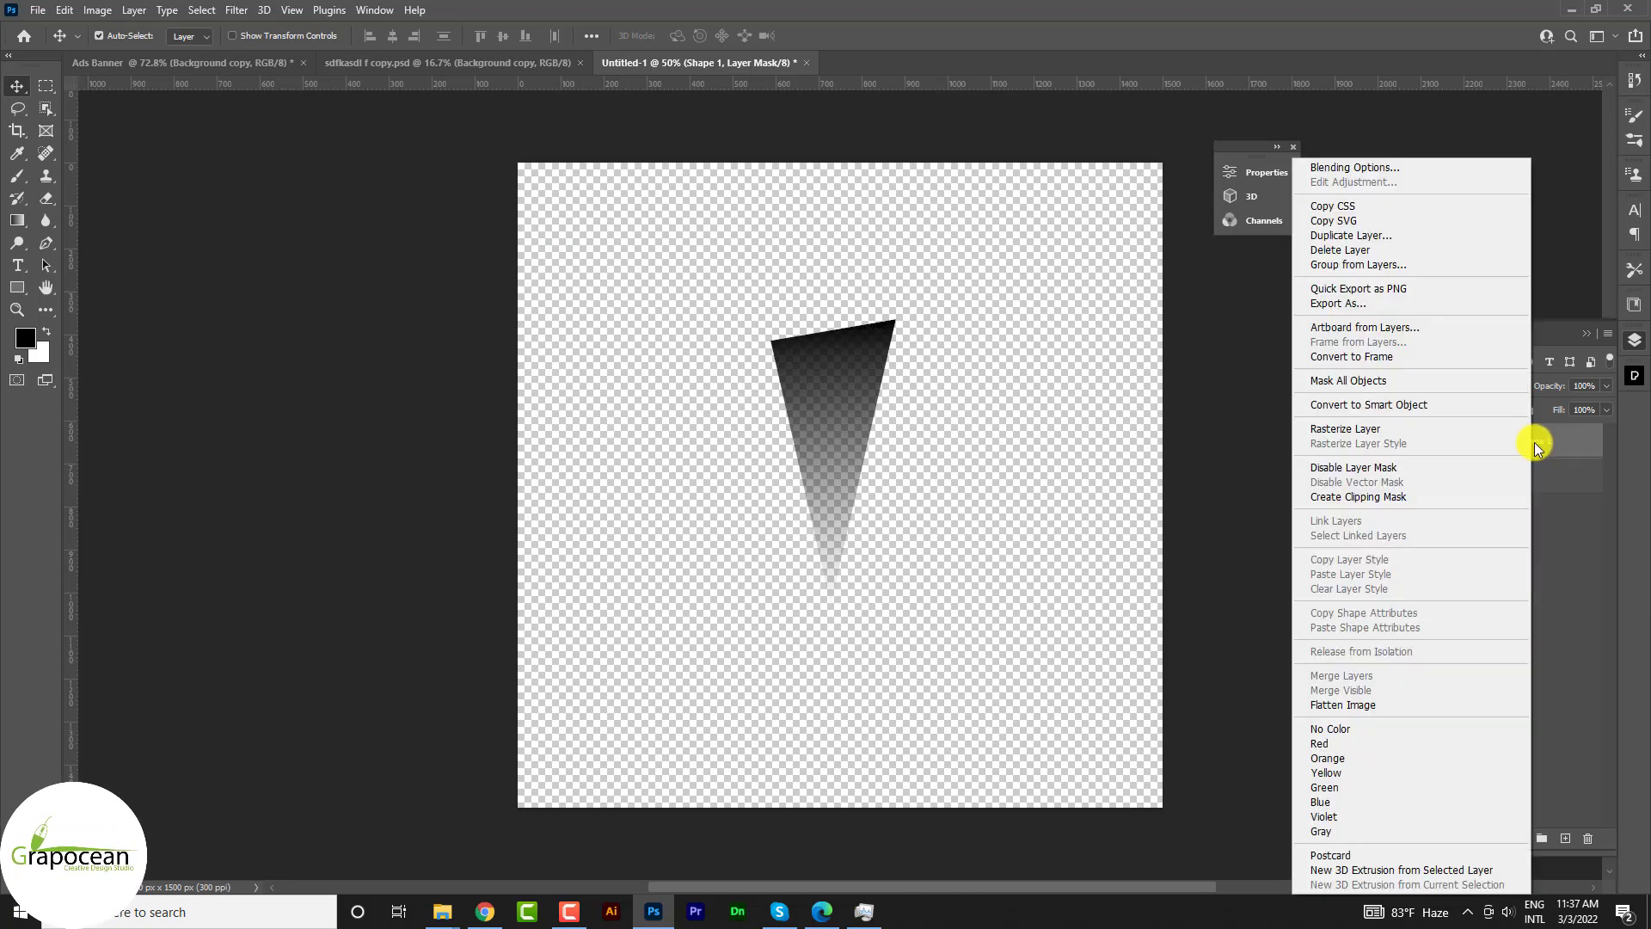
pyautogui.click(1386, 405)
pyautogui.click(90, 14)
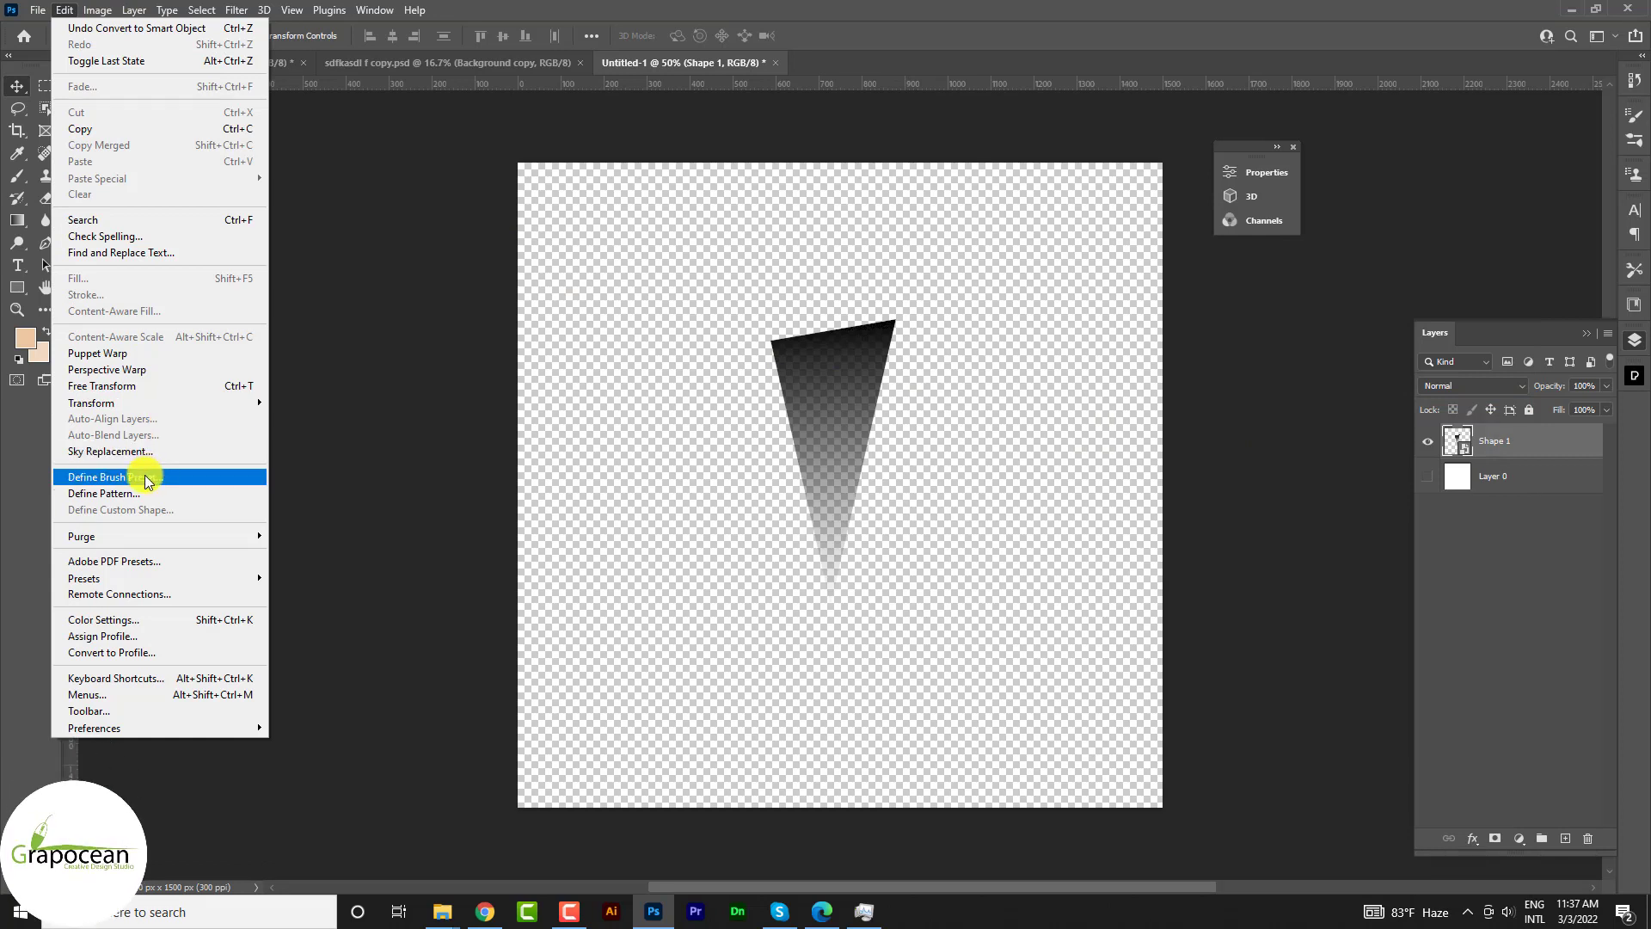
# - Define the triangle as brush 'Sampled Brush 6', then undo the stray stroke in Ads Banner
pyautogui.click(147, 476)
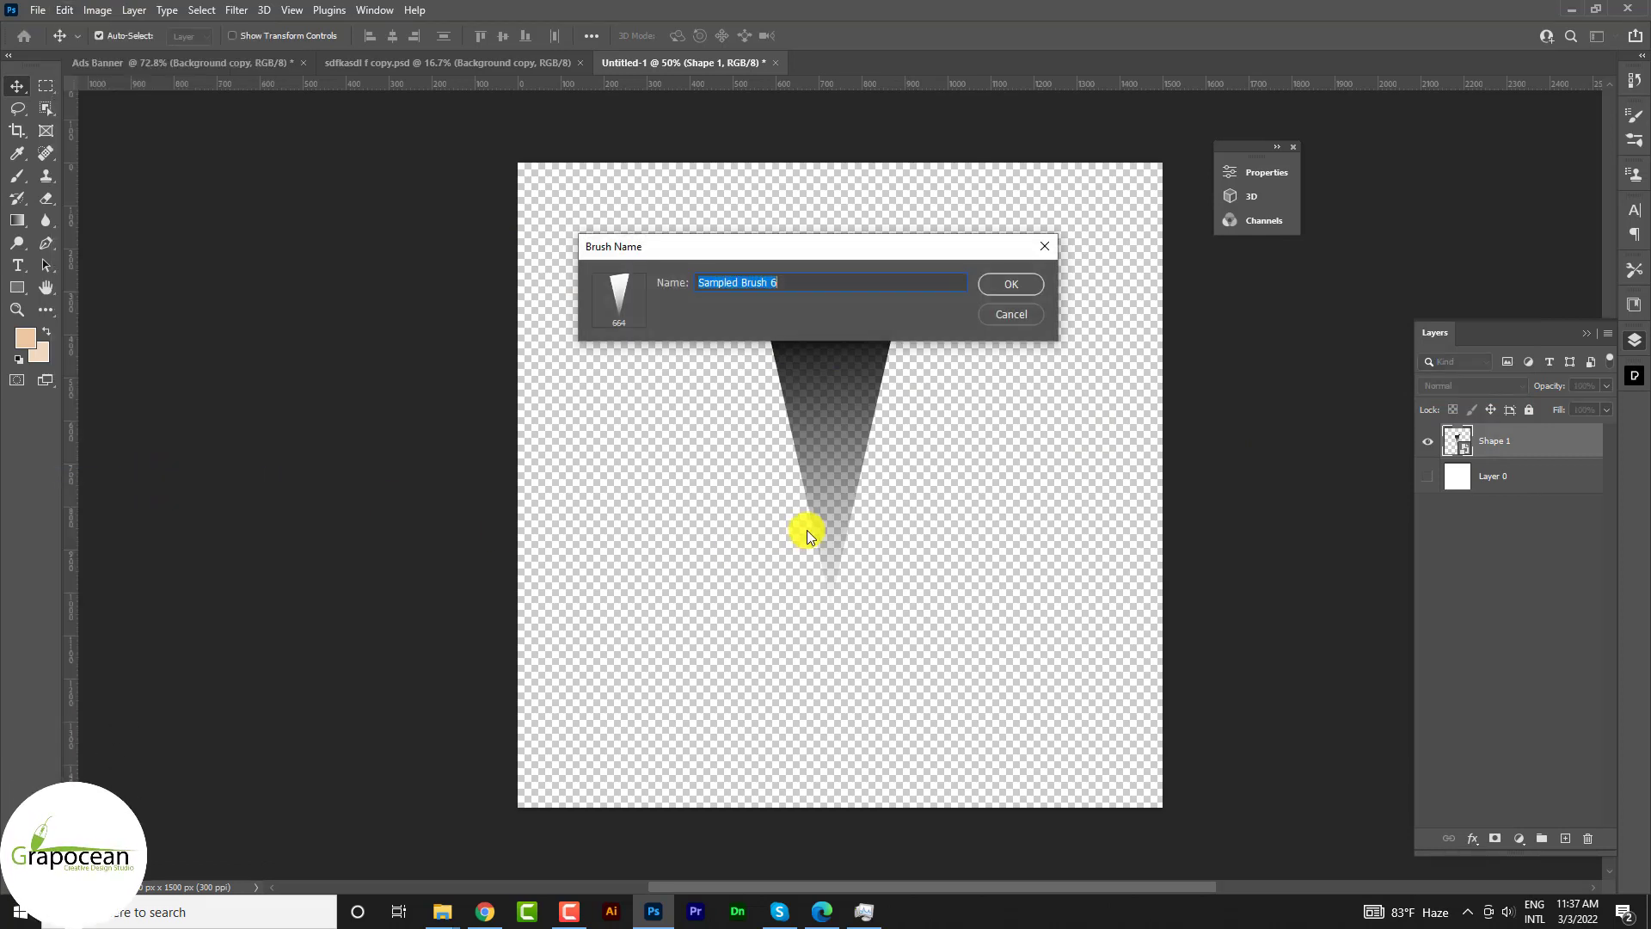
pyautogui.click(1009, 285)
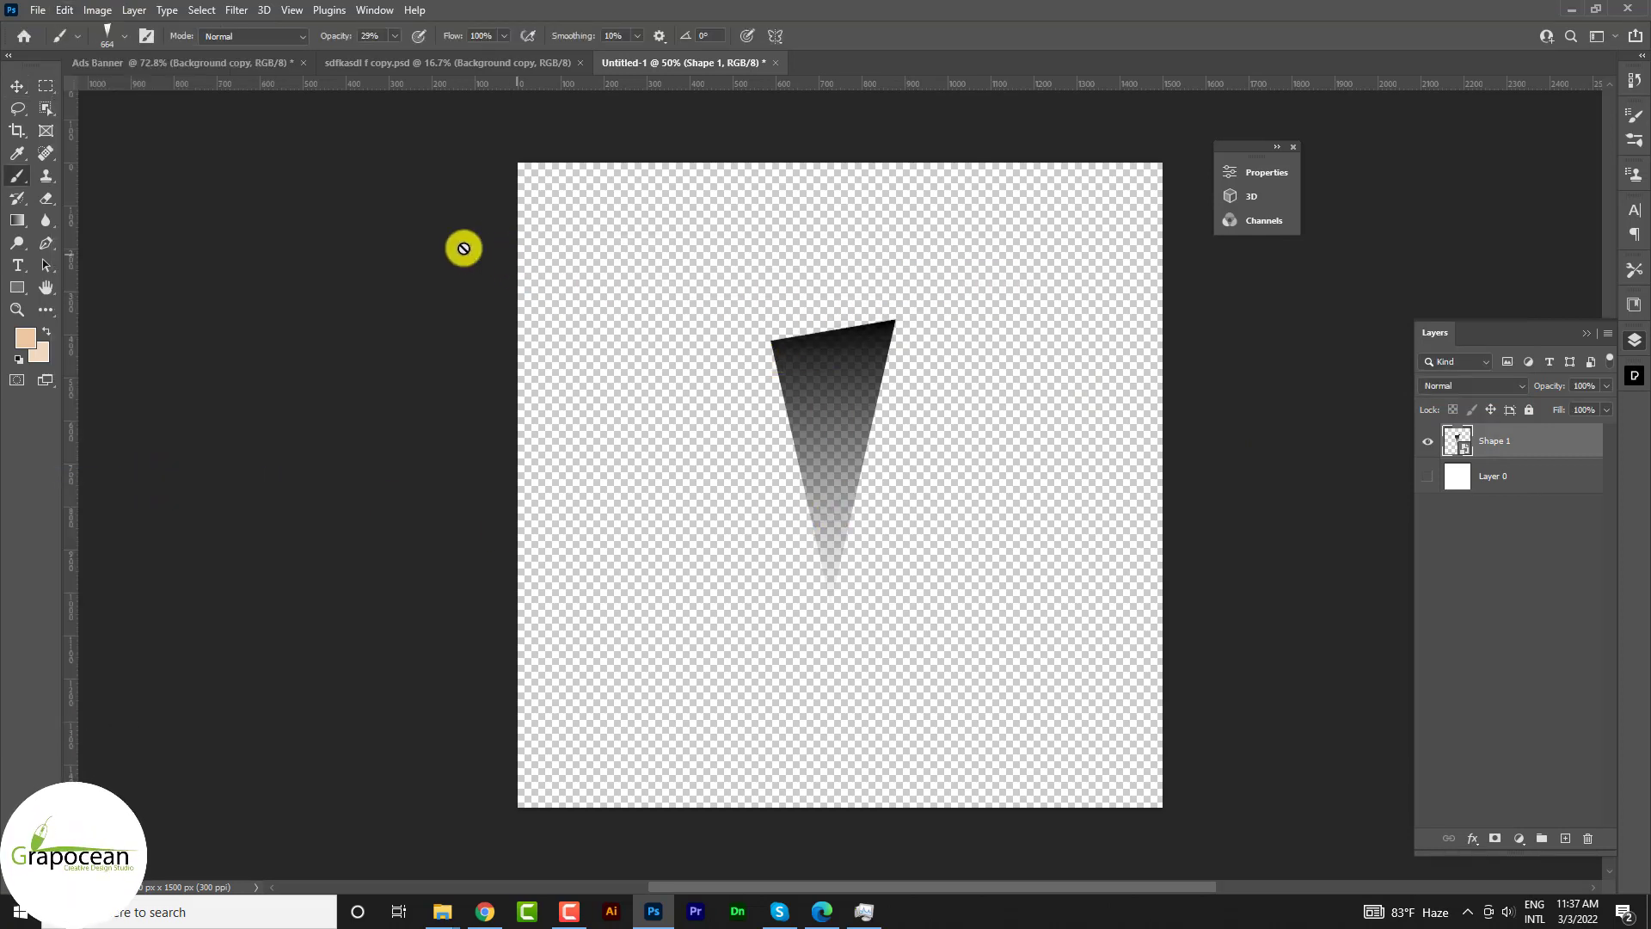
pyautogui.click(188, 65)
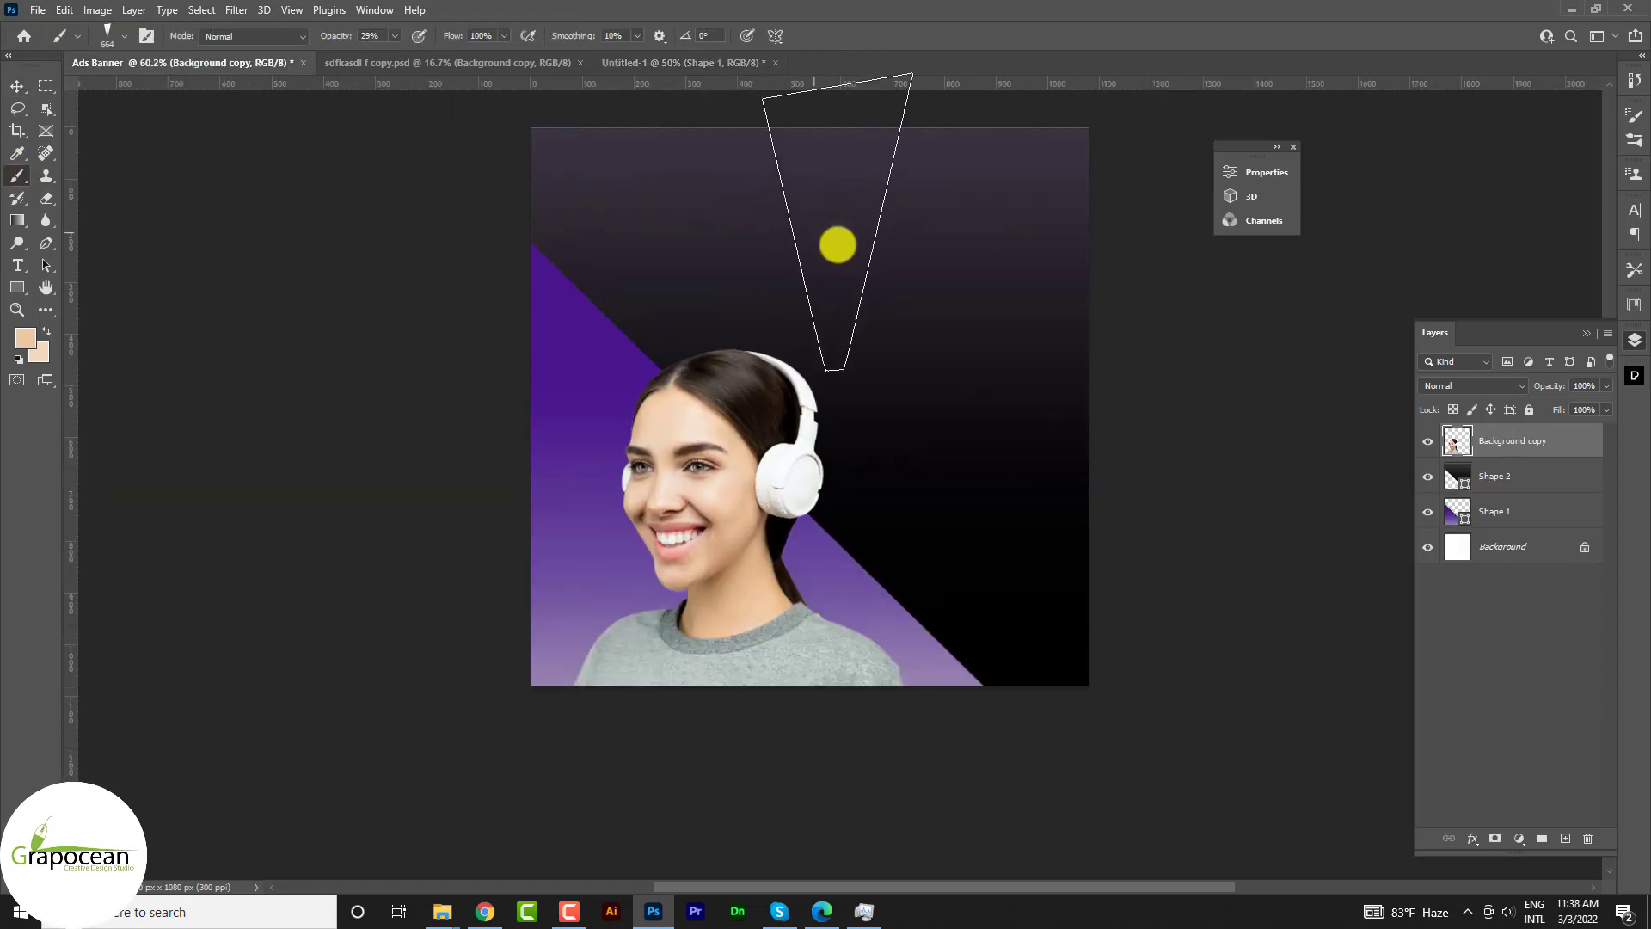
pyautogui.hotkey('ctrl', 'z')
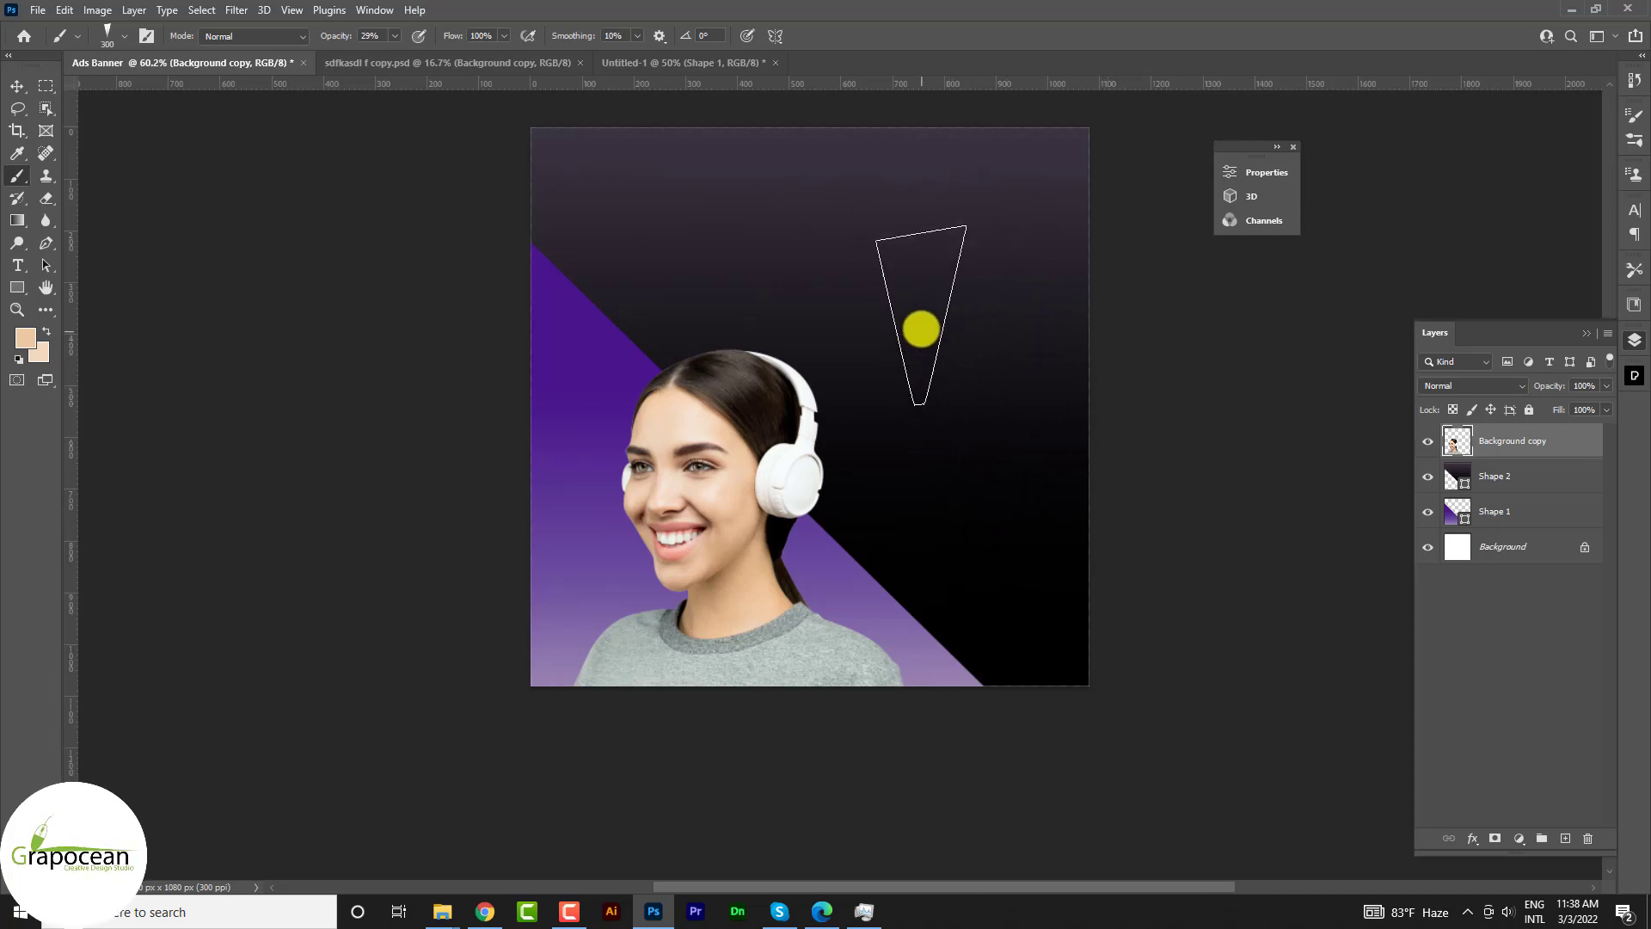
pyautogui.rightClick(921, 292)
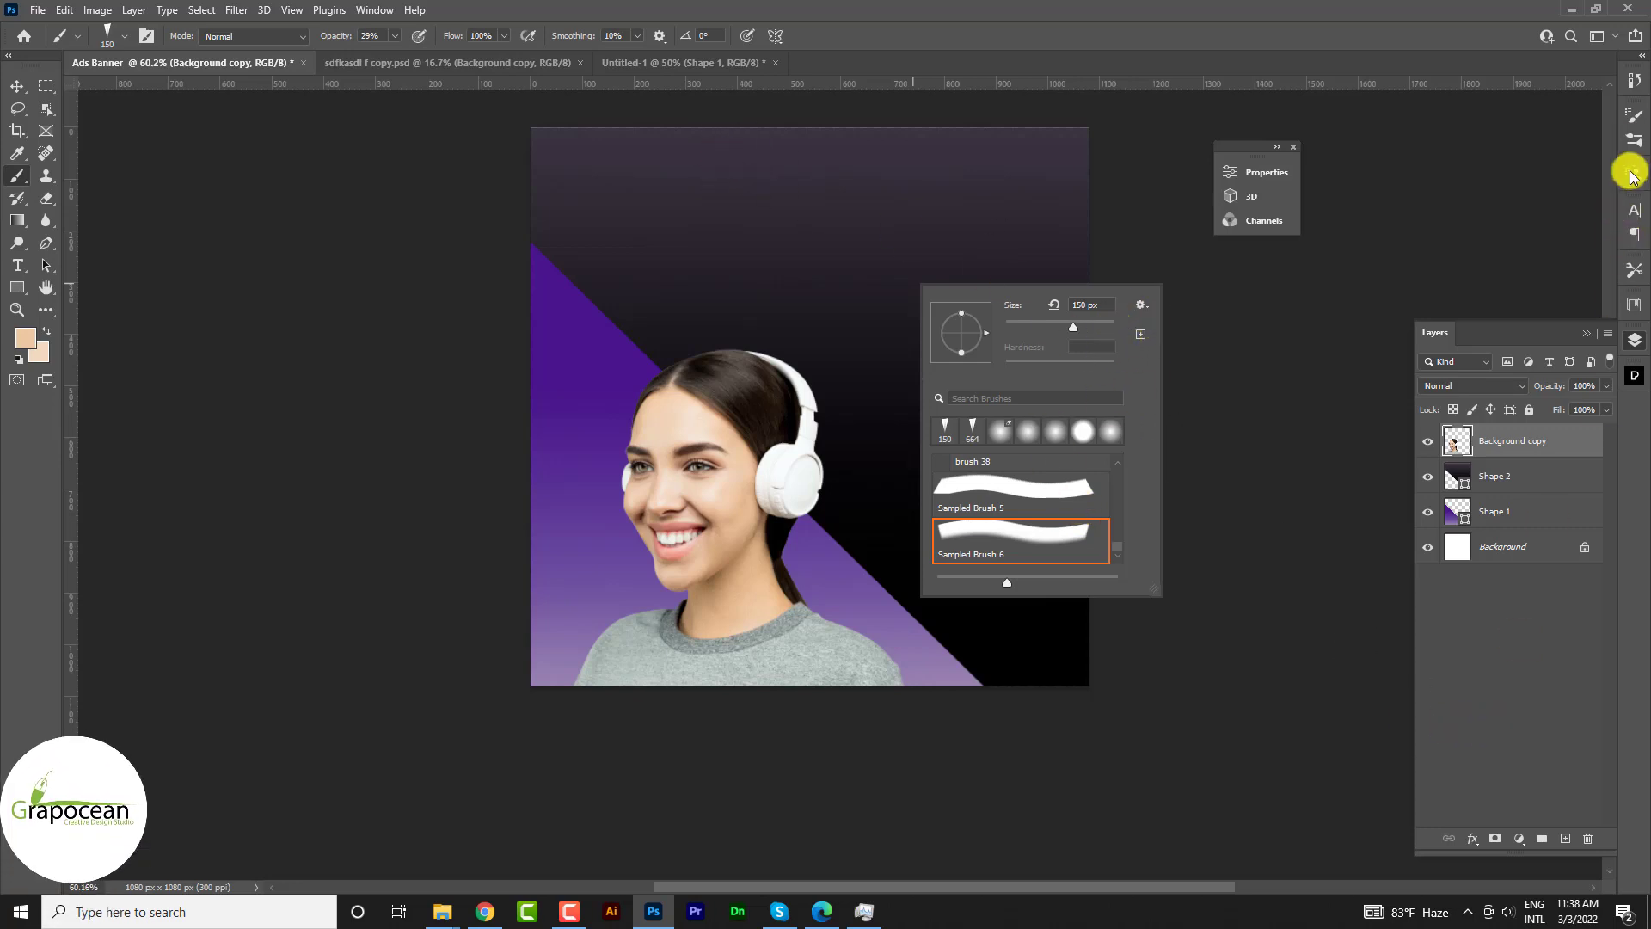
# - Widen the brush spacing and add size, angle and roundness jitter in Shape Dynamics
pyautogui.click(1635, 116)
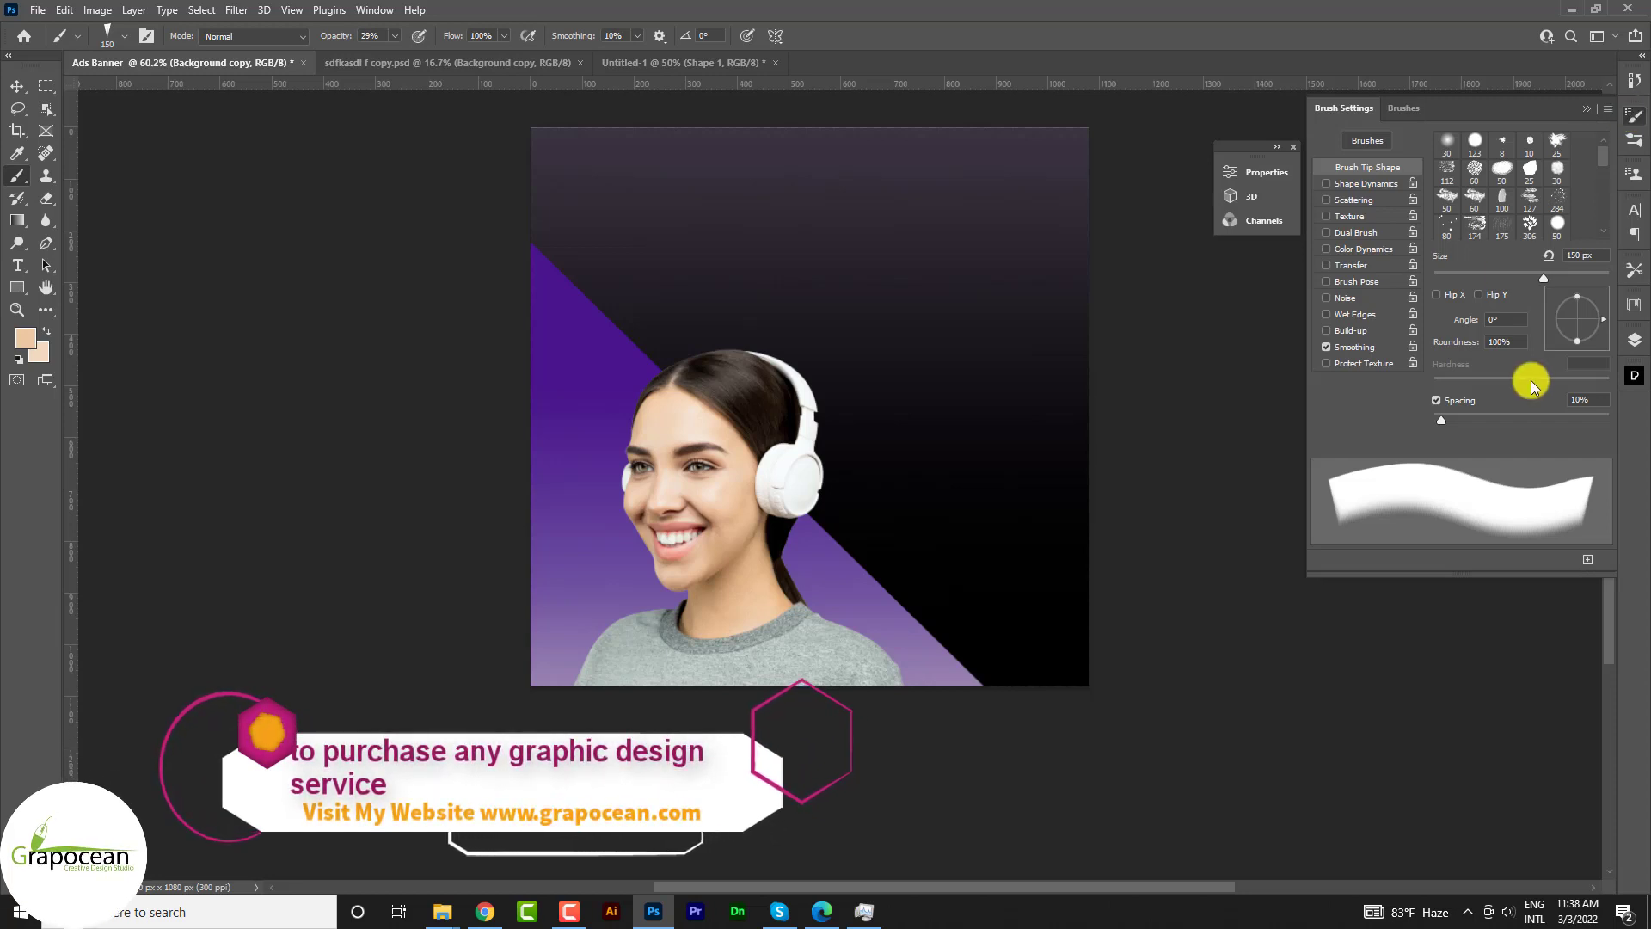
pyautogui.moveTo(1442, 420); pyautogui.dragTo(1545, 419)
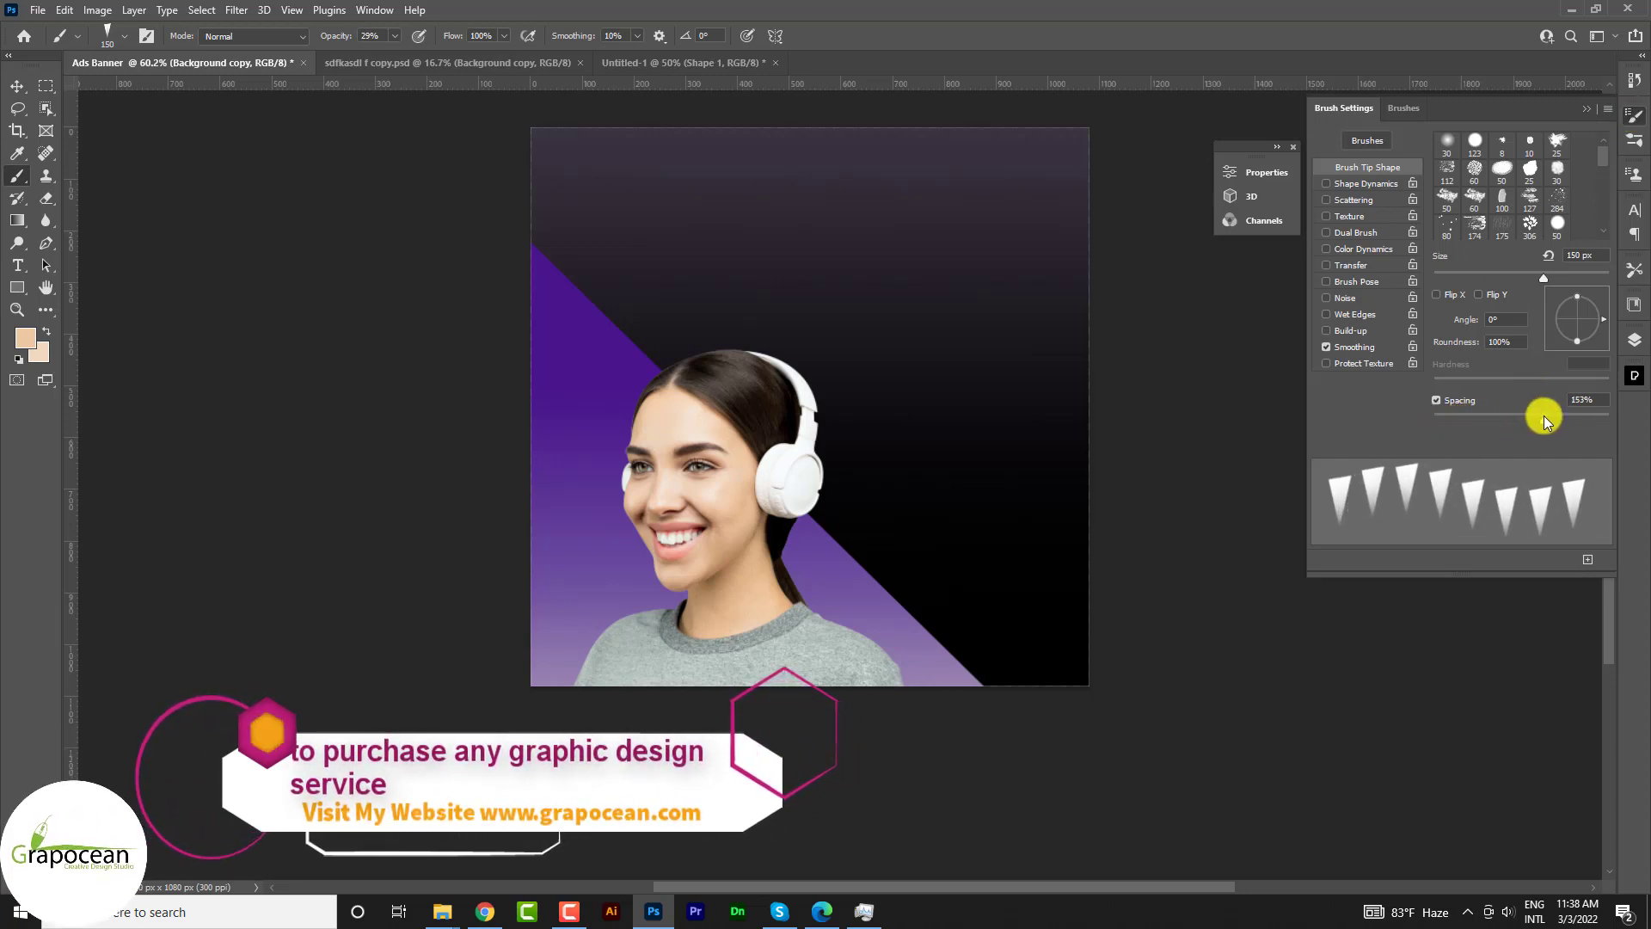
pyautogui.moveTo(1544, 278); pyautogui.dragTo(1471, 277)
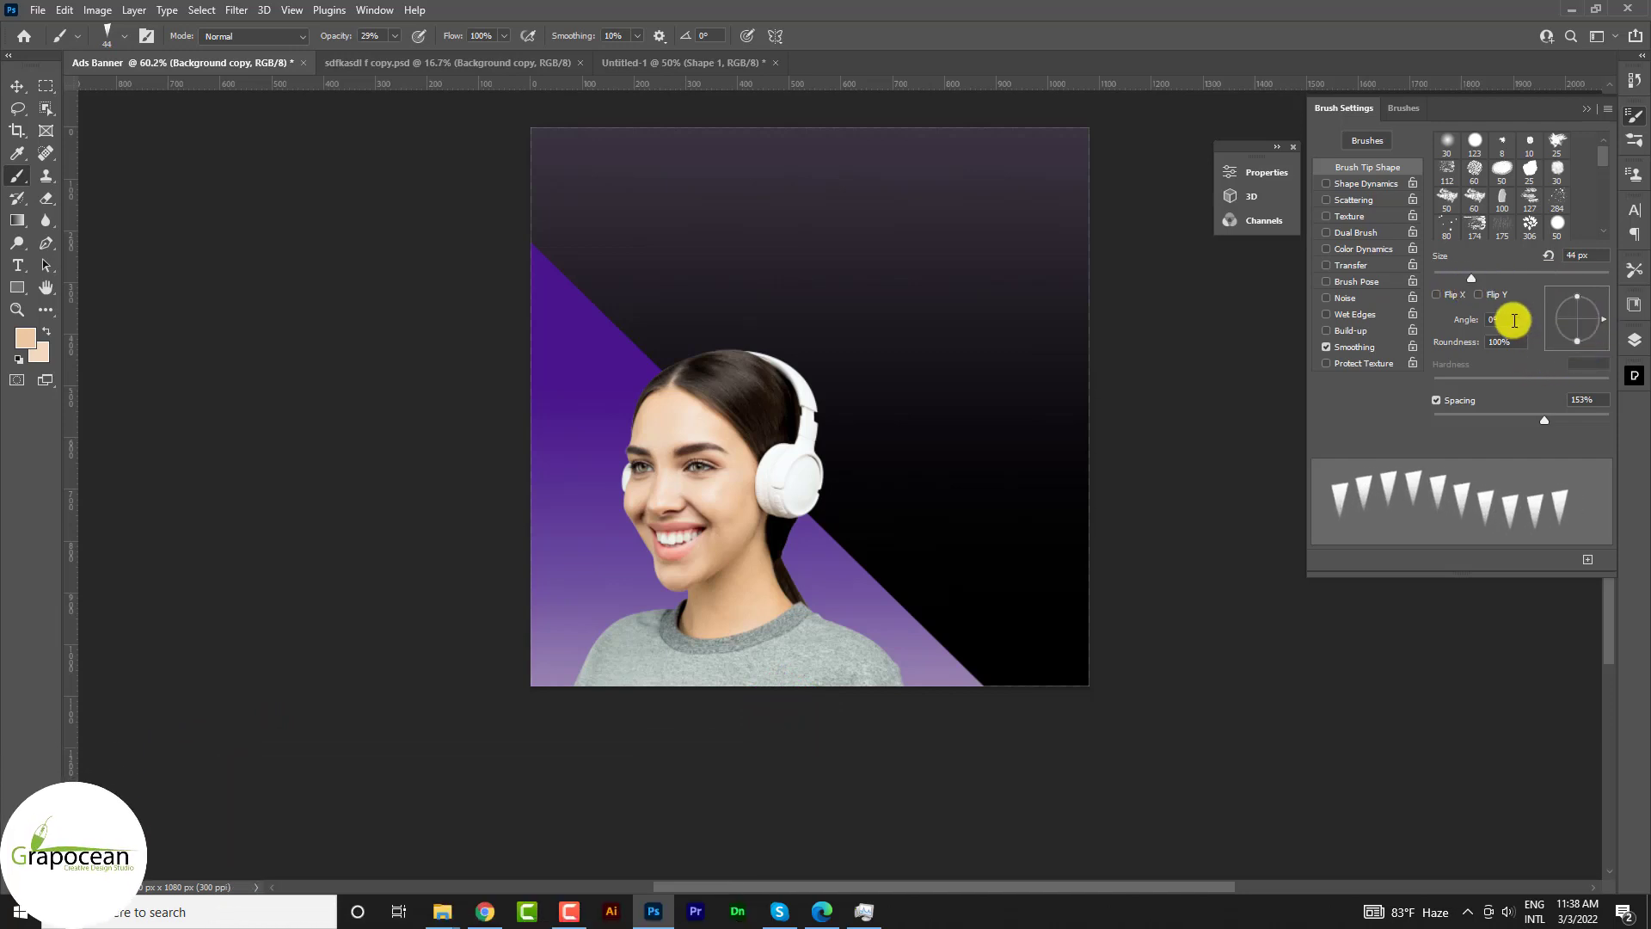
pyautogui.click(1366, 183)
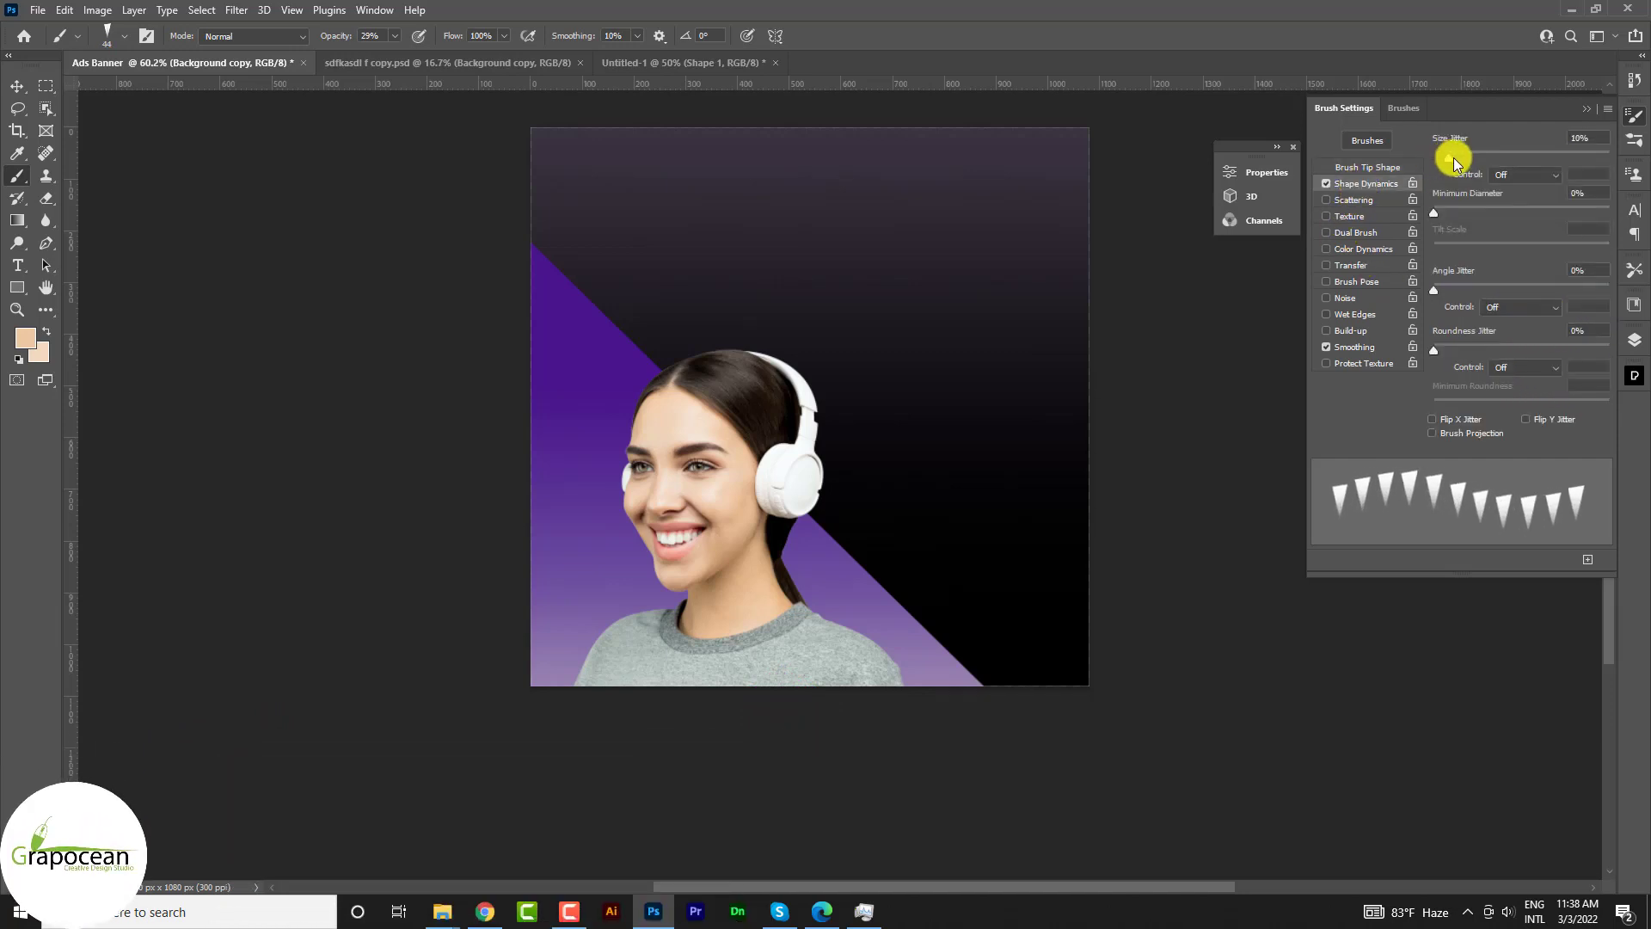
pyautogui.moveTo(1433, 212); pyautogui.dragTo(1494, 213)
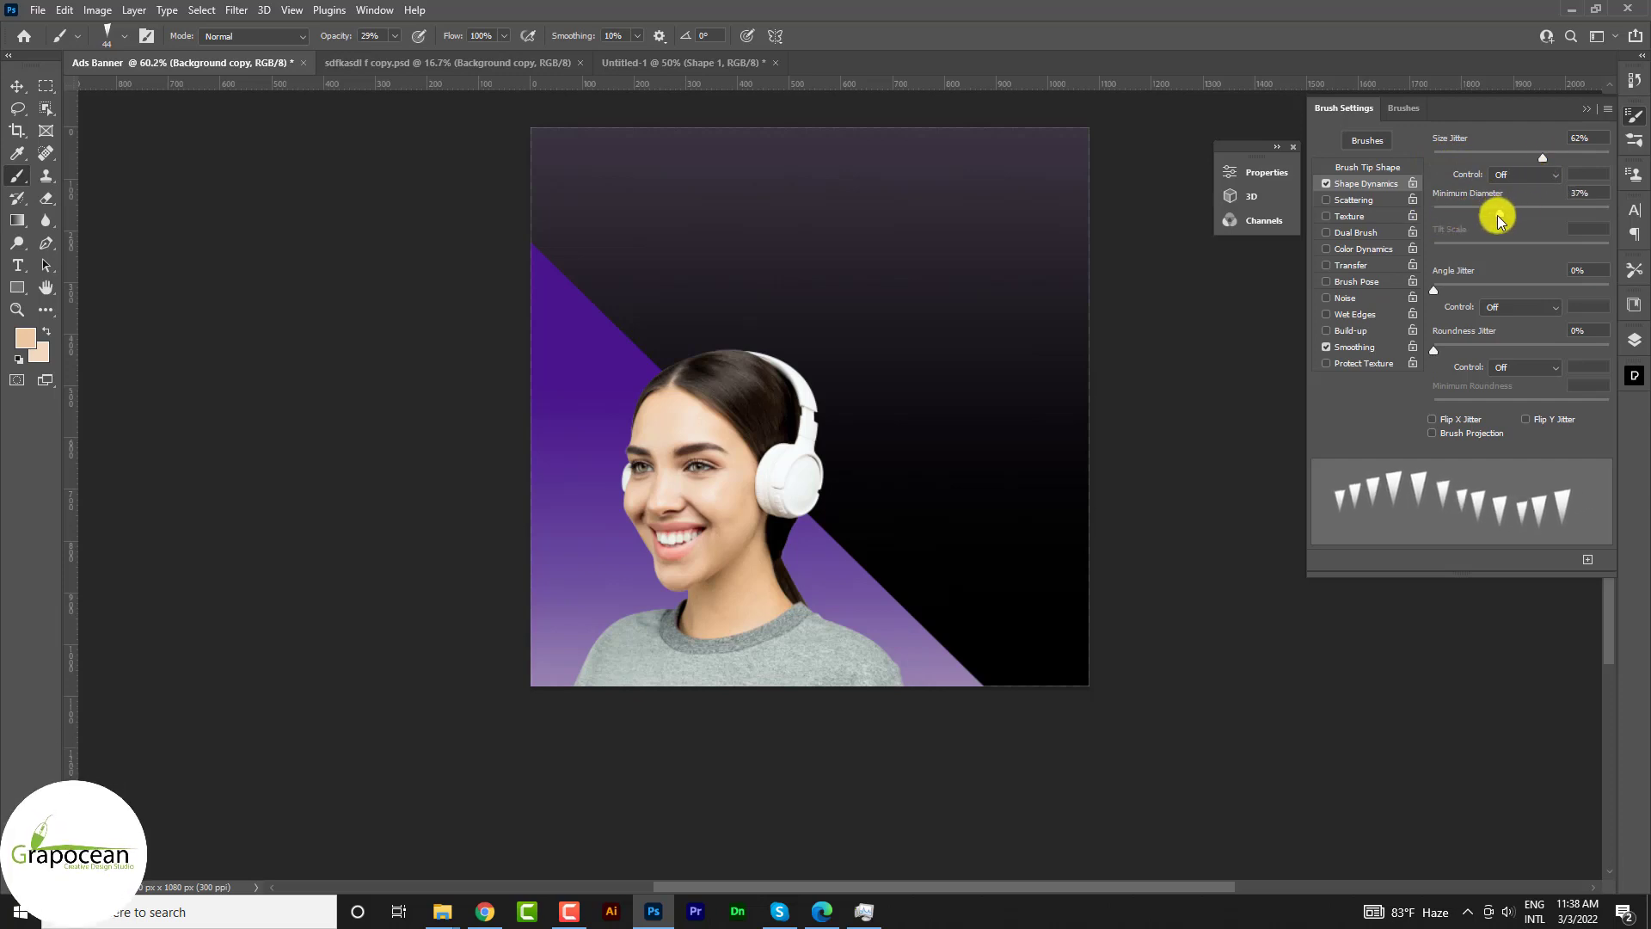
pyautogui.moveTo(1527, 291); pyautogui.dragTo(1529, 290)
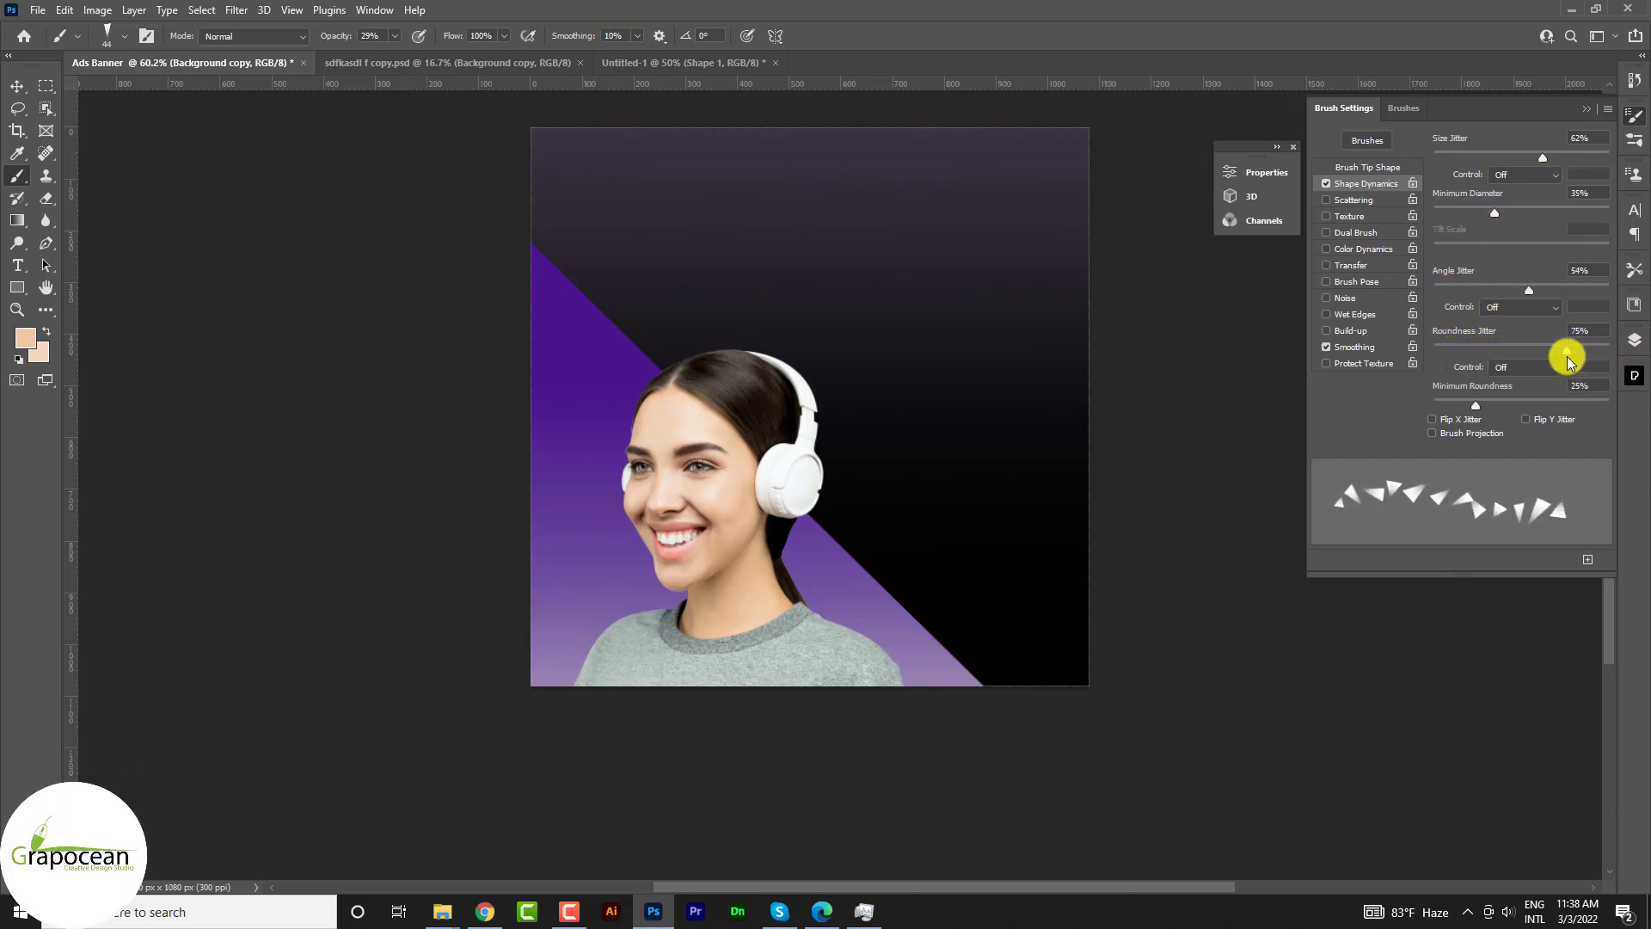
pyautogui.moveTo(1476, 405); pyautogui.dragTo(1642, 408)
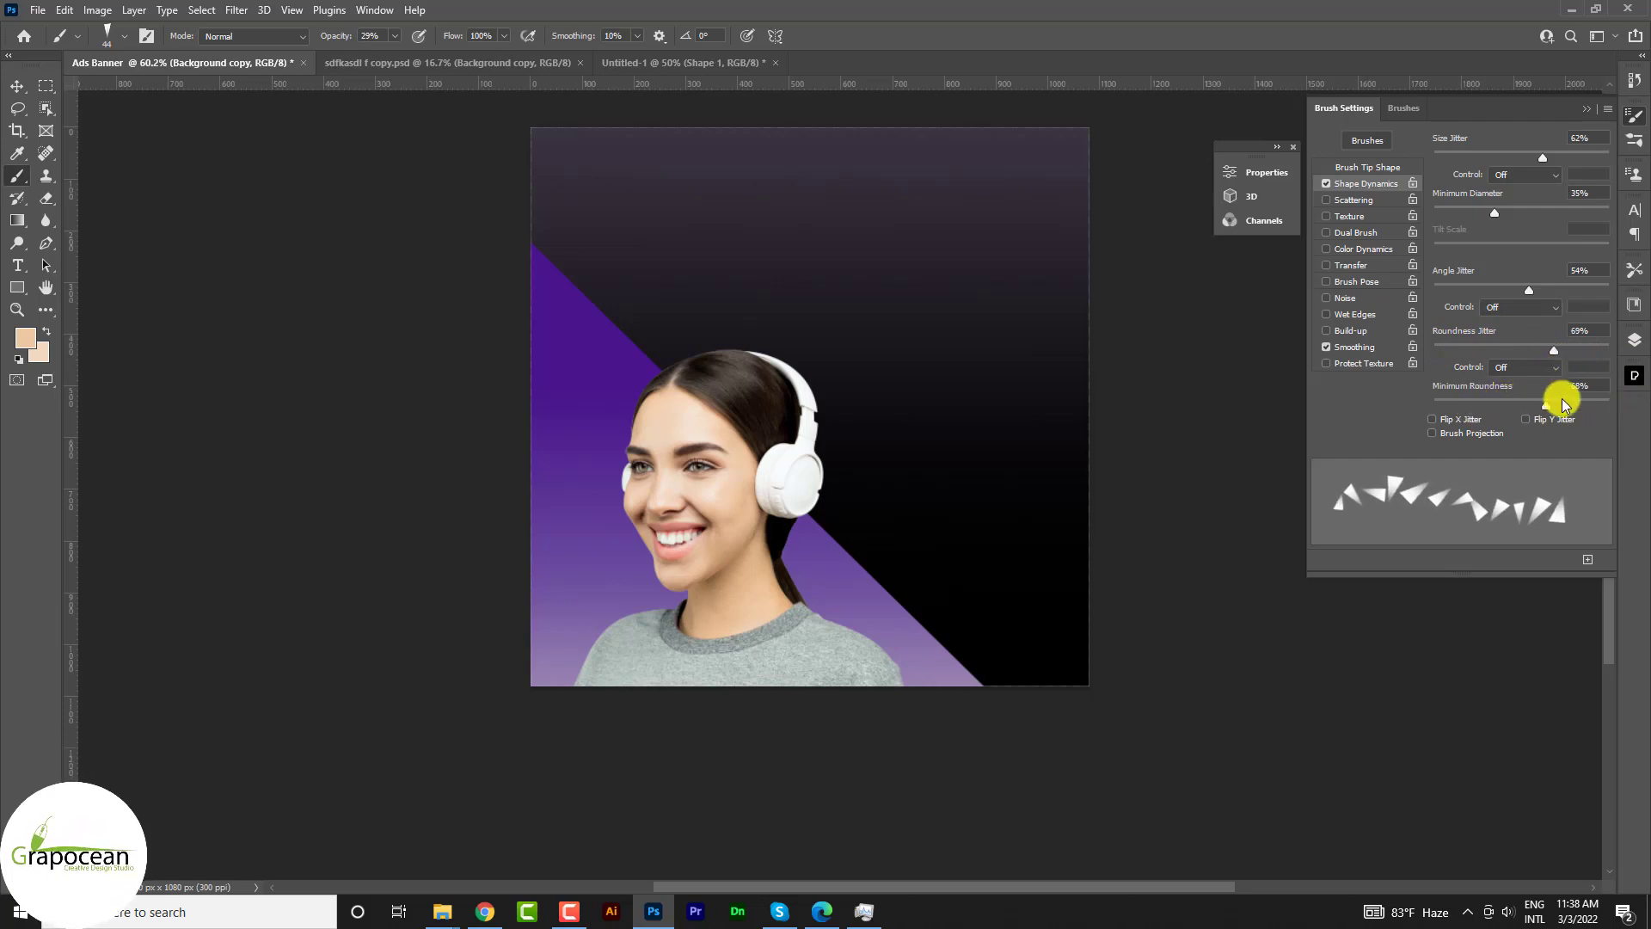
# - Enable Scattering at 520% and set the brush tip size to 42 px
pyautogui.click(1354, 200)
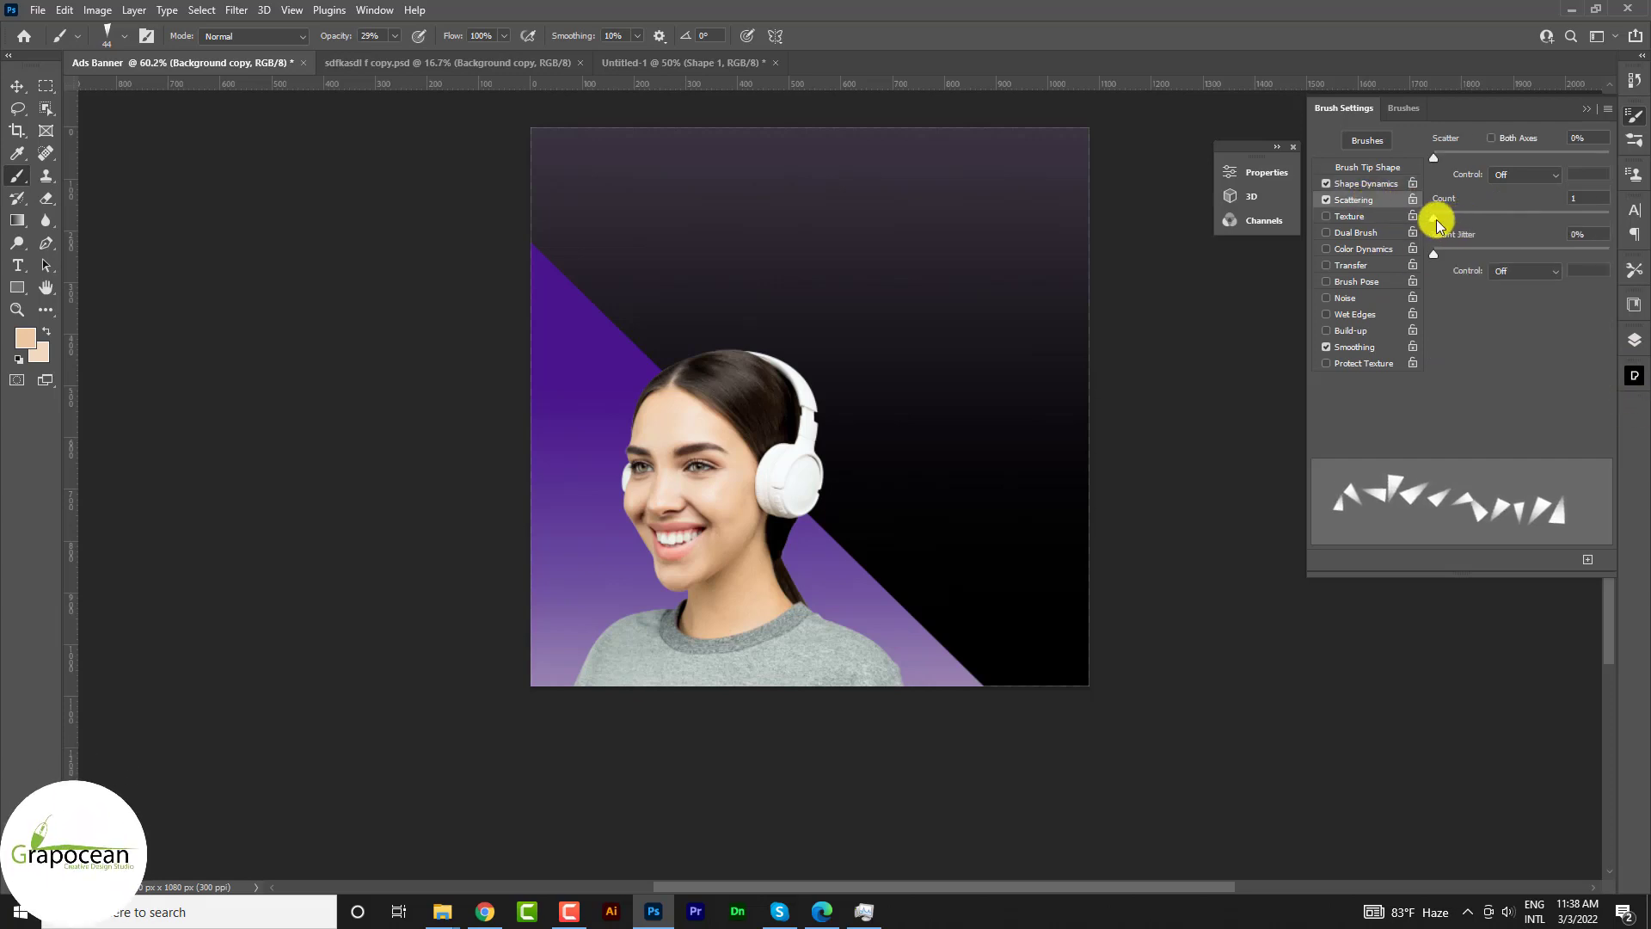
pyautogui.moveTo(1445, 160); pyautogui.dragTo(1525, 166)
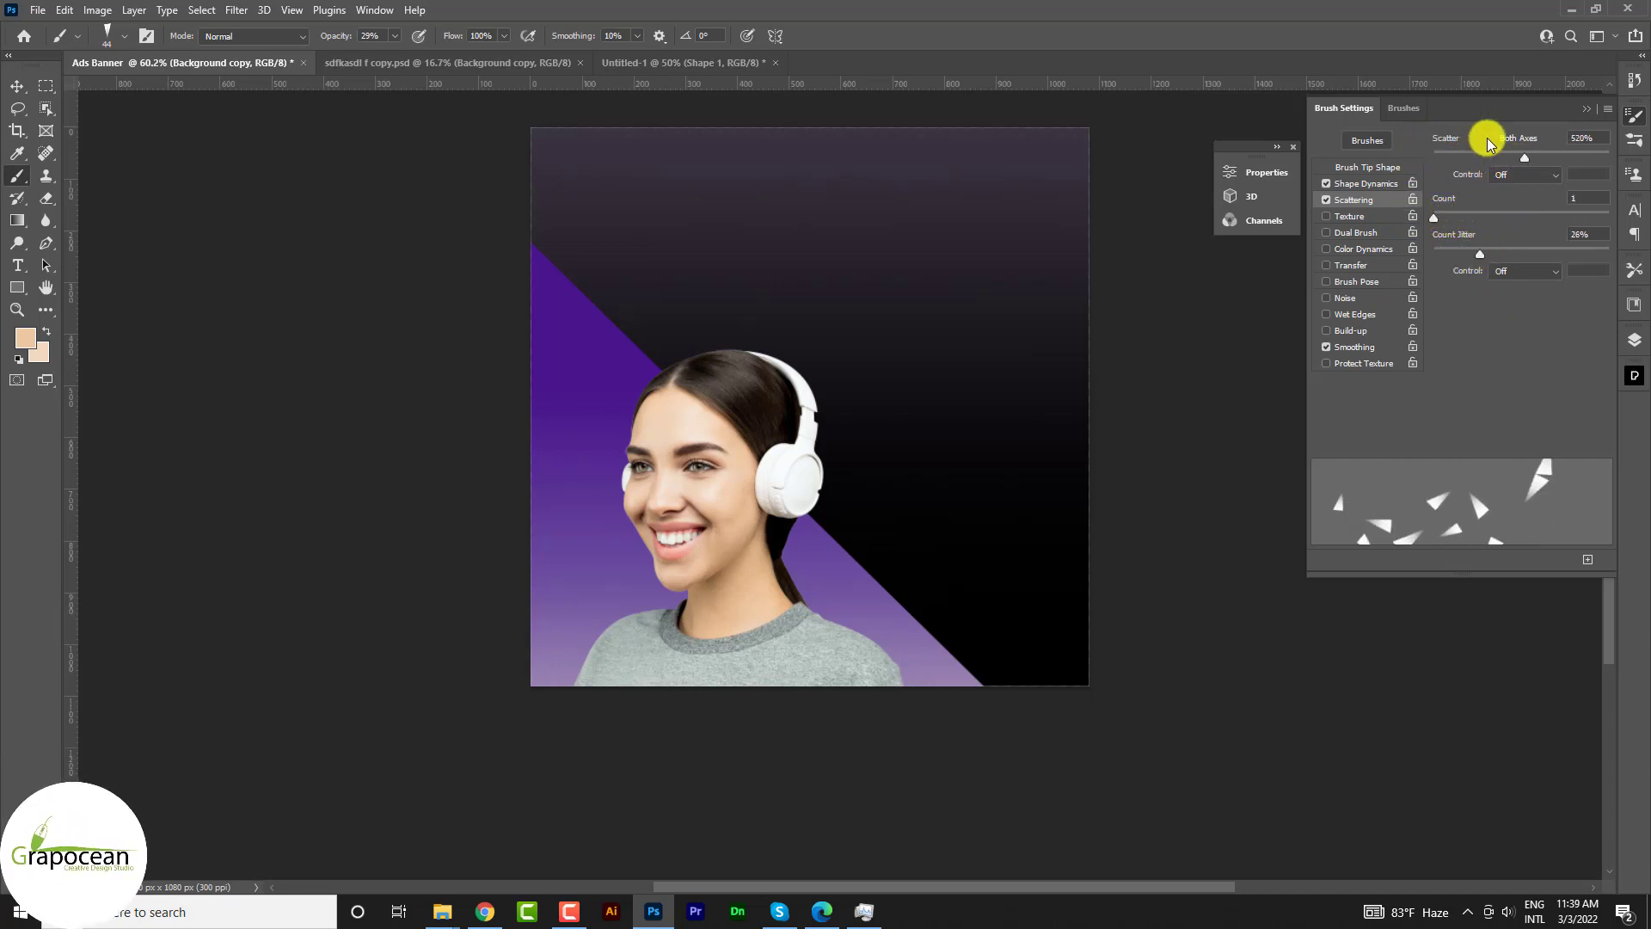
pyautogui.click(1379, 169)
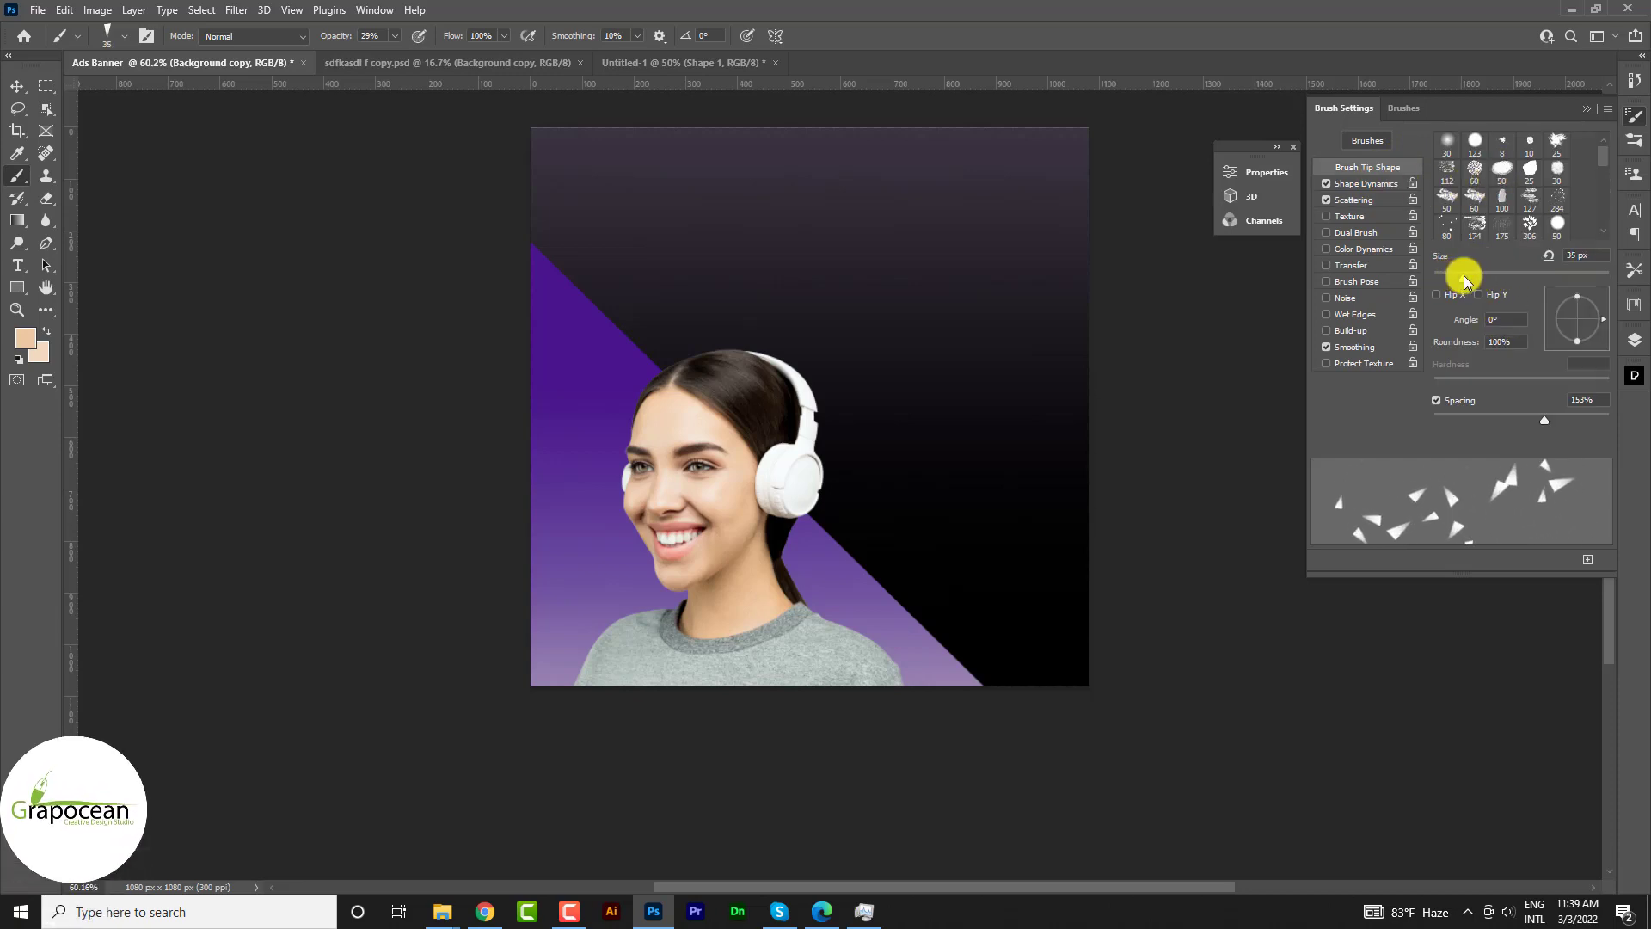
pyautogui.moveTo(1459, 277); pyautogui.dragTo(1471, 280)
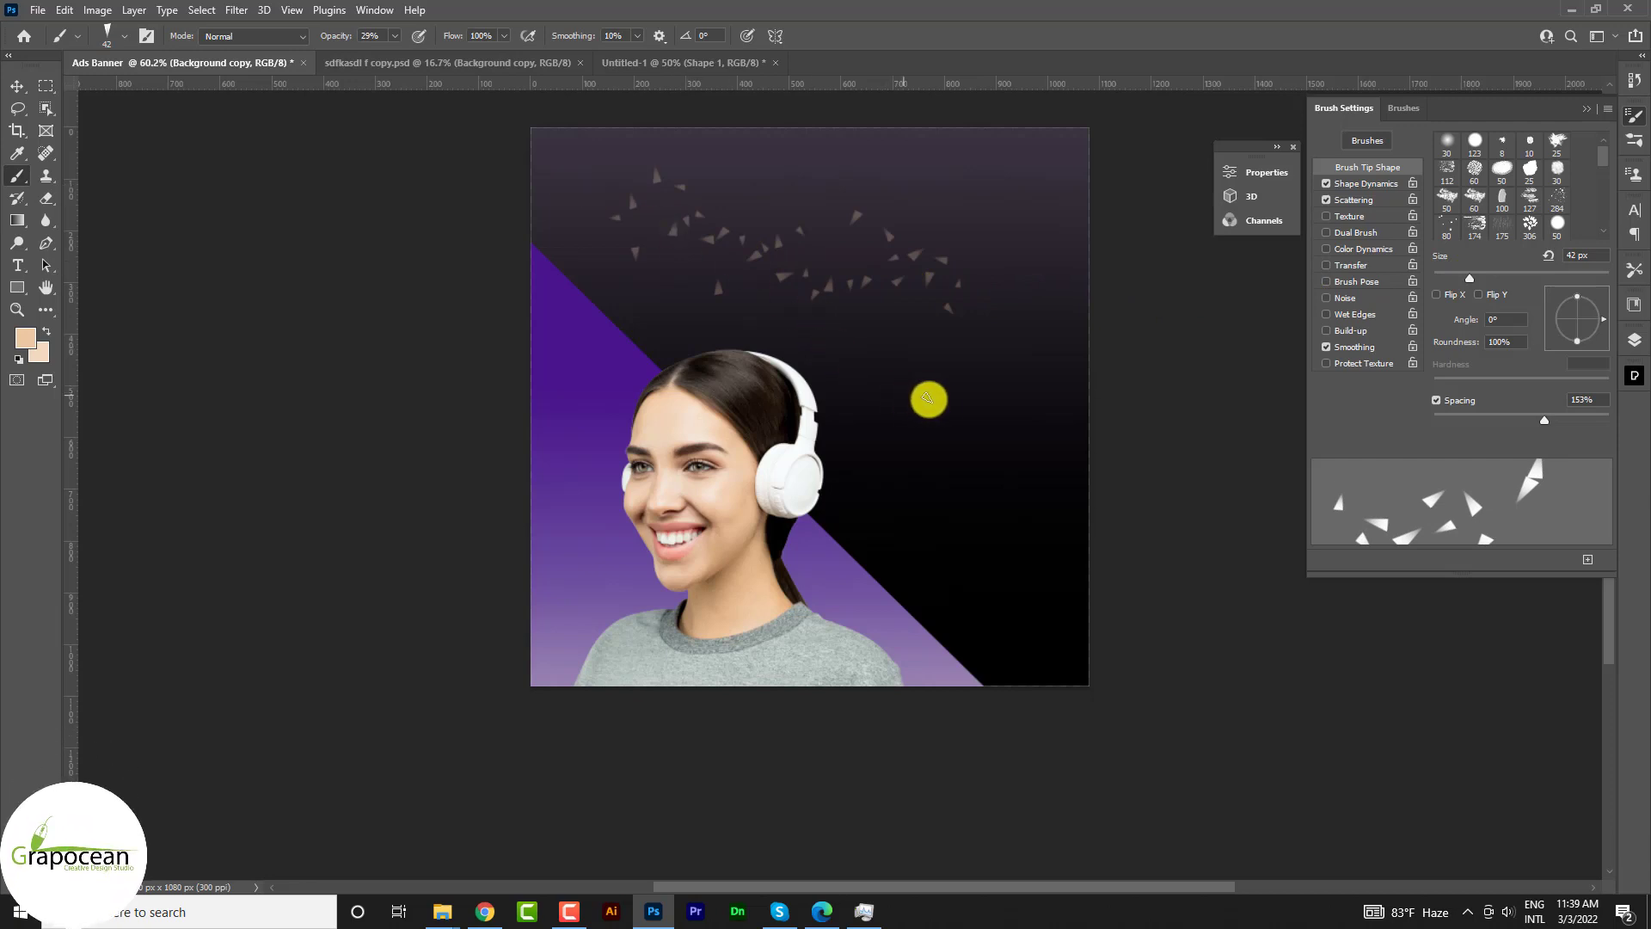
# - Stamp five large peach shards across the banner on a new layer with a 700 px brush
pyautogui.press('F7')
pyautogui.click(1565, 838)
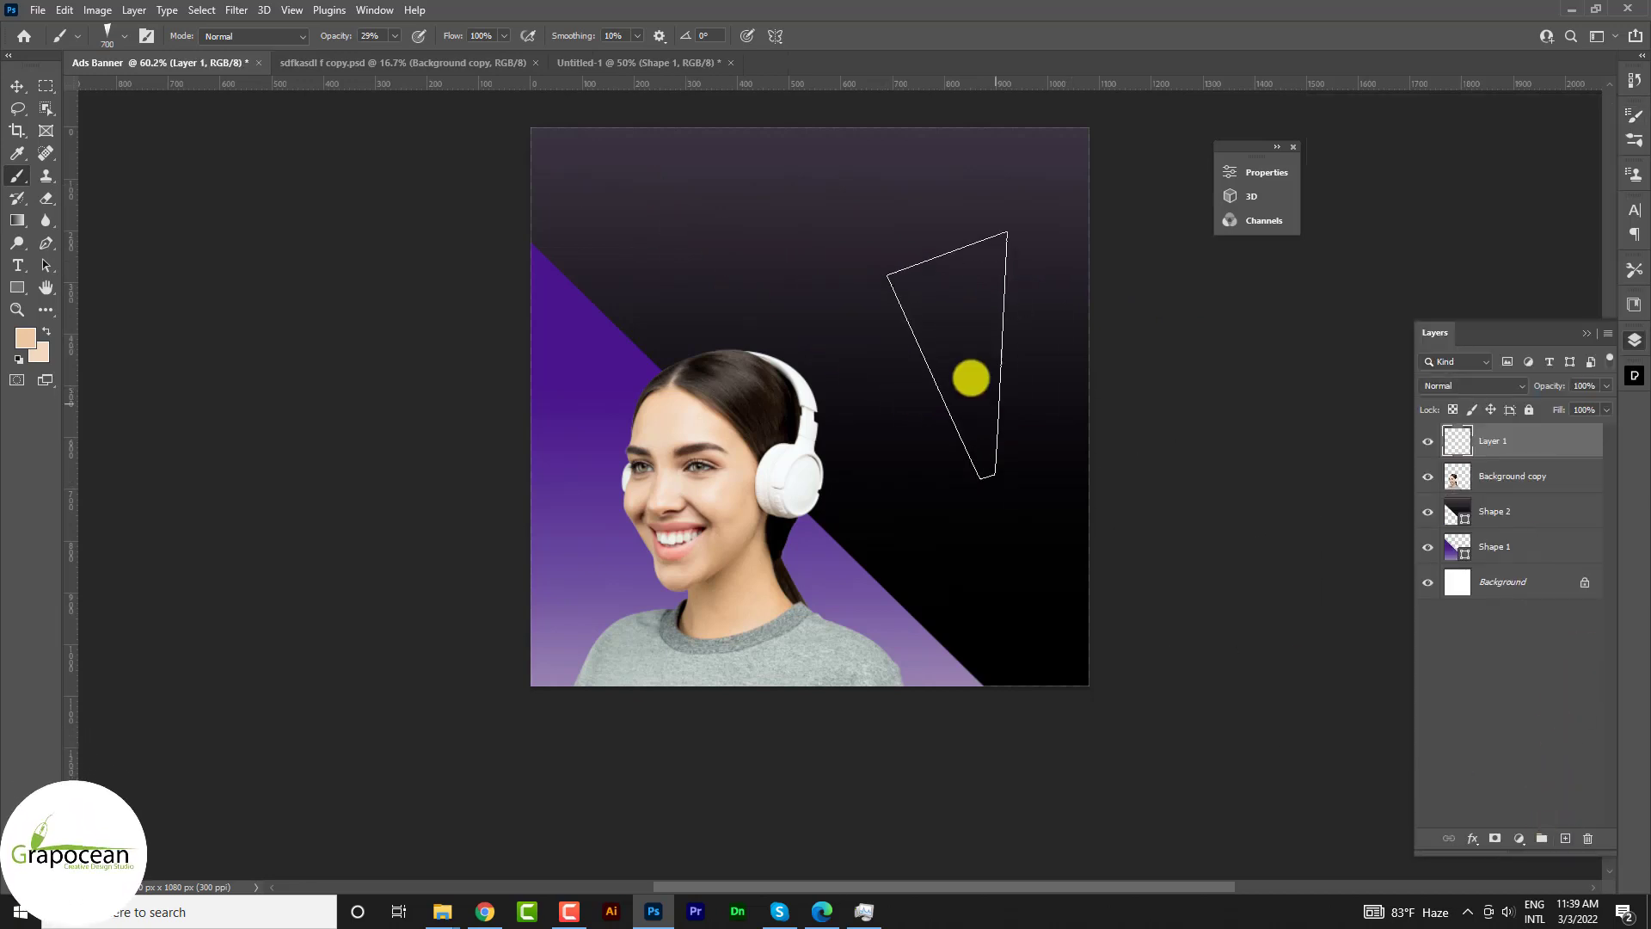
pyautogui.click(970, 375)
pyautogui.click(701, 271)
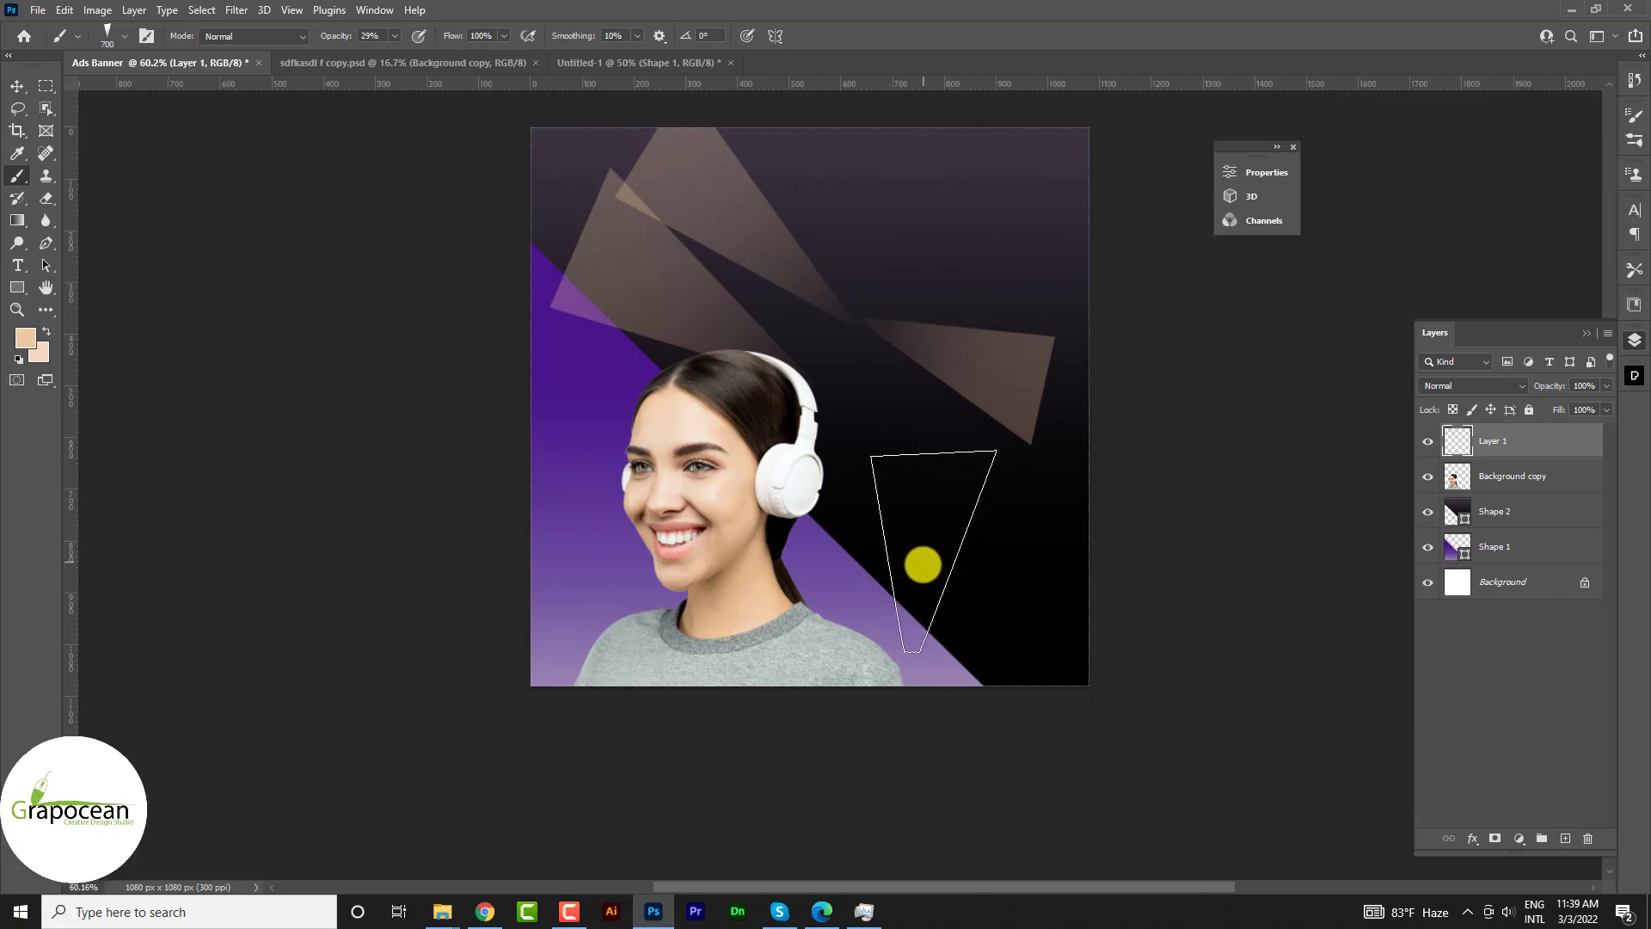
pyautogui.click(899, 572)
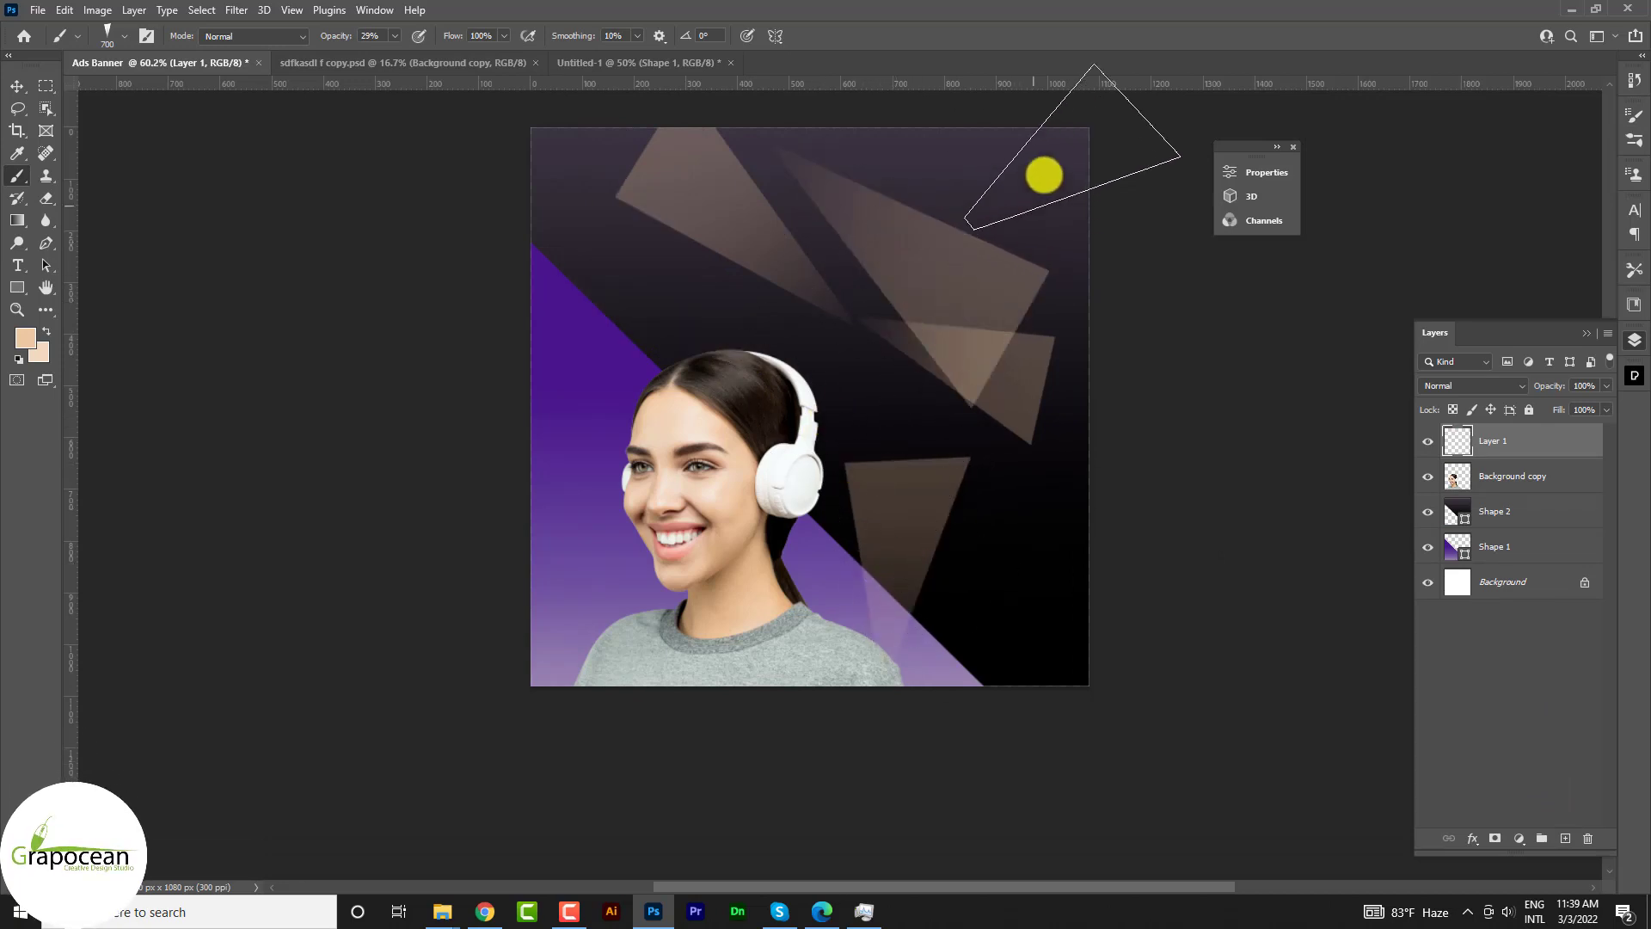
pyautogui.click(1044, 175)
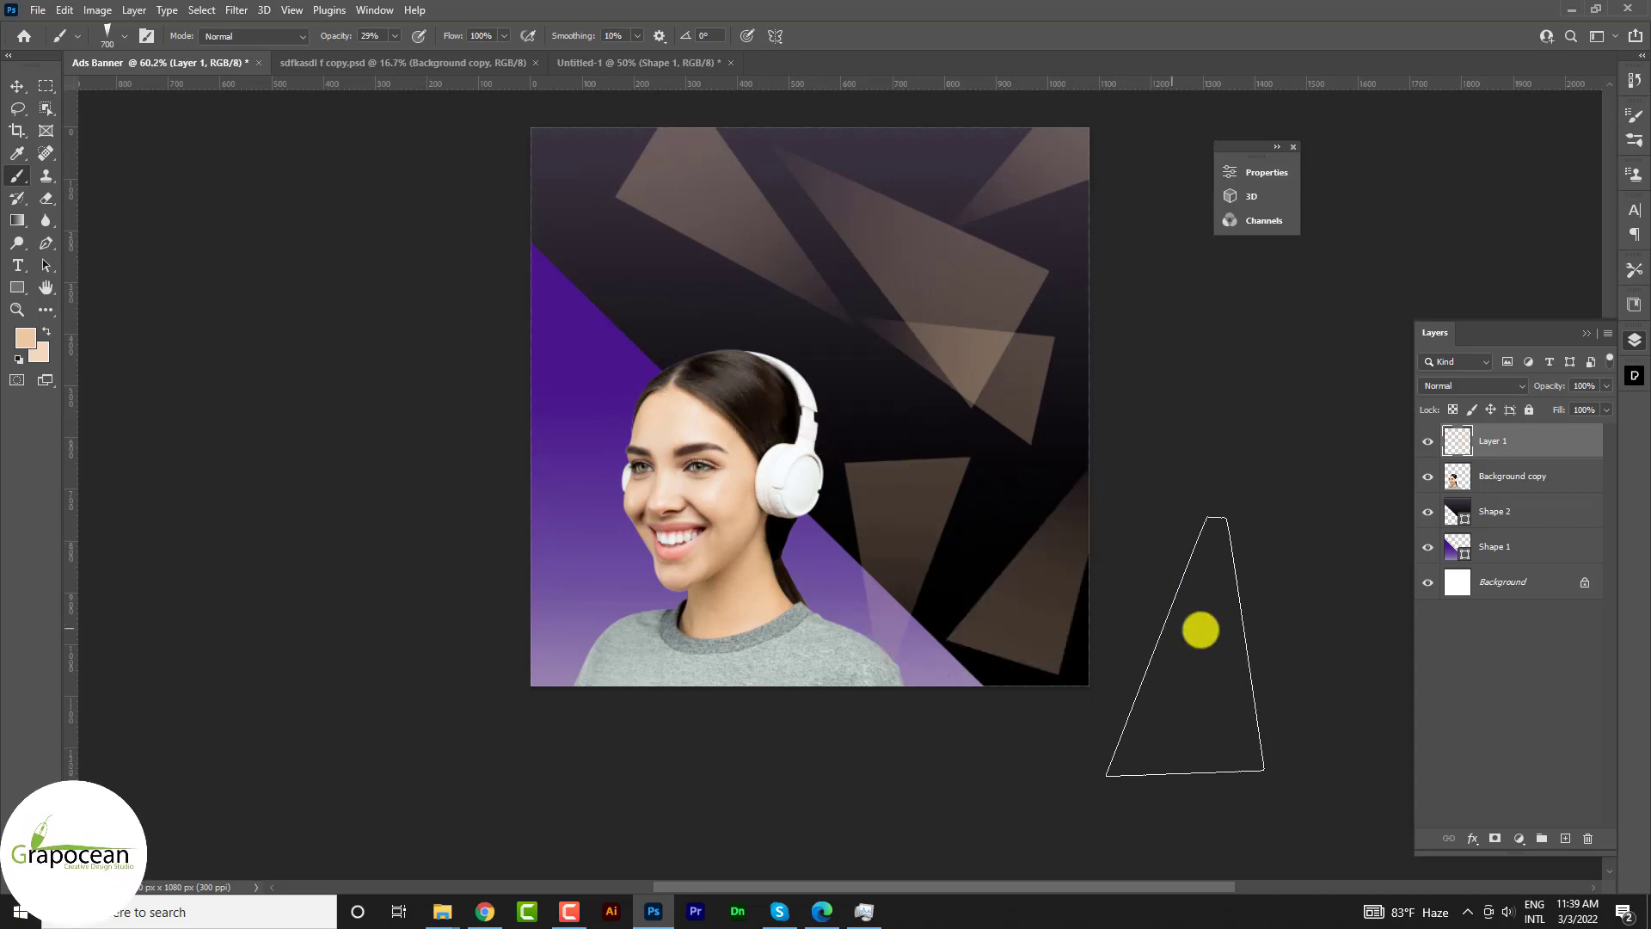
pyautogui.click(728, 419)
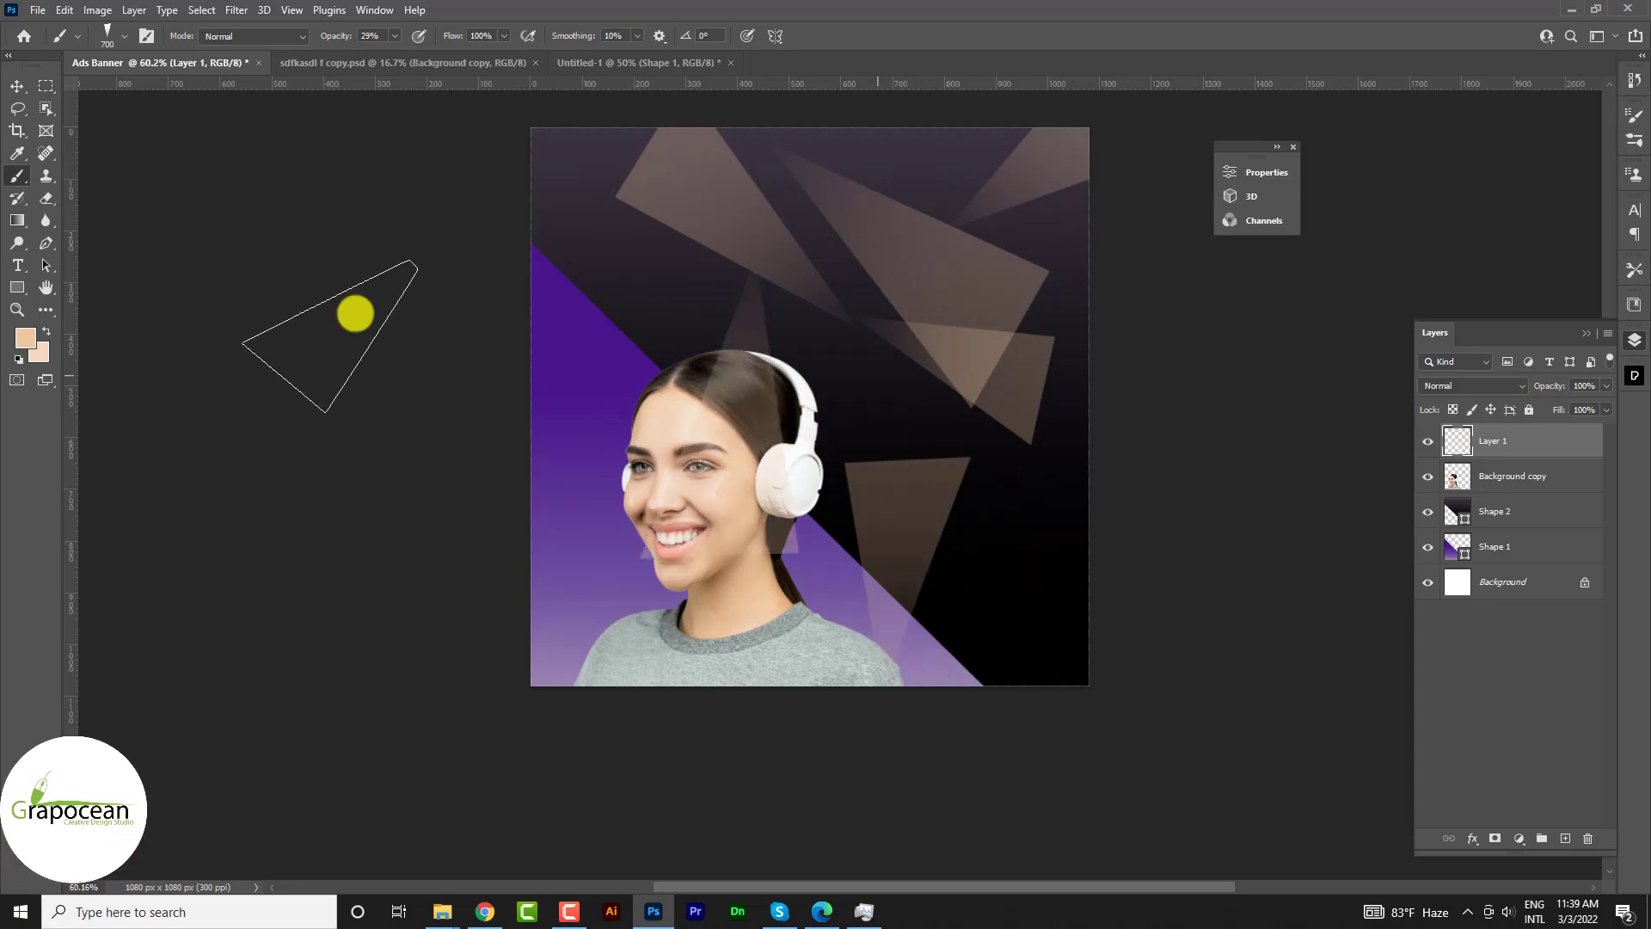
# - Shift the shards up-right, scale them to about 77% and rotate them into the upper right
pyautogui.click(17, 85)
pyautogui.moveTo(812, 525)
pyautogui.mouseDown()
pyautogui.moveTo(886, 484)
pyautogui.moveTo(862, 456)
pyautogui.mouseUp()
pyautogui.hotkey('ctrl', 't')
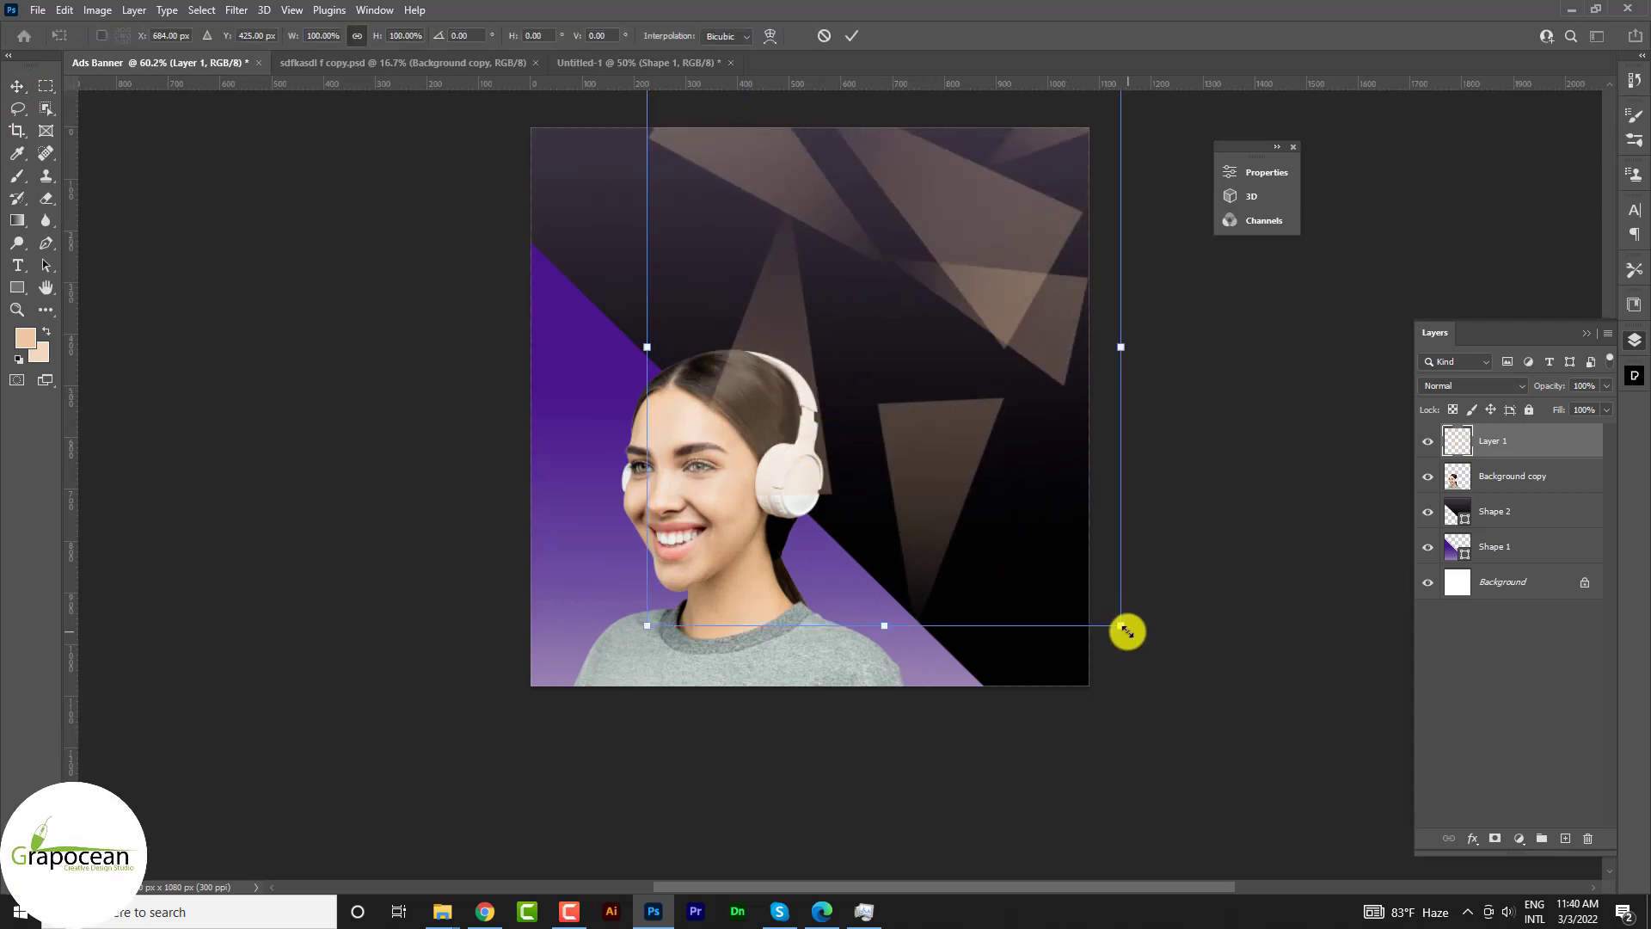
pyautogui.moveTo(1127, 632); pyautogui.dragTo(1071, 568)
pyautogui.moveTo(946, 462); pyautogui.dragTo(1023, 467)
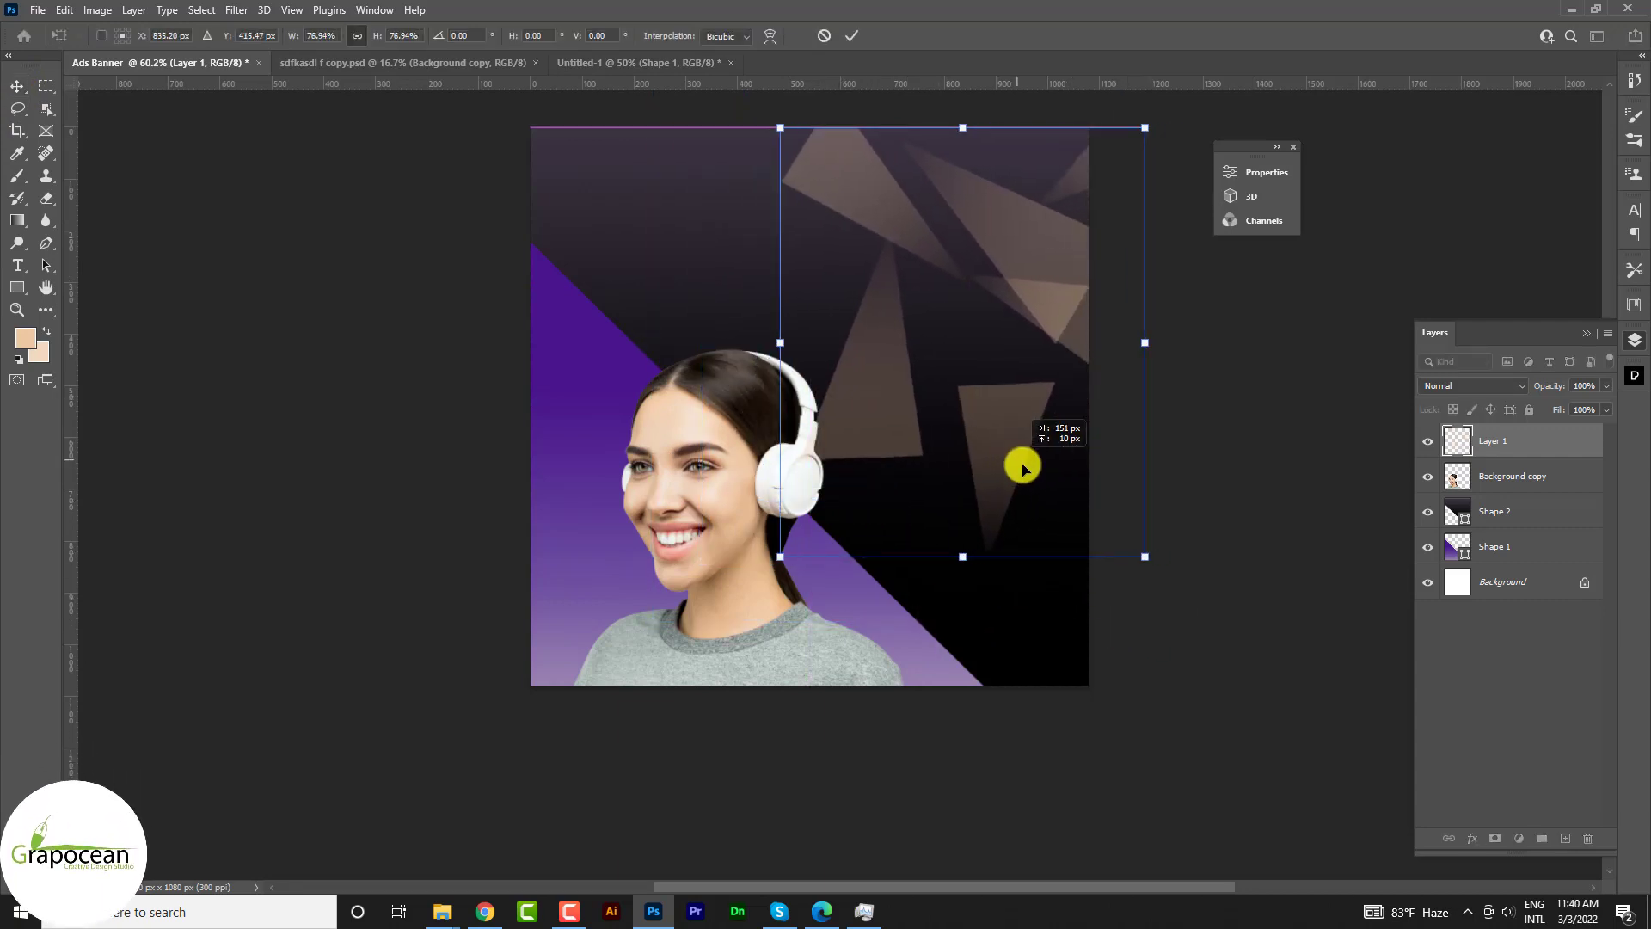
pyautogui.moveTo(1183, 575)
pyautogui.mouseDown()
pyautogui.moveTo(1282, 394)
pyautogui.moveTo(1057, 342)
pyautogui.mouseUp()
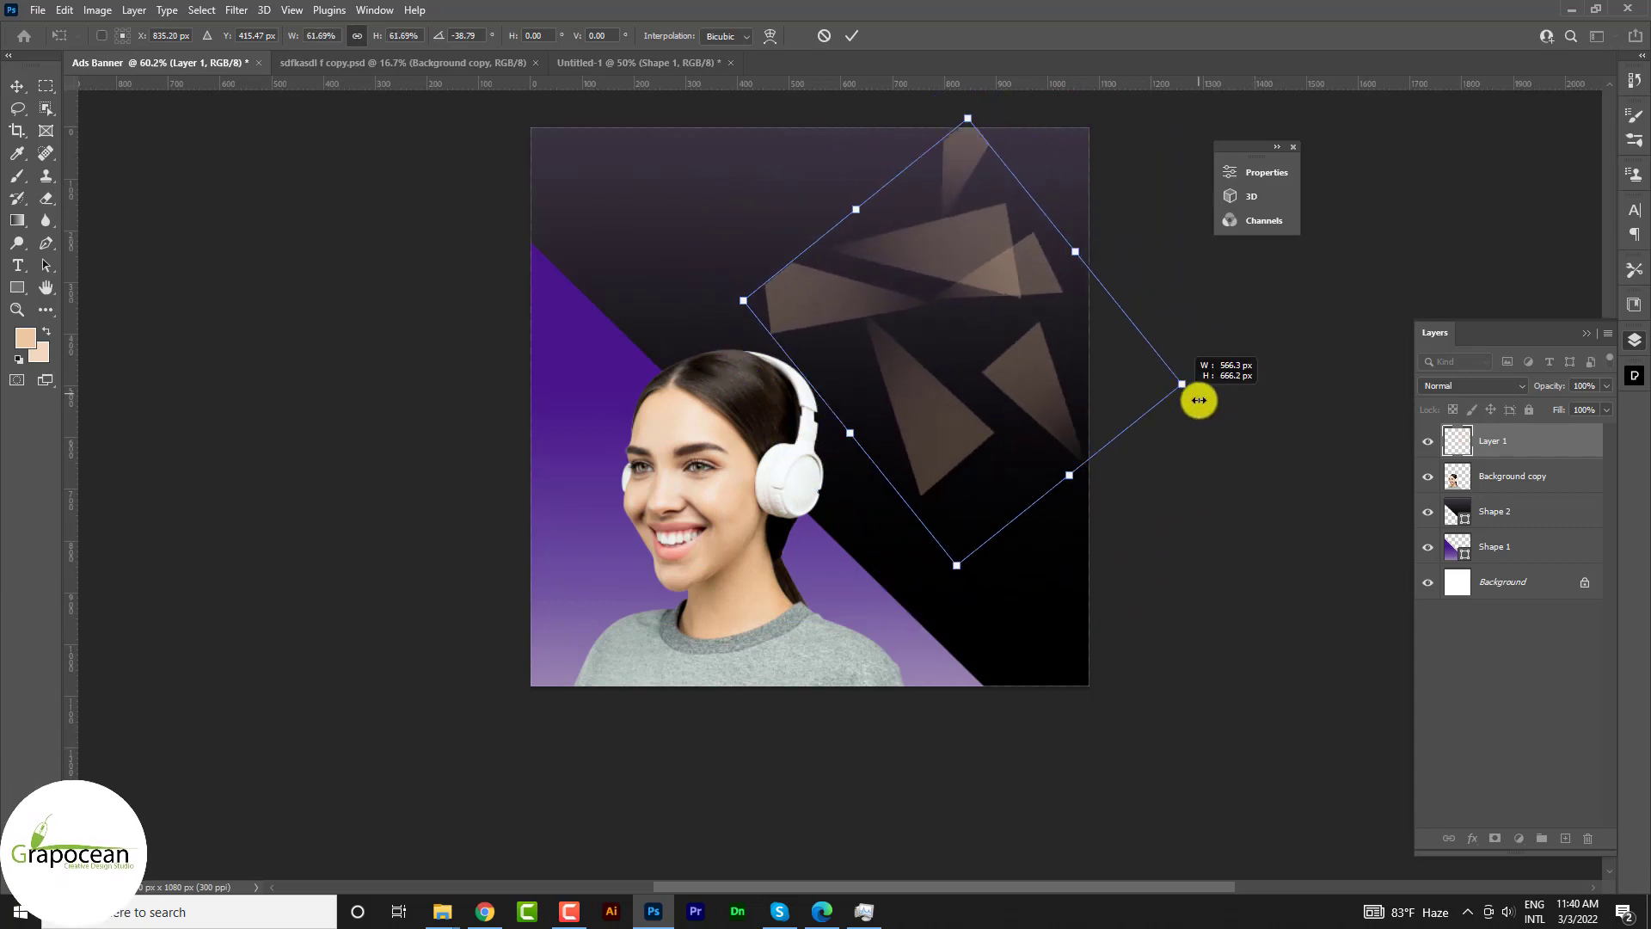
pyautogui.click(855, 32)
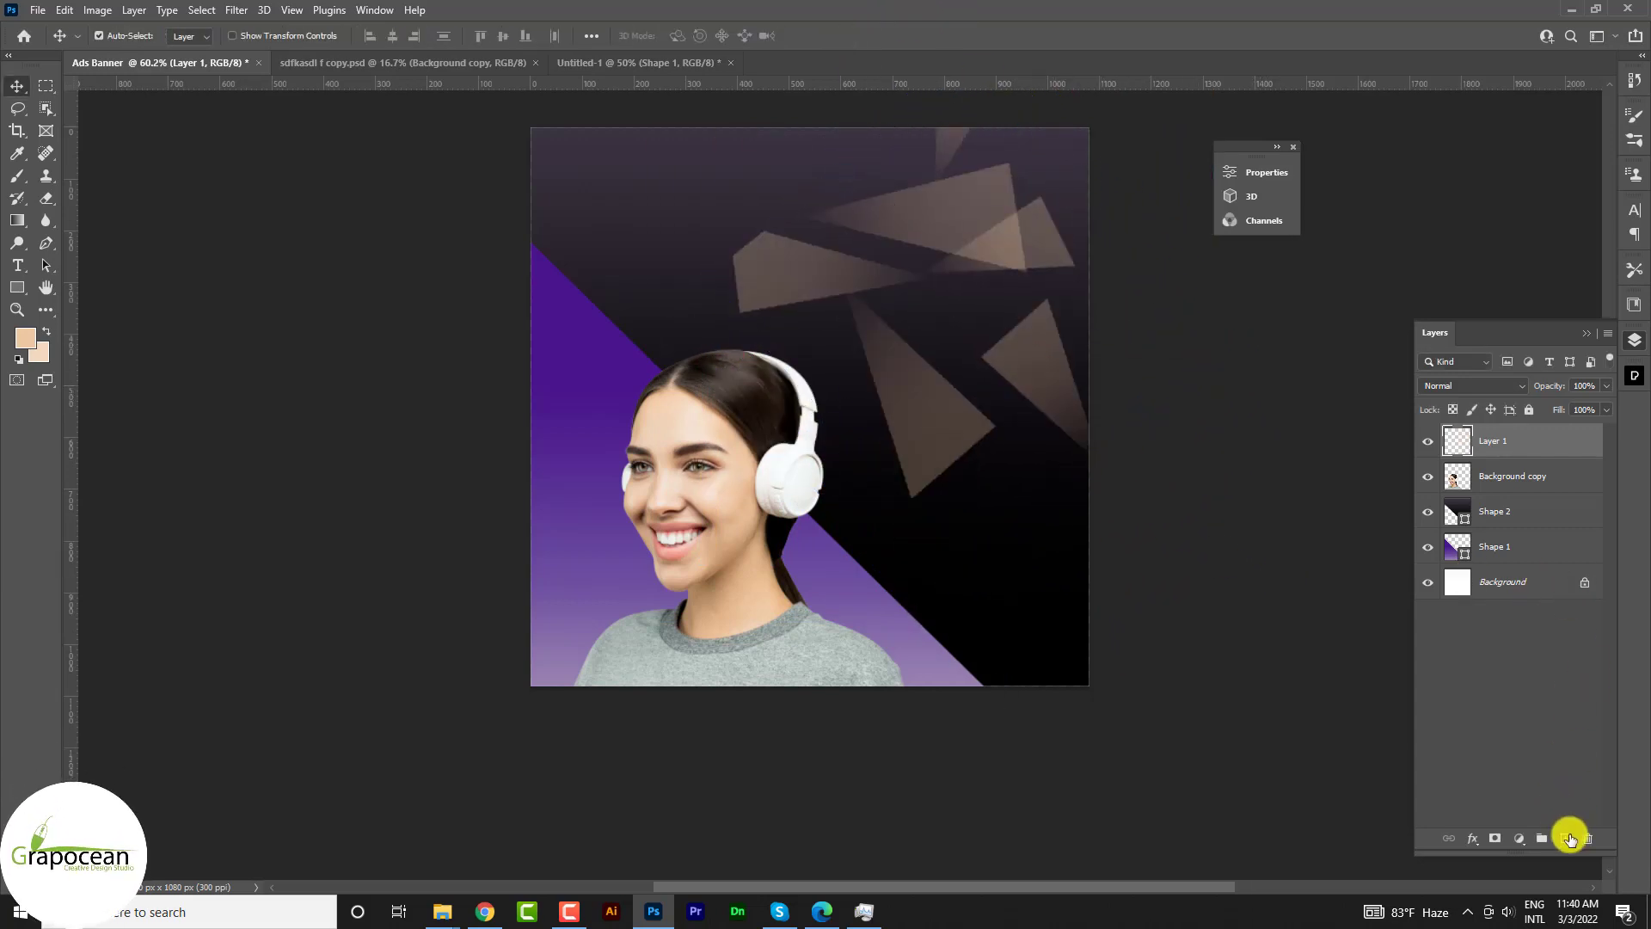
# - Stamp three more shards on the dark background with a 300 px brush
pyautogui.click(18, 175)
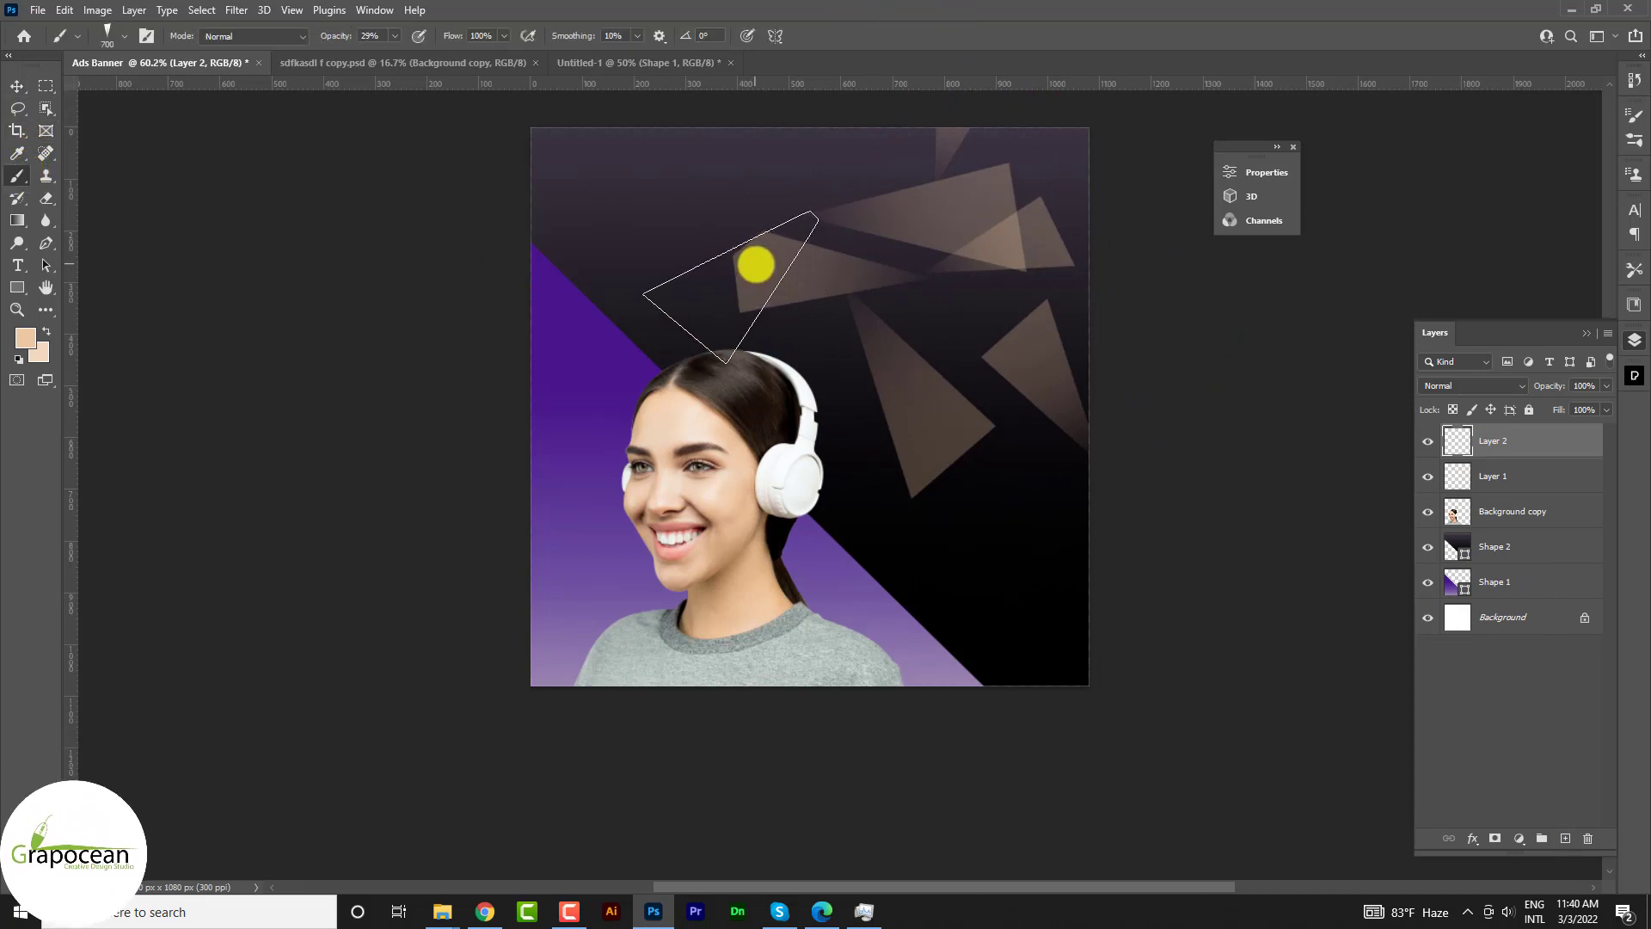
pyautogui.press(']')
pyautogui.press(']')
pyautogui.press(']')
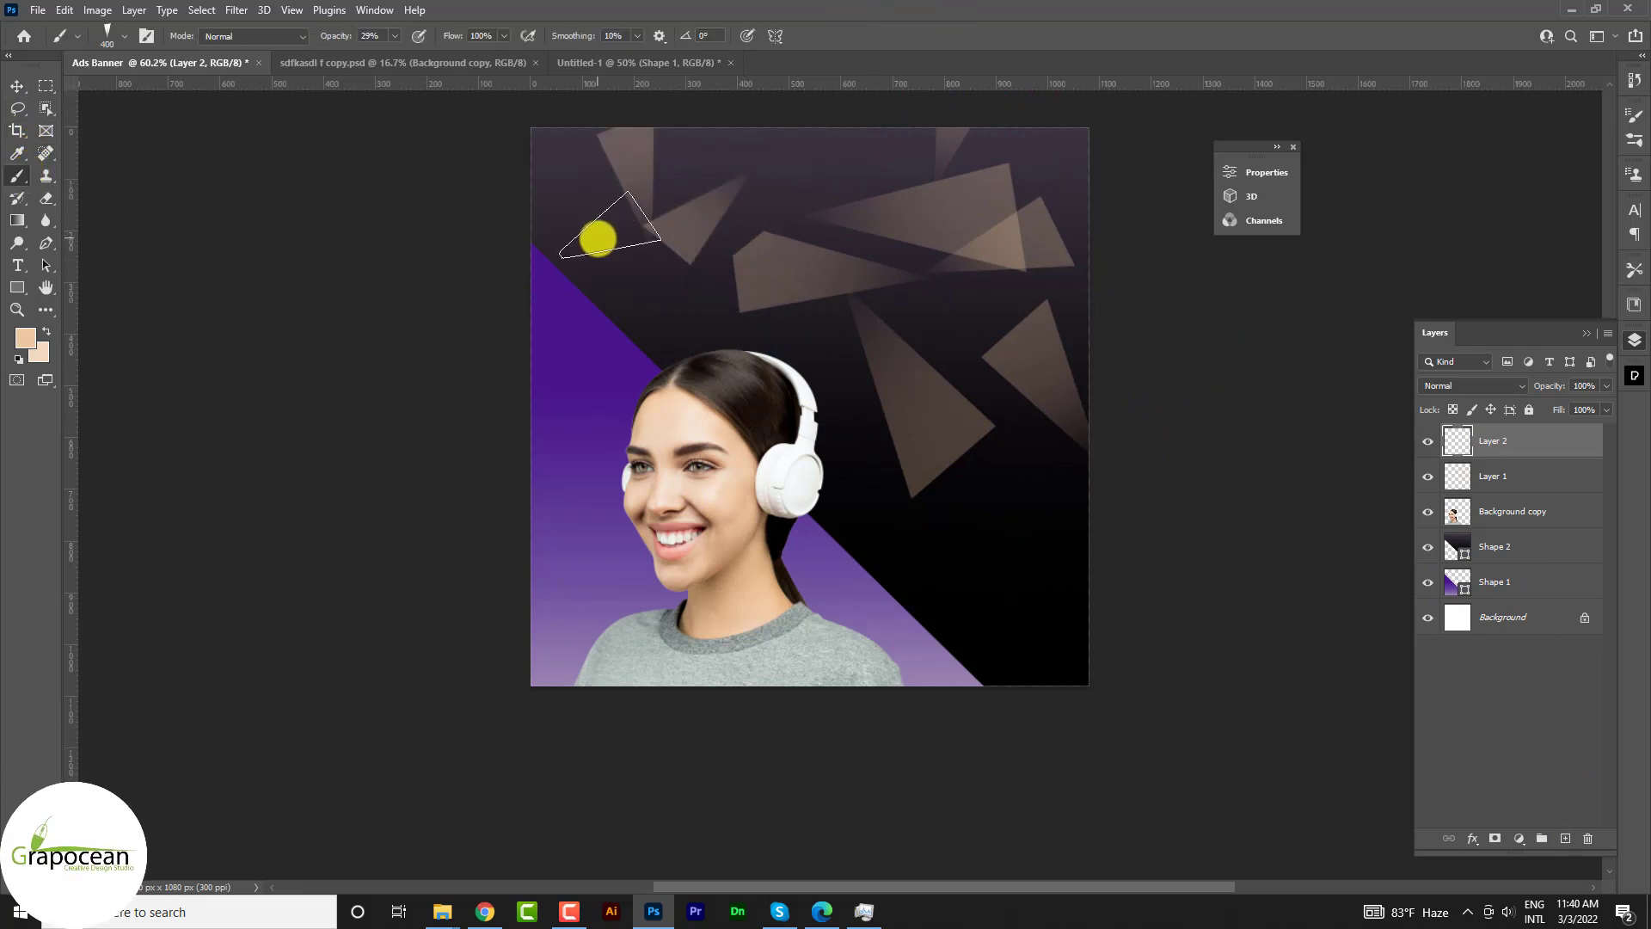
pyautogui.click(809, 385)
pyautogui.click(997, 606)
pyautogui.click(968, 364)
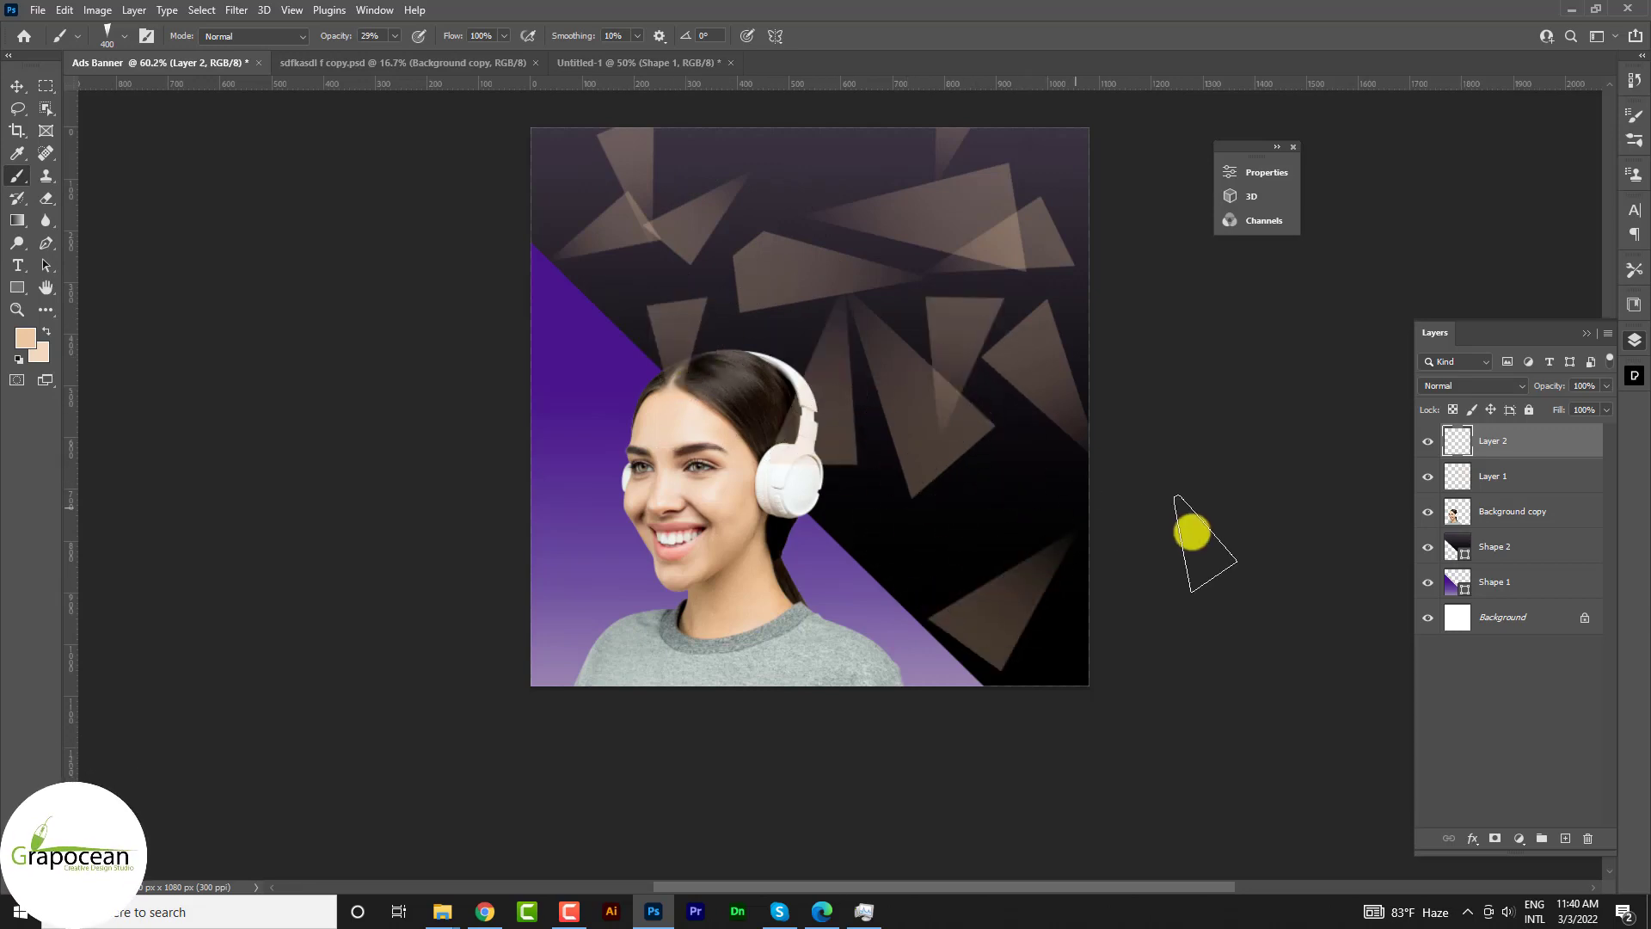
# - Fade both shard layers to 18% opacity, merge them into a smart object, and add a mask
pyautogui.click(17, 86)
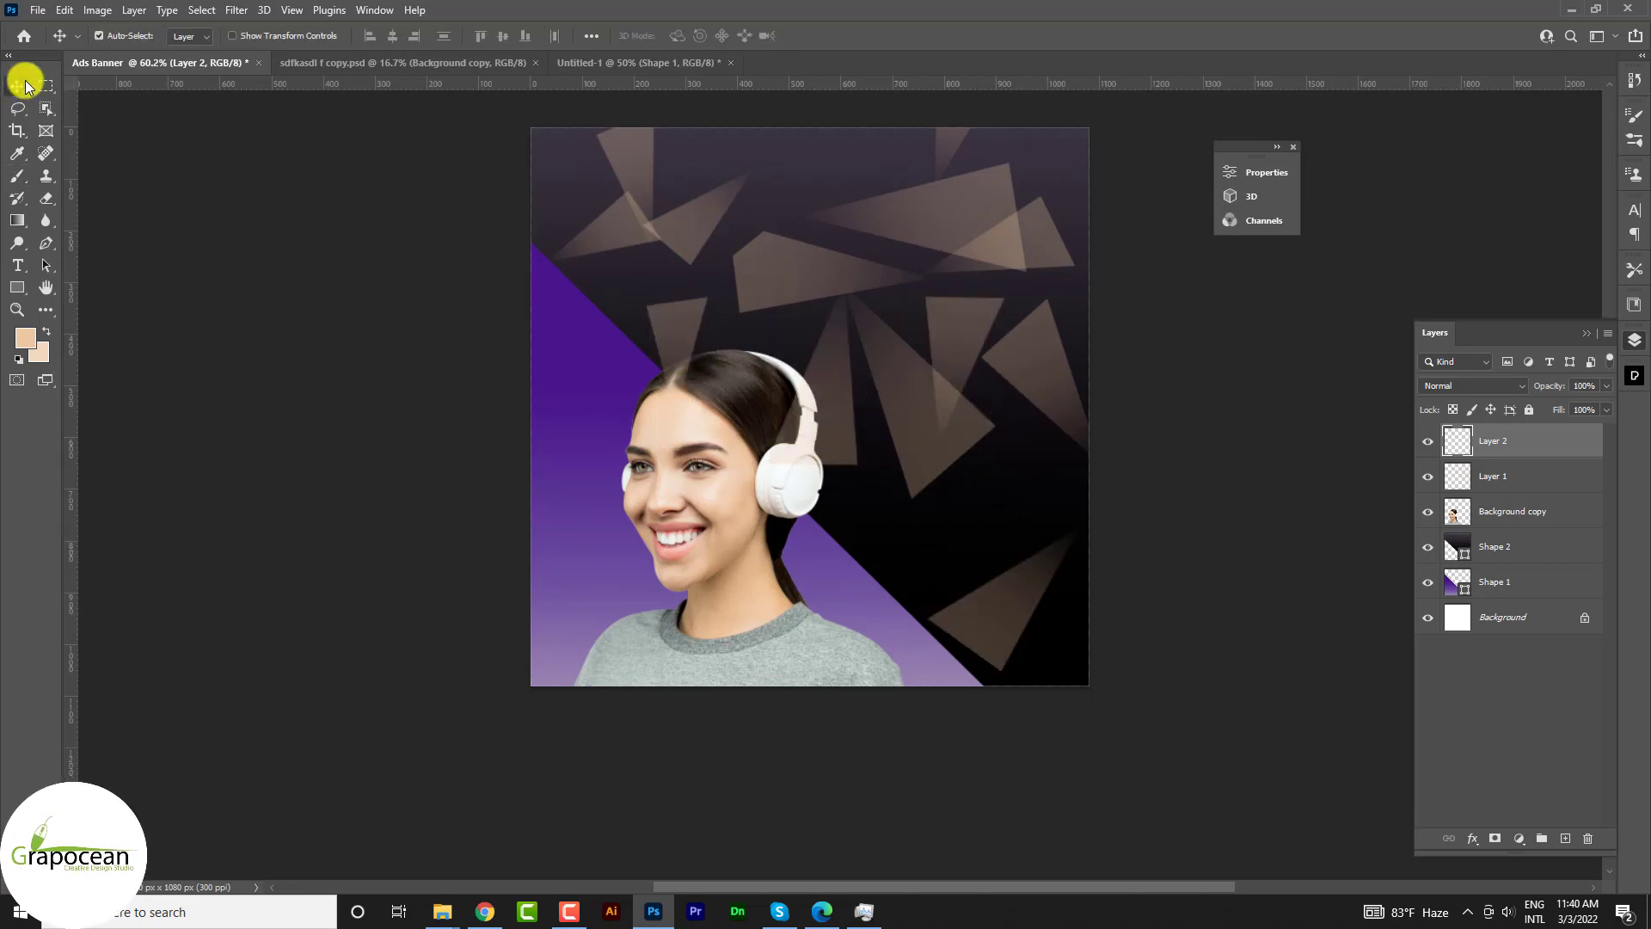
pyautogui.keyDown('shift'); pyautogui.click(1531, 475); pyautogui.keyUp('shift')
pyautogui.moveTo(1560, 411); pyautogui.dragTo(1541, 409)
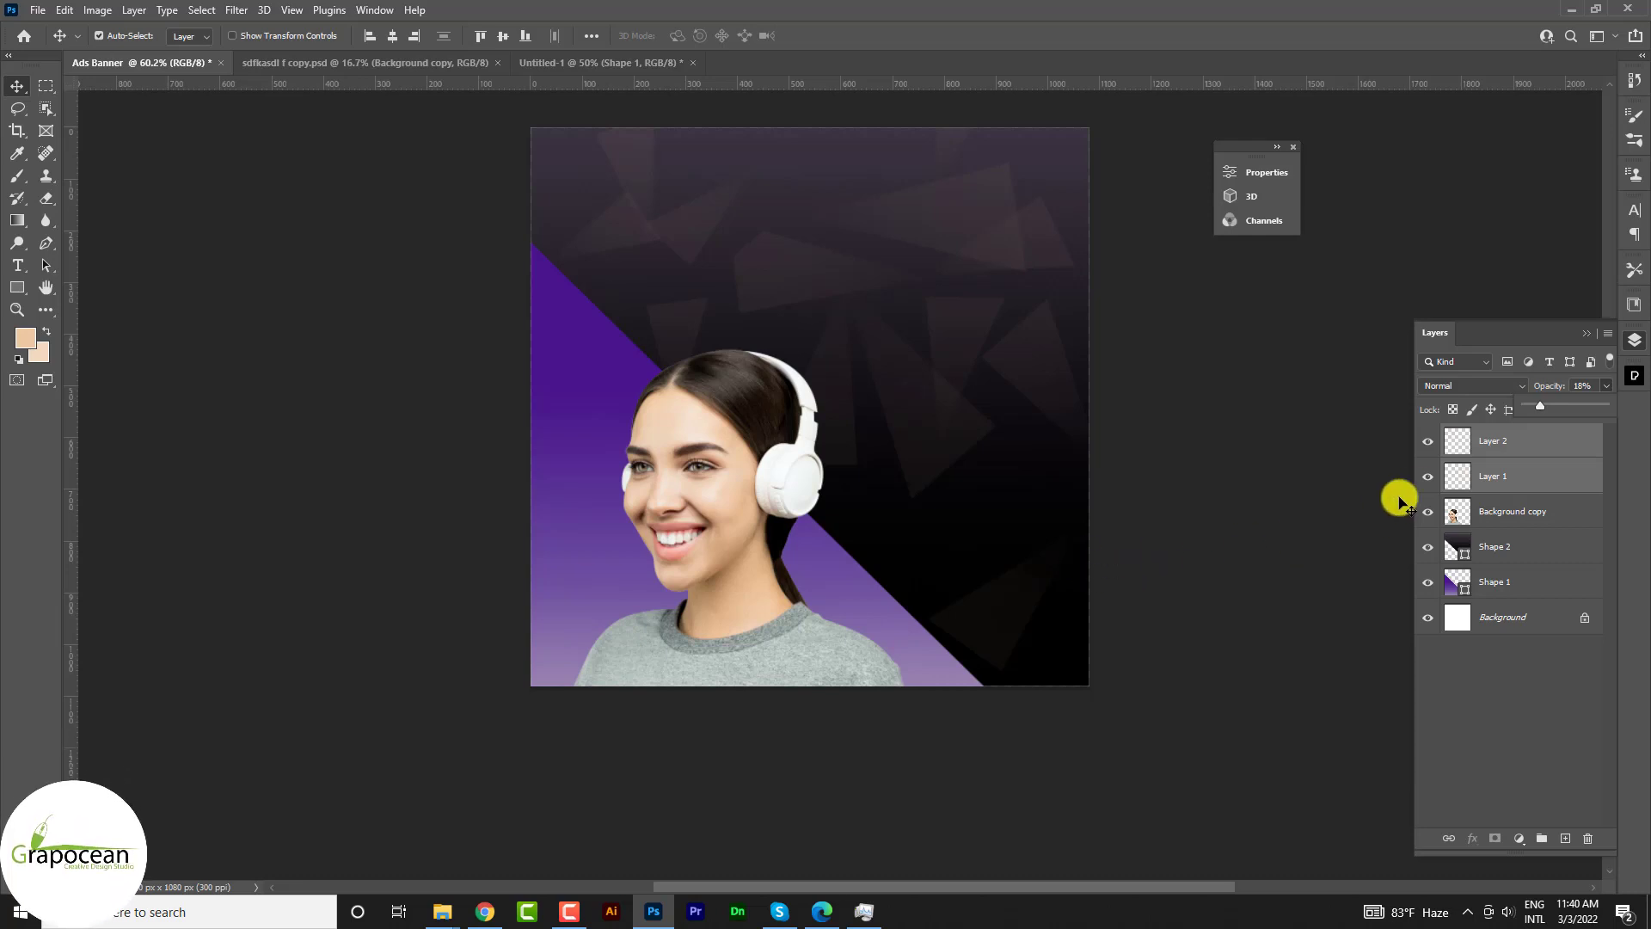
pyautogui.rightClick(1525, 448)
pyautogui.click(1401, 409)
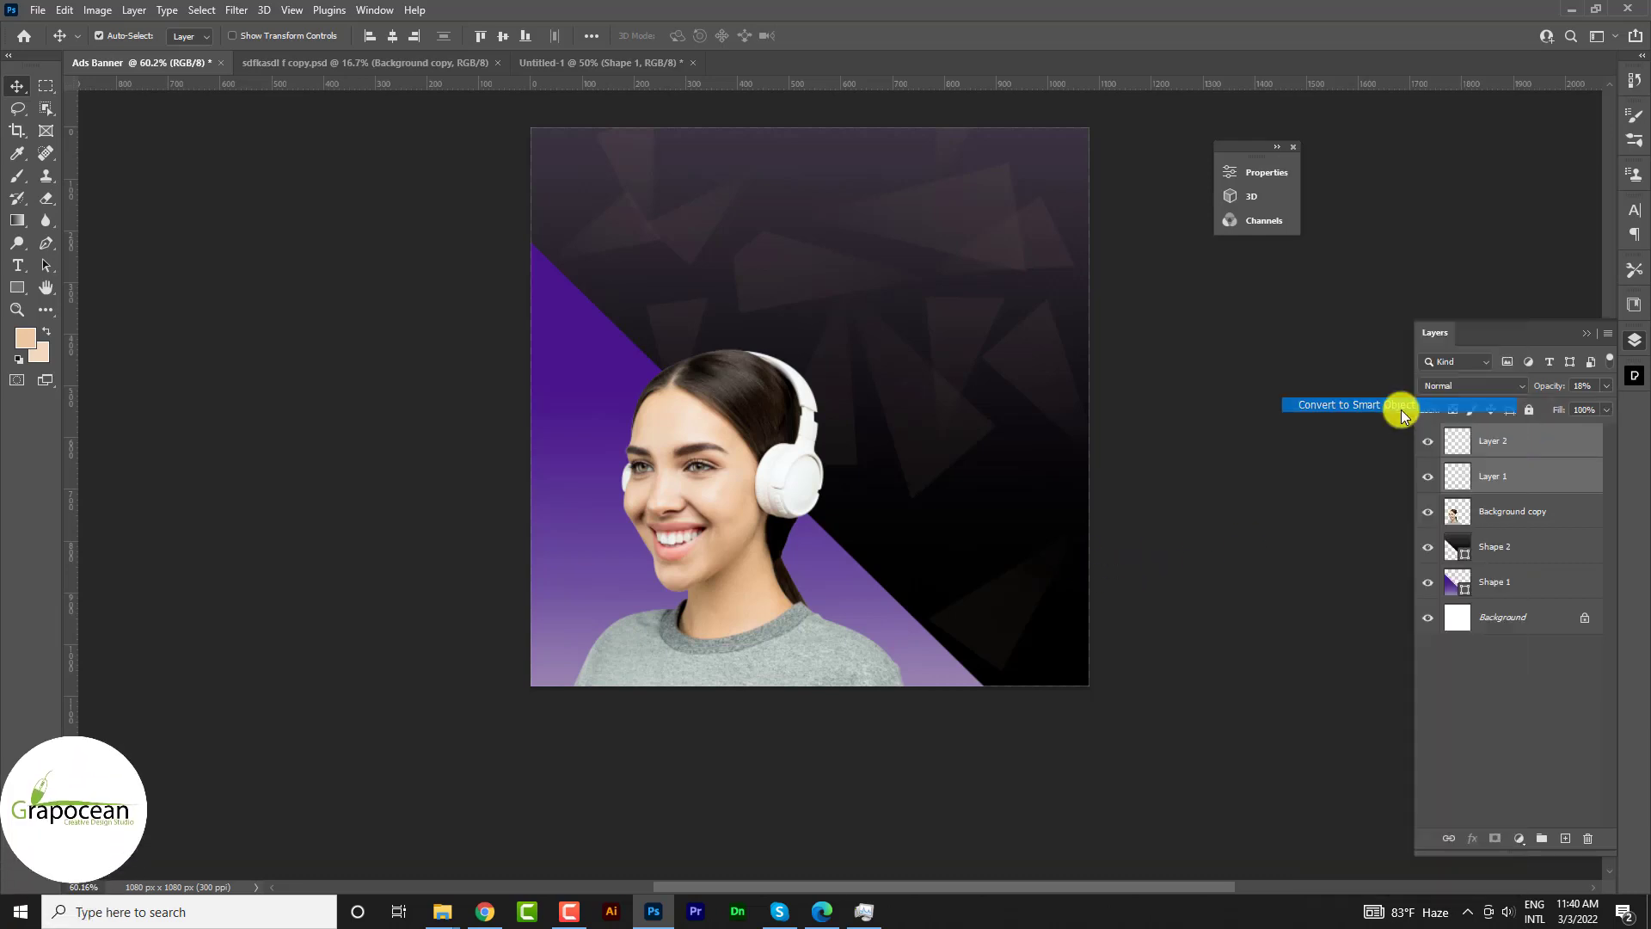
pyautogui.click(1492, 838)
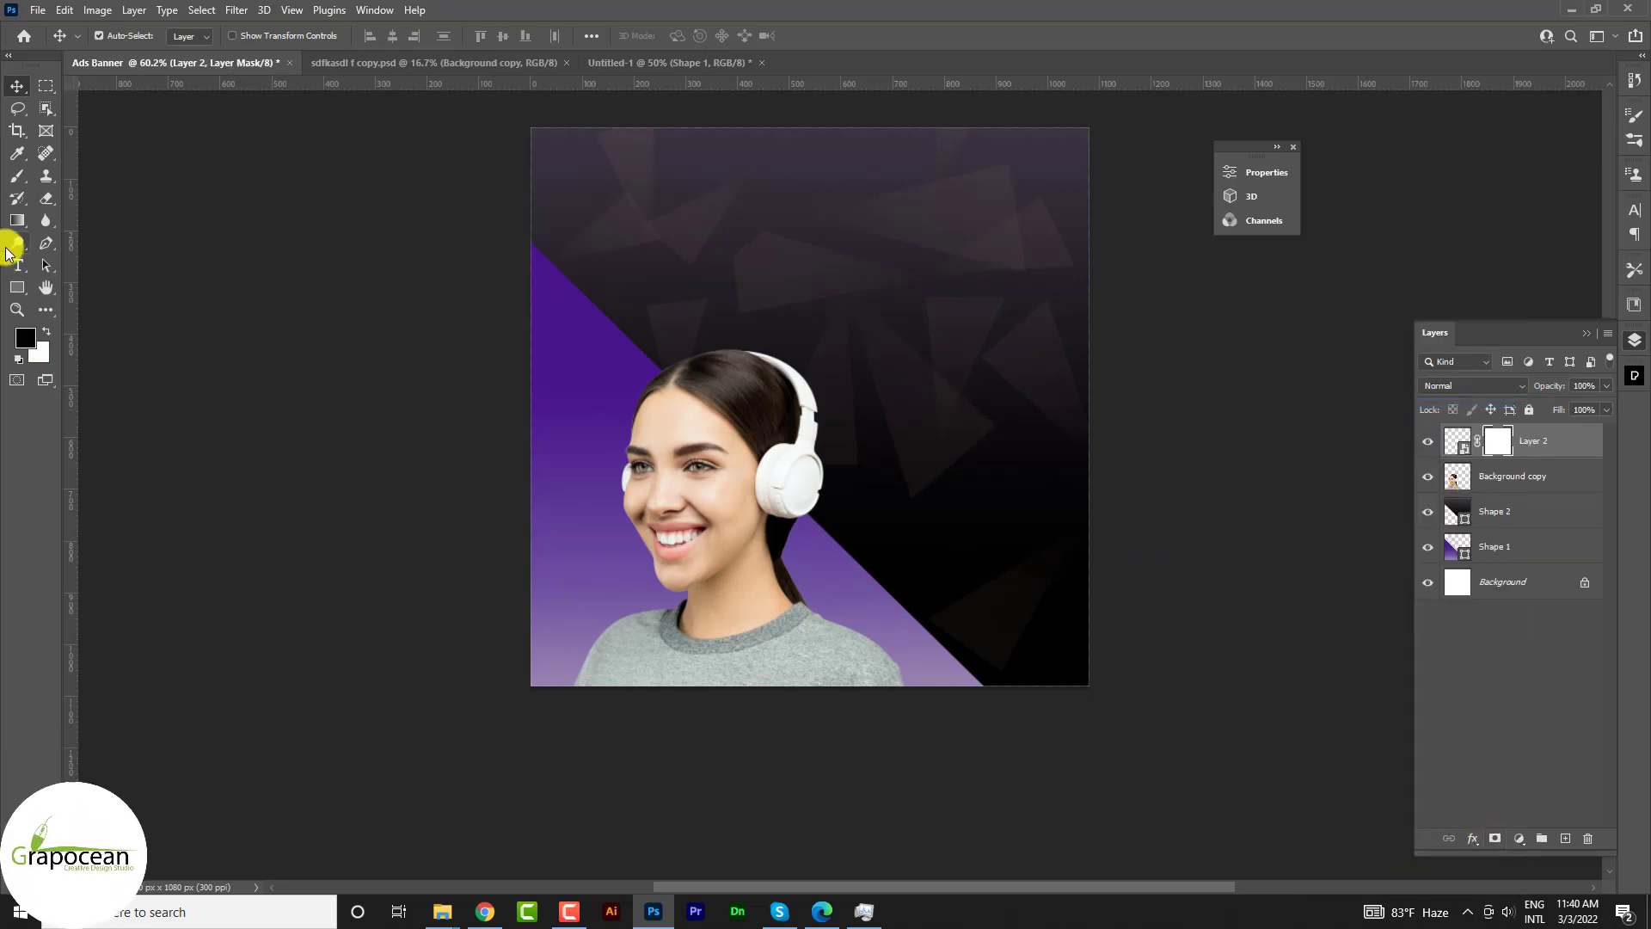
# - Load a Soft Round brush with 0% hardness for painting the shard layer's mask
pyautogui.click(16, 191)
pyautogui.click(116, 35)
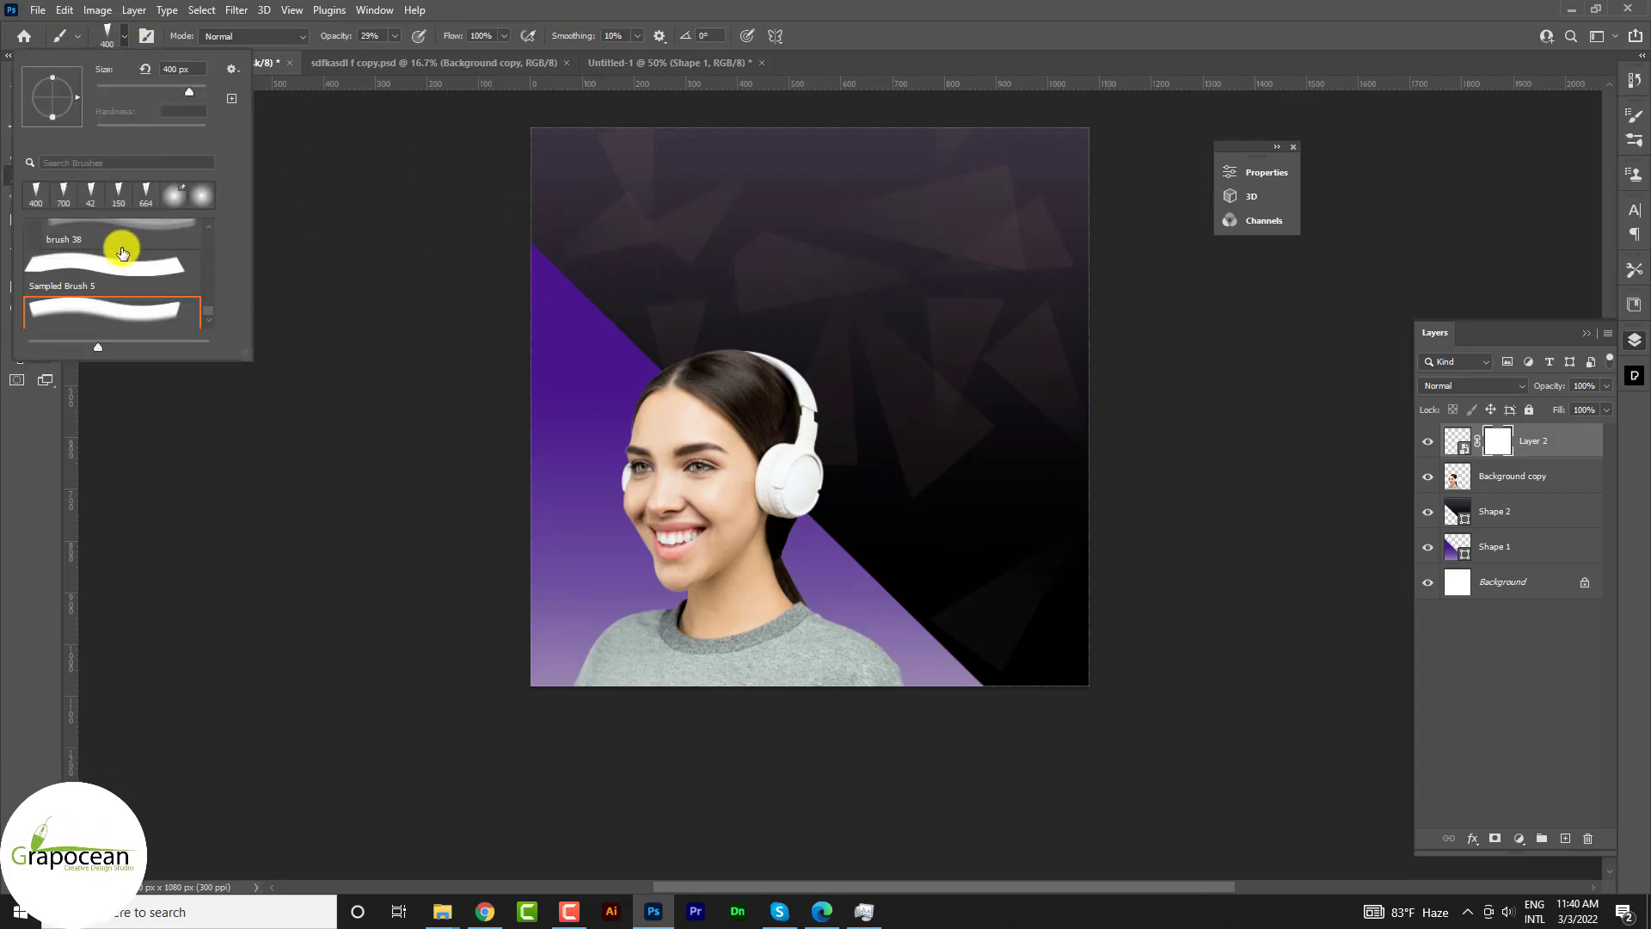
pyautogui.scroll(5, 122, 252)
pyautogui.click(158, 262)
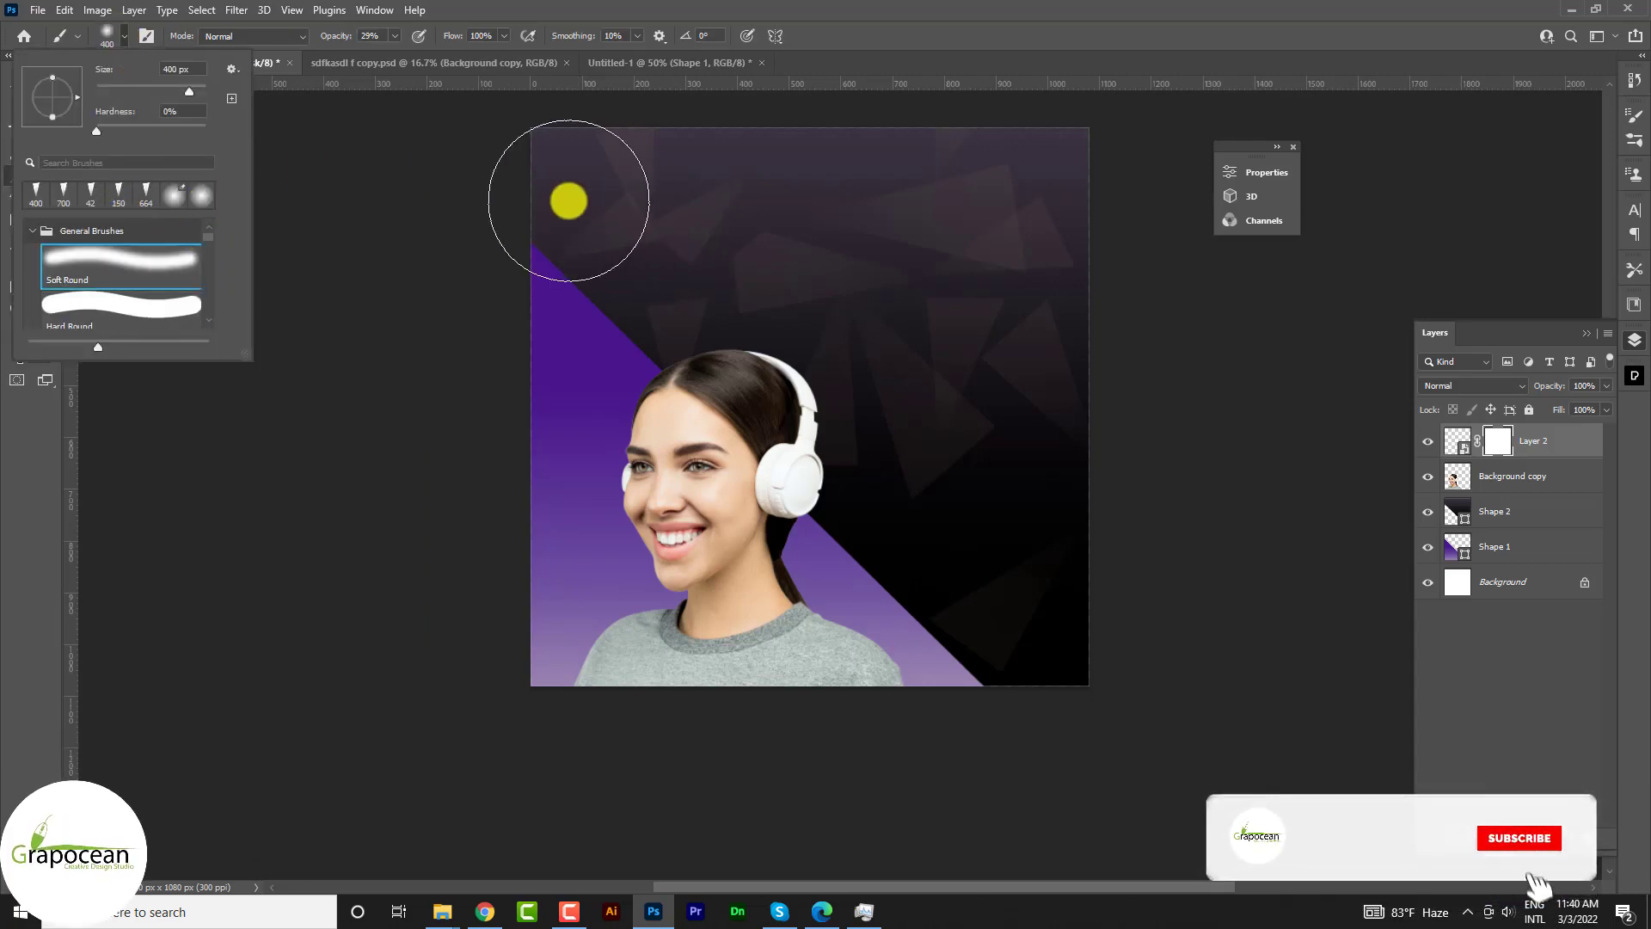
pyautogui.click(568, 201)
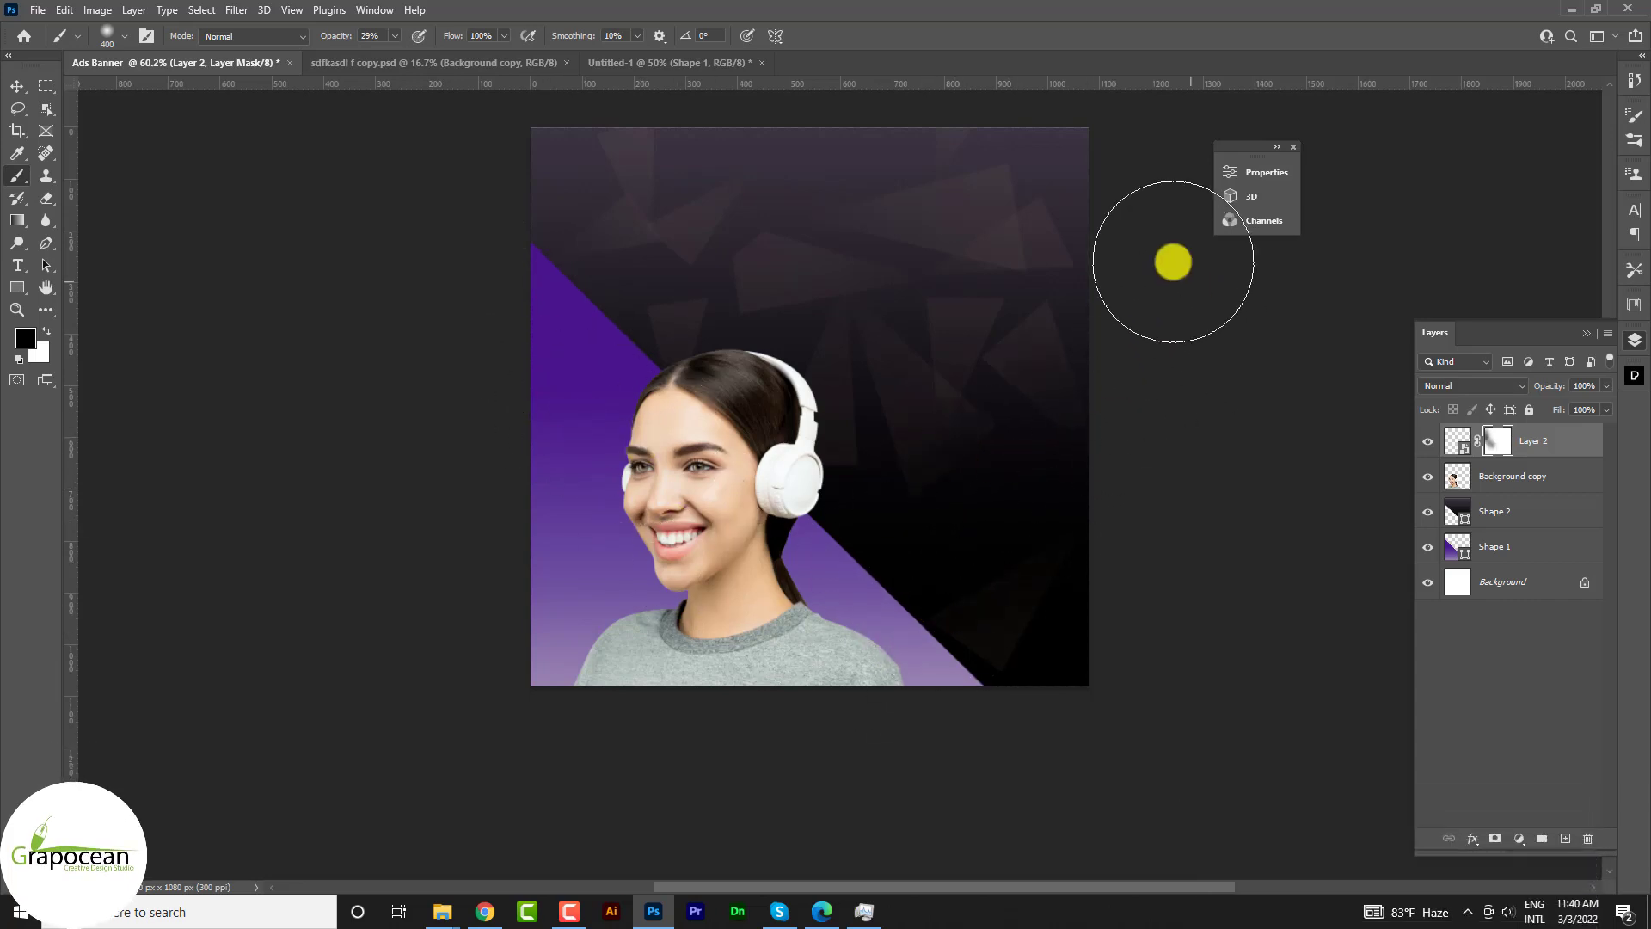
pyautogui.scroll(-3, 436, 288)
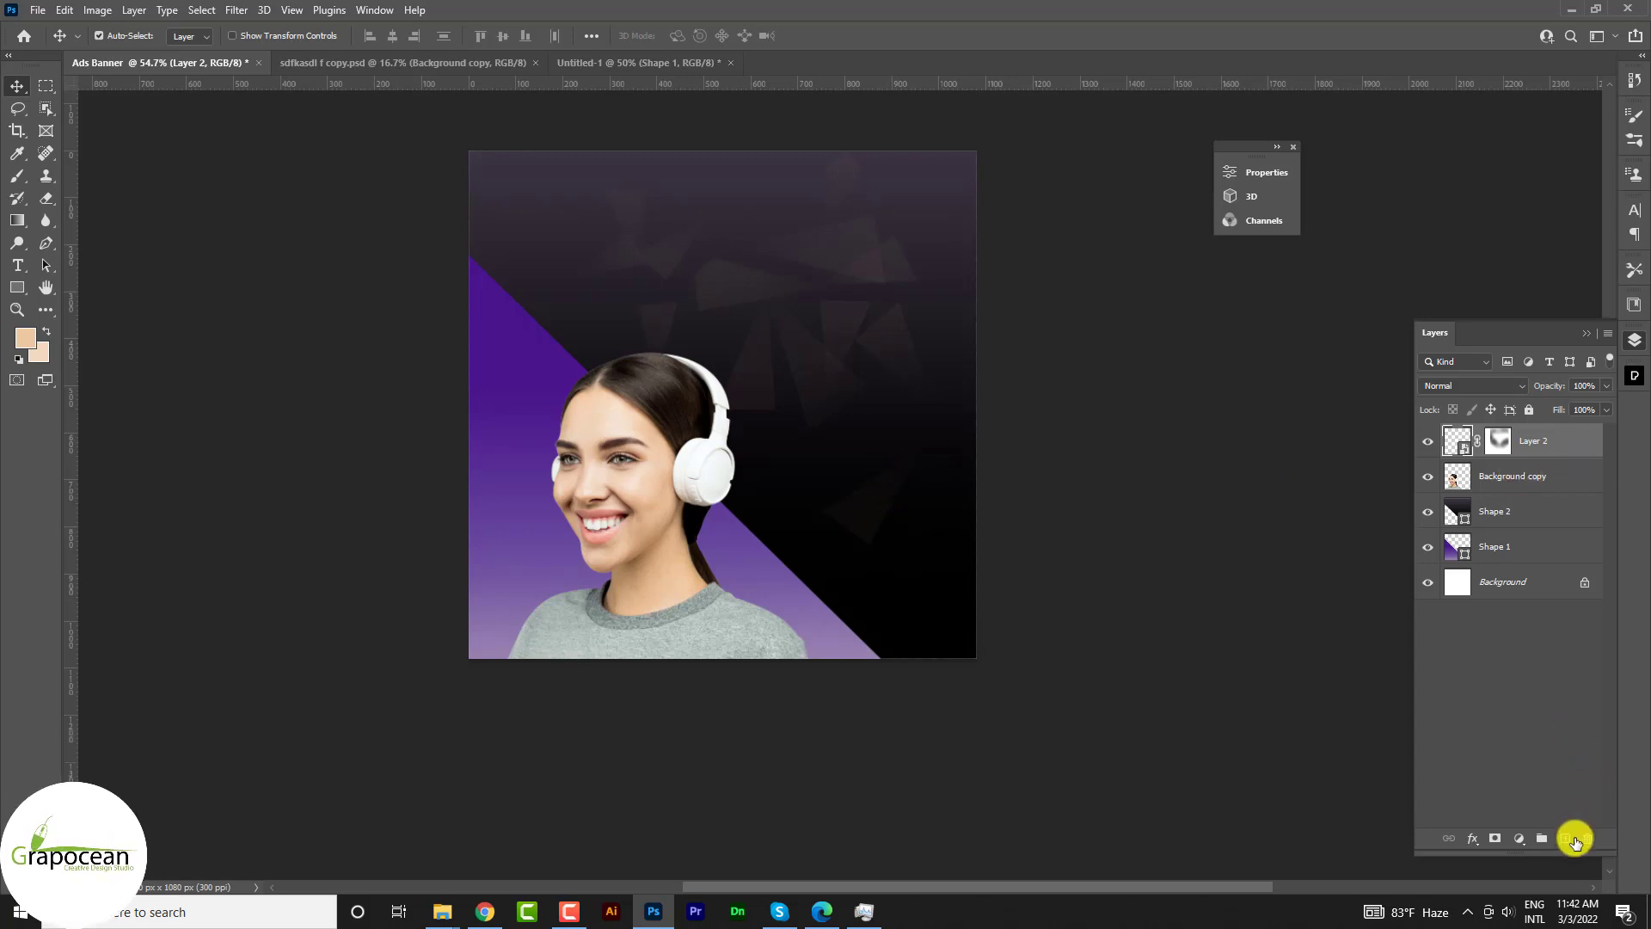
# - On a new layer, start typing the AI Synce title at the banner's top centre
pyautogui.click(1570, 839)
pyautogui.press('t')
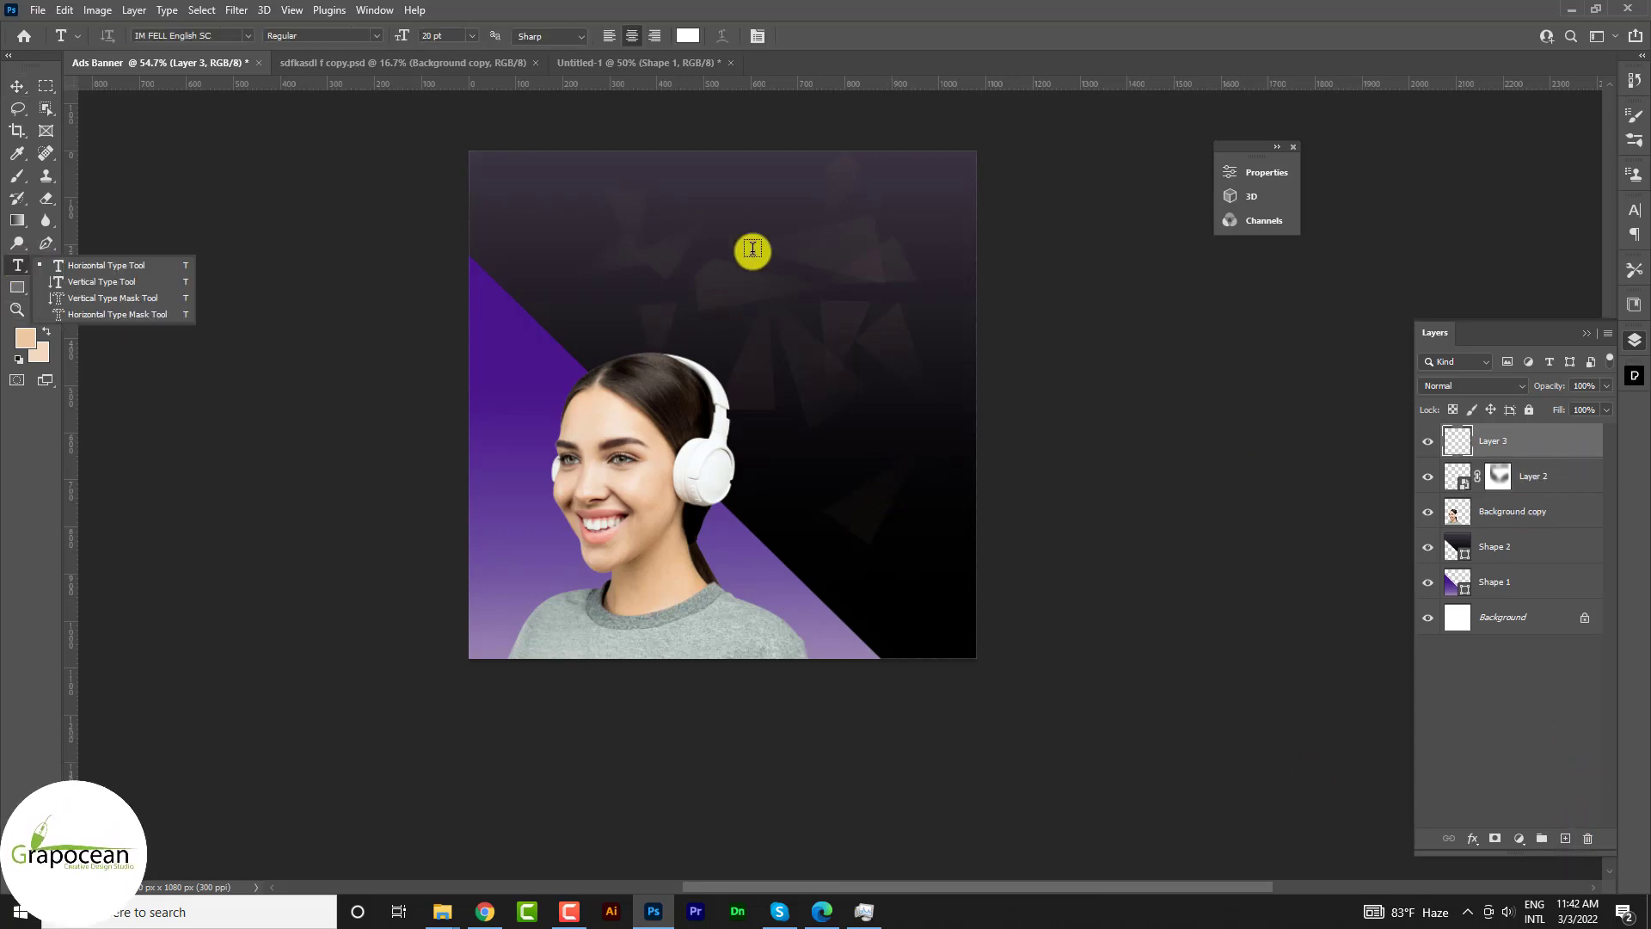
pyautogui.click(752, 240)
pyautogui.press('BackSpace')
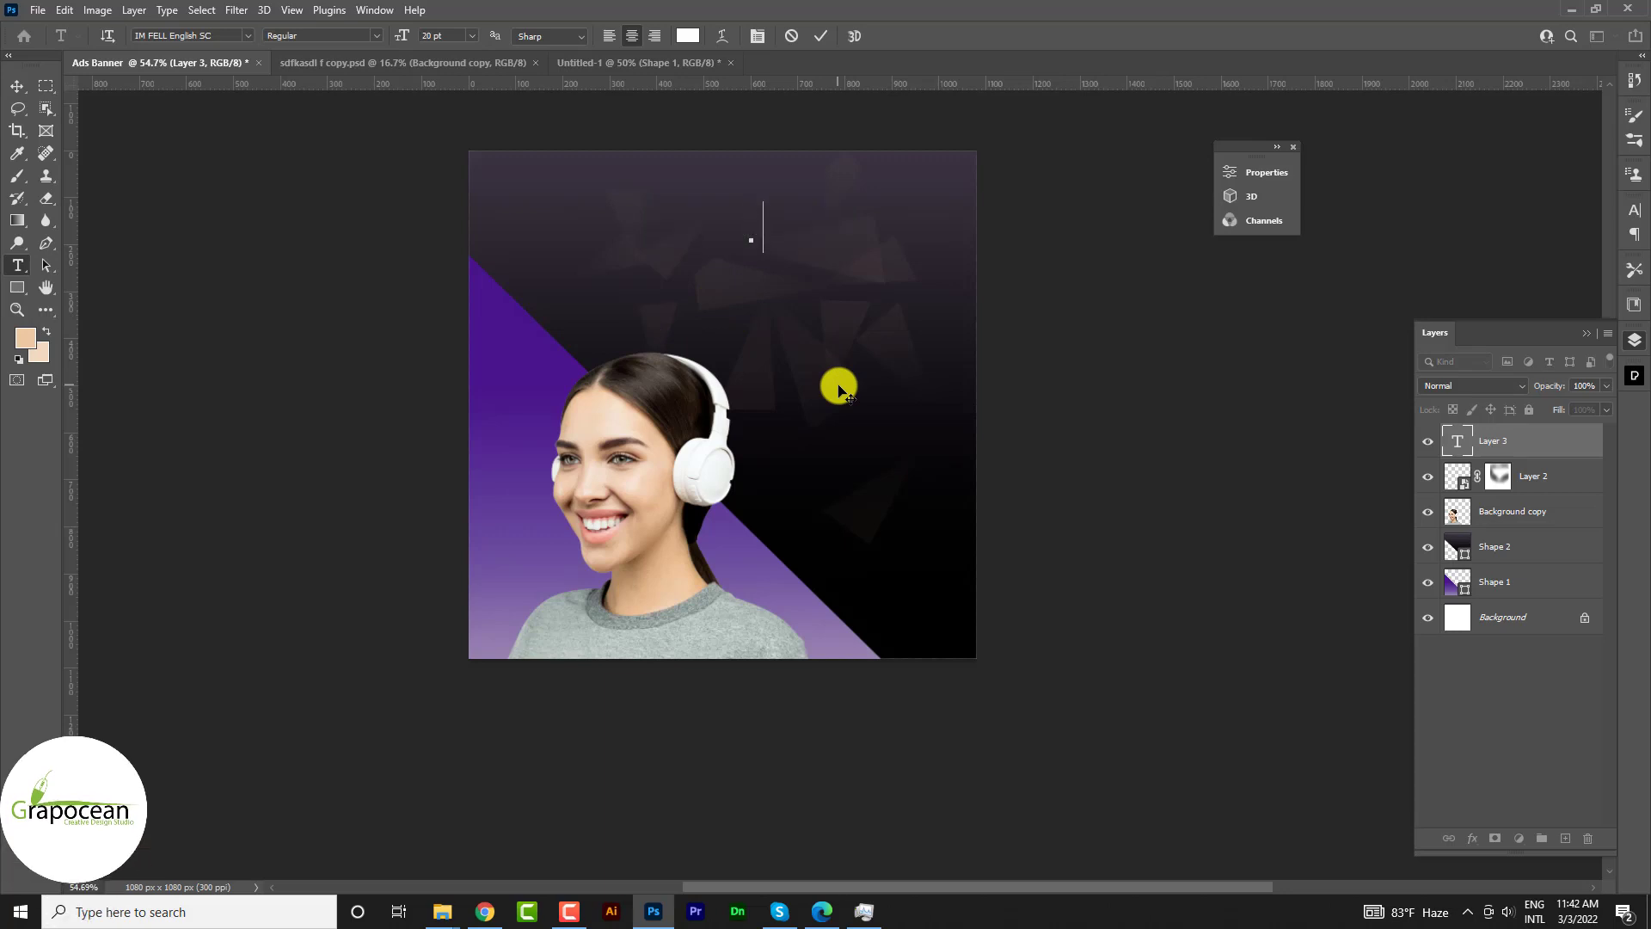
pyautogui.write('AI S')
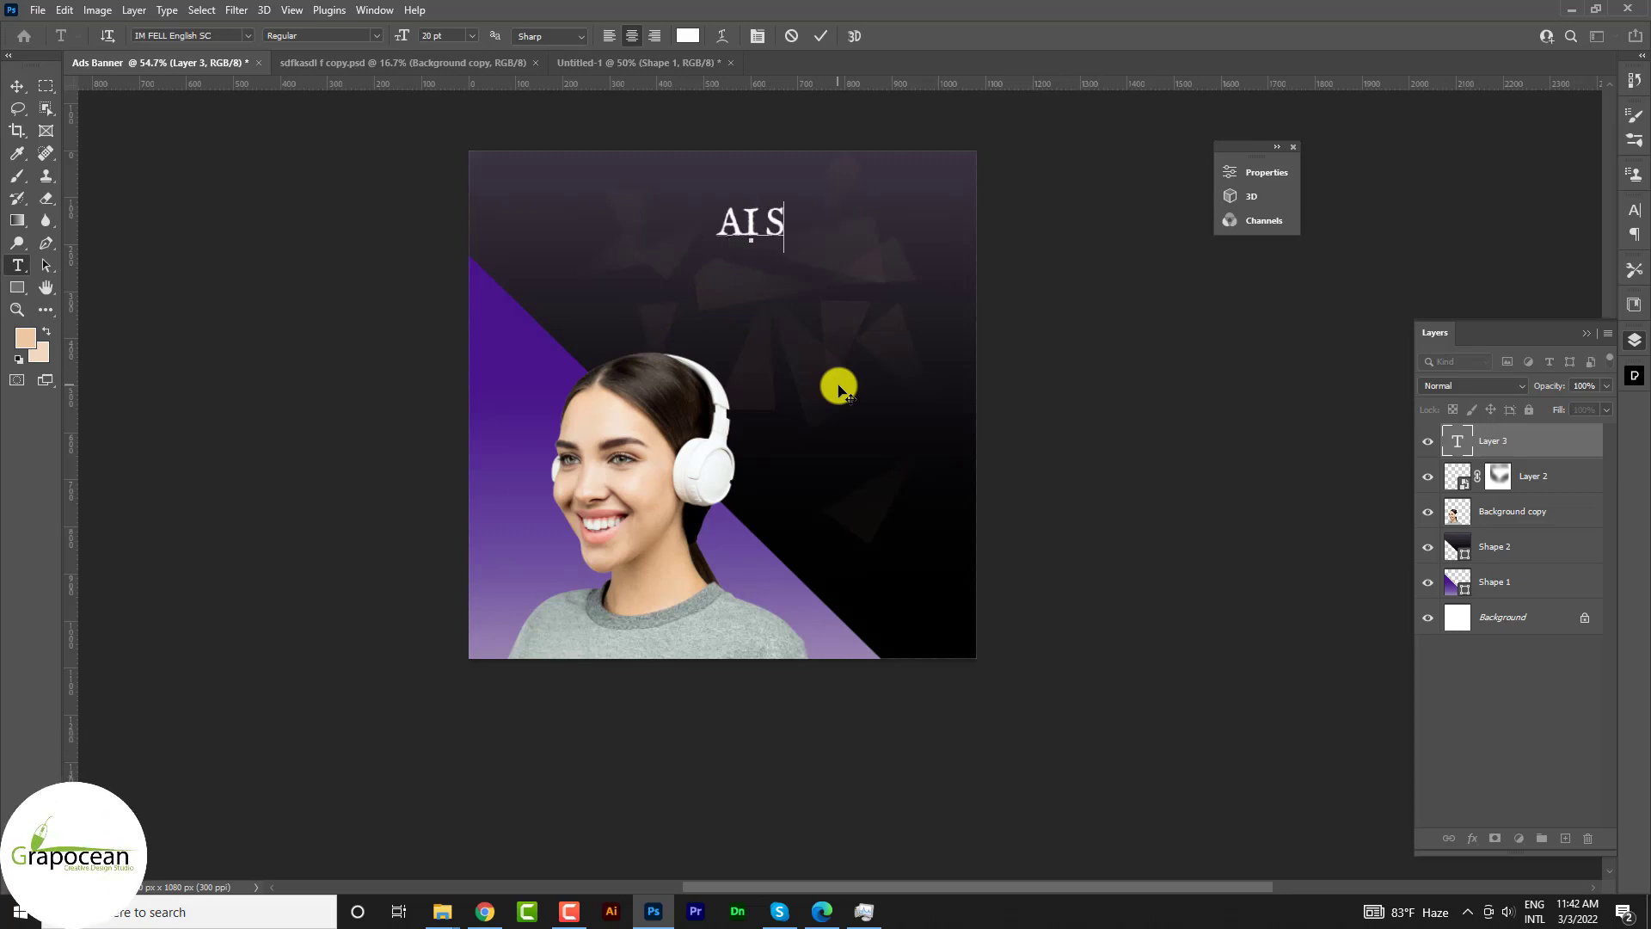
pyautogui.write('ynce')
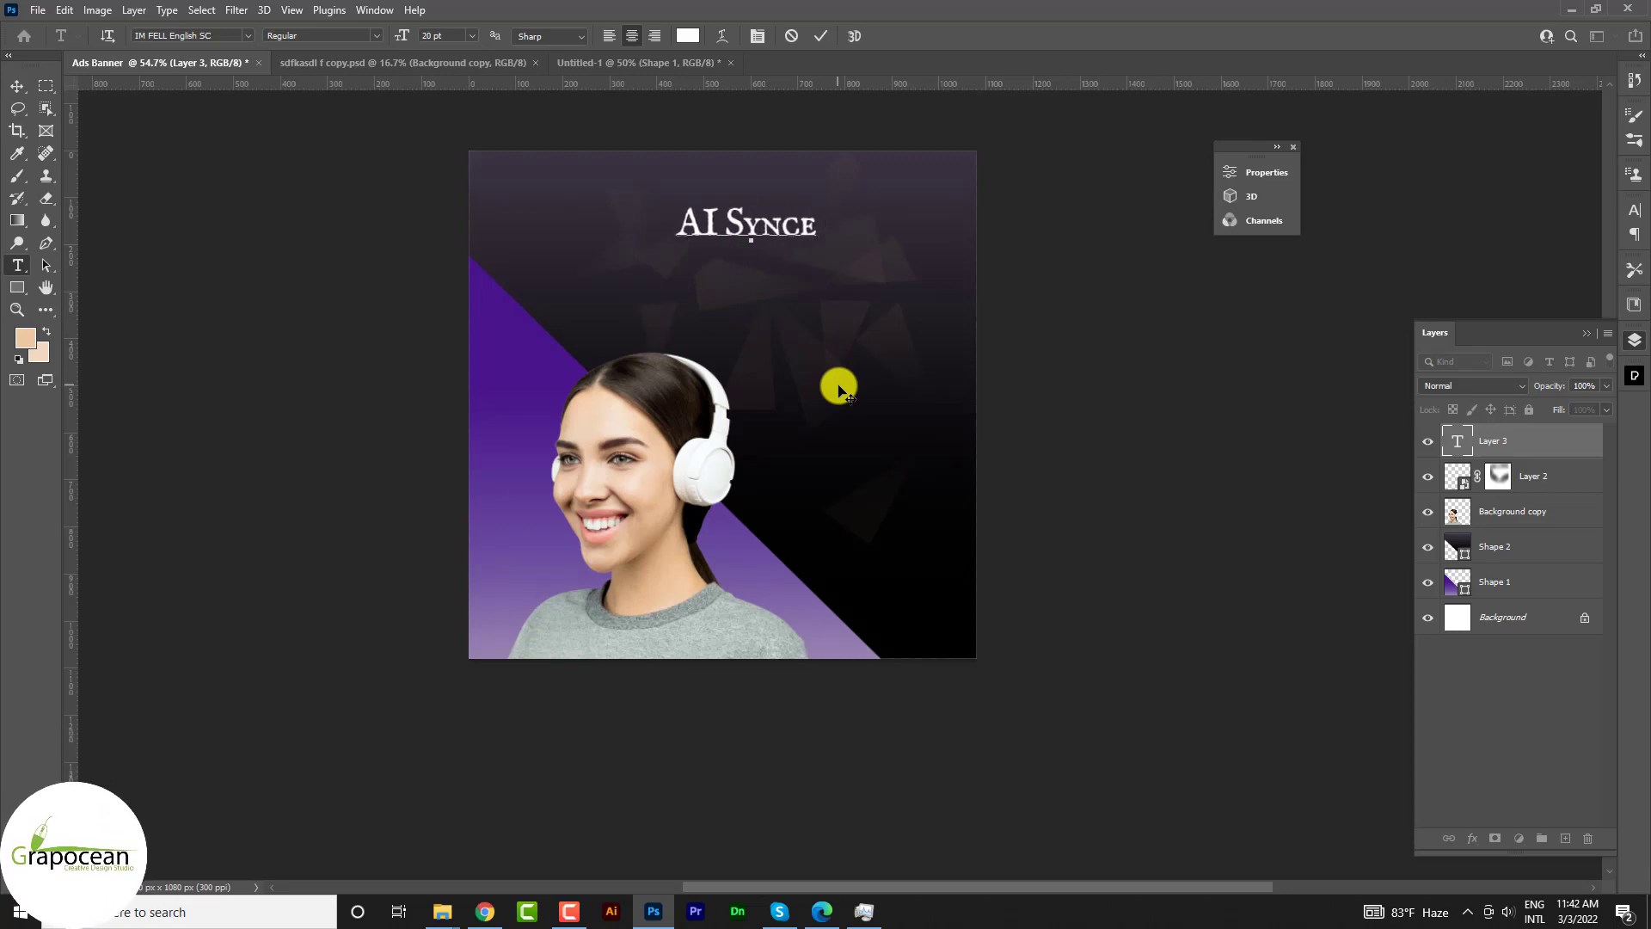
# - Set the AI Synce title to Roboto at 8 pt
pyautogui.moveTo(827, 225); pyautogui.dragTo(676, 225)
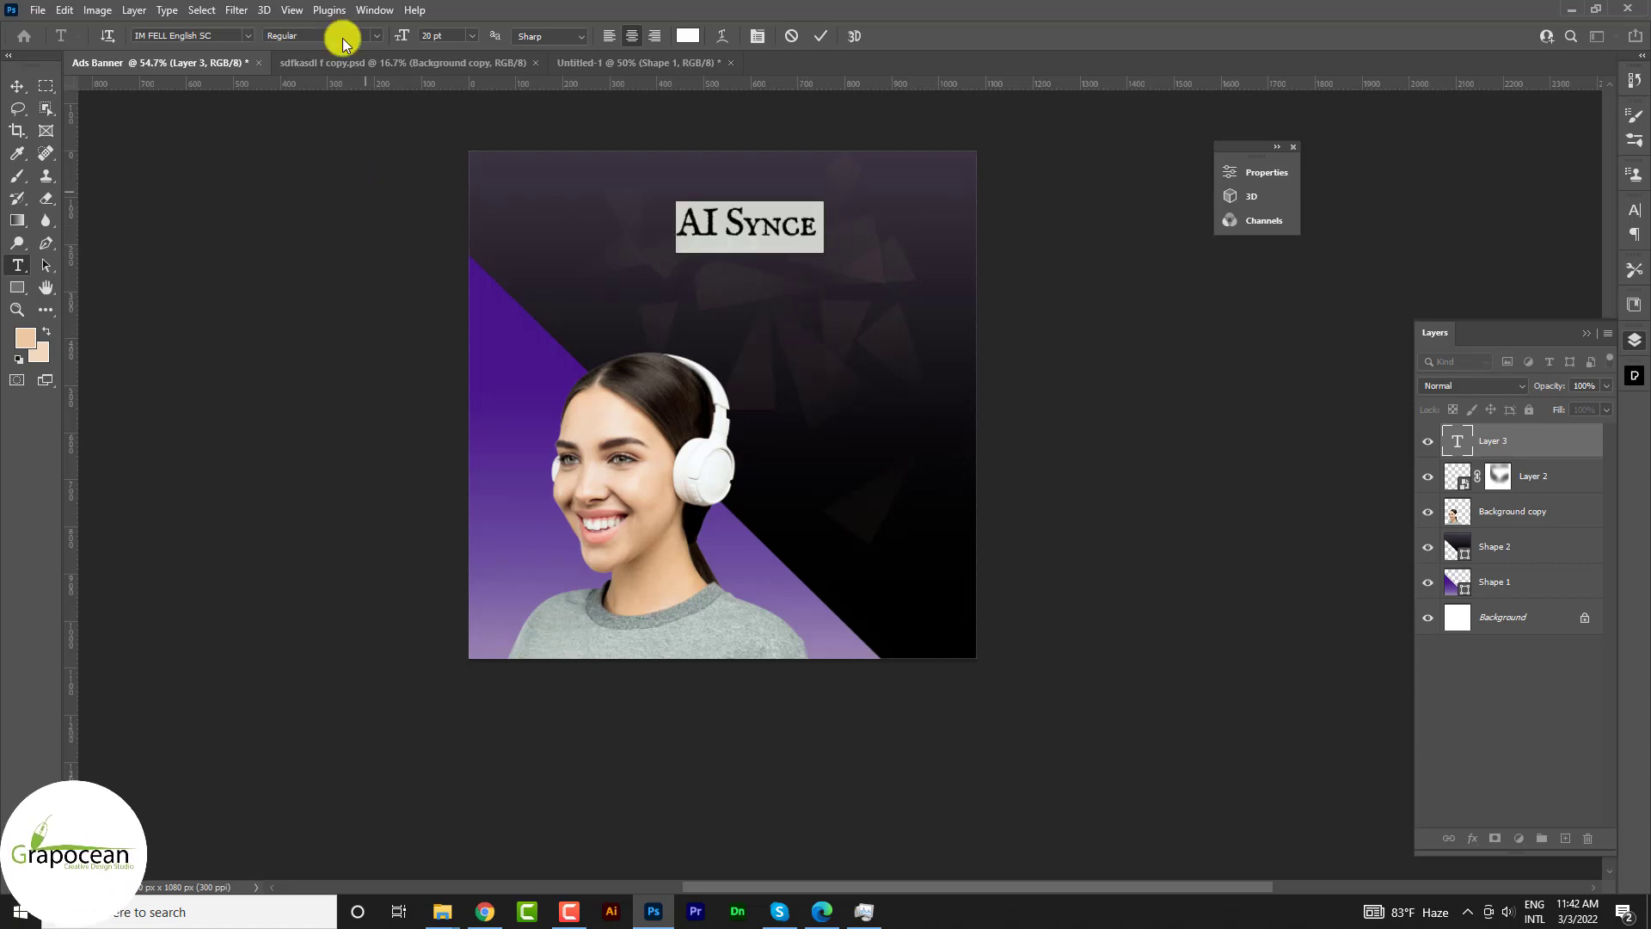
pyautogui.click(248, 36)
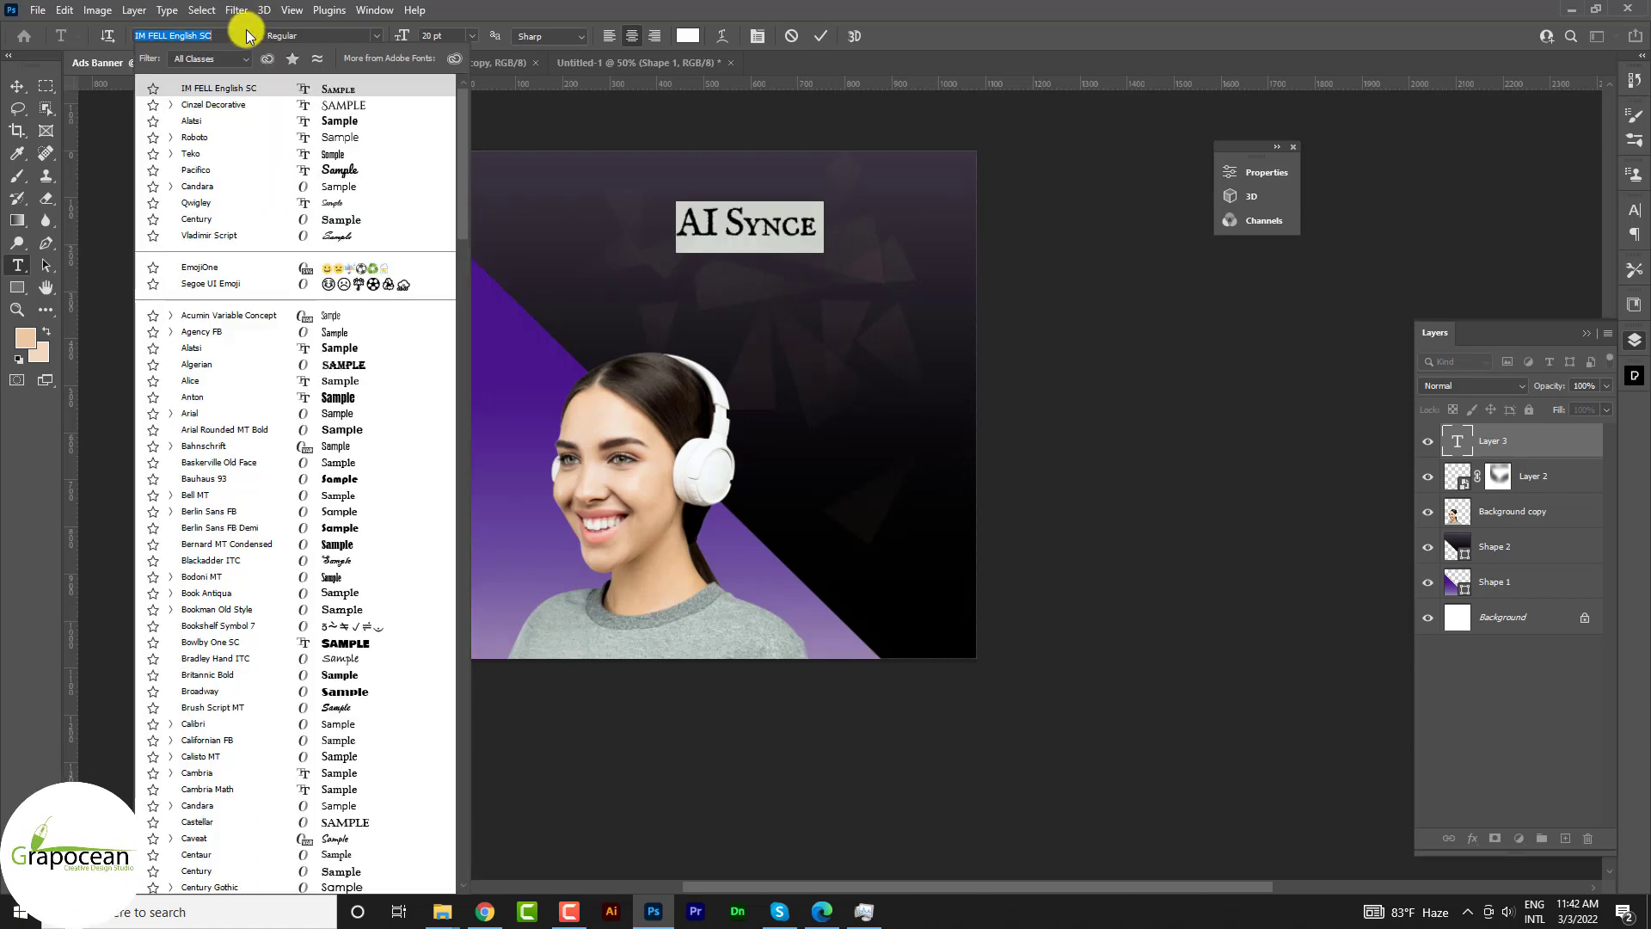
pyautogui.click(344, 137)
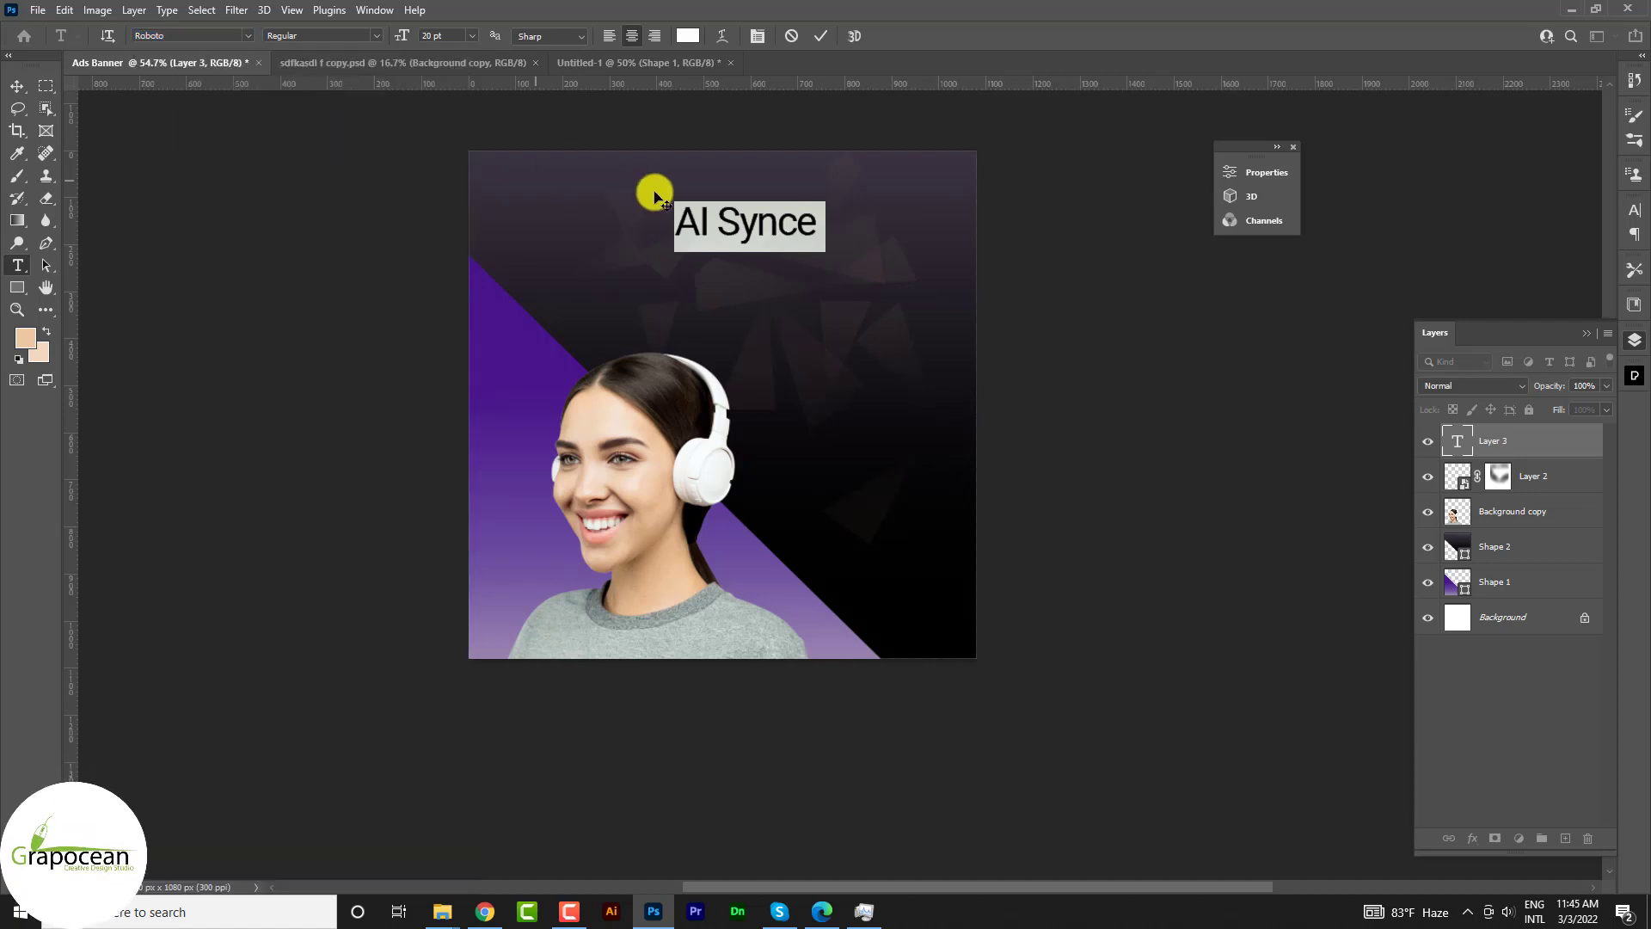
pyautogui.click(447, 36)
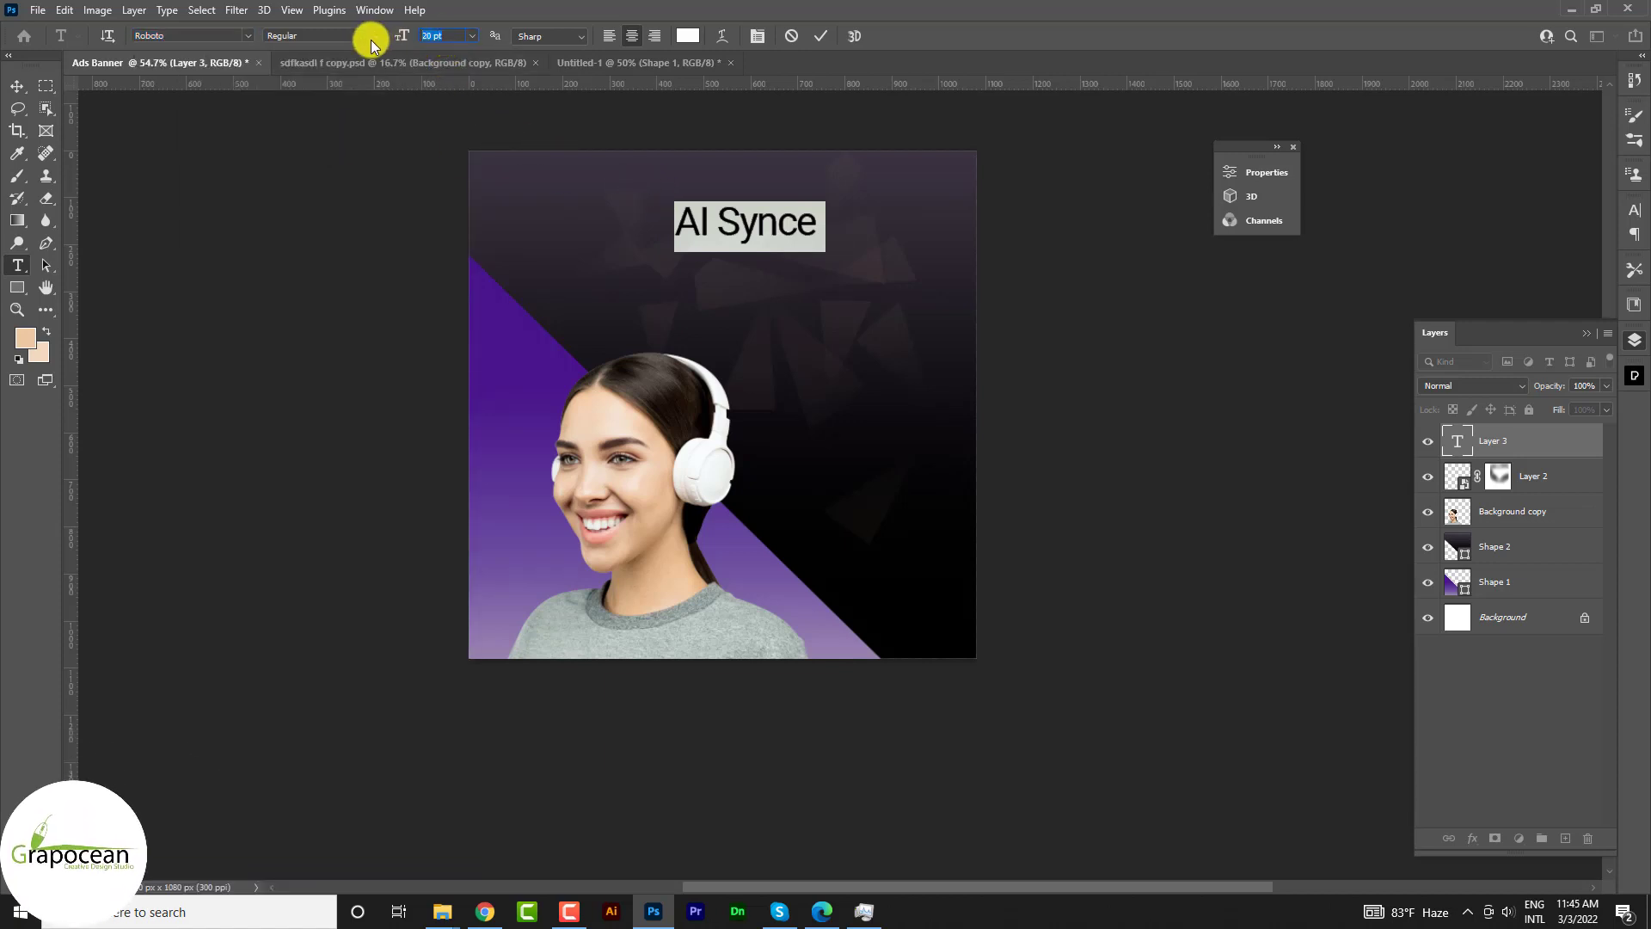
pyautogui.write('8')
pyautogui.press('BackSpace')
pyautogui.write('5')
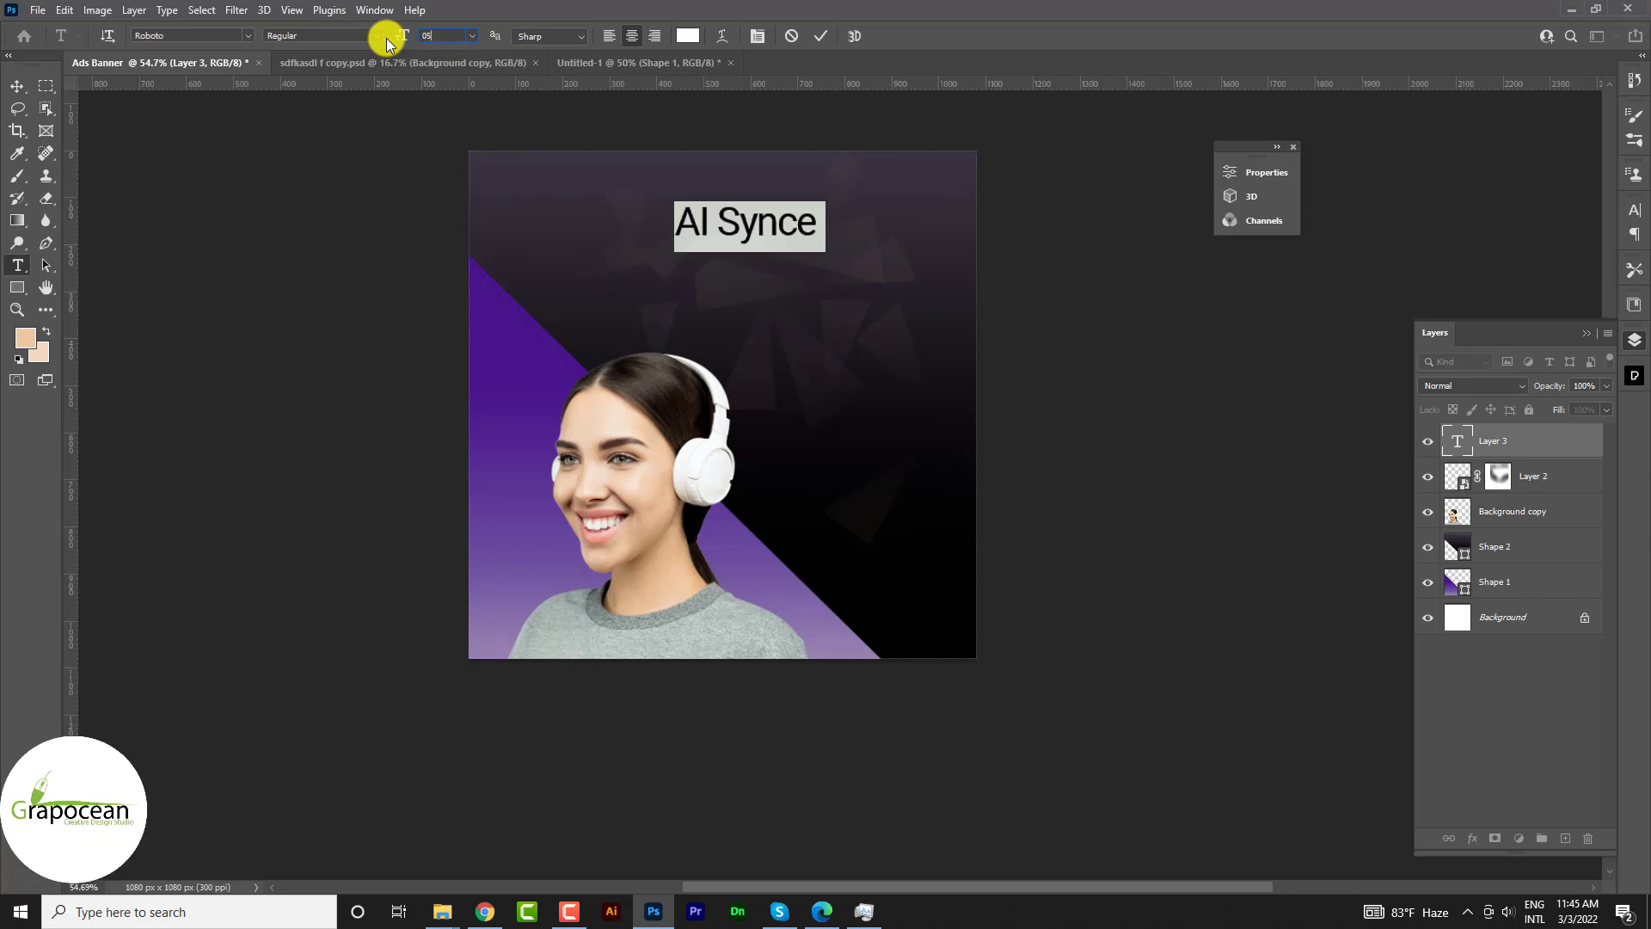
pyautogui.press('Return')
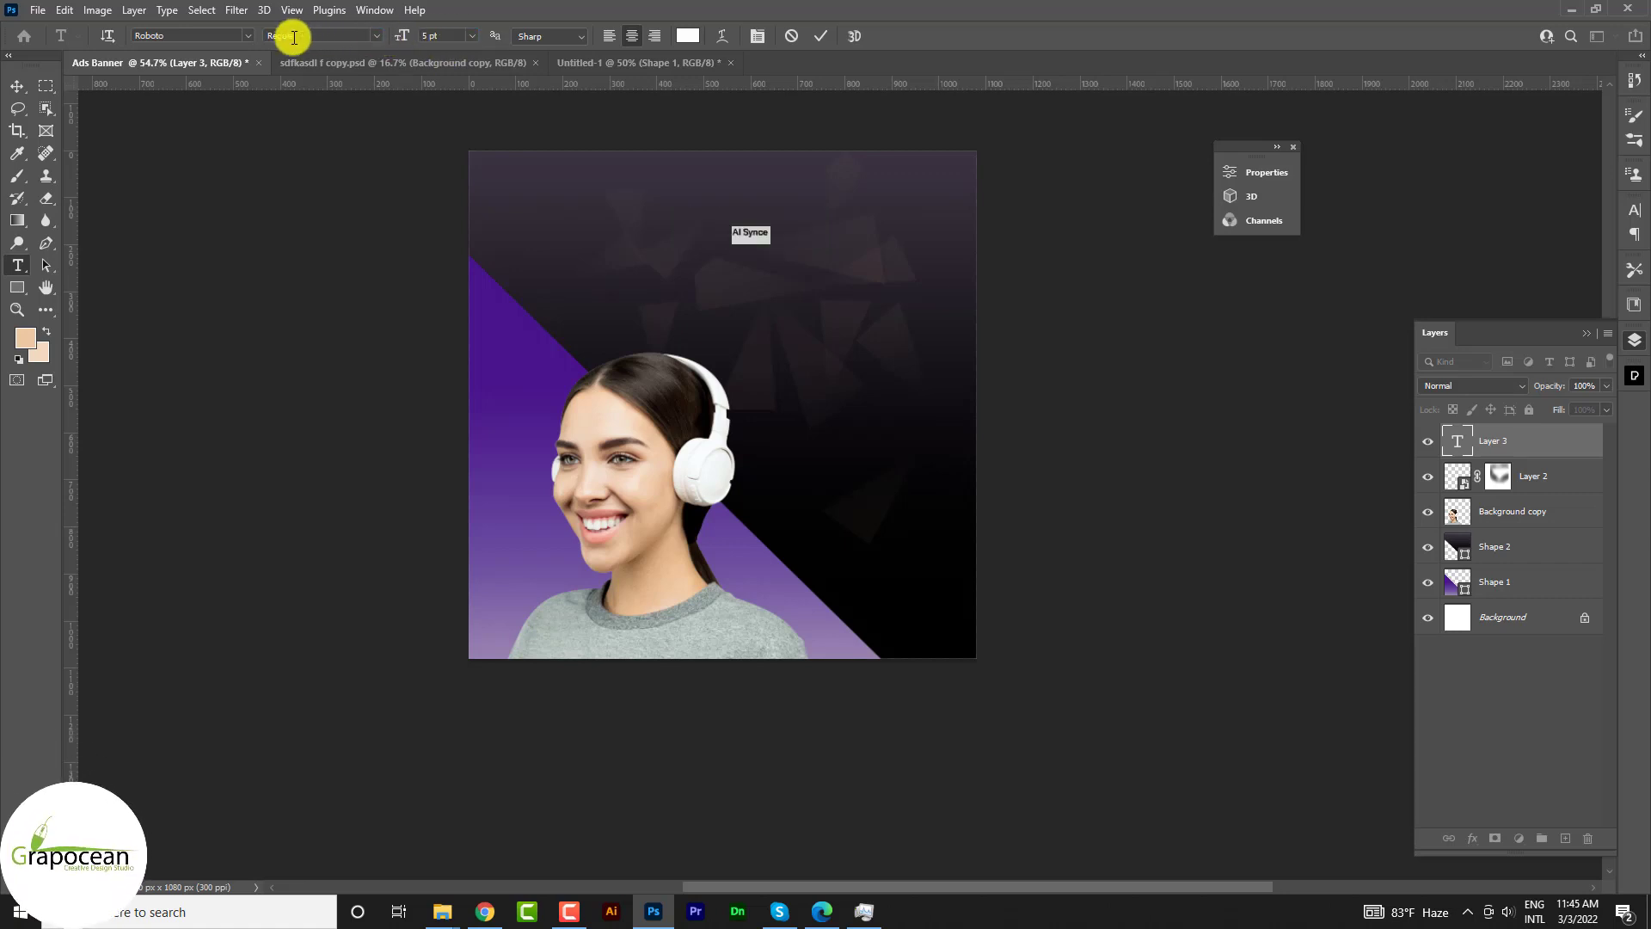
pyautogui.write('8')
pyautogui.press('Return')
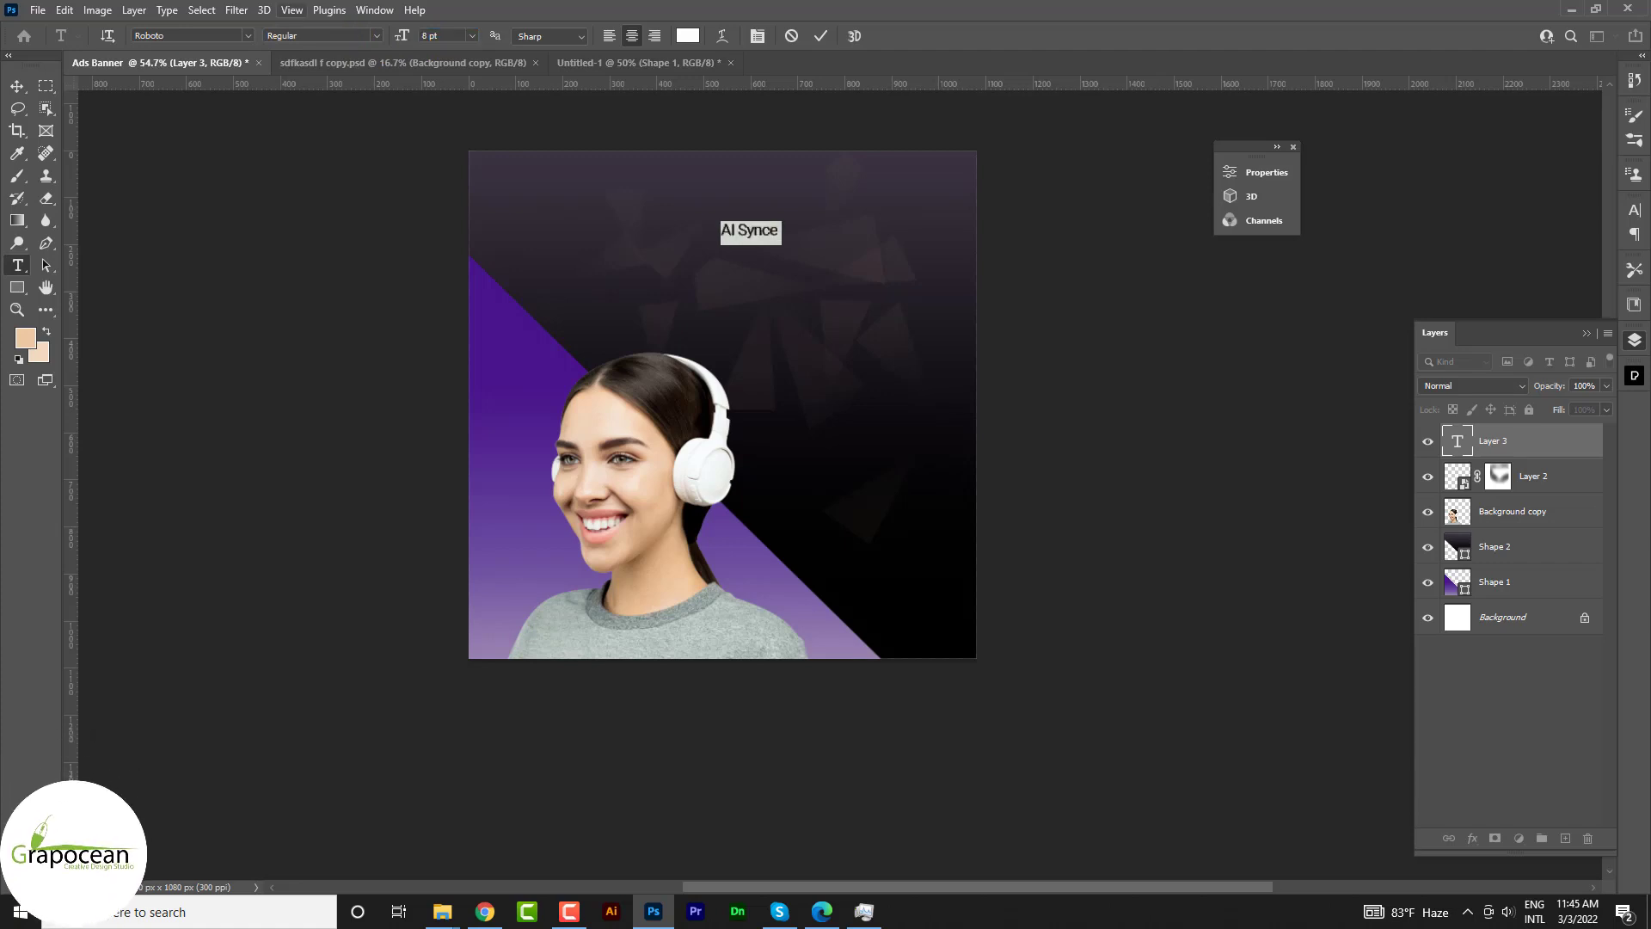
pyautogui.hotkey('ctrl', 'Return')
# - Colour the AI Synce title light grey and commit the text
pyautogui.scroll(5, 771, 469)
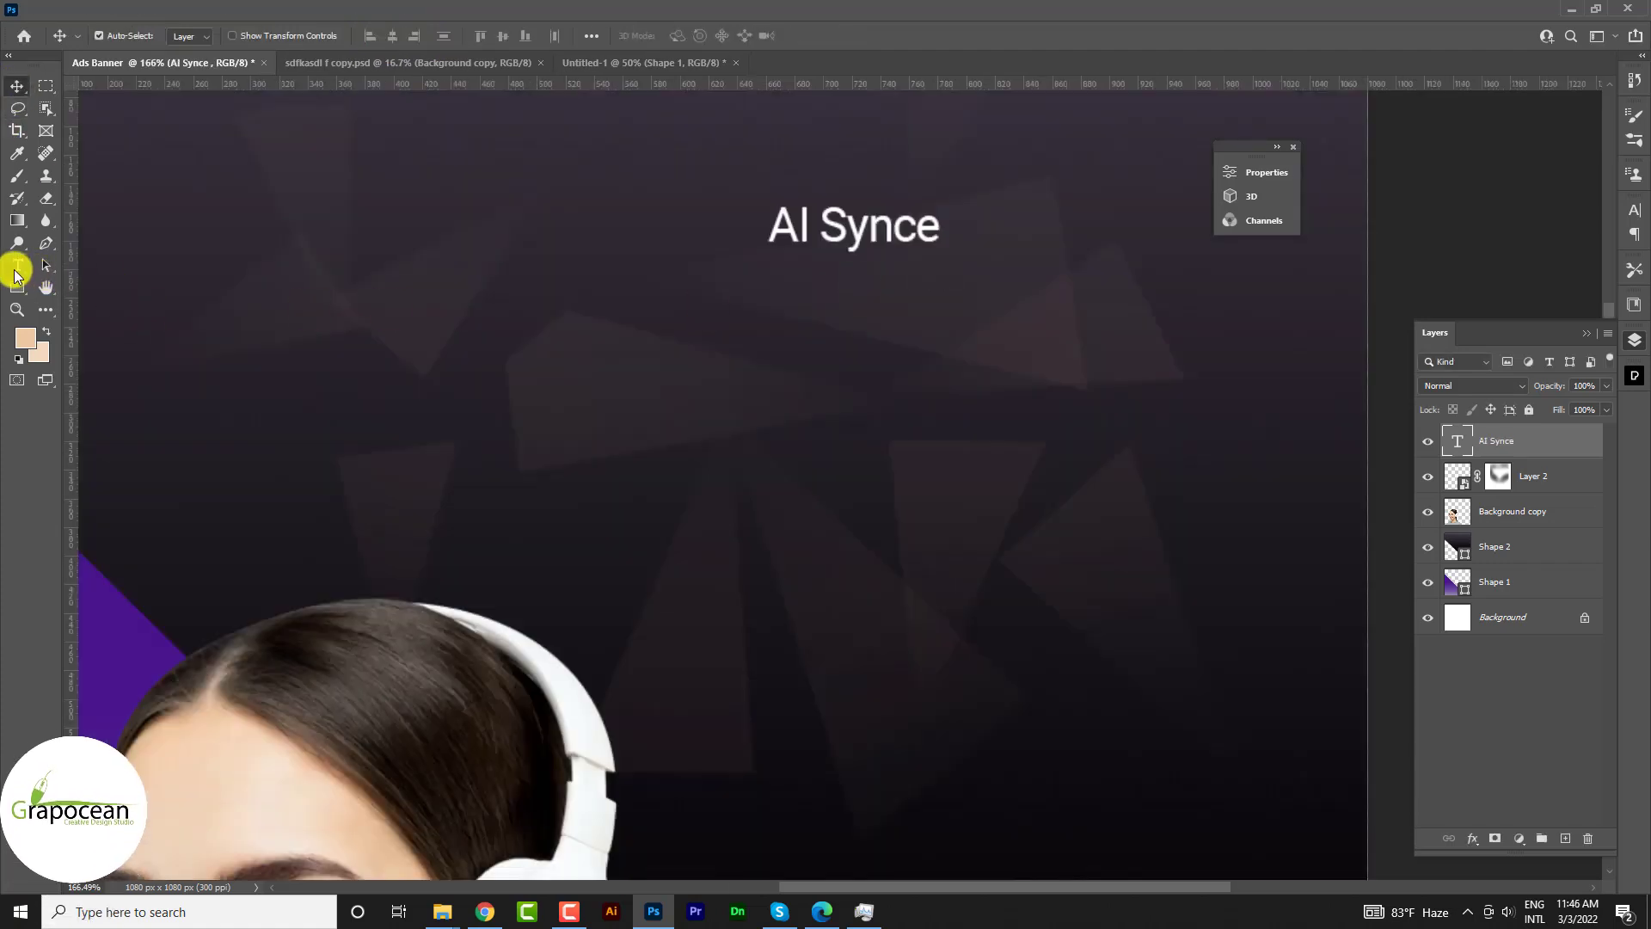
pyautogui.tripleClick(795, 208)
pyautogui.click(693, 34)
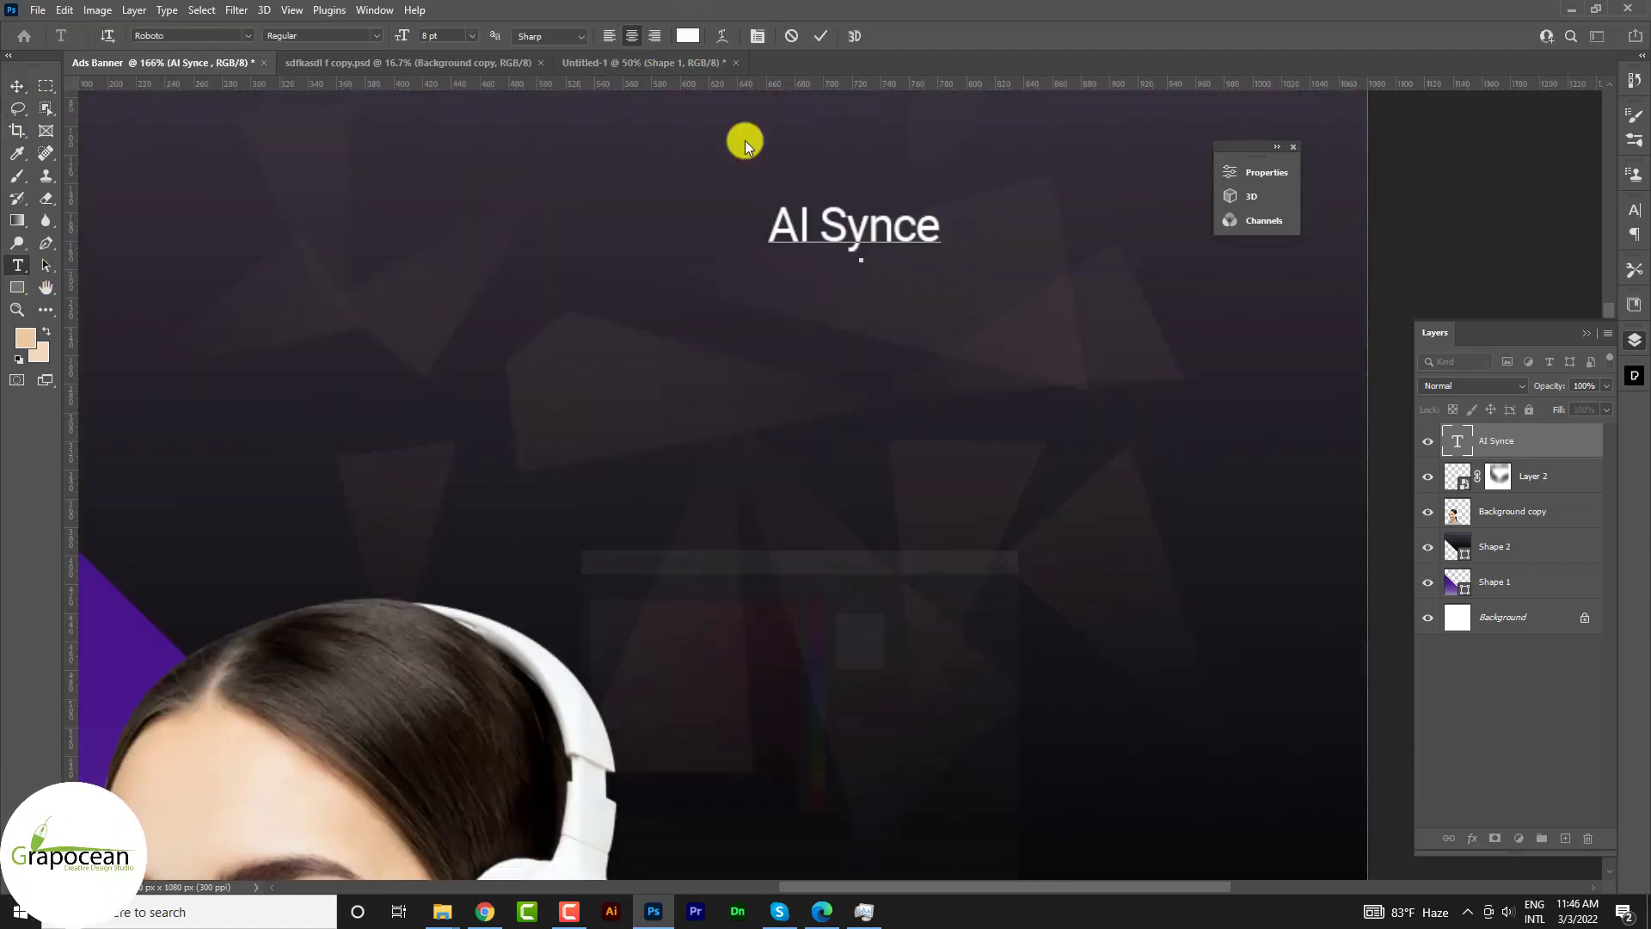
pyautogui.click(586, 612)
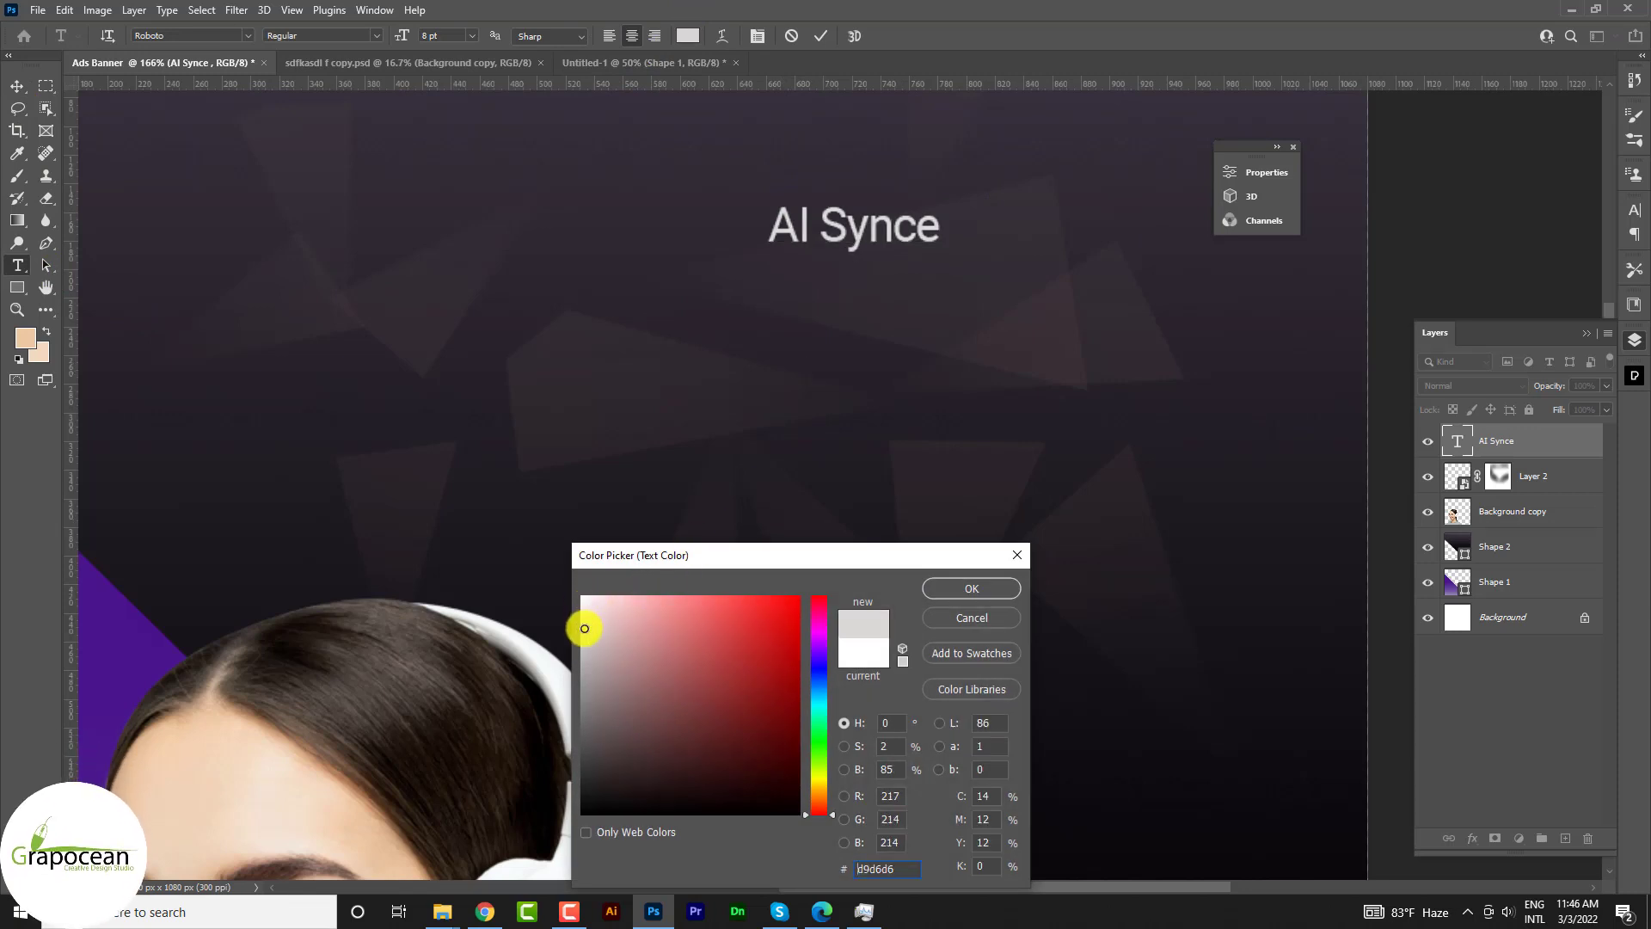
pyautogui.click(972, 588)
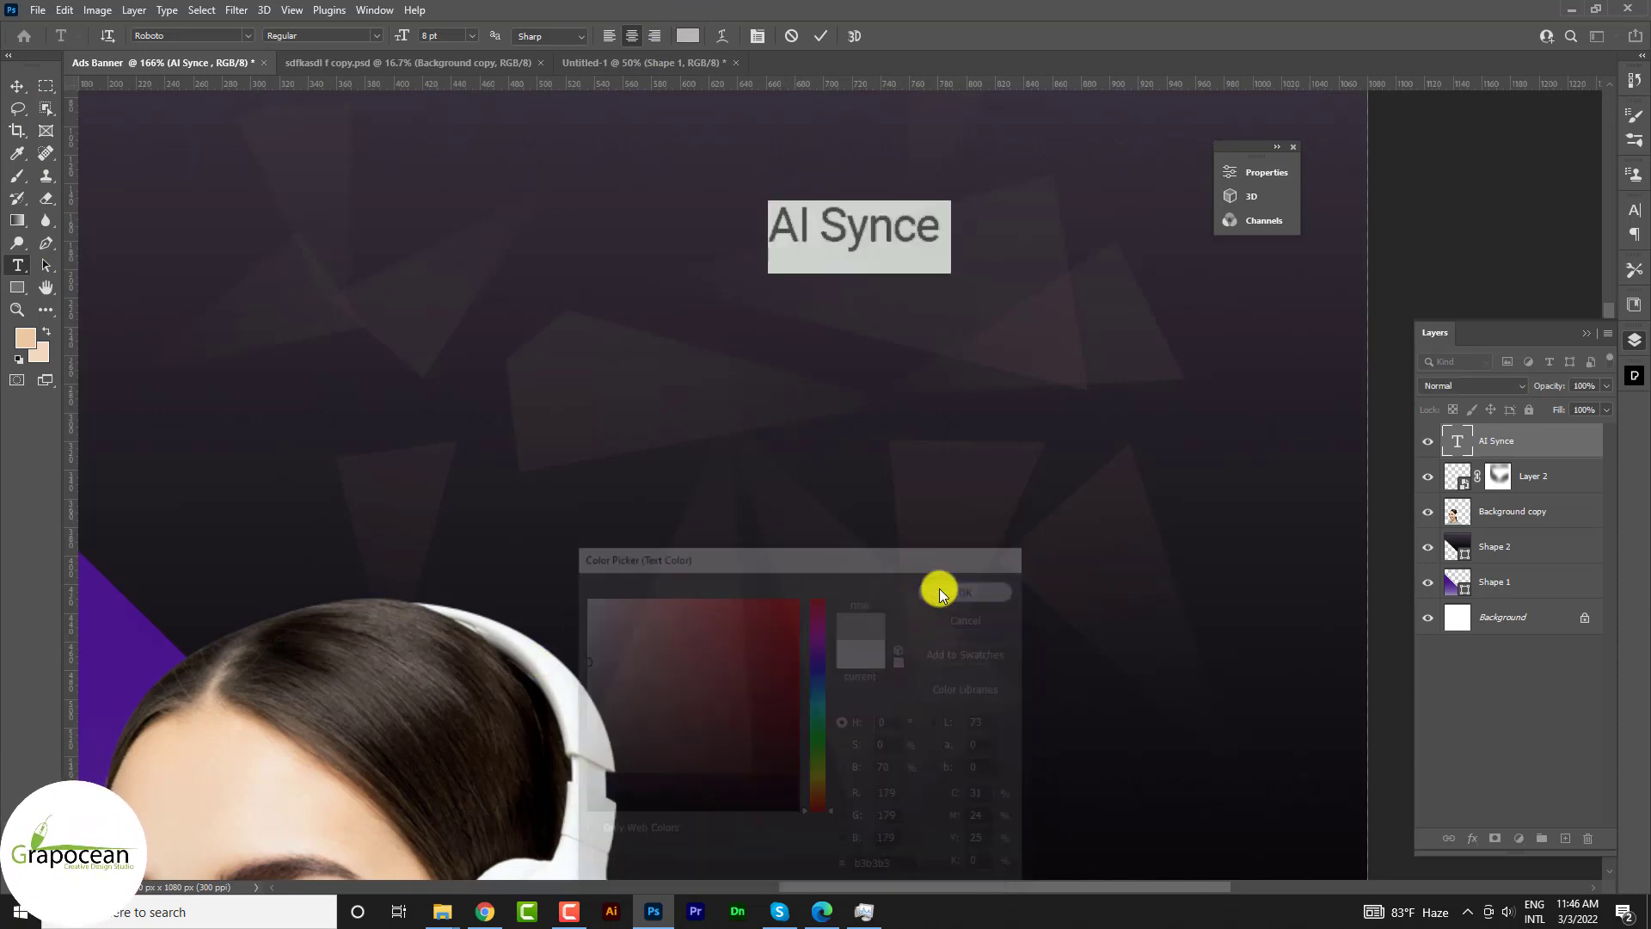
pyautogui.click(17, 86)
pyautogui.hotkey('ctrl', '0')
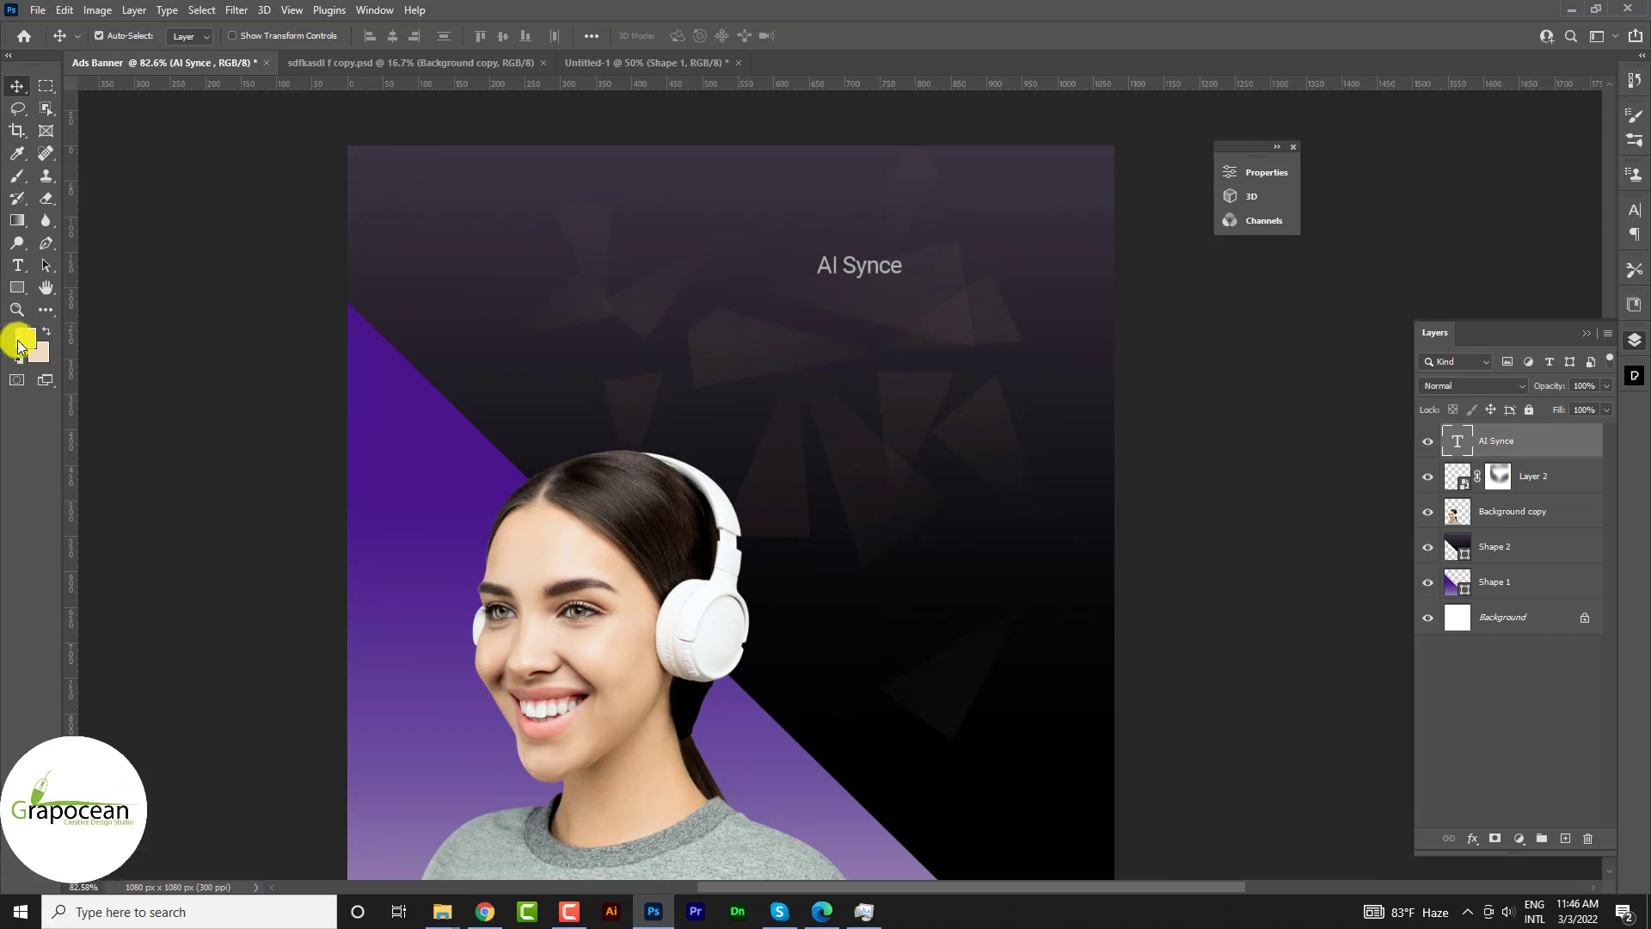
pyautogui.click(17, 265)
pyautogui.scroll(3, 864, 309)
# - Type 'Best Headphone' as a new text line below AI Synce
pyautogui.click(860, 318)
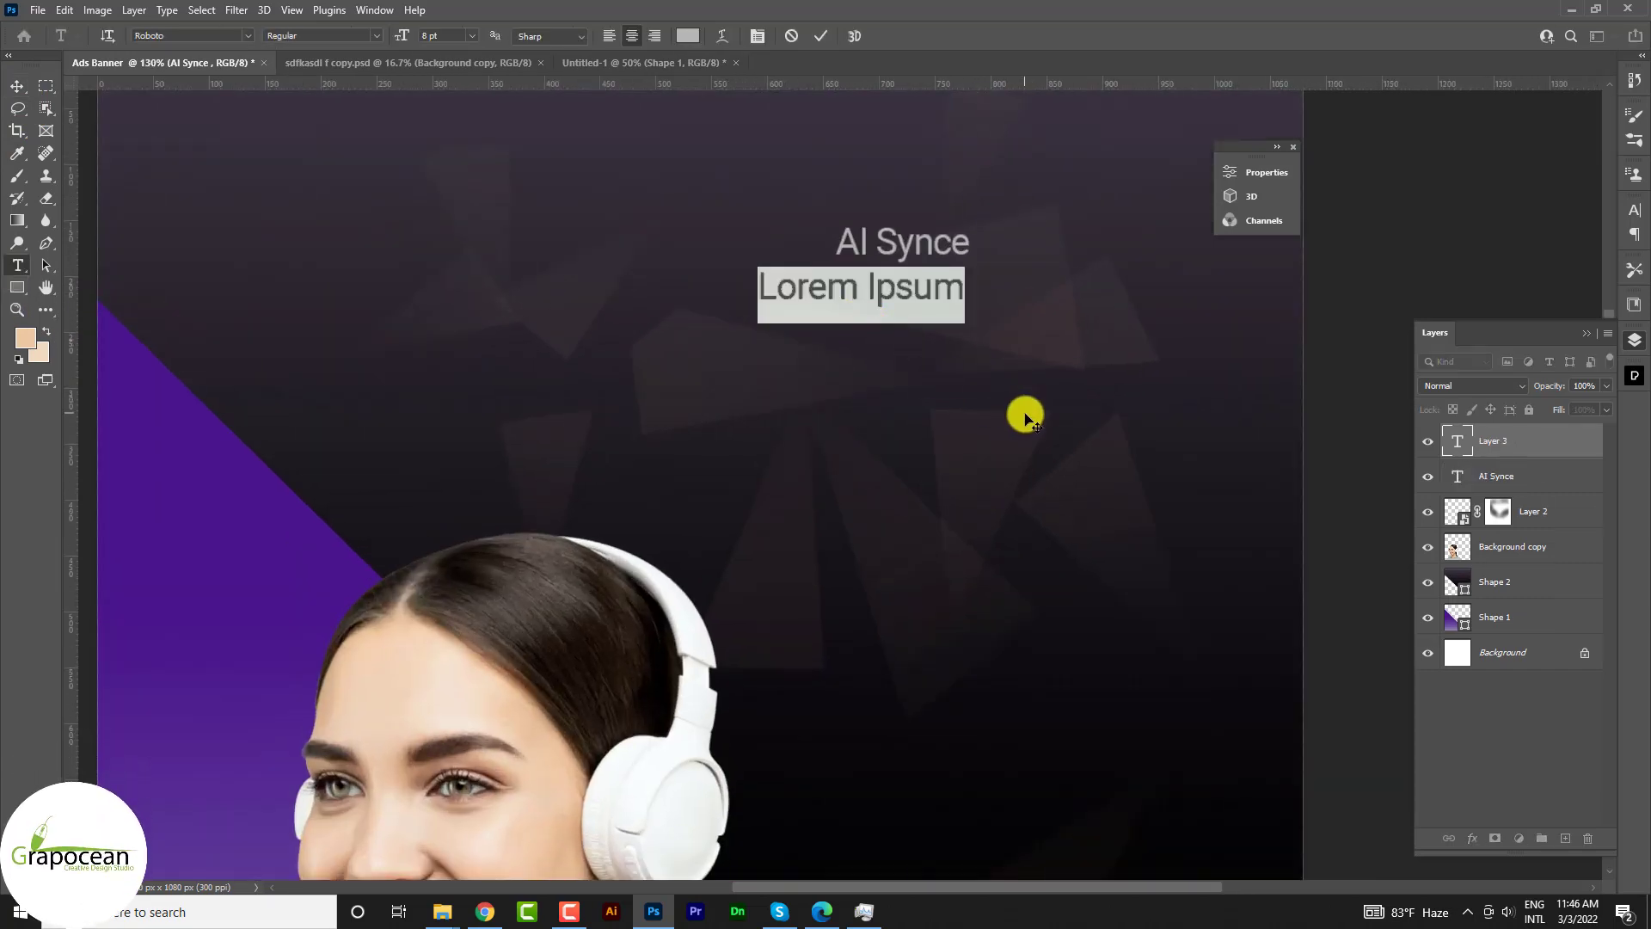
pyautogui.write('Best')
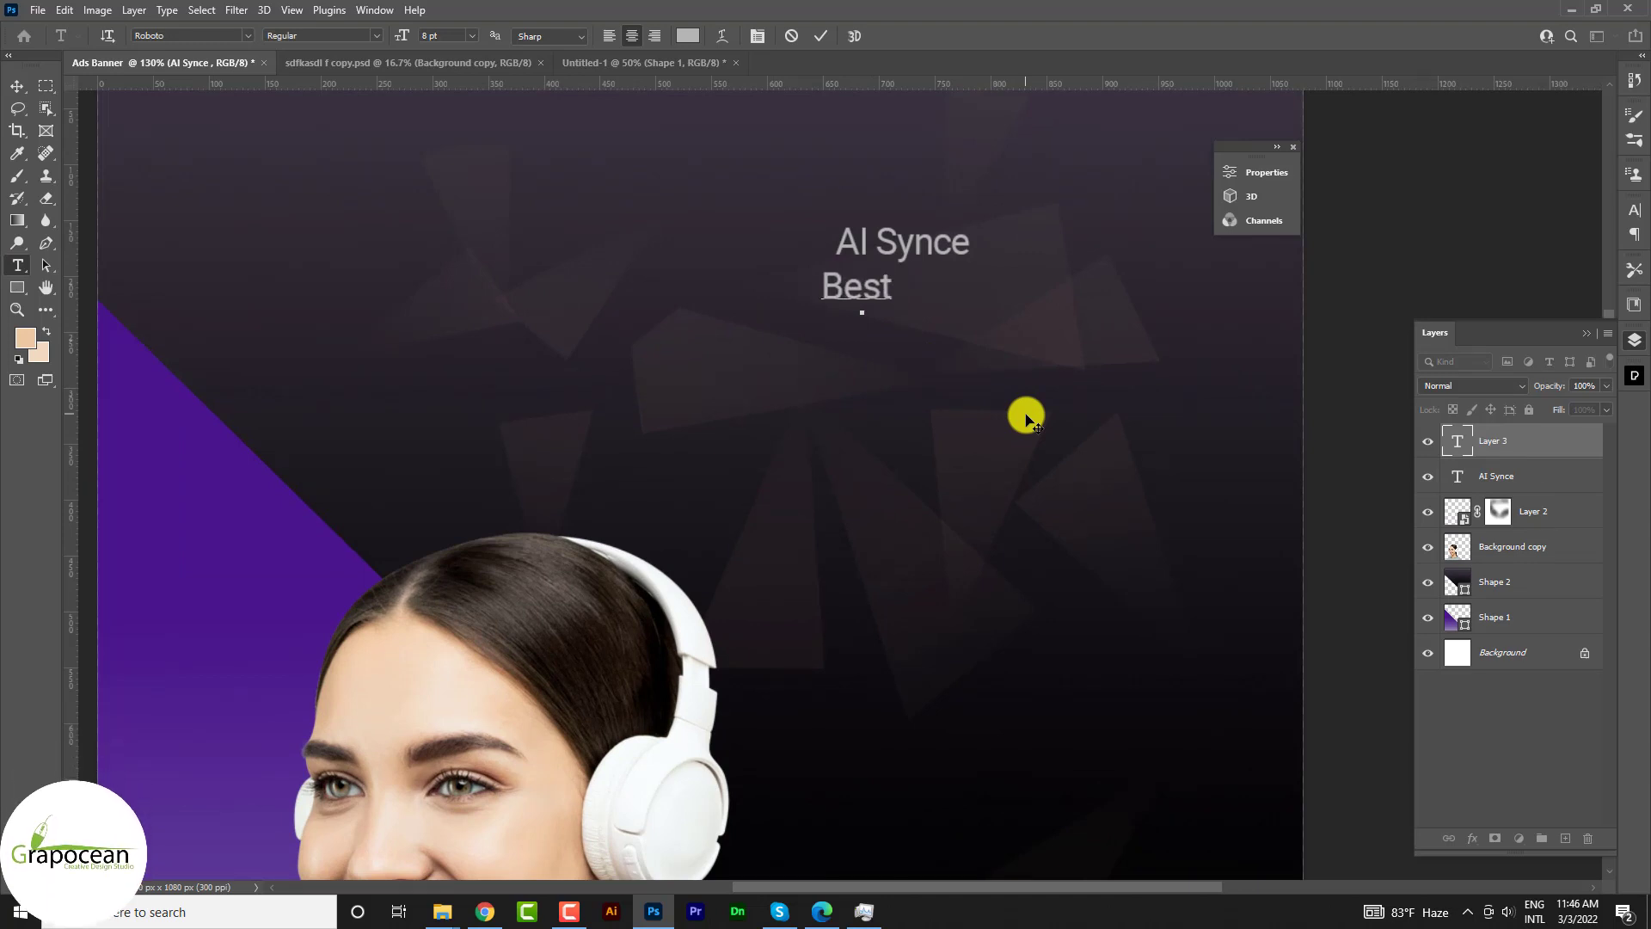
pyautogui.write(' Headphone')
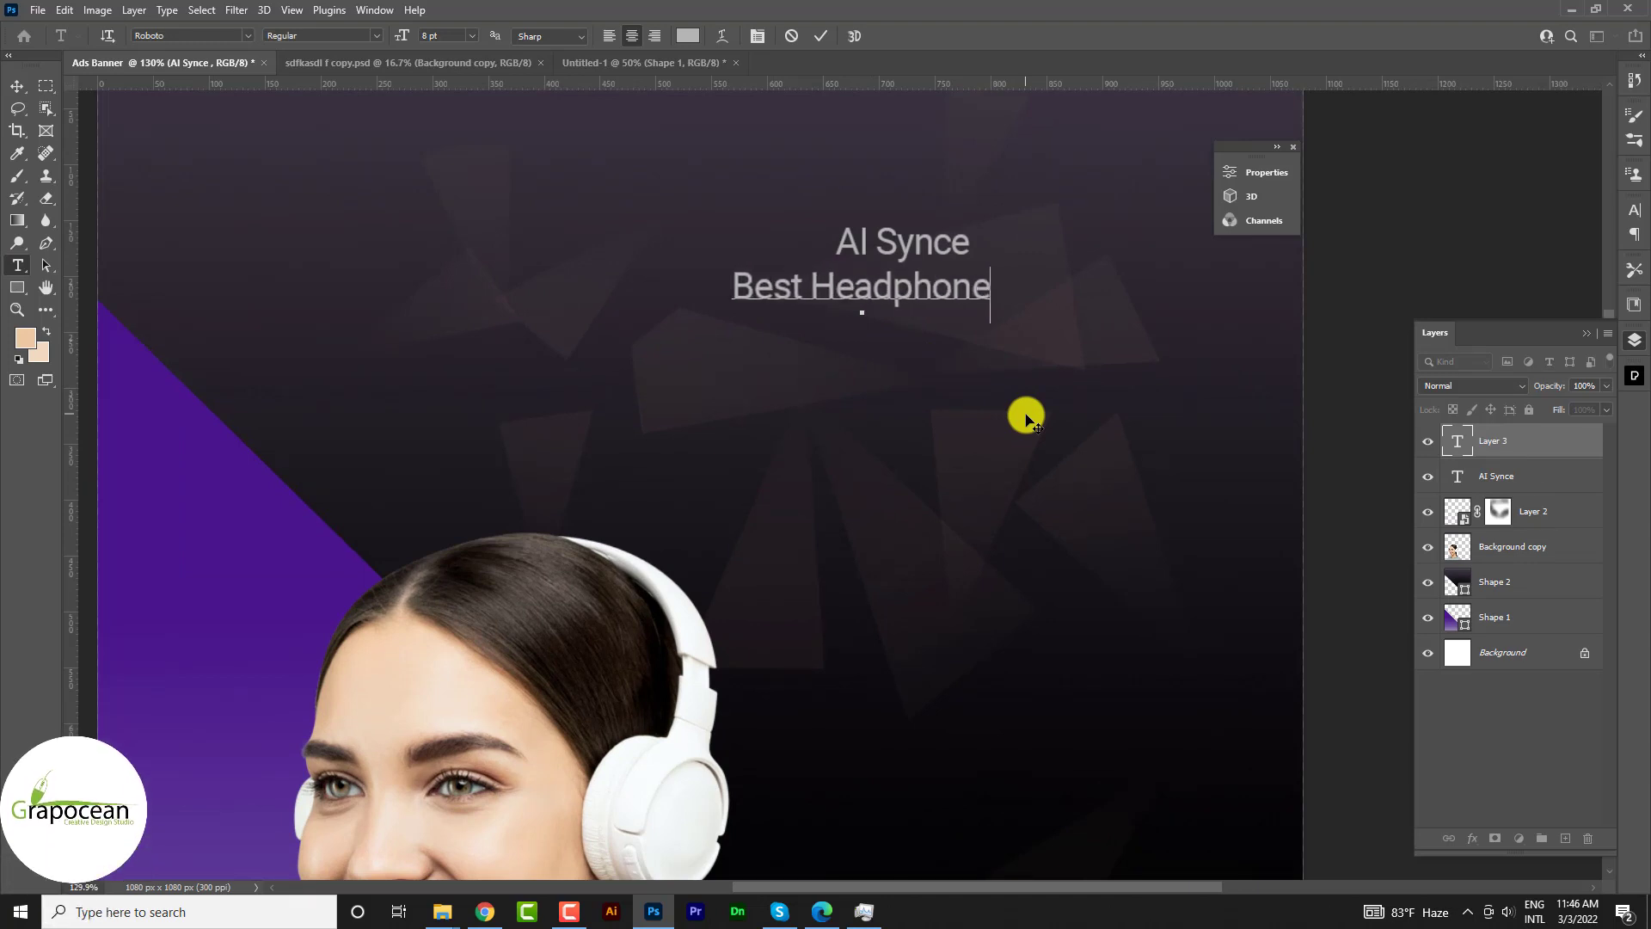
pyautogui.click(17, 86)
pyautogui.hotkey('ctrl', '0')
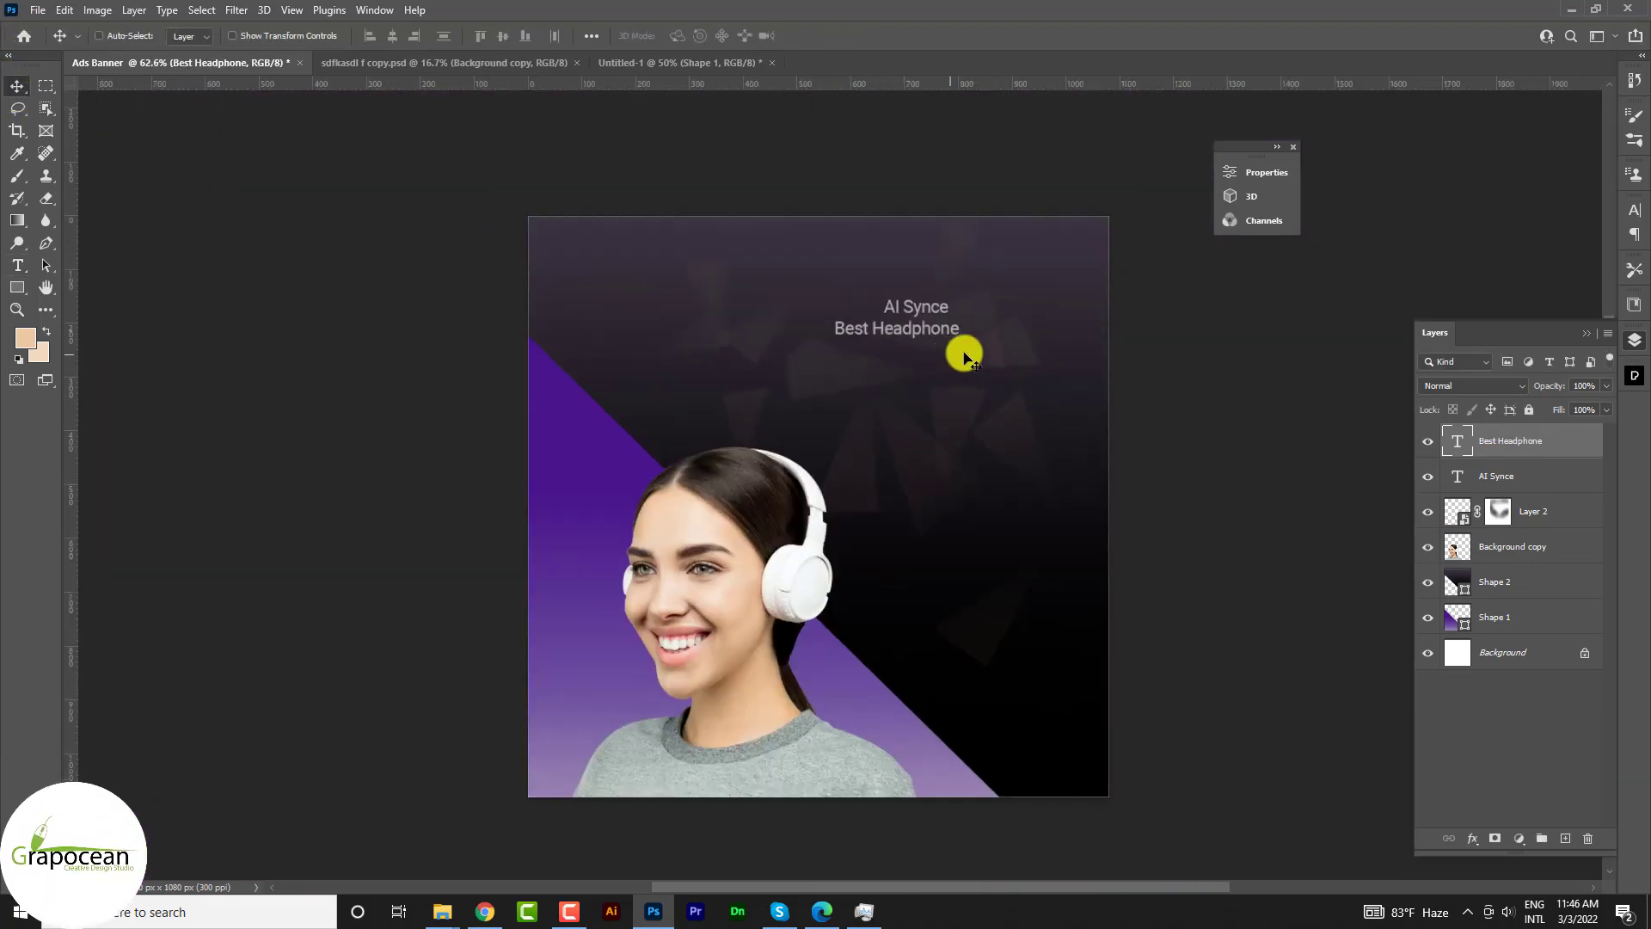
pyautogui.click(17, 265)
pyautogui.scroll(3, 977, 331)
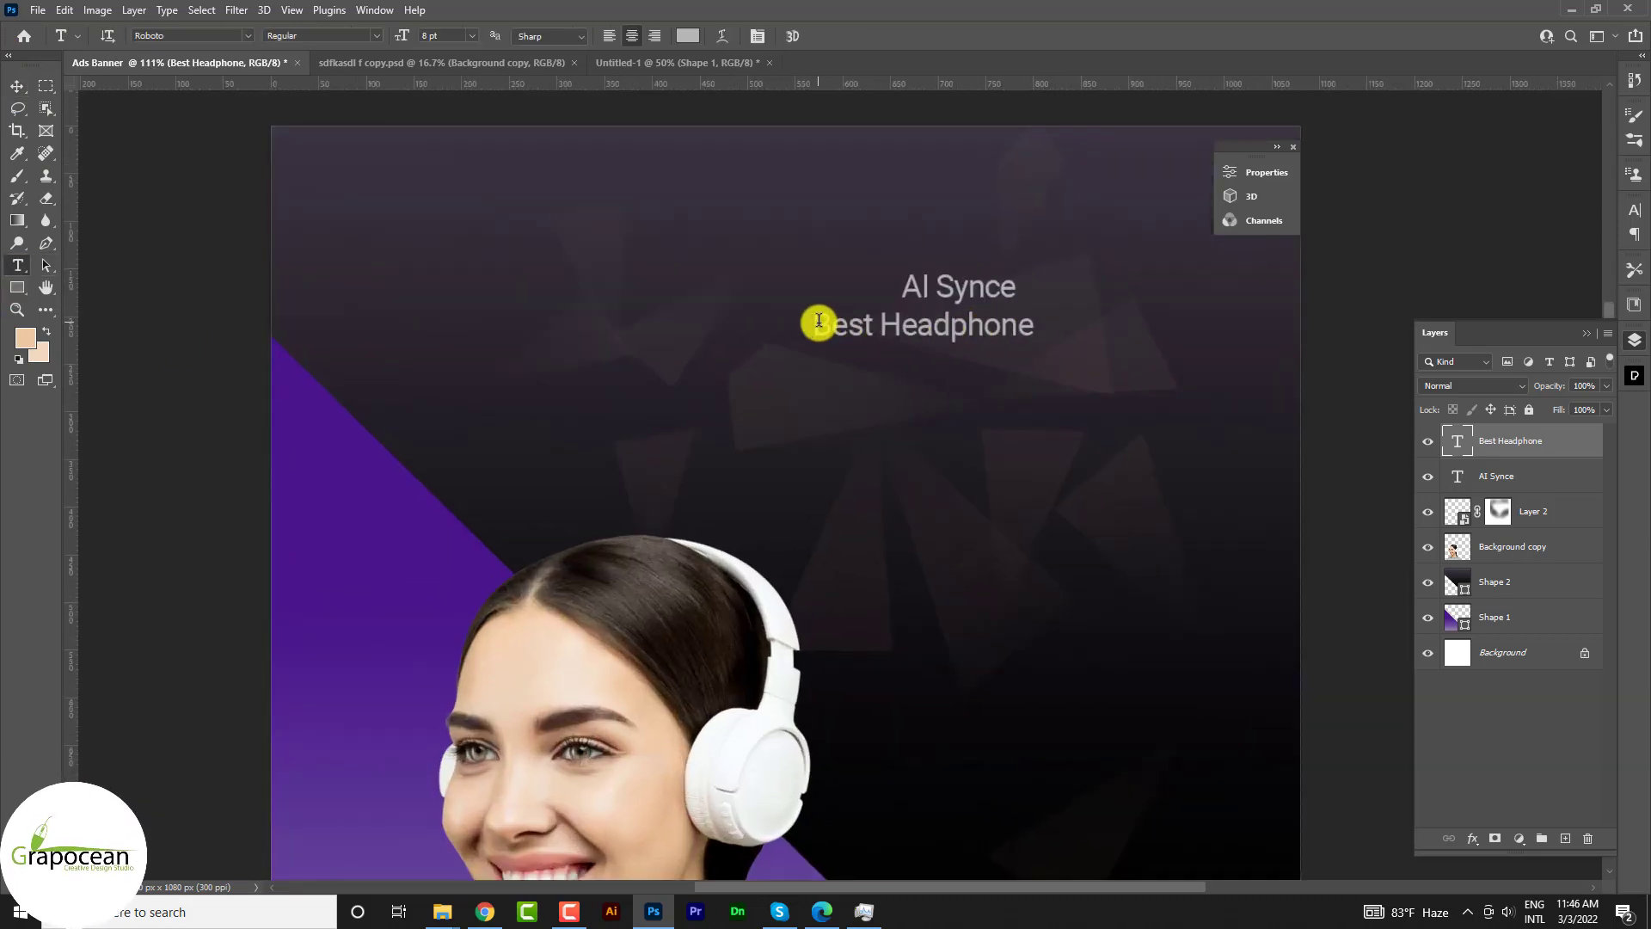
# - Set Best Headphone to Alatsi at 8×1.618, about 12.94 pt
pyautogui.moveTo(815, 325); pyautogui.dragTo(1034, 327)
pyautogui.click(240, 35)
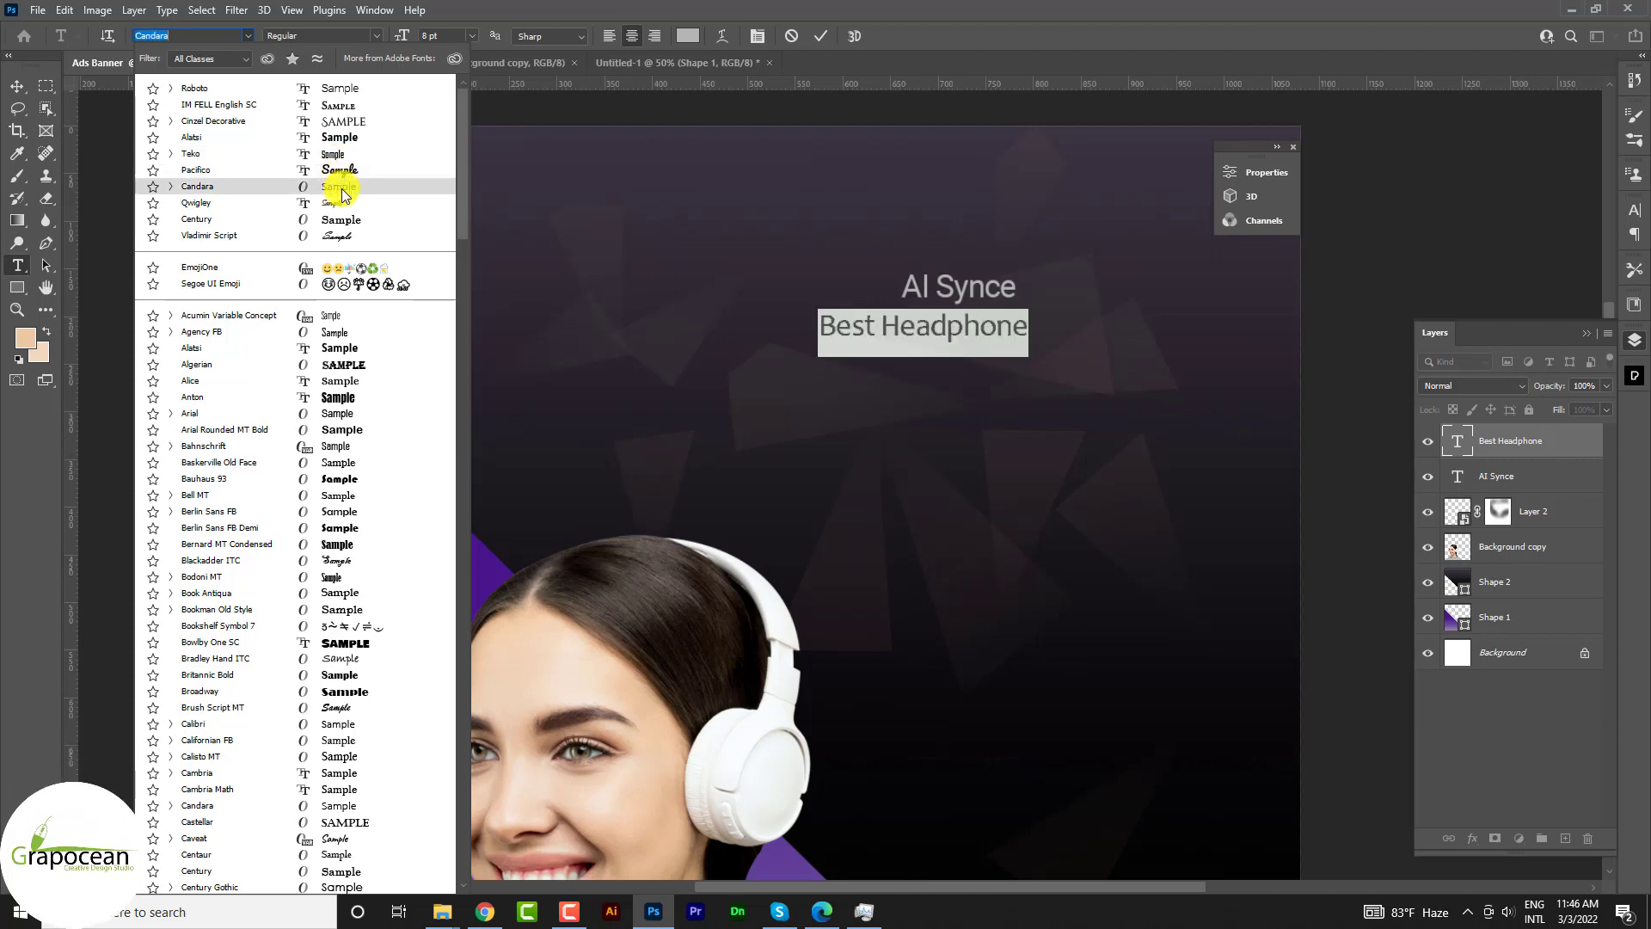
pyautogui.click(344, 134)
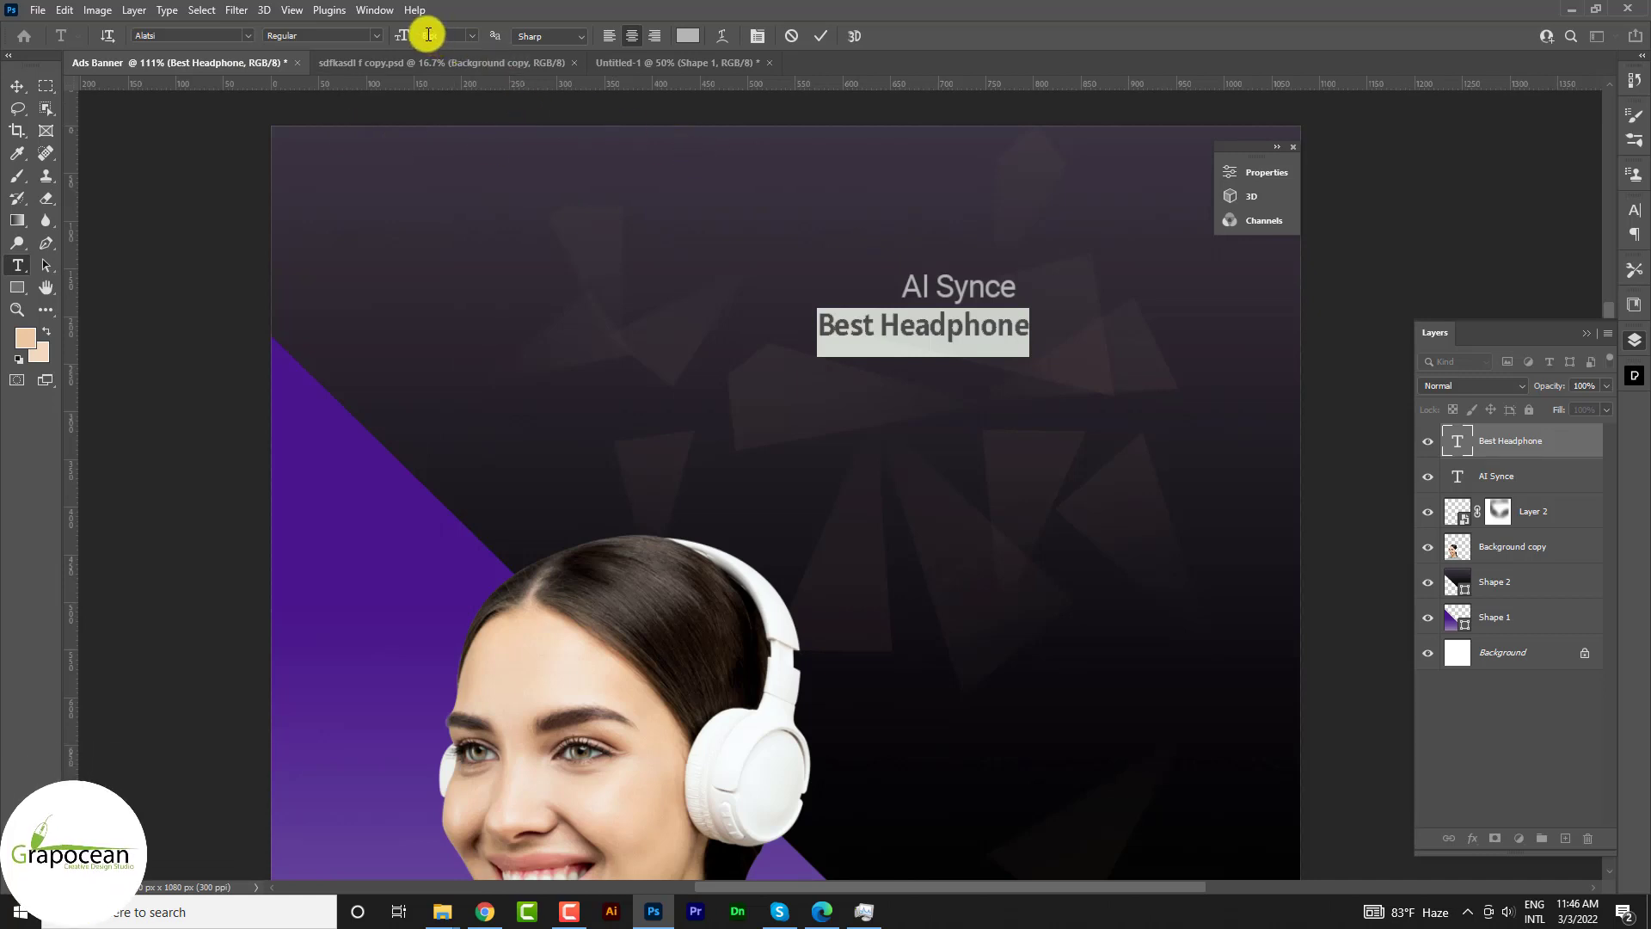
pyautogui.write('8*1')
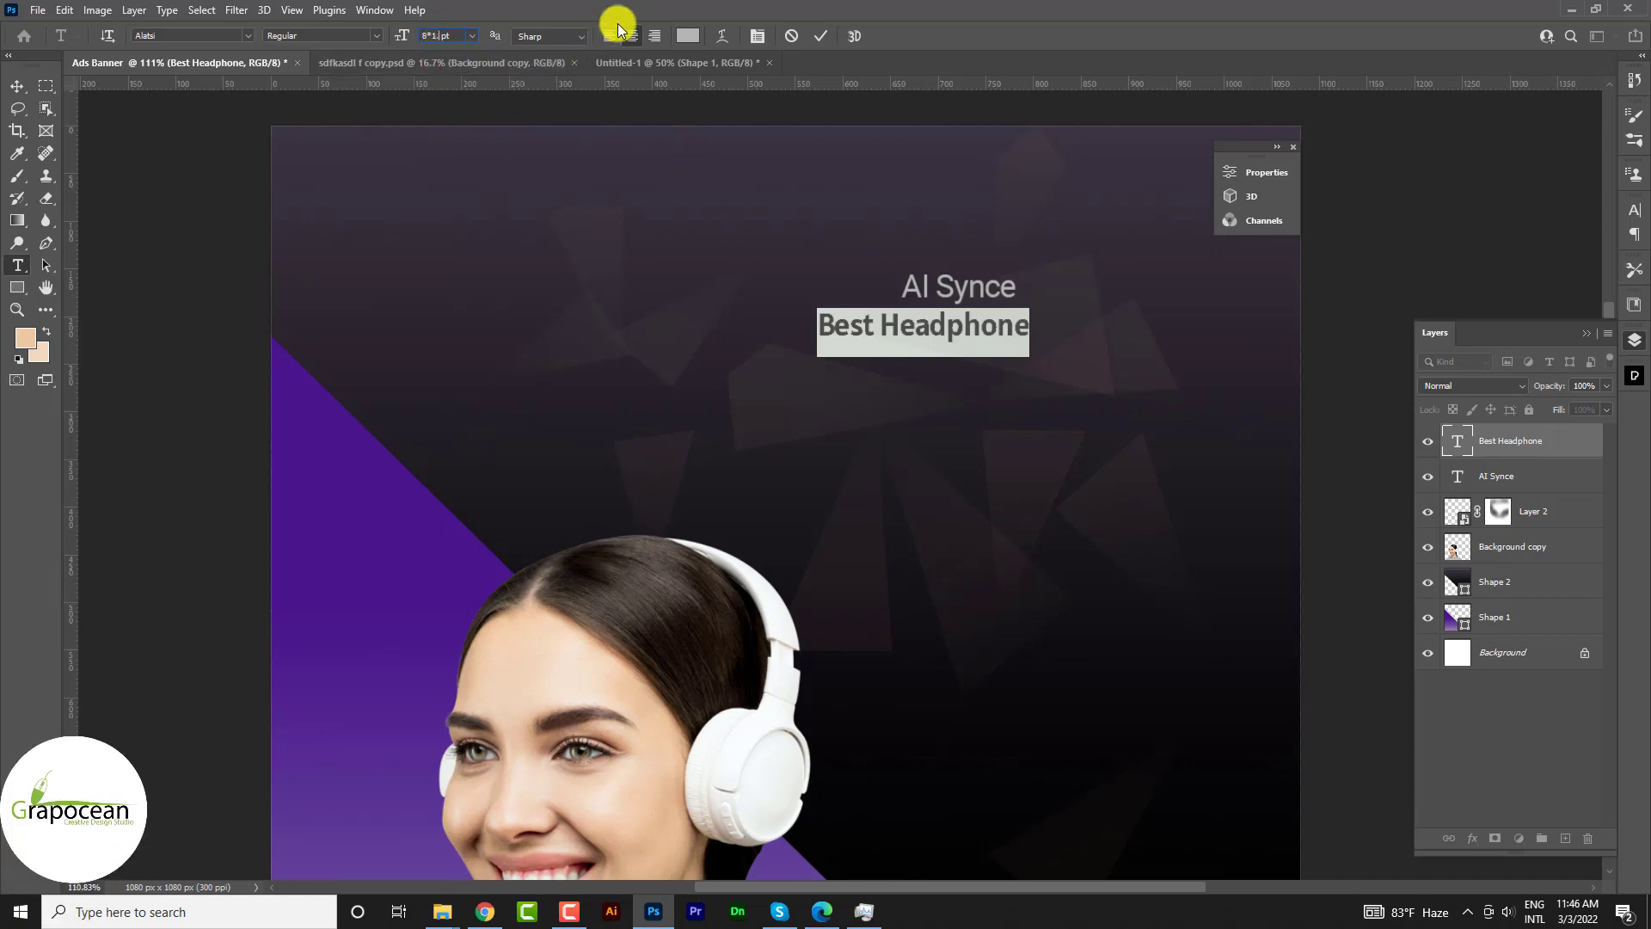
pyautogui.write('.63')
pyautogui.press('BackSpace')
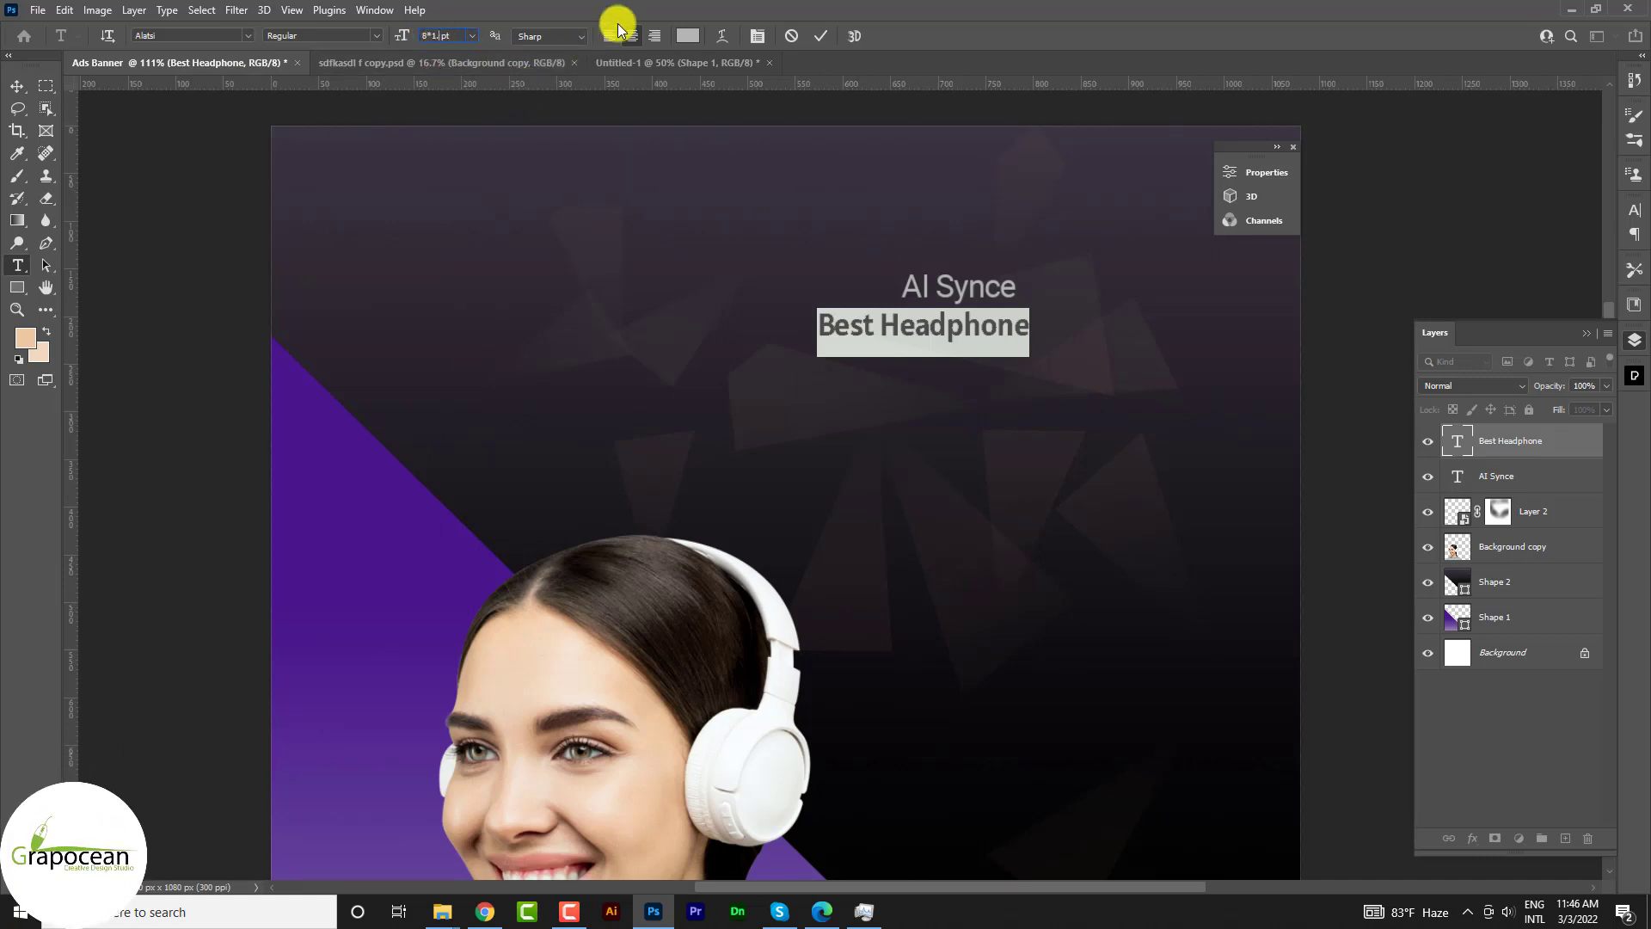
pyautogui.write('18')
pyautogui.press('Return')
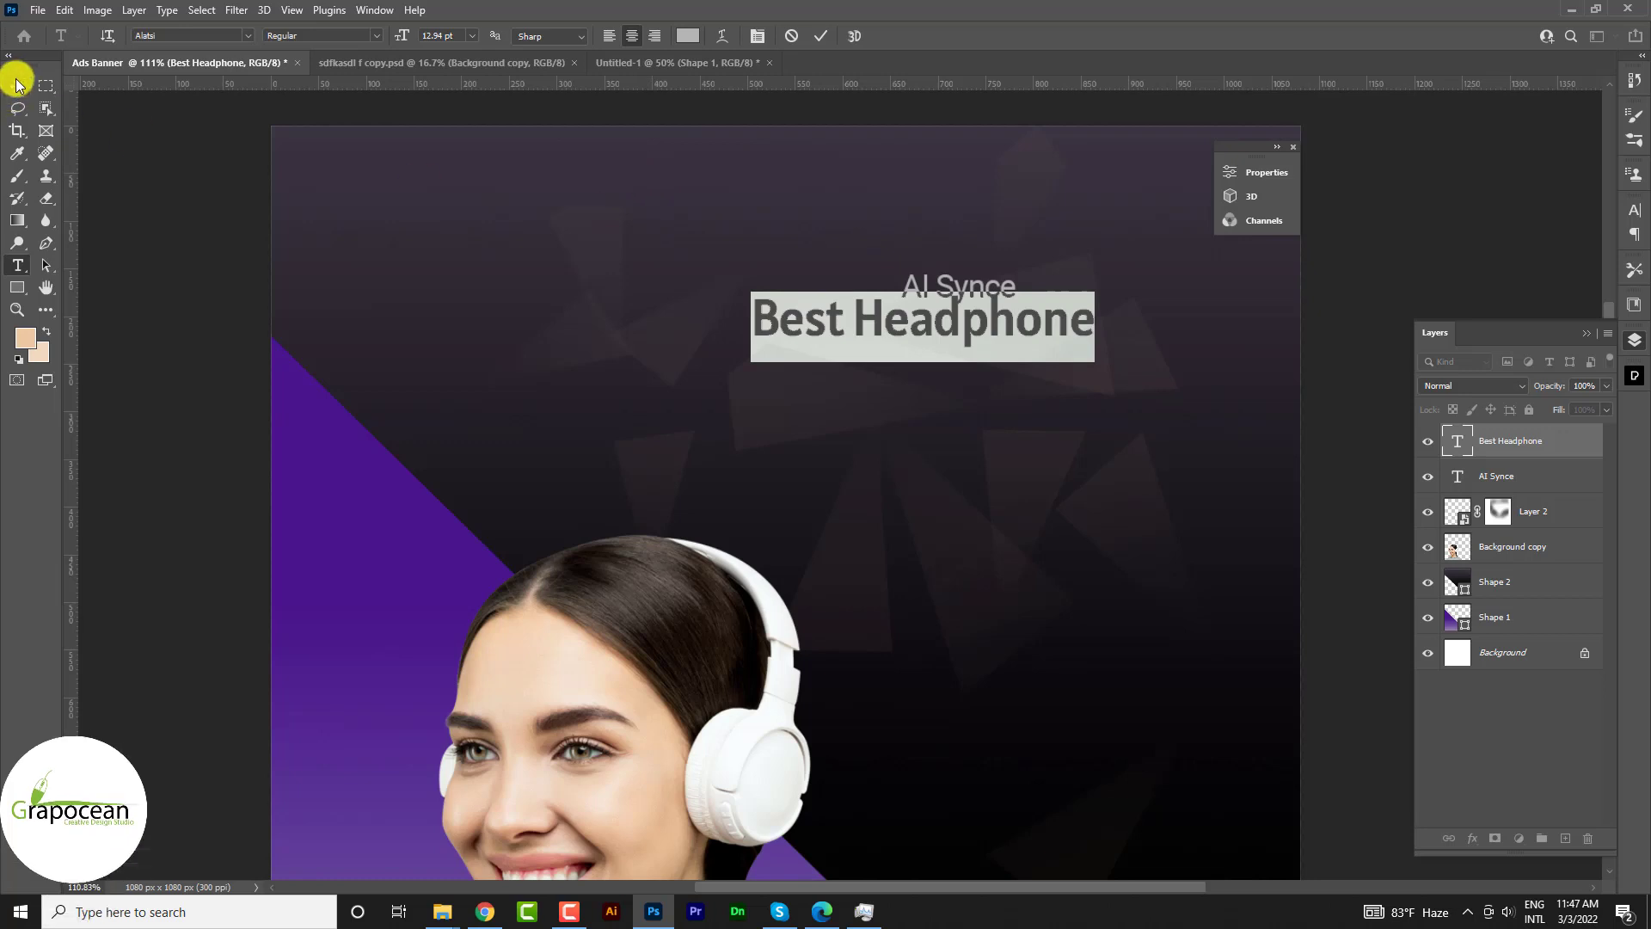
pyautogui.hotkey('ctrl', 'Return')
# - Position Best Headphone directly under AI Synce
pyautogui.press('v')
pyautogui.scroll(2, 914, 295)
pyautogui.moveTo(936, 327)
pyautogui.mouseDown()
pyautogui.moveTo(940, 363)
pyautogui.moveTo(855, 343)
pyautogui.mouseUp()
pyautogui.scroll(-3, 950, 394)
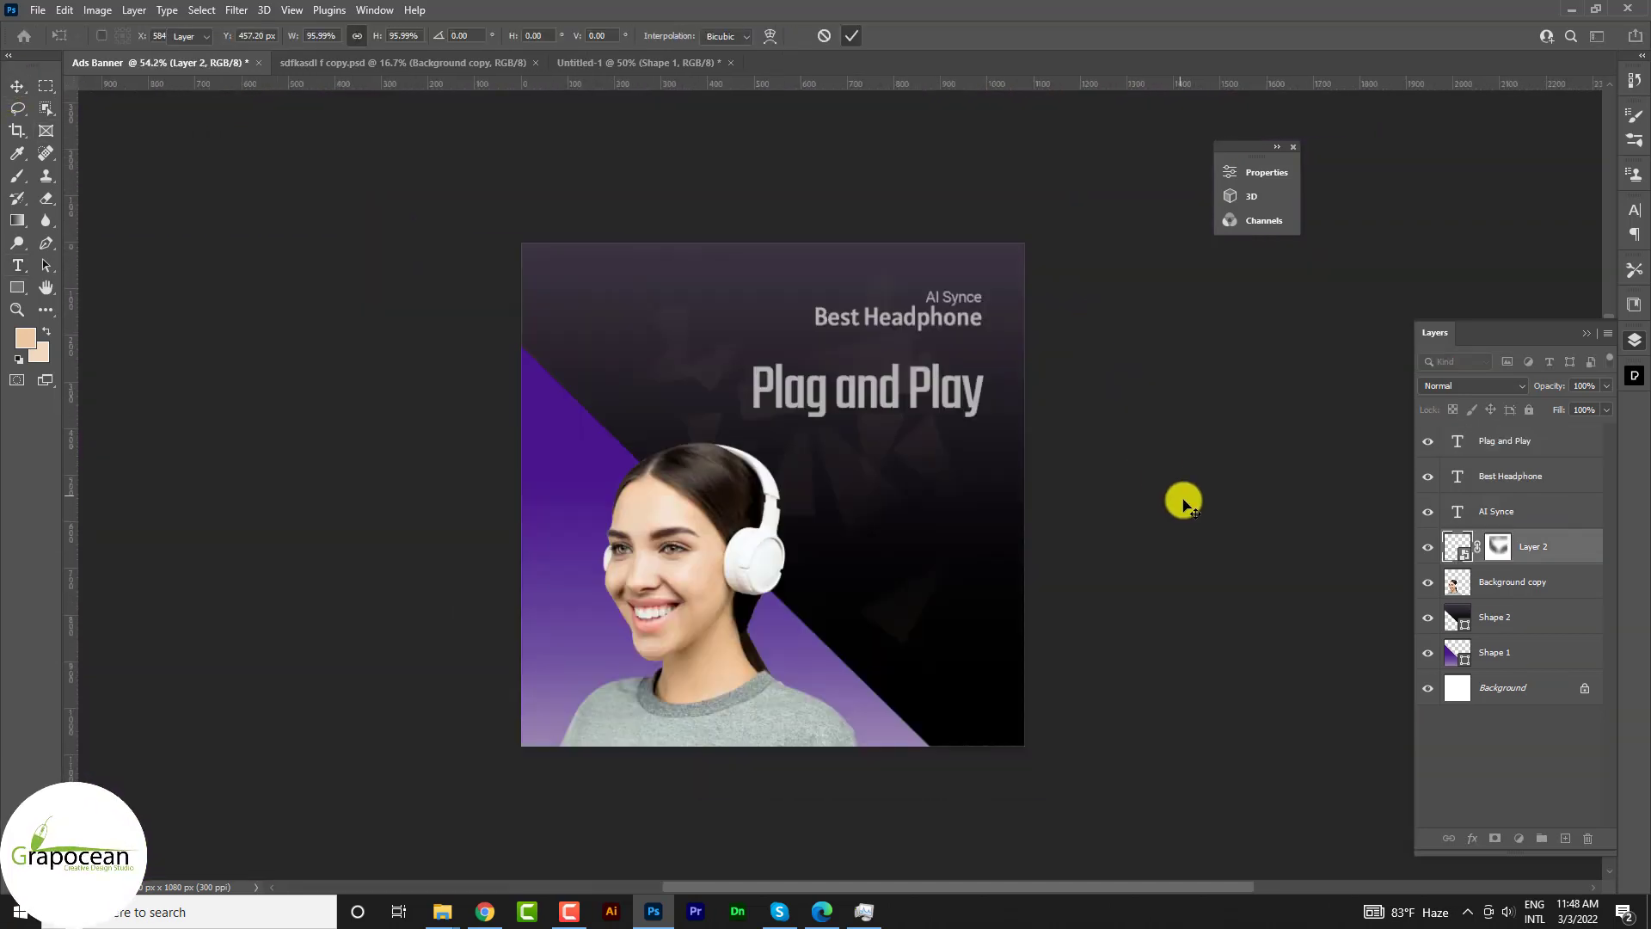
# - Colour Plag and Play with peach sampled from the model's skin, then nudge it right
pyautogui.click(1498, 547)
pyautogui.click(17, 175)
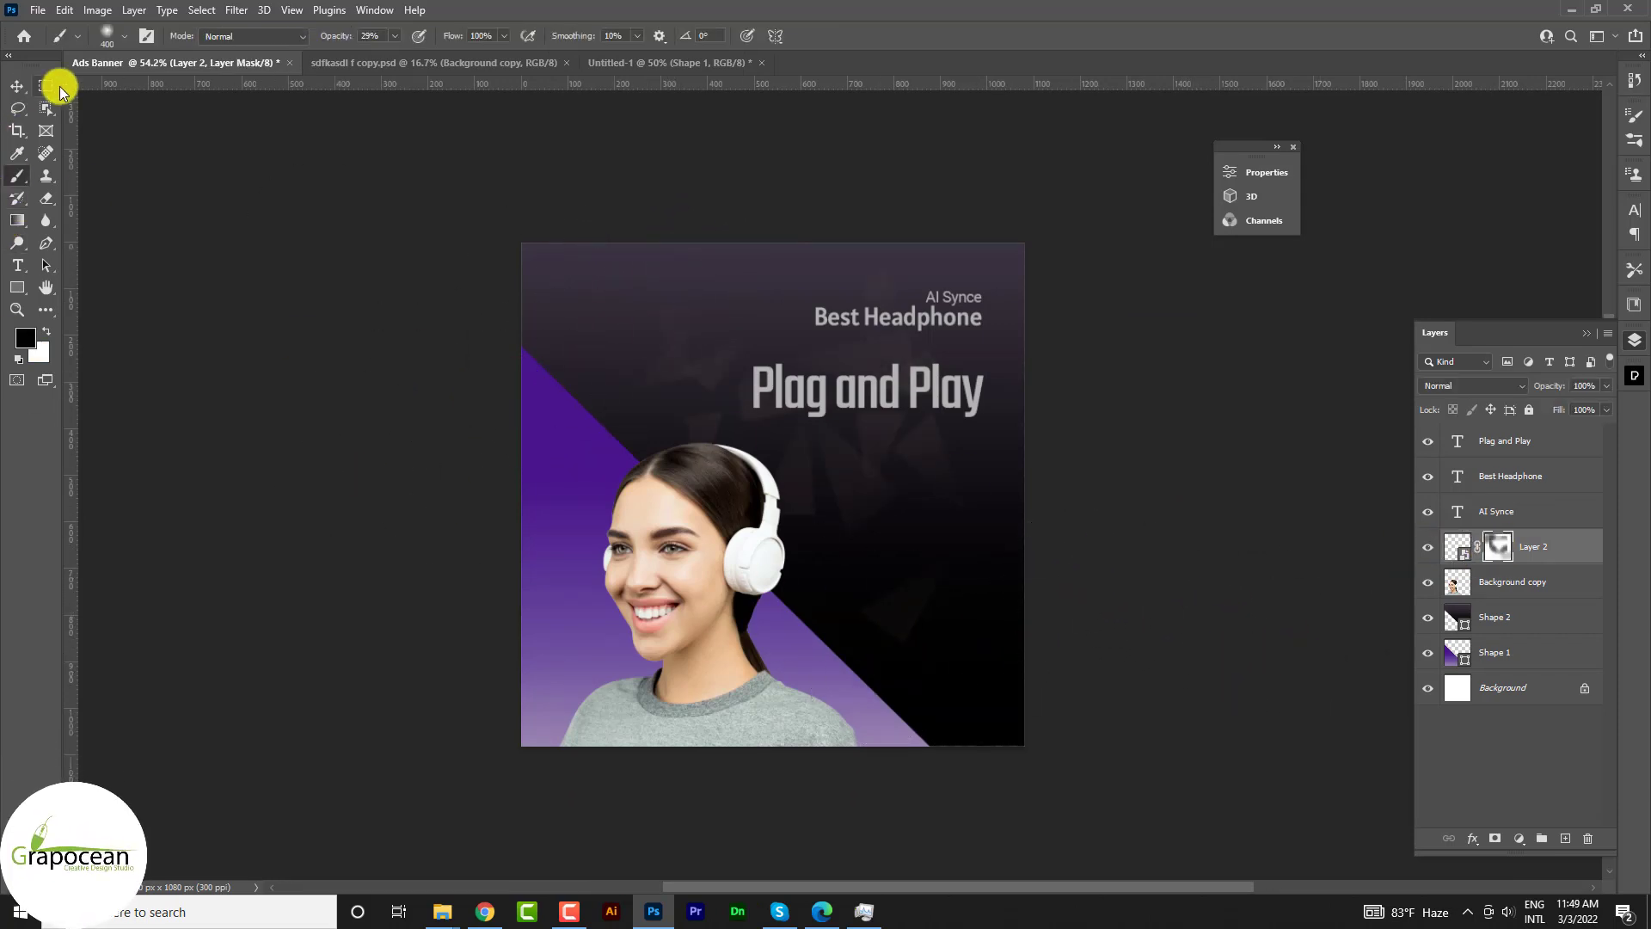
pyautogui.click(18, 265)
pyautogui.moveTo(752, 387); pyautogui.dragTo(1069, 405)
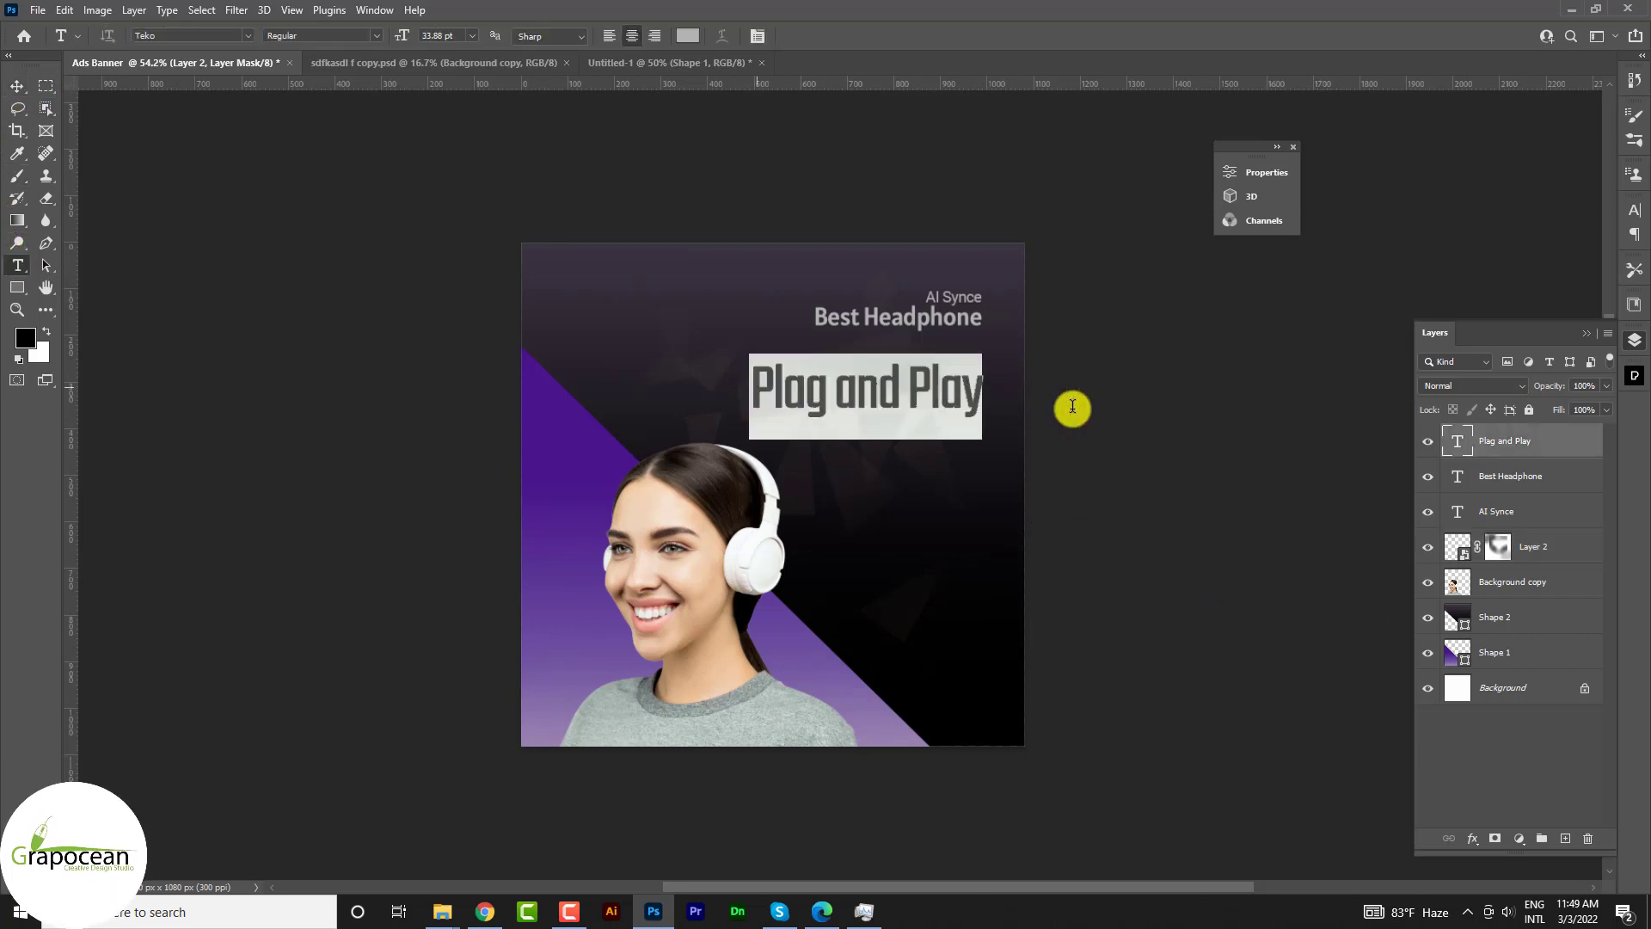
pyautogui.click(690, 38)
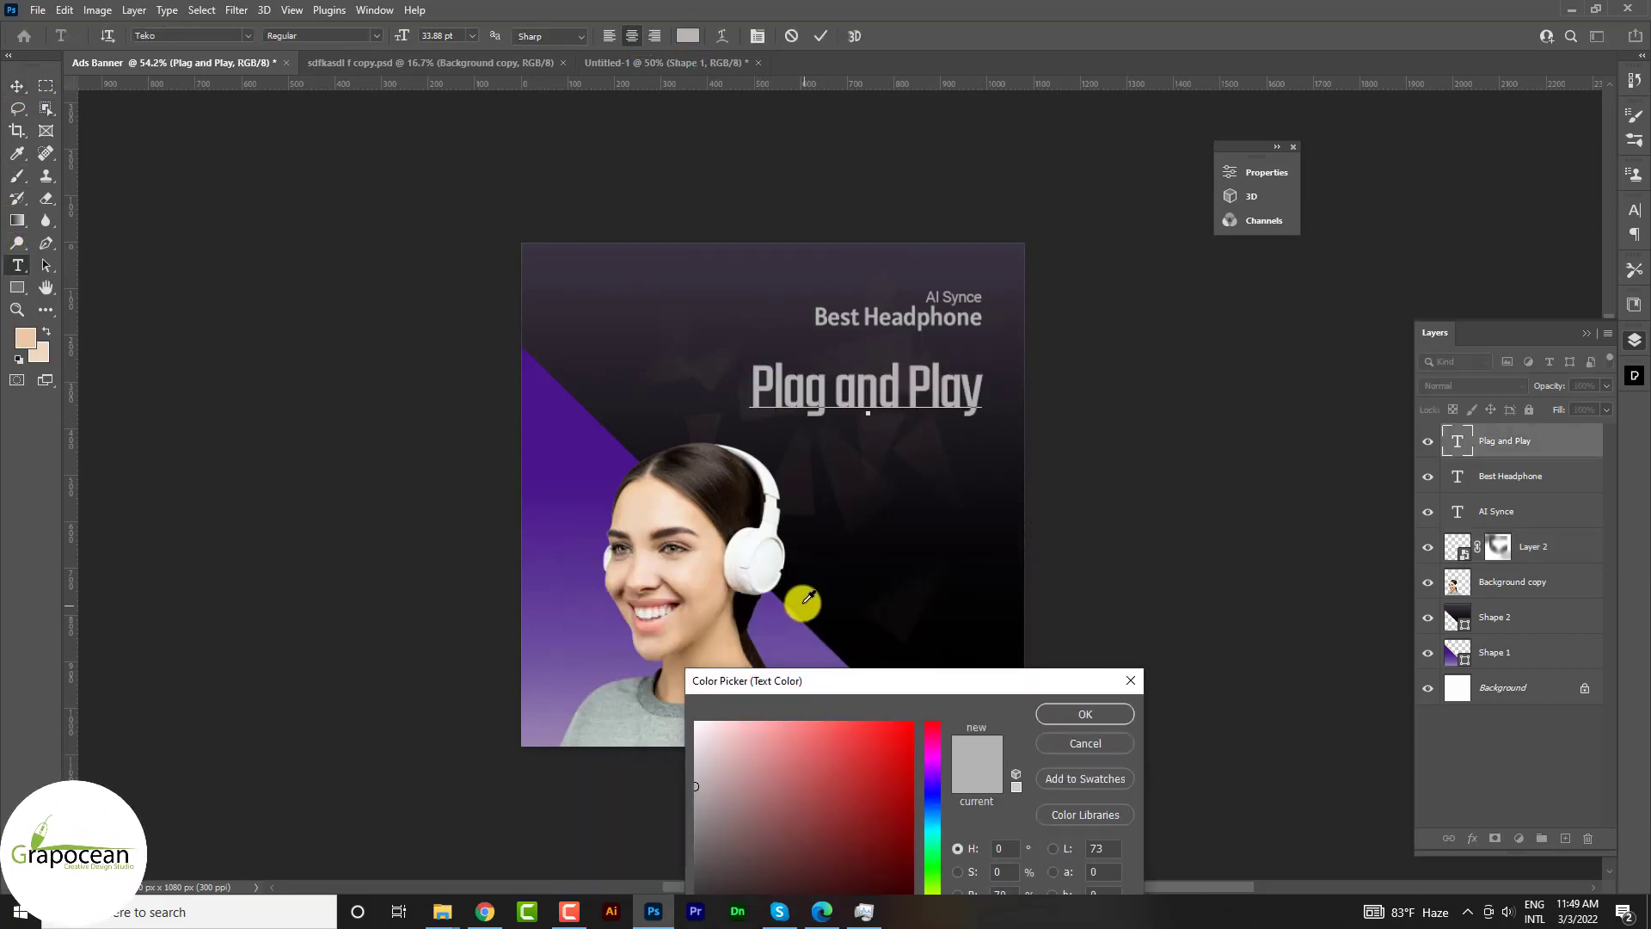
pyautogui.moveTo(713, 567); pyautogui.dragTo(729, 568)
pyautogui.click(1081, 712)
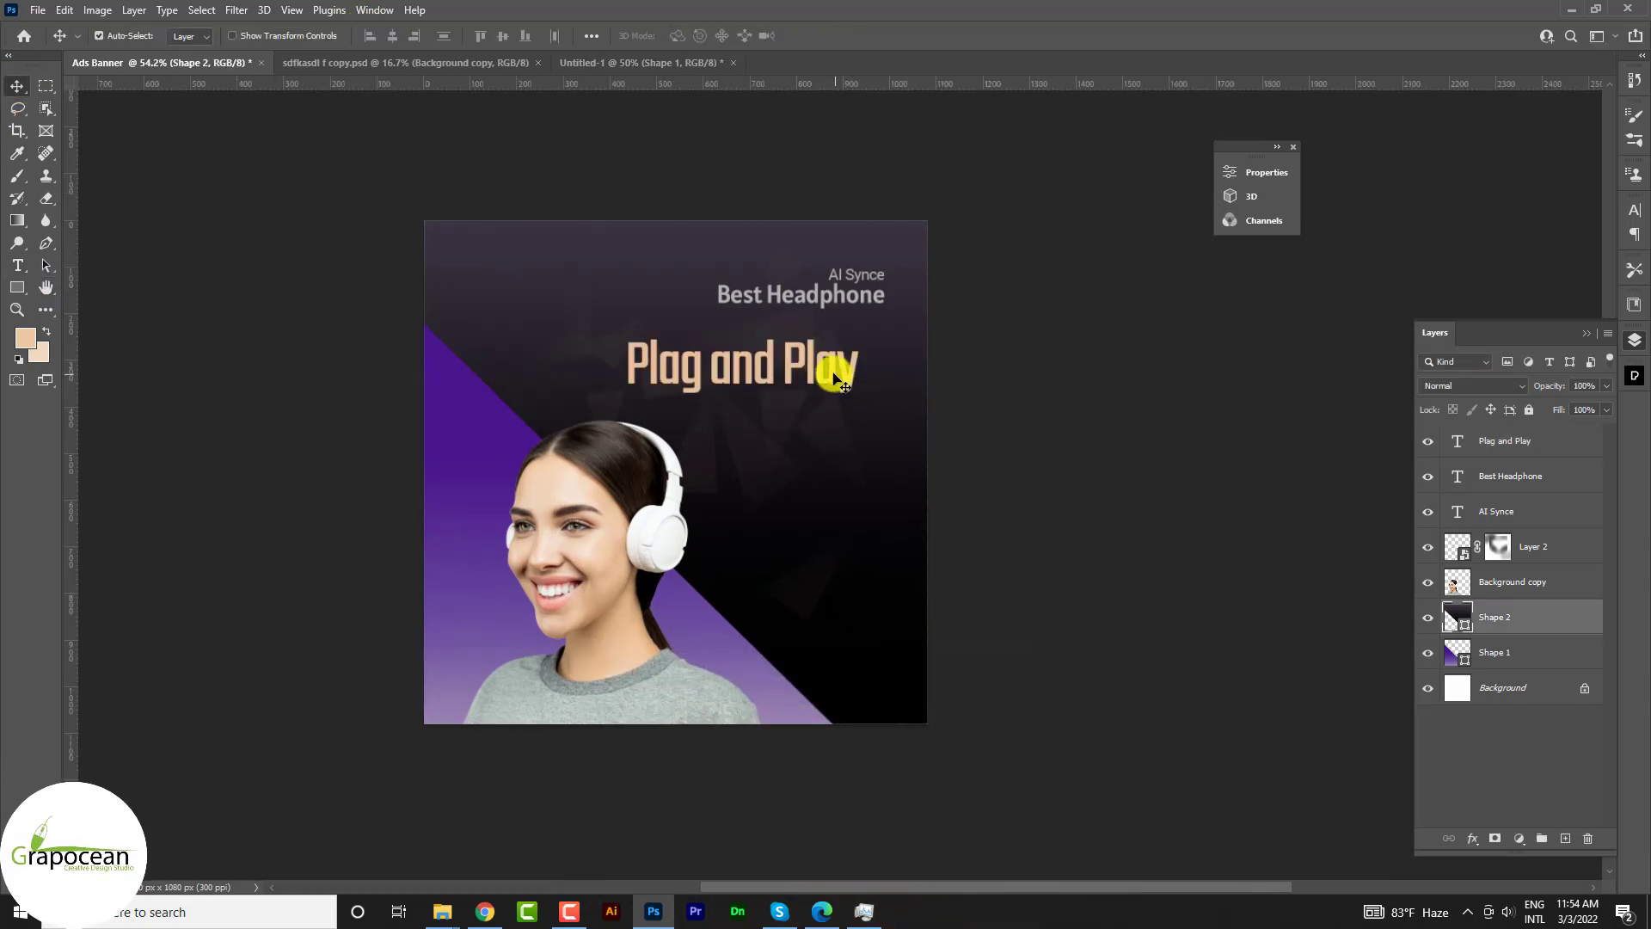
pyautogui.moveTo(834, 379); pyautogui.dragTo(862, 378)
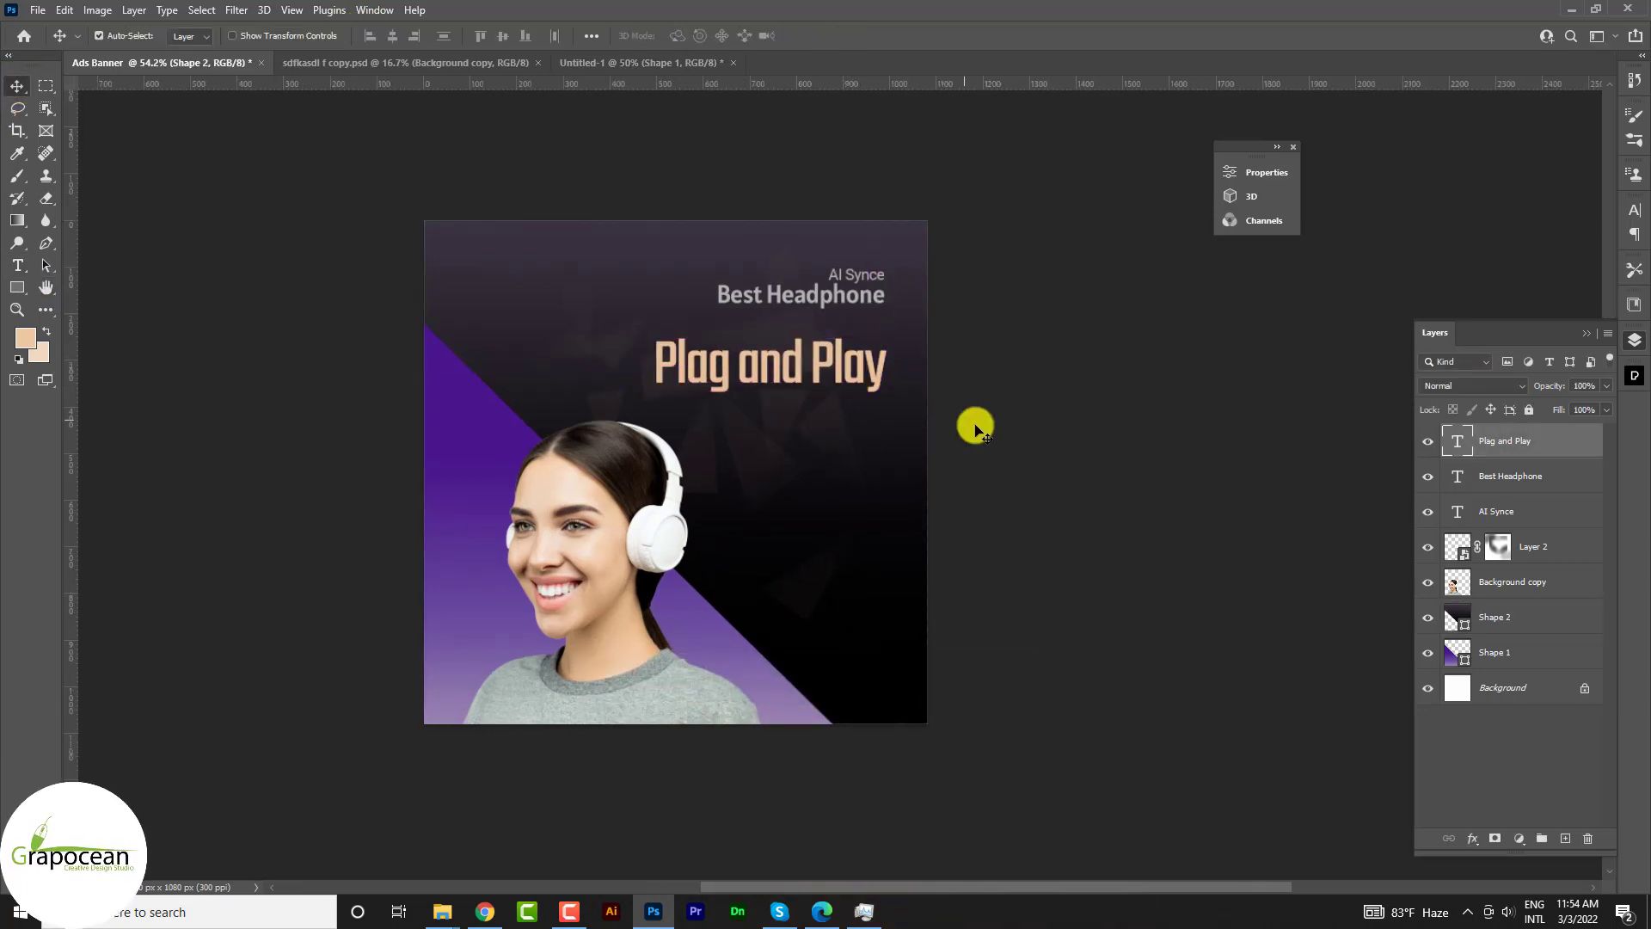
# - Open the speed, bluetooth_audio, lyrics and graphic_eq SVG icon files together
pyautogui.click(38, 9)
pyautogui.click(53, 49)
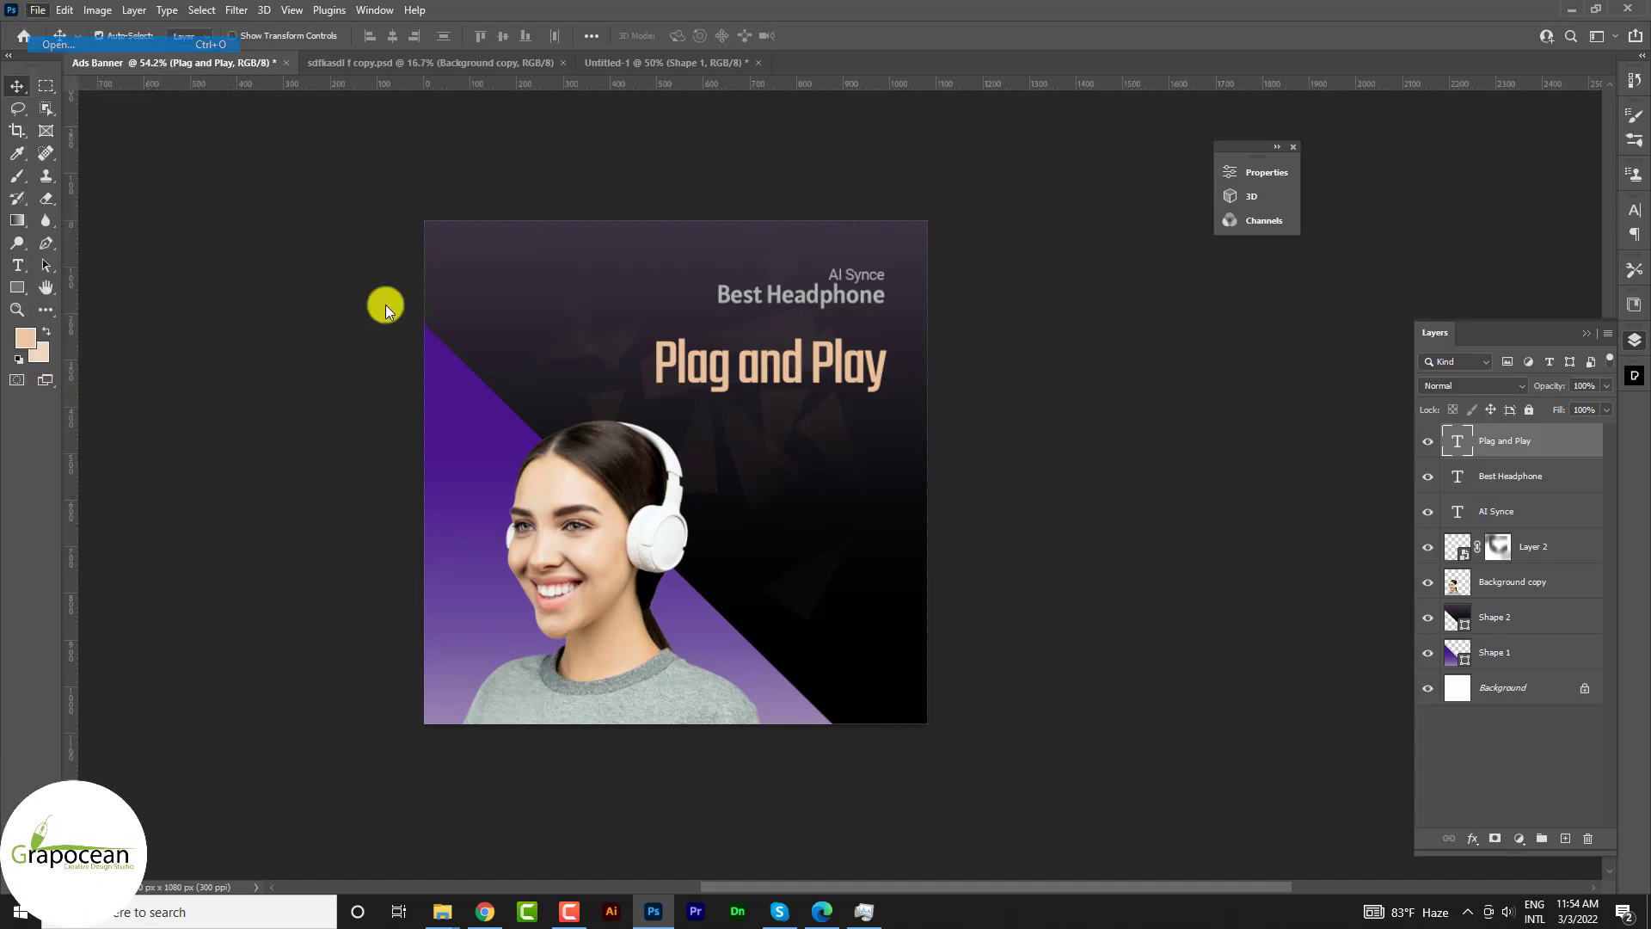
pyautogui.click(566, 482)
pyautogui.keyDown('ctrl'); pyautogui.click(672, 481); pyautogui.keyUp('ctrl')
pyautogui.keyDown('ctrl'); pyautogui.click(768, 506); pyautogui.keyUp('ctrl')
pyautogui.keyDown('ctrl'); pyautogui.click(987, 481); pyautogui.keyUp('ctrl')
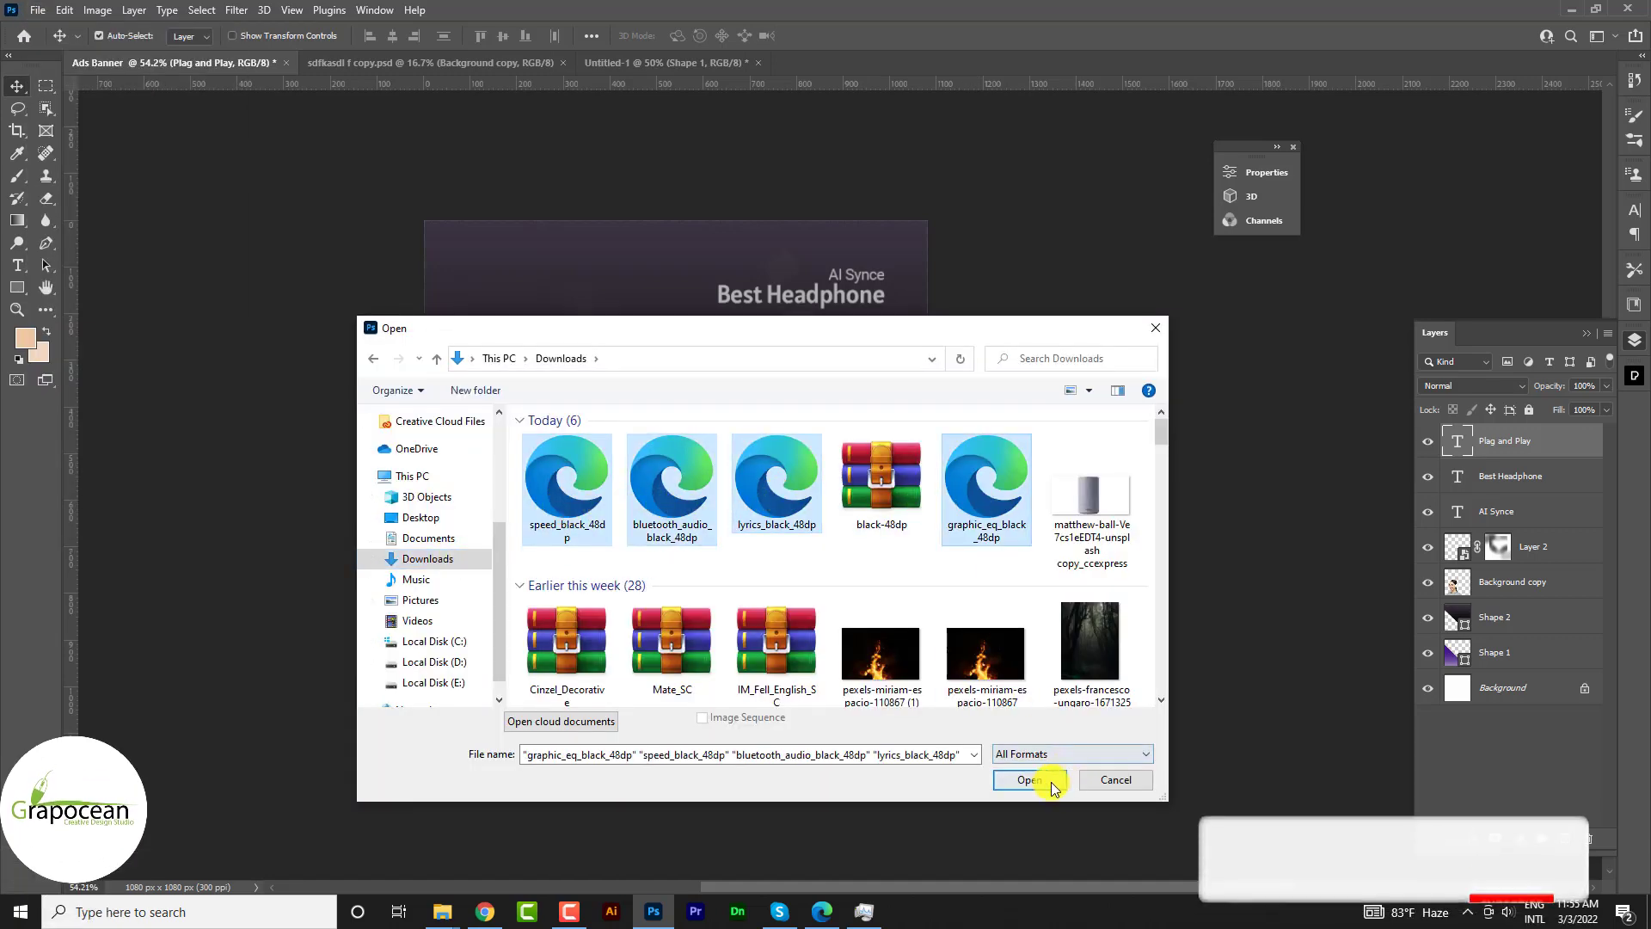
pyautogui.click(1030, 780)
# - Rasterize the four SVGs and drag the graphic_eq icon into Ads Banner
pyautogui.click(951, 244)
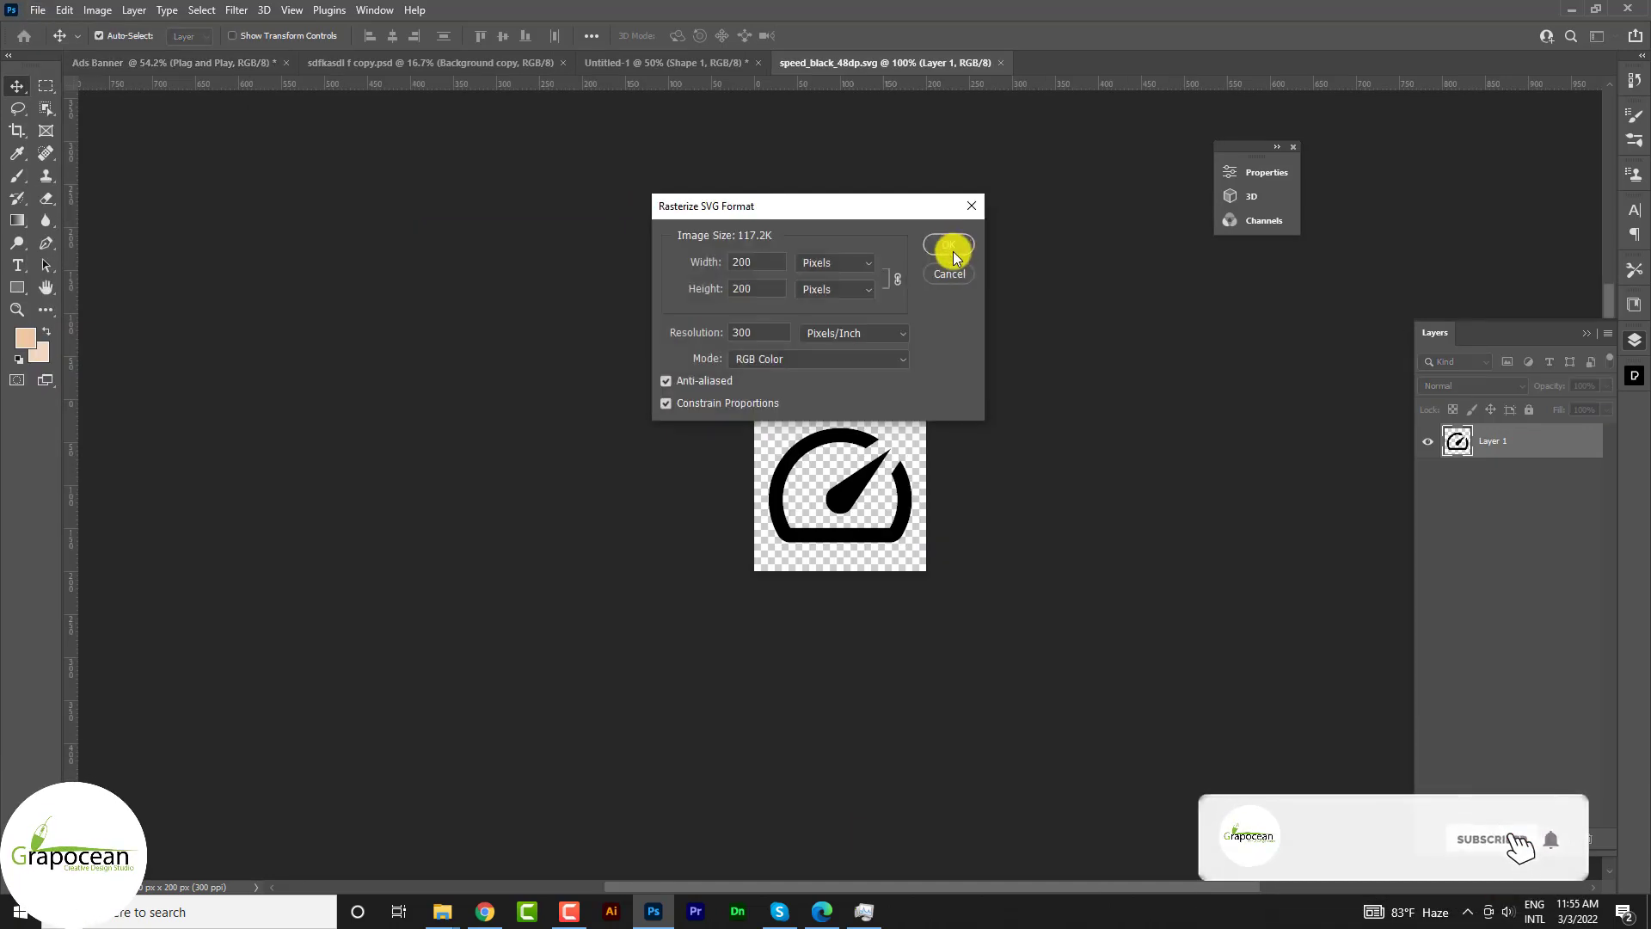
pyautogui.click(954, 248)
pyautogui.click(952, 245)
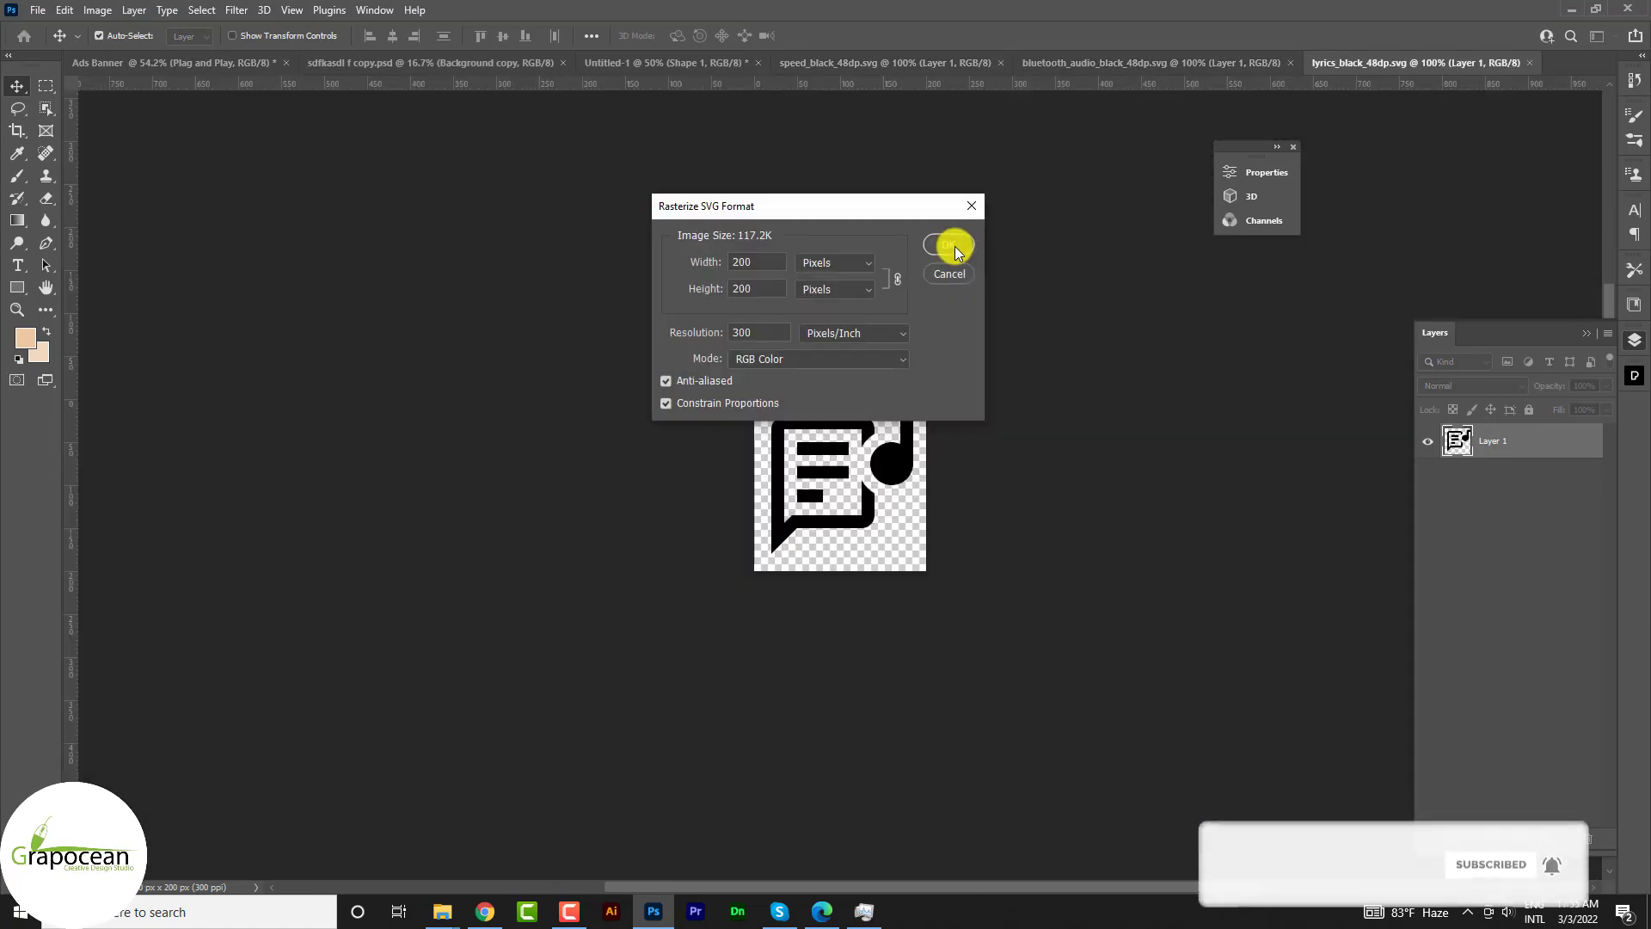
pyautogui.click(955, 247)
pyautogui.moveTo(840, 468)
pyautogui.mouseDown()
pyautogui.moveTo(141, 60)
pyautogui.moveTo(530, 308)
pyautogui.mouseUp()
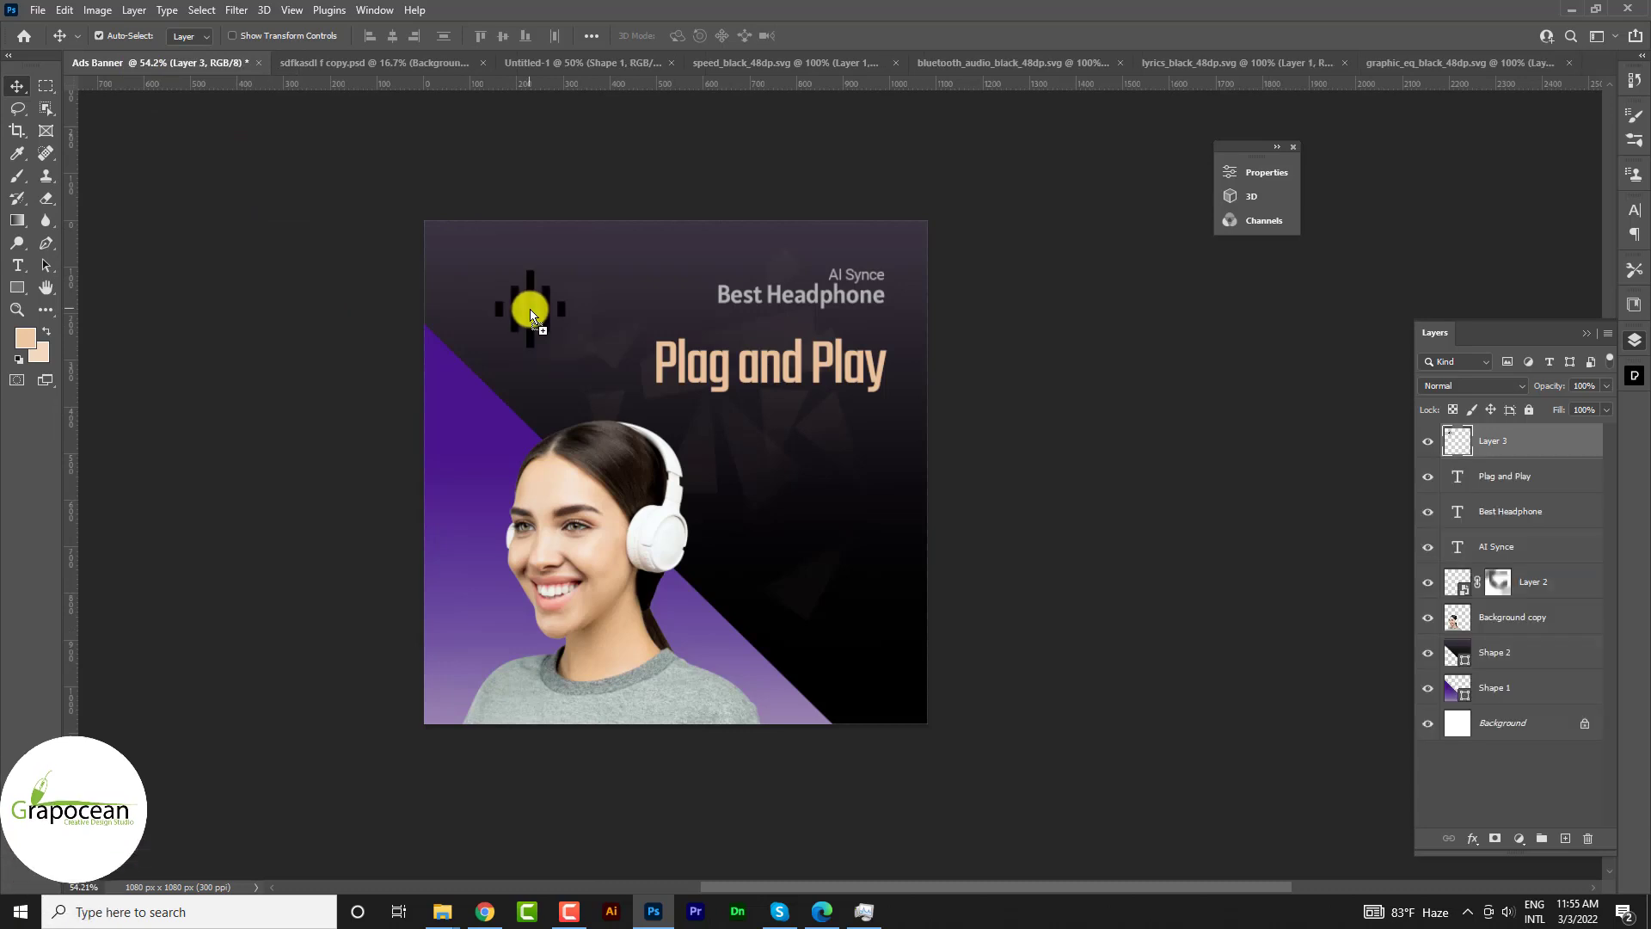
# - Shrink the equalizer icon into the banner's top-left corner
pyautogui.scroll(2, 551, 366)
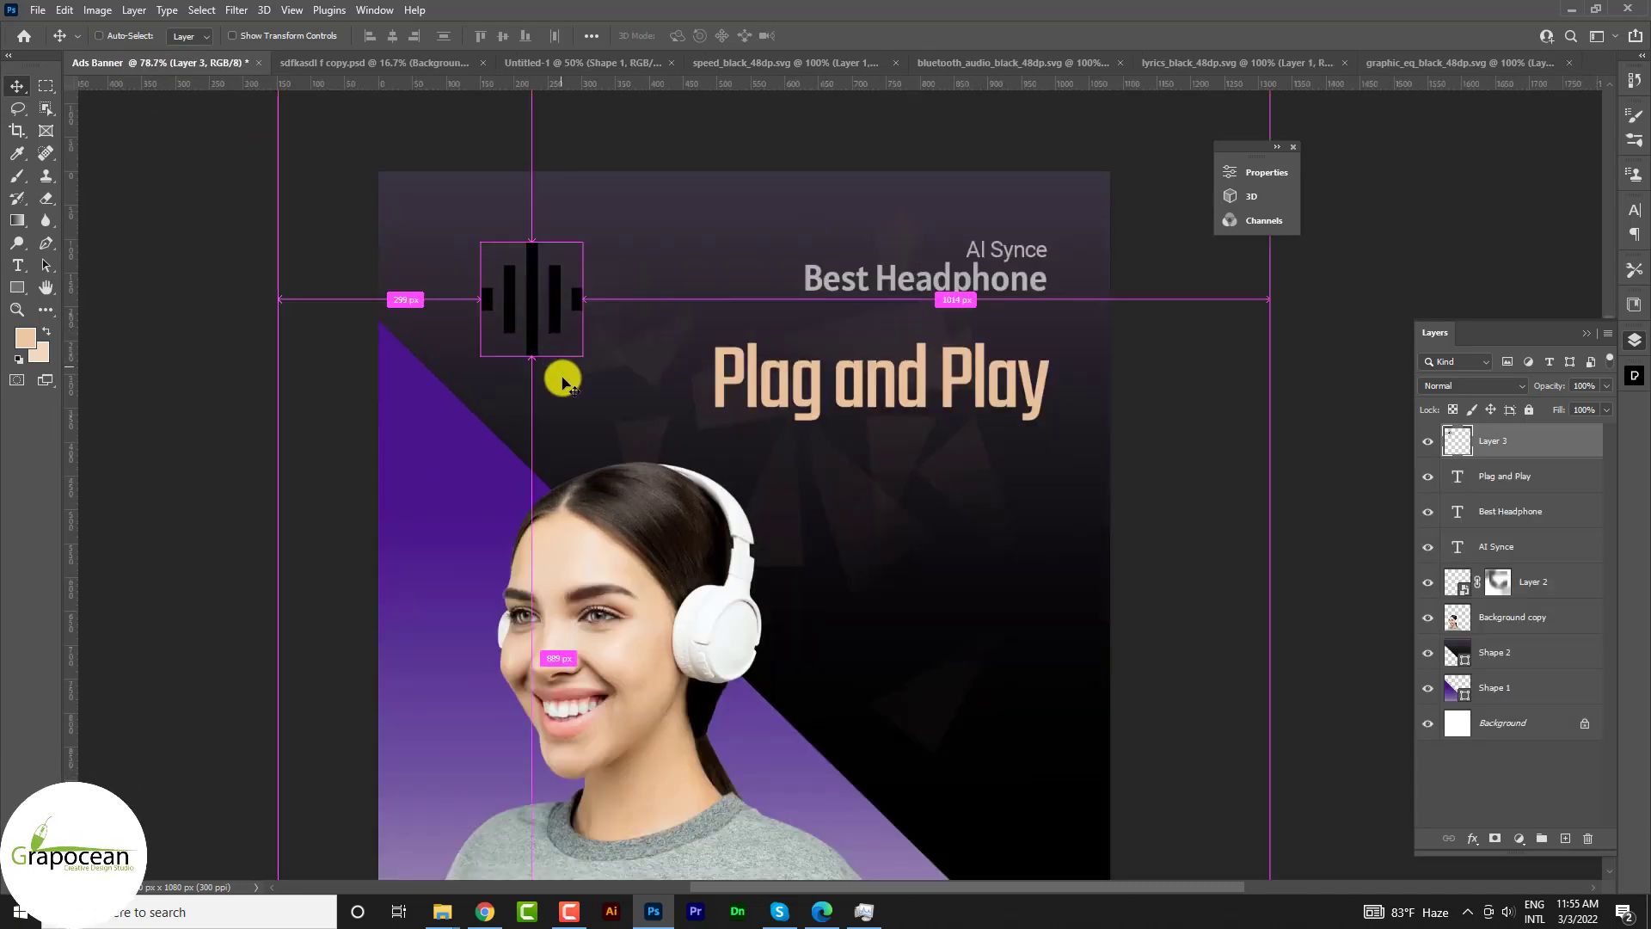
pyautogui.hotkey('ctrl', 't')
pyautogui.moveTo(597, 384)
pyautogui.mouseDown()
pyautogui.moveTo(462, 249)
pyautogui.moveTo(487, 263)
pyautogui.mouseUp()
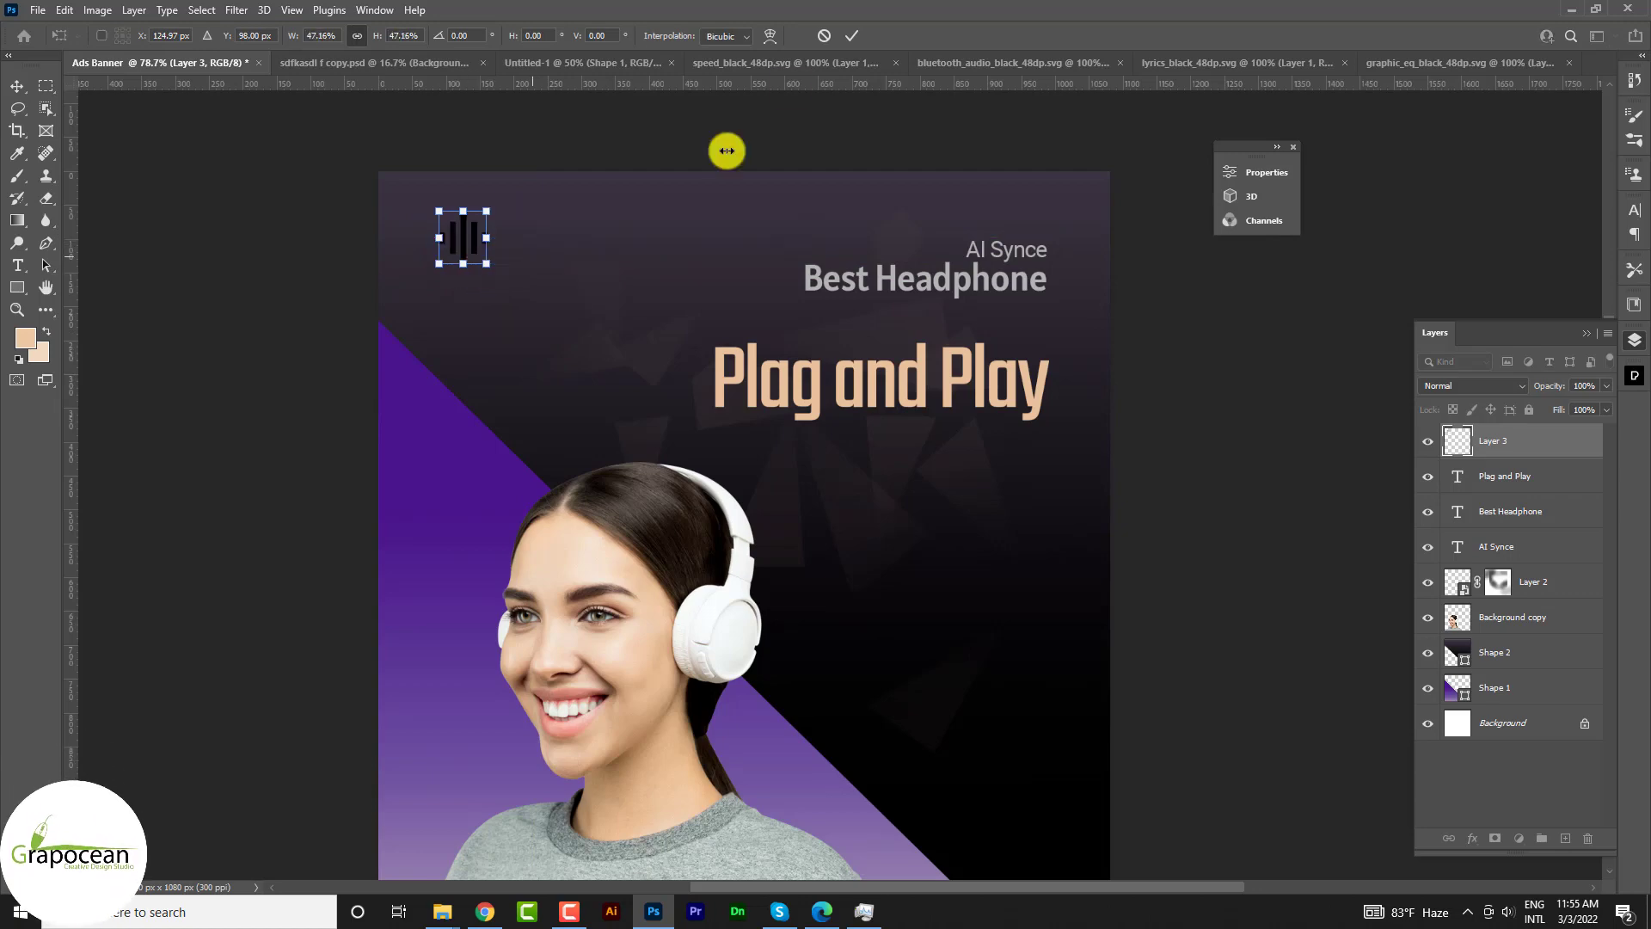
pyautogui.click(862, 41)
# - Give the equalizer icon layer a Color Overlay in the headline's peach
pyautogui.rightClick(1571, 465)
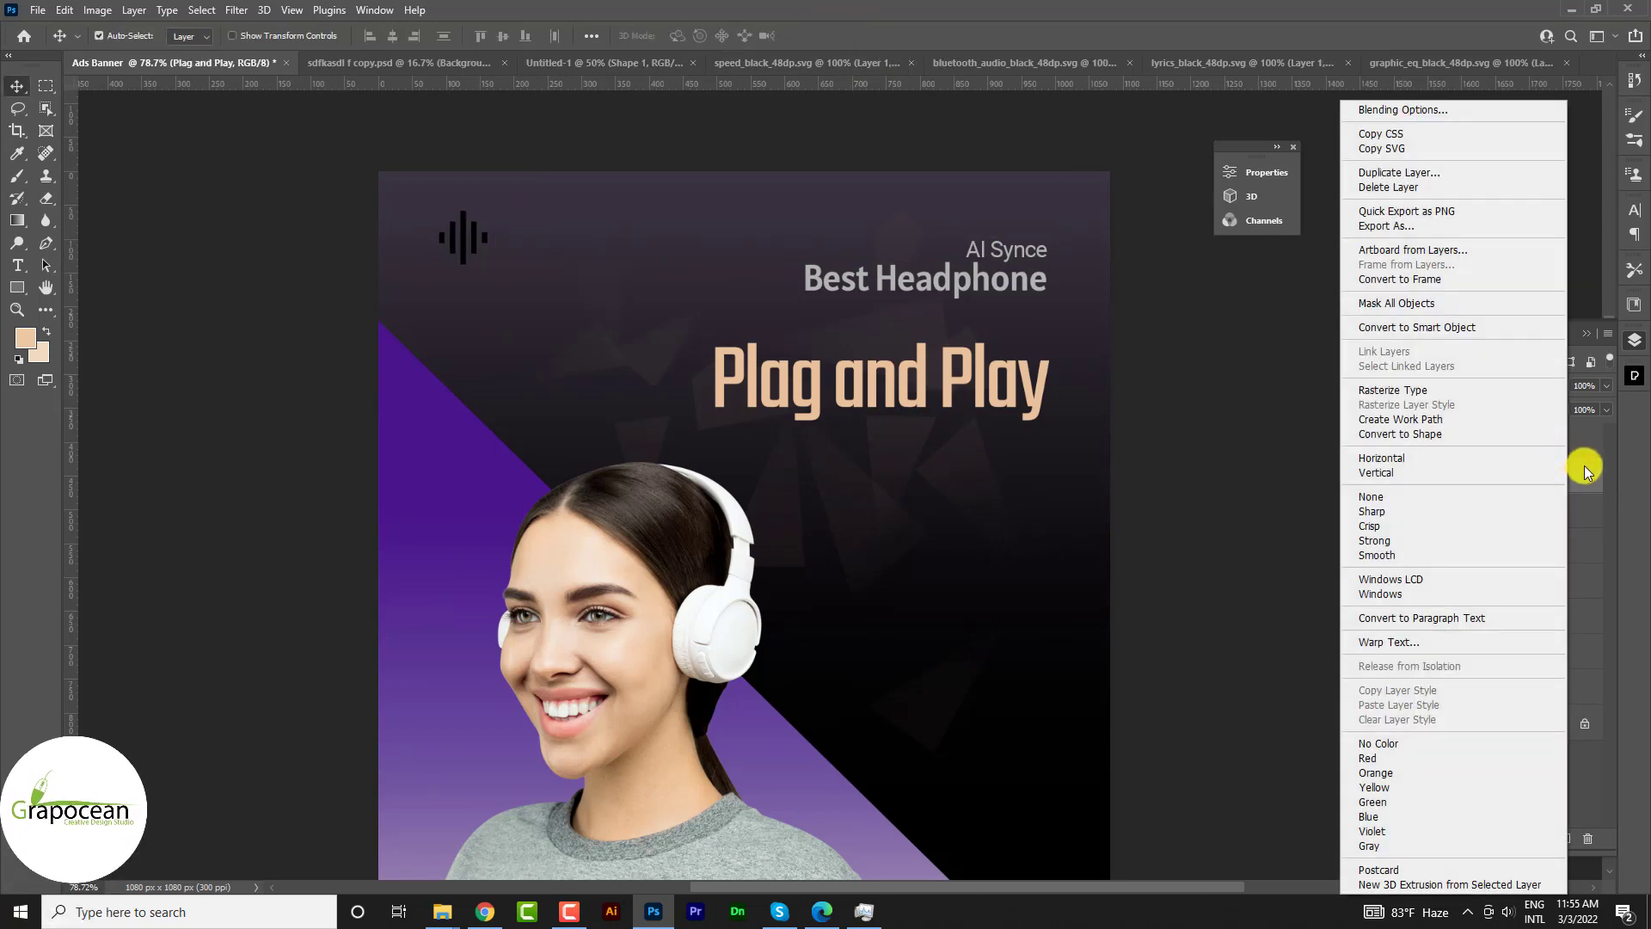
pyautogui.click(1583, 446)
pyautogui.rightClick(1583, 444)
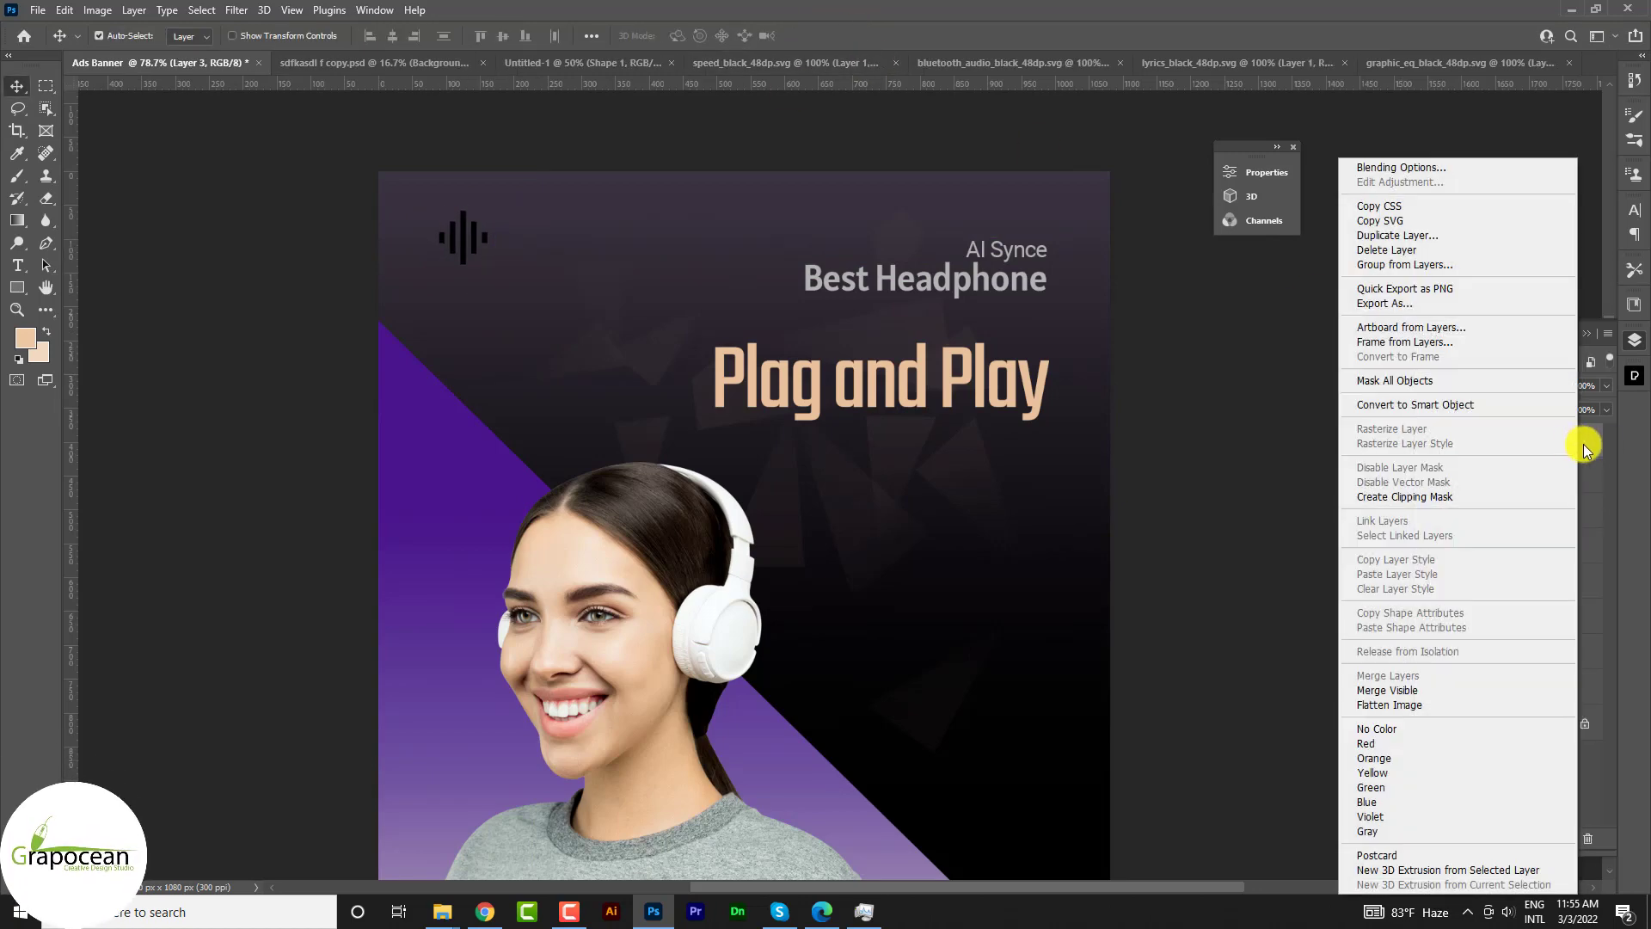
pyautogui.click(1394, 172)
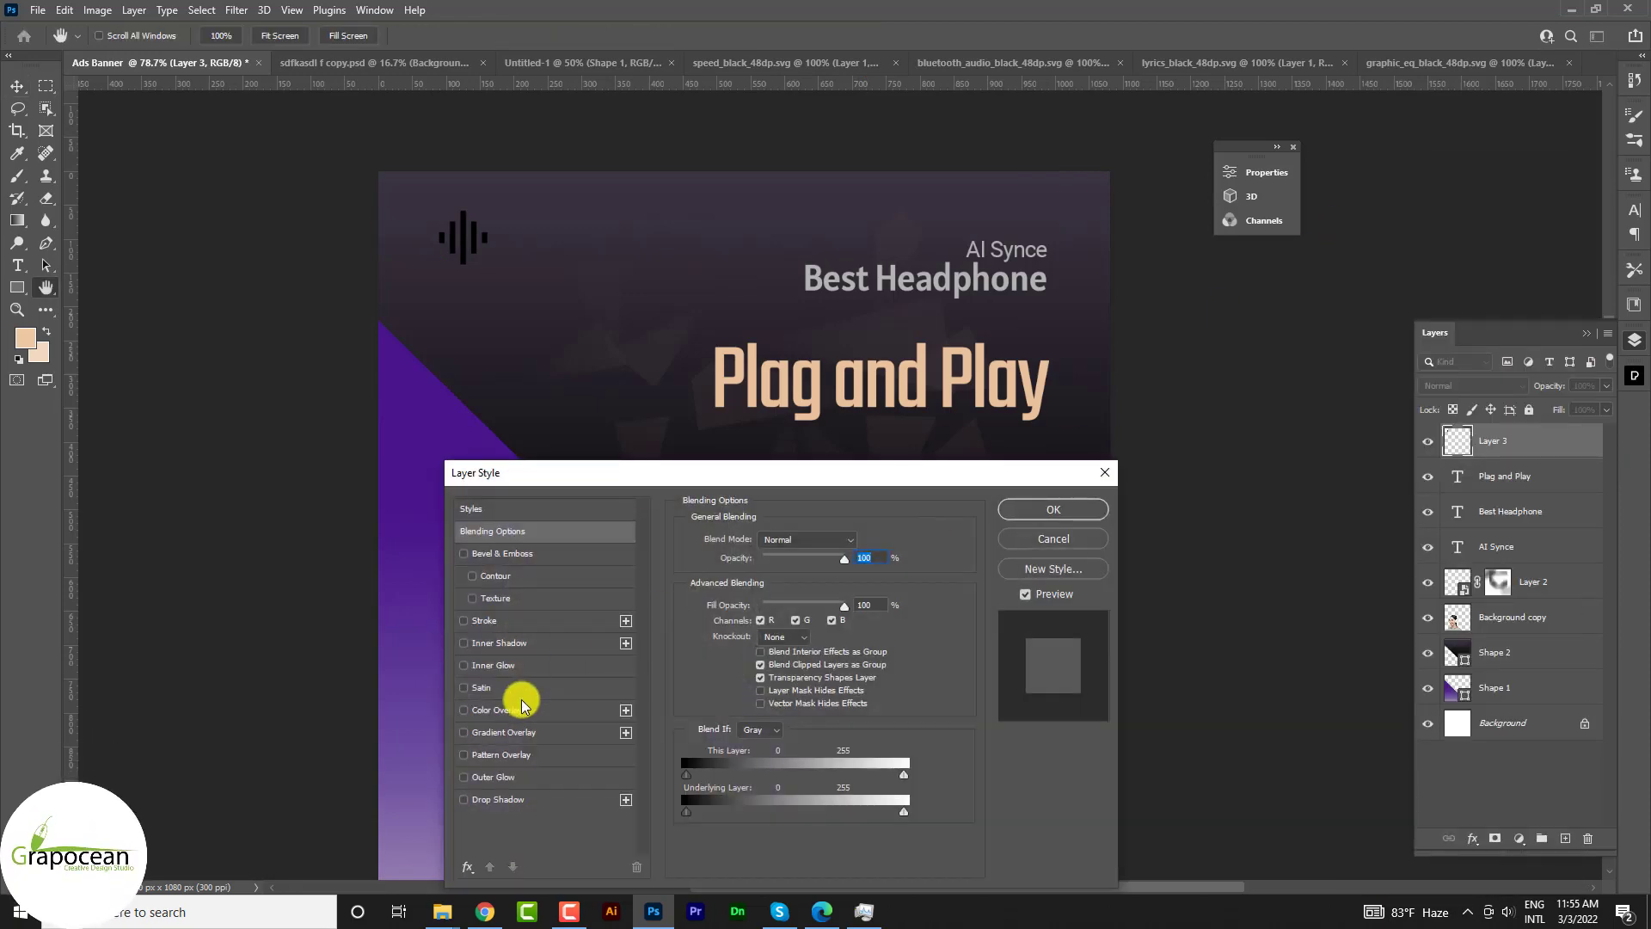
pyautogui.click(521, 709)
pyautogui.click(861, 541)
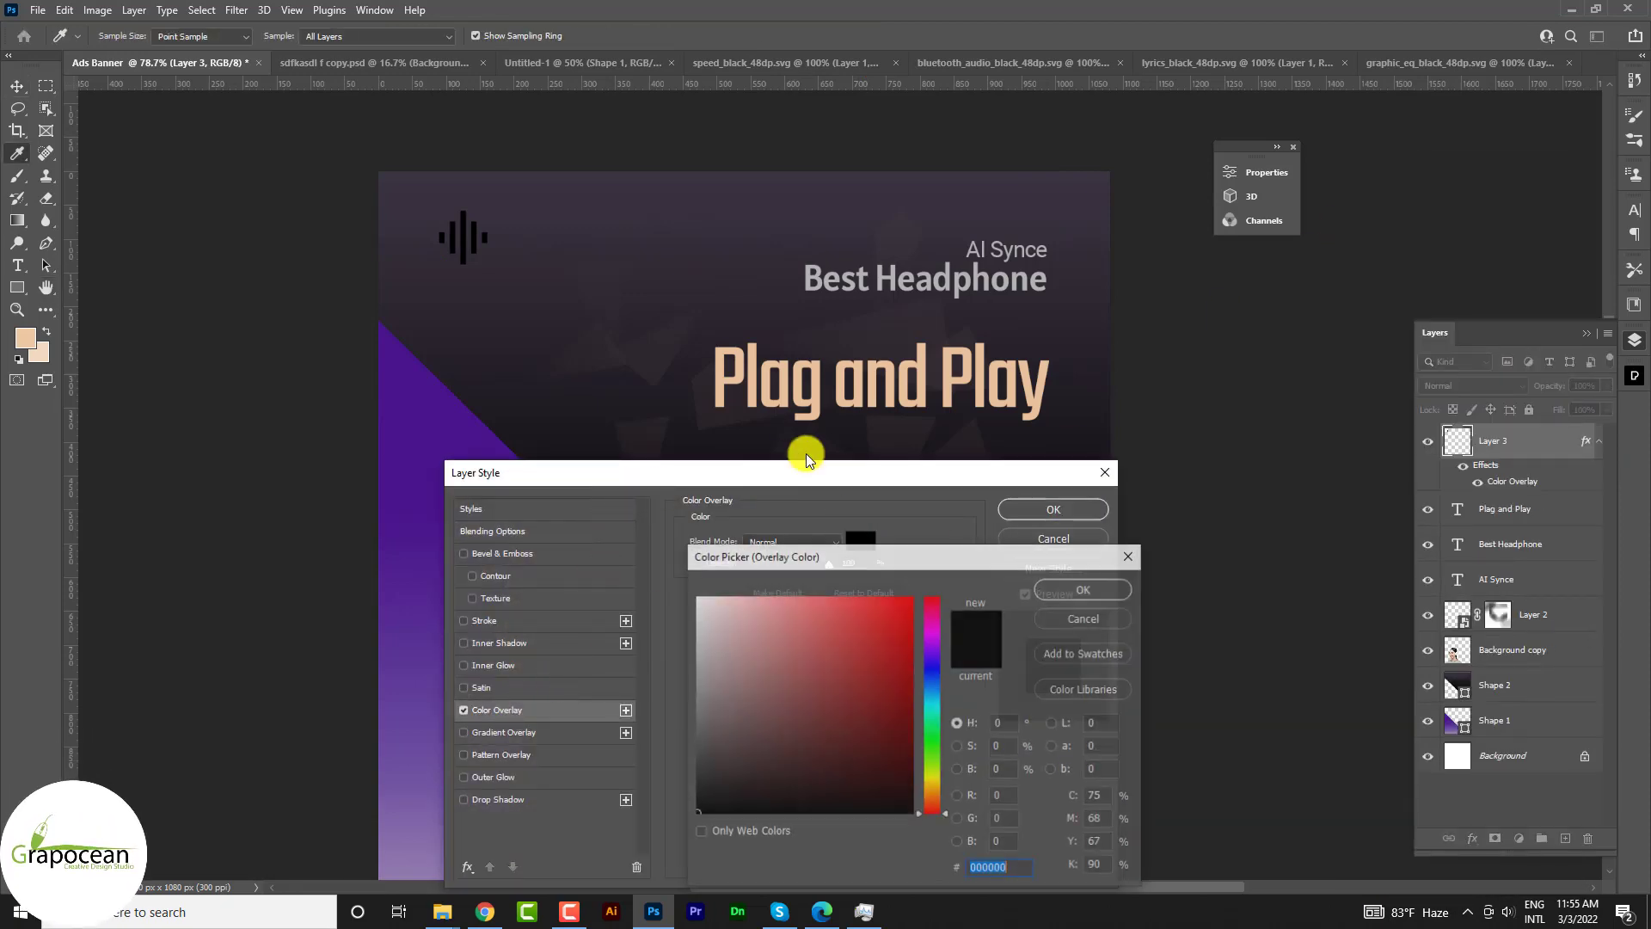
pyautogui.click(786, 394)
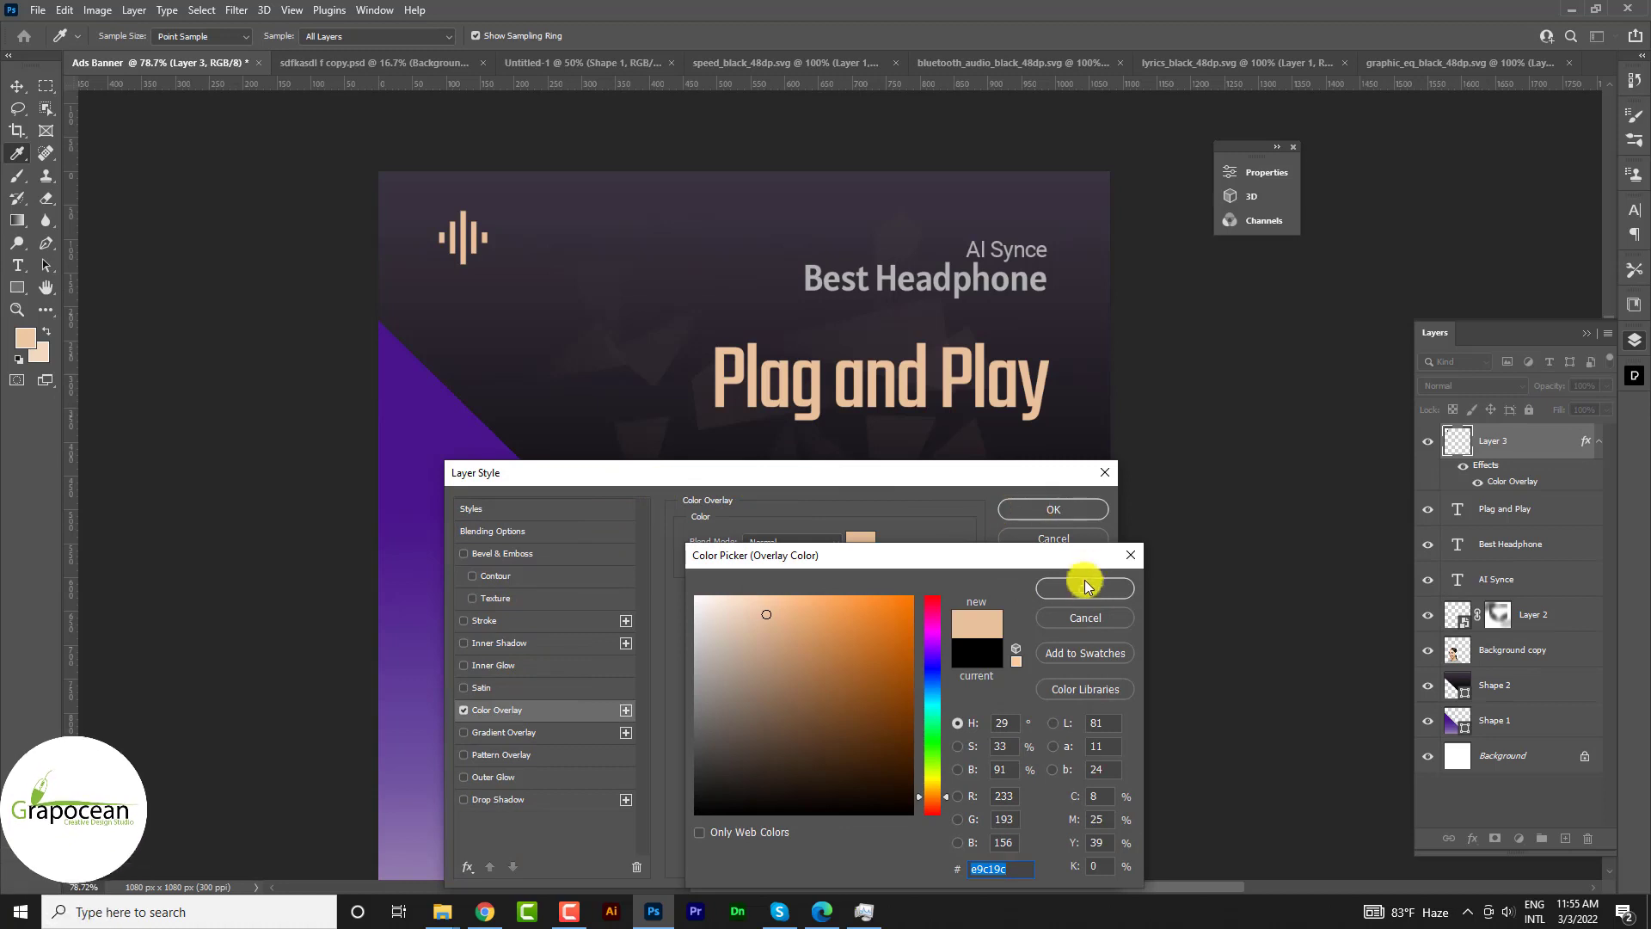
pyautogui.click(1086, 588)
pyautogui.click(1054, 509)
# - Type 'Company' at the top left, then move and shrink it beside the equalizer icon
pyautogui.click(18, 265)
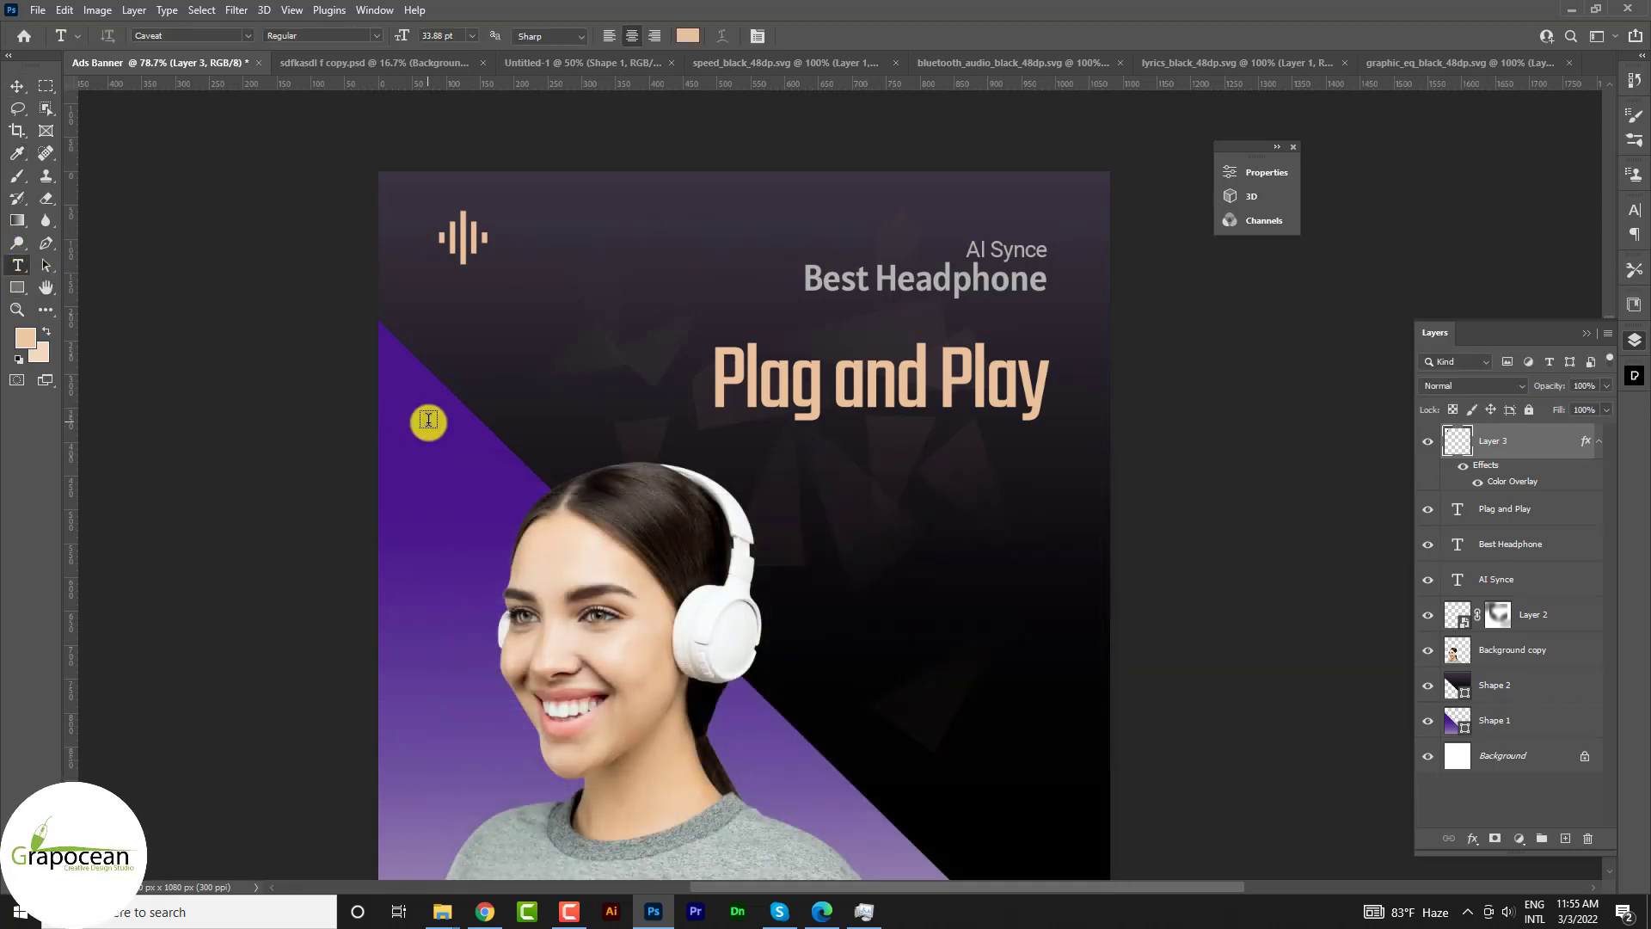
pyautogui.click(528, 284)
pyautogui.press('BackSpace')
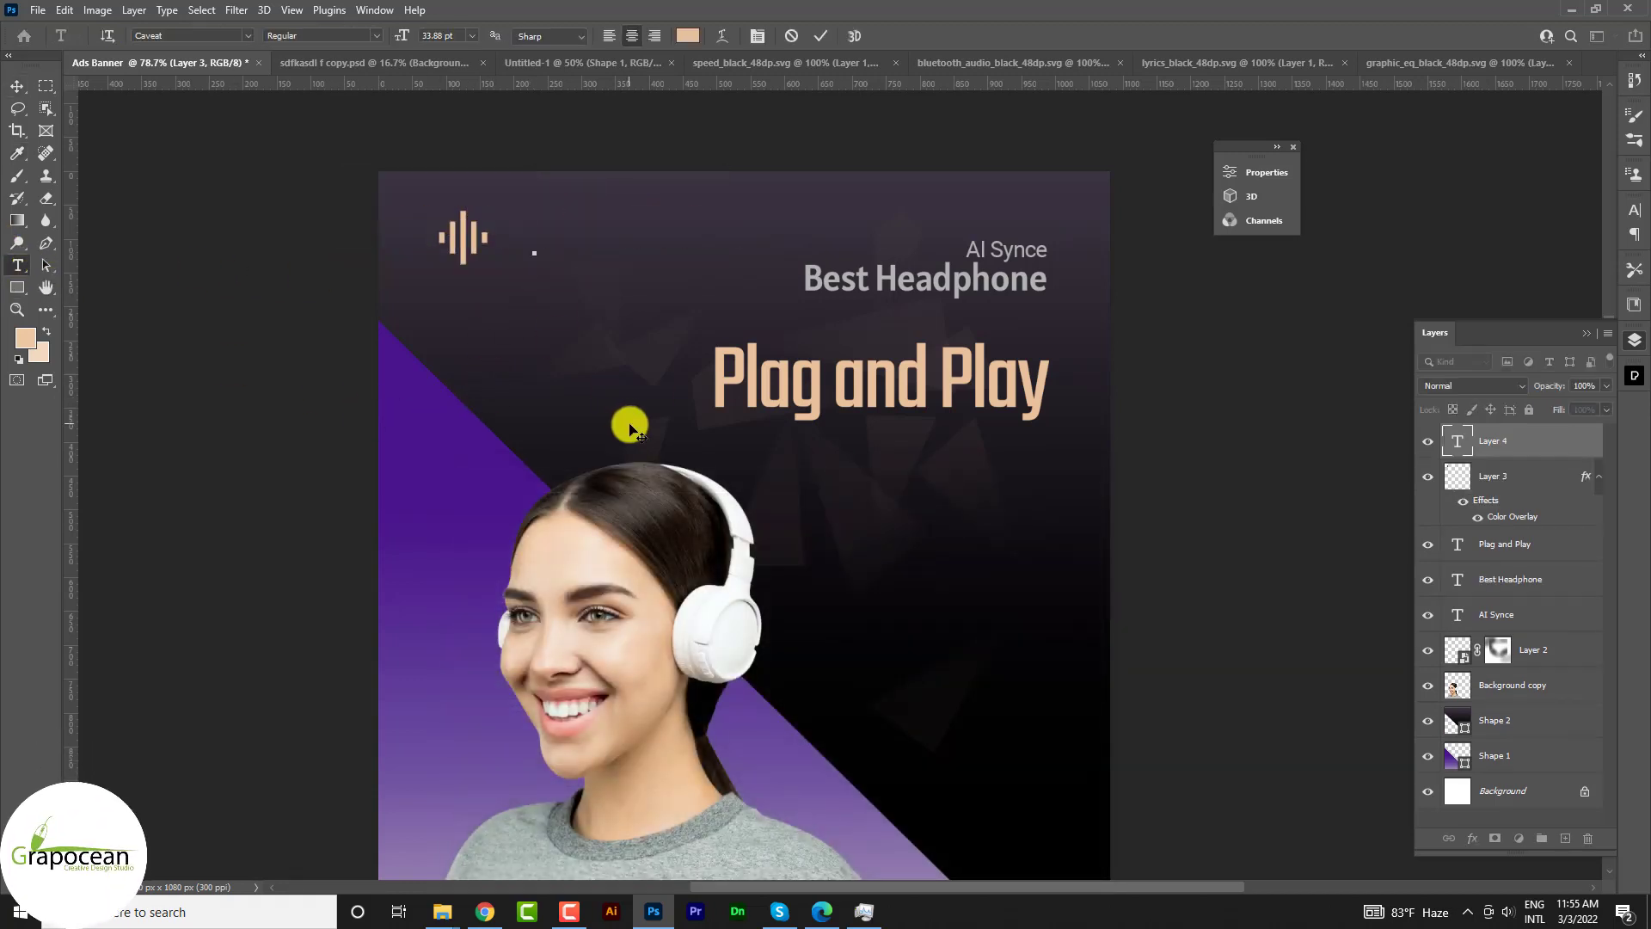
pyautogui.write('Company')
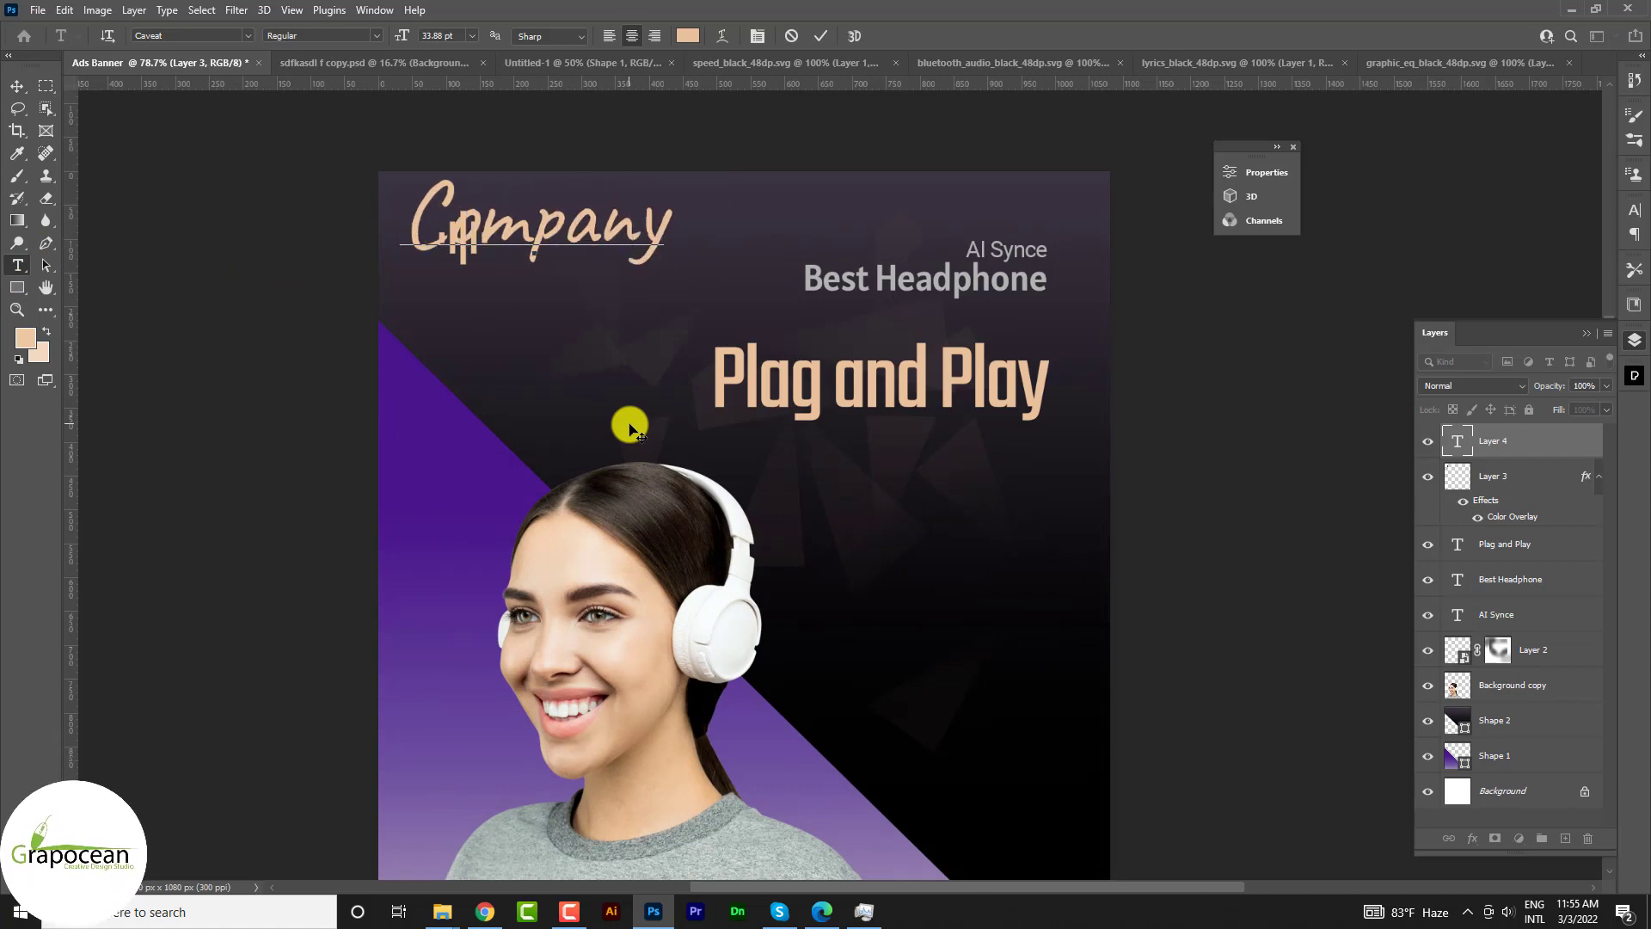
pyautogui.click(16, 86)
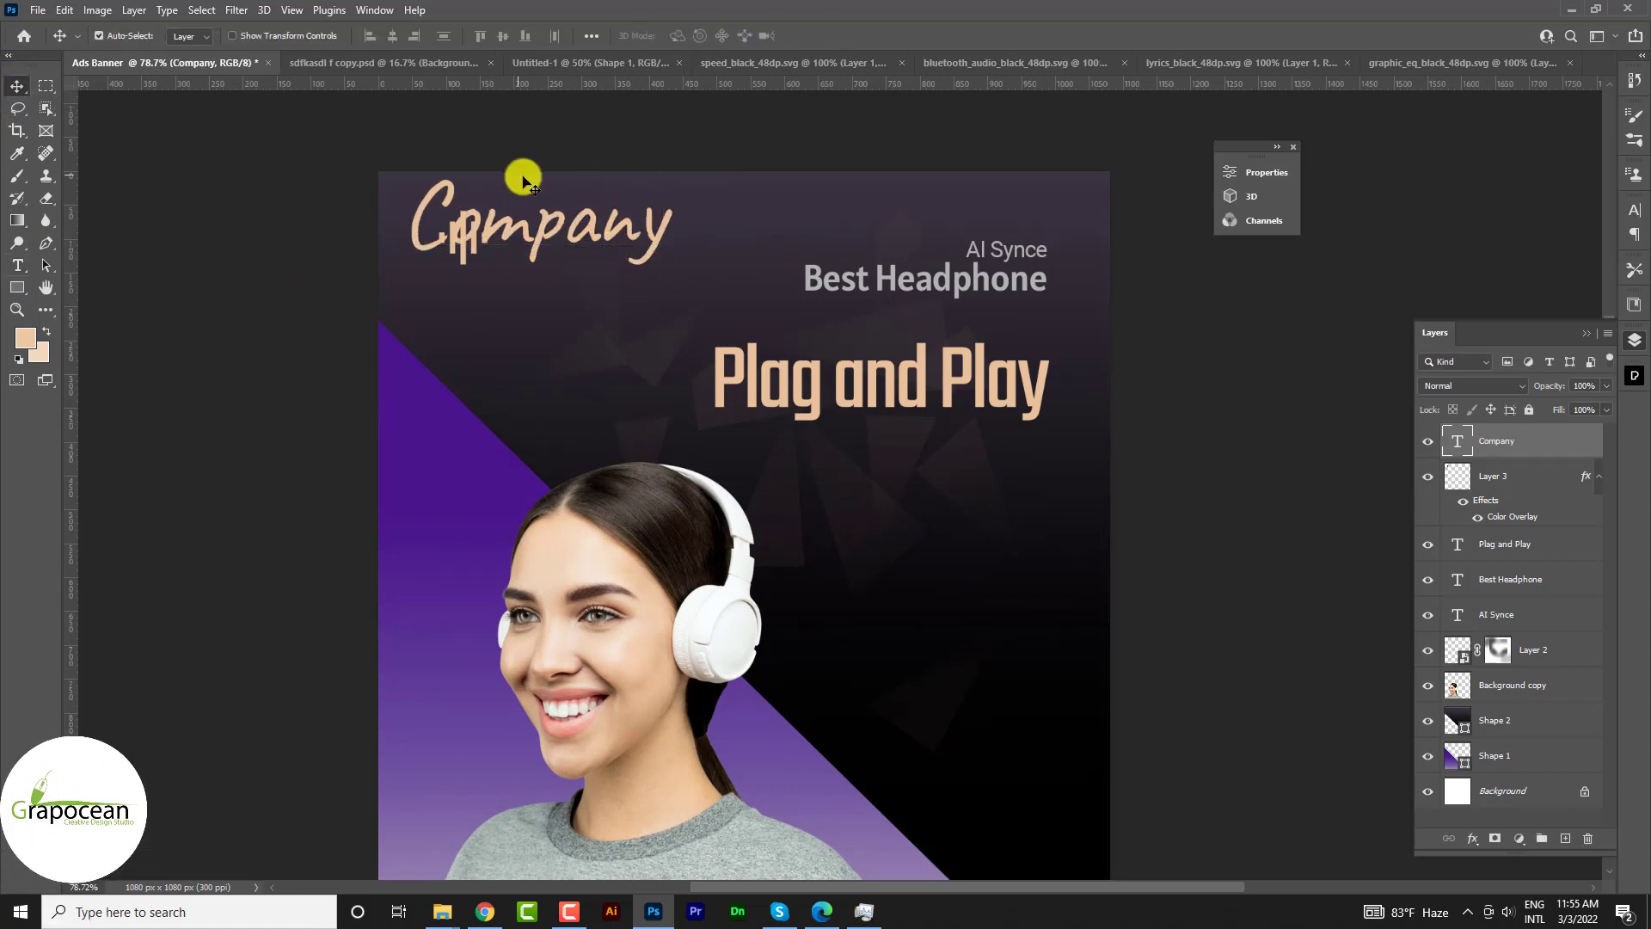
pyautogui.moveTo(561, 243); pyautogui.dragTo(649, 267)
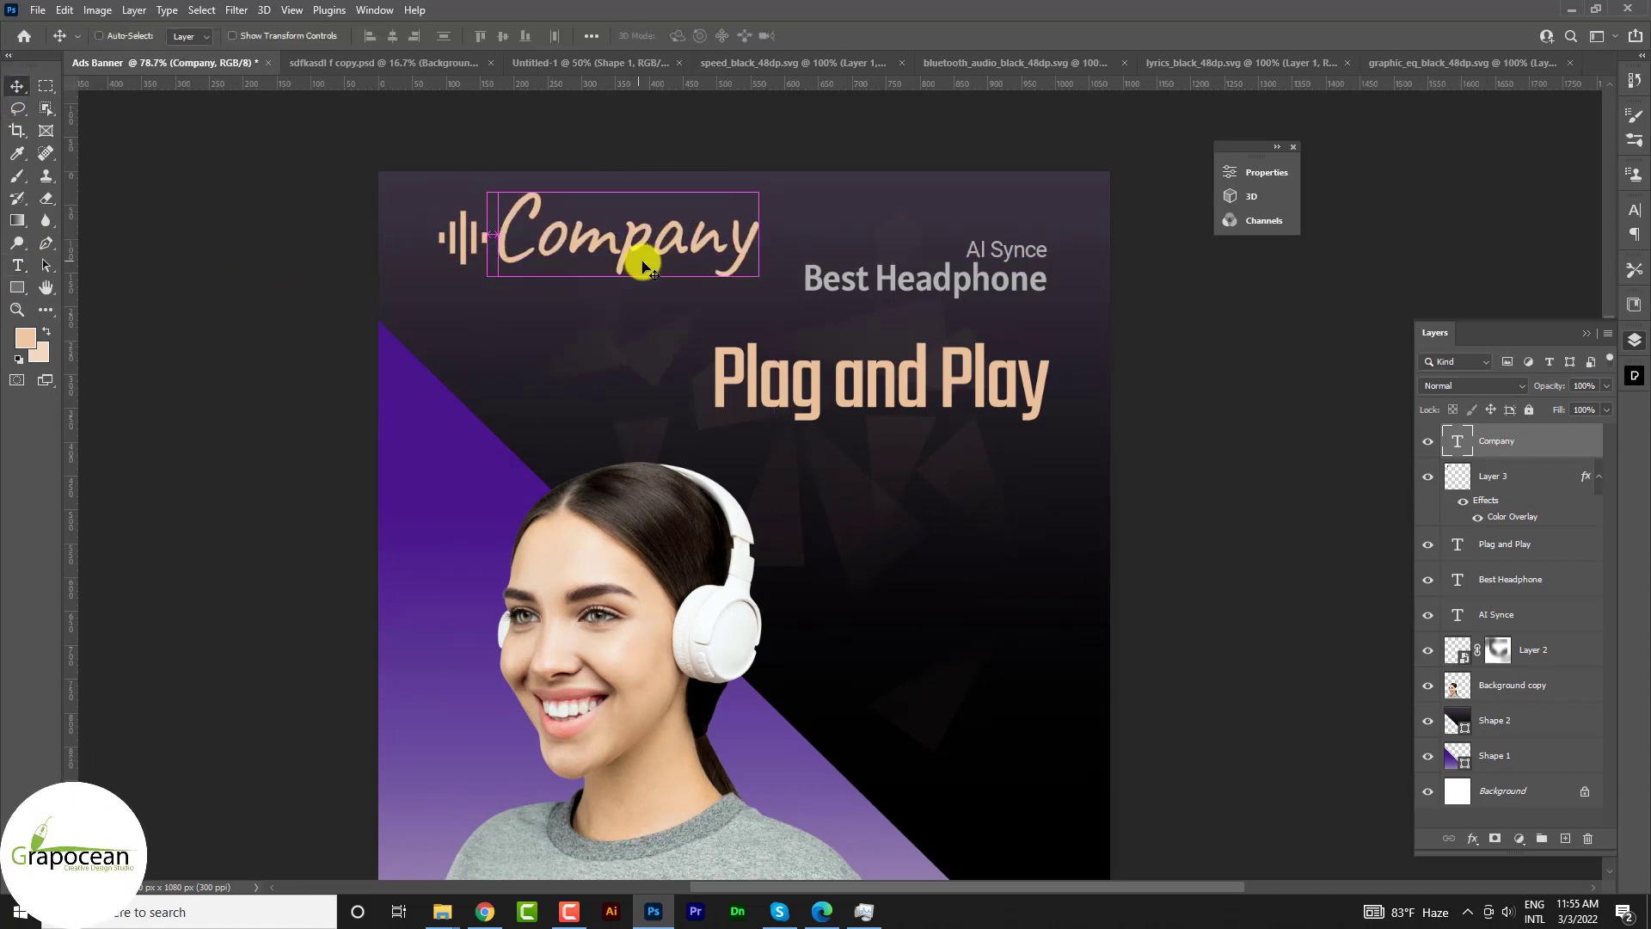
pyautogui.hotkey('ctrl', 't')
pyautogui.moveTo(758, 276); pyautogui.dragTo(585, 250)
# - Commit the Company text size and swap Layer 3's peach Color Overlay for a Gradient Overlay
pyautogui.click(851, 35)
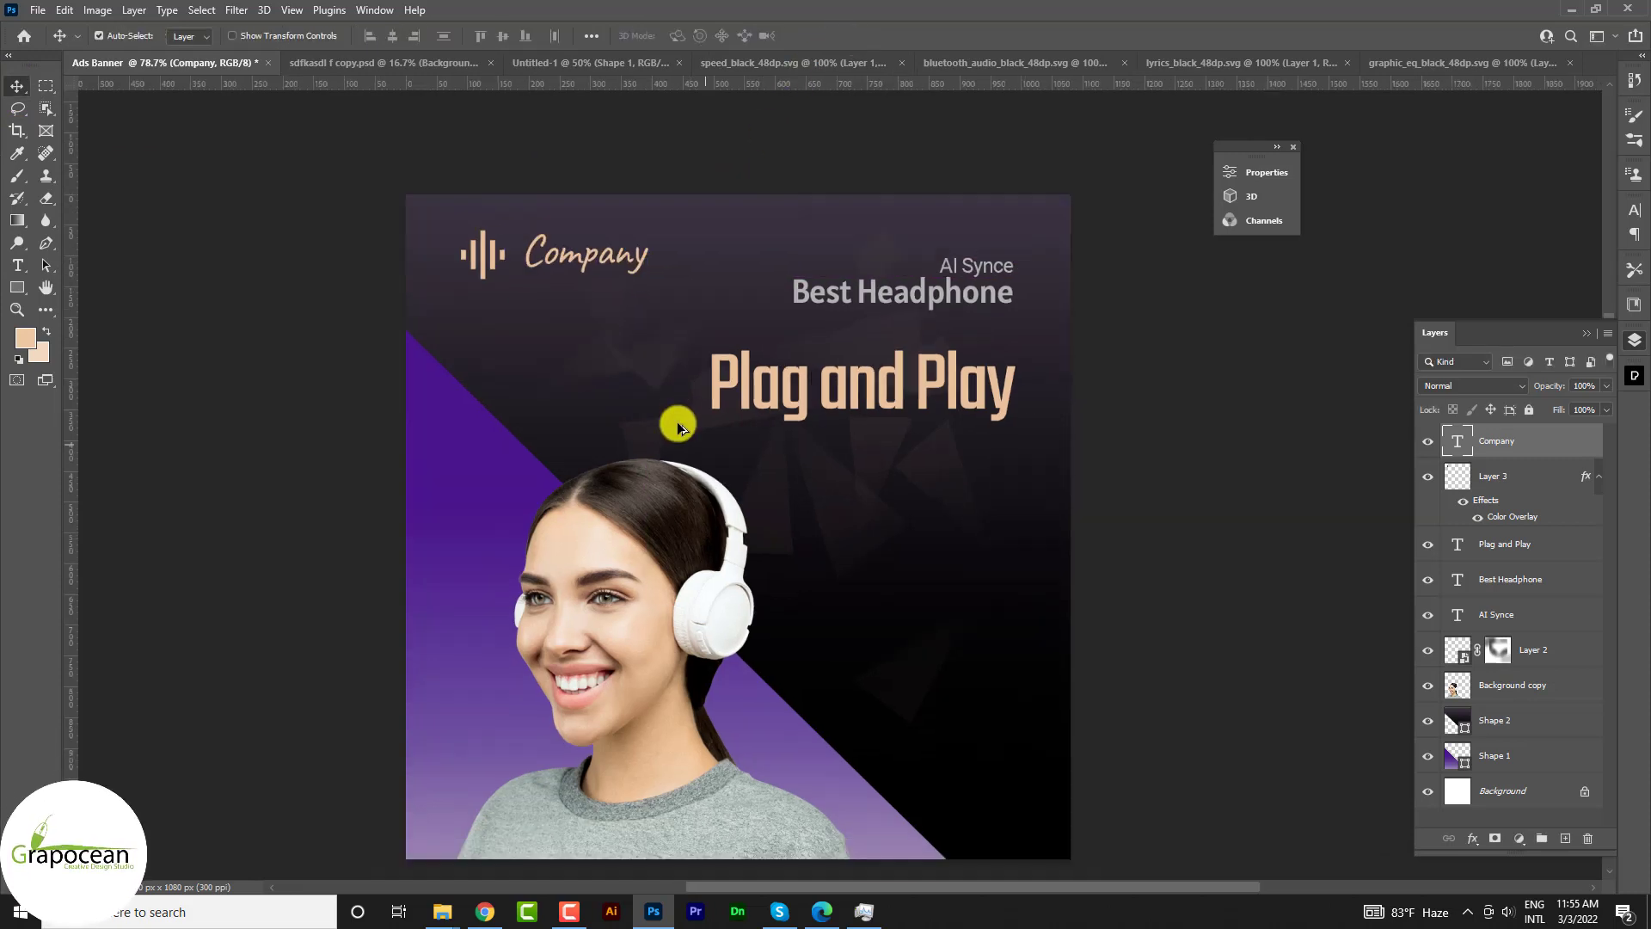
pyautogui.scroll(-3, 858, 513)
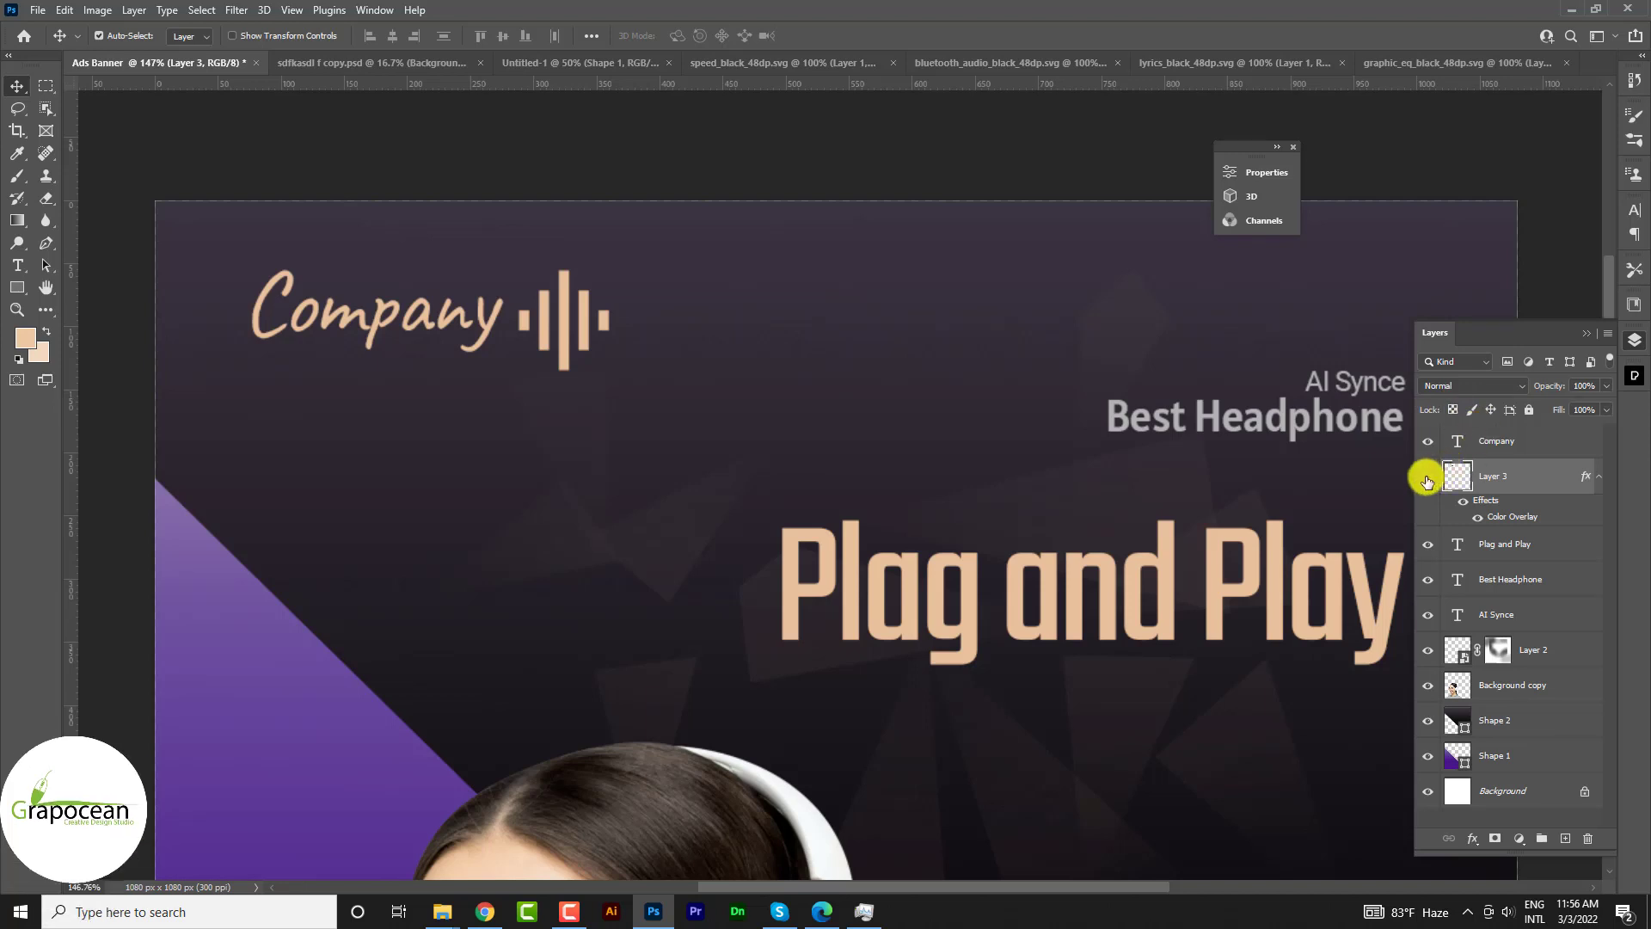
pyautogui.rightClick(1540, 481)
pyautogui.click(1376, 169)
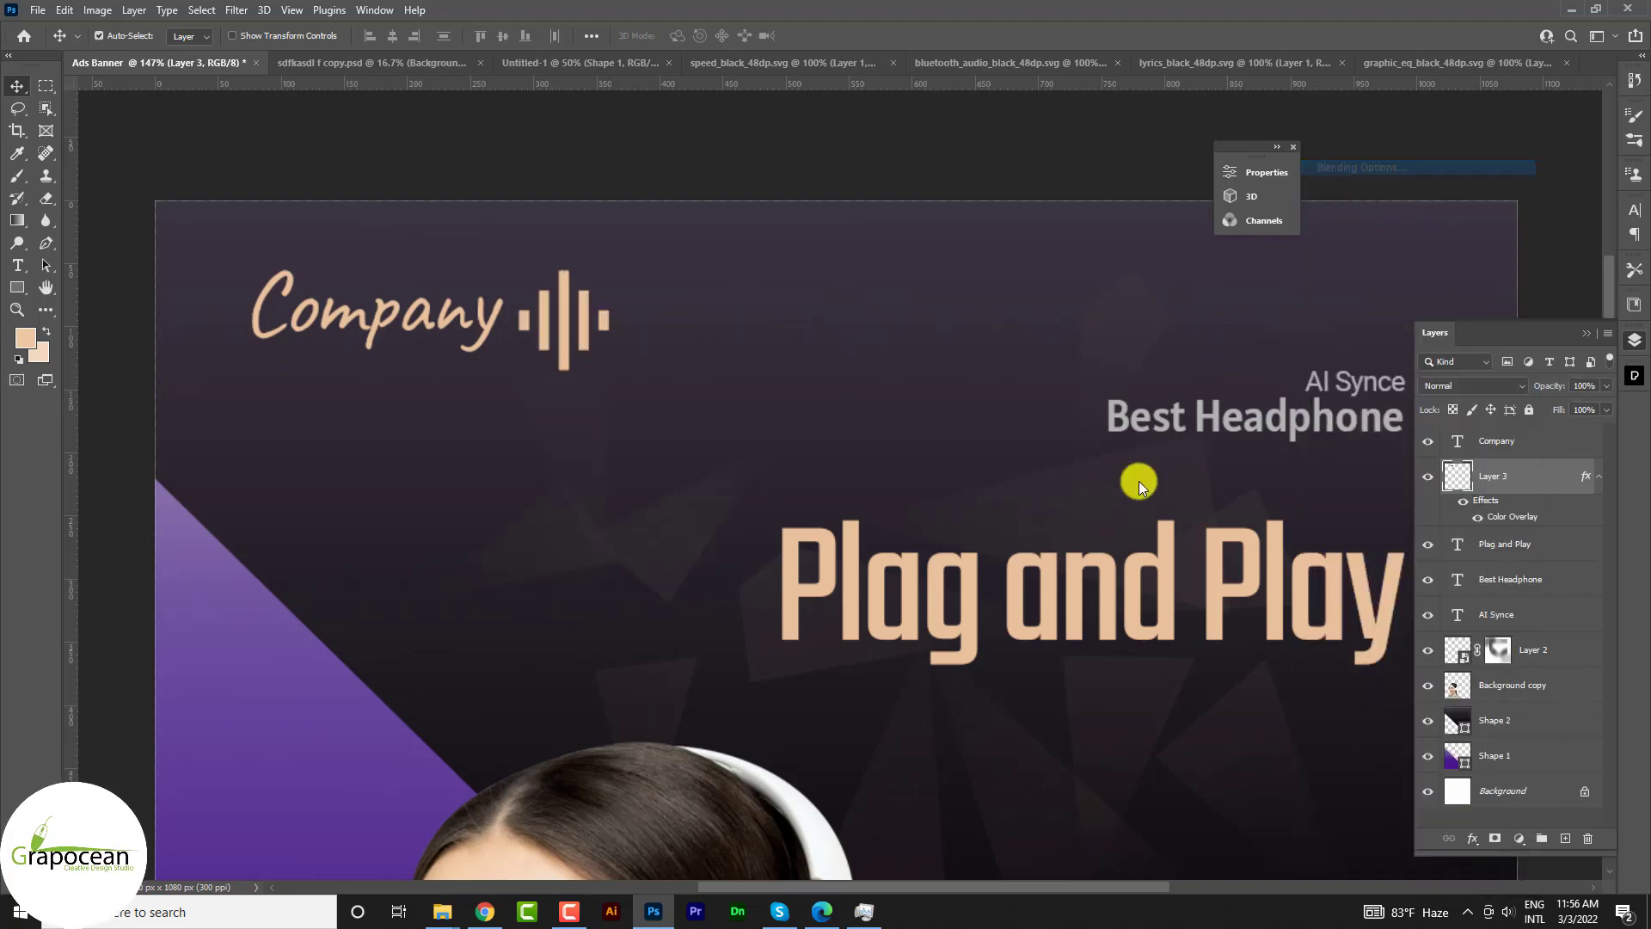
pyautogui.click(516, 733)
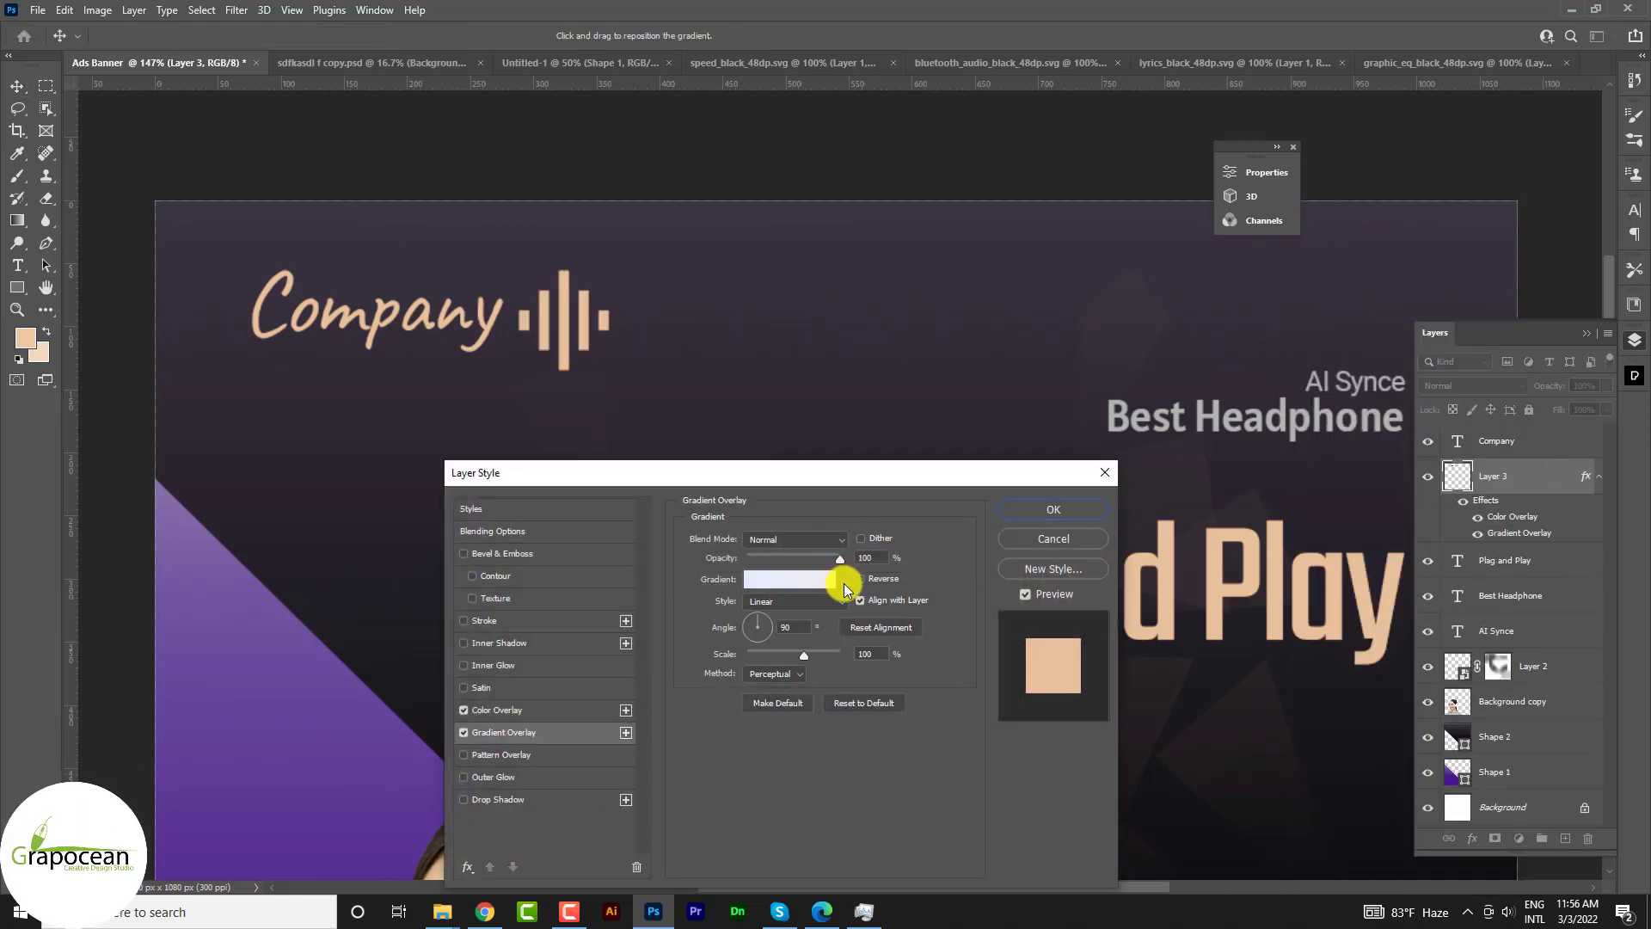
pyautogui.click(465, 711)
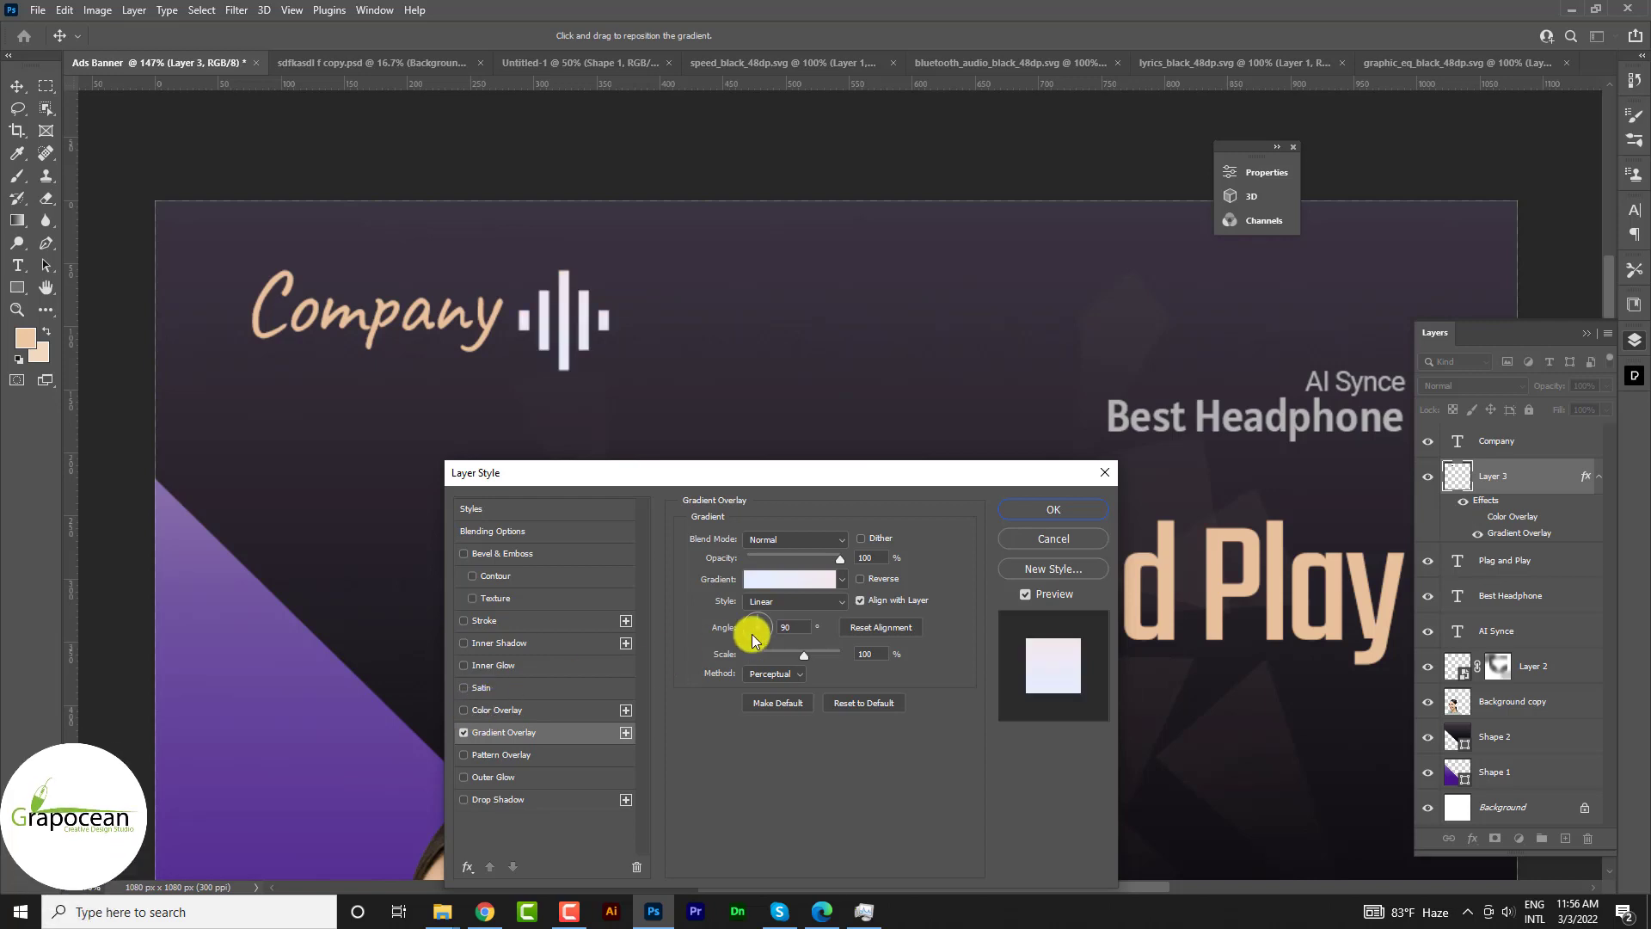
# - Start from the Basics black-to-white gradient and recolour both stops with purples sampled from the splash
pyautogui.click(841, 580)
pyautogui.click(703, 614)
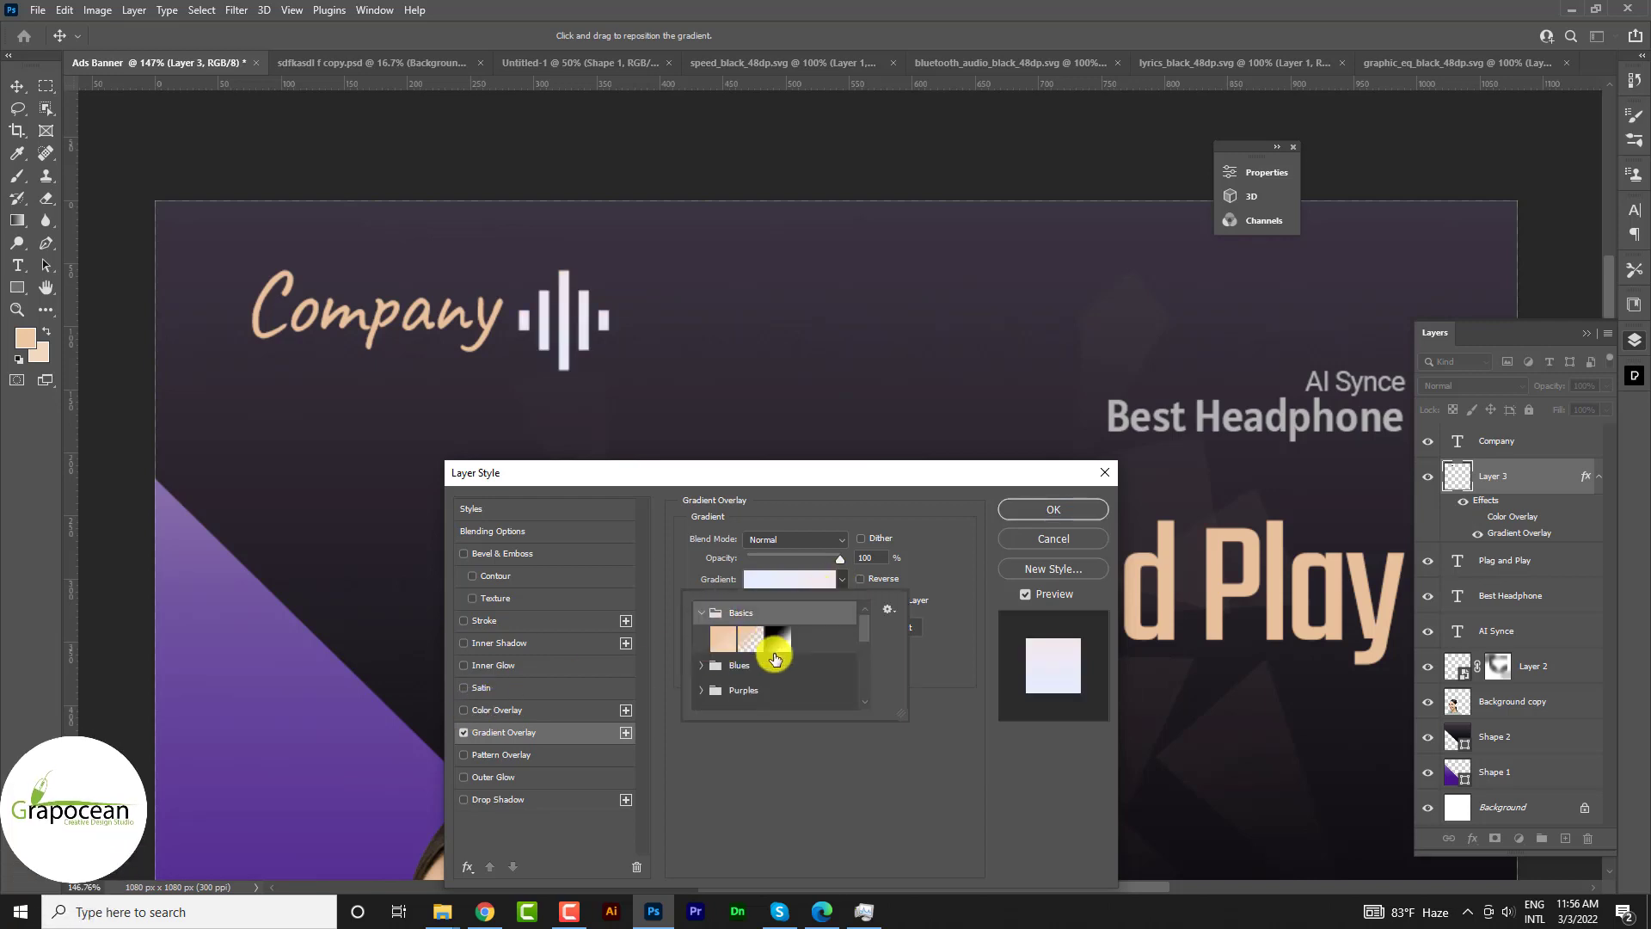
pyautogui.click(778, 643)
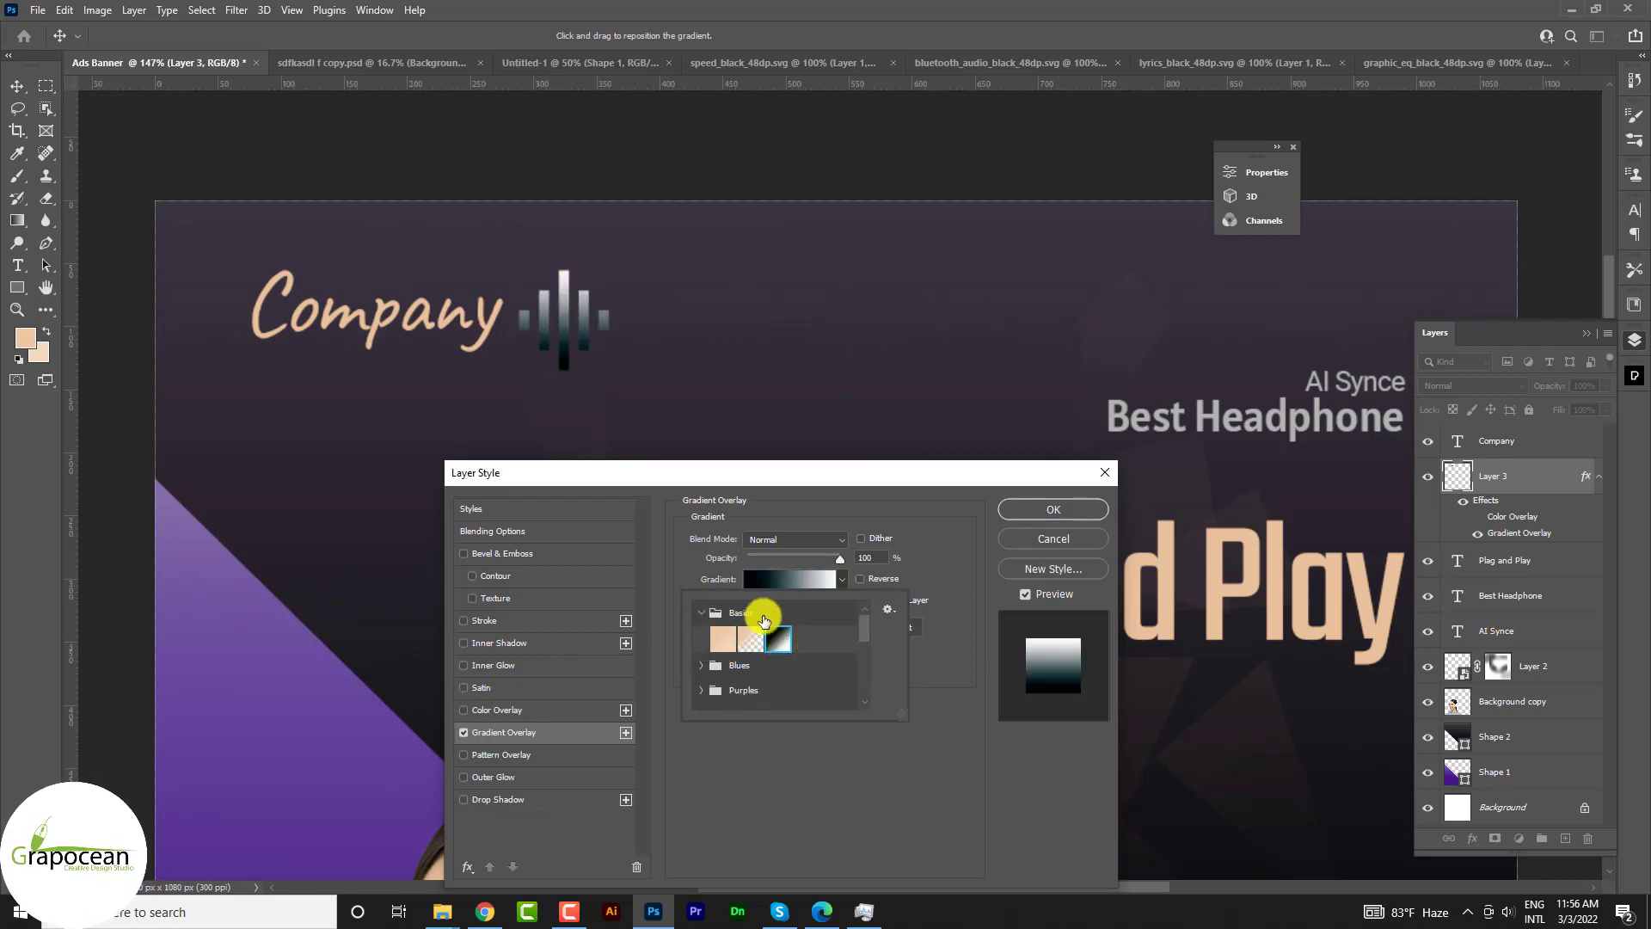
pyautogui.click(788, 582)
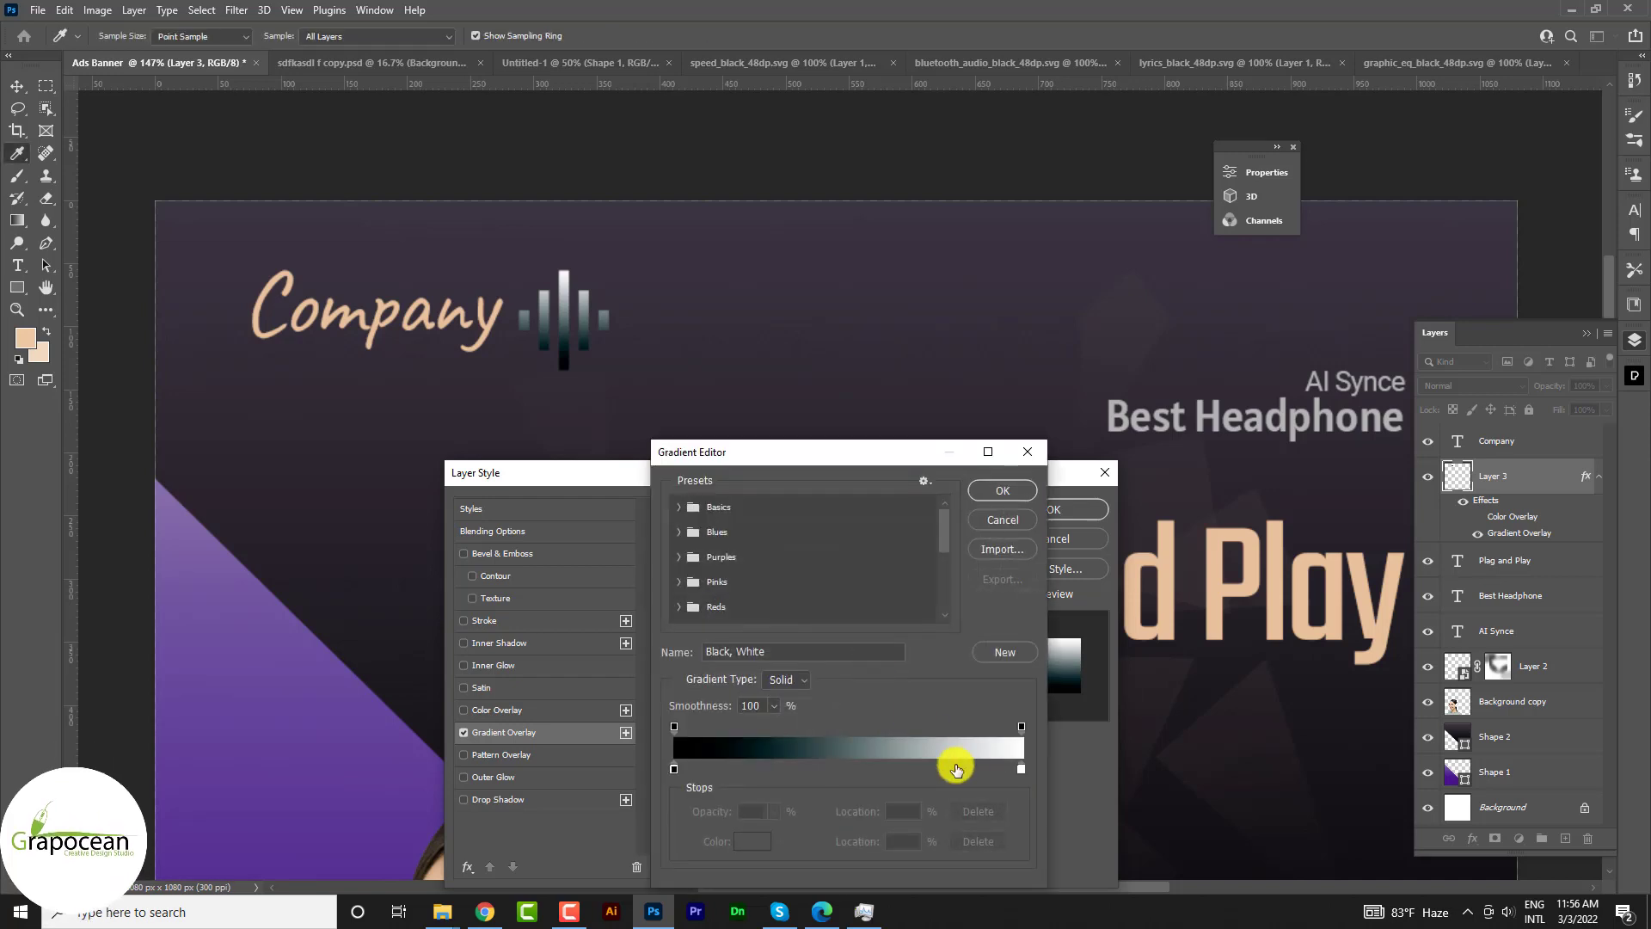
pyautogui.doubleClick(1008, 768)
pyautogui.click(244, 804)
pyautogui.click(1076, 590)
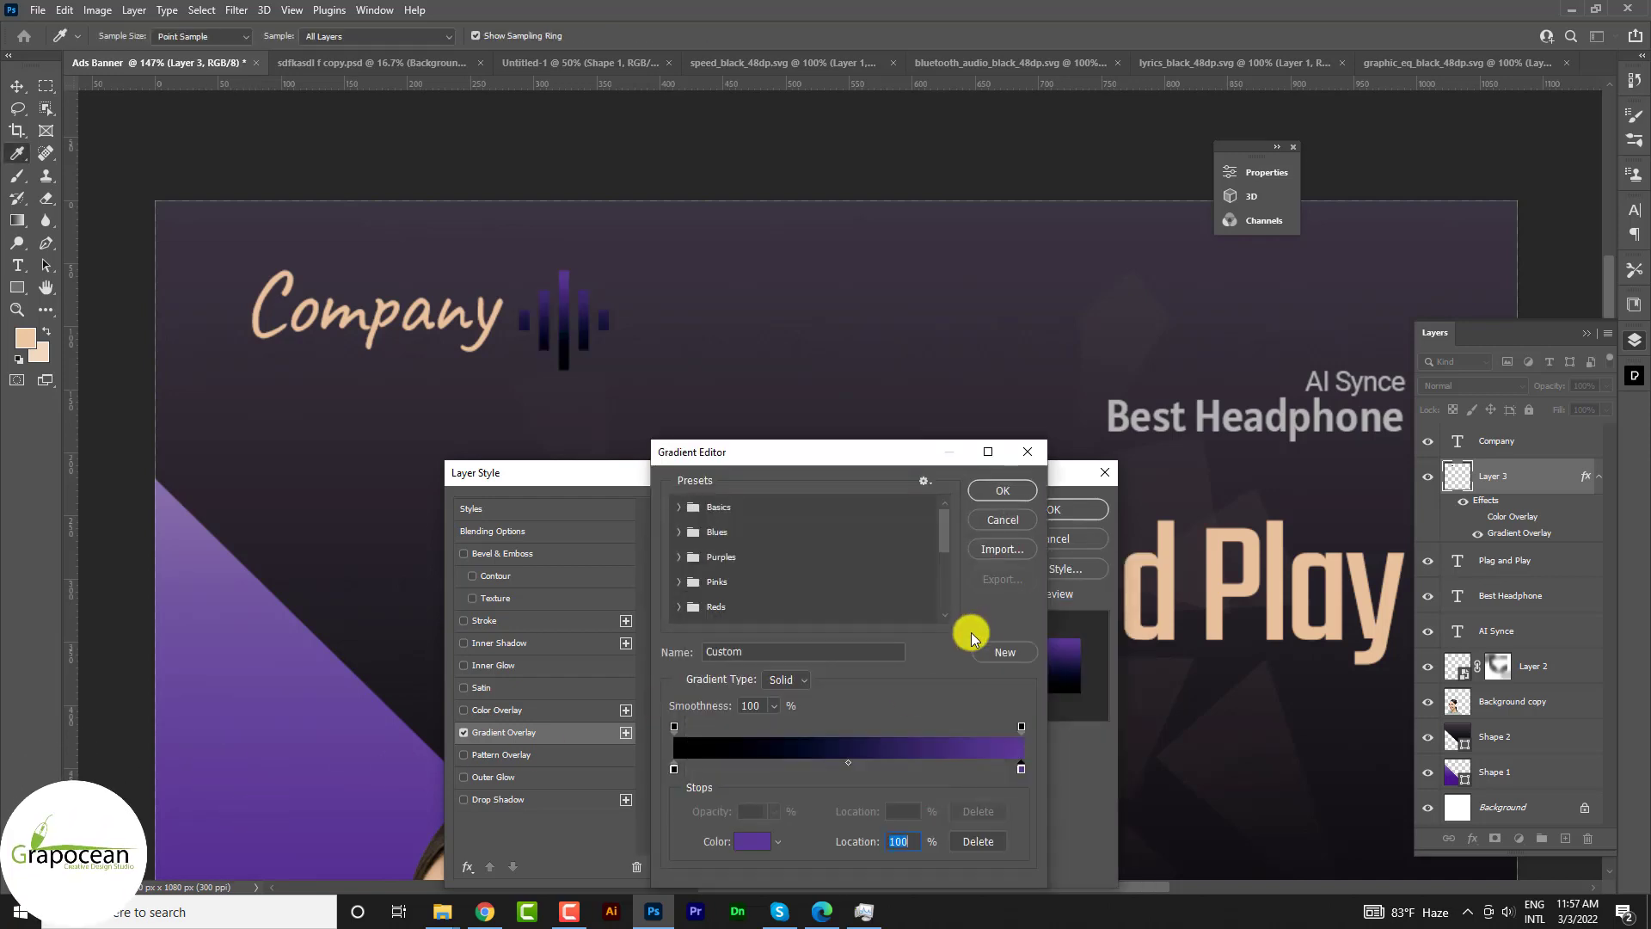
pyautogui.doubleClick(674, 769)
pyautogui.click(169, 499)
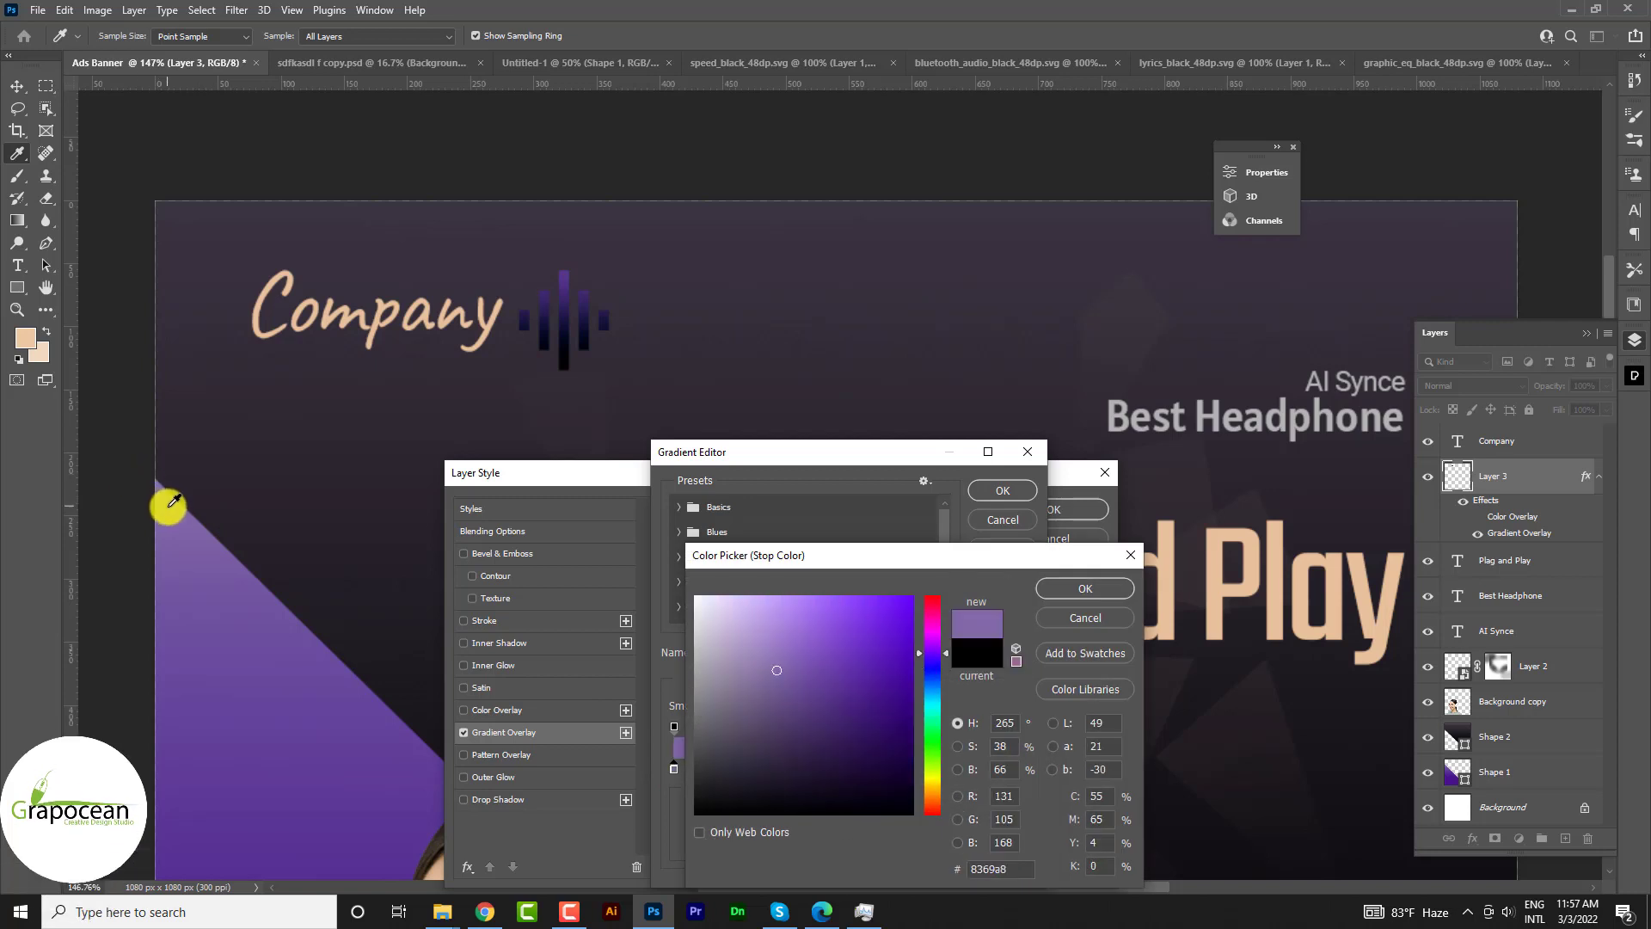
pyautogui.click(1095, 592)
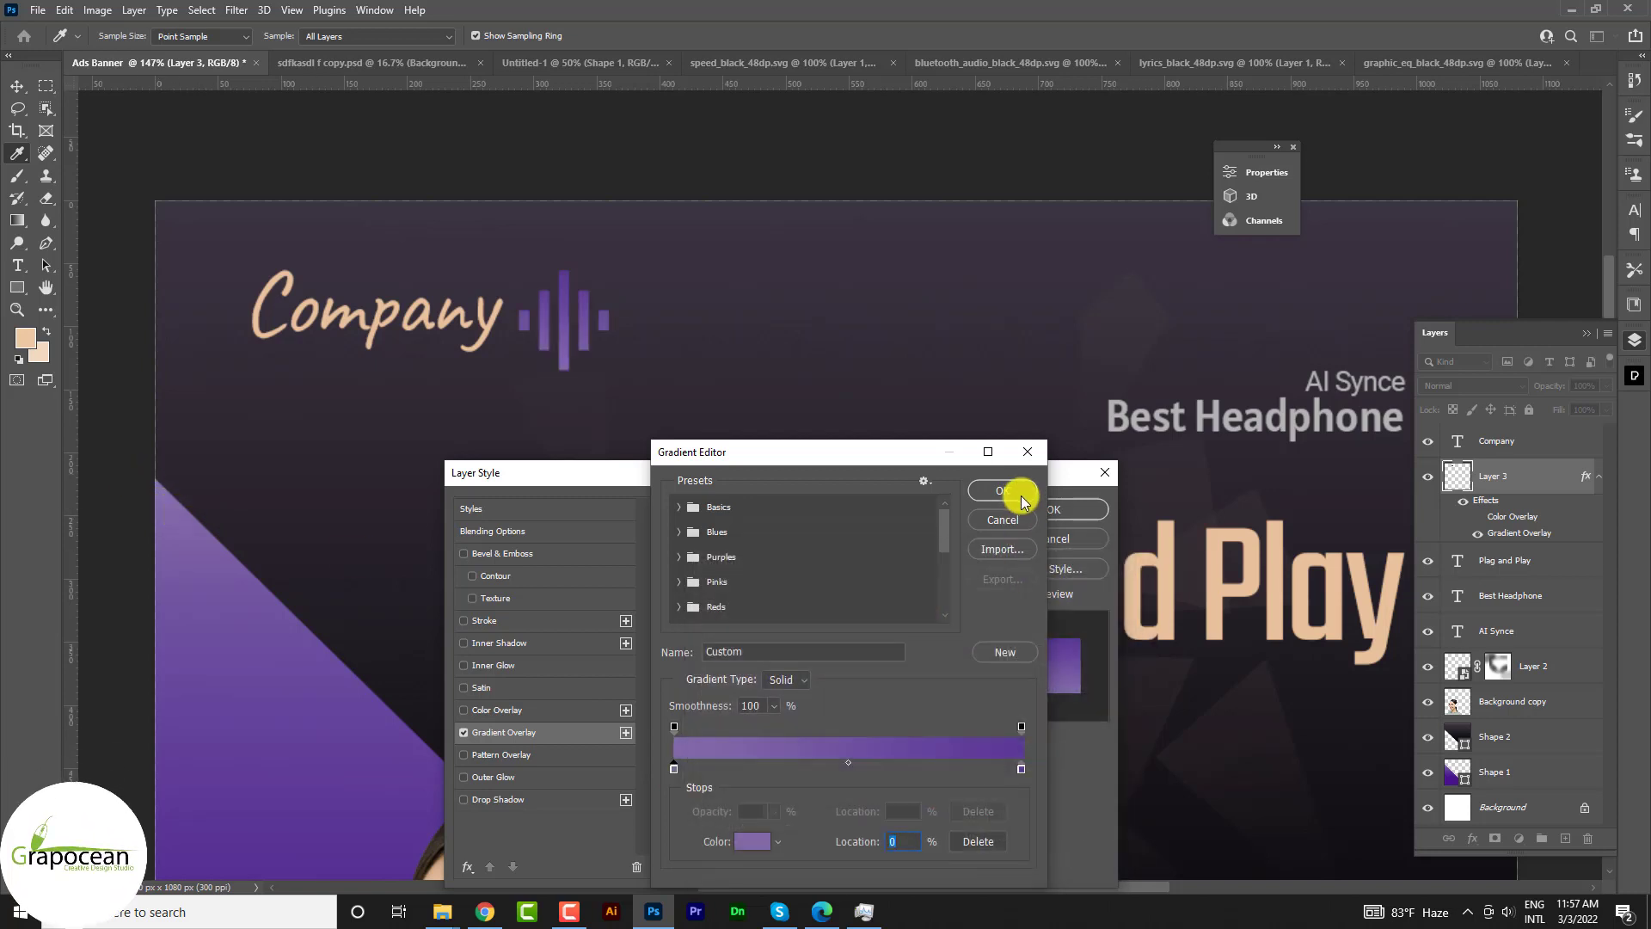
pyautogui.click(1008, 490)
# - Apply the gradient overlay, then recolour the Company text a pale lavender sampled from the banner
pyautogui.press('Return')
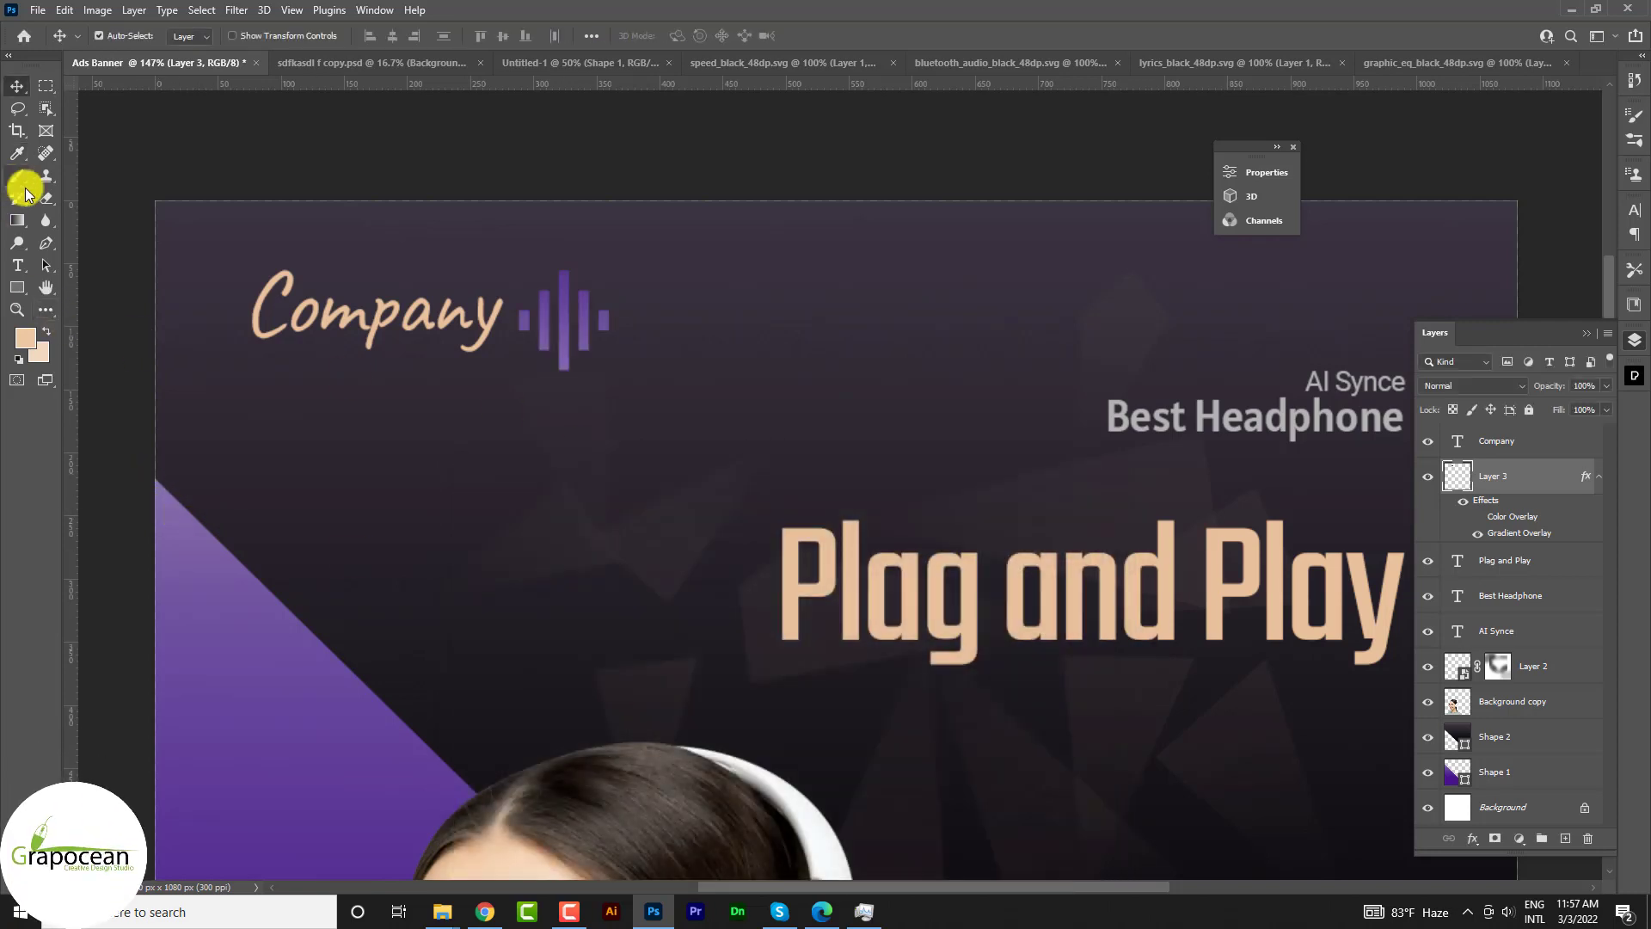
pyautogui.click(17, 265)
pyautogui.moveTo(256, 310); pyautogui.dragTo(527, 321)
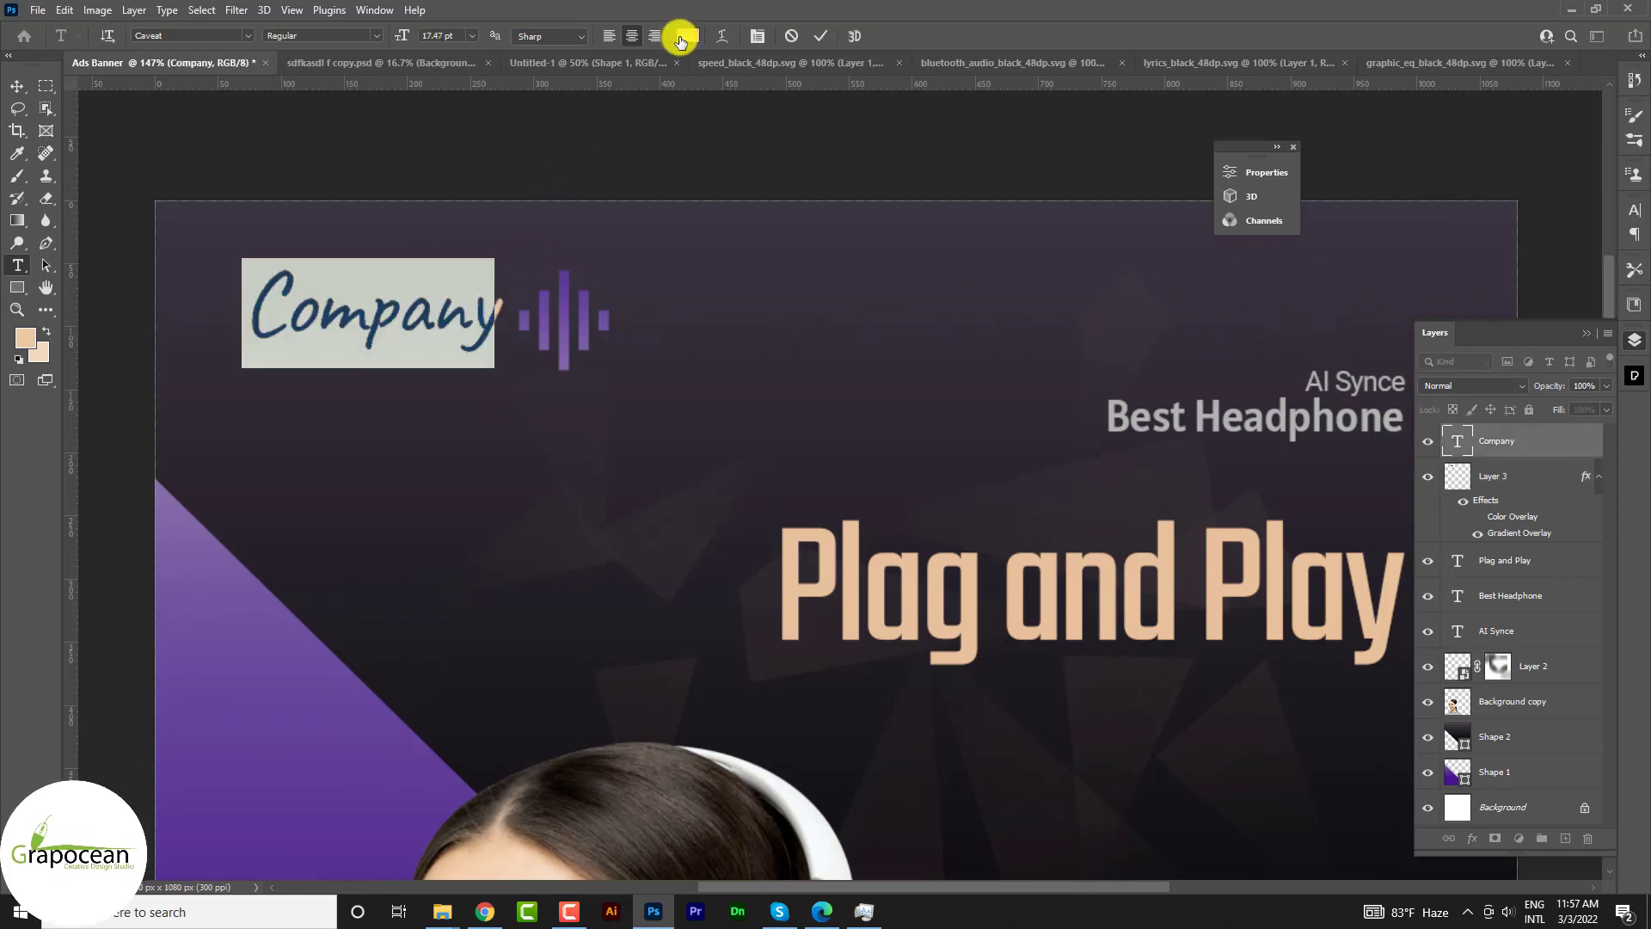
pyautogui.click(688, 35)
pyautogui.click(198, 559)
pyautogui.moveTo(762, 650); pyautogui.dragTo(725, 593)
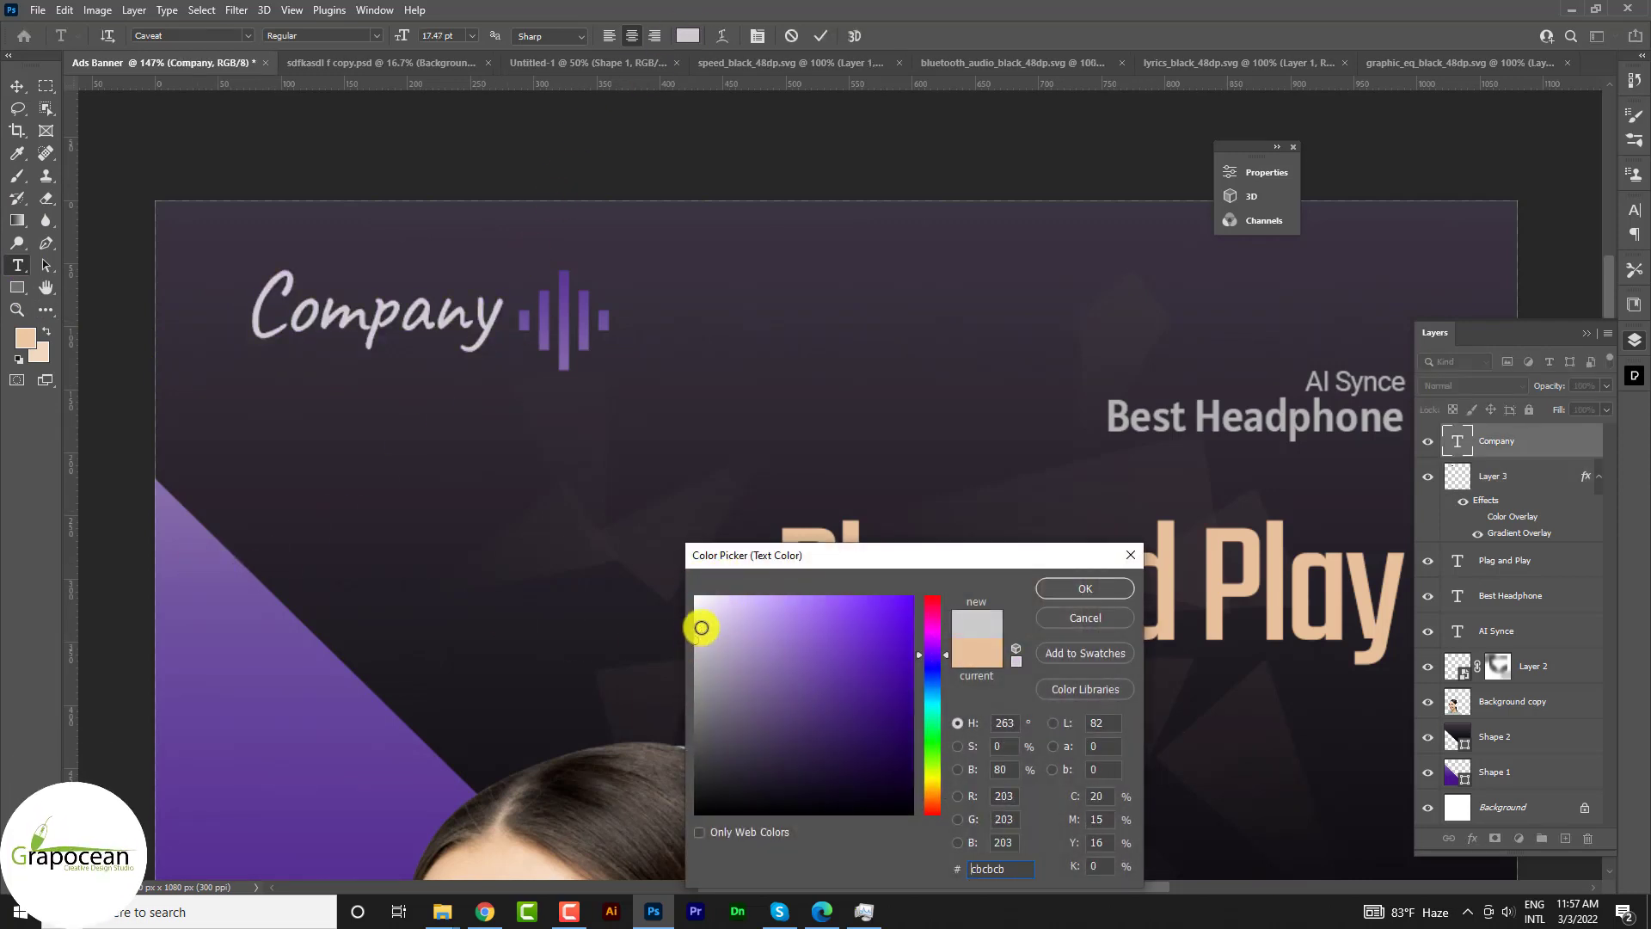
pyautogui.click(1086, 588)
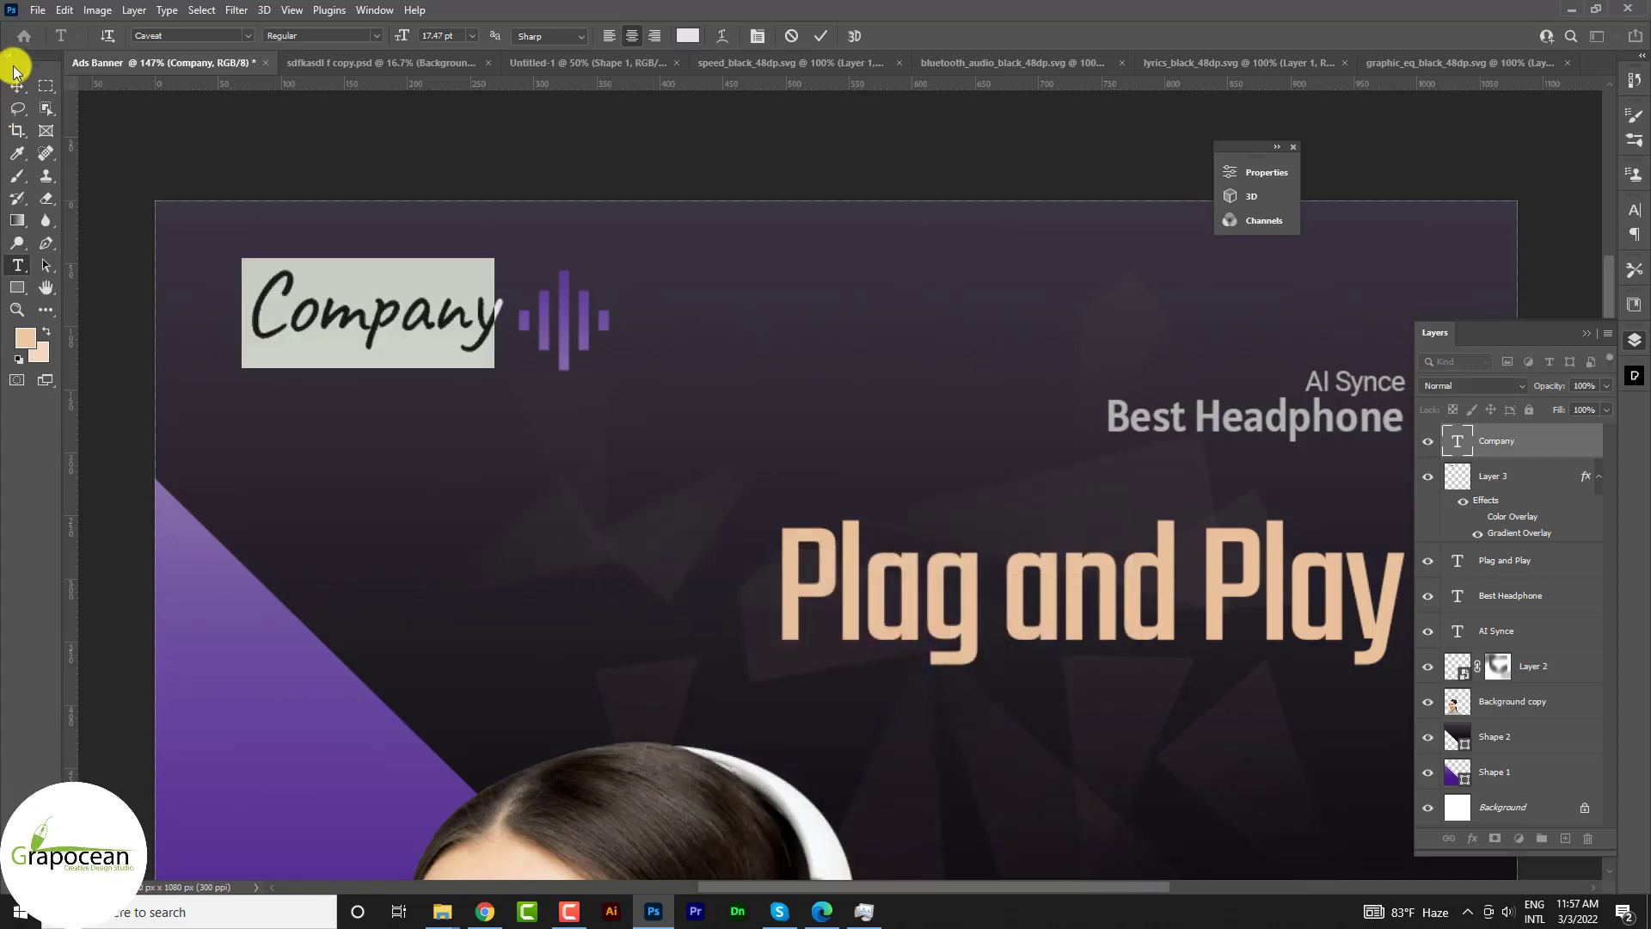
# - Bring the speed icon from its SVG document into the Ads Banner
pyautogui.click(17, 86)
pyautogui.click(793, 63)
pyautogui.moveTo(888, 418)
pyautogui.mouseDown()
pyautogui.moveTo(176, 65)
pyautogui.moveTo(720, 483)
pyautogui.mouseUp()
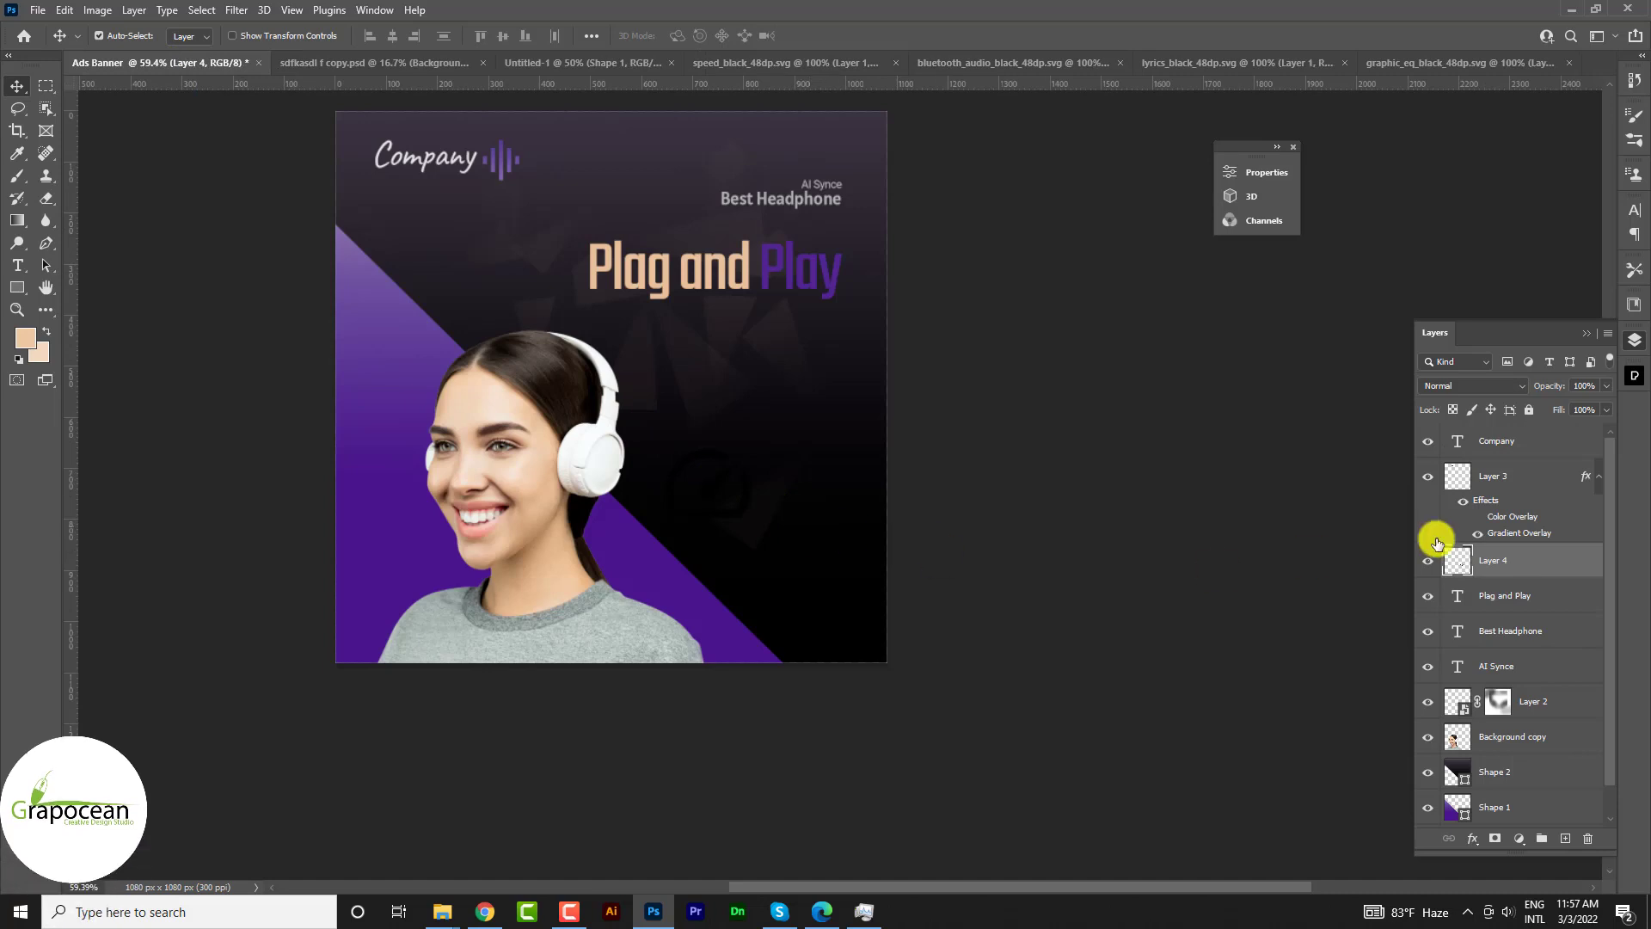
# - Put Layer 4 on top with the purple overlay effects, shrunk to about half size and moved left
pyautogui.moveTo(1498, 562); pyautogui.dragTo(1507, 428)
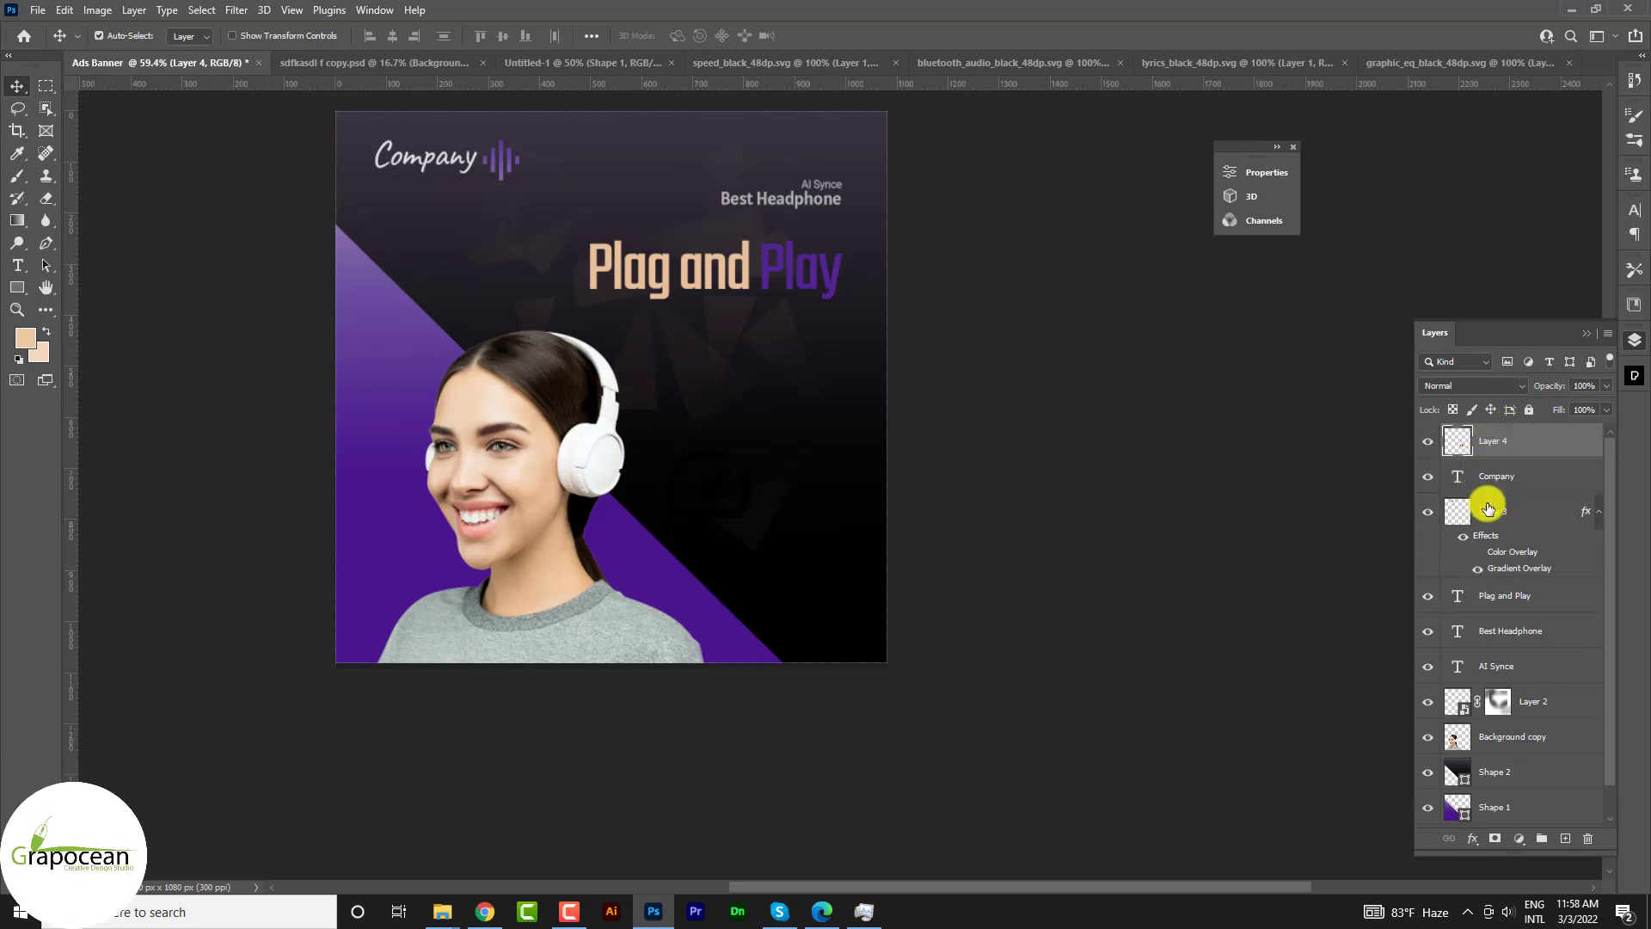
pyautogui.moveTo(1585, 537); pyautogui.dragTo(1567, 453)
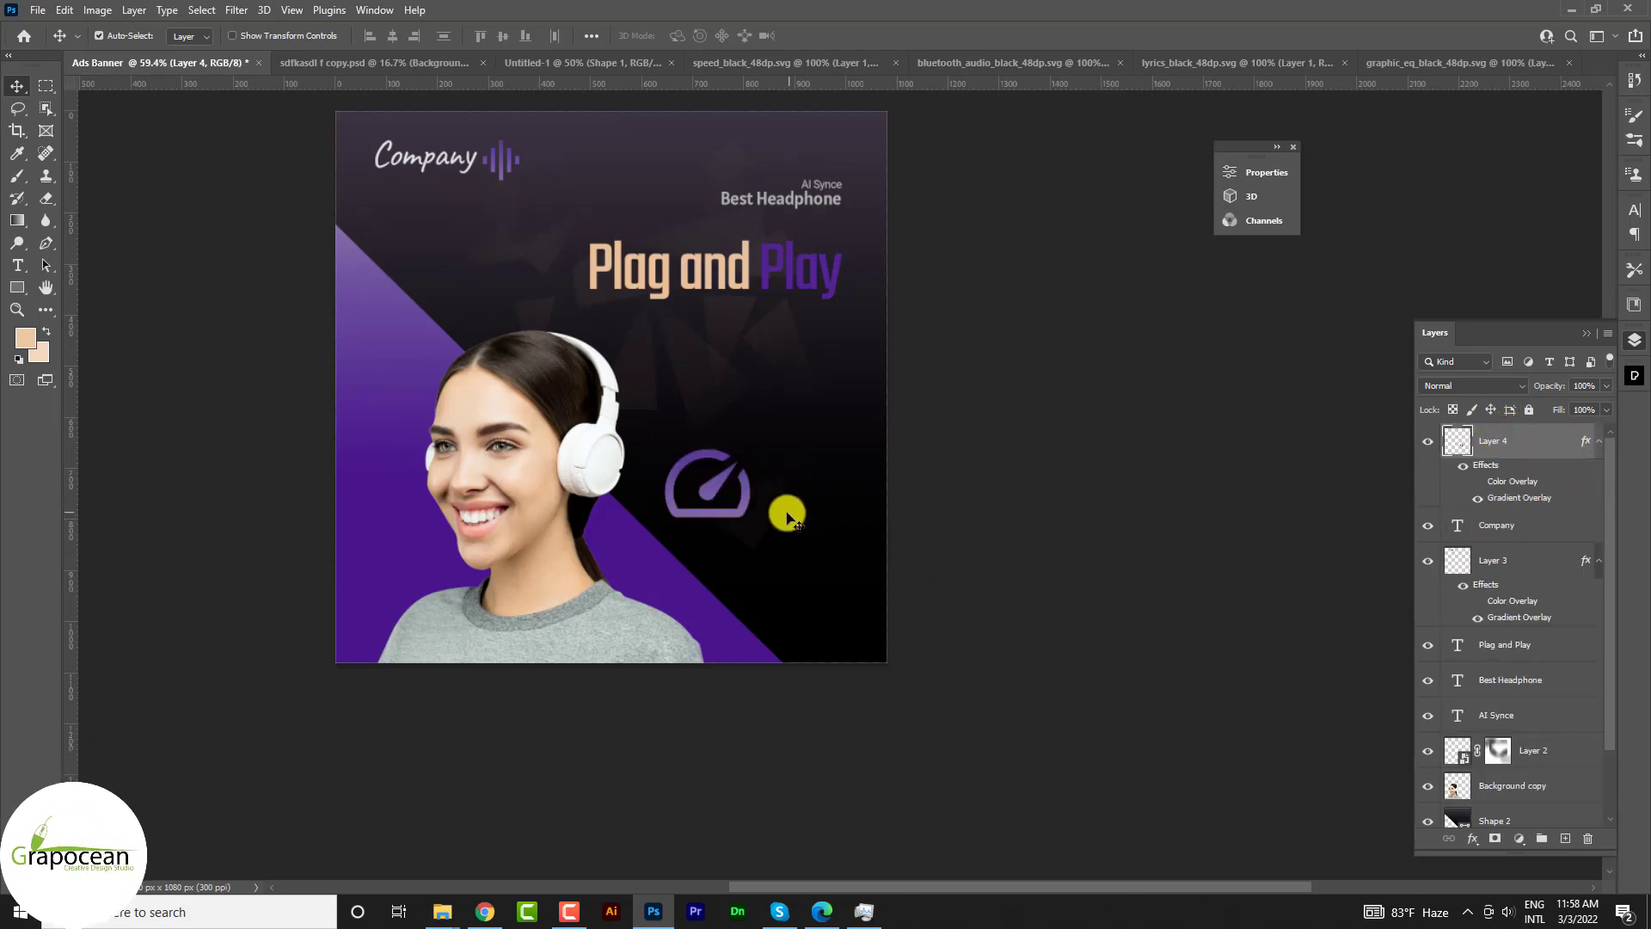
pyautogui.hotkey('ctrl', 't')
pyautogui.moveTo(750, 517); pyautogui.dragTo(722, 516)
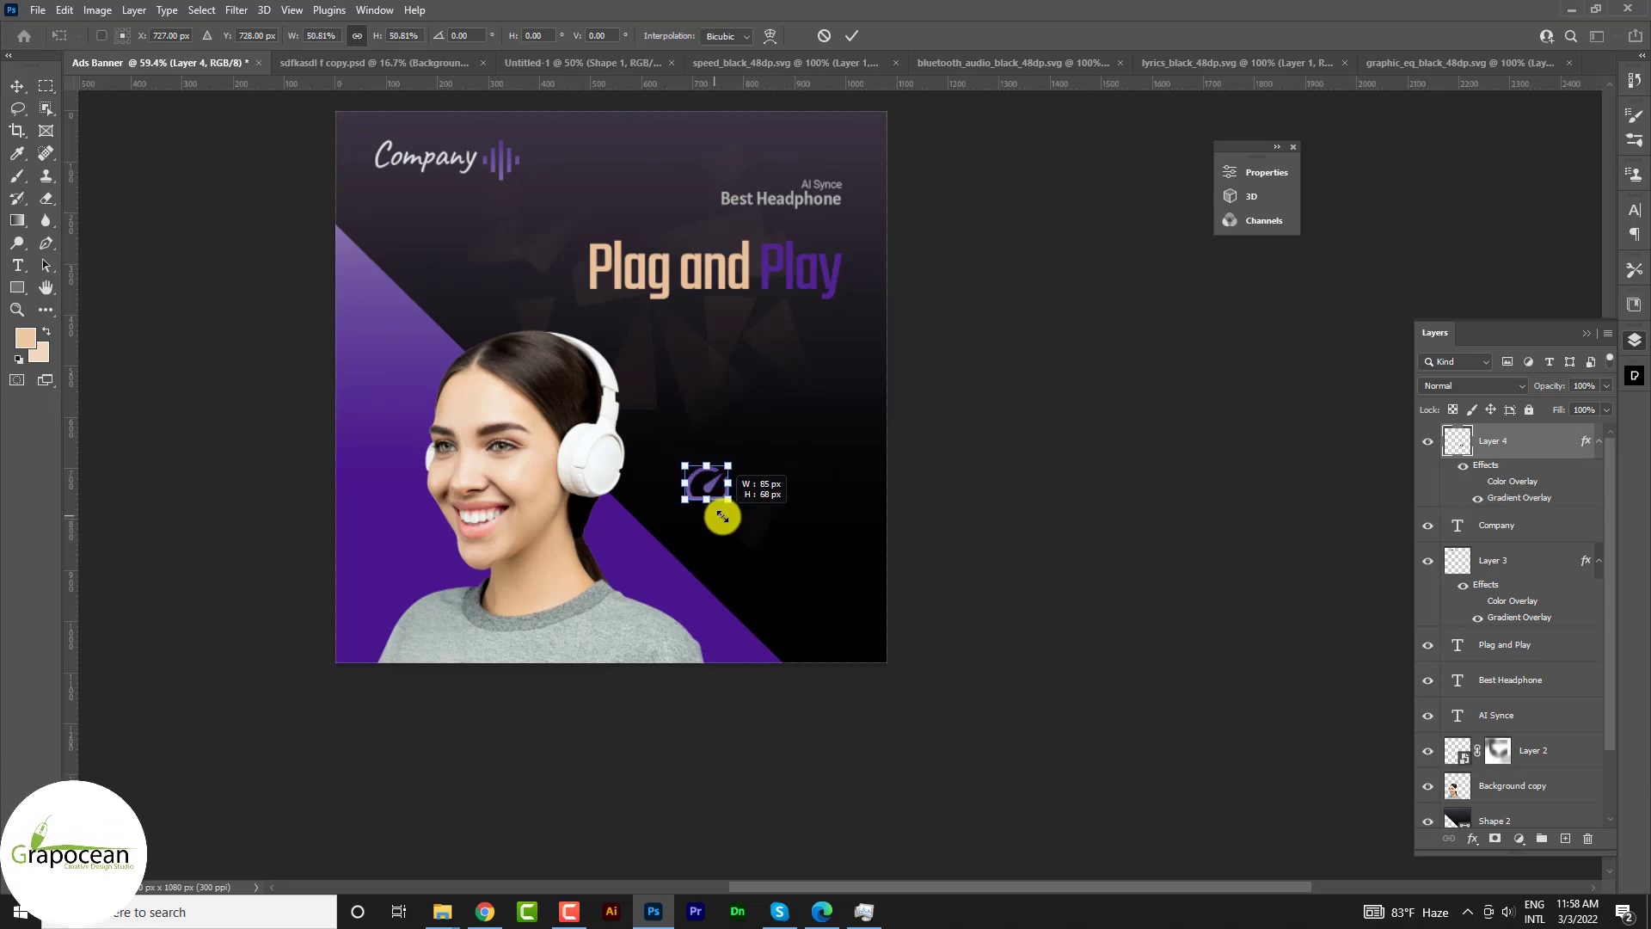
pyautogui.scroll(5, 720, 516)
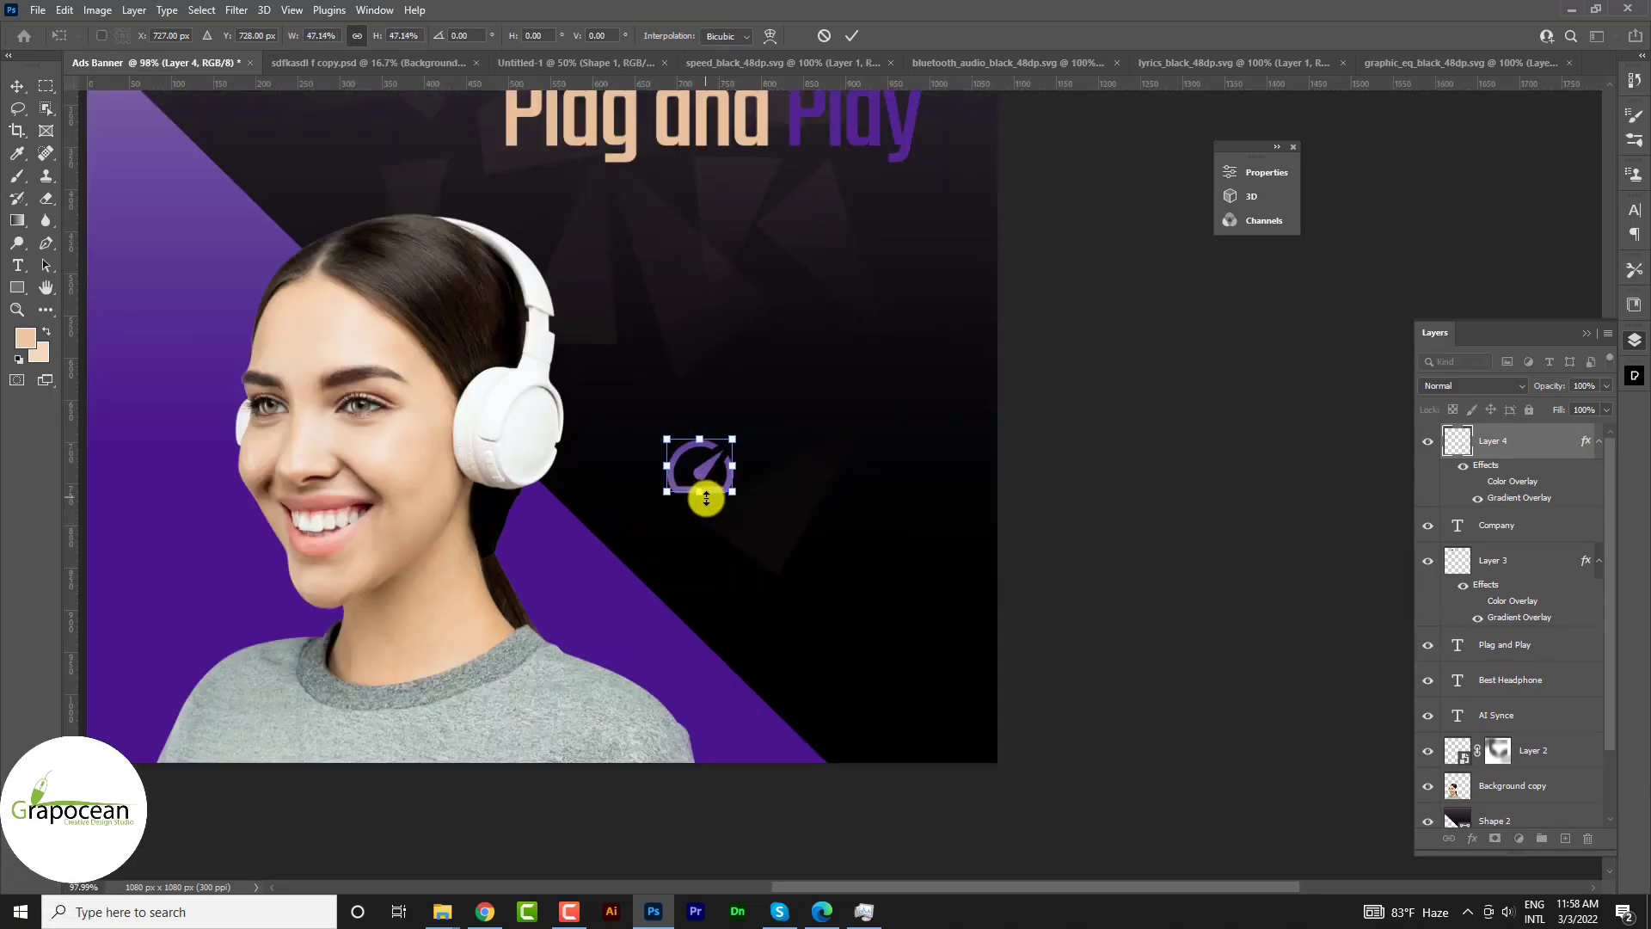
pyautogui.scroll(2, 705, 494)
pyautogui.scroll(2, 704, 493)
pyautogui.moveTo(700, 466)
pyautogui.mouseDown()
pyautogui.moveTo(600, 460)
pyautogui.moveTo(637, 476)
pyautogui.mouseUp()
pyautogui.click(849, 37)
pyautogui.scroll(-7, 798, 528)
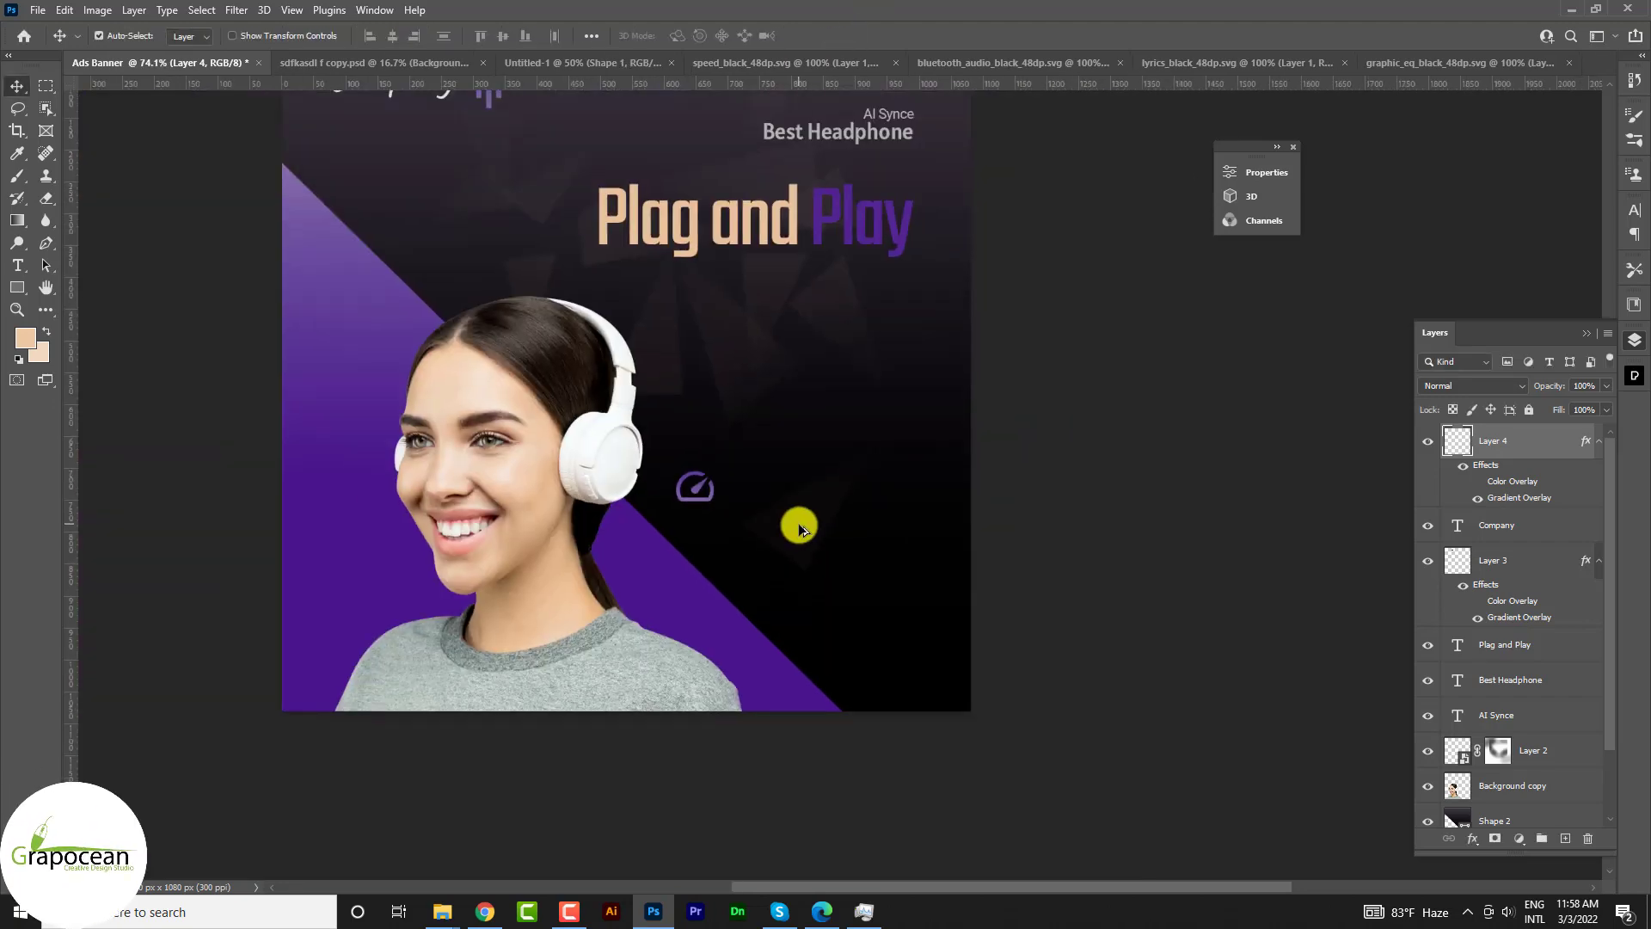
pyautogui.scroll(2, 809, 525)
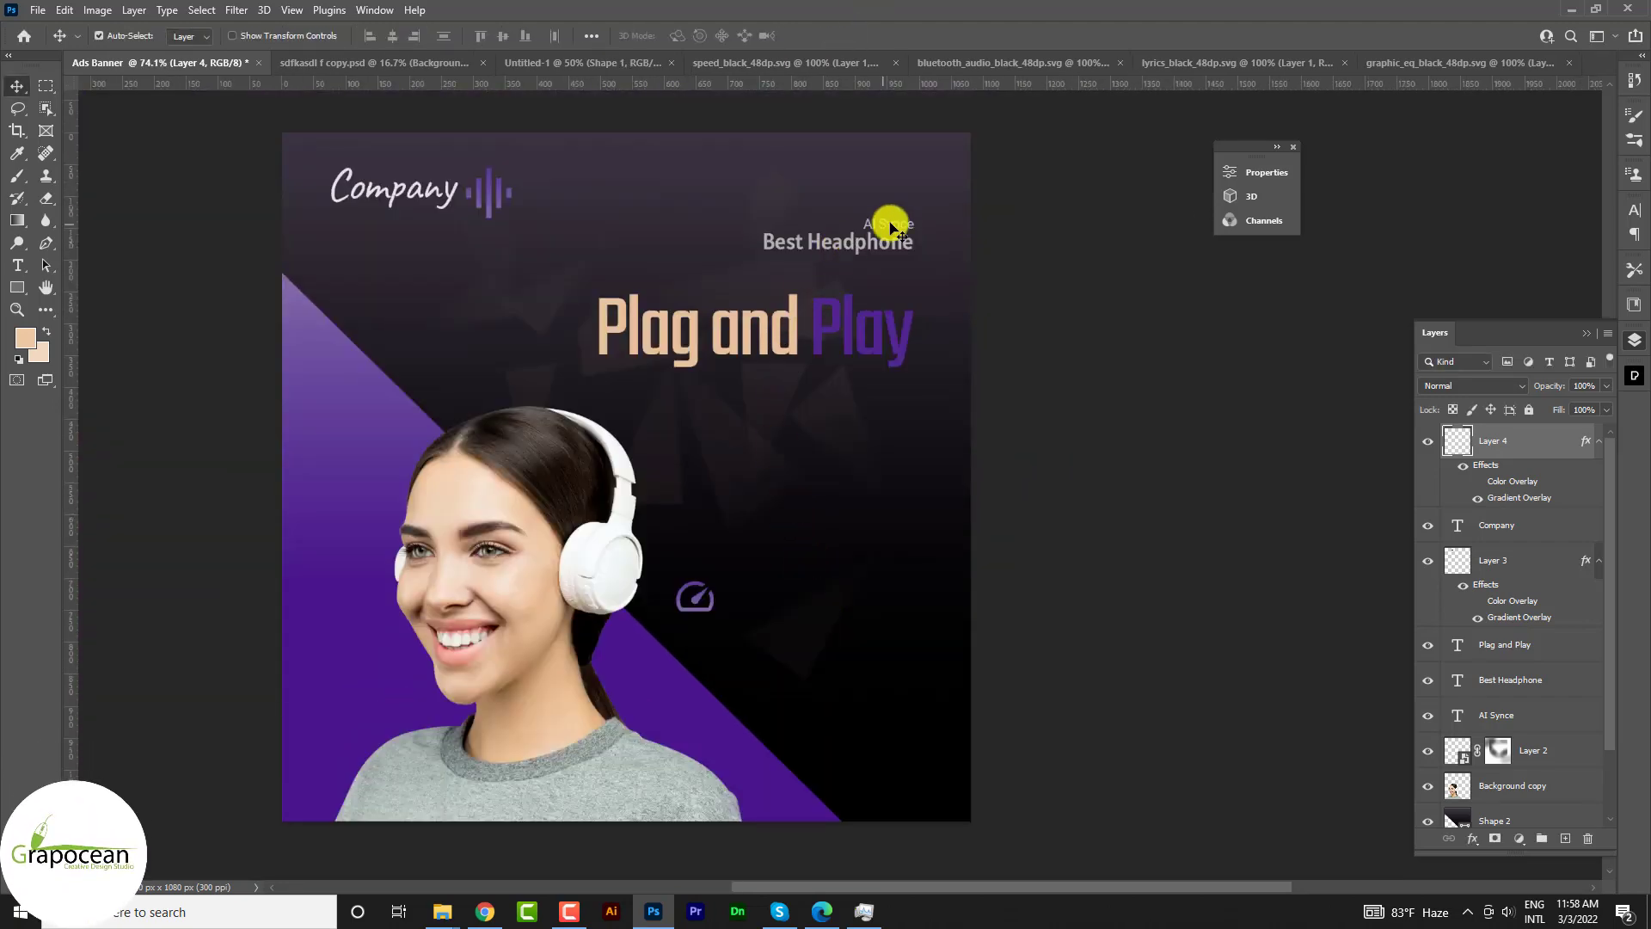
# - Duplicate the AI Synce text beside the speedometer icon and retype it as 'Play Normal Speed'
pyautogui.moveTo(893, 242); pyautogui.dragTo(757, 602)
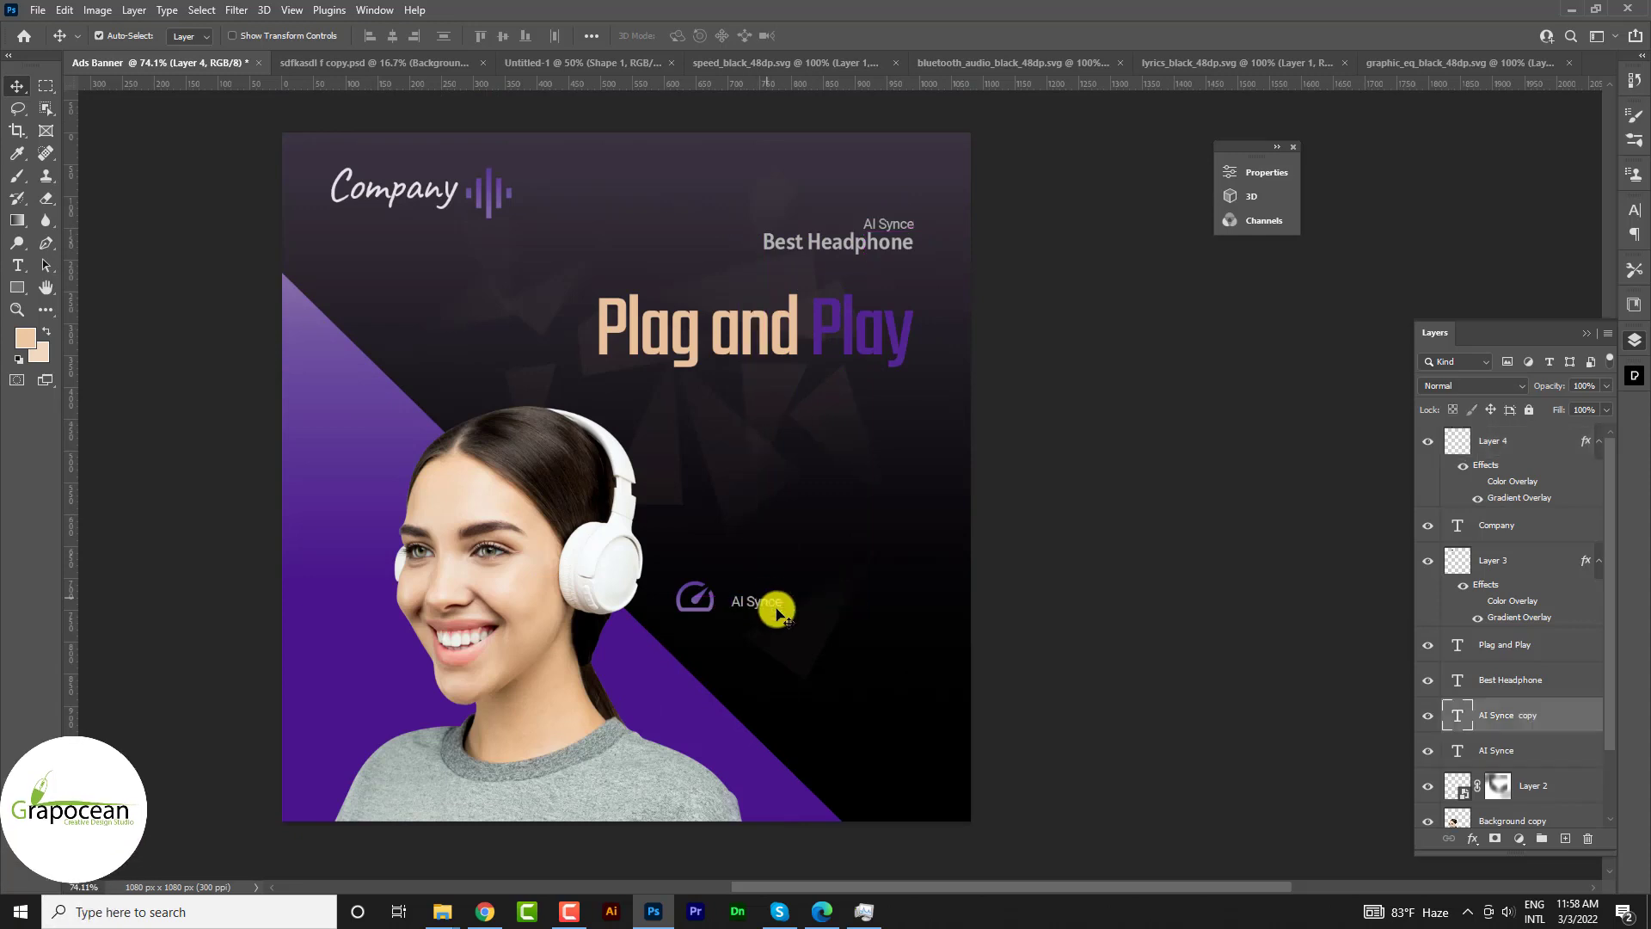
pyautogui.scroll(10, 757, 602)
pyautogui.click(18, 266)
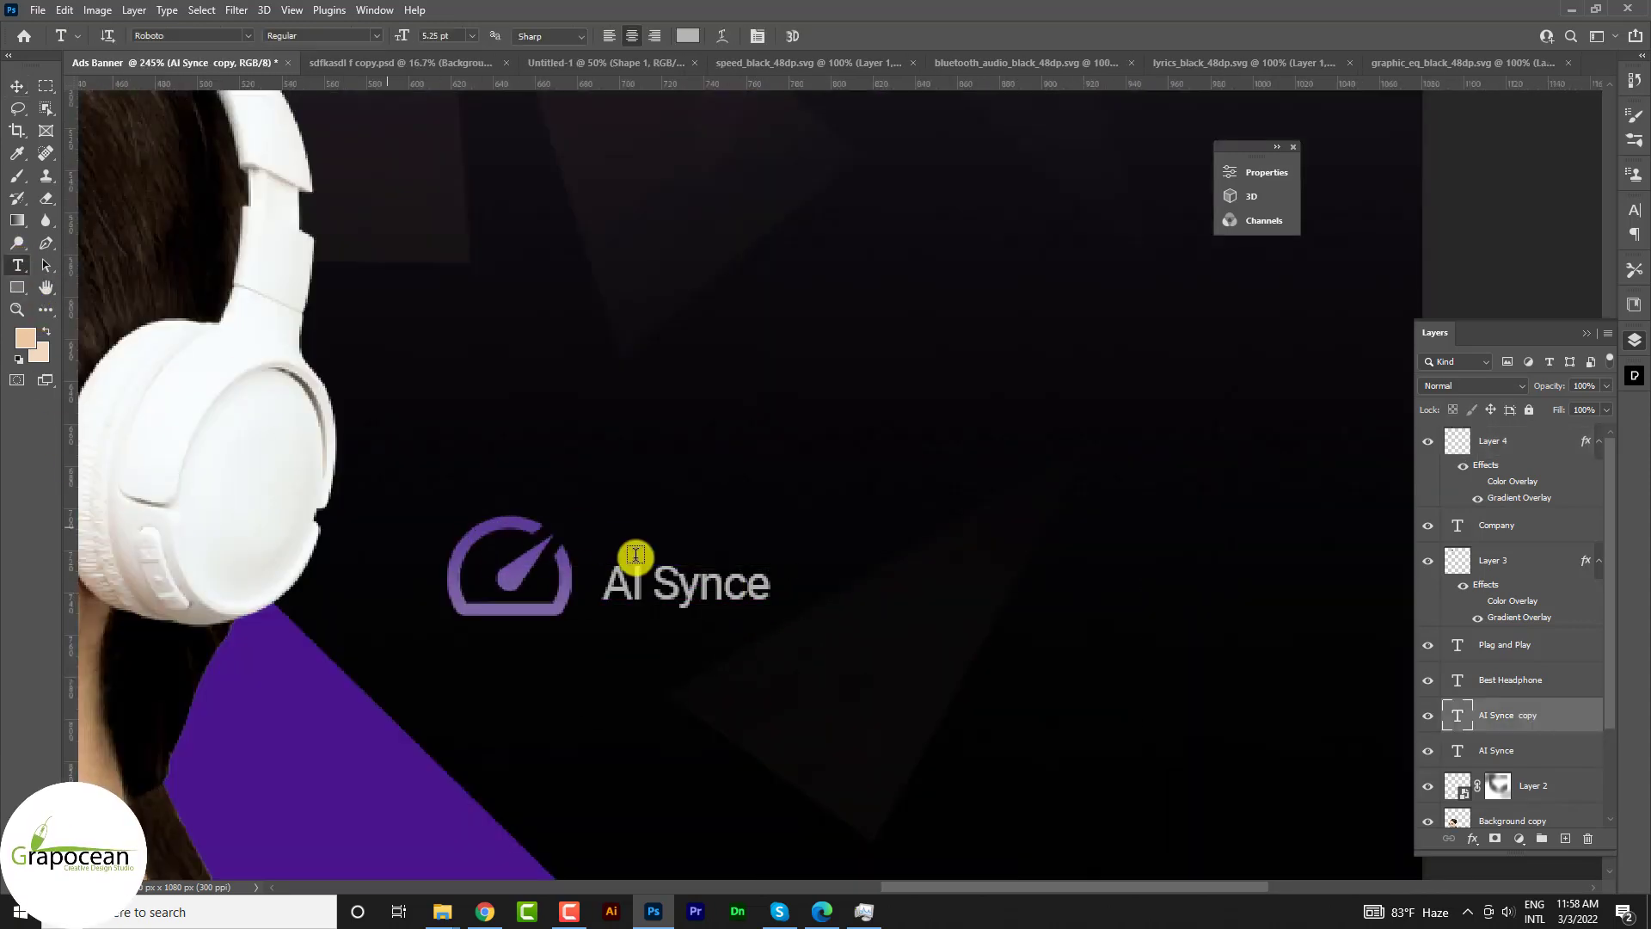
pyautogui.write('Play ')
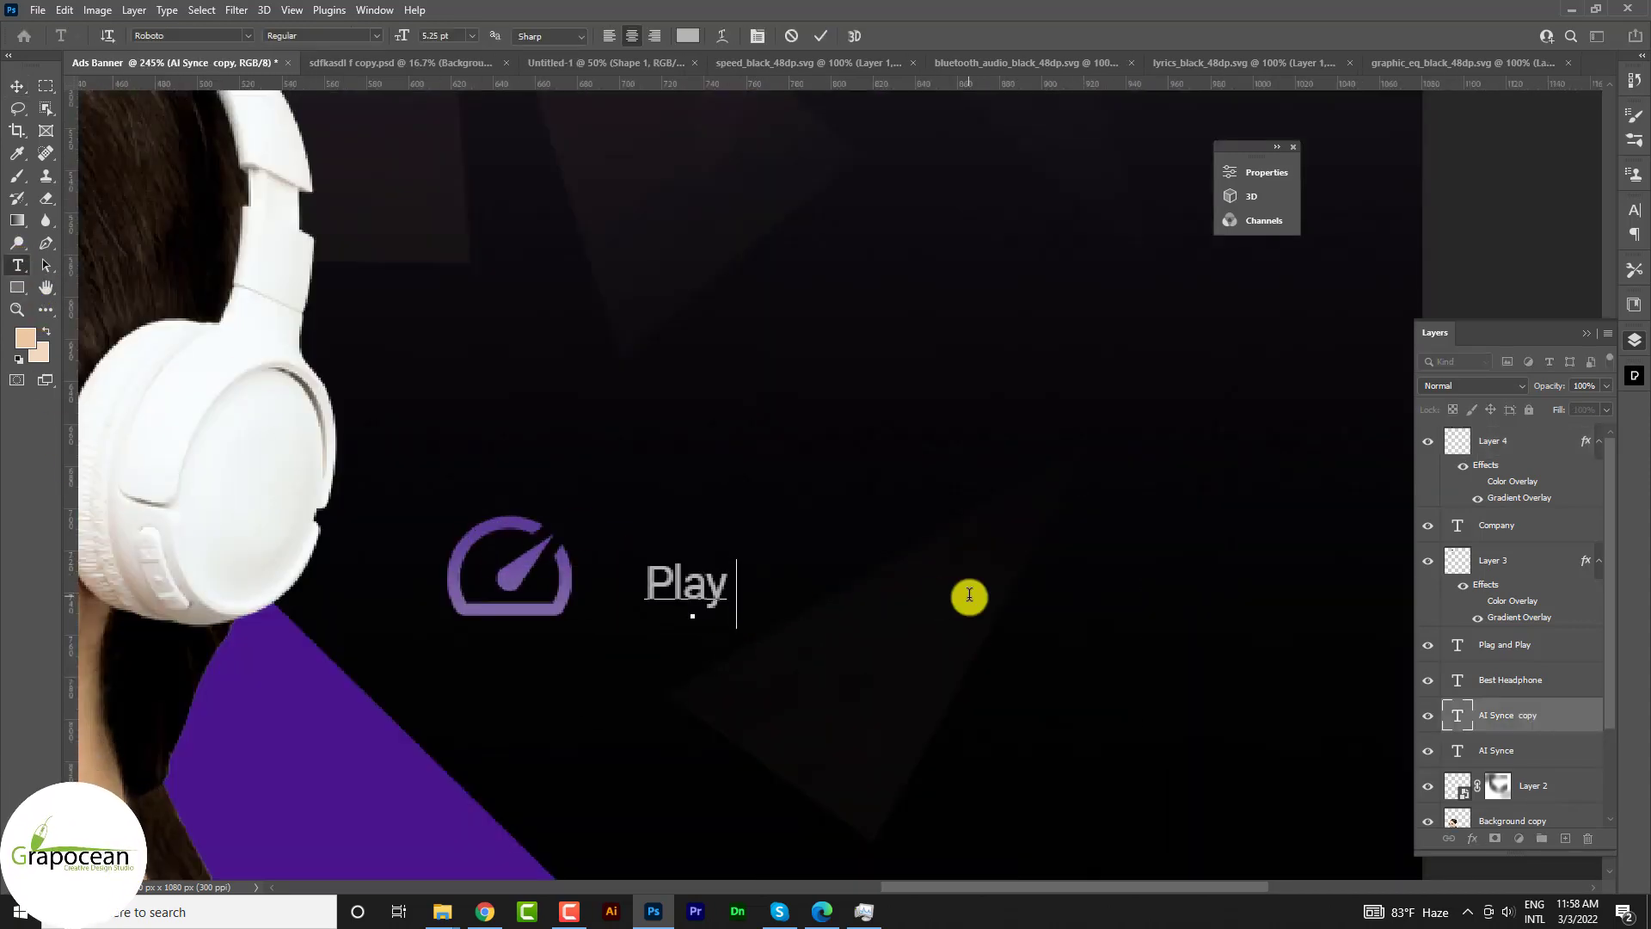
pyautogui.write('Normal ')
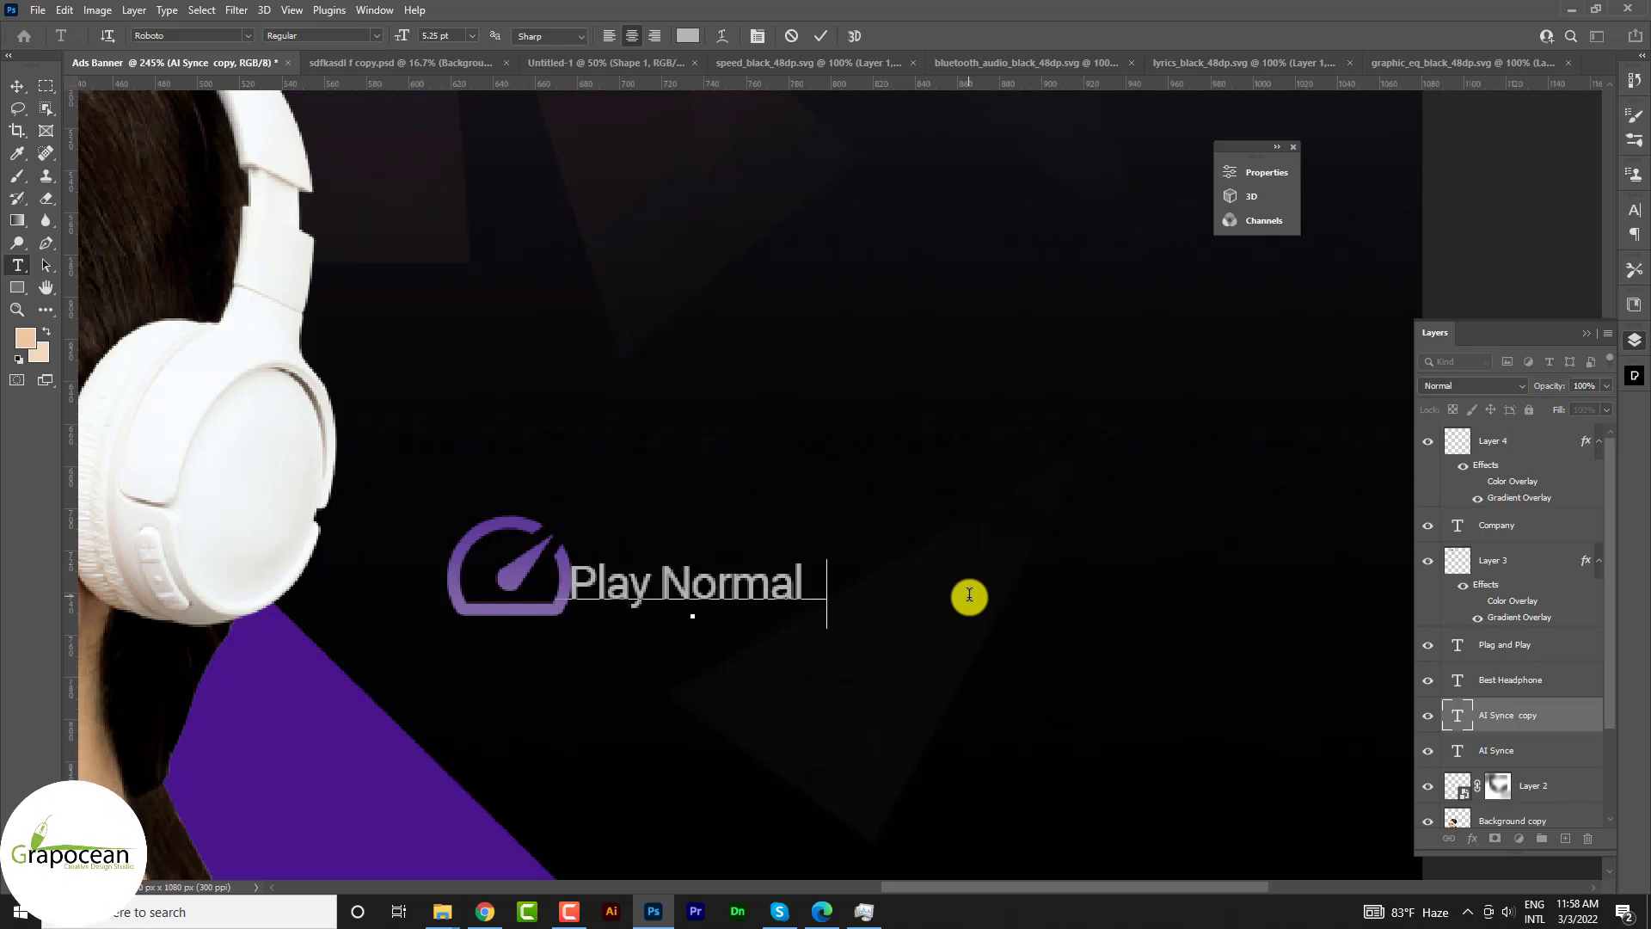
pyautogui.write('Speed')
pyautogui.press('BackSpace')
pyautogui.write('e')
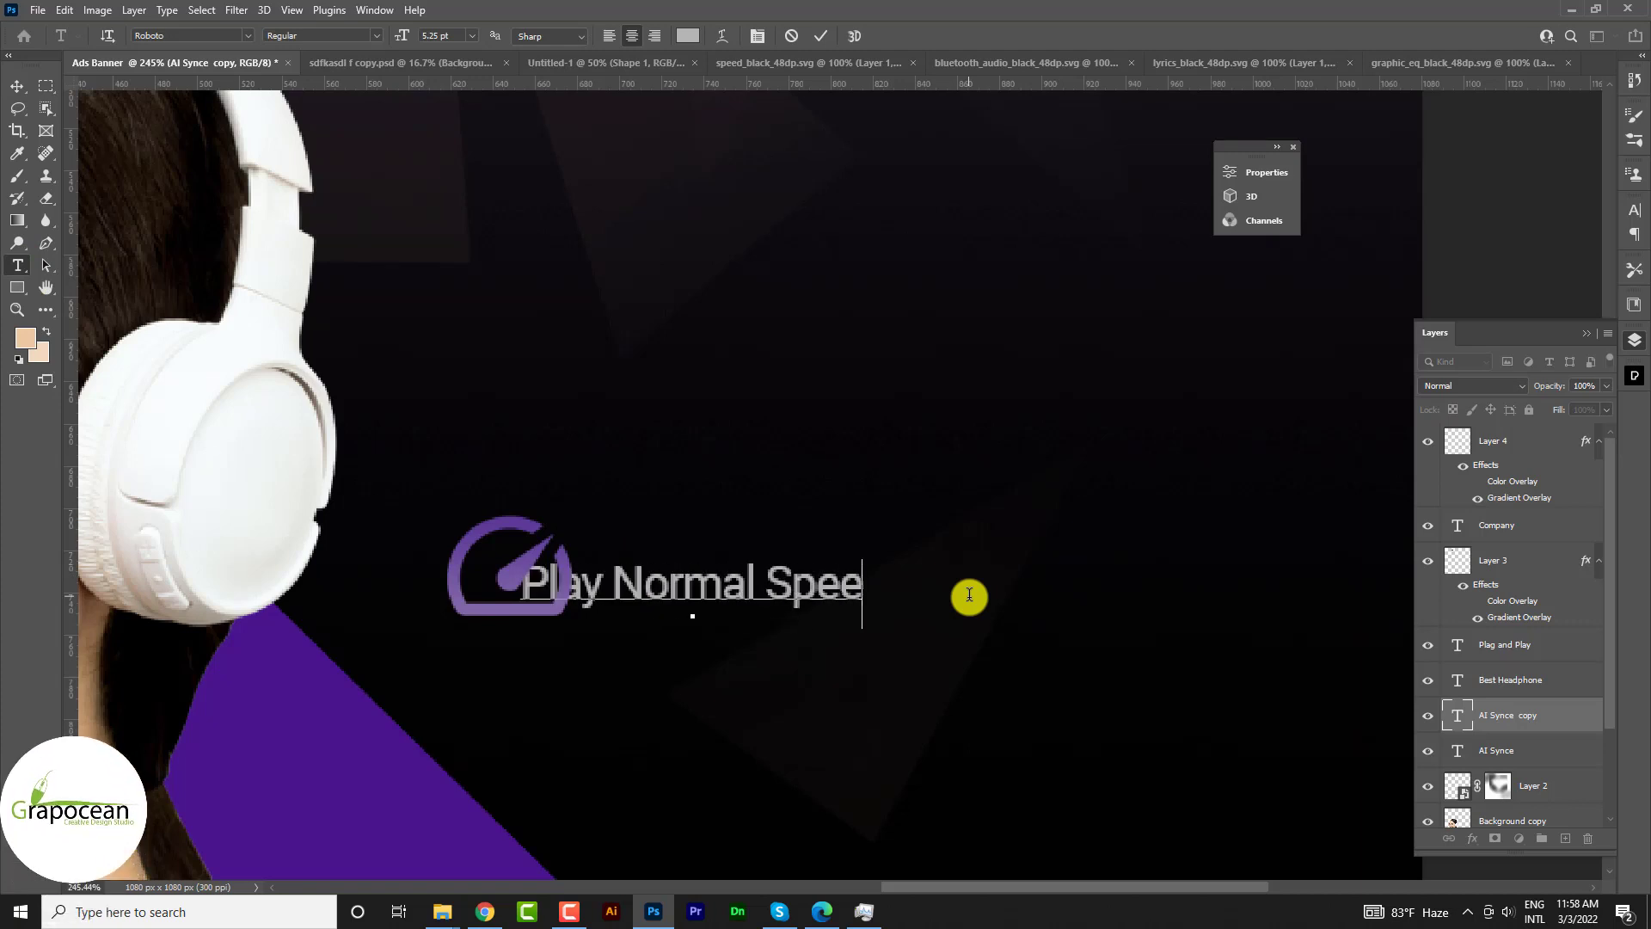
pyautogui.write('d')
pyautogui.click(12, 74)
# - Line the 'Play Normal Speed' label up with the speedometer icon
pyautogui.moveTo(709, 588); pyautogui.dragTo(789, 597)
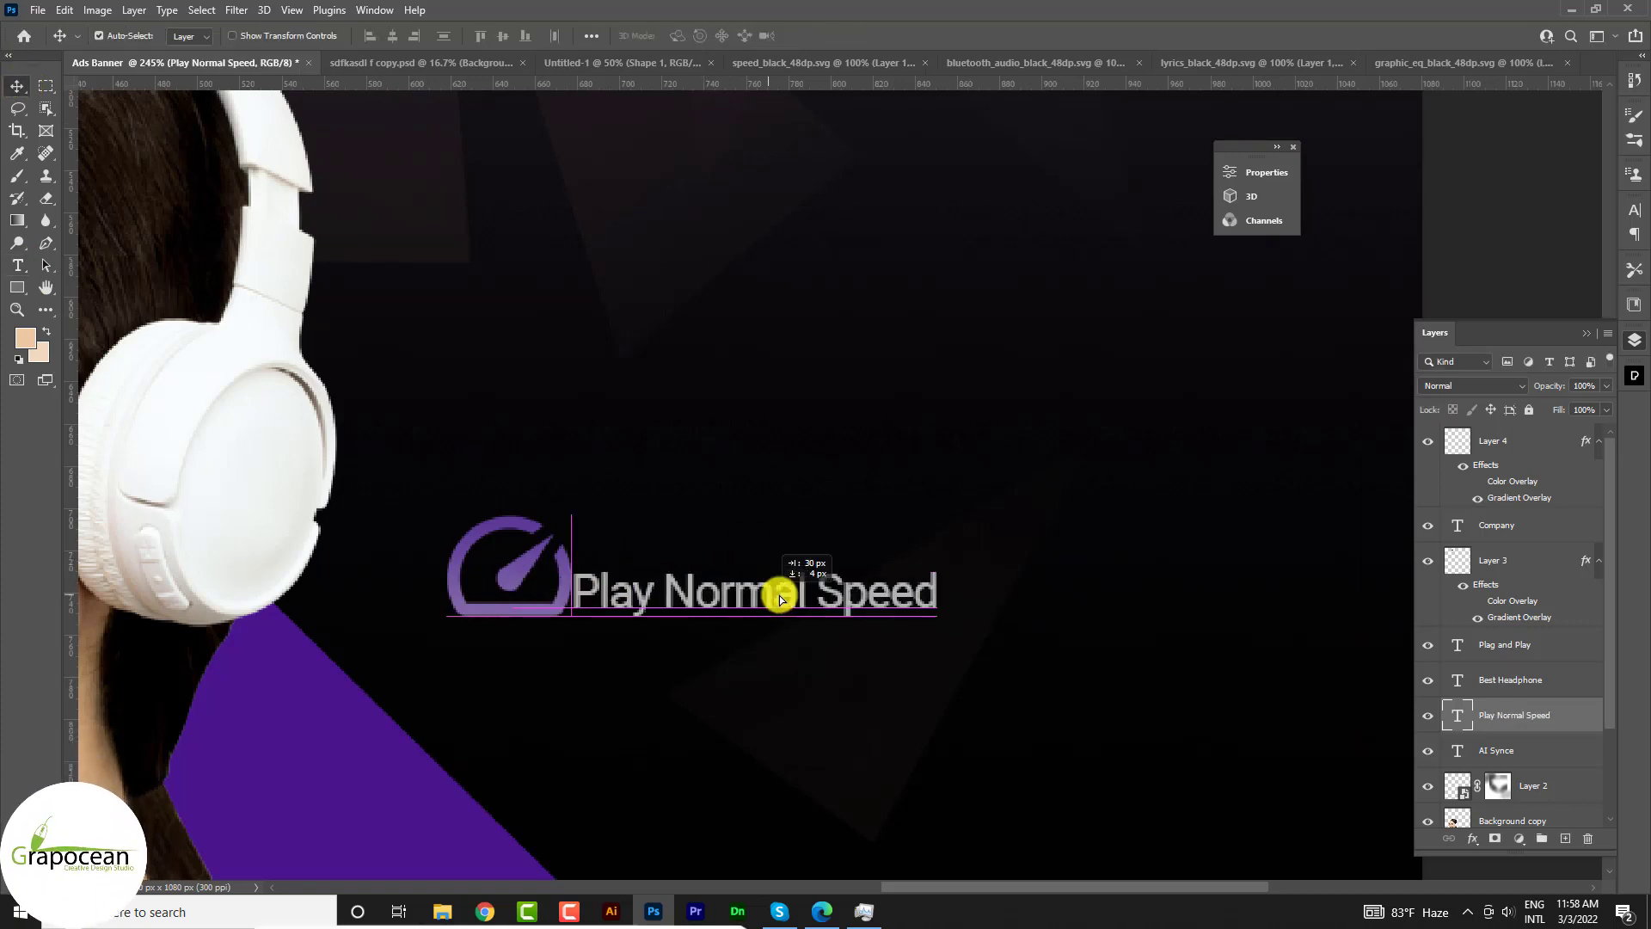
pyautogui.scroll(-5, 697, 634)
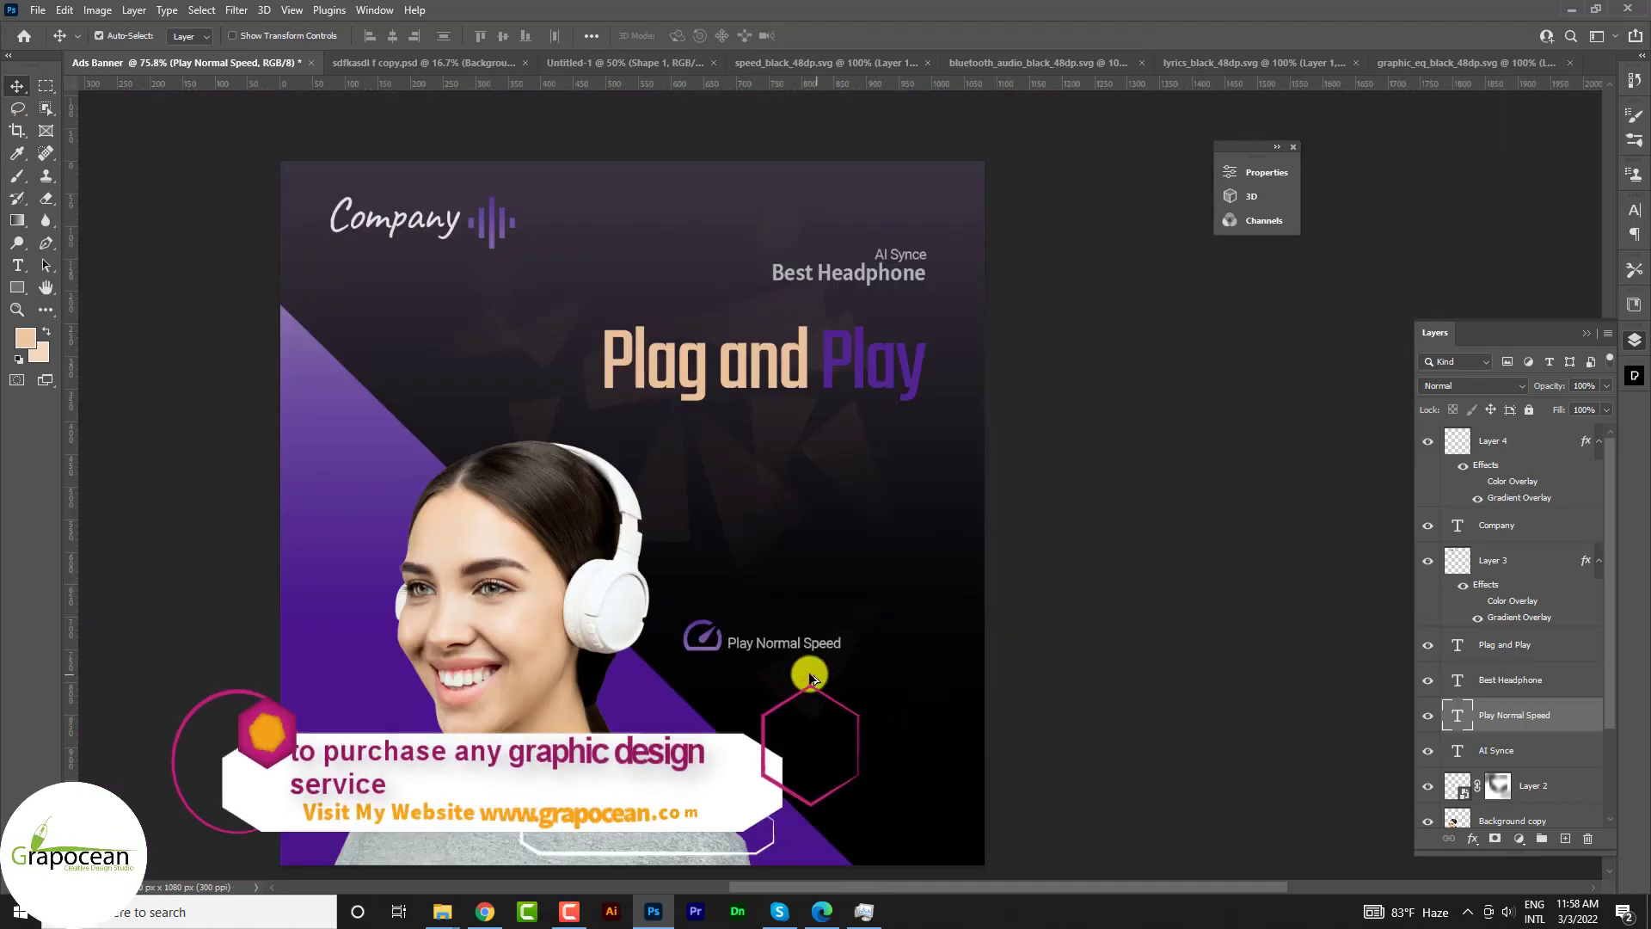
pyautogui.scroll(5, 834, 617)
pyautogui.scroll(1, 969, 610)
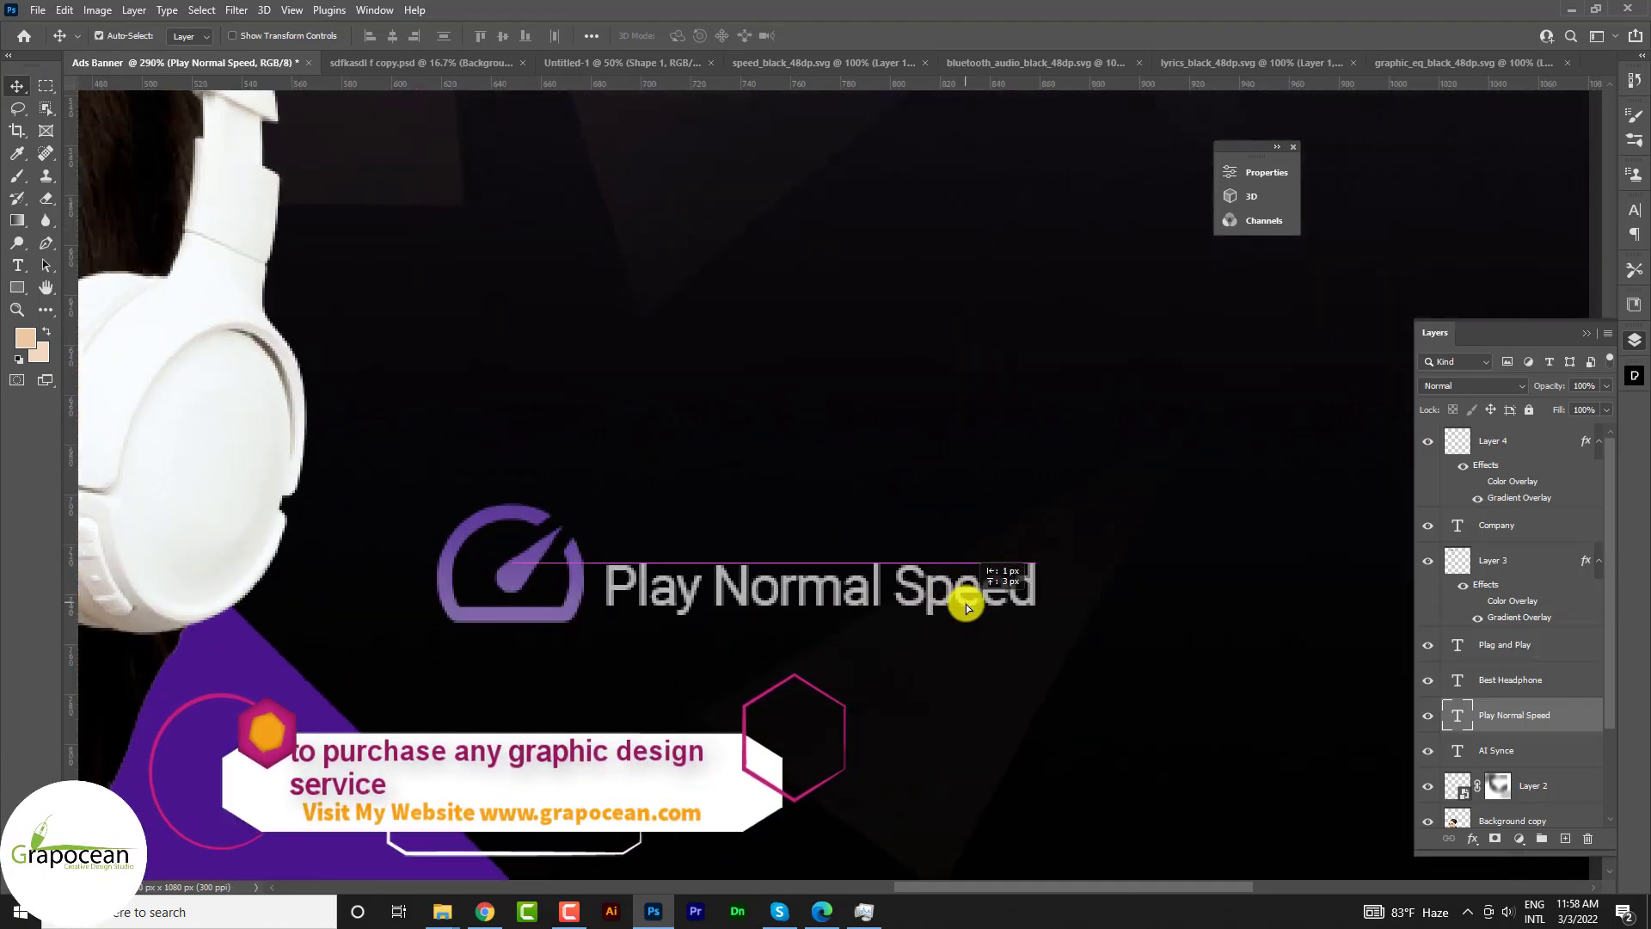
pyautogui.scroll(-3, 972, 602)
pyautogui.scroll(-5, 898, 681)
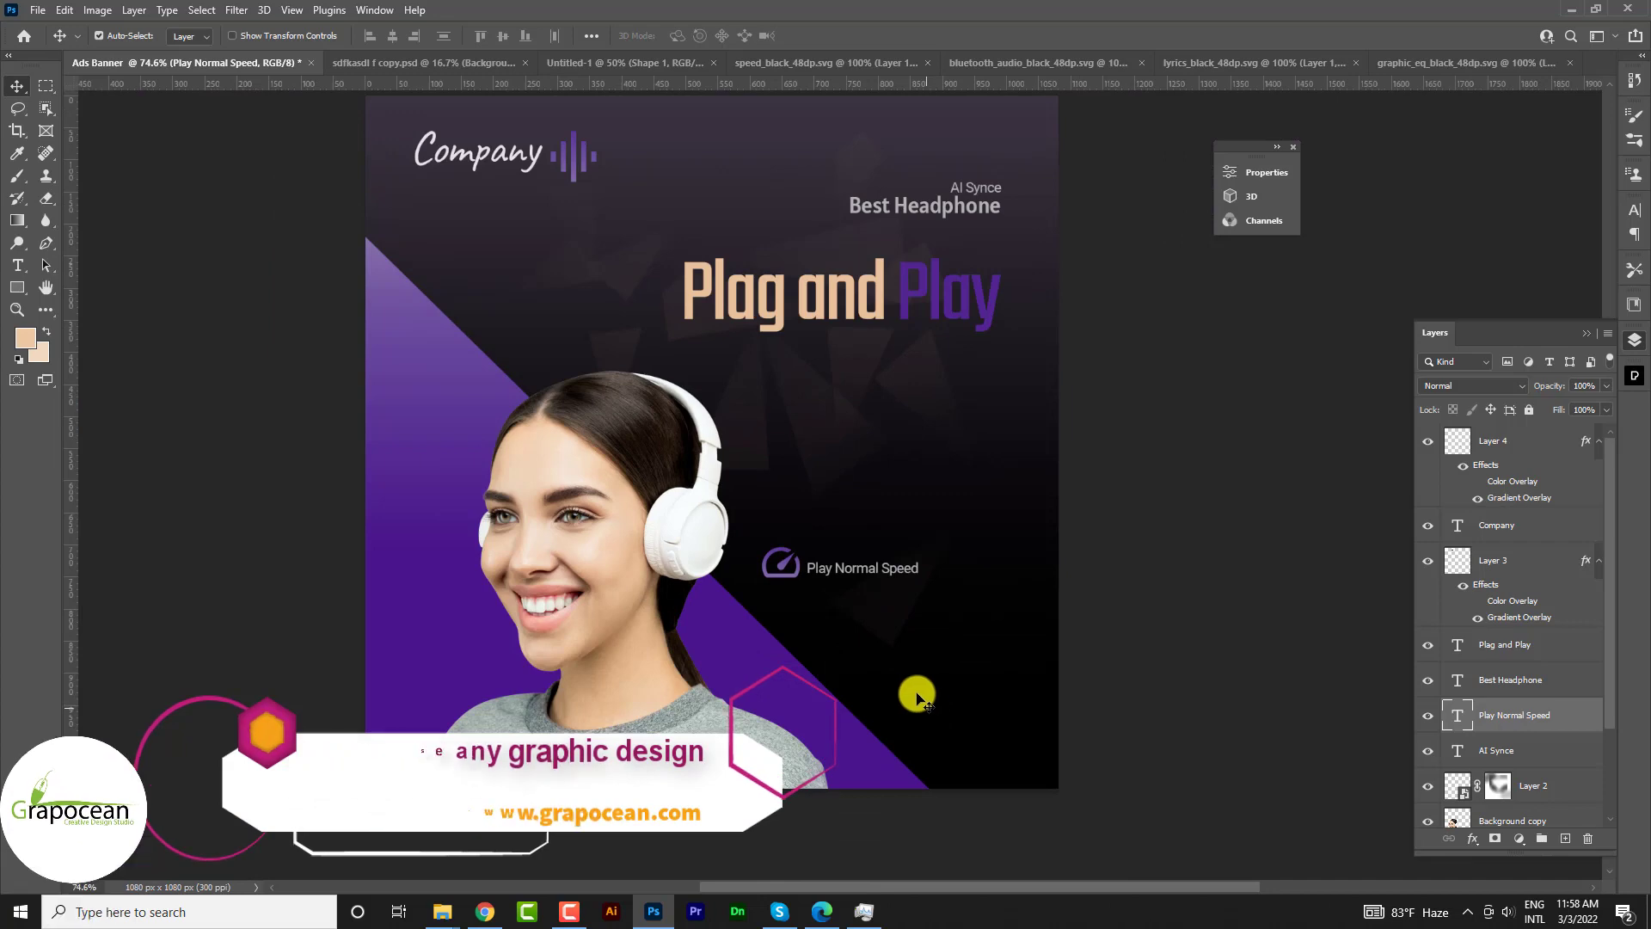
pyautogui.scroll(4, 913, 693)
# - Bring the lyrics icon into the Ads Banner and shrink it to about 76 by 72 px
pyautogui.click(1034, 62)
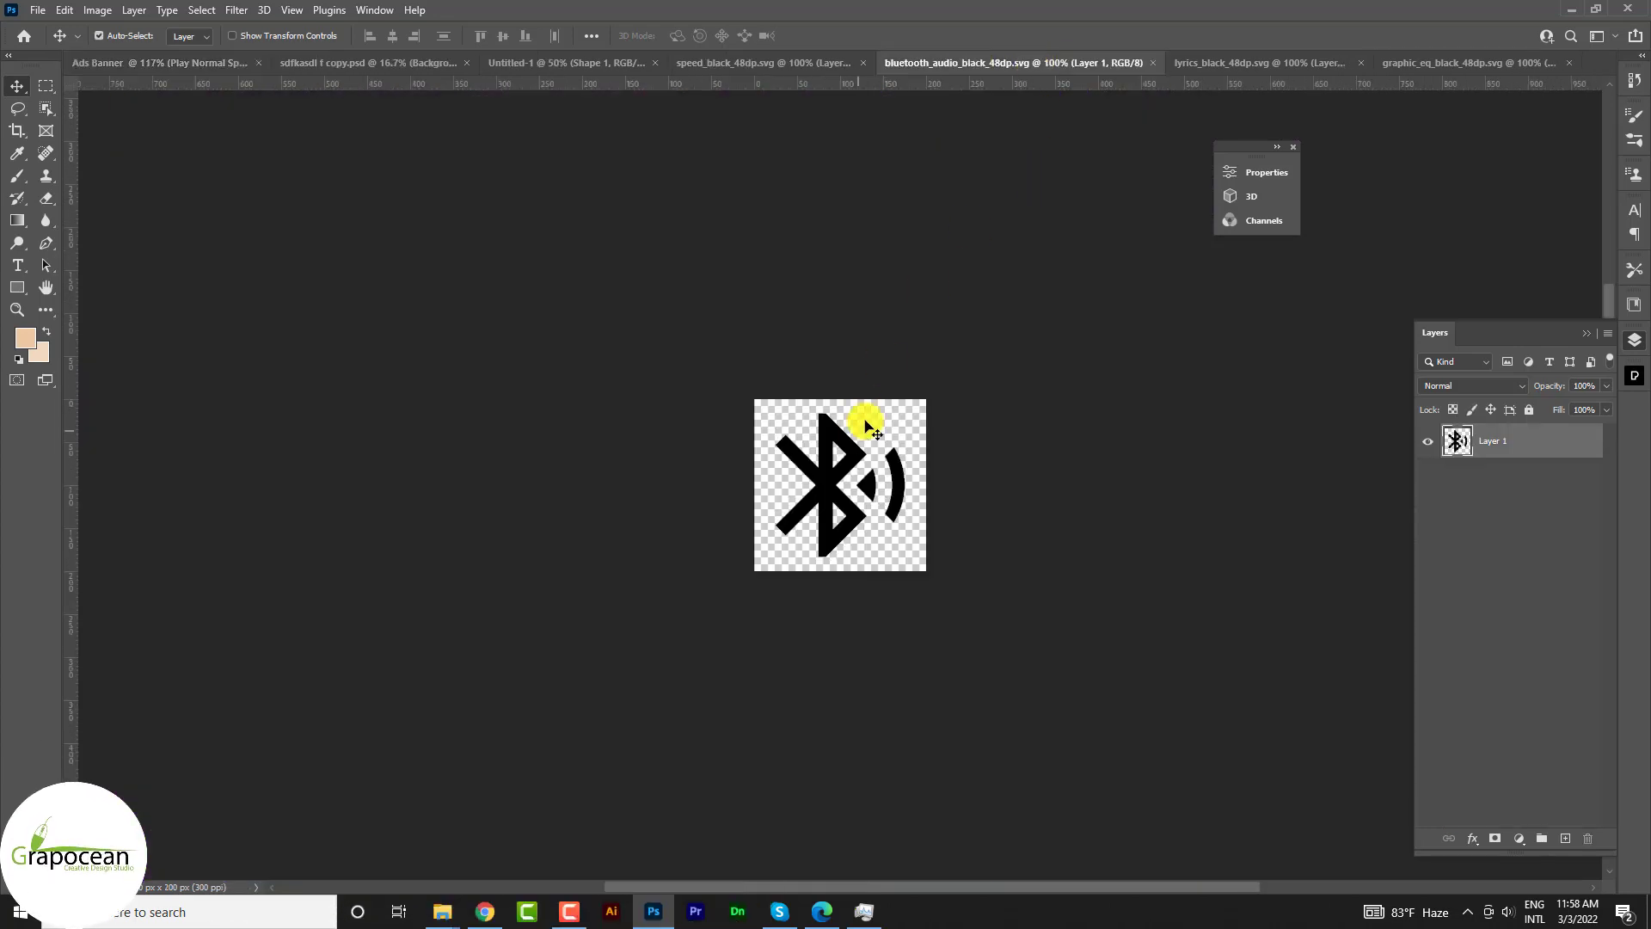
pyautogui.click(1241, 66)
pyautogui.moveTo(869, 427); pyautogui.dragTo(135, 67)
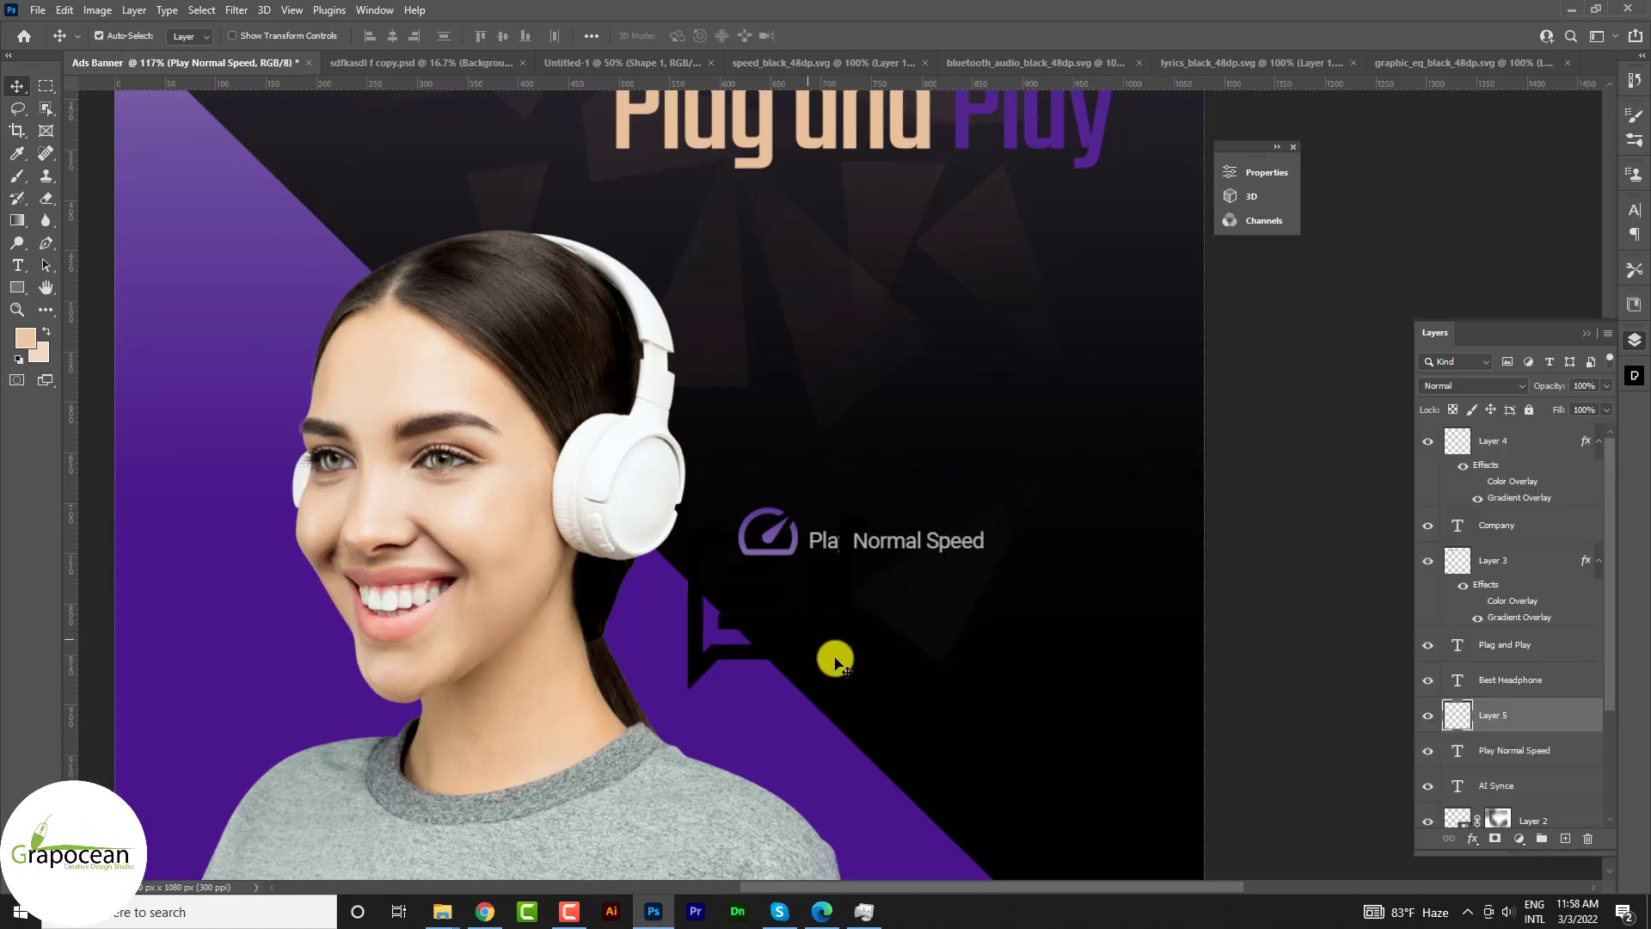
pyautogui.moveTo(783, 609); pyautogui.dragTo(856, 615)
pyautogui.hotkey('ctrl', 't')
pyautogui.moveTo(875, 687); pyautogui.dragTo(784, 677)
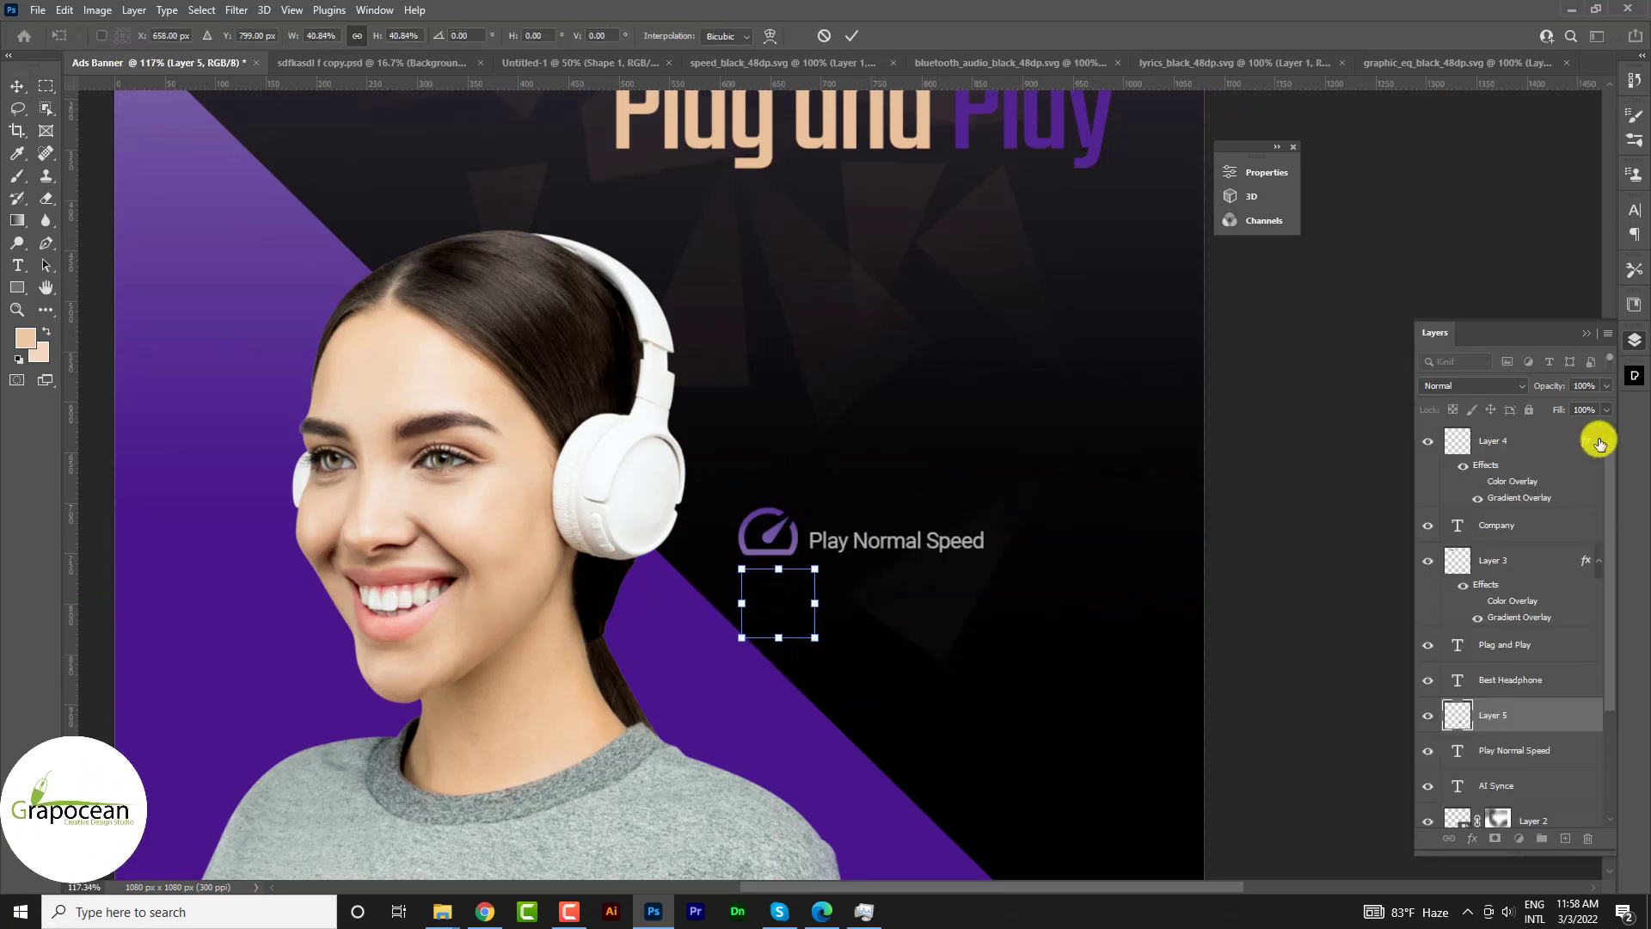
pyautogui.press('Return')
# - Give the lyrics icon the purple overlay effects, placed above the speed icon at 72 by 68 px
pyautogui.moveTo(1585, 560); pyautogui.dragTo(1514, 715)
pyautogui.scroll(5, 828, 695)
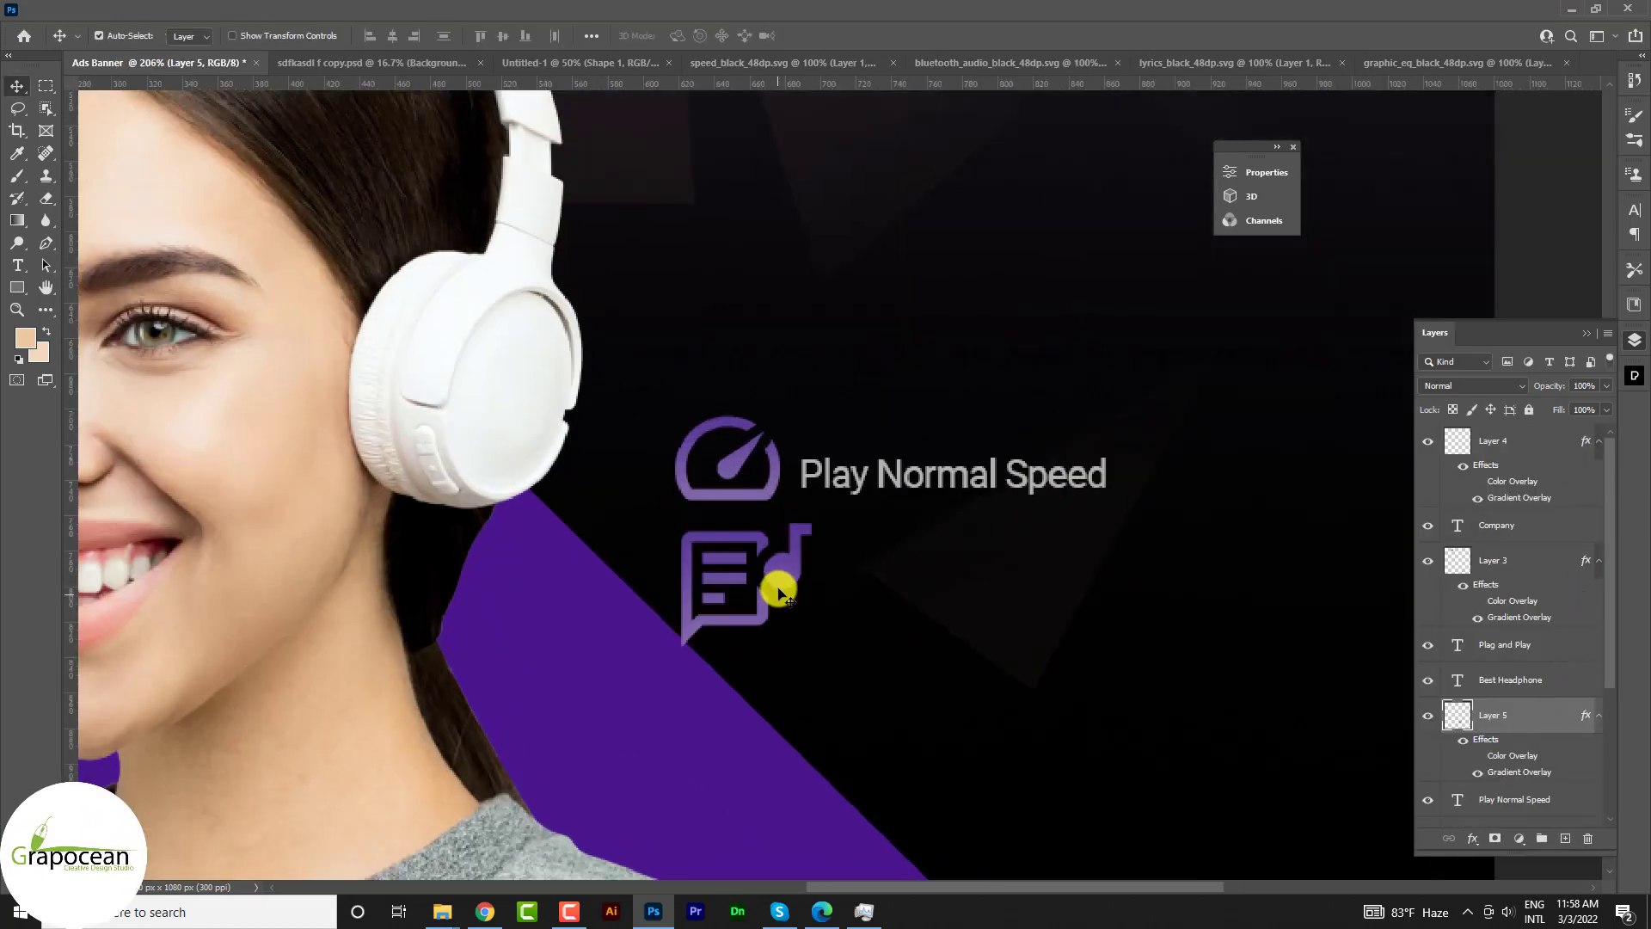
pyautogui.moveTo(781, 582); pyautogui.dragTo(778, 322)
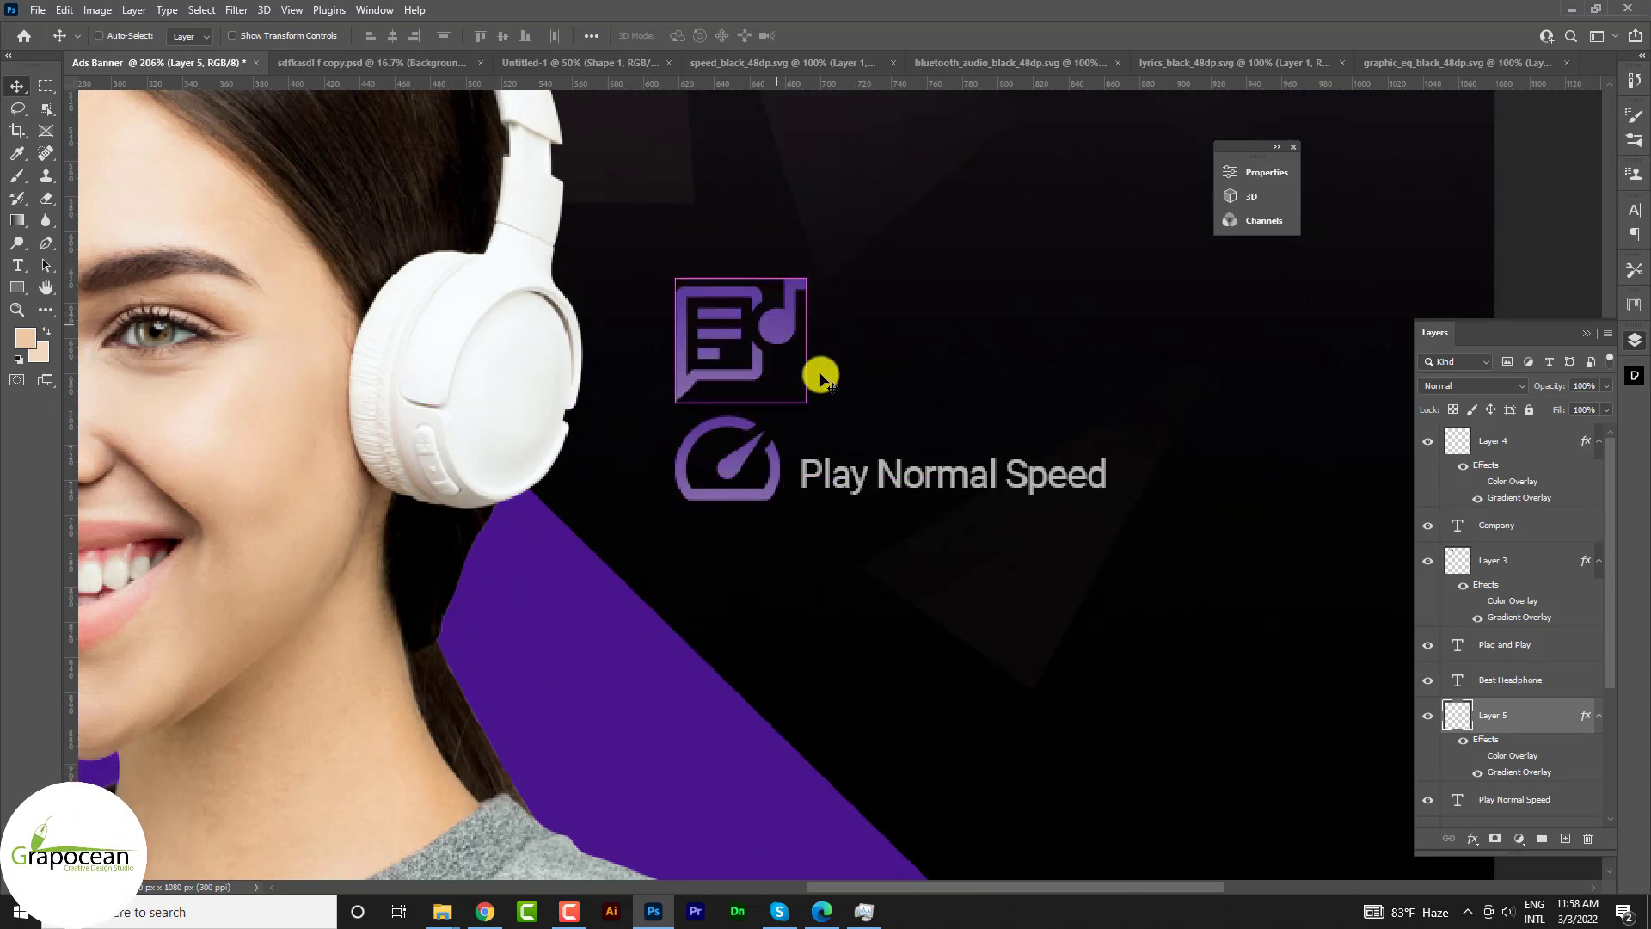
pyautogui.hotkey('ctrl', 't')
pyautogui.moveTo(805, 401); pyautogui.dragTo(793, 401)
pyautogui.click(851, 35)
# - Copy the speed label beside the lyrics icon, retyped as 'Play With Sound Track' and aligned
pyautogui.moveTo(865, 479)
pyautogui.mouseDown()
pyautogui.moveTo(865, 362)
pyautogui.moveTo(1212, 357)
pyautogui.mouseUp()
pyautogui.click(17, 265)
pyautogui.press('BackSpace')
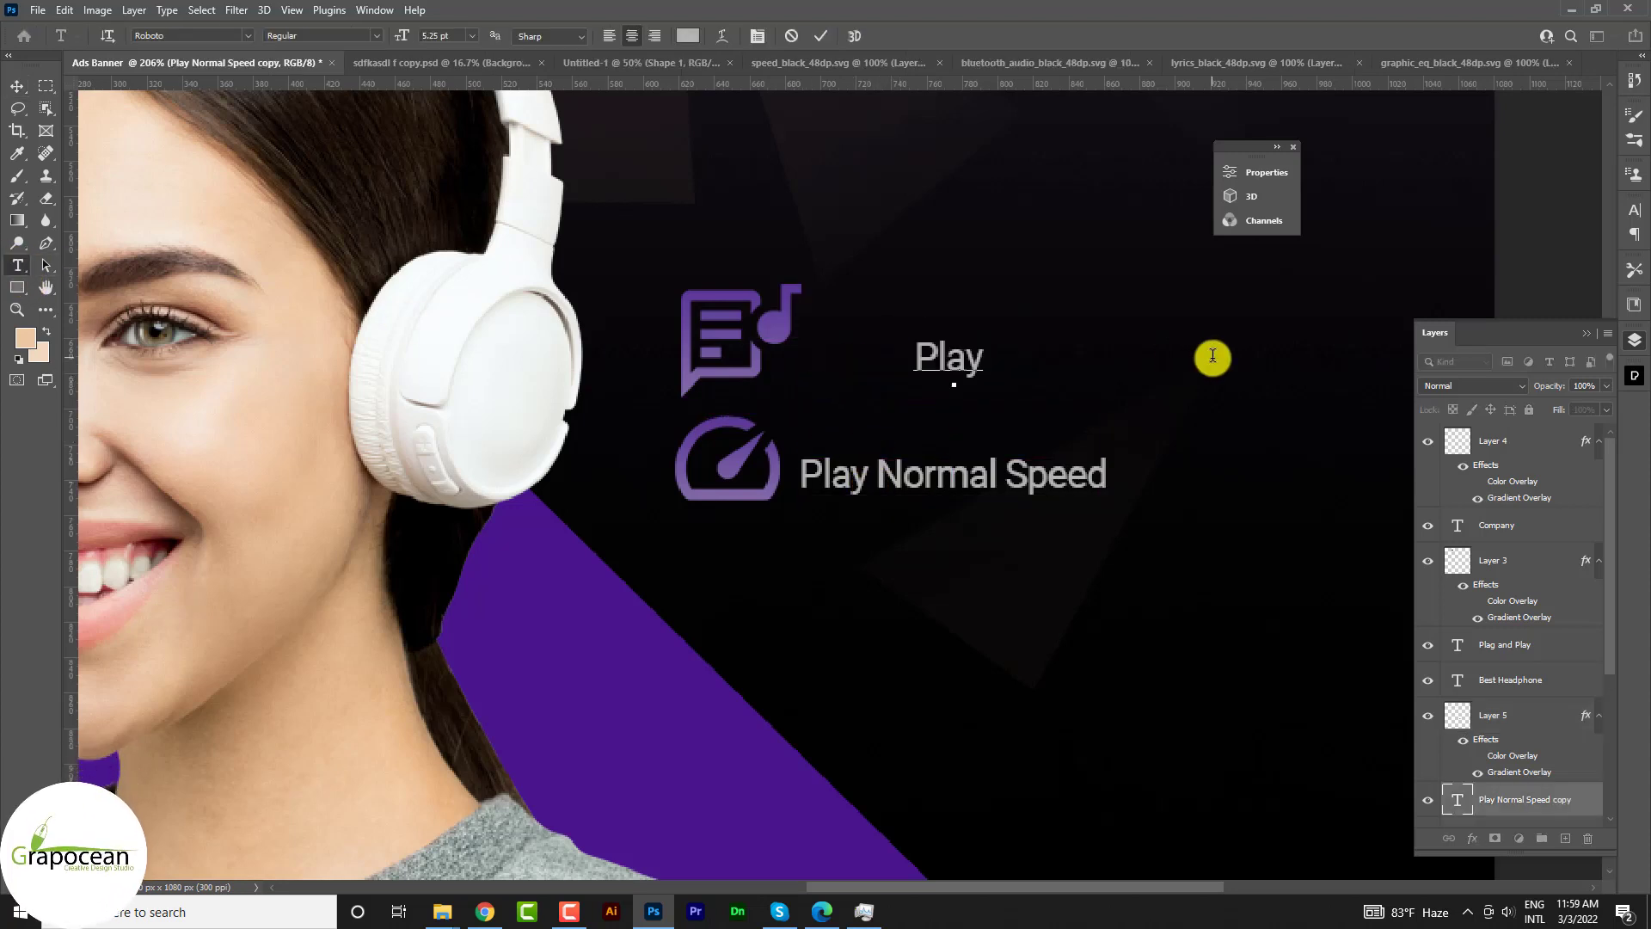
pyautogui.write(' With ')
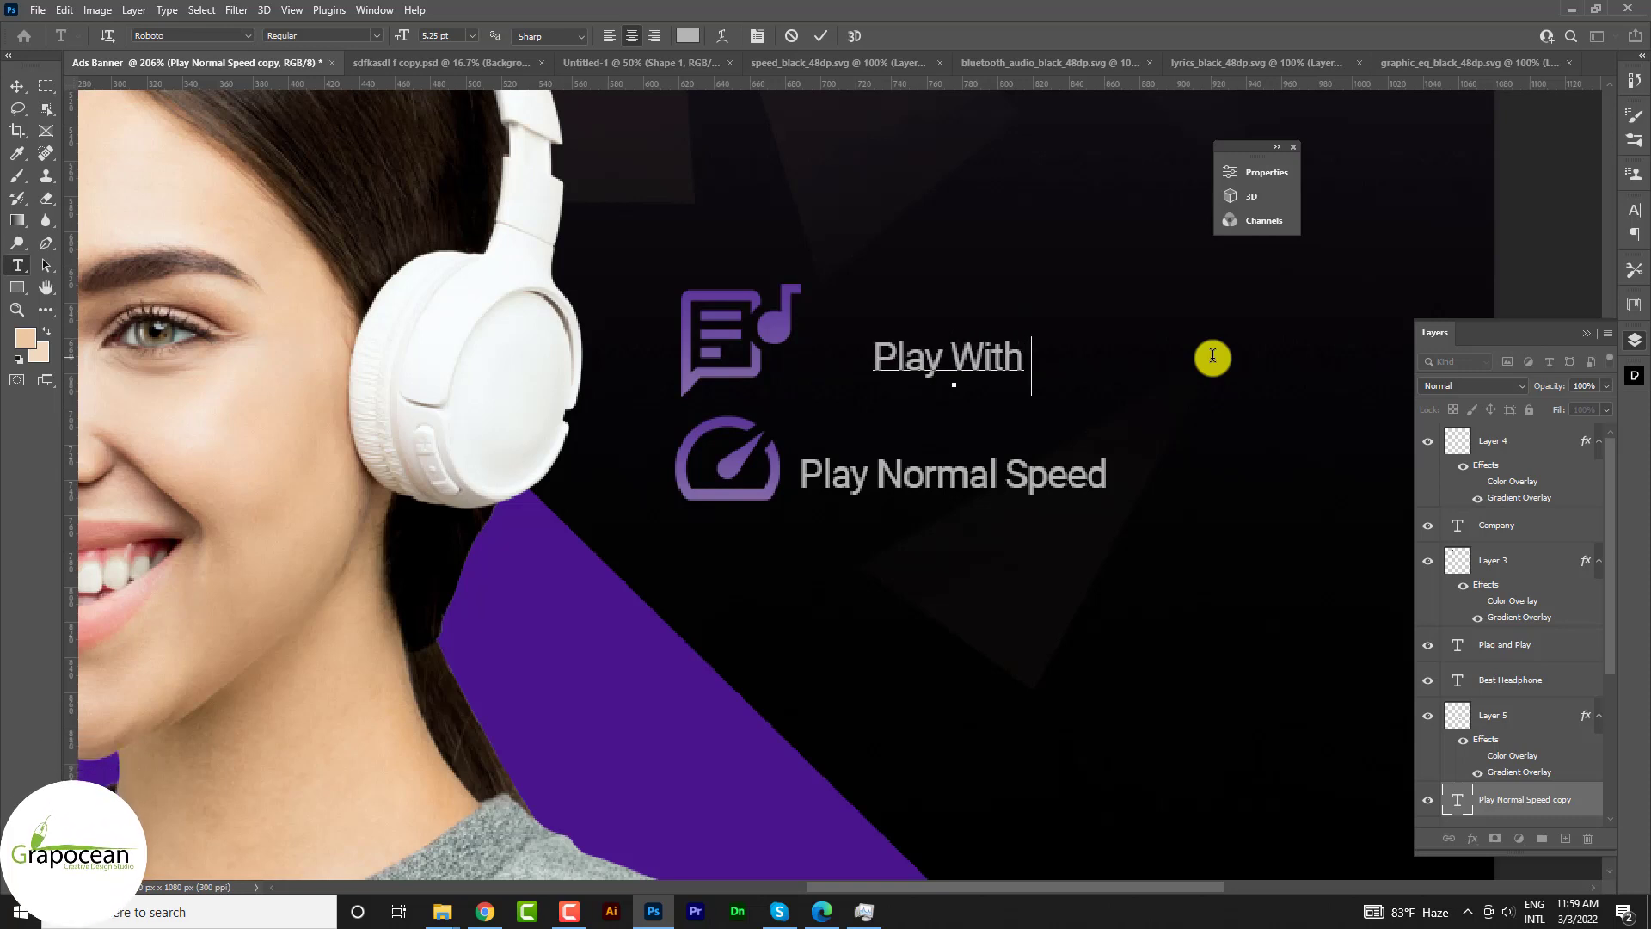
pyautogui.write('Sound Tr')
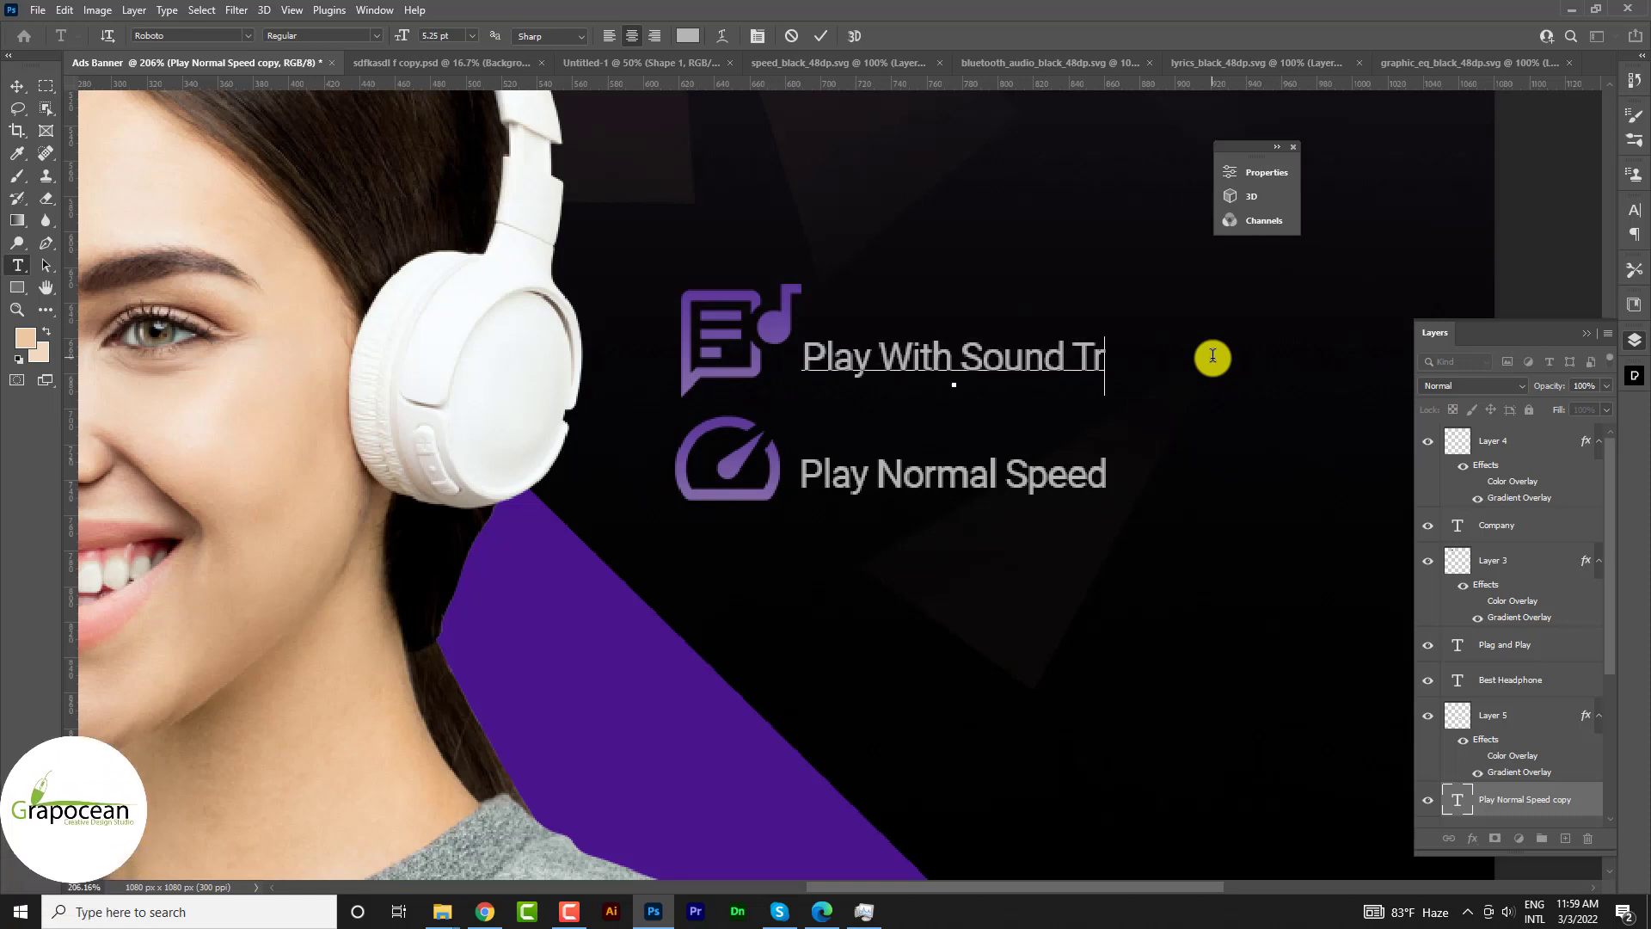
pyautogui.write('ack')
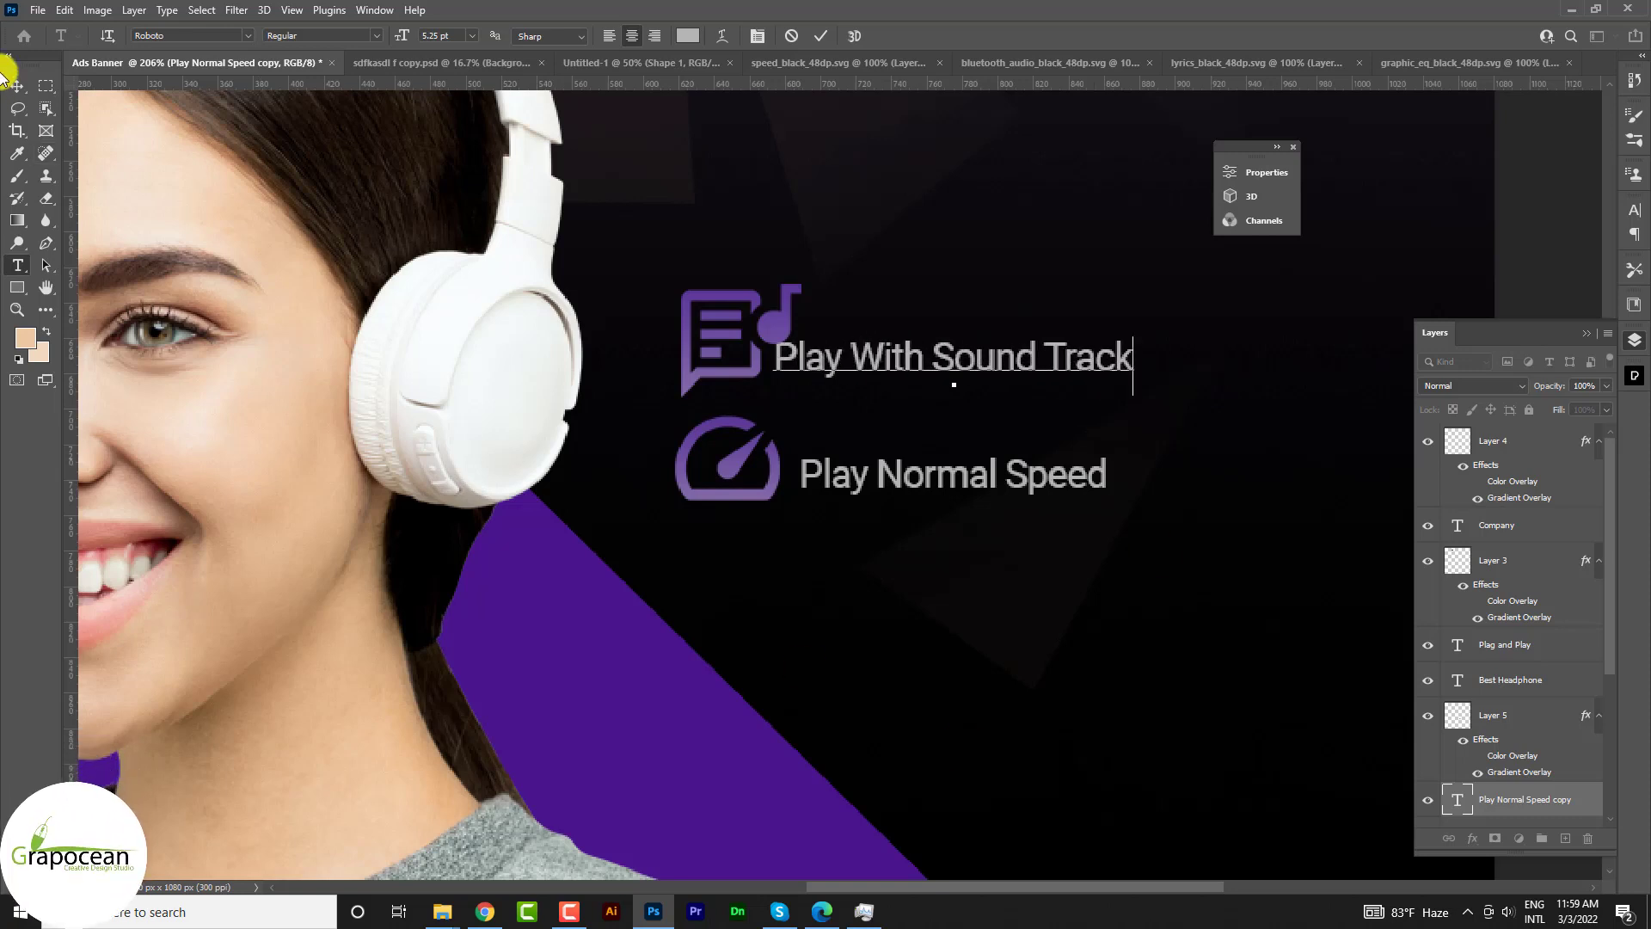
pyautogui.hotkey('ctrl', 'Return')
pyautogui.press('v')
pyautogui.moveTo(965, 358); pyautogui.dragTo(996, 368)
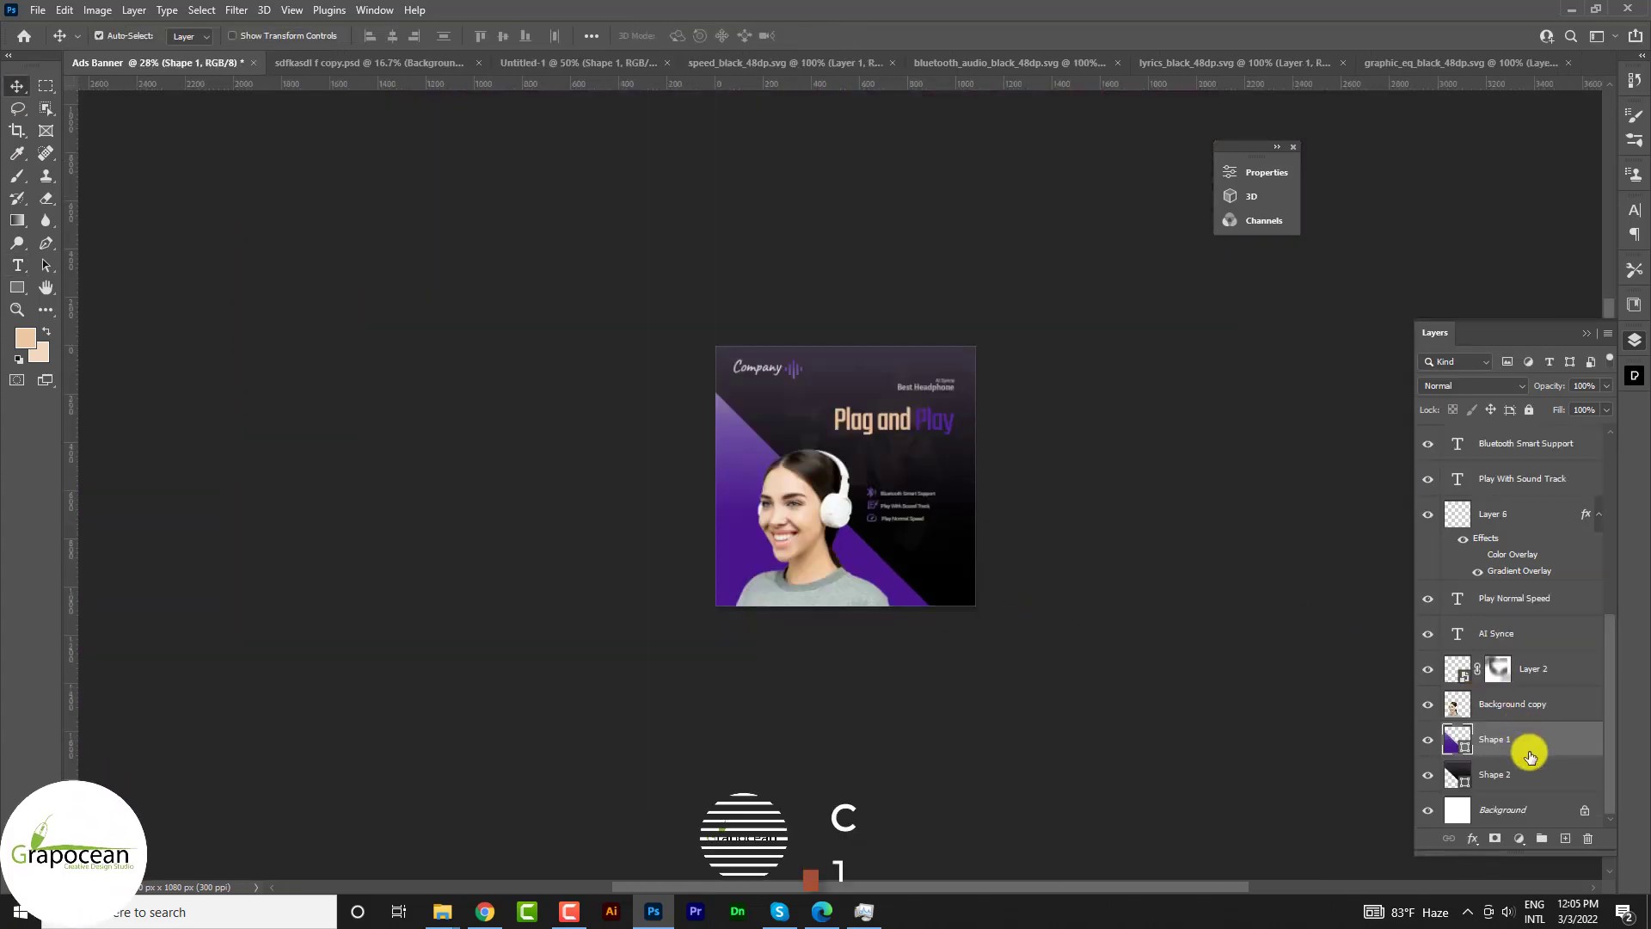
# - Duplicate Shape 1 and apply a Triangle-type Wave distortion as a smart filter
pyautogui.hotkey('ctrl', 'j')
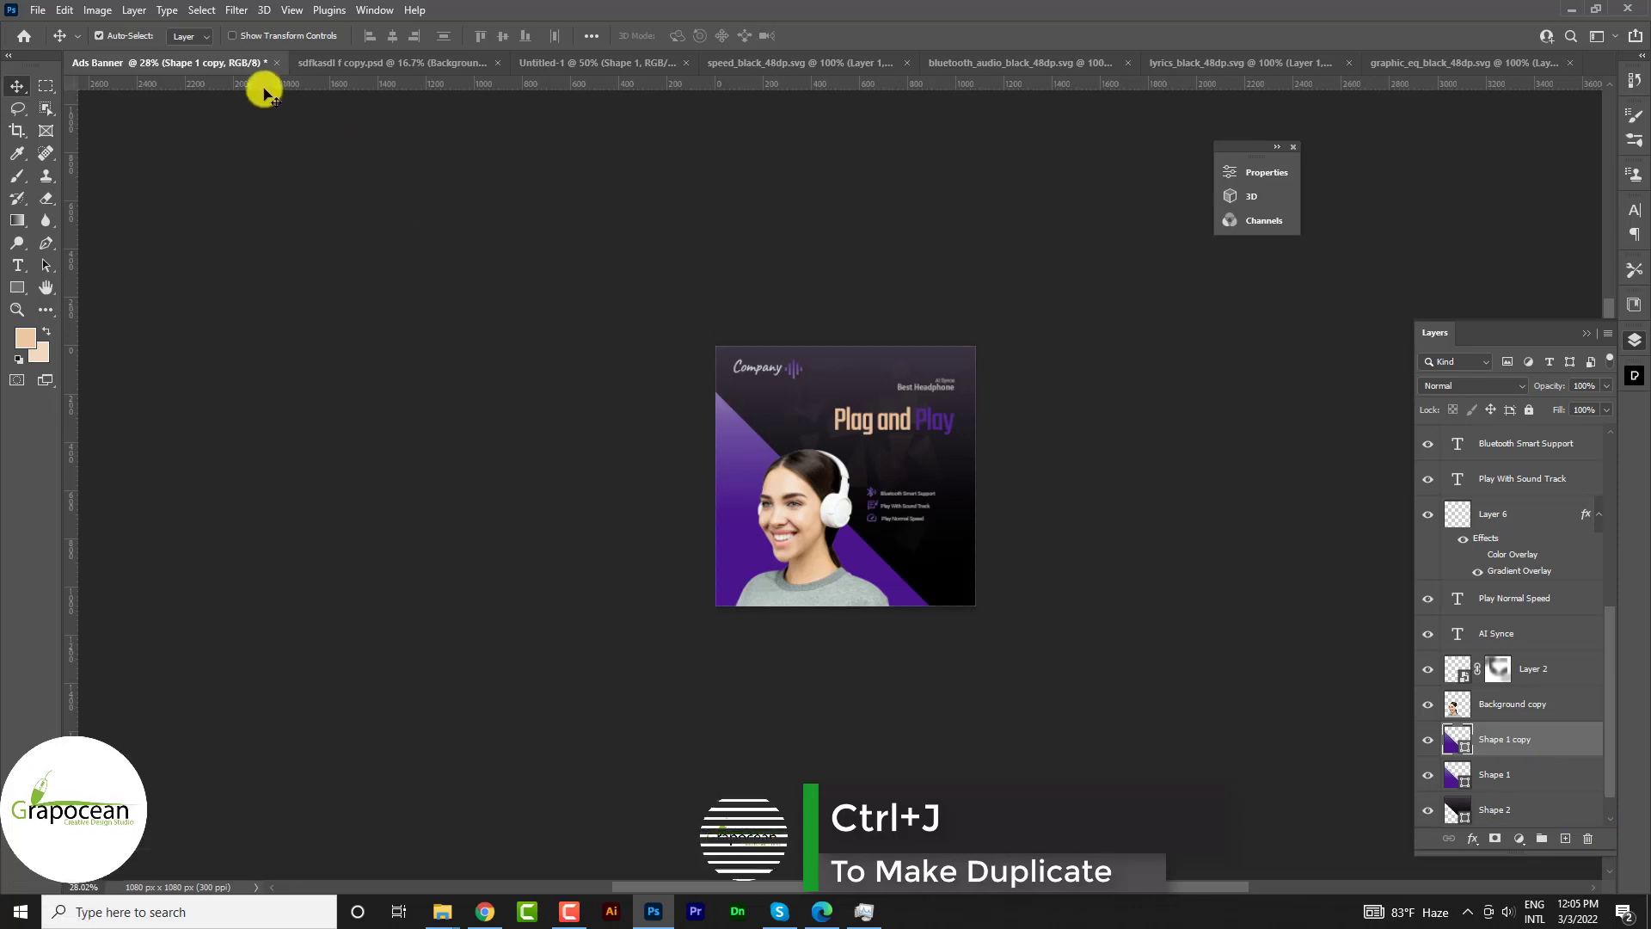
pyautogui.click(244, 10)
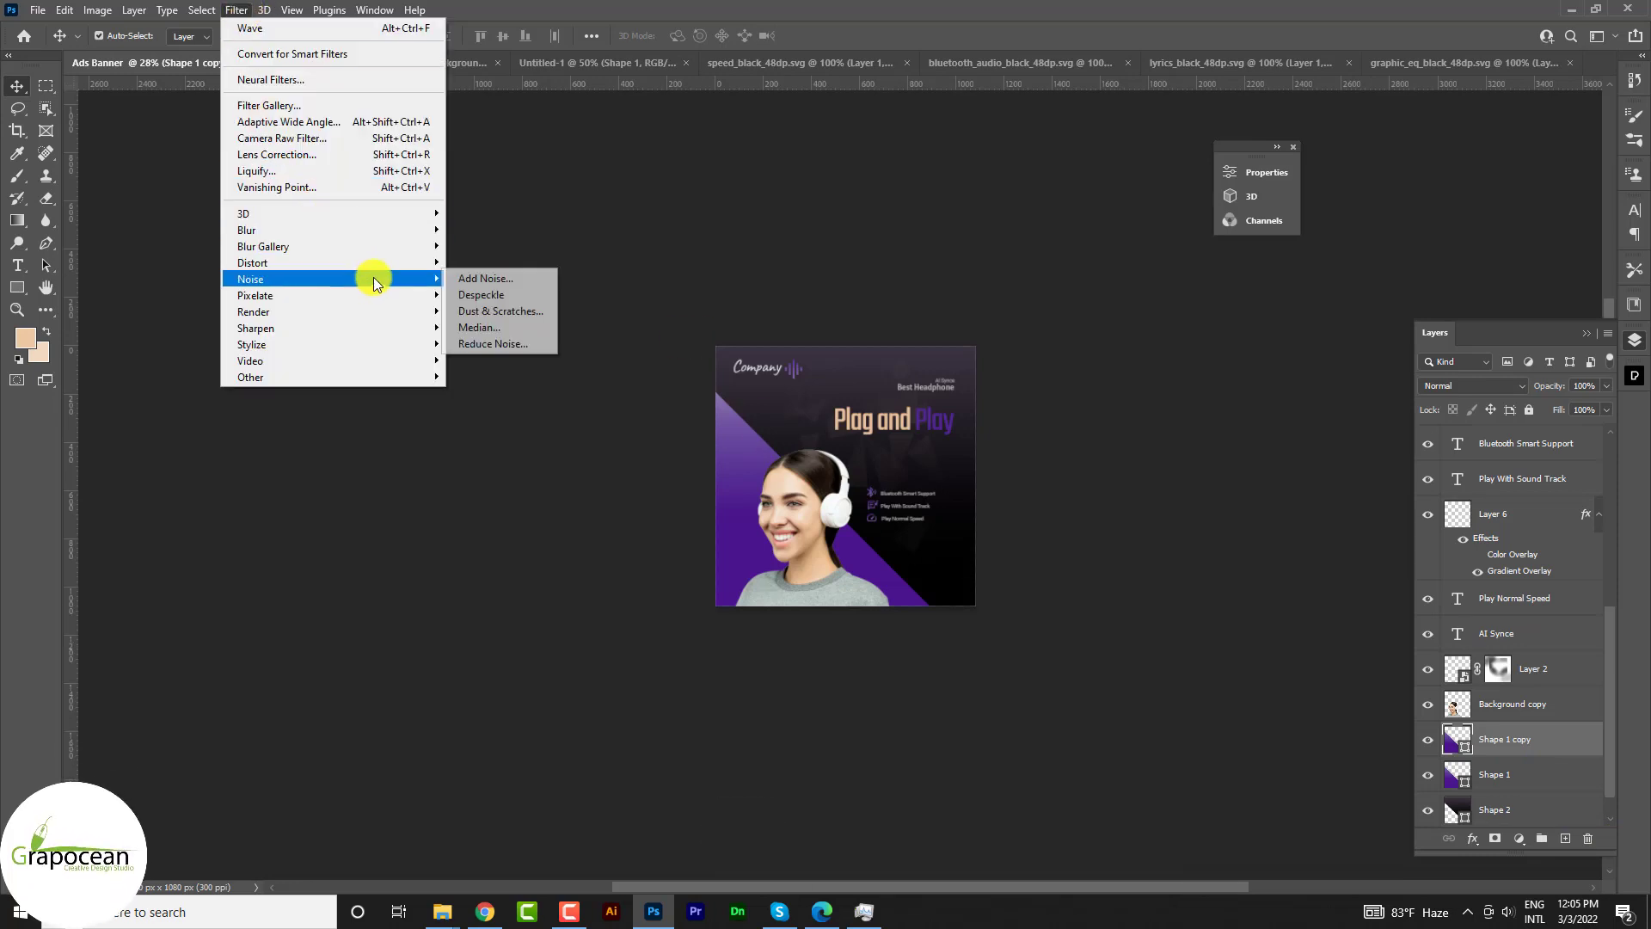
pyautogui.moveTo(253, 261)
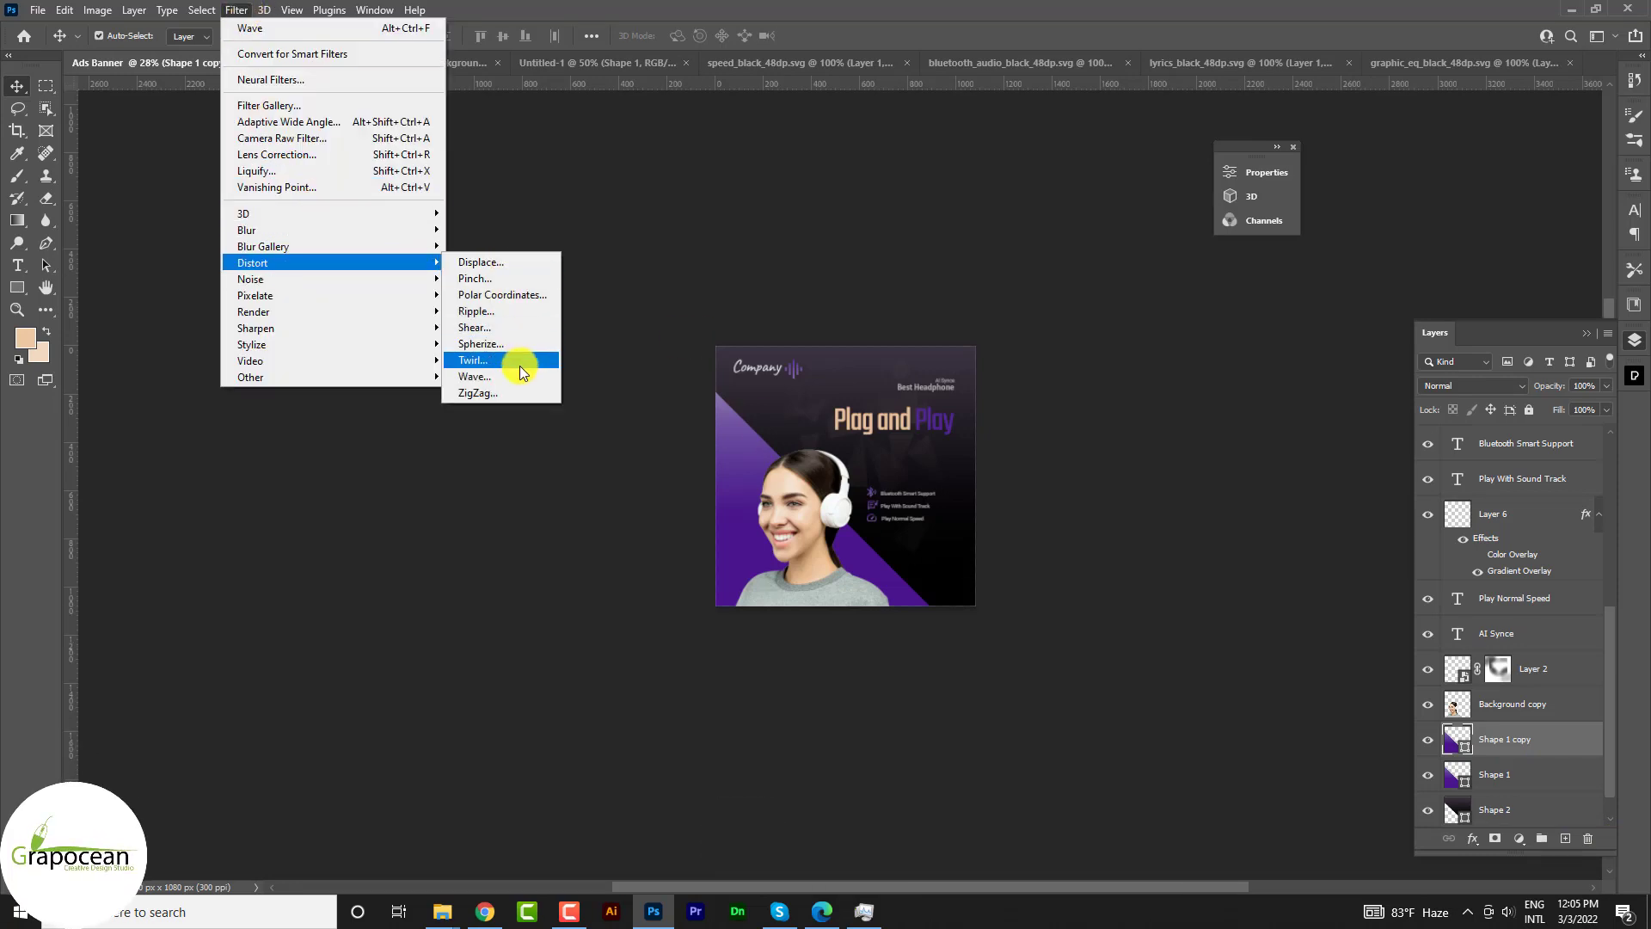
pyautogui.click(504, 375)
pyautogui.click(853, 343)
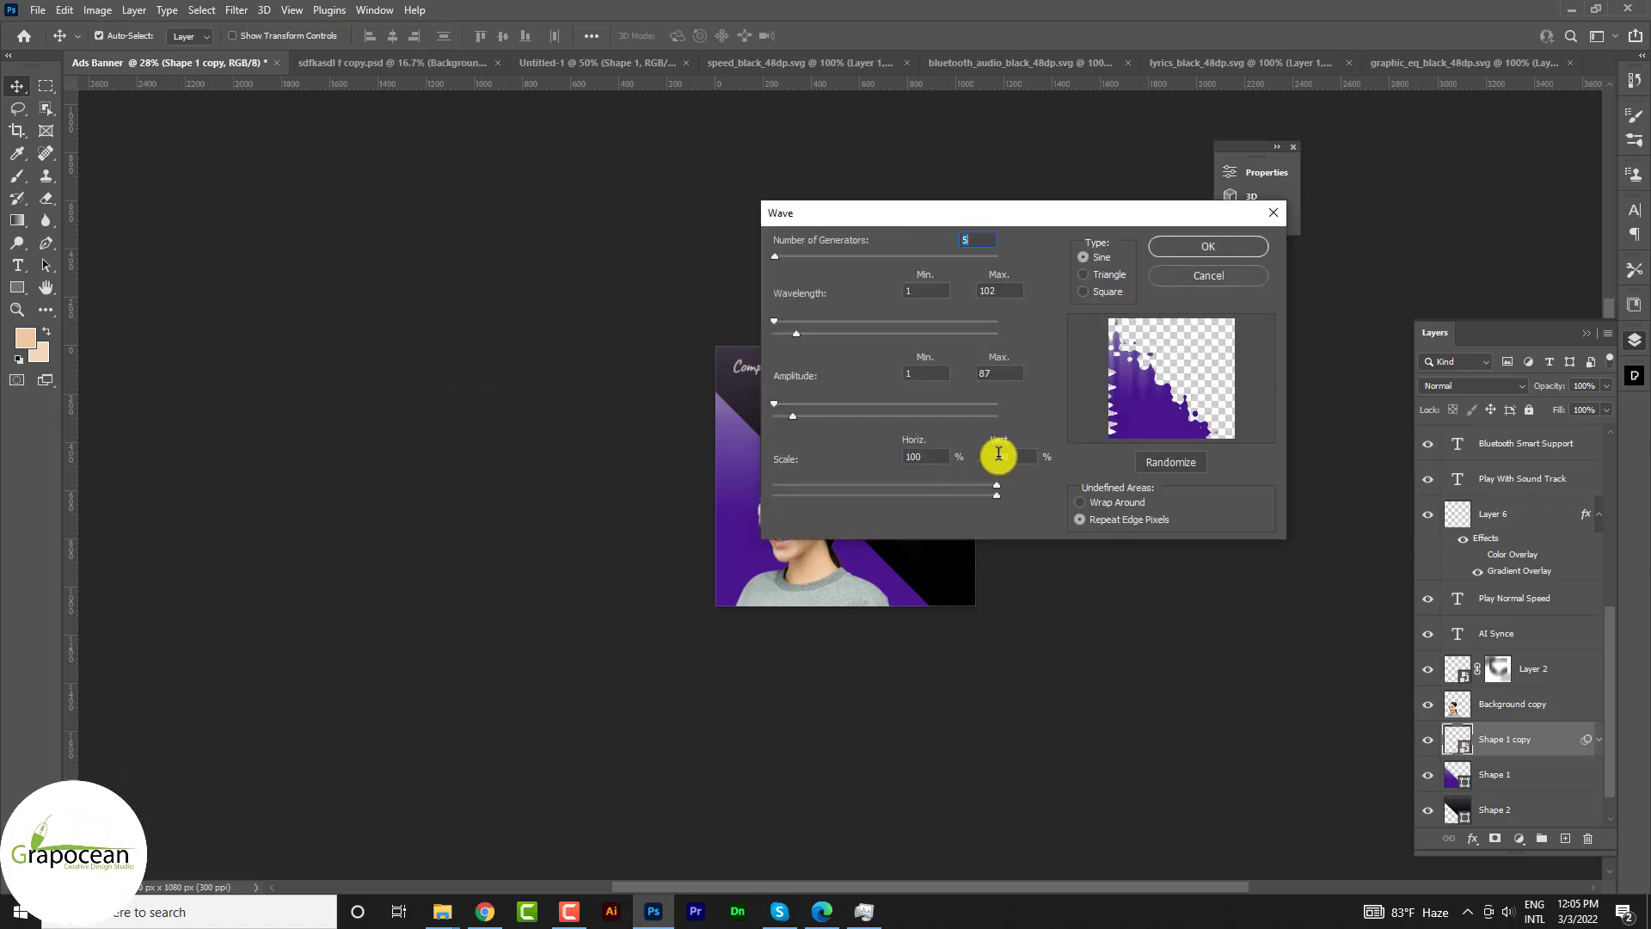
pyautogui.moveTo(1003, 224); pyautogui.dragTo(1127, 233)
pyautogui.click(1209, 284)
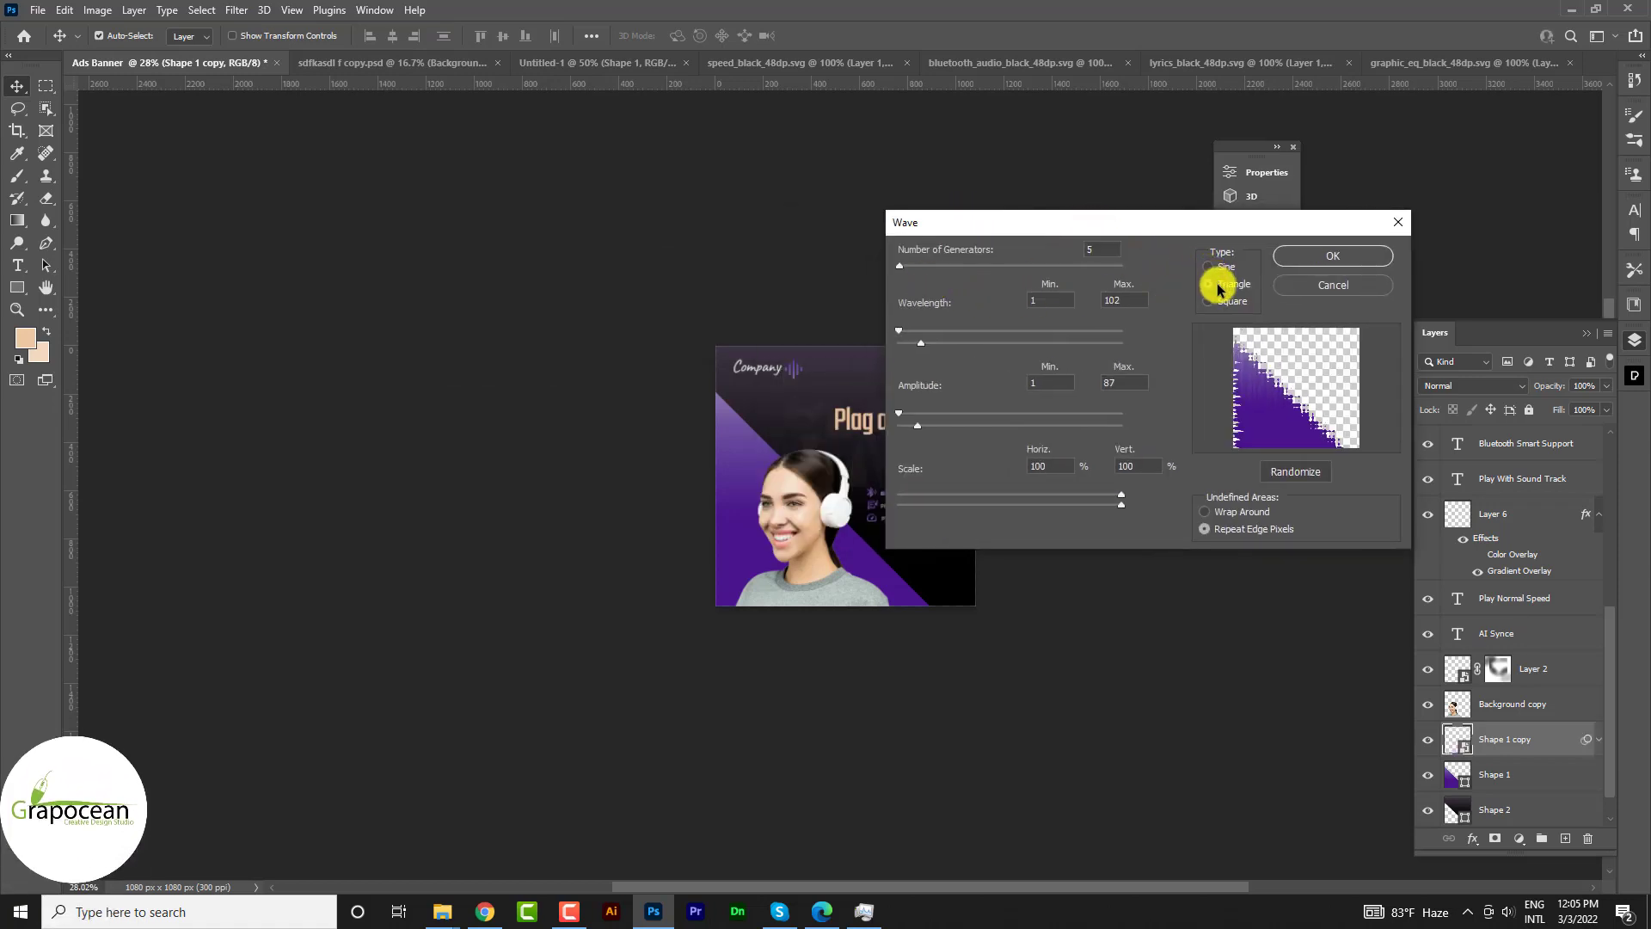
pyautogui.click(1333, 256)
# - Open Blending Options for the Shape 1 copy layer
pyautogui.scroll(3, 920, 606)
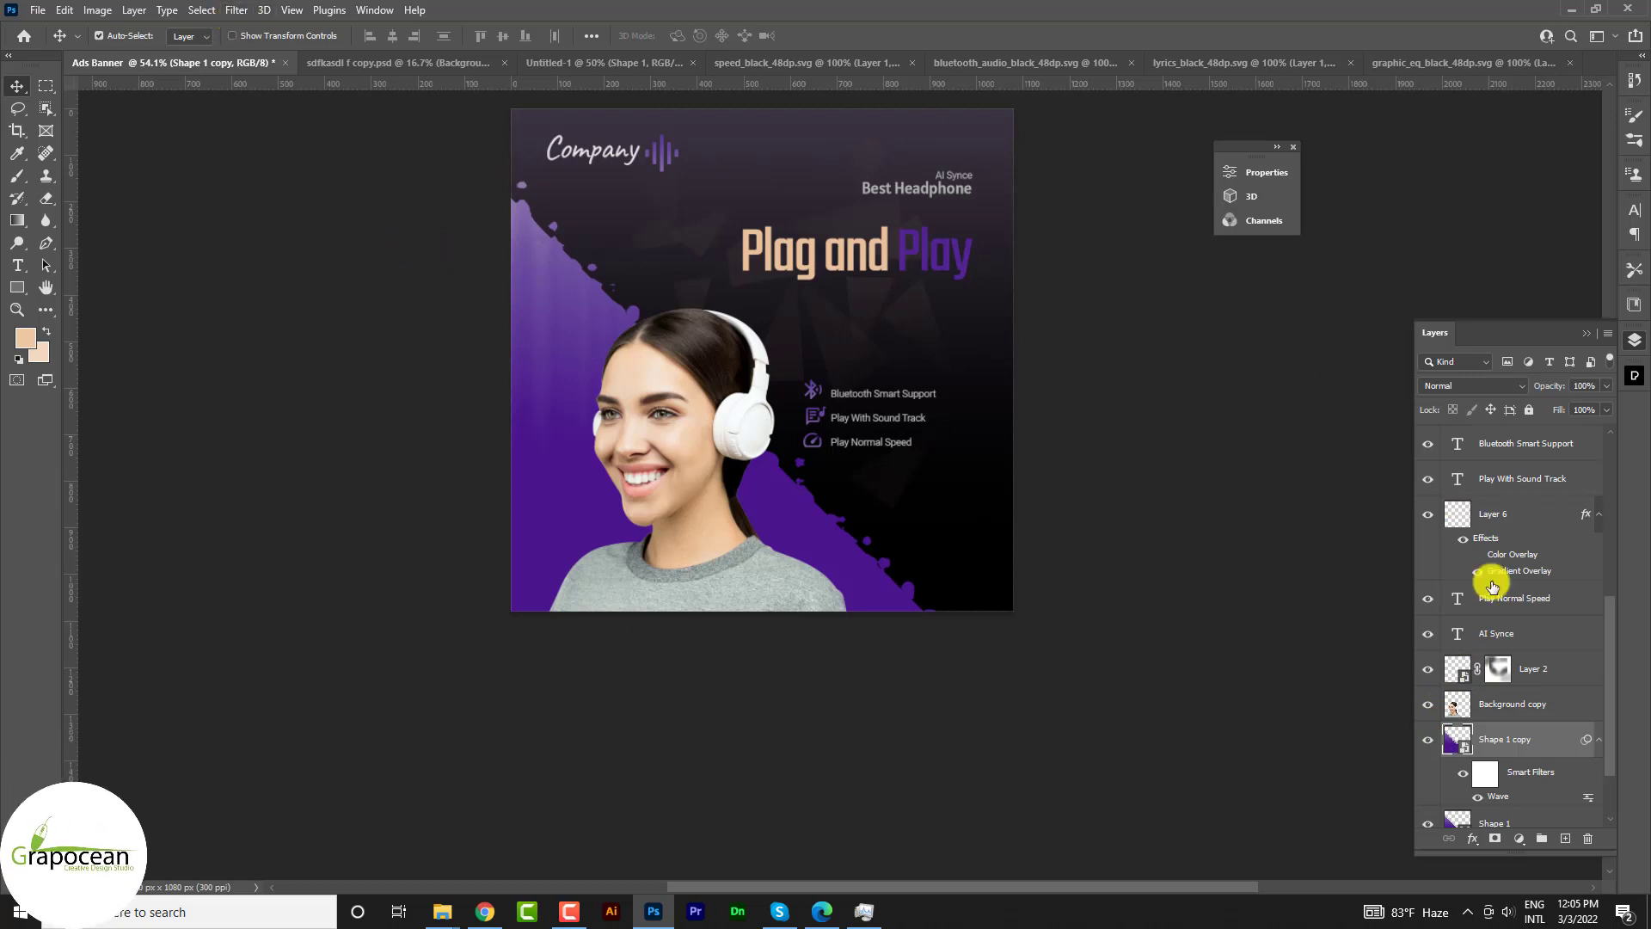
pyautogui.rightClick(1539, 740)
pyautogui.click(1364, 132)
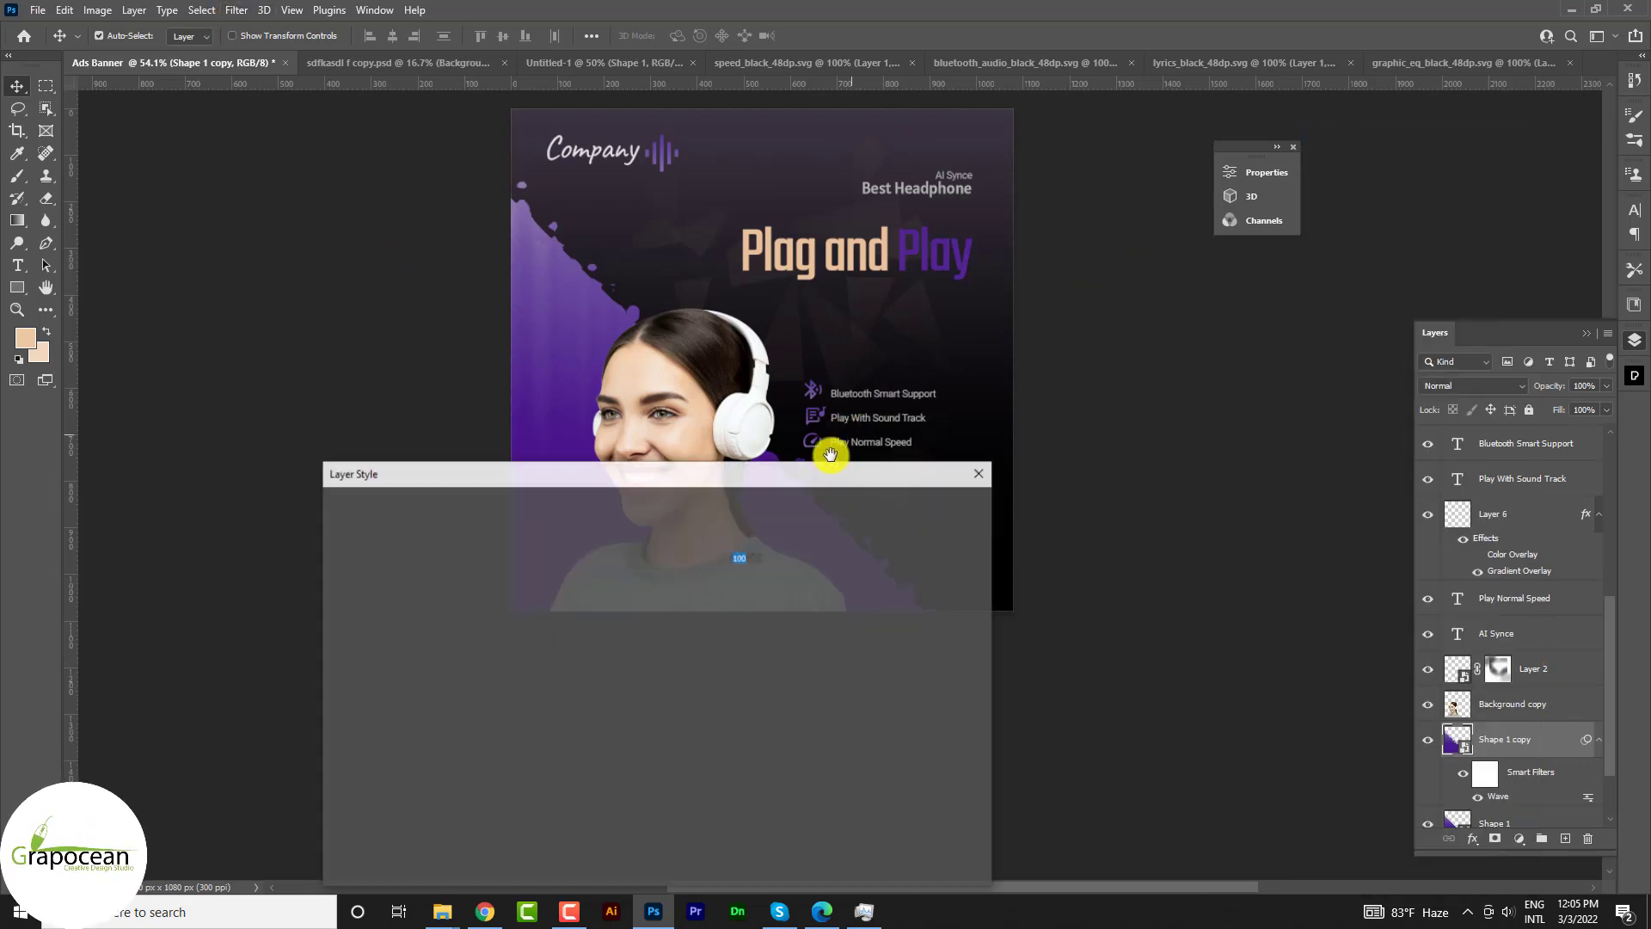
# - Apply an Inner Bevel & Emboss with 761% depth to the Shape 1 copy
pyautogui.click(412, 553)
pyautogui.moveTo(594, 473); pyautogui.dragTo(1522, 372)
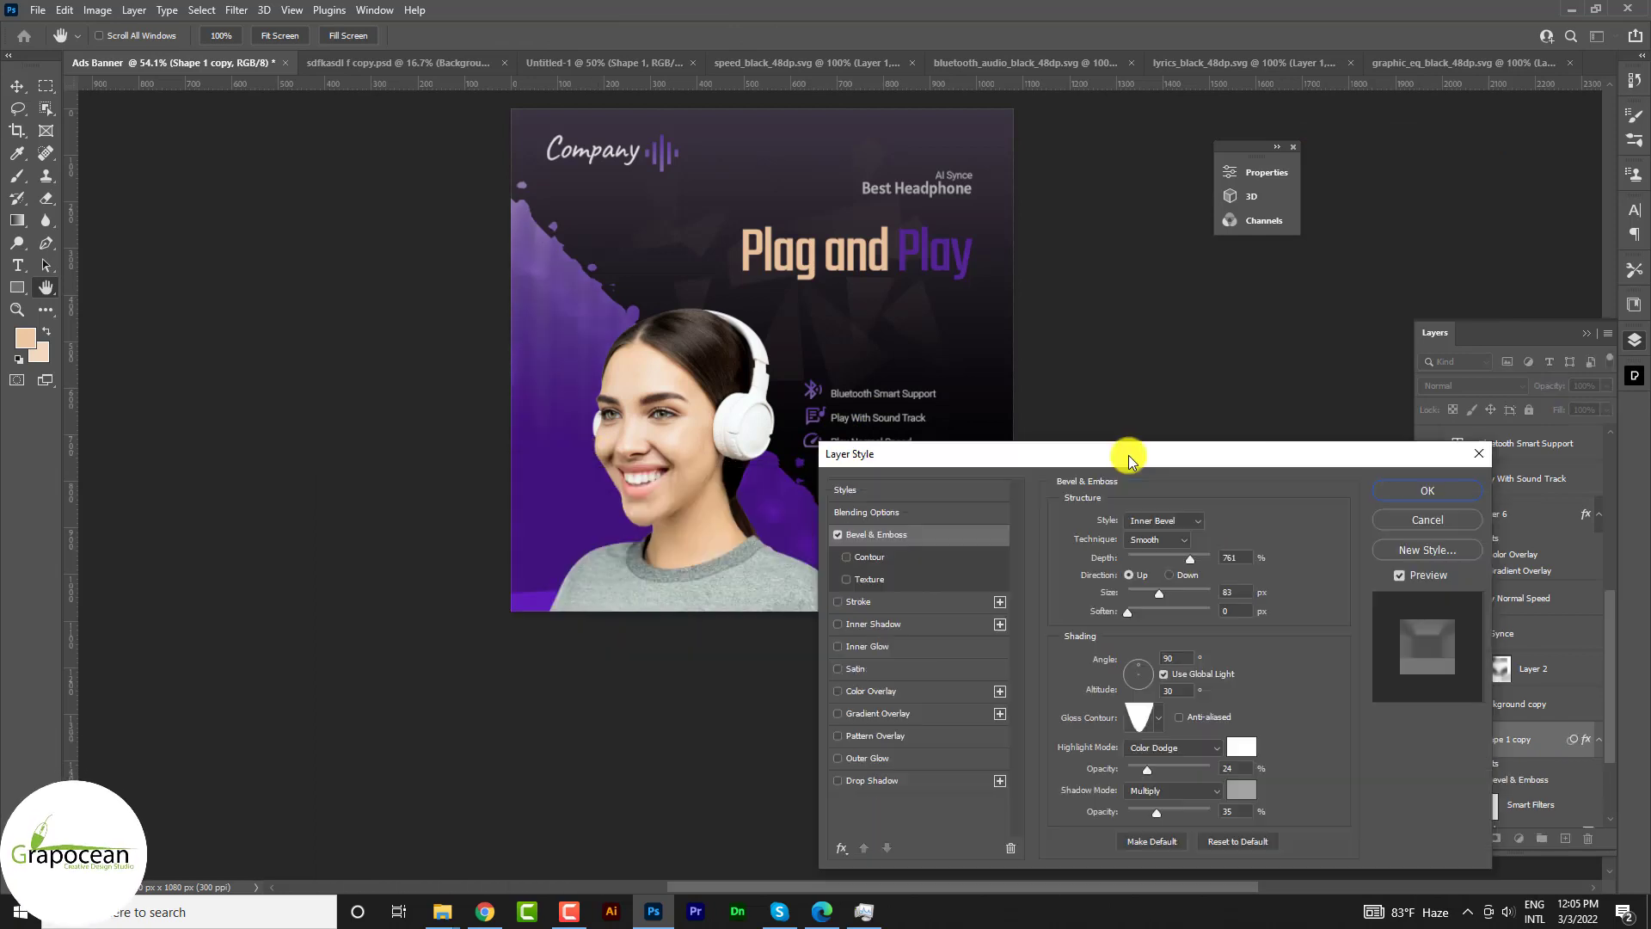
pyautogui.moveTo(1216, 364); pyautogui.dragTo(1281, 376)
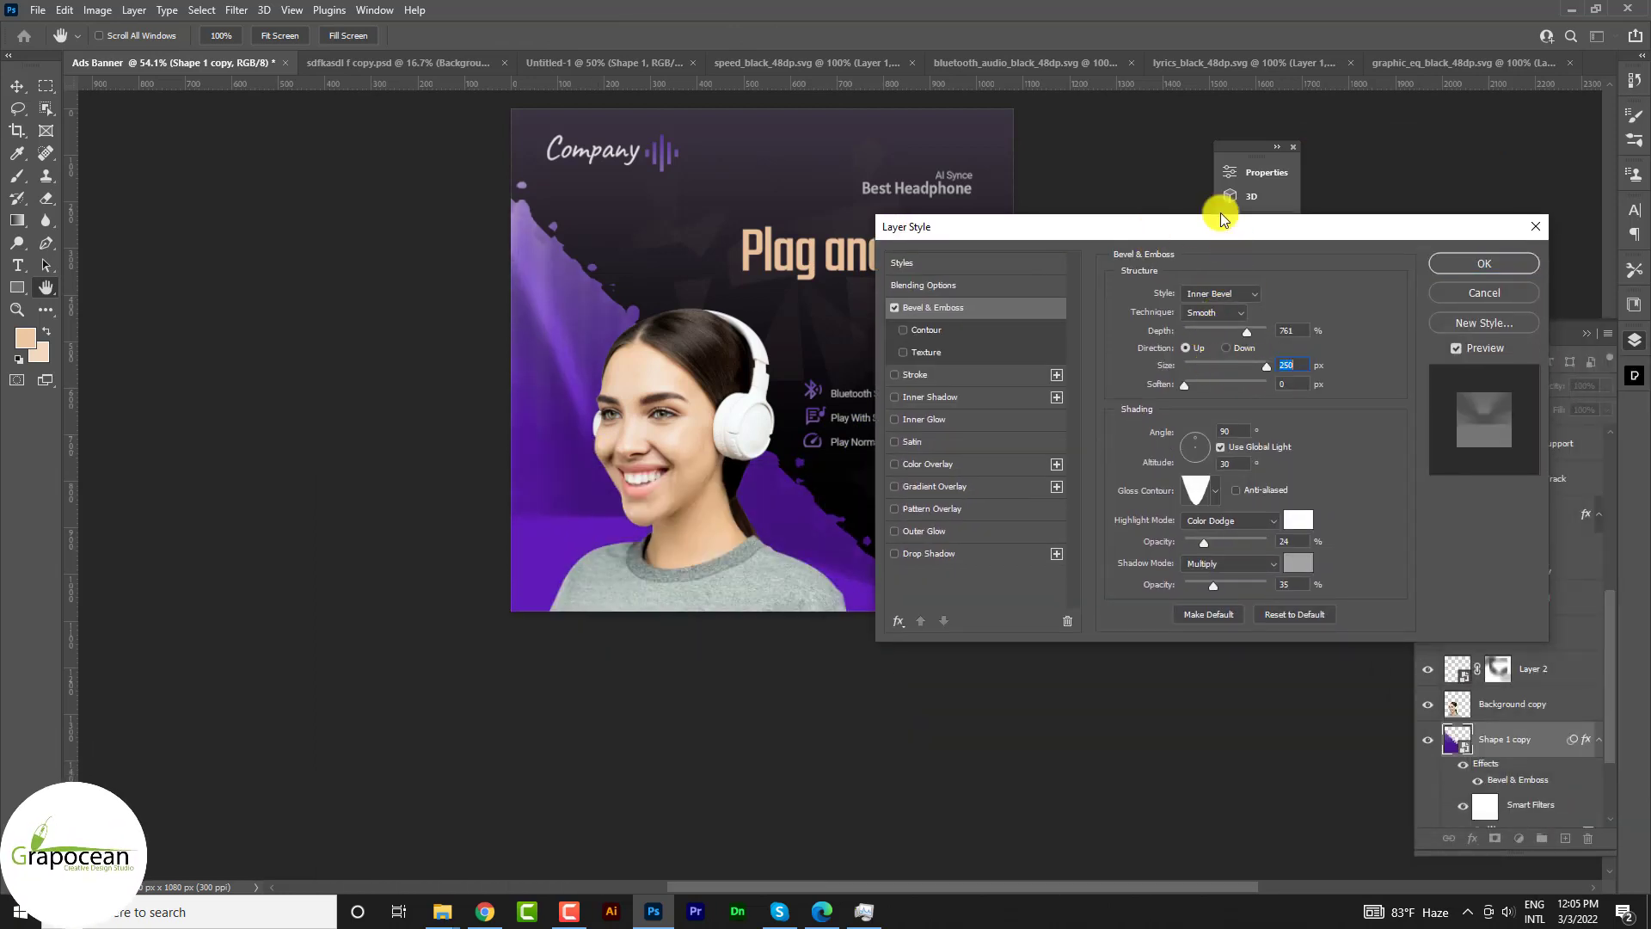
pyautogui.moveTo(1223, 219); pyautogui.dragTo(619, 546)
pyautogui.click(785, 585)
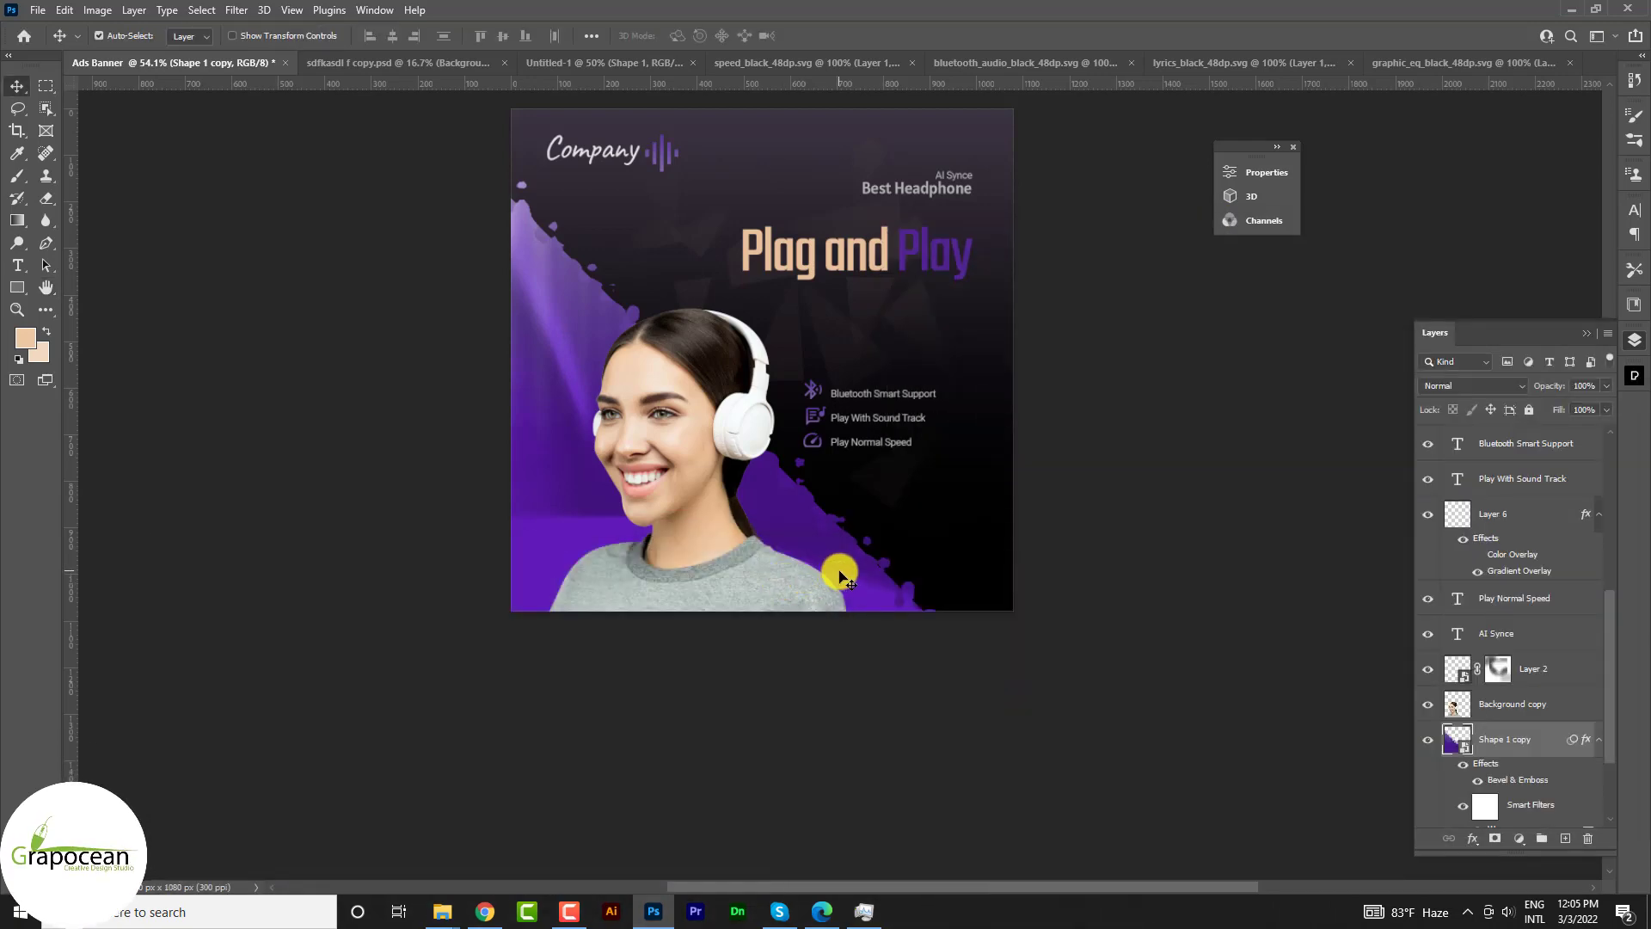
# - Duplicate the AI Synce text down to the bottom right of the banner
pyautogui.scroll(1, 842, 575)
pyautogui.keyDown('ctrl'); pyautogui.click(933, 460); pyautogui.keyUp('ctrl')
pyautogui.scroll(-3, 972, 457)
pyautogui.keyDown('ctrl'); pyautogui.click(1157, 493); pyautogui.keyUp('ctrl')
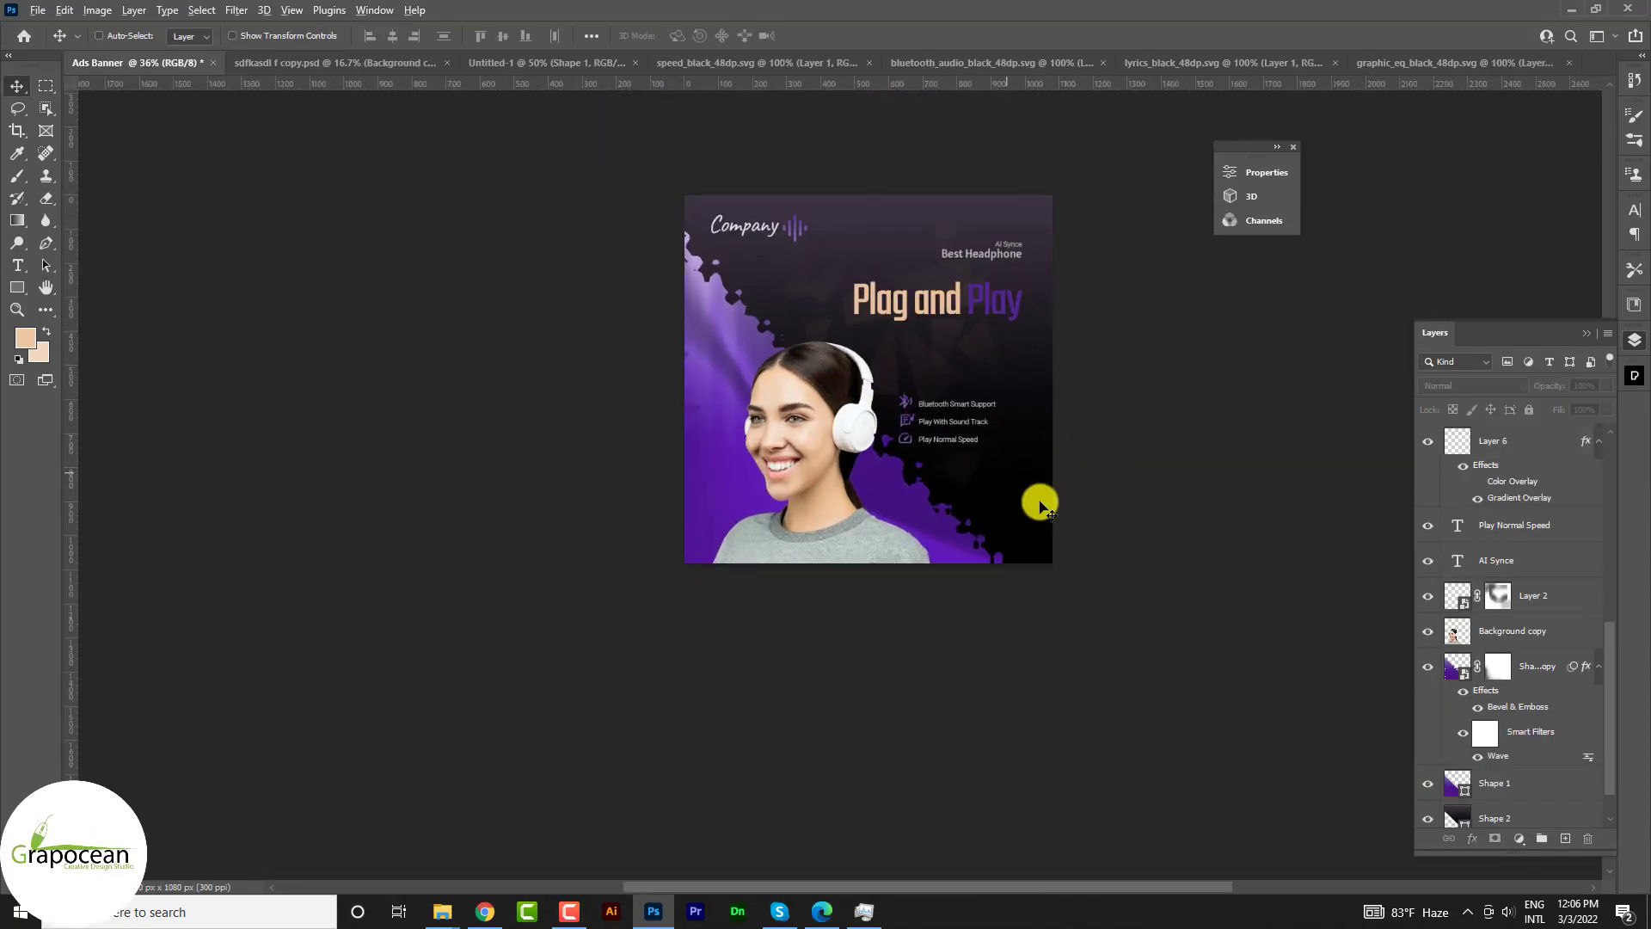
pyautogui.scroll(2, 1044, 501)
pyautogui.scroll(1, 1051, 520)
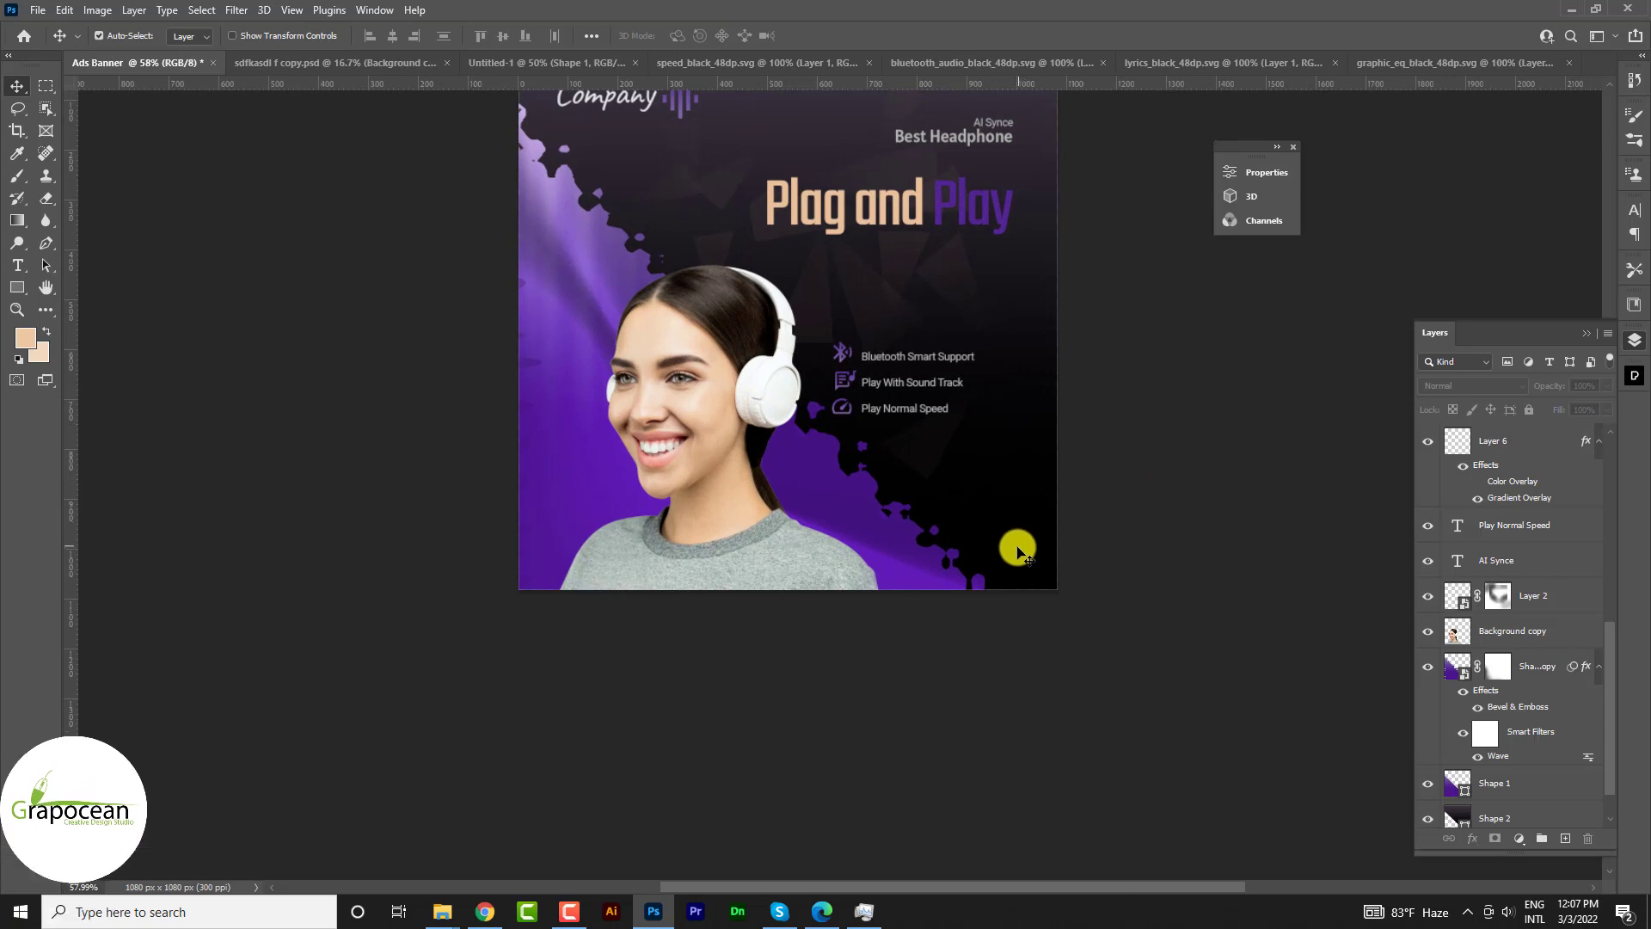
pyautogui.scroll(2, 1017, 549)
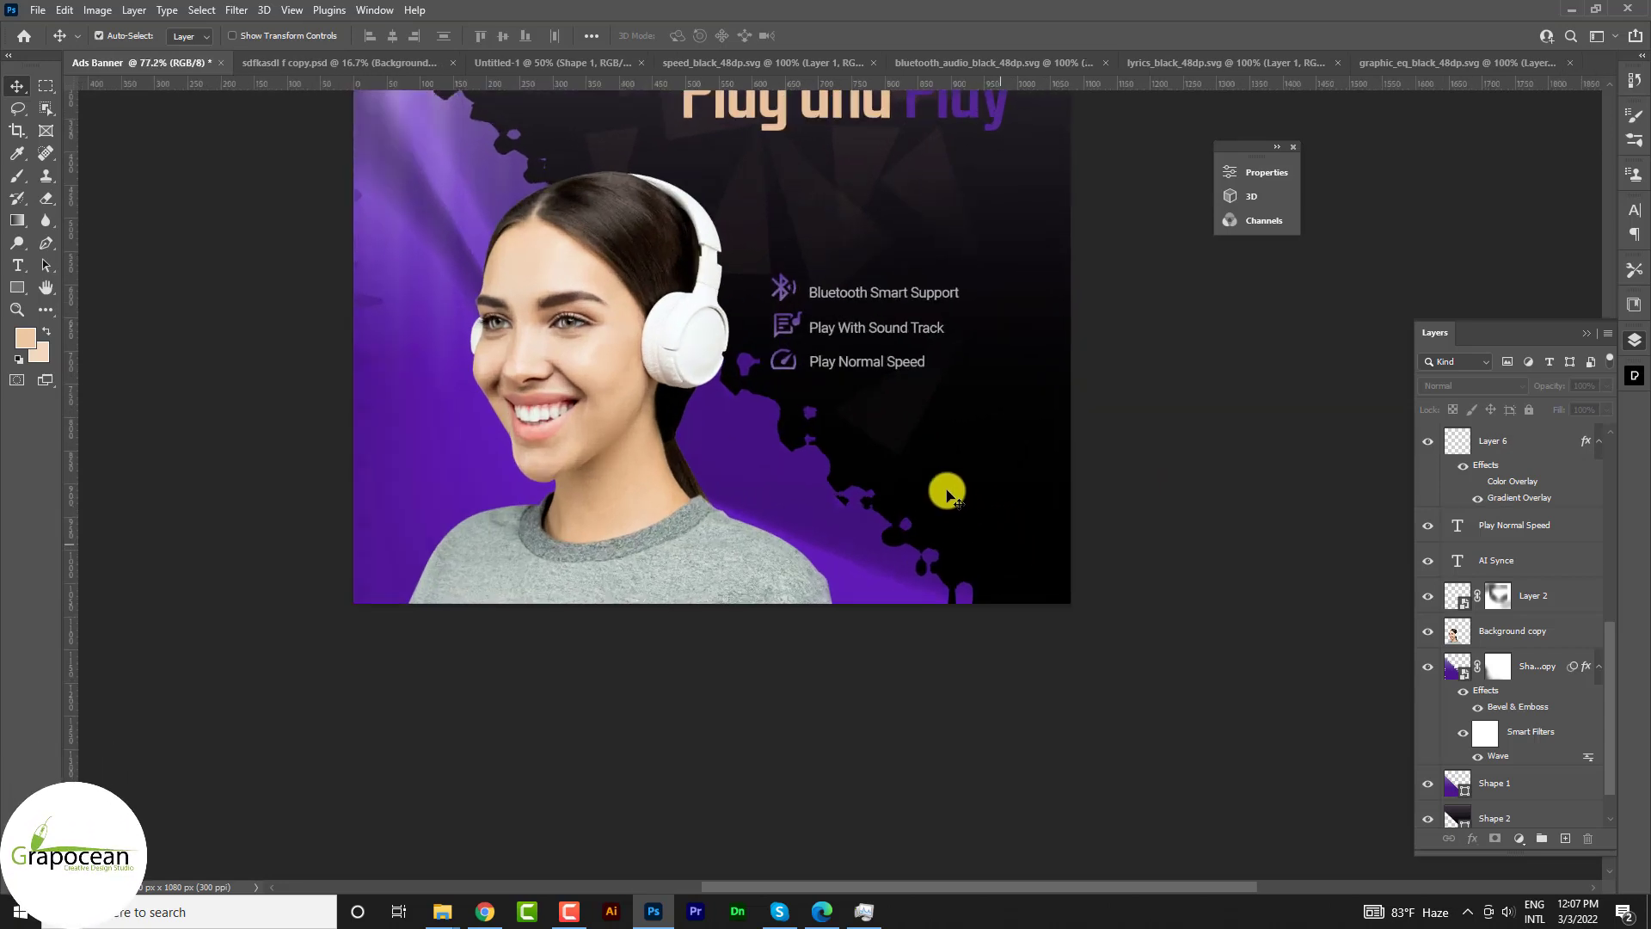
pyautogui.scroll(2, 955, 465)
pyautogui.scroll(1, 985, 344)
pyautogui.moveTo(998, 250)
pyautogui.mouseDown()
pyautogui.moveTo(997, 792)
pyautogui.moveTo(1048, 795)
pyautogui.mouseUp()
pyautogui.click(19, 263)
pyautogui.write('www.gra')
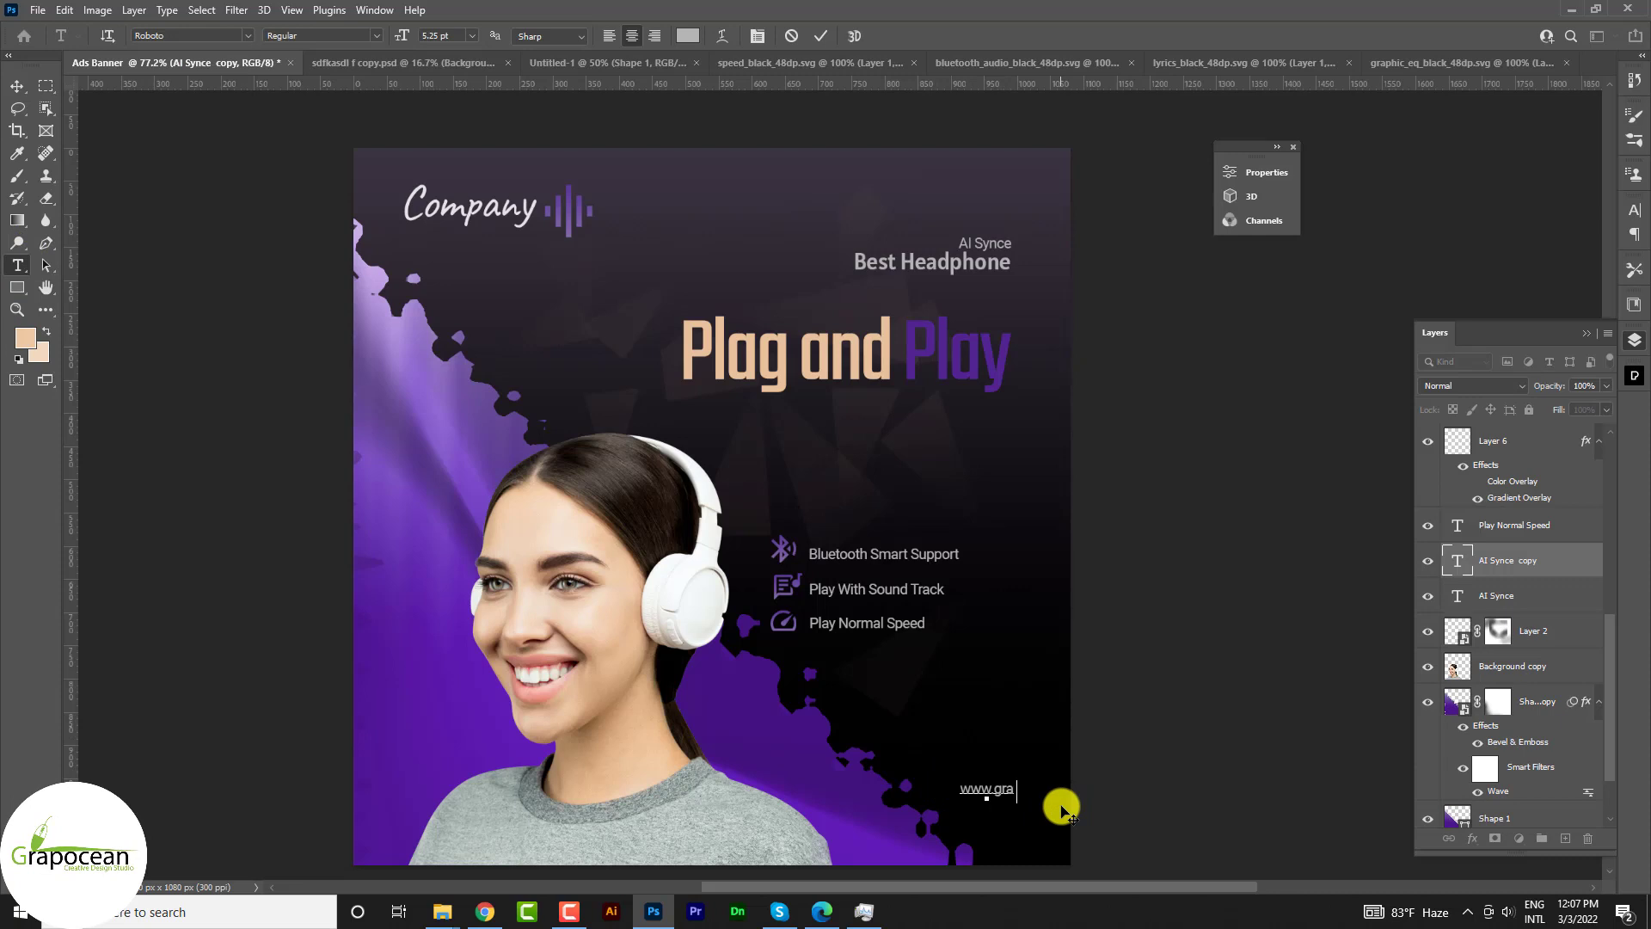
pyautogui.write('pocean.com')
pyautogui.hotkey('ctrl', 'Return')
pyautogui.press('v')
pyautogui.moveTo(940, 780)
pyautogui.mouseDown()
pyautogui.moveTo(950, 199)
pyautogui.moveTo(724, 218)
pyautogui.mouseUp()
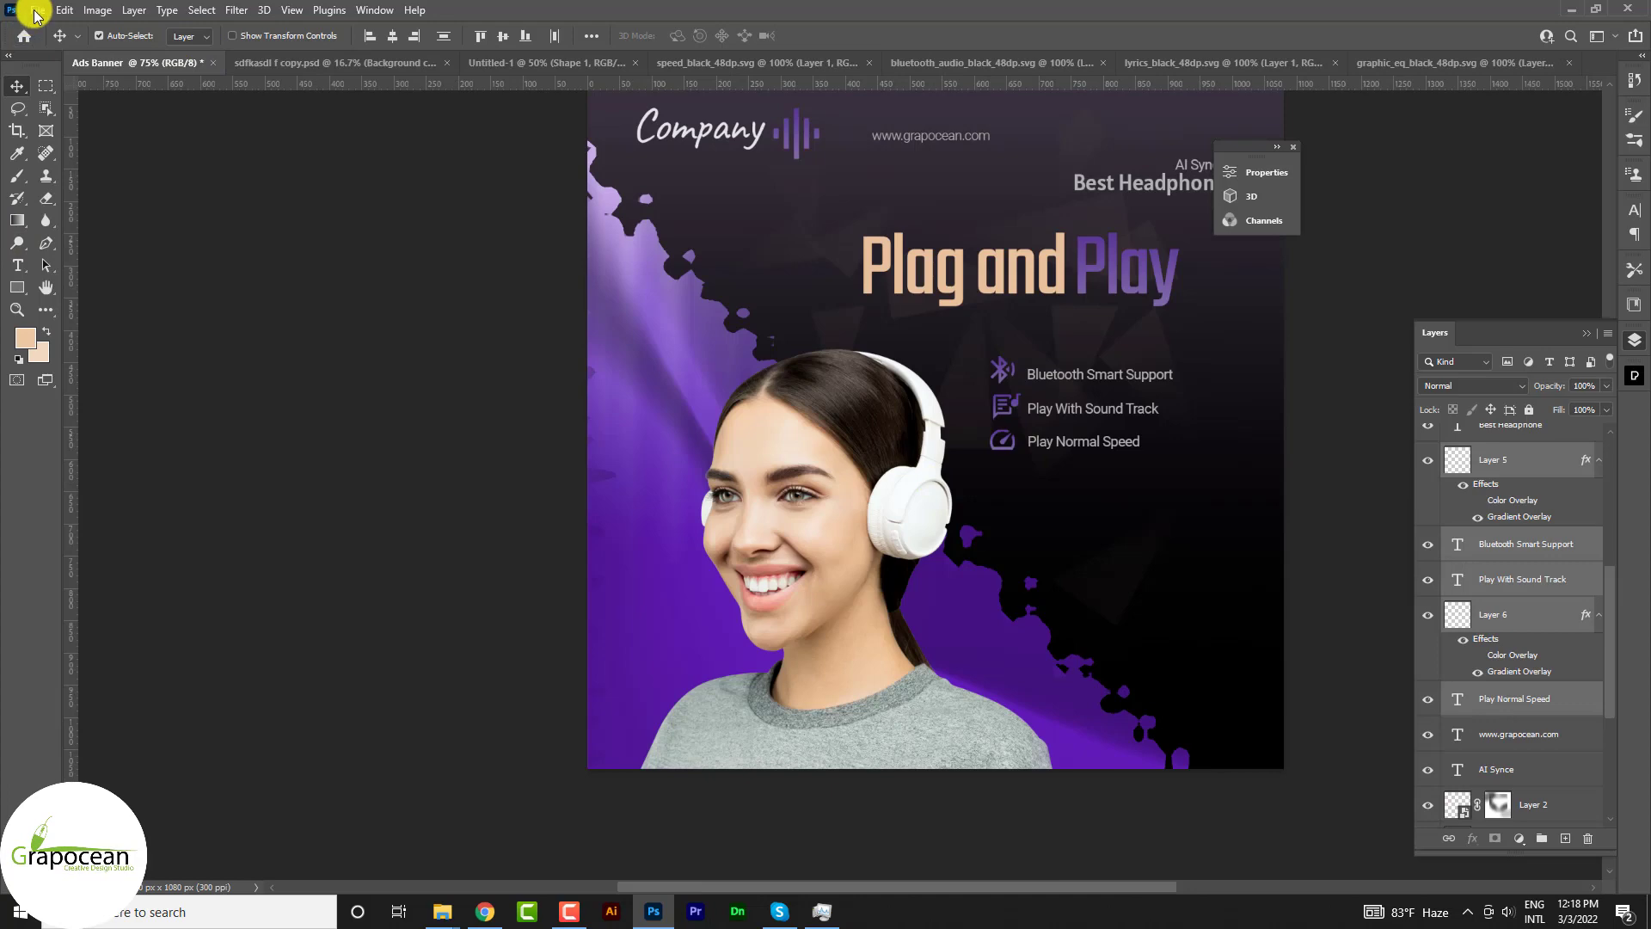
# - Open the verified_user shield SVG and place it in the Ads Banner's lower-right corner
pyautogui.click(37, 15)
pyautogui.click(79, 54)
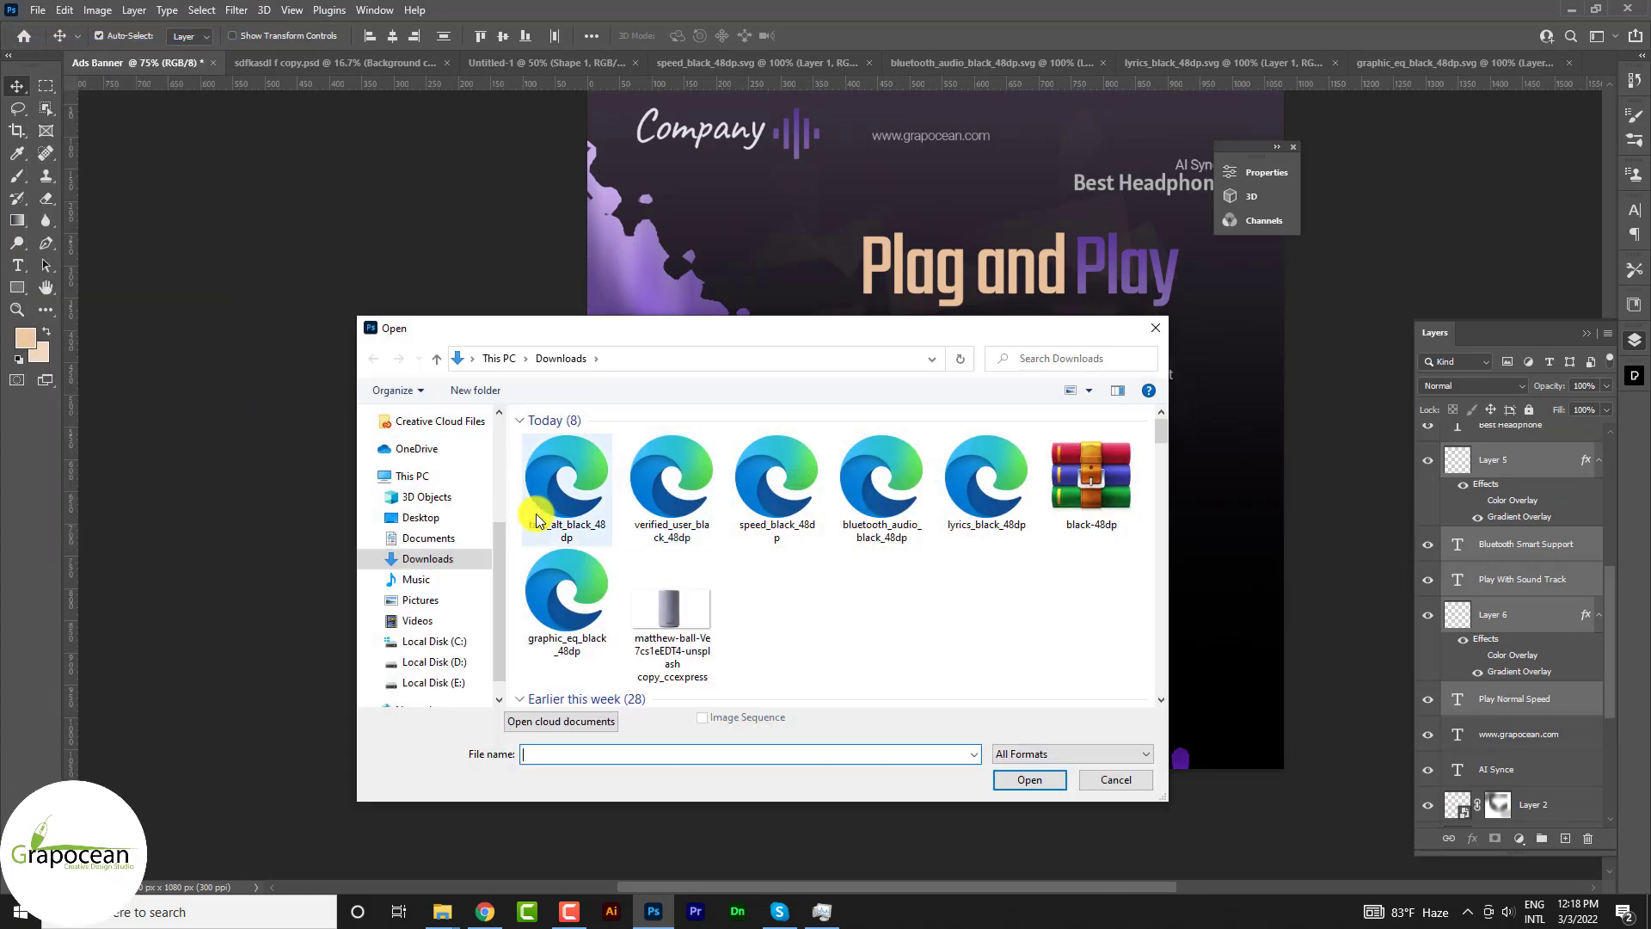
pyautogui.click(1036, 781)
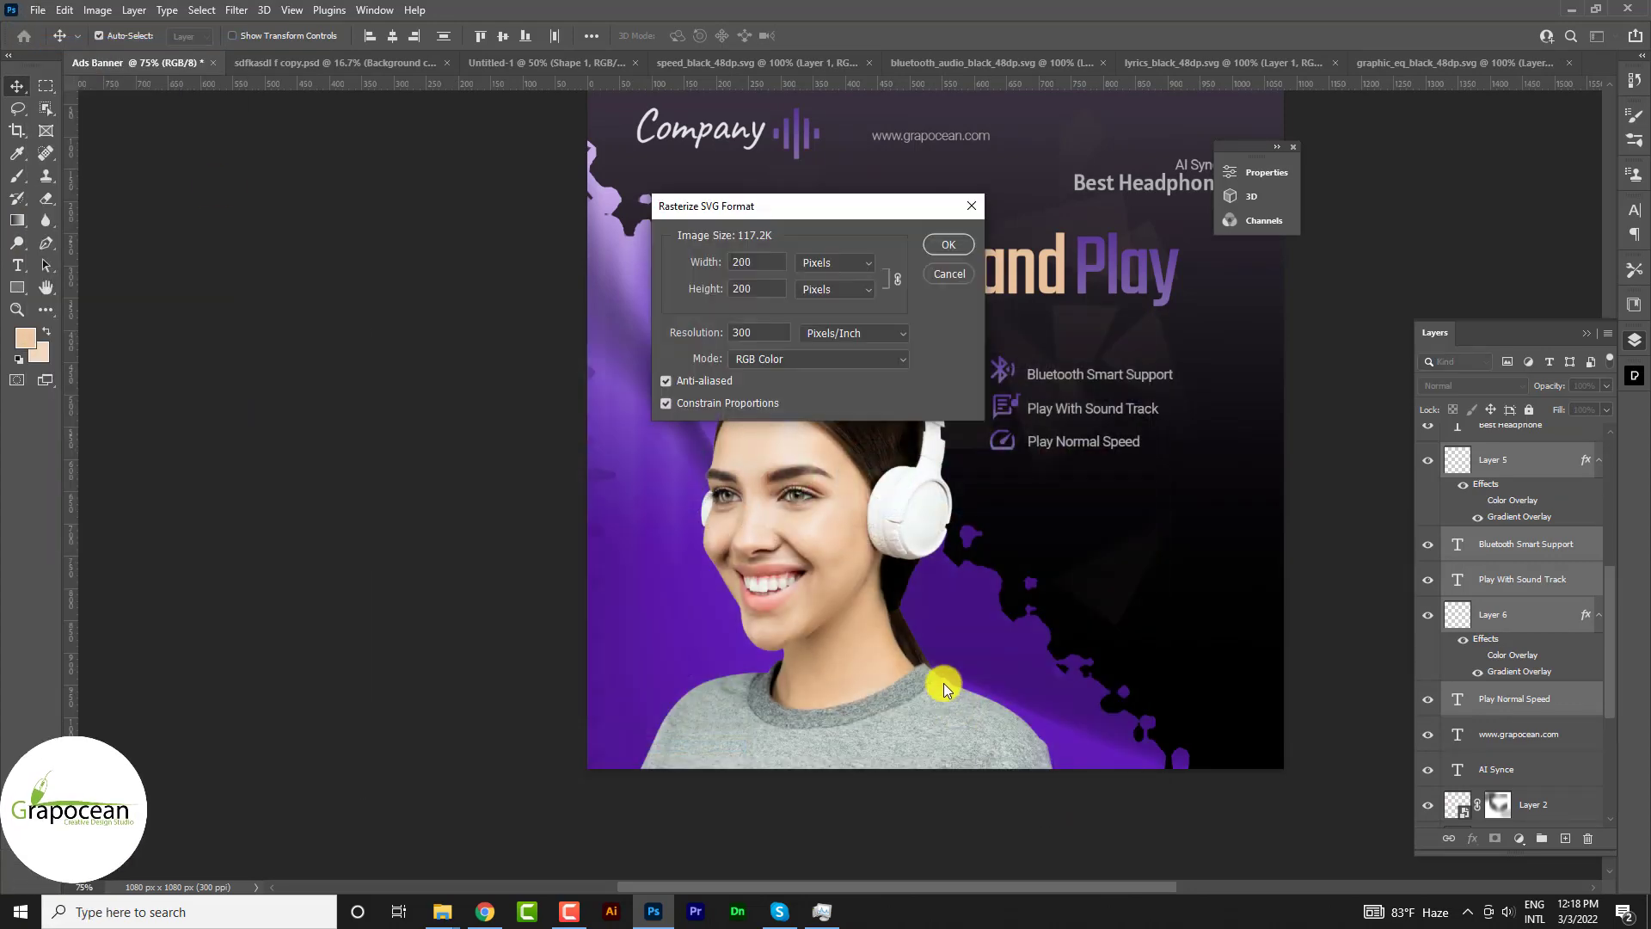
pyautogui.click(946, 247)
pyautogui.press('Return')
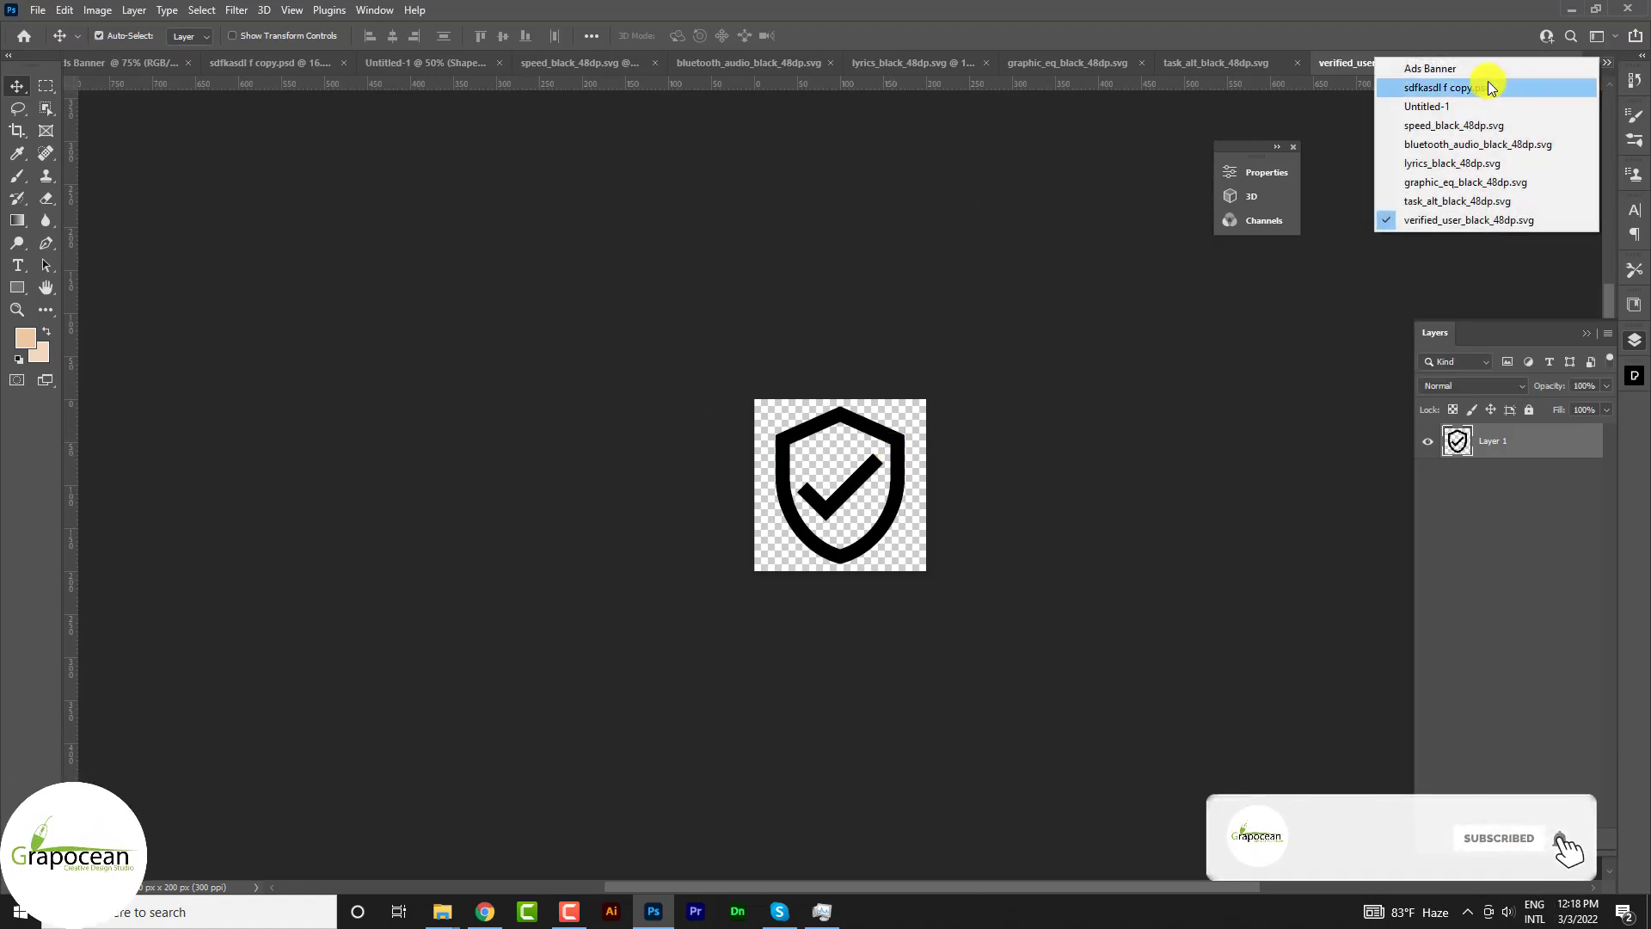
pyautogui.moveTo(1591, 64); pyautogui.dragTo(1076, 549)
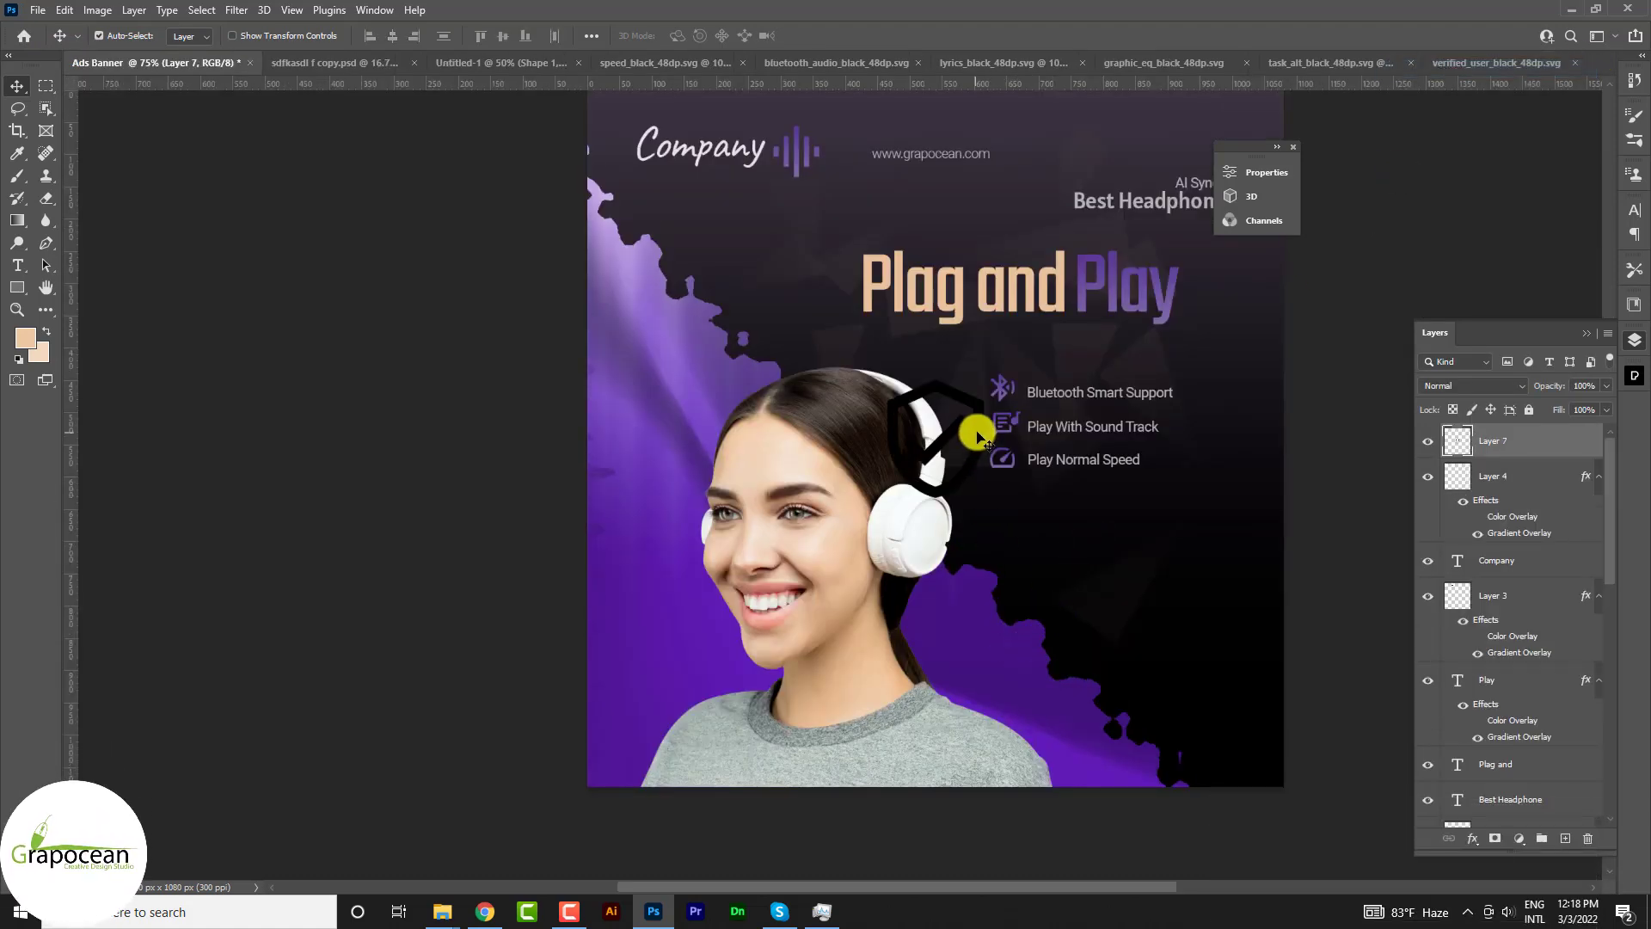
pyautogui.moveTo(981, 438); pyautogui.dragTo(1190, 625)
# - Tint the shield icon white with a Color Overlay and fit the banner in view
pyautogui.rightClick(1586, 475)
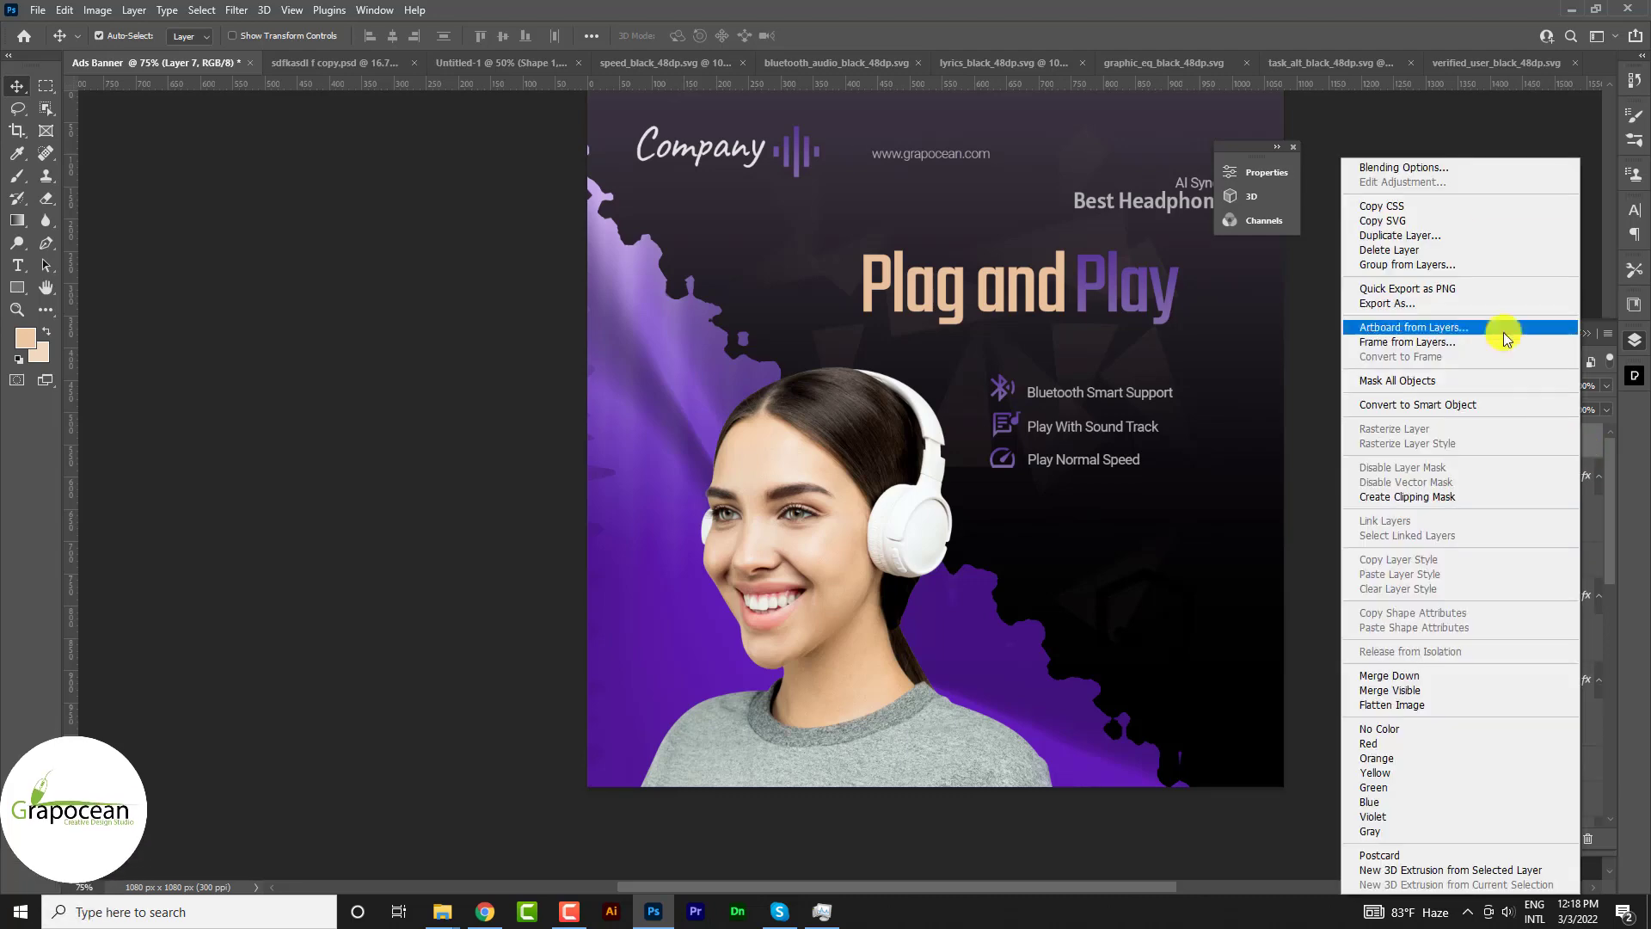
pyautogui.click(1376, 166)
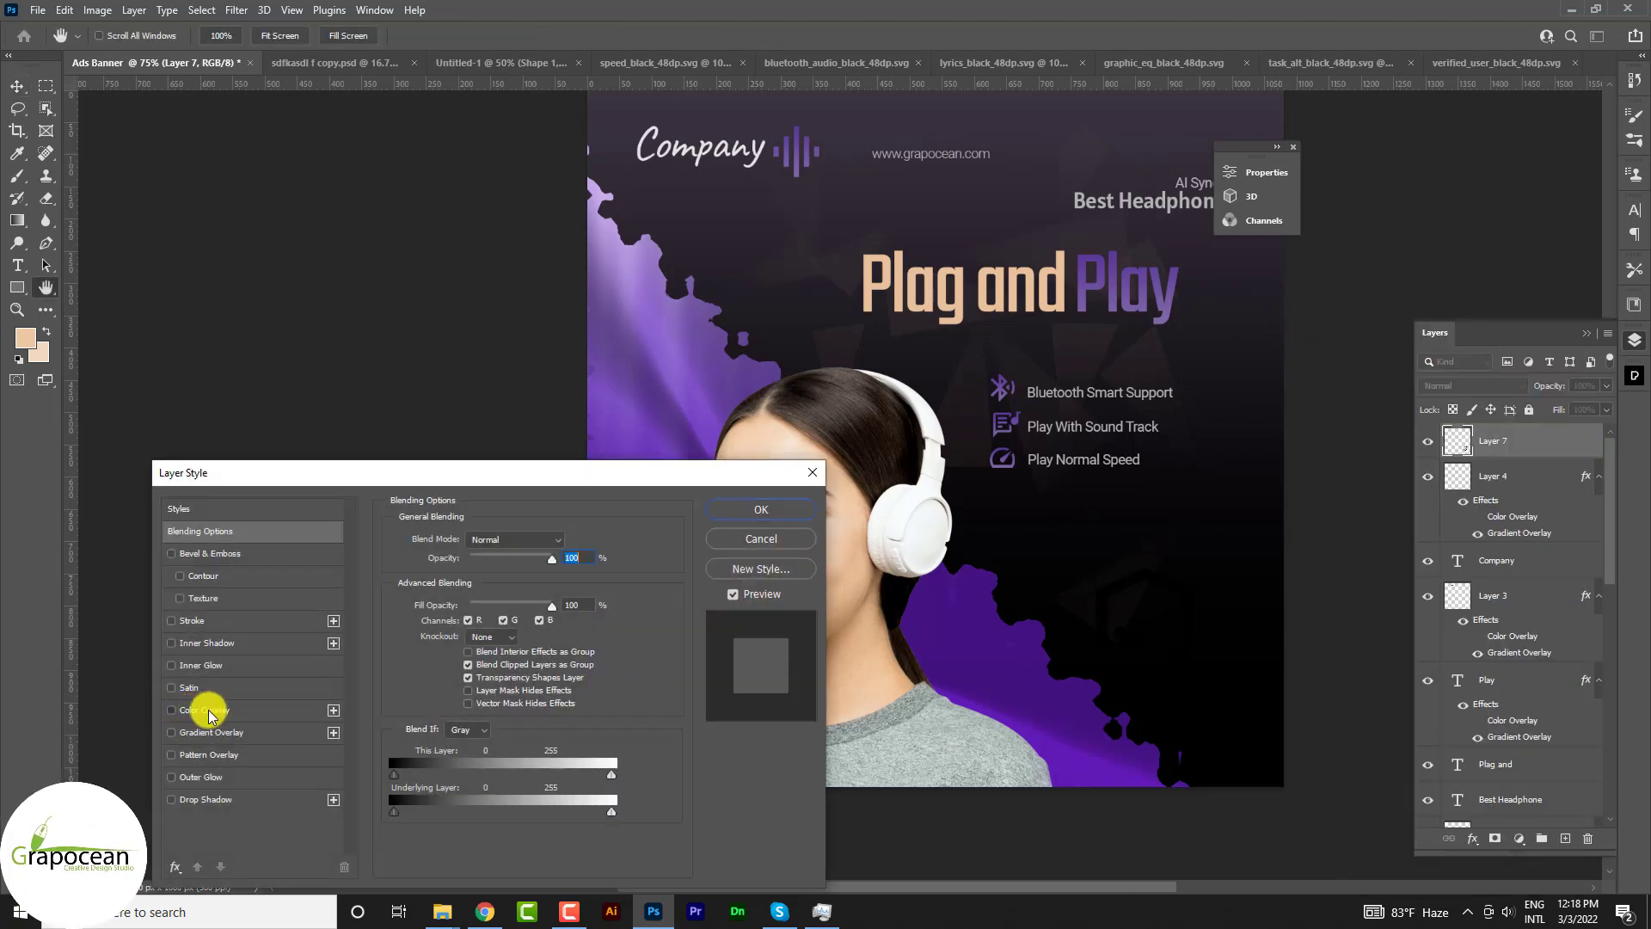
pyautogui.click(209, 711)
pyautogui.click(568, 541)
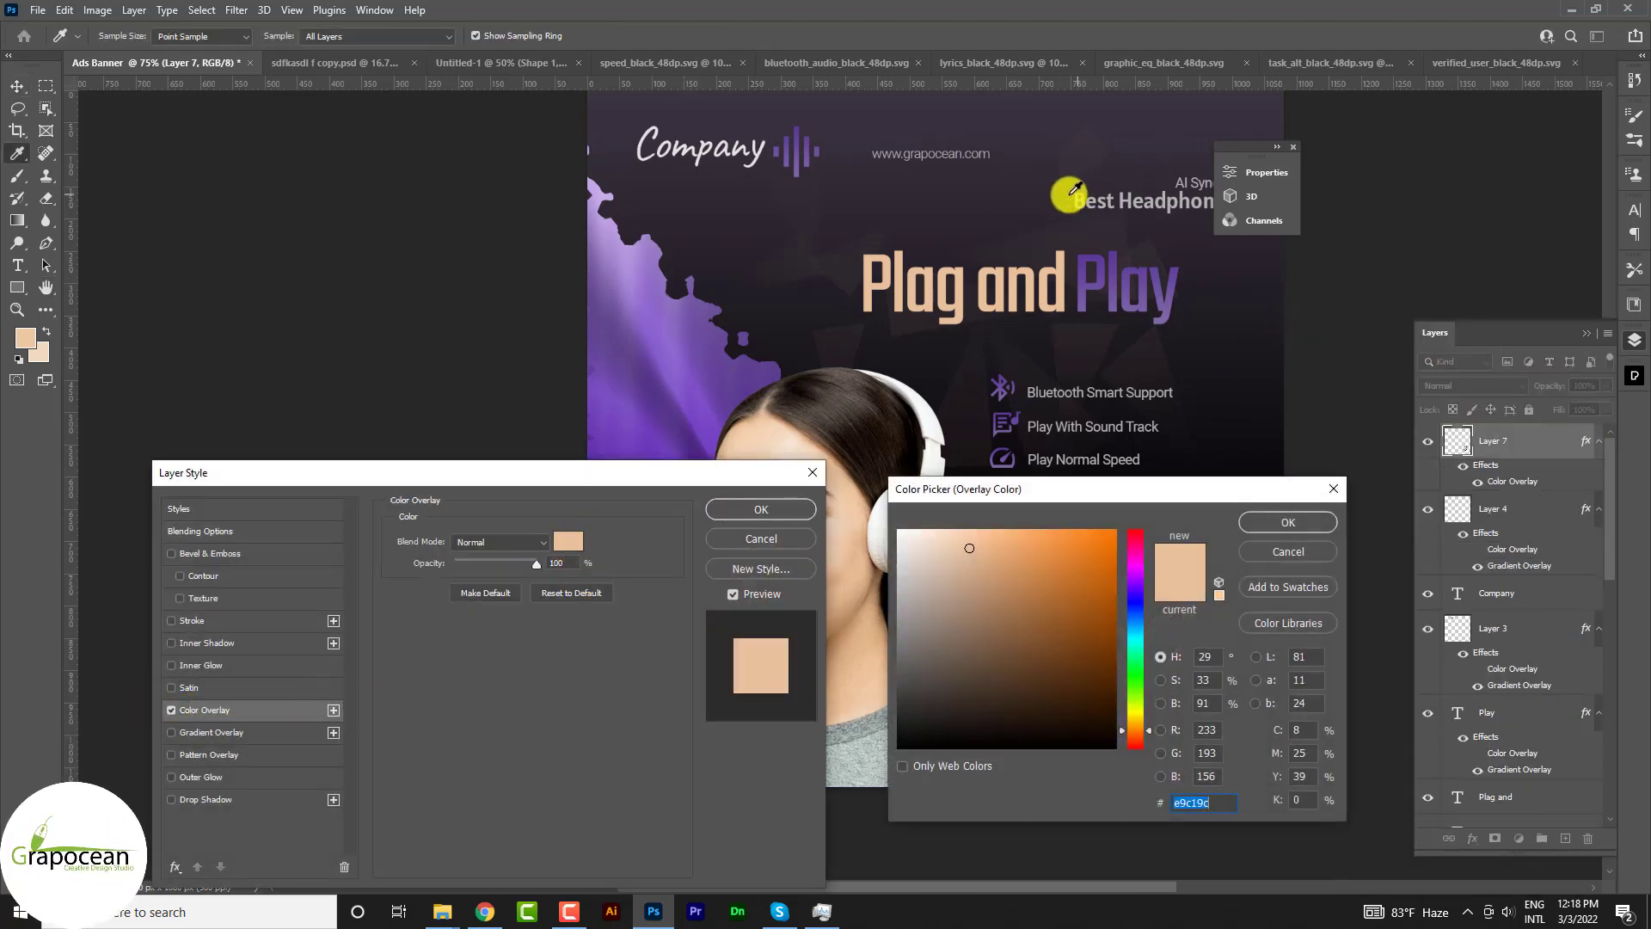
pyautogui.click(905, 538)
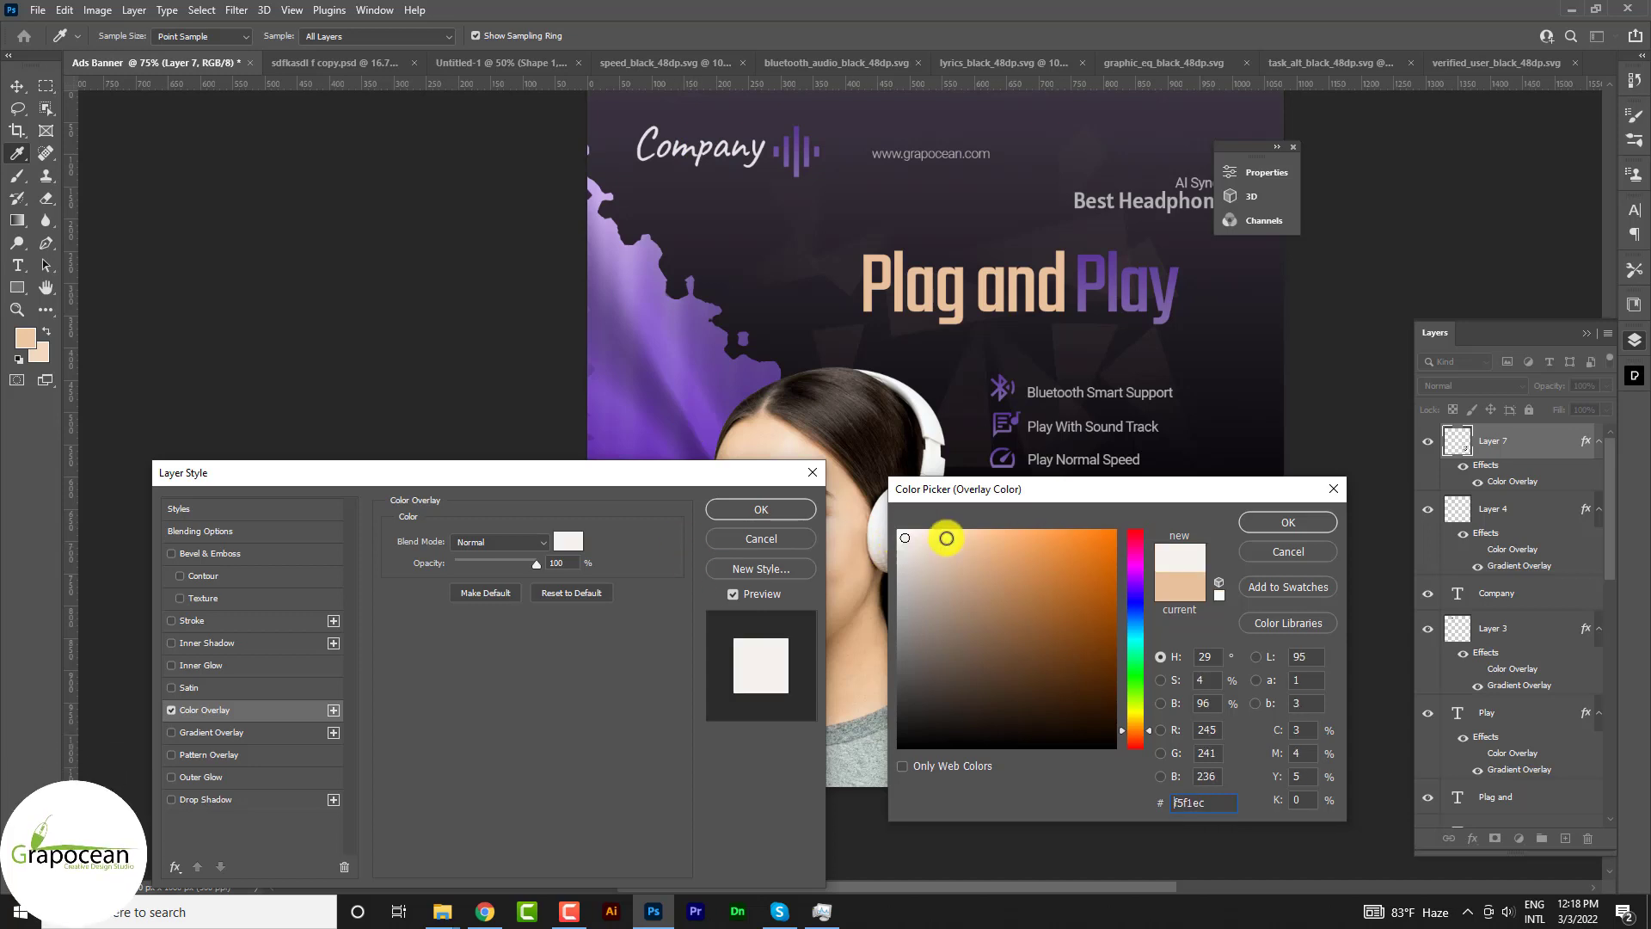
pyautogui.click(1294, 522)
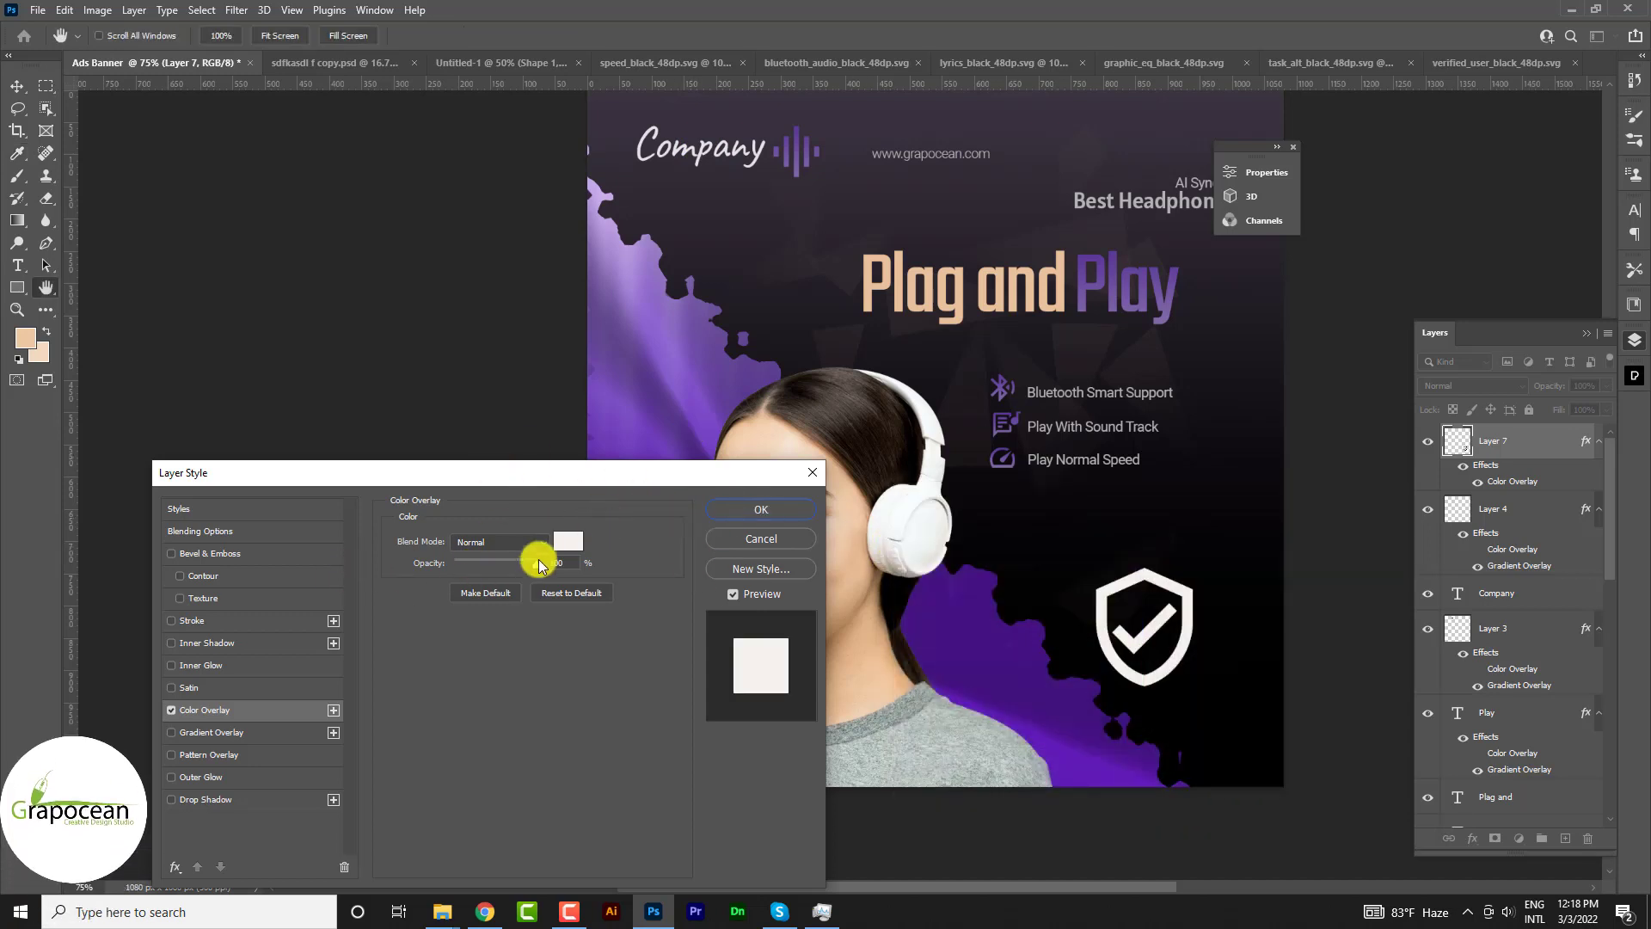
pyautogui.click(567, 541)
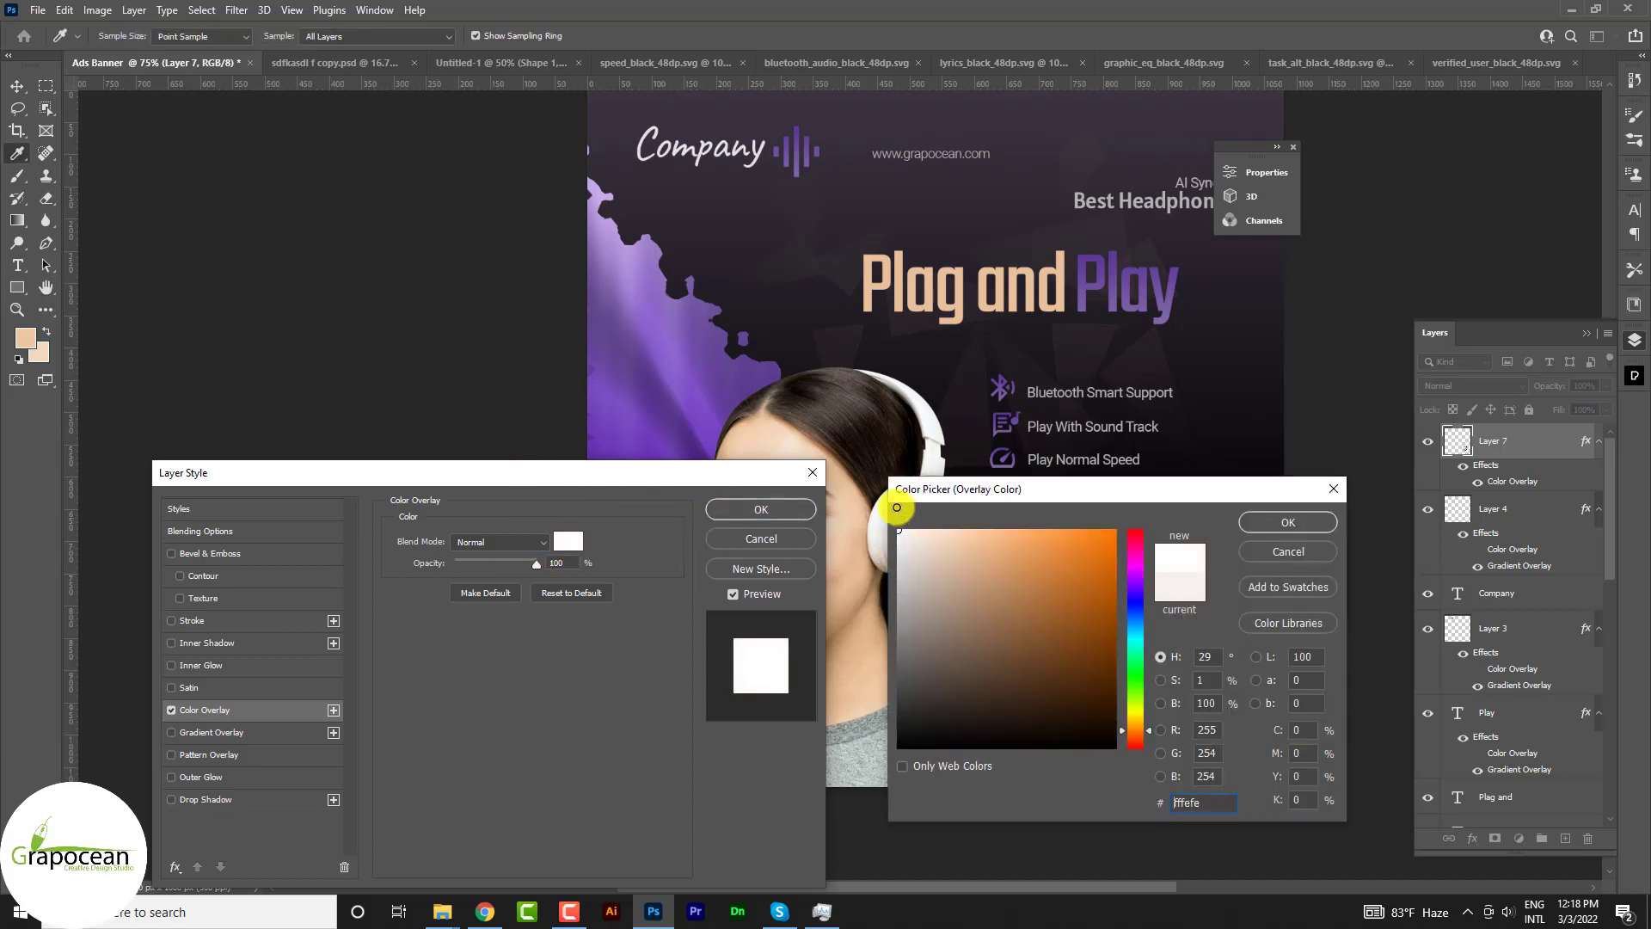
pyautogui.click(1232, 522)
pyautogui.click(761, 509)
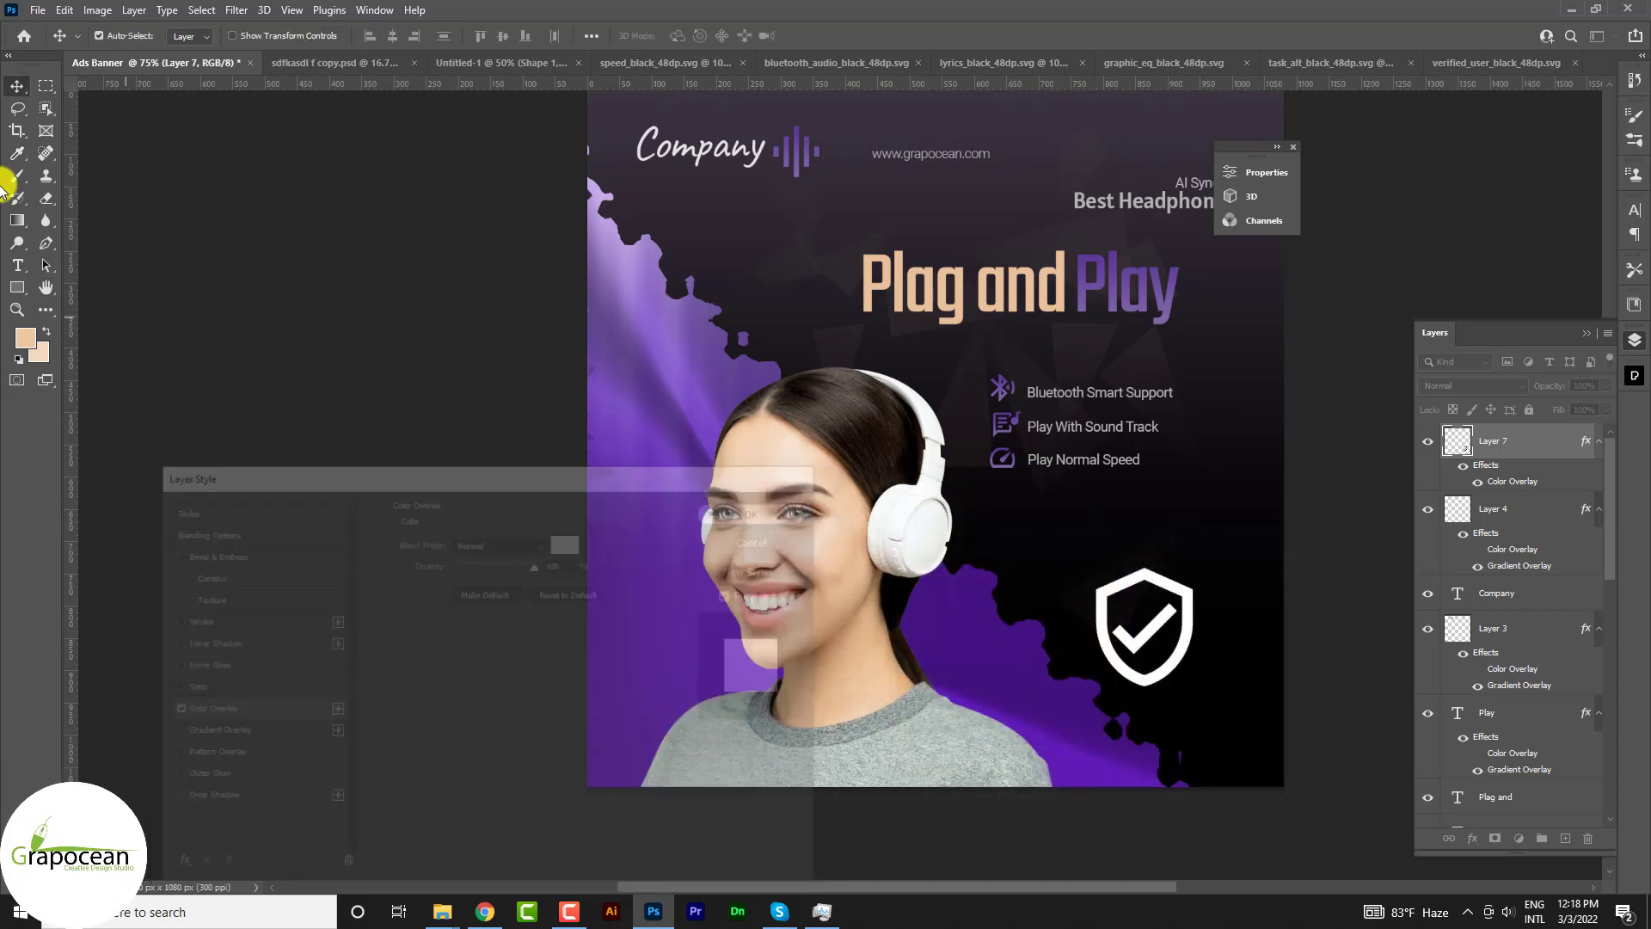
pyautogui.click(16, 86)
pyautogui.hotkey('ctrl', '0')
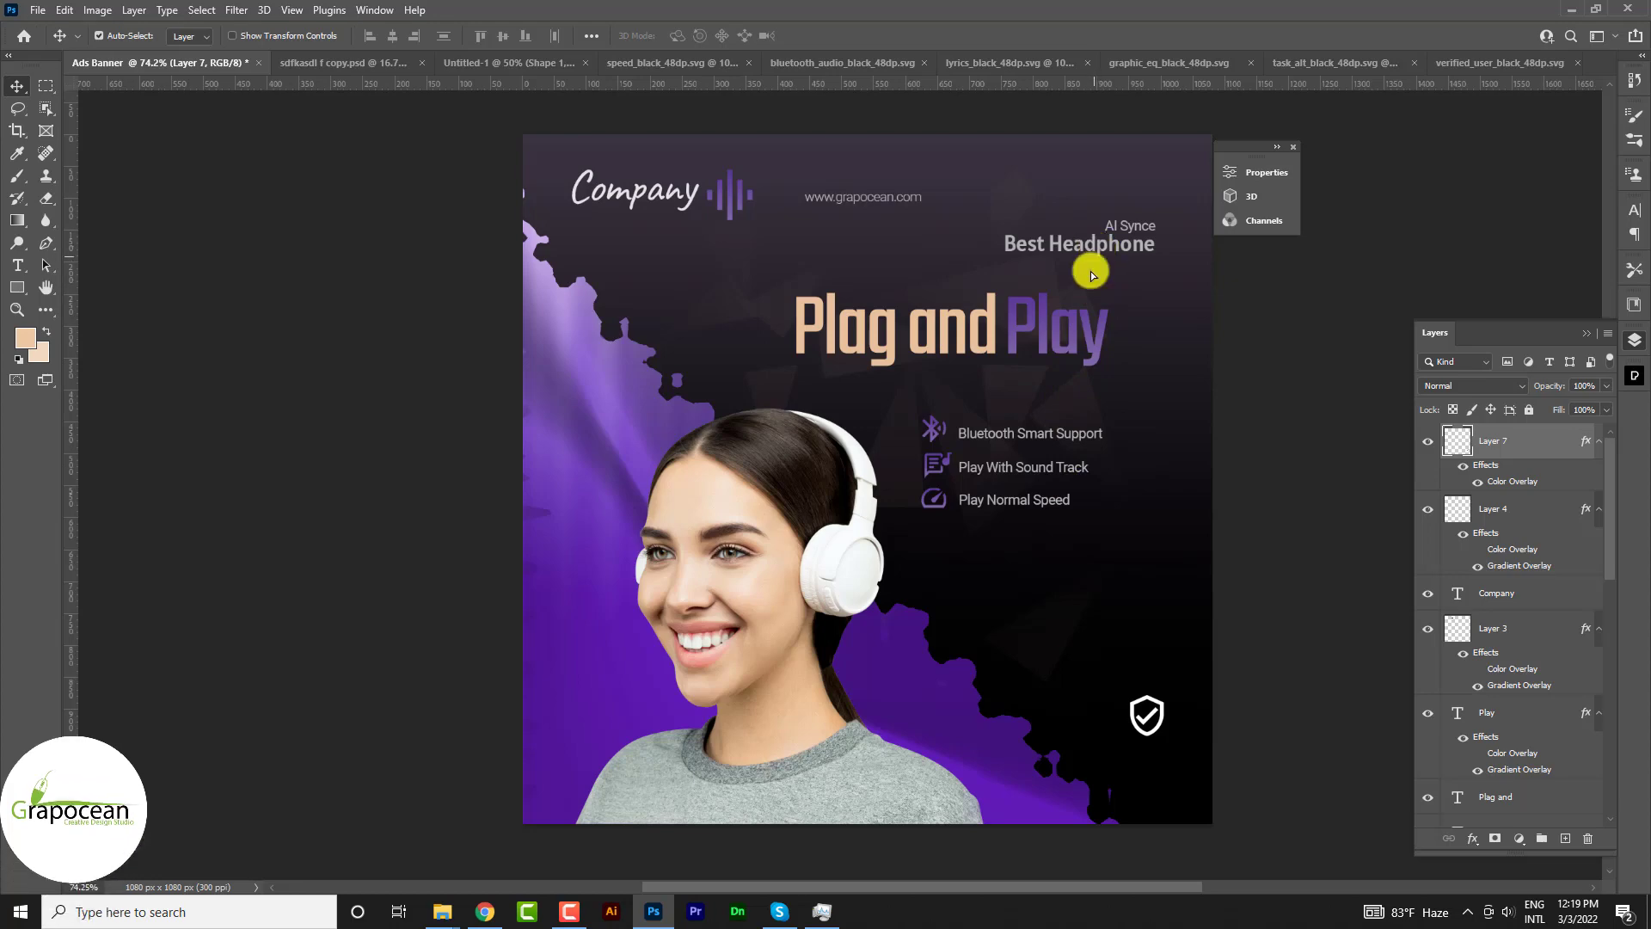
# - Duplicate 'Best Headphone' beside the shield and retype it as 'Best Payment Security'
pyautogui.moveTo(1087, 265); pyautogui.dragTo(1070, 721)
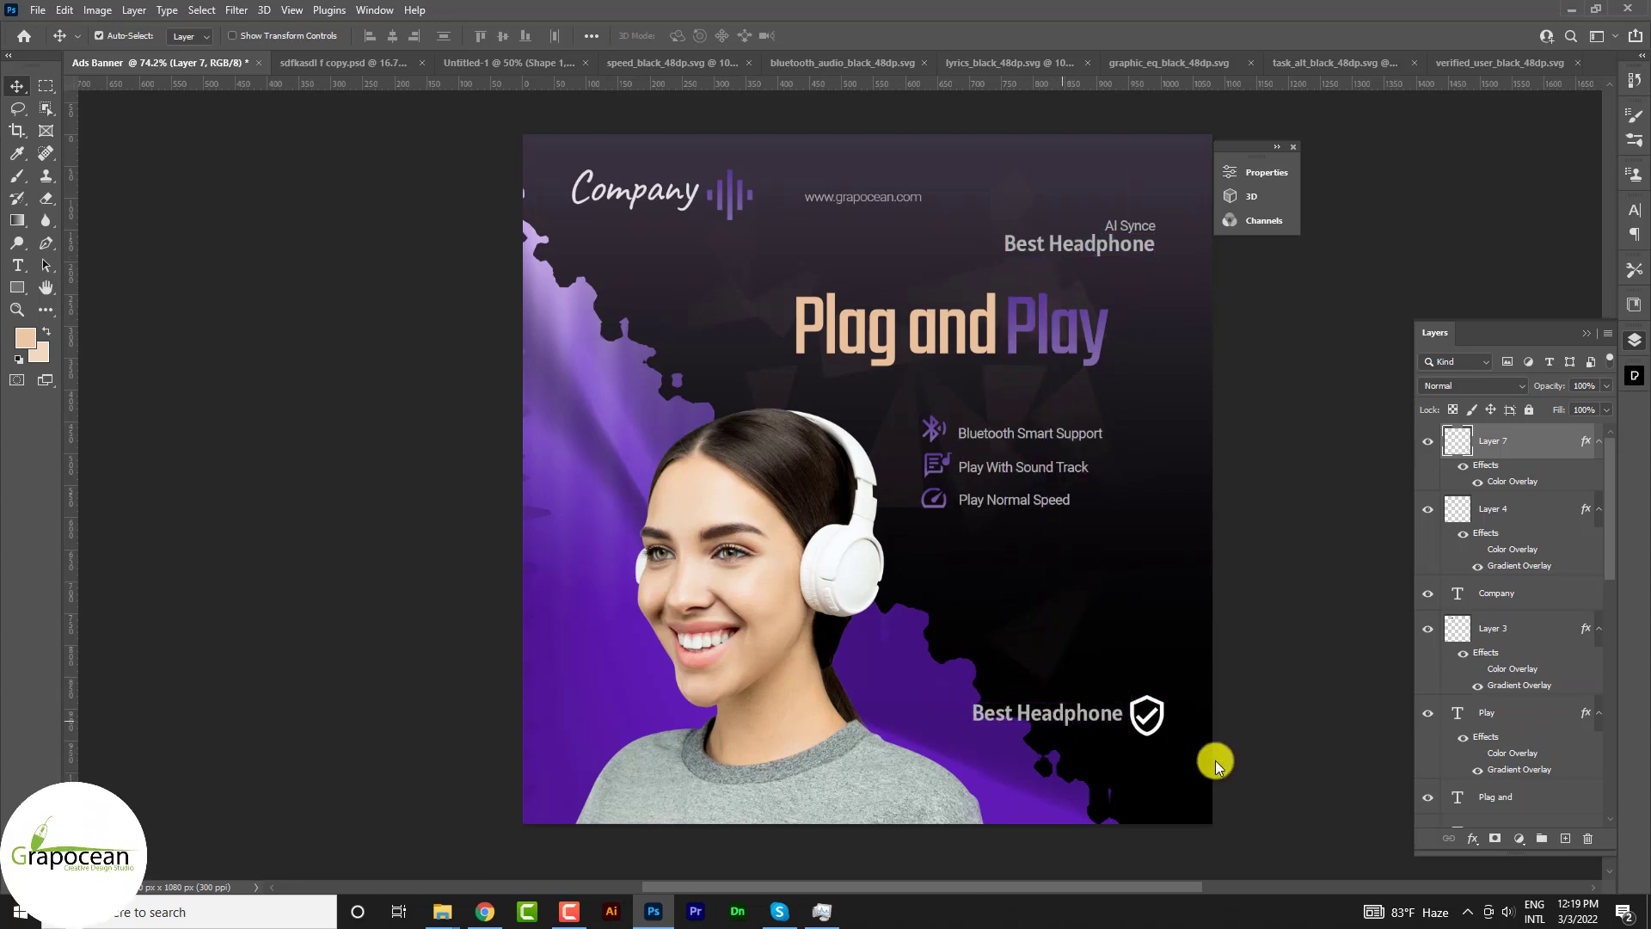
pyautogui.scroll(2, 1118, 747)
pyautogui.scroll(3, 1109, 745)
pyautogui.click(17, 266)
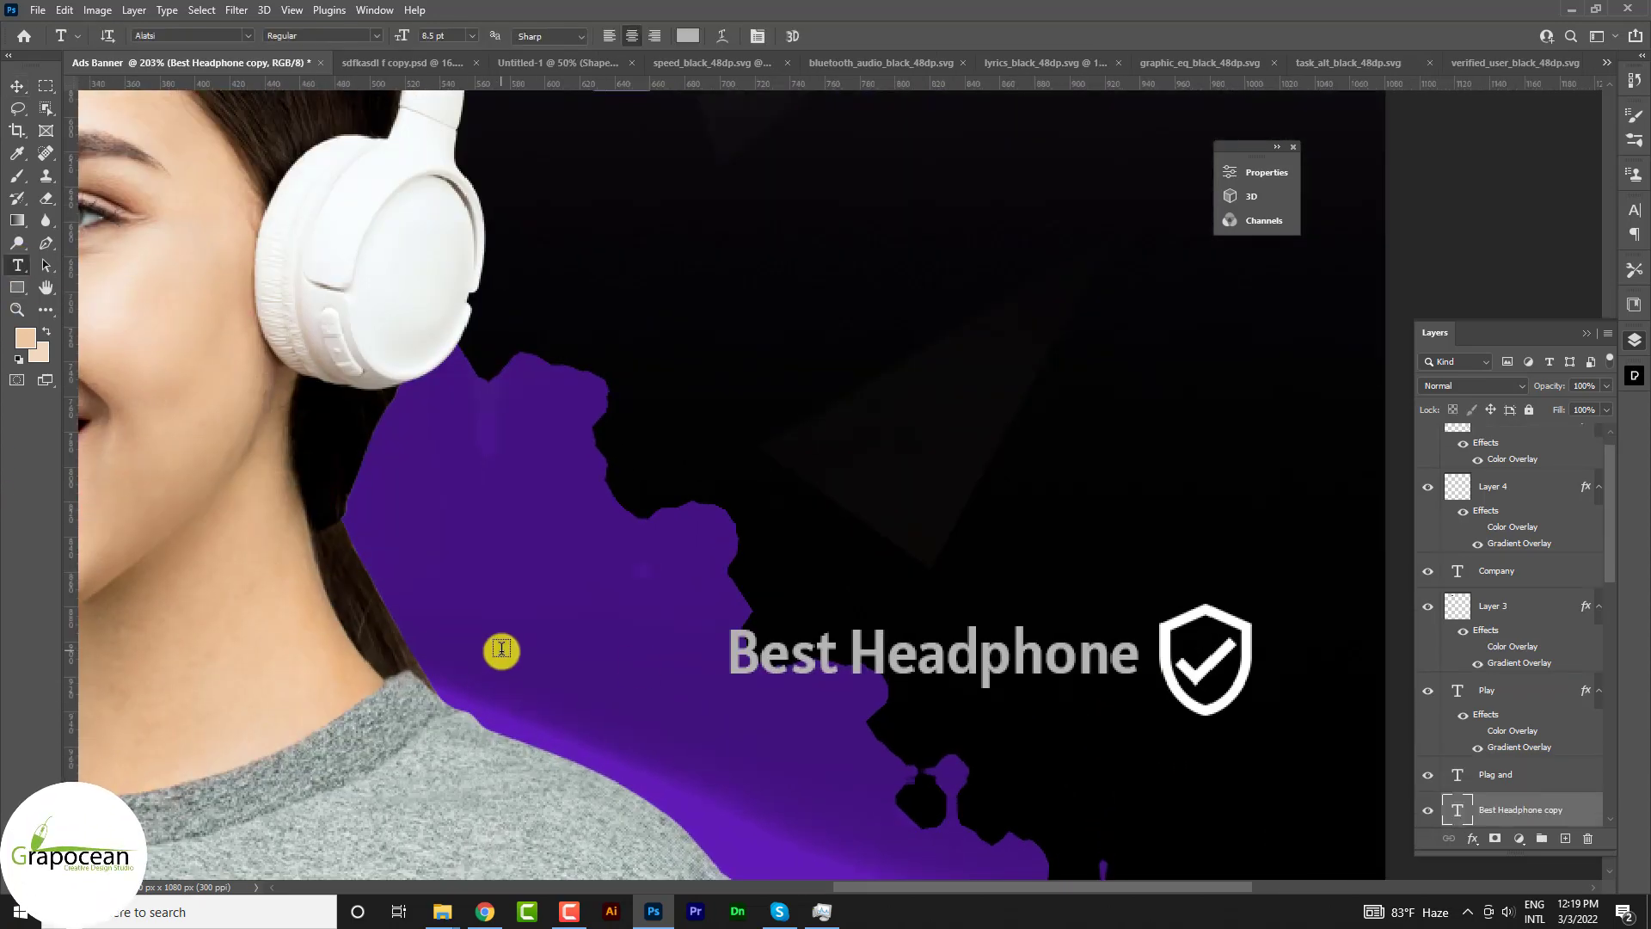
pyautogui.moveTo(735, 660); pyautogui.dragTo(1189, 664)
pyautogui.press('BackSpace')
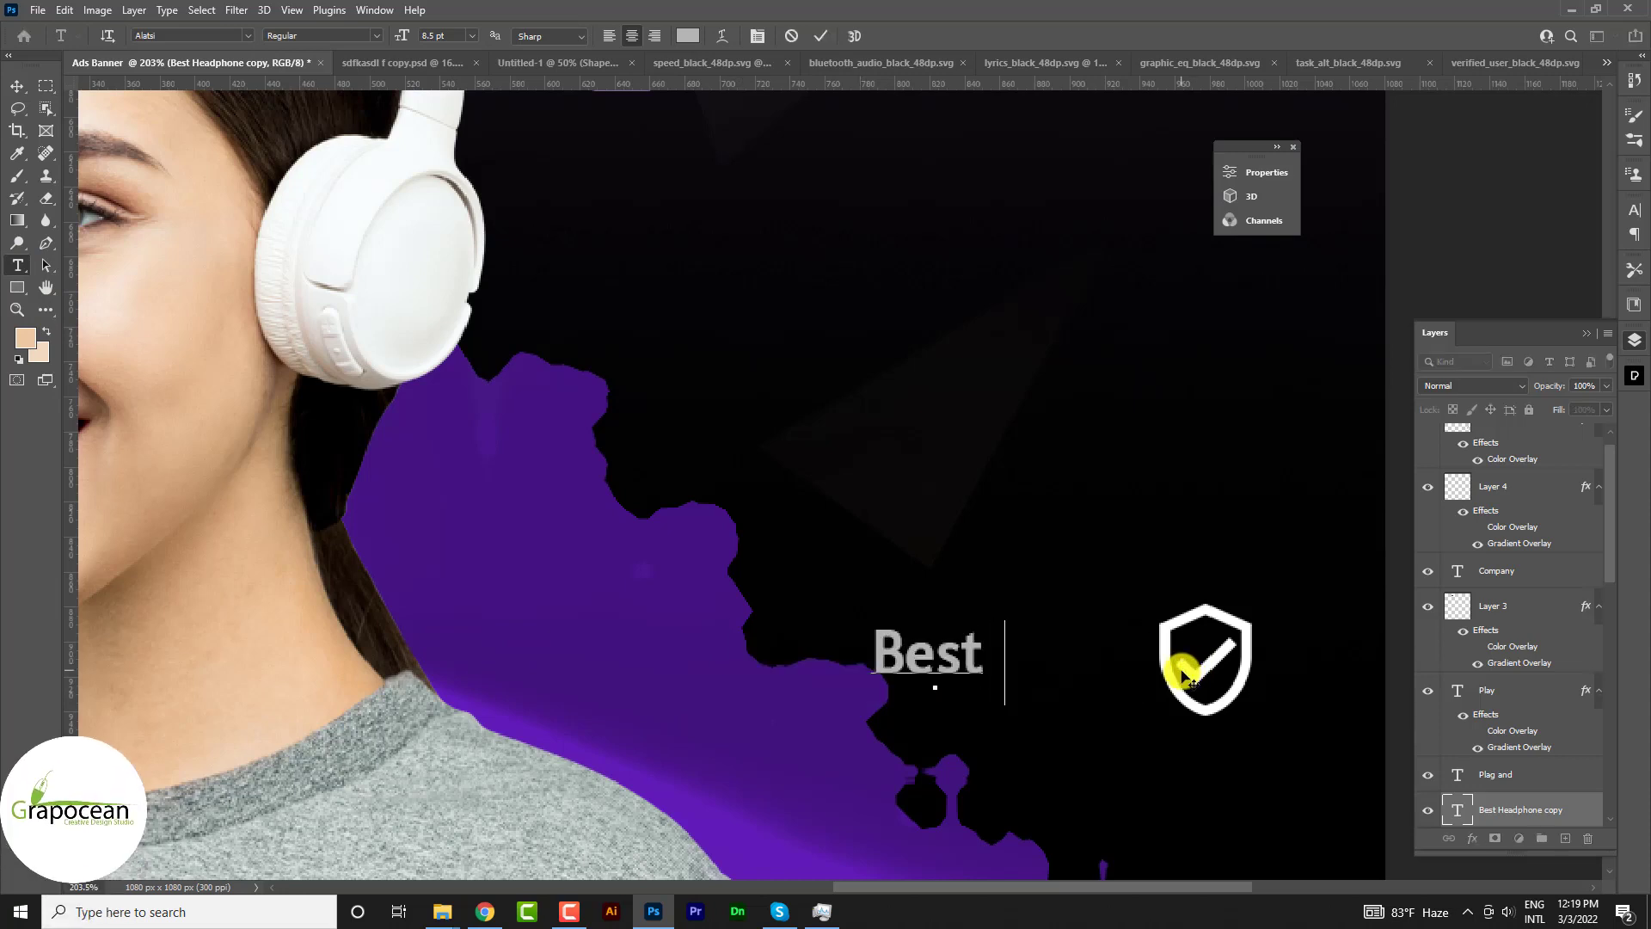
pyautogui.write('{a')
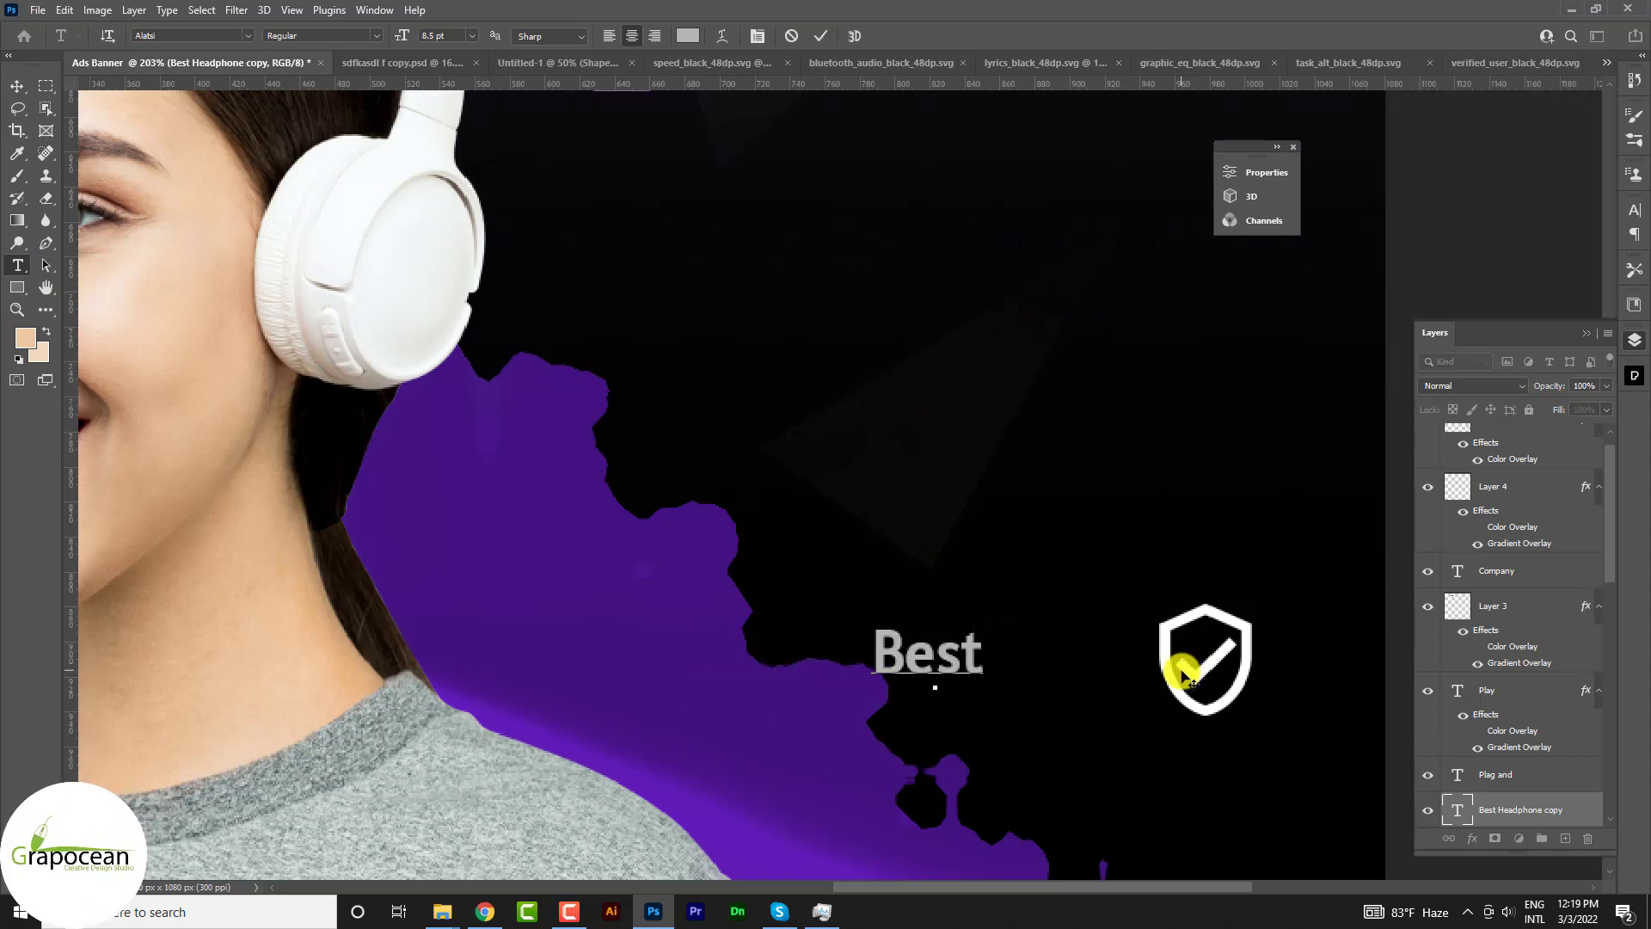
pyautogui.write('yment ')
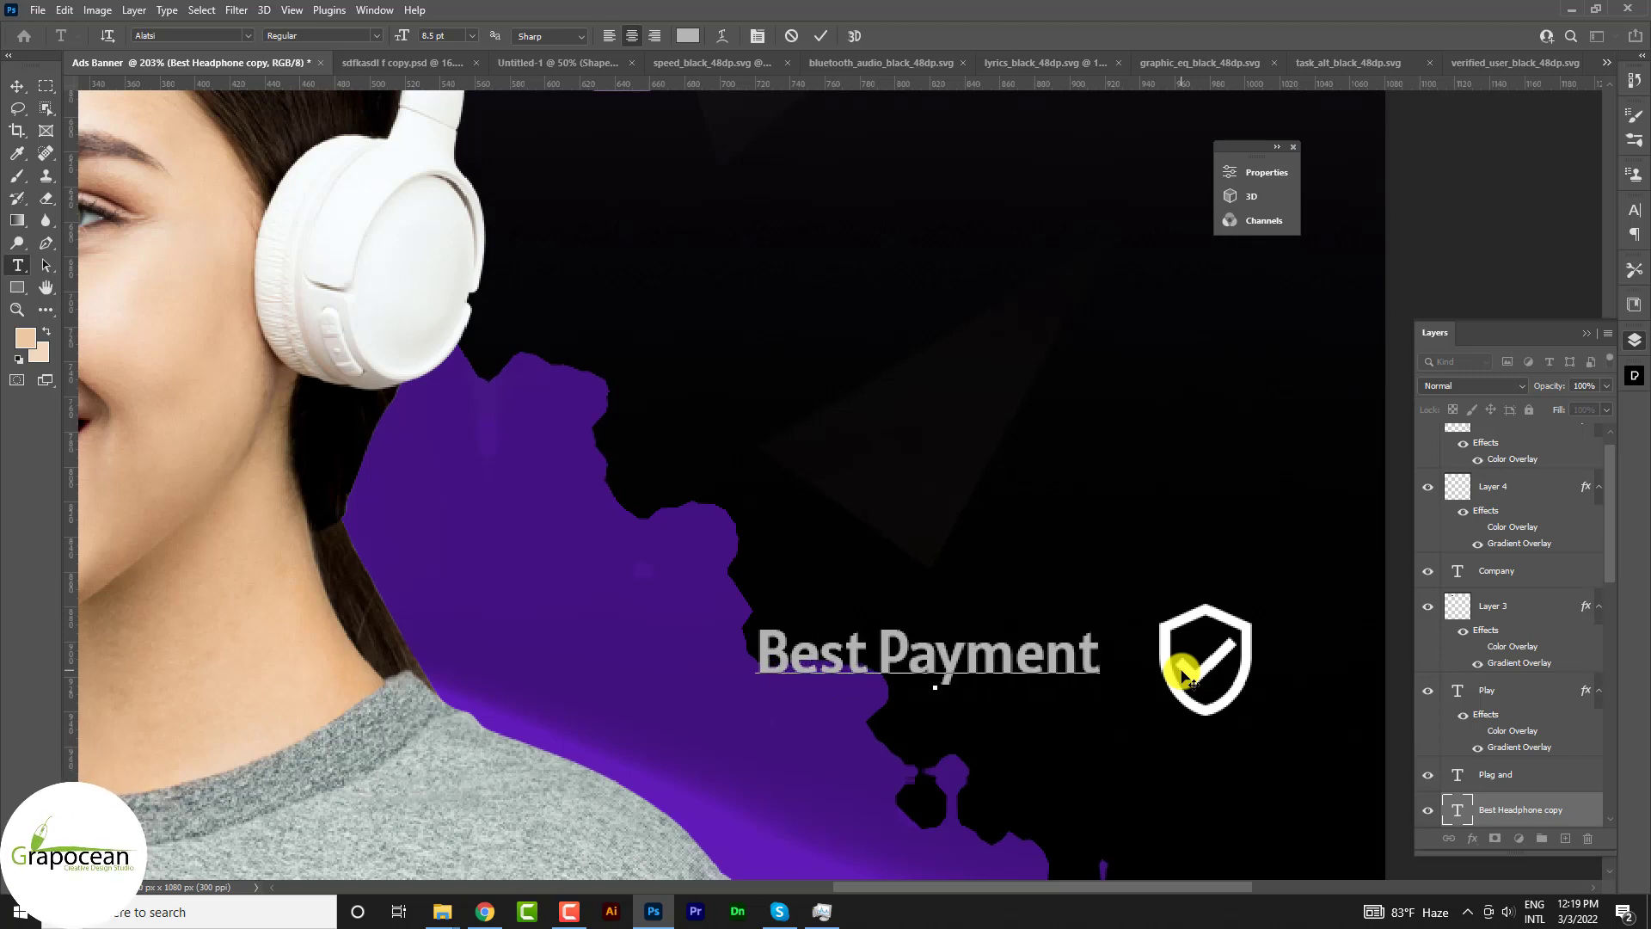
pyautogui.write('Security')
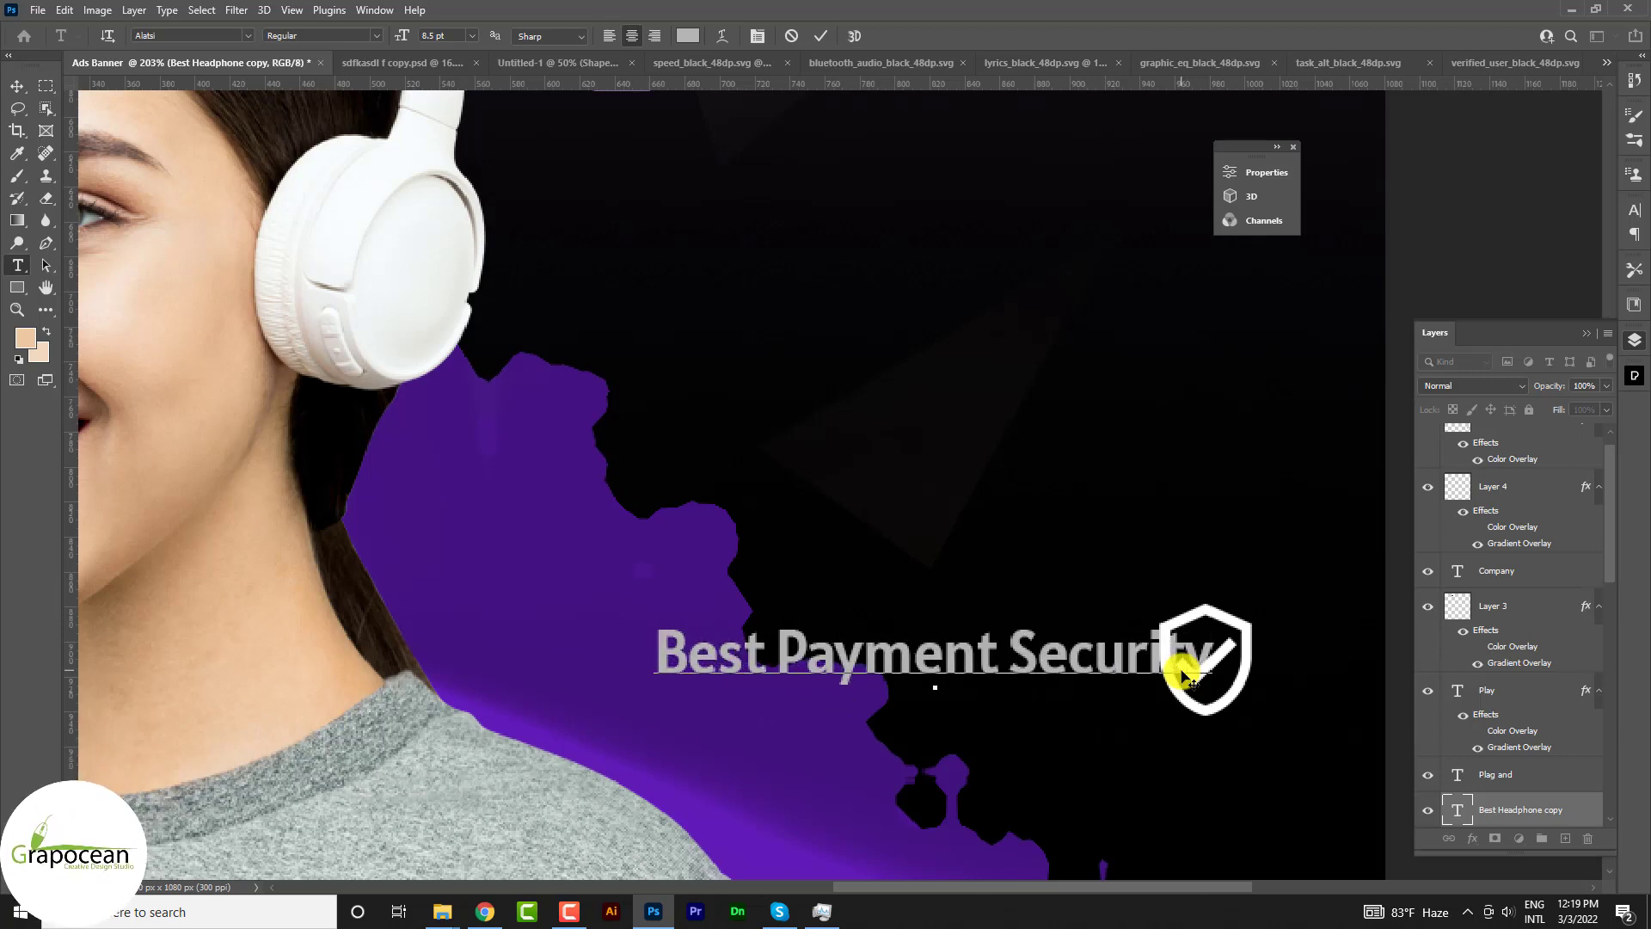
pyautogui.click(17, 86)
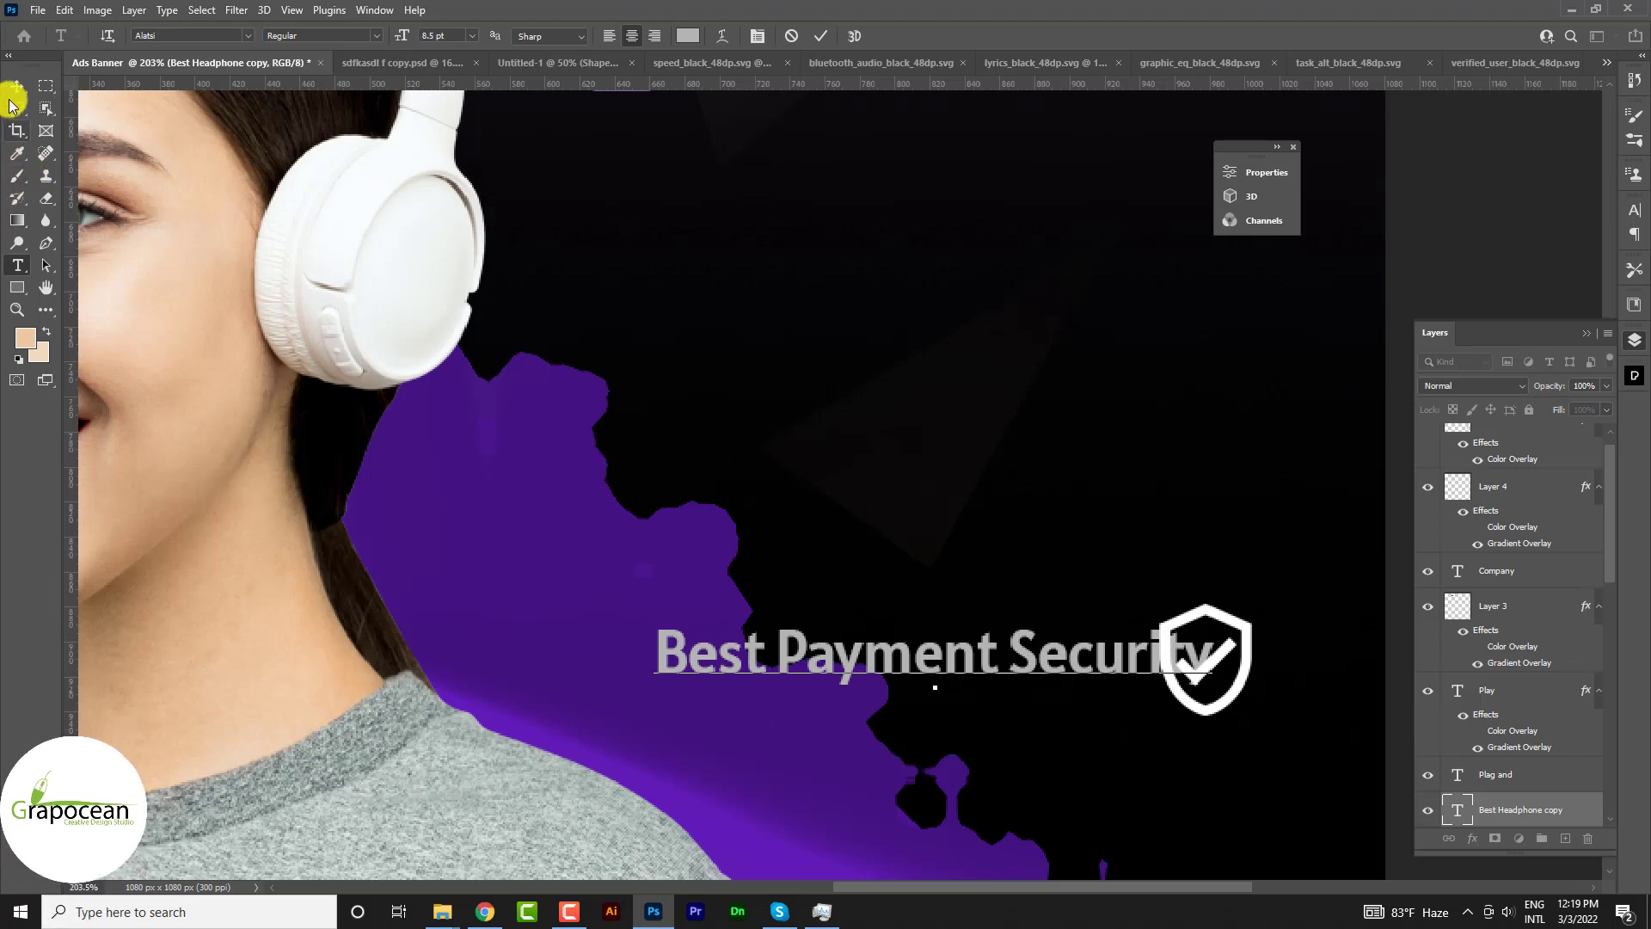
# - Move the 'Best Payment Security' caption and shield icon up together
pyautogui.moveTo(954, 652)
pyautogui.mouseDown()
pyautogui.moveTo(970, 456)
pyautogui.moveTo(929, 456)
pyautogui.mouseUp()
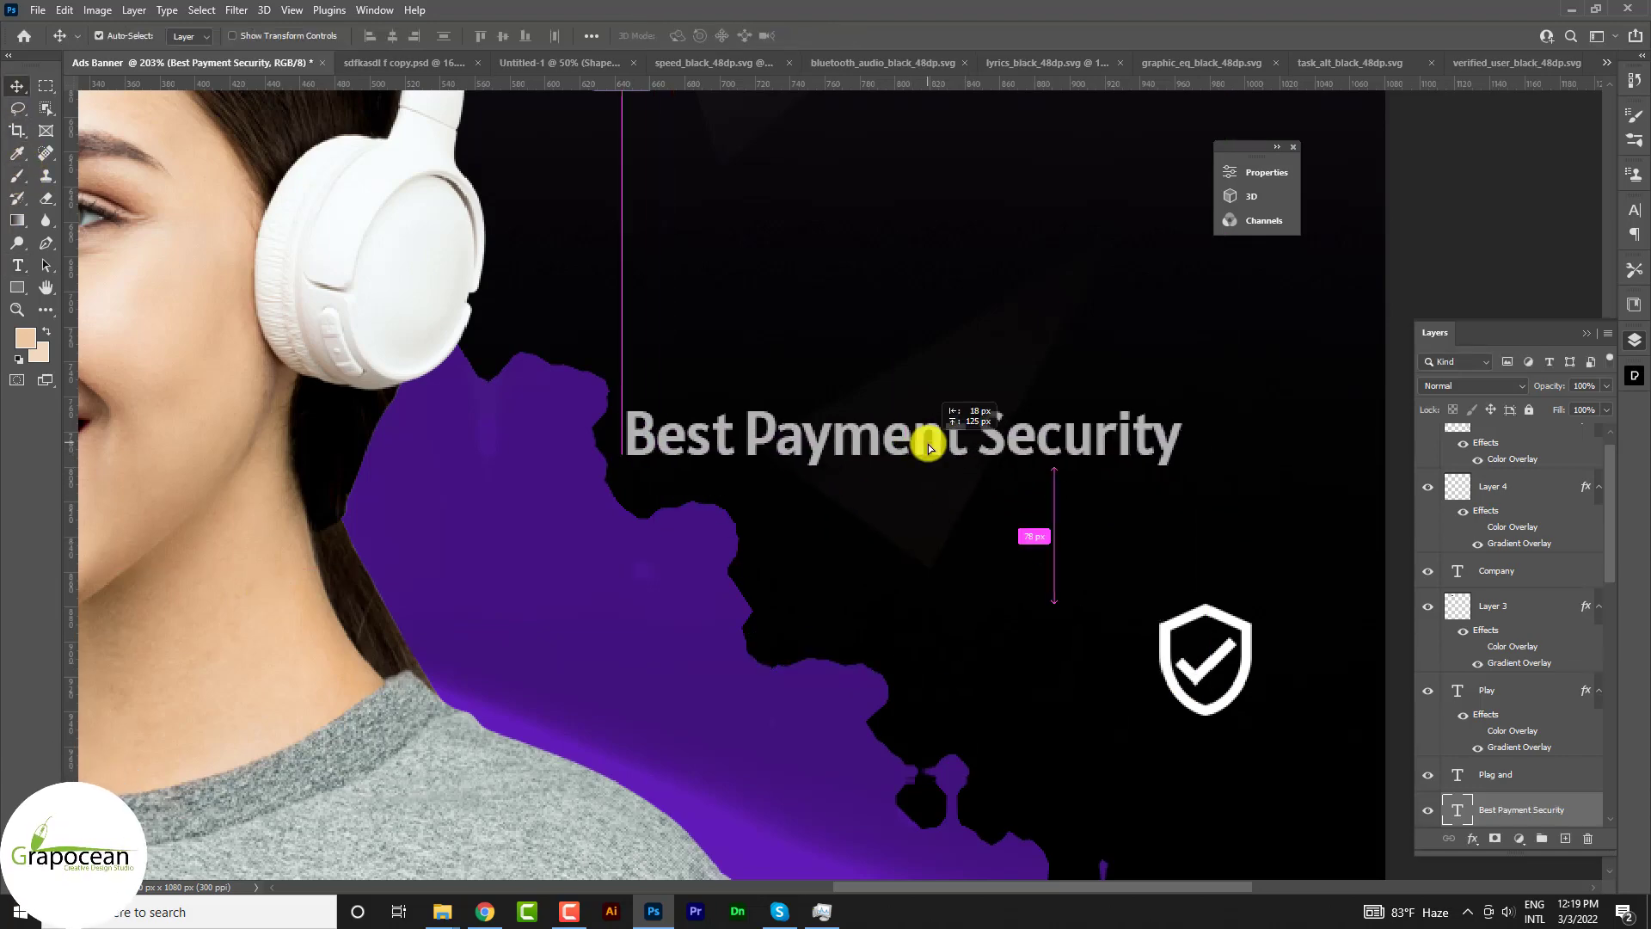
pyautogui.moveTo(1238, 607); pyautogui.dragTo(1281, 422)
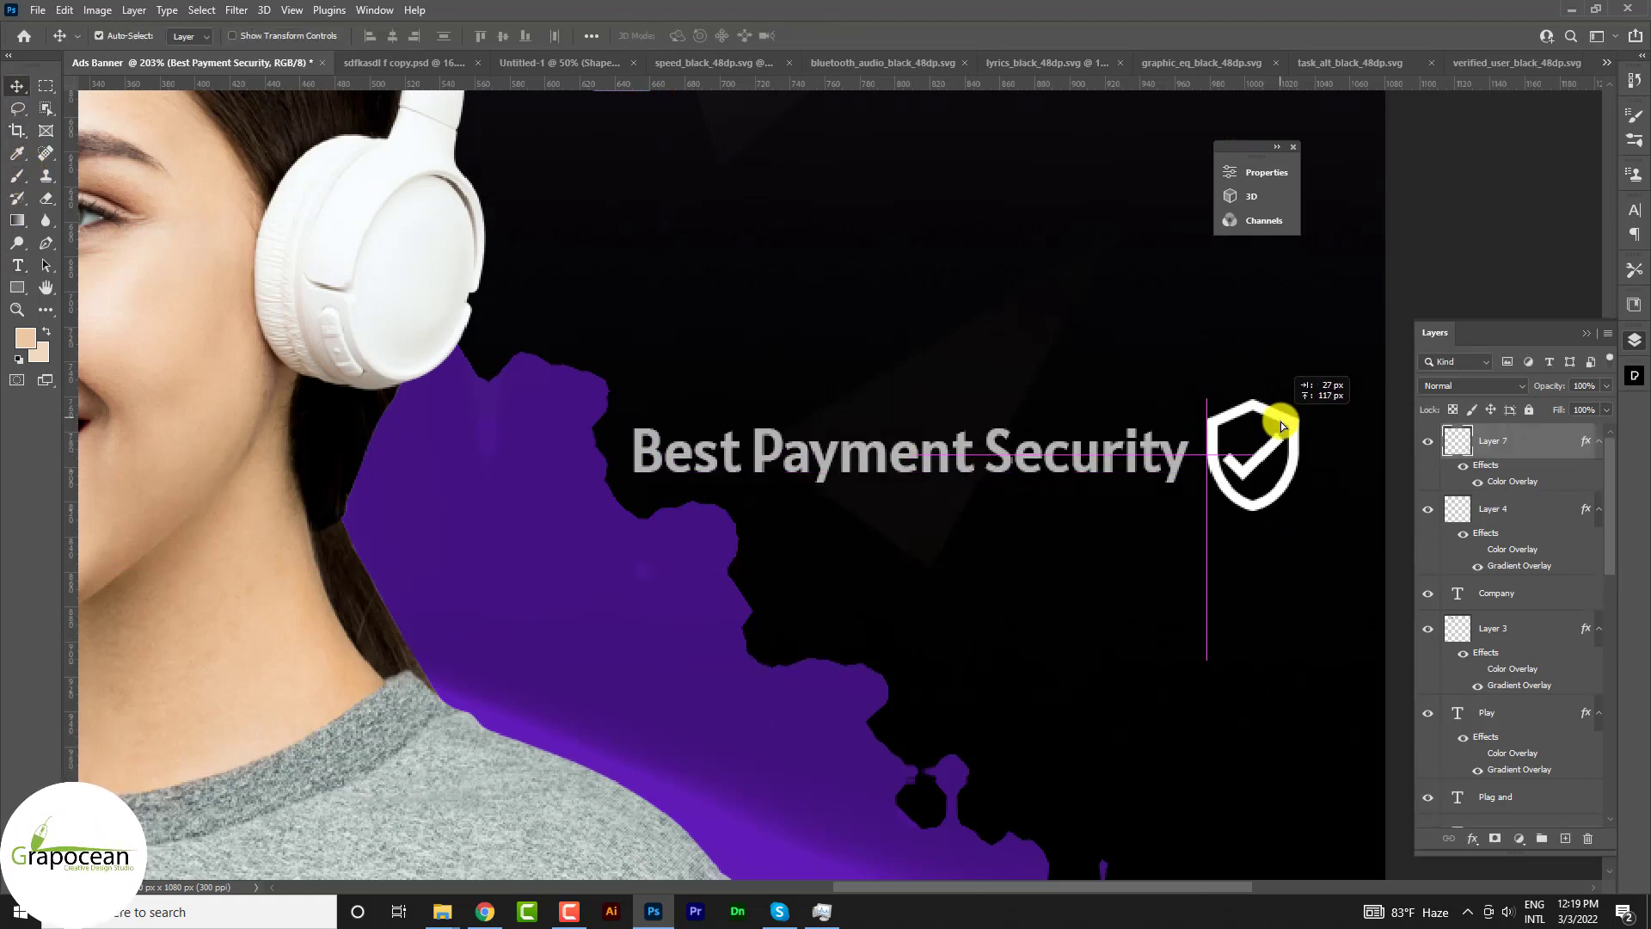
pyautogui.hotkey('ctrl', '0')
pyautogui.scroll(3, 946, 523)
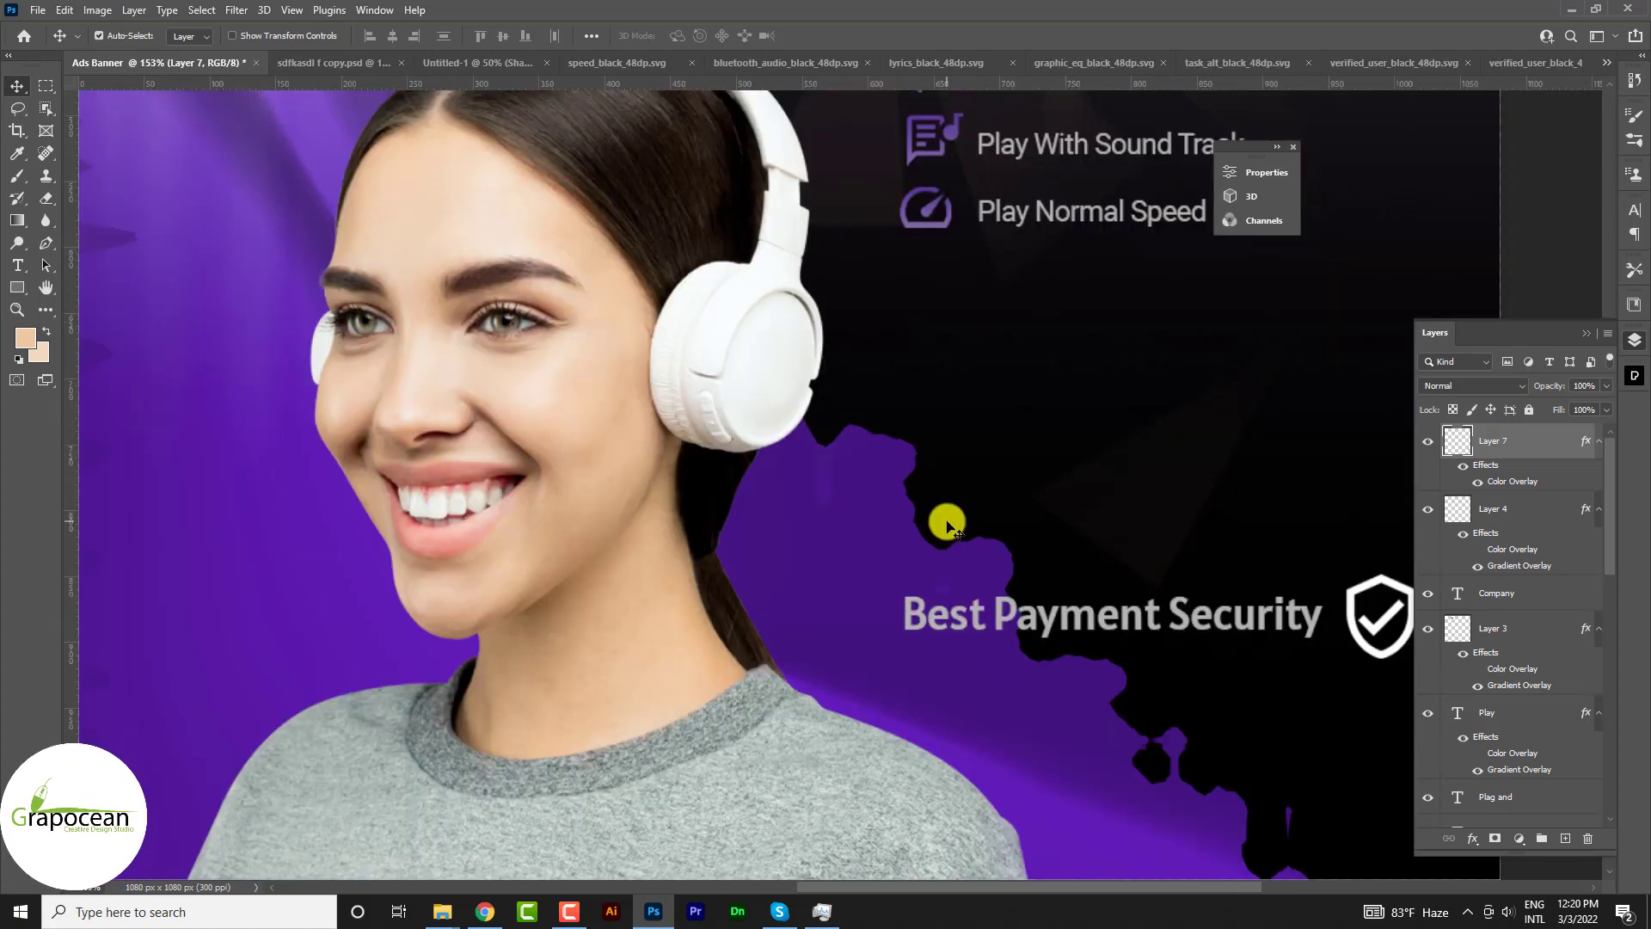
# - Bring the task_alt checkmark icon into the Ads Banner and shrink it to about half size
pyautogui.click(1216, 64)
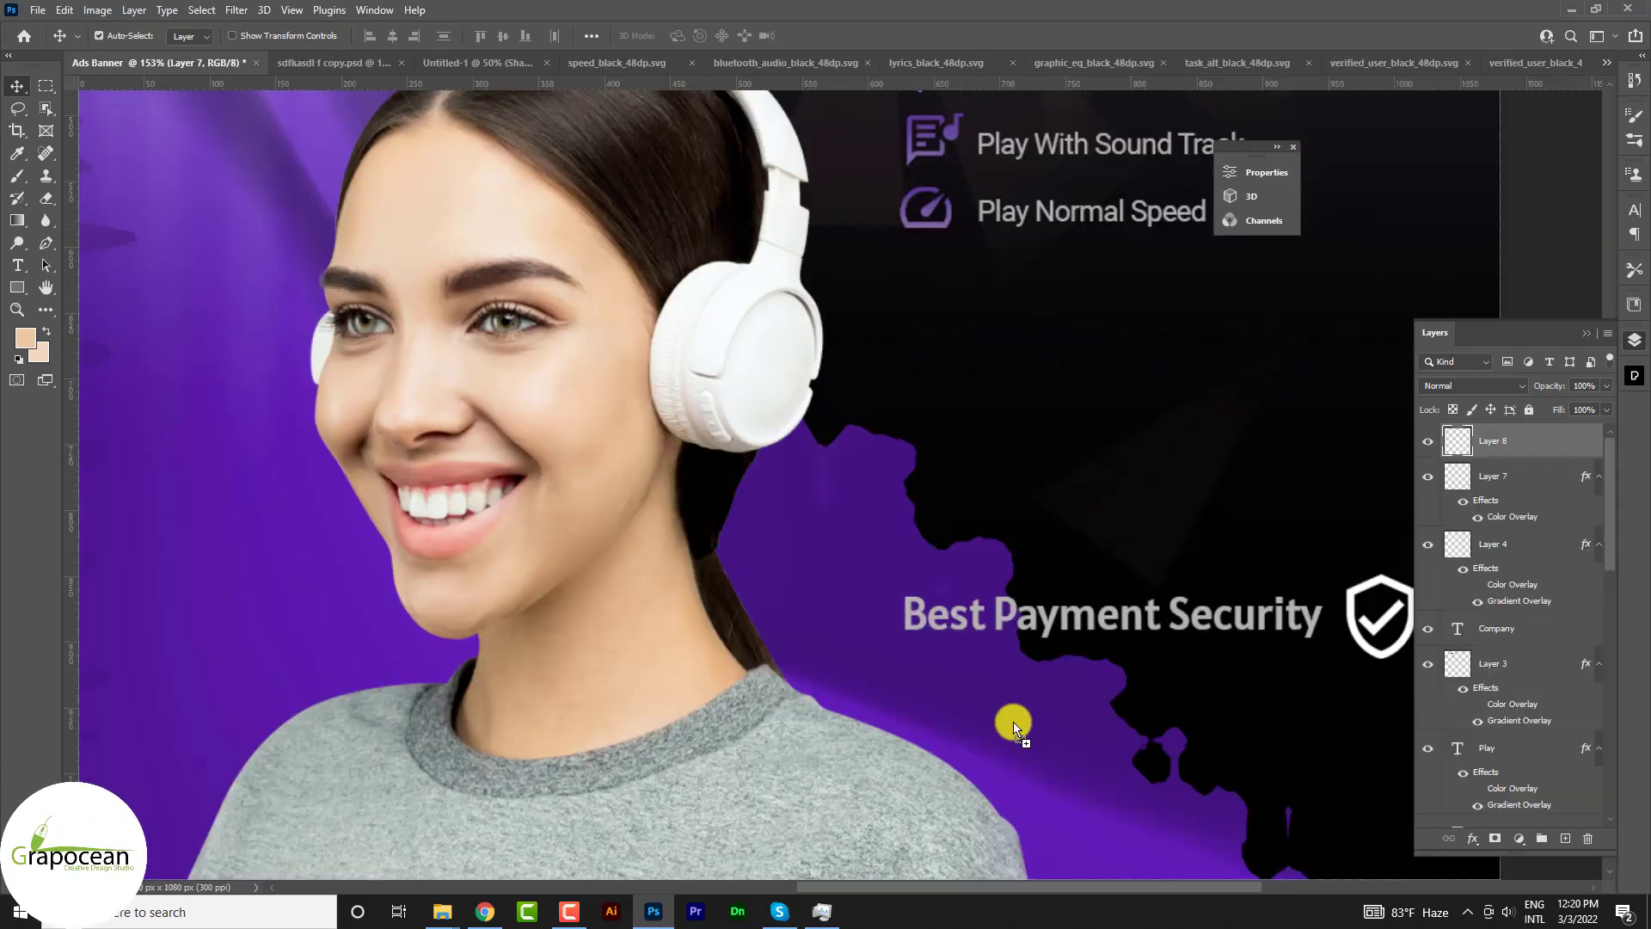
pyautogui.moveTo(271, 196); pyautogui.dragTo(1020, 745)
pyautogui.hotkey('ctrl', 't')
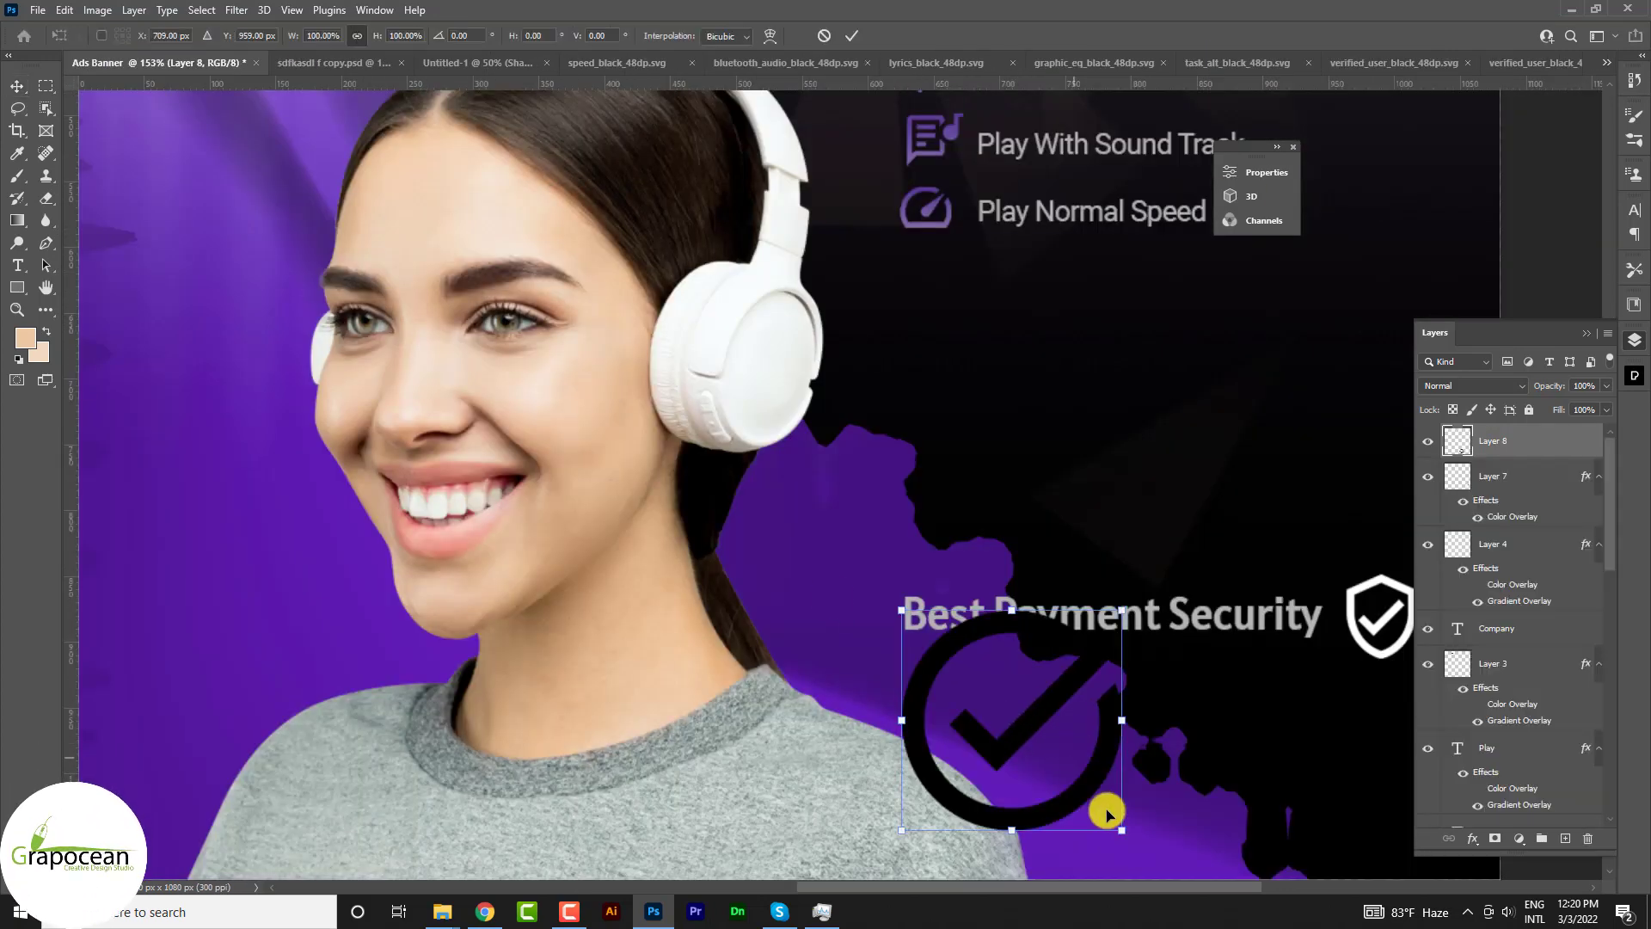
pyautogui.moveTo(1128, 836); pyautogui.dragTo(1050, 803)
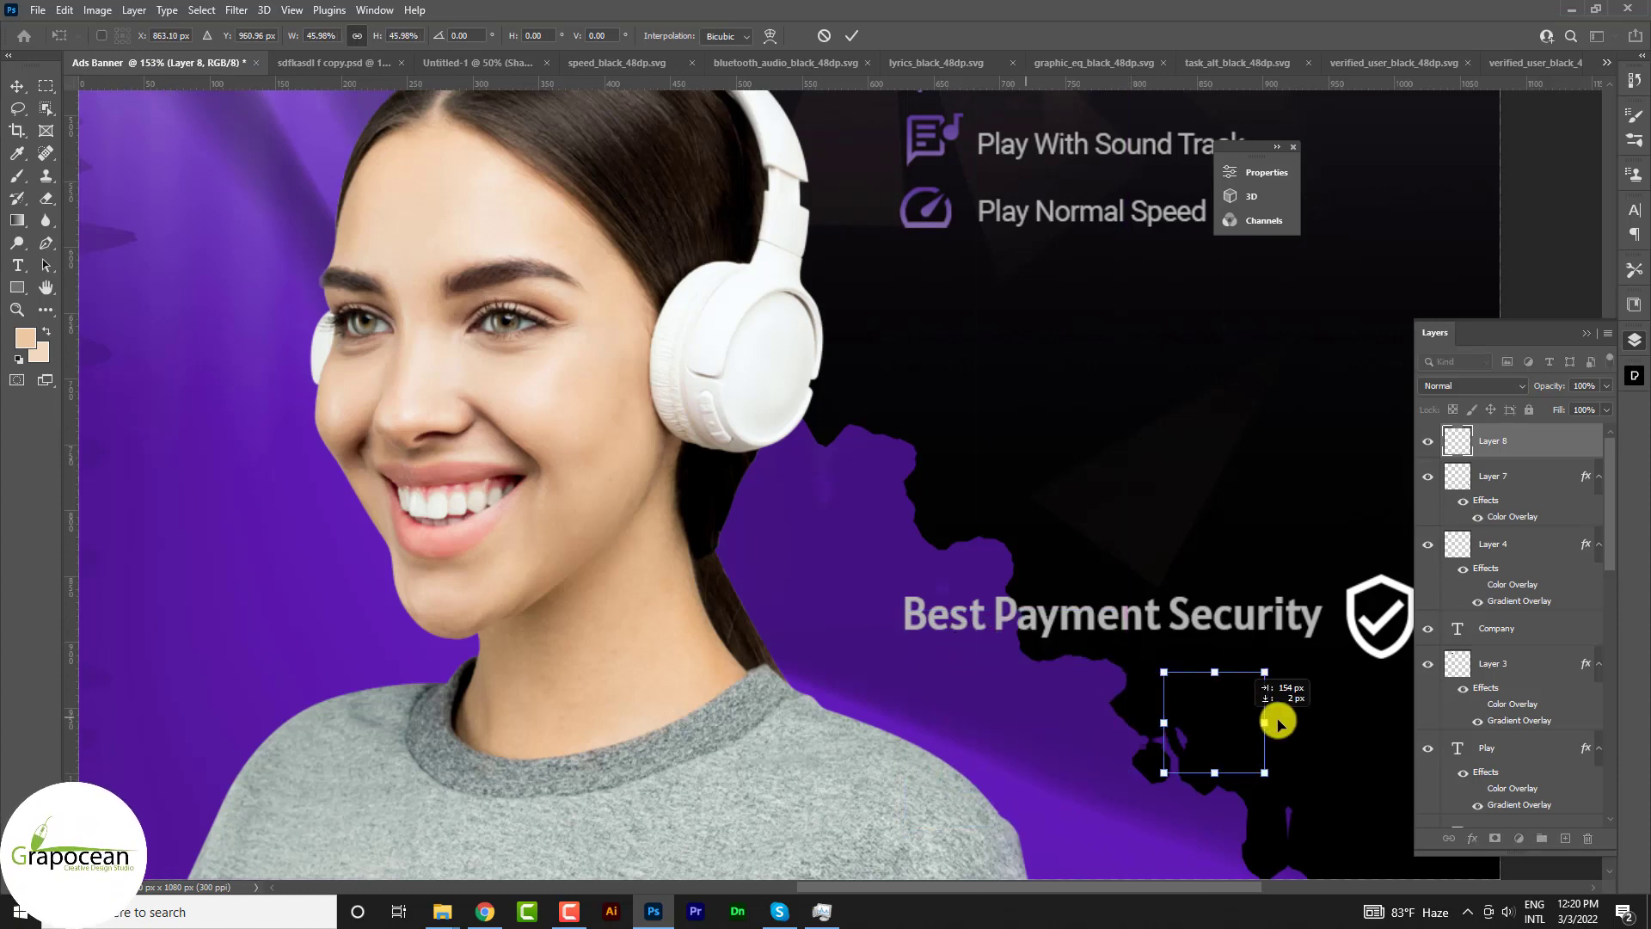
pyautogui.moveTo(1043, 722); pyautogui.dragTo(1290, 723)
pyautogui.hotkey('ctrl', '0')
pyautogui.click(852, 35)
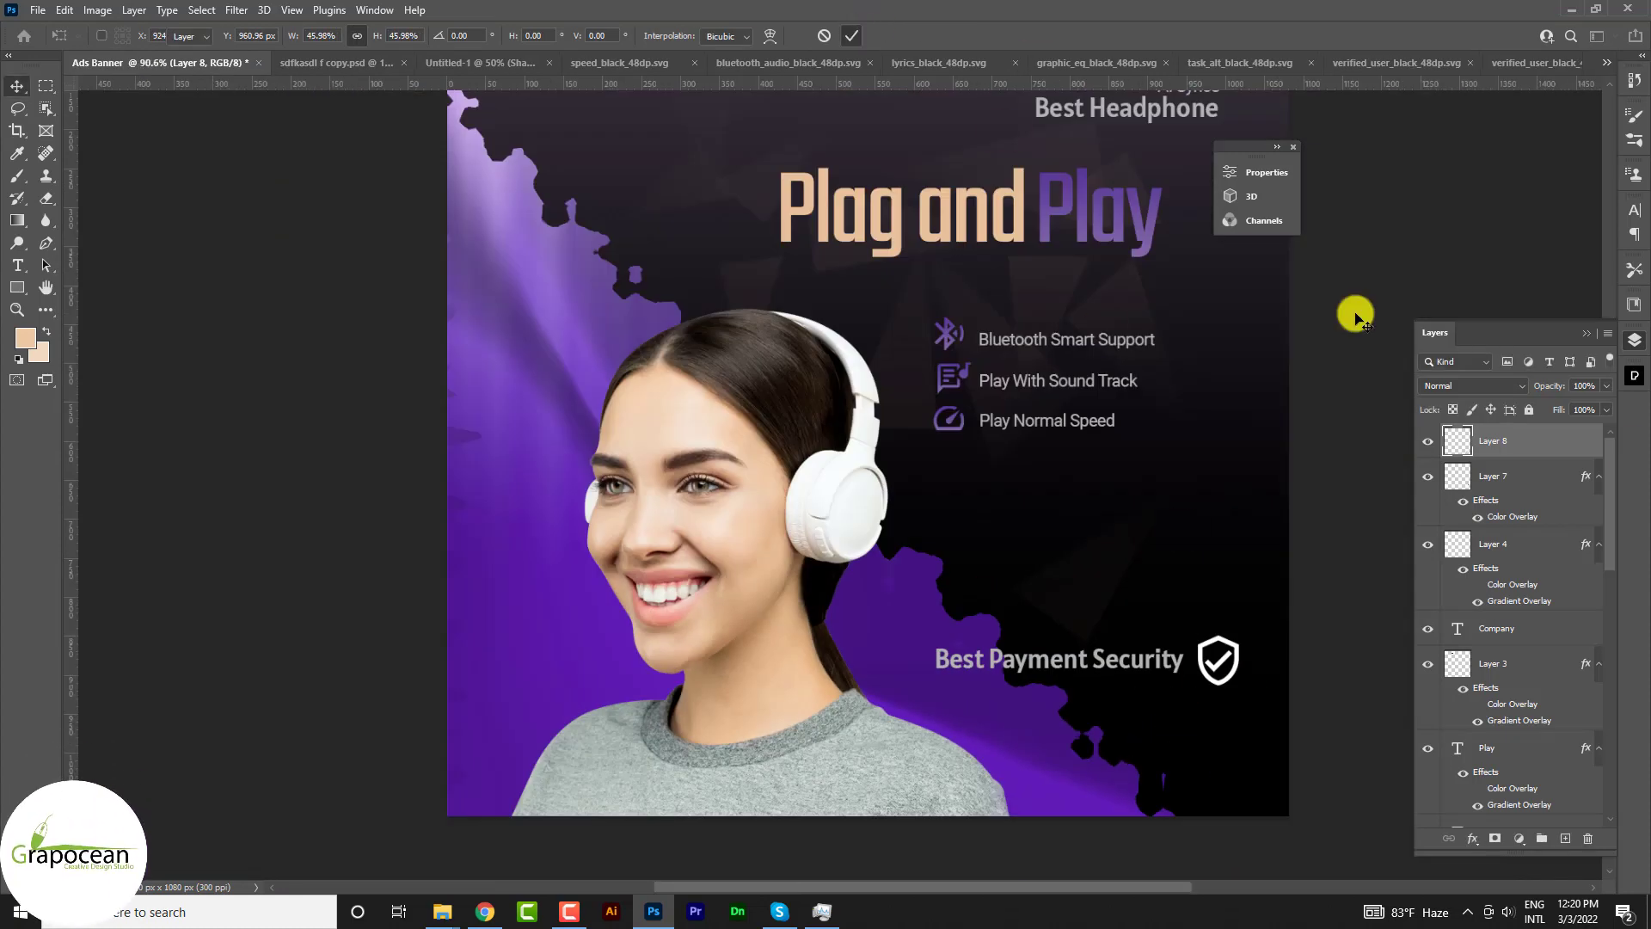
# - Position the white checkmark under the shield icon and enlarge it slightly
pyautogui.moveTo(1581, 454); pyautogui.dragTo(1581, 447)
pyautogui.scroll(3, 1205, 700)
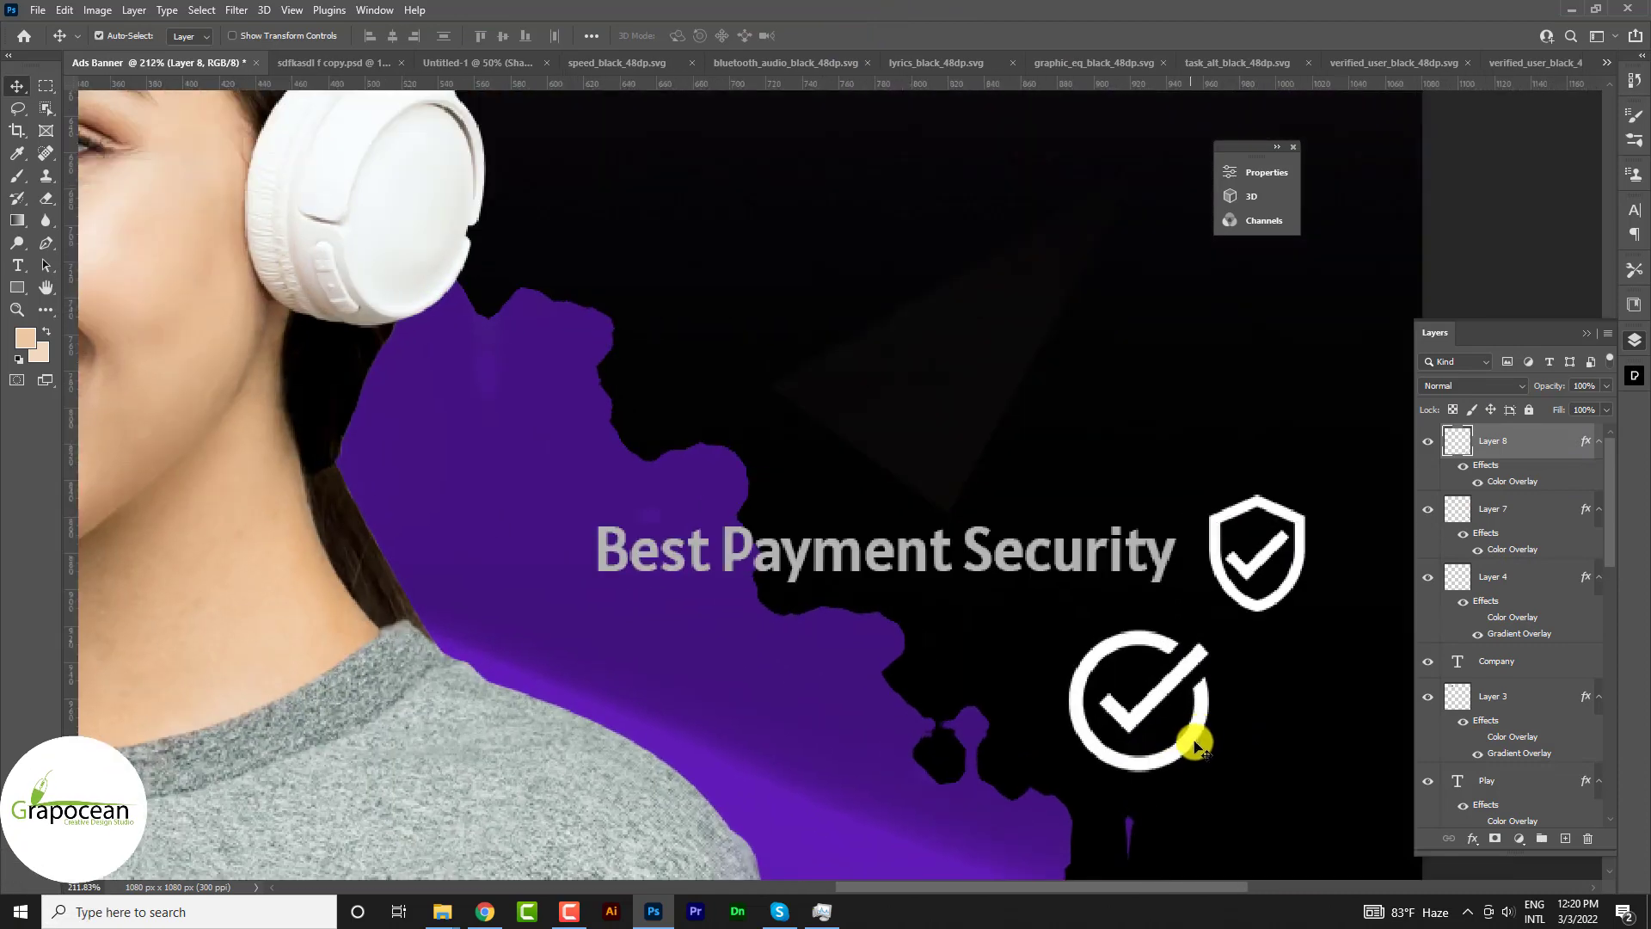
pyautogui.moveTo(1204, 722); pyautogui.dragTo(1317, 724)
pyautogui.hotkey('ctrl', '0')
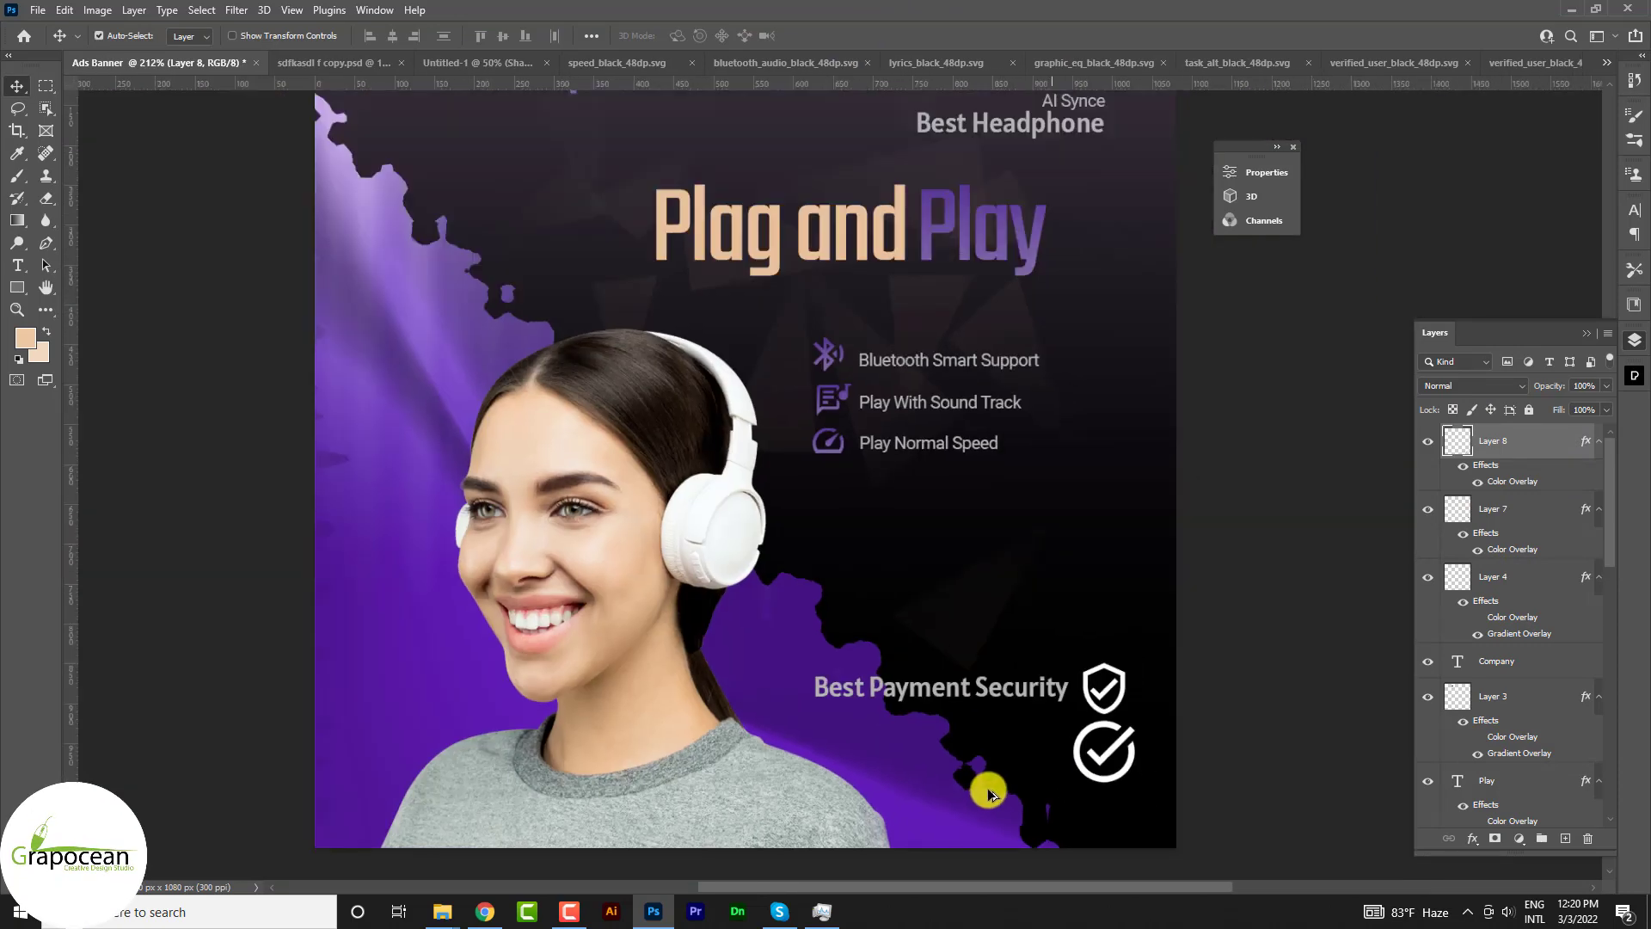
pyautogui.scroll(1, 1106, 734)
pyautogui.scroll(2, 1142, 671)
pyautogui.hotkey('ctrl', 't')
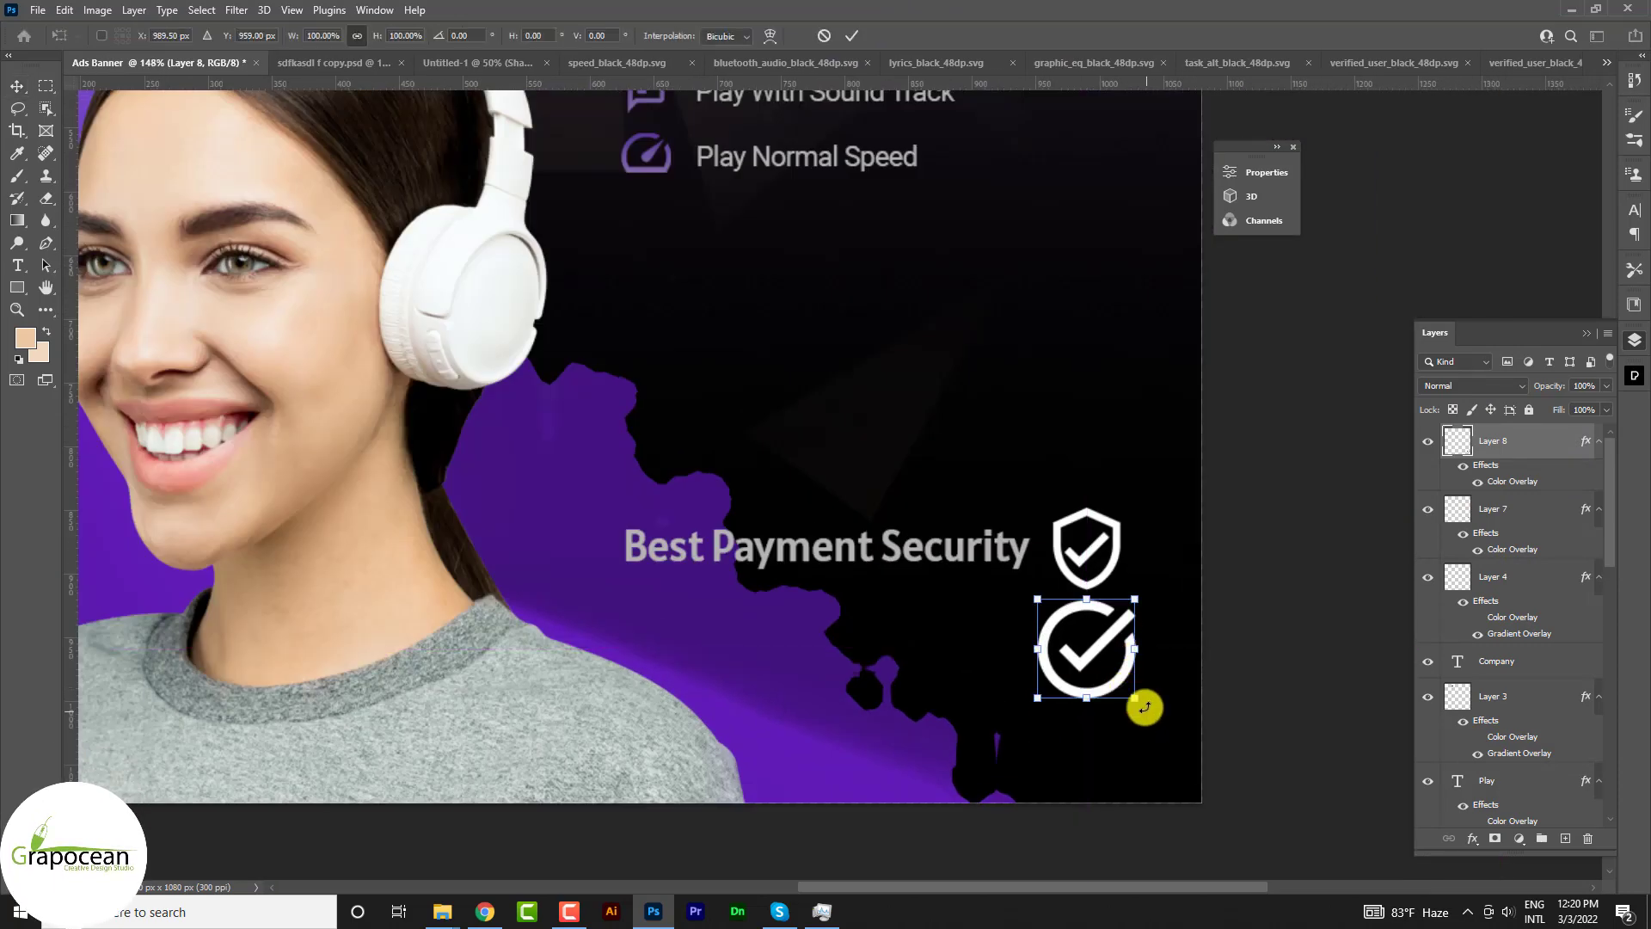
pyautogui.moveTo(1143, 700); pyautogui.dragTo(1128, 695)
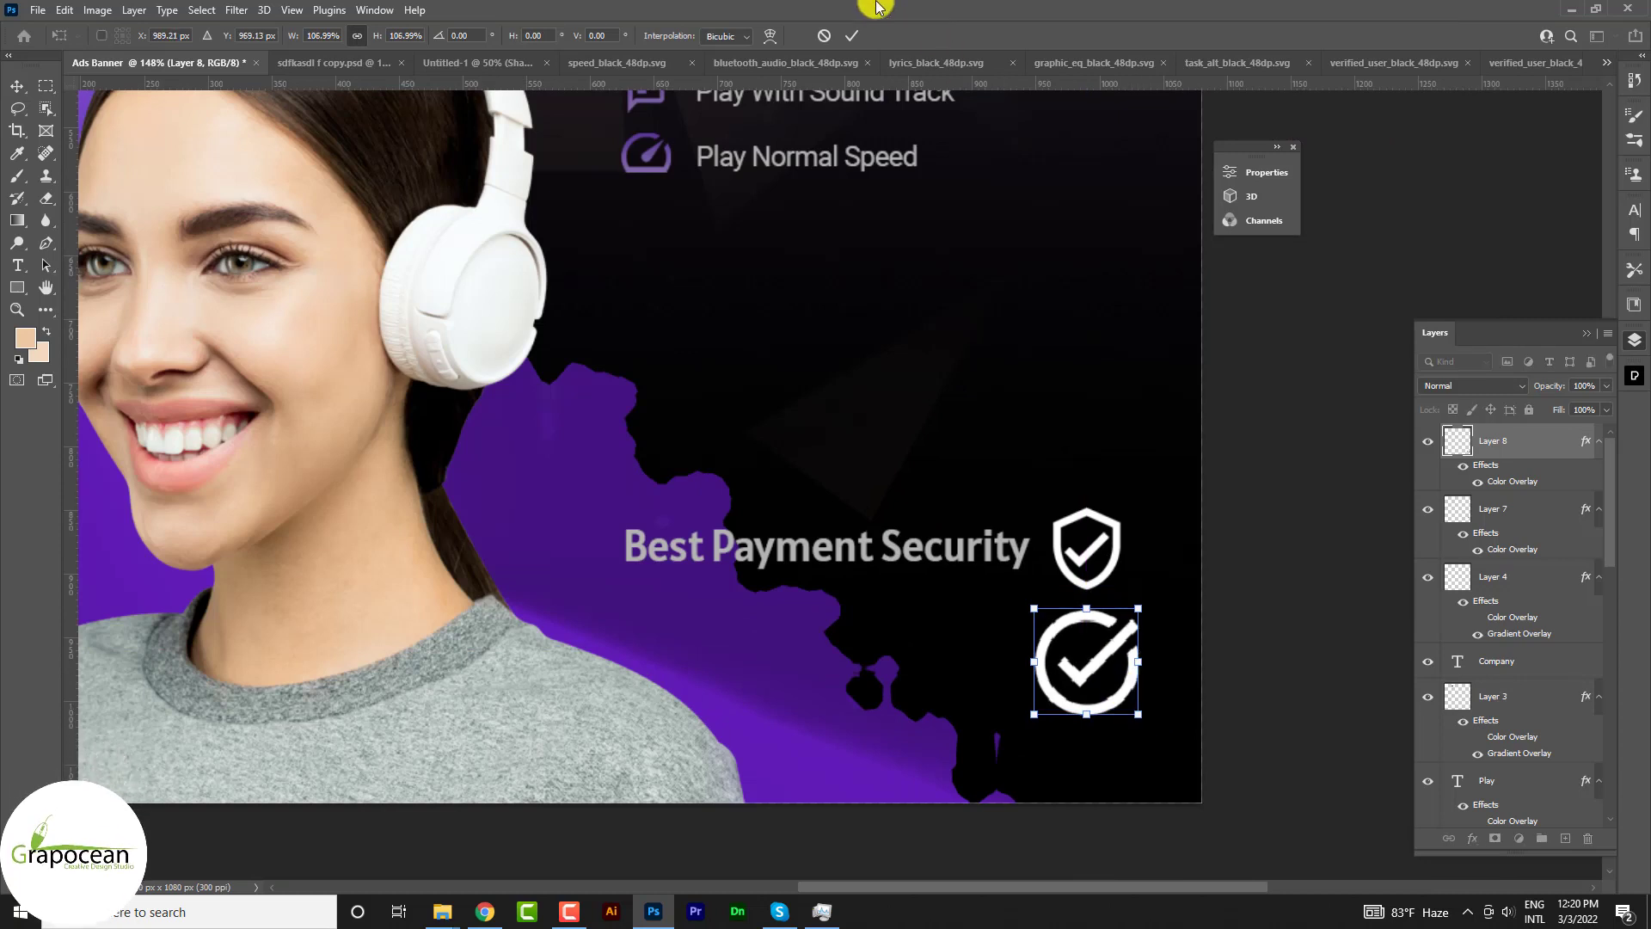
pyautogui.click(859, 37)
# - Duplicate the Best Payment Security line lower and retype it as 'Certified product' at 13.75 pt
pyautogui.moveTo(854, 568); pyautogui.dragTo(854, 680)
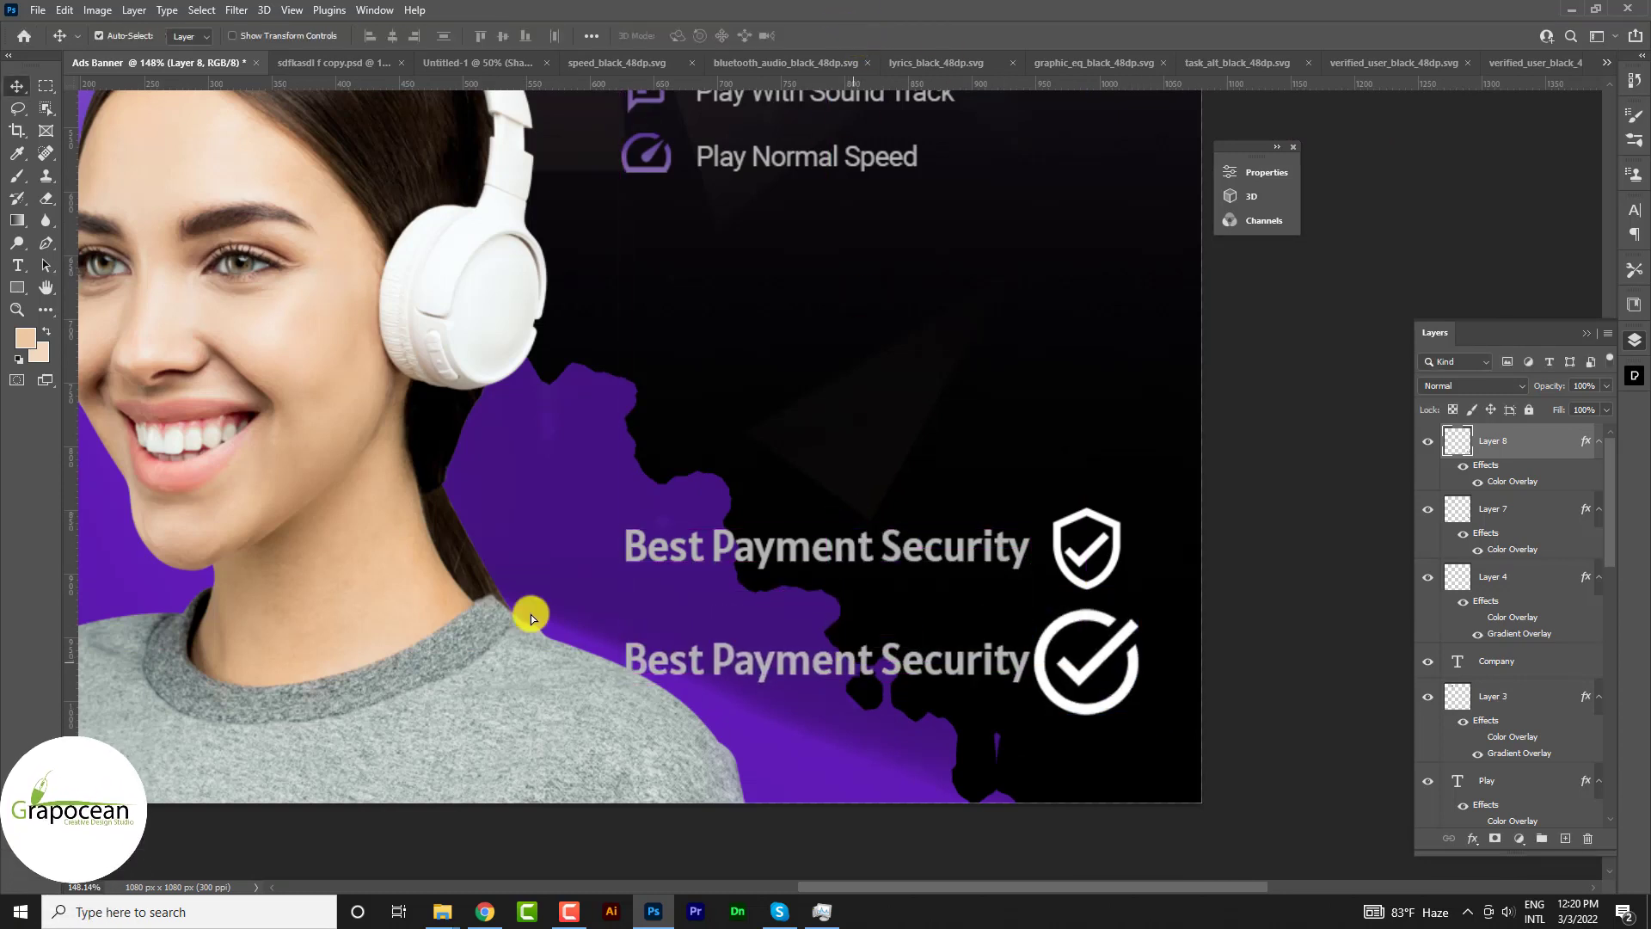
pyautogui.click(17, 265)
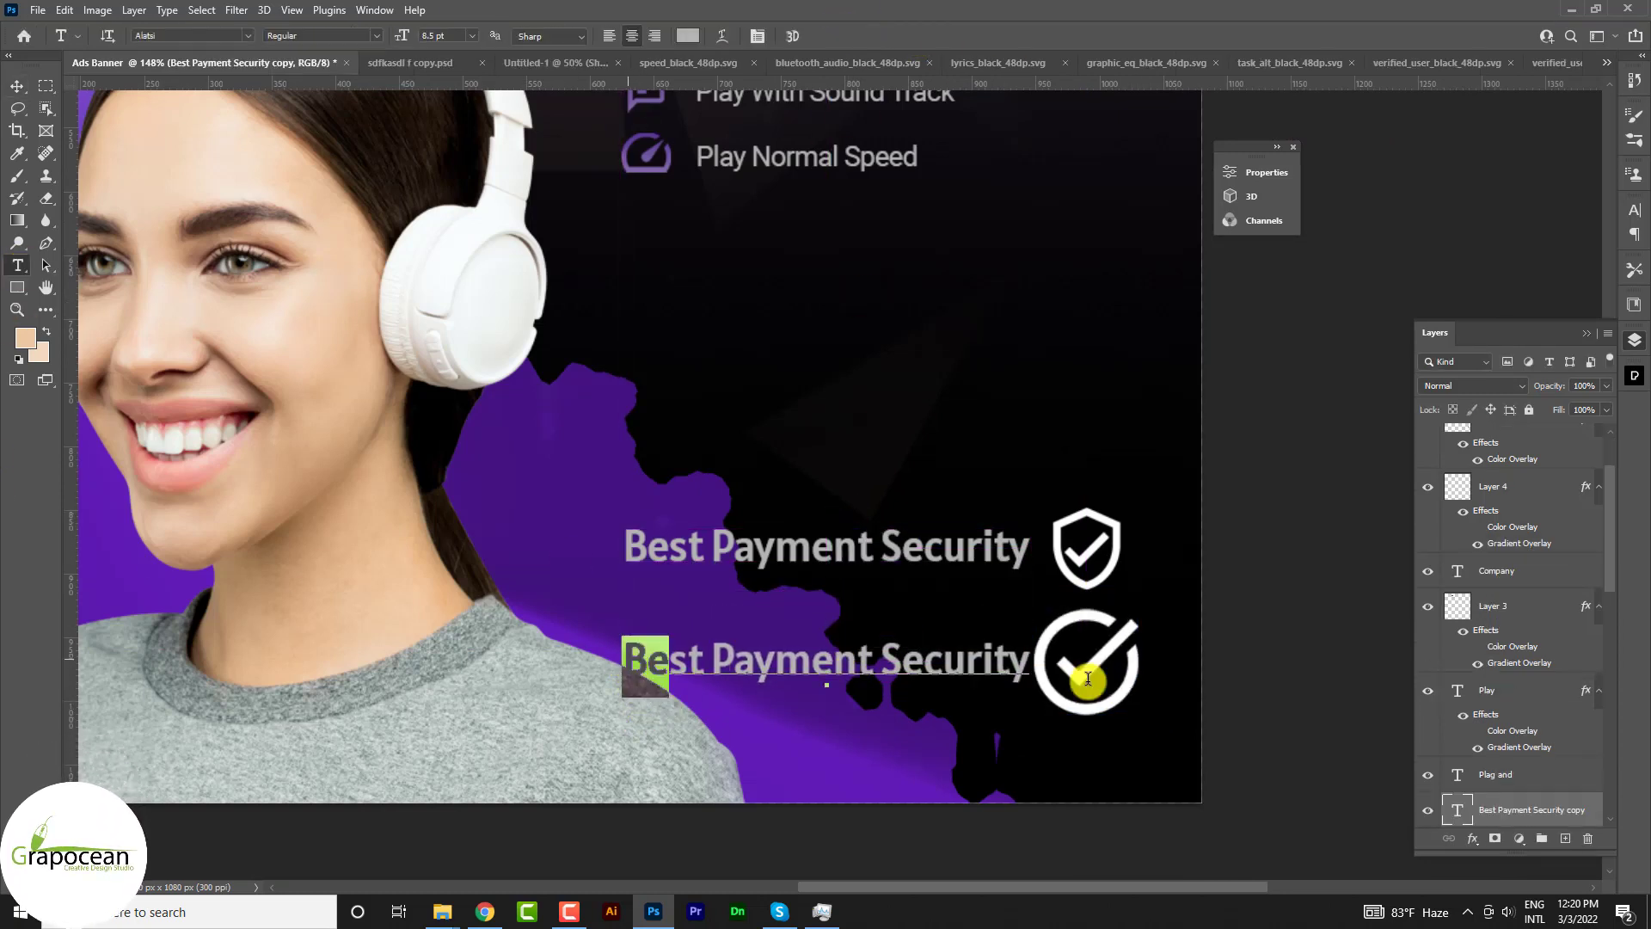
pyautogui.moveTo(1088, 678); pyautogui.dragTo(1241, 686)
pyautogui.write('C')
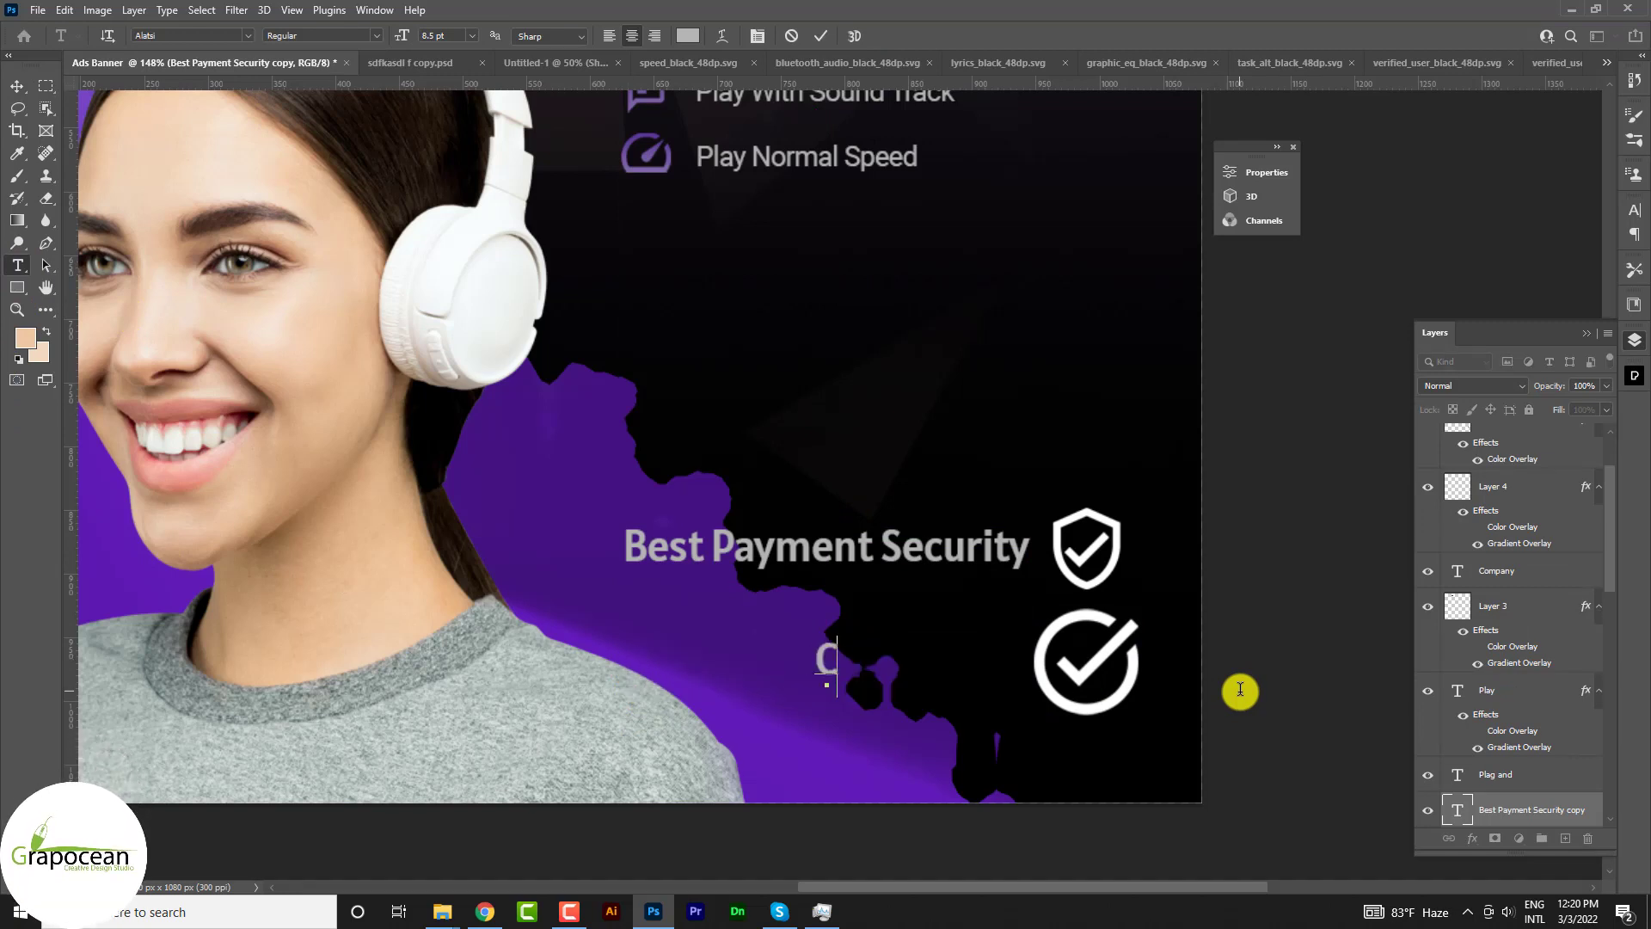
pyautogui.write('ertified p')
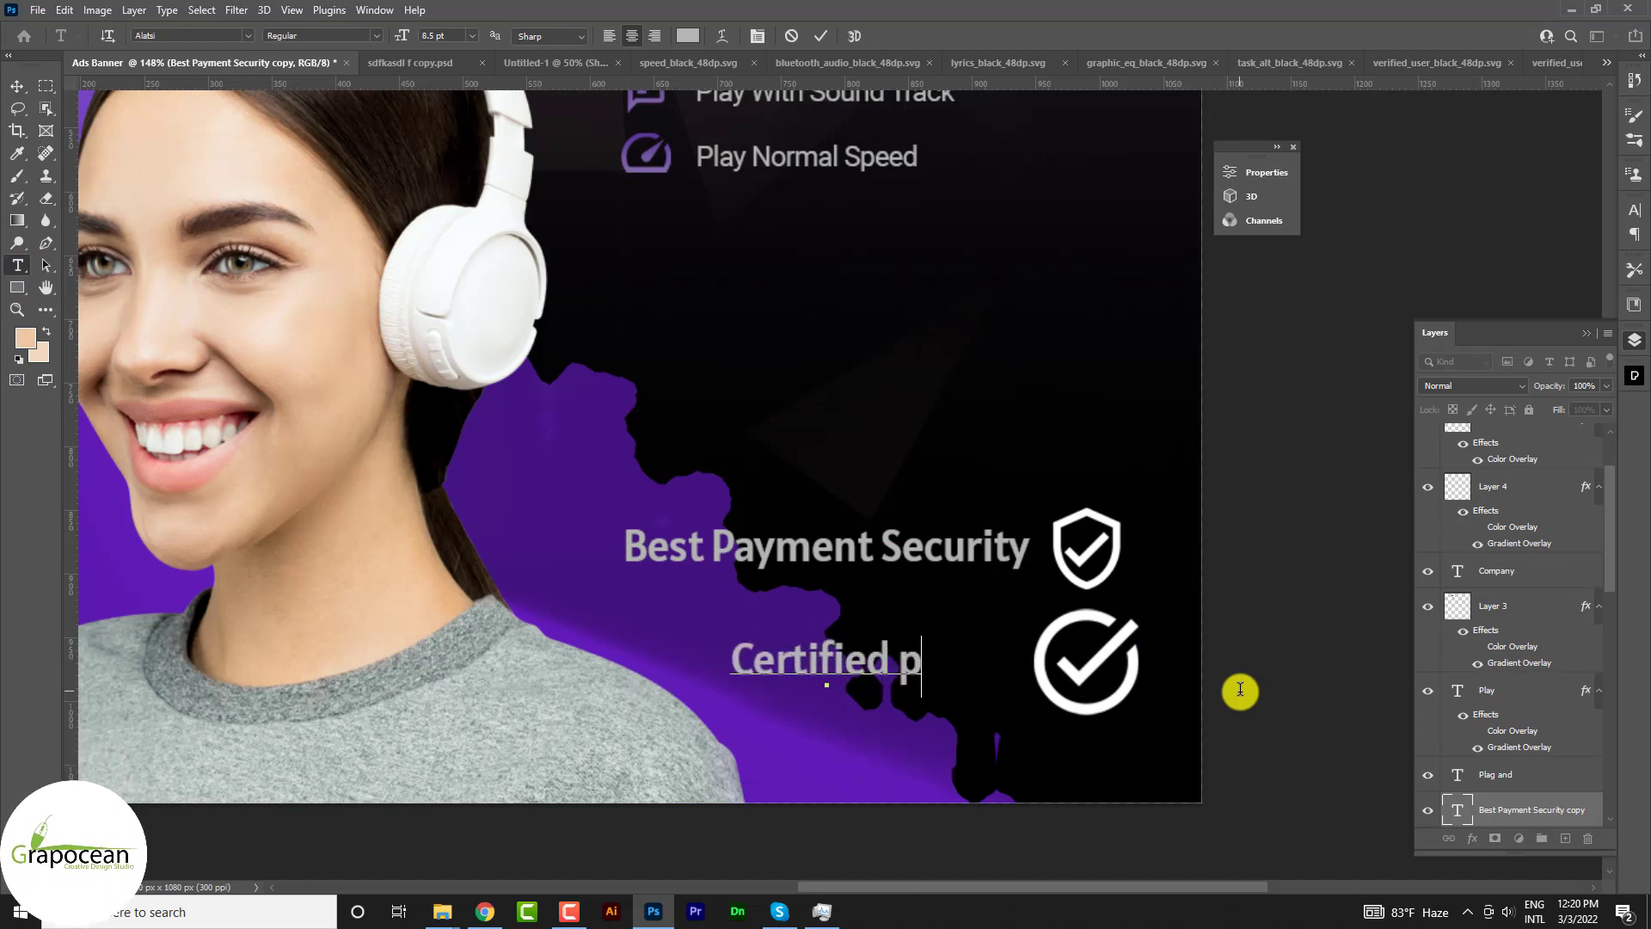
pyautogui.write('roduct')
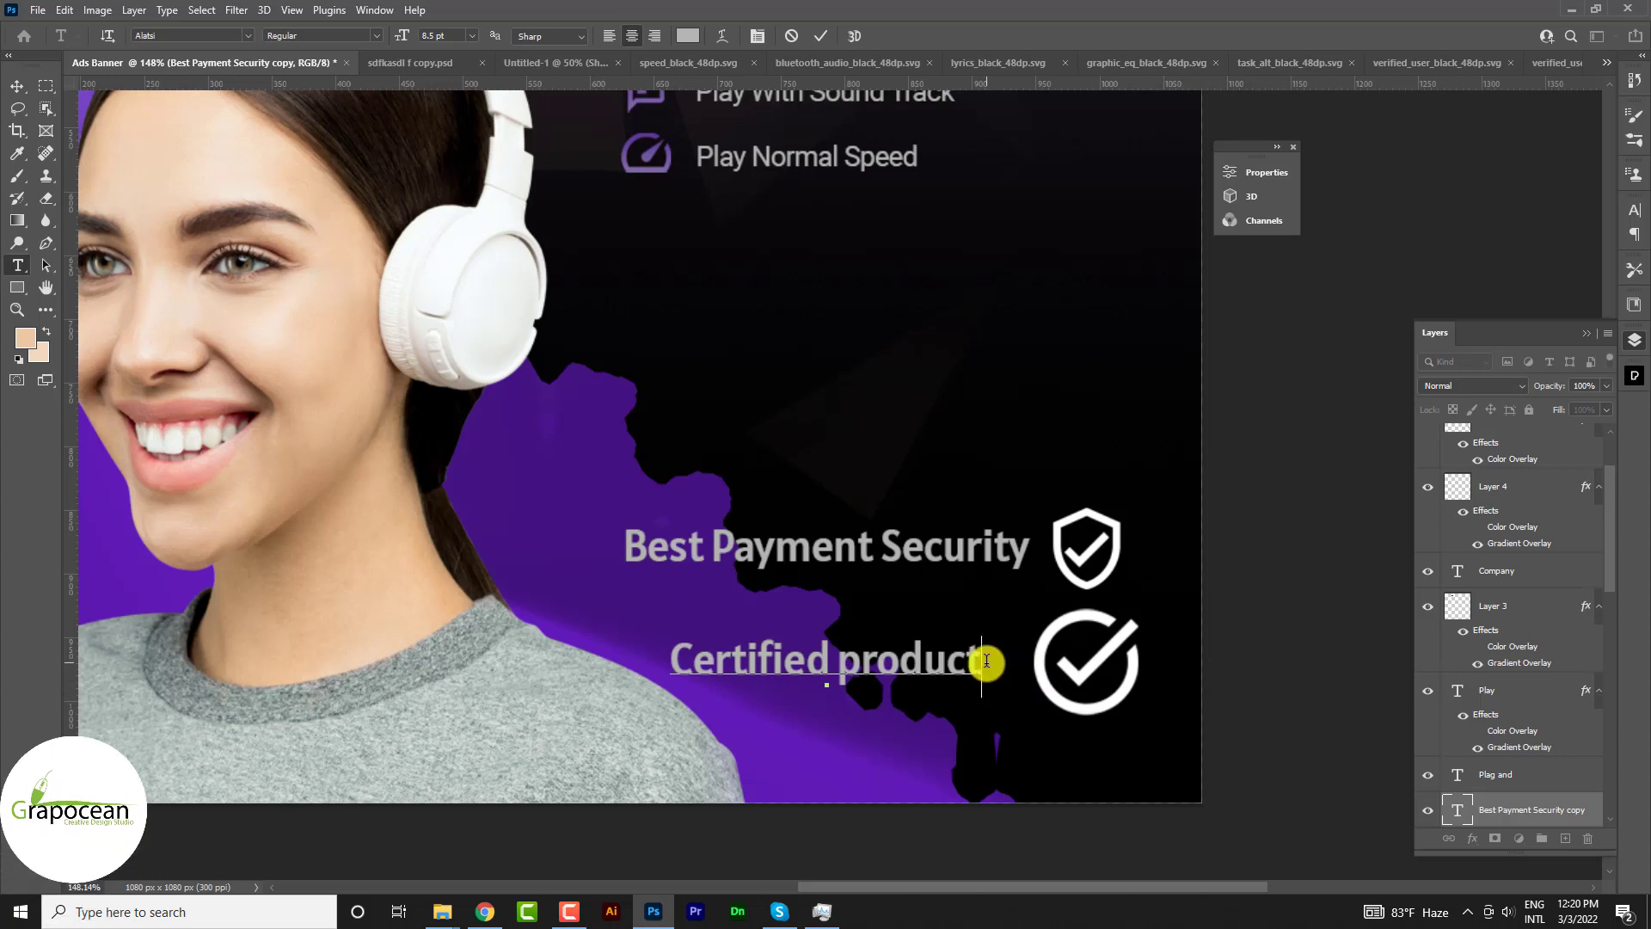
pyautogui.hotkey('ctrl', 'a')
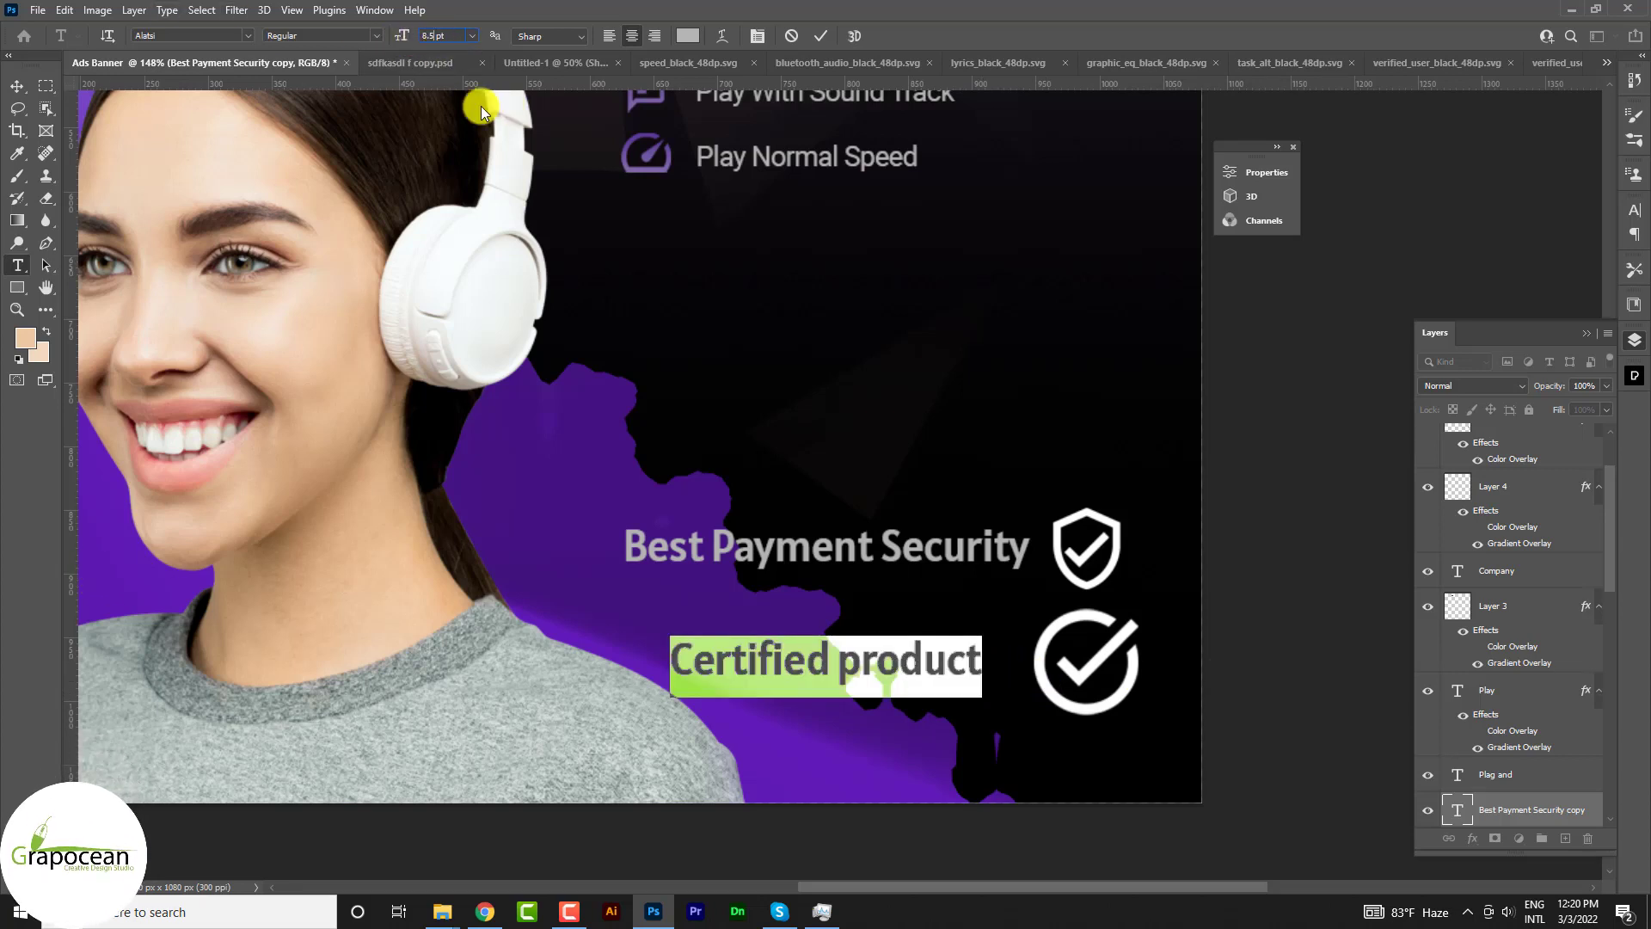
pyautogui.write('13.7')
pyautogui.write('5')
pyautogui.press('Return')
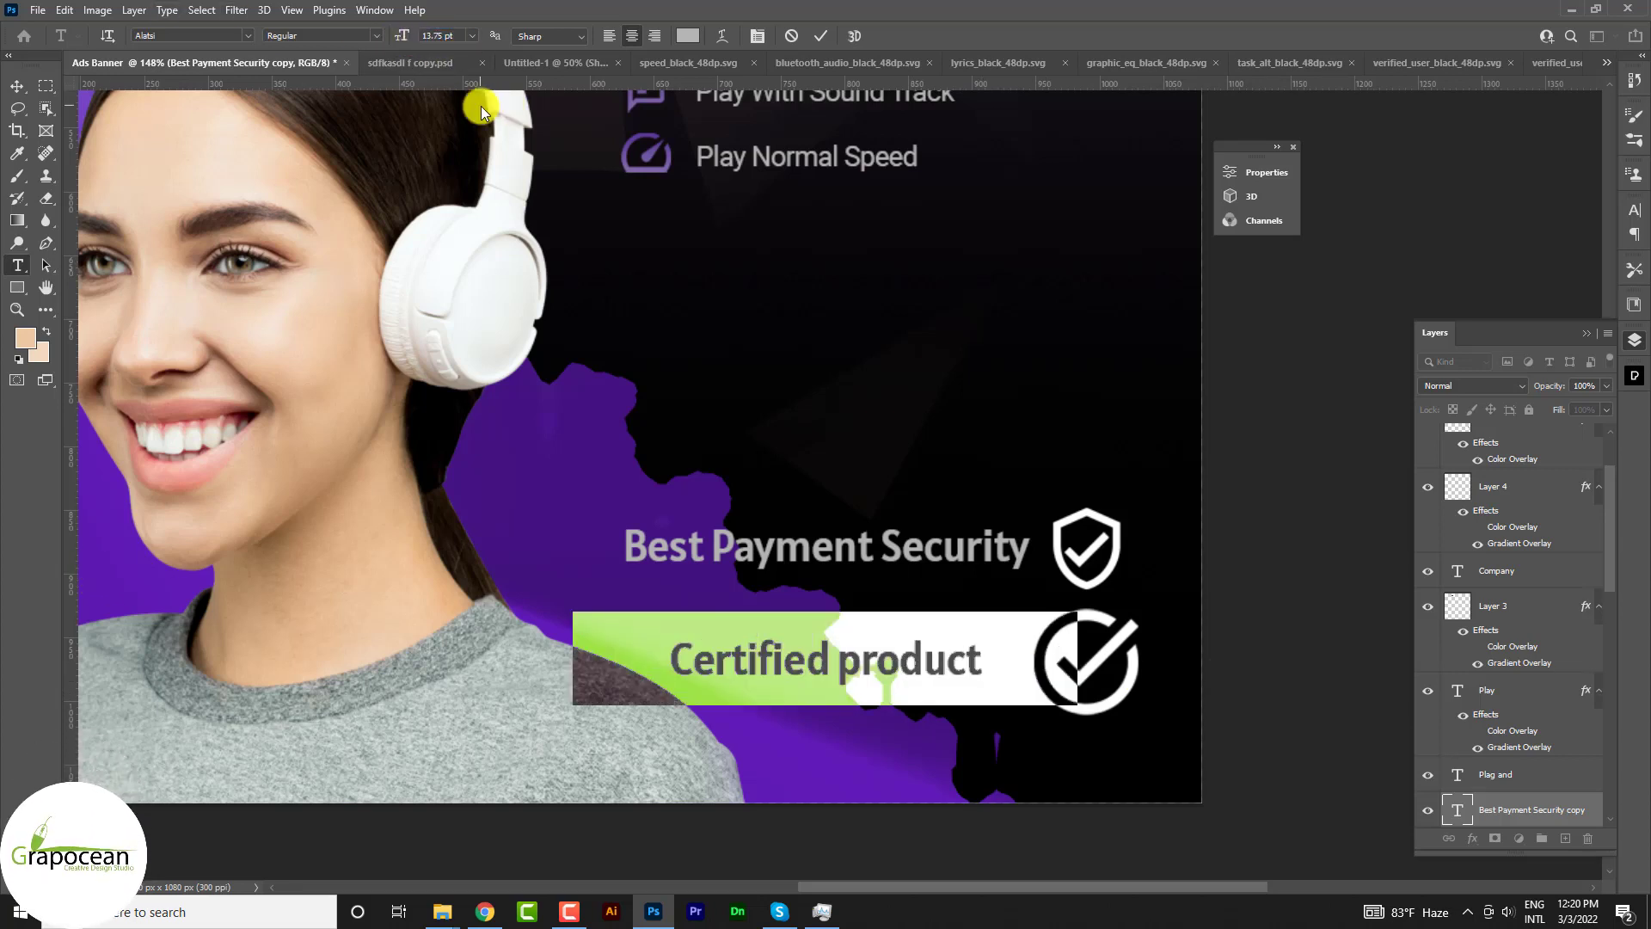
pyautogui.hotkey('ctrl', 'Return')
pyautogui.press('v')
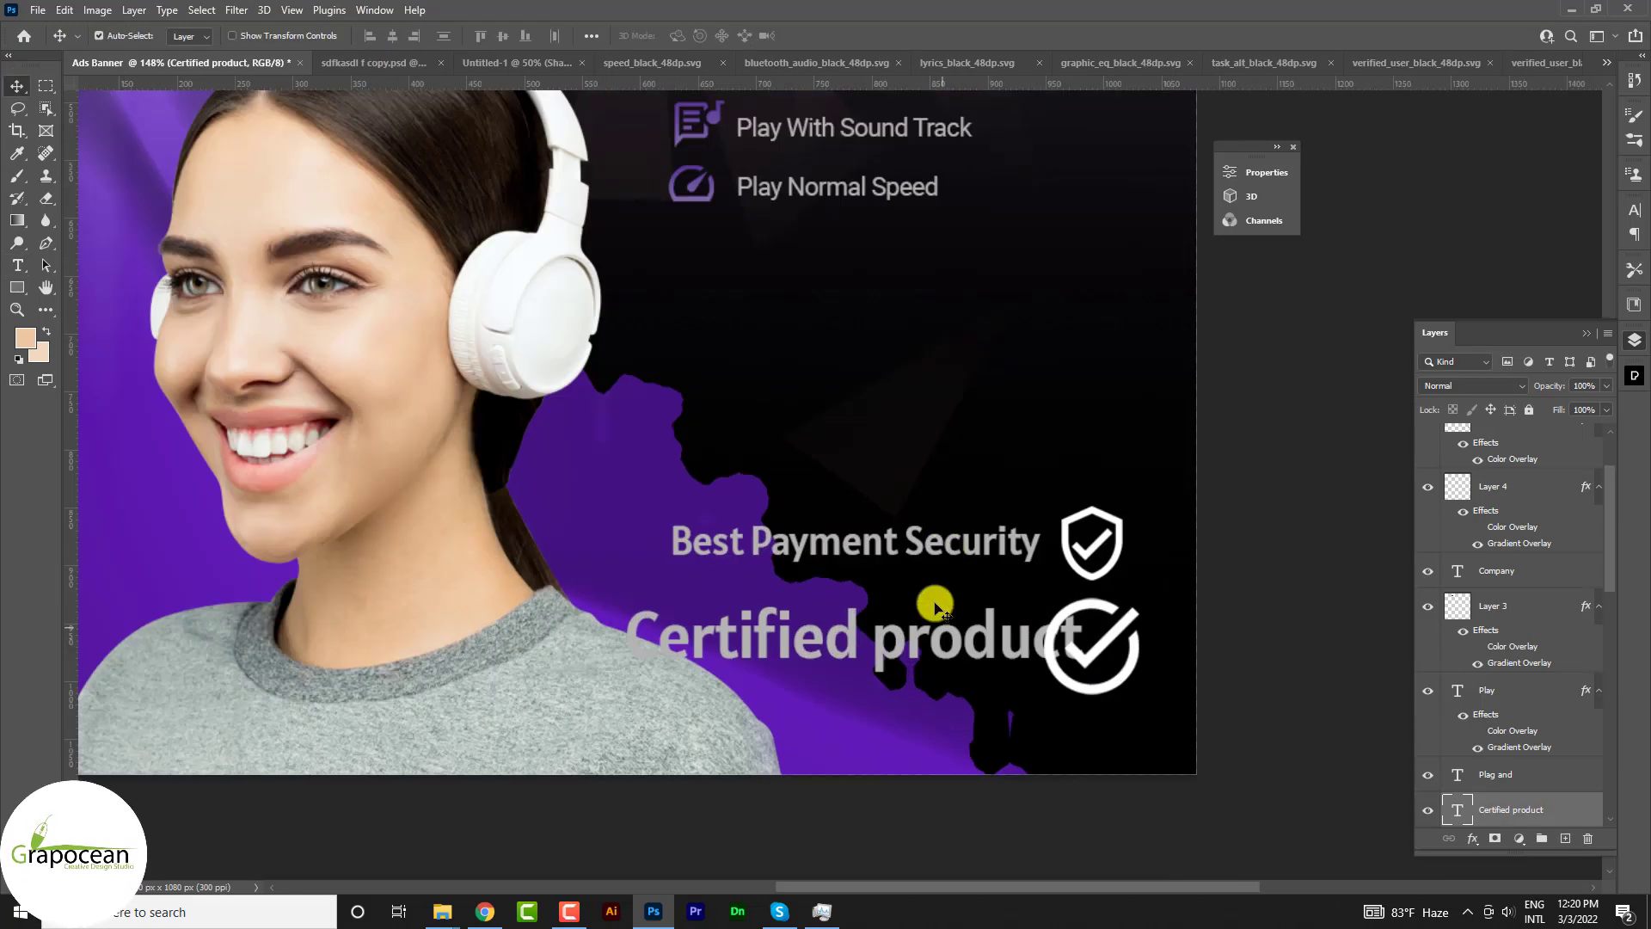
# - Raise the Best Payment Security row and set Certified product with its check just beneath
pyautogui.scroll(3, 1116, 542)
pyautogui.click(1122, 535)
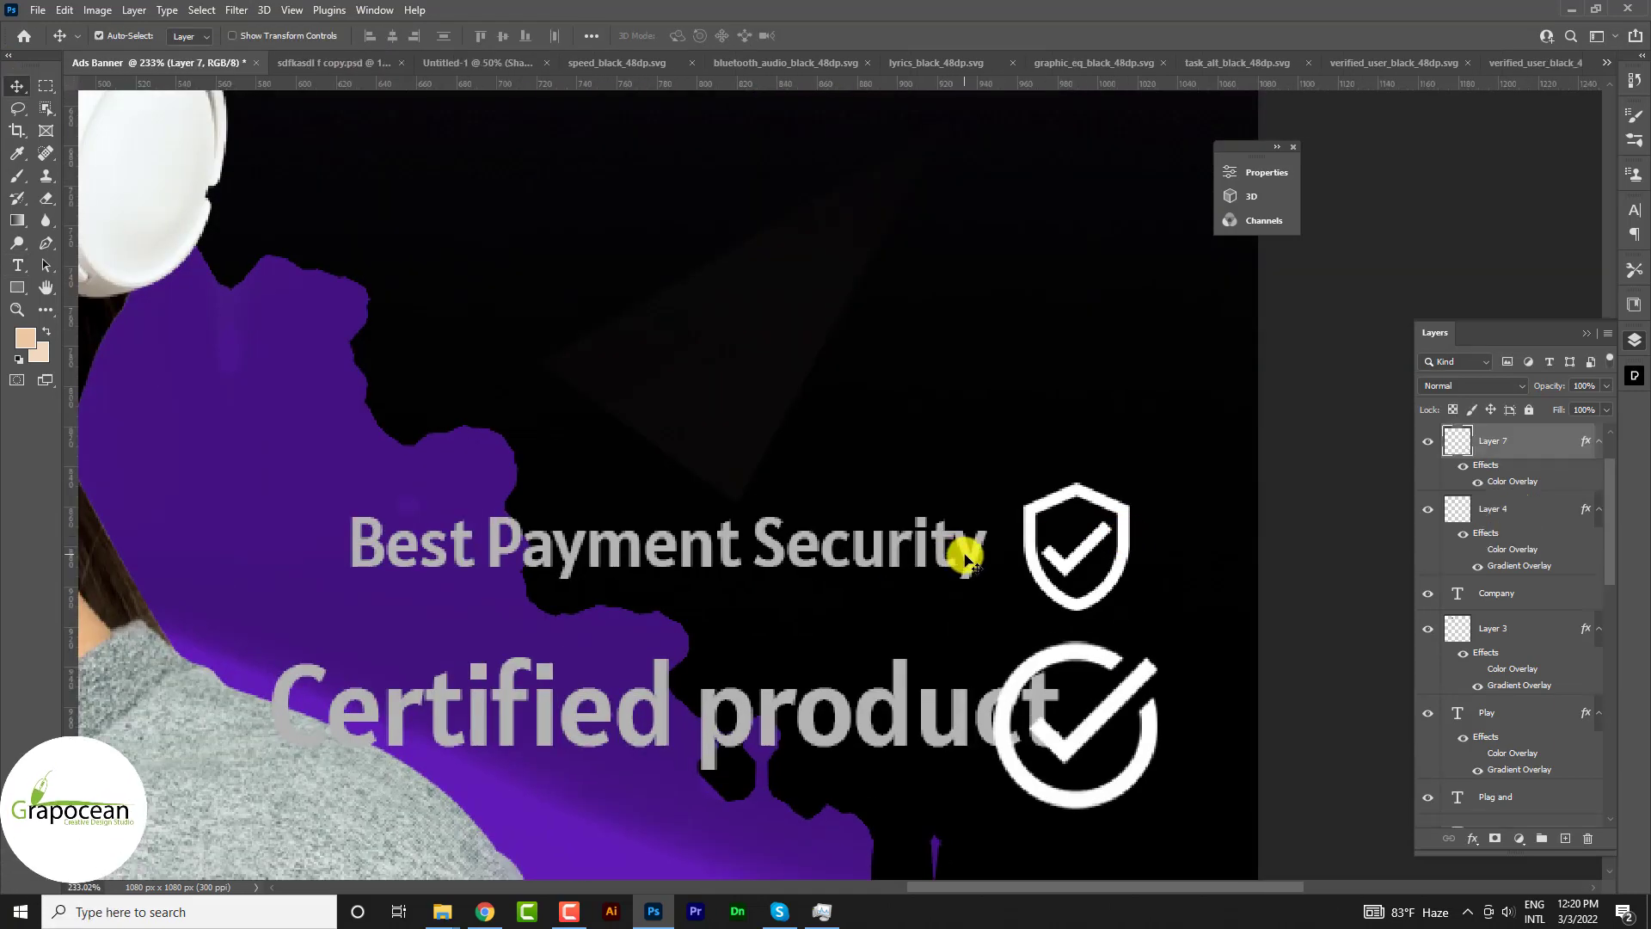
pyautogui.moveTo(978, 486); pyautogui.dragTo(985, 364)
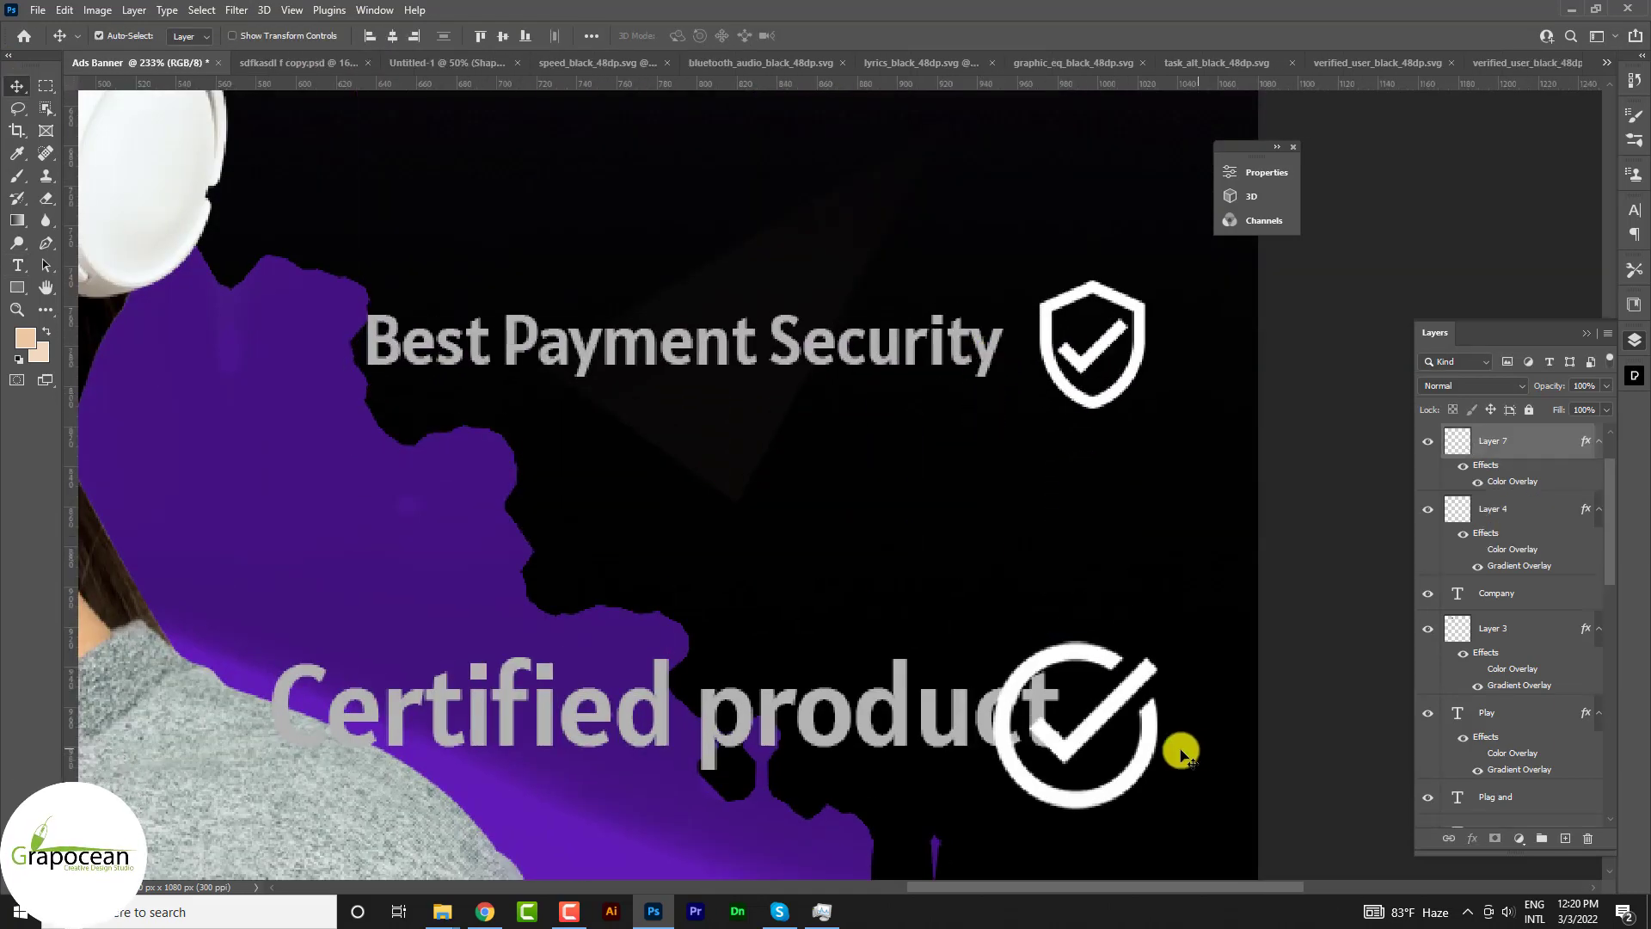
pyautogui.moveTo(1182, 752); pyautogui.dragTo(1196, 738)
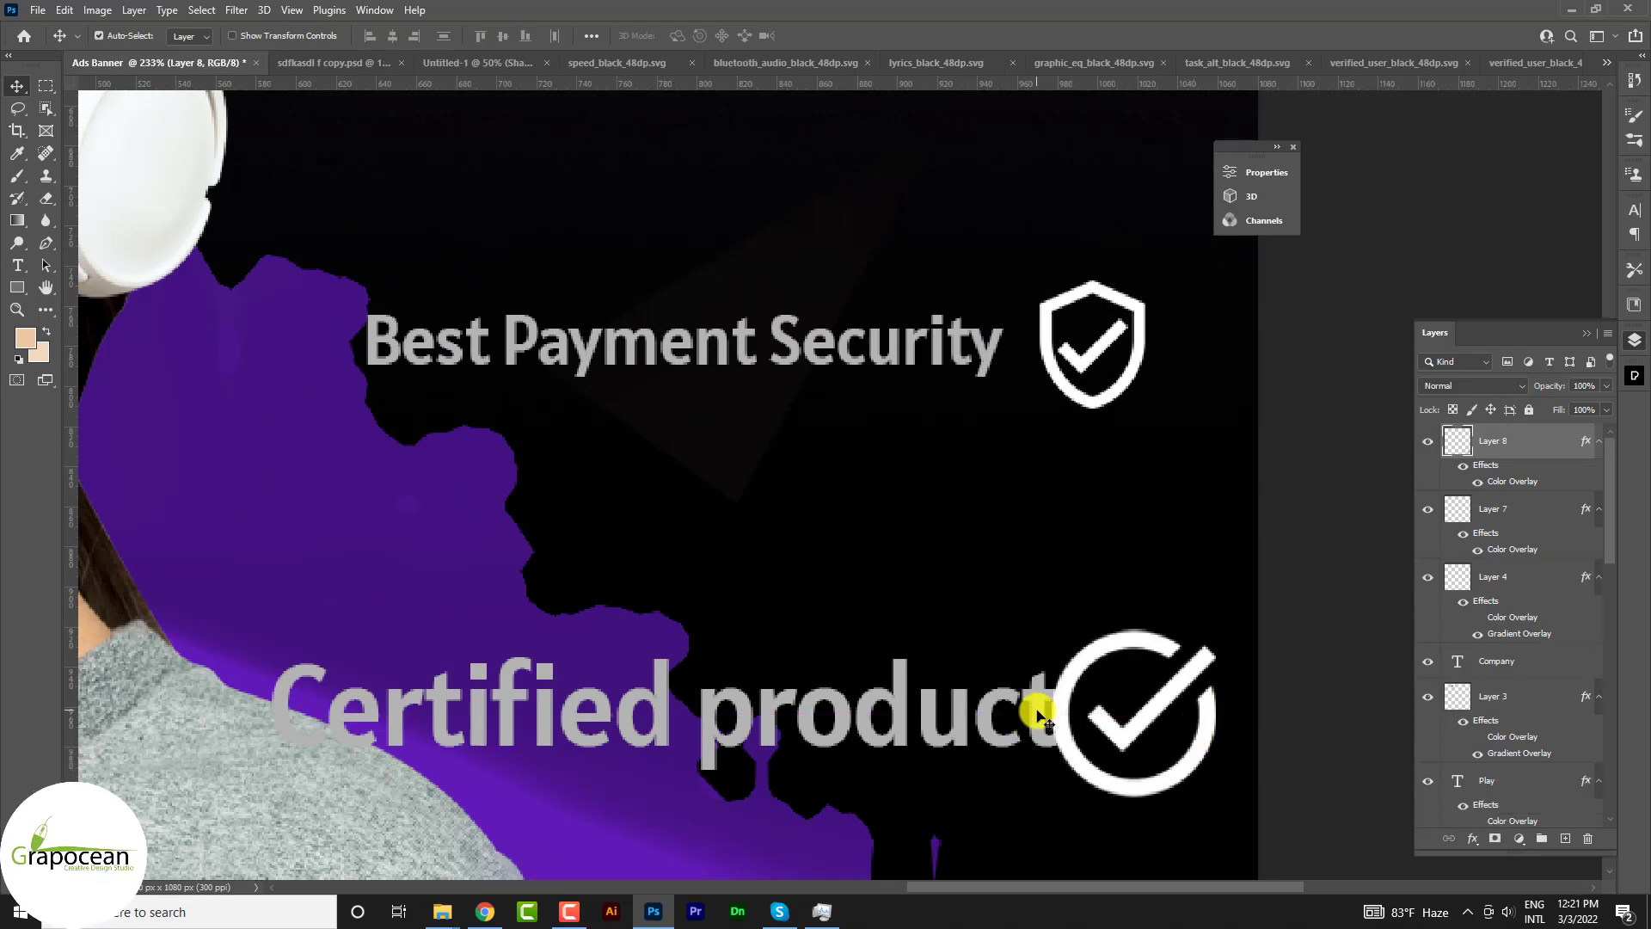
pyautogui.moveTo(1039, 717); pyautogui.dragTo(996, 519)
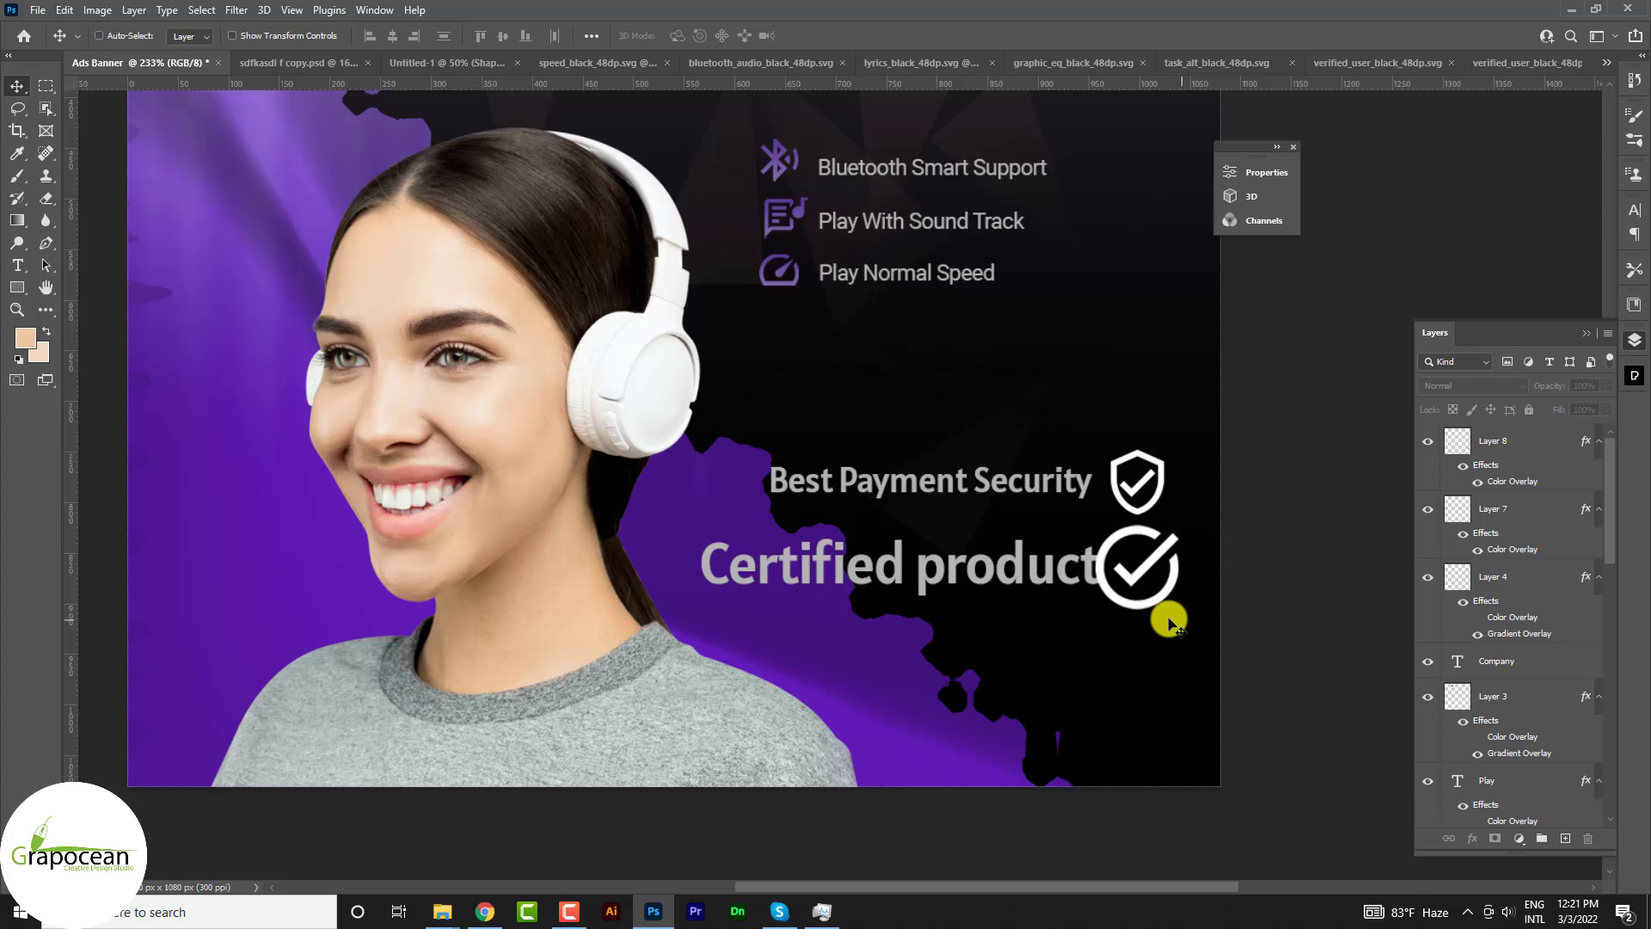
pyautogui.click(1337, 596)
pyautogui.scroll(-5, 1187, 632)
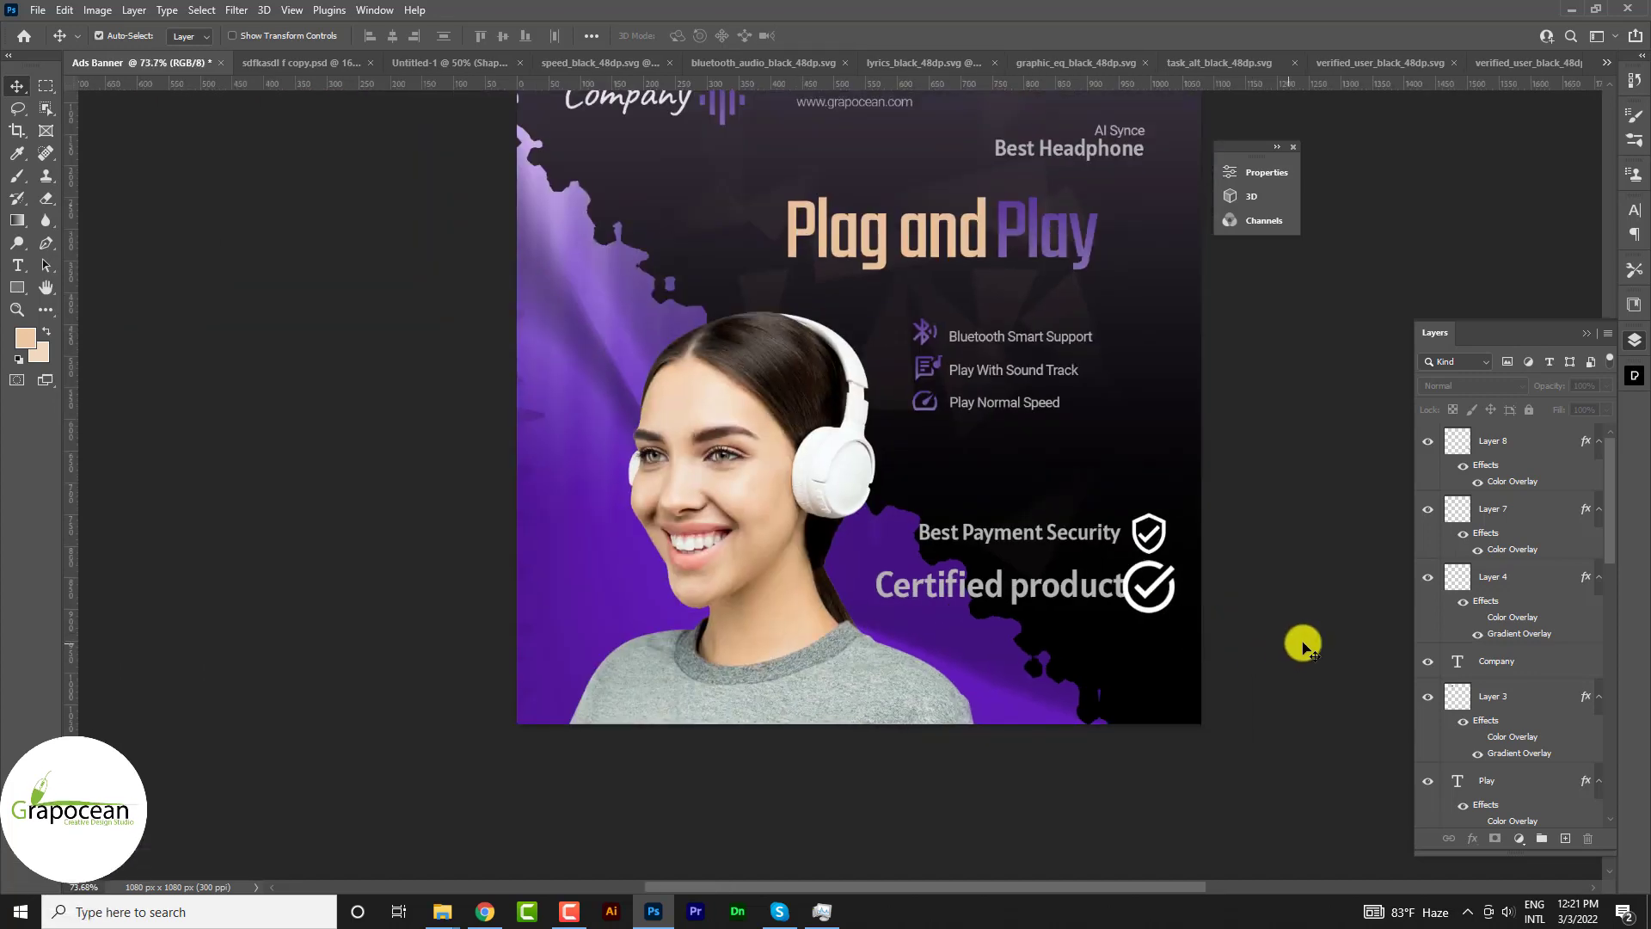
# - Recolour the Certified product text to the beige sampled from the word 'and' in the title
pyautogui.click(17, 265)
pyautogui.moveTo(881, 581); pyautogui.dragTo(1127, 585)
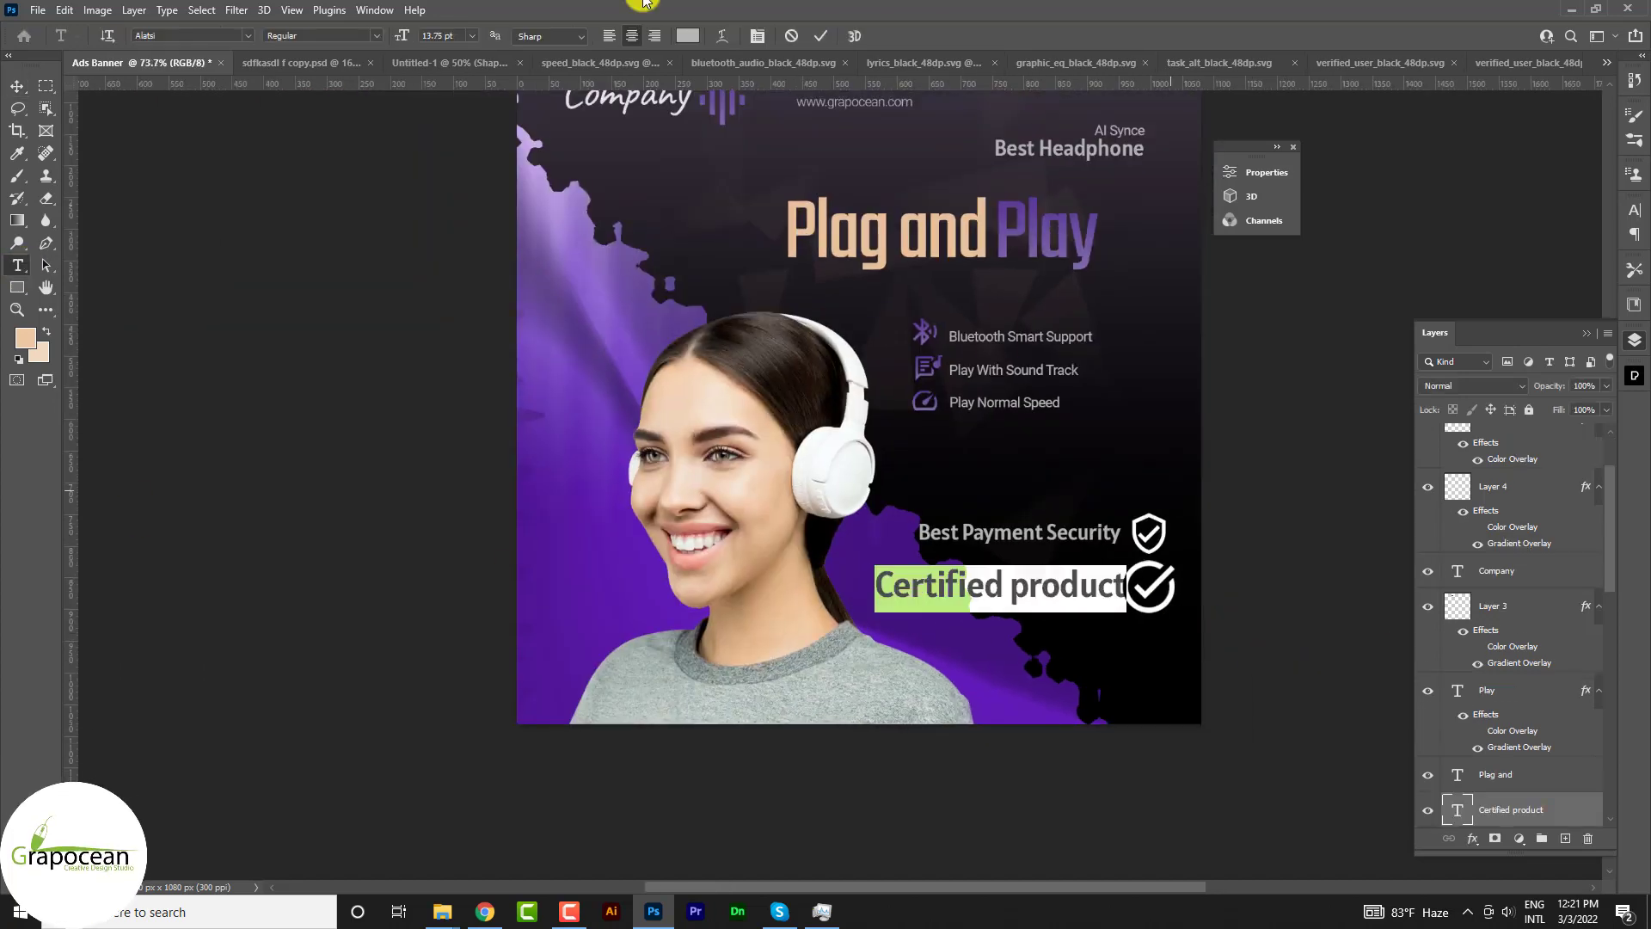
pyautogui.click(688, 35)
pyautogui.click(605, 240)
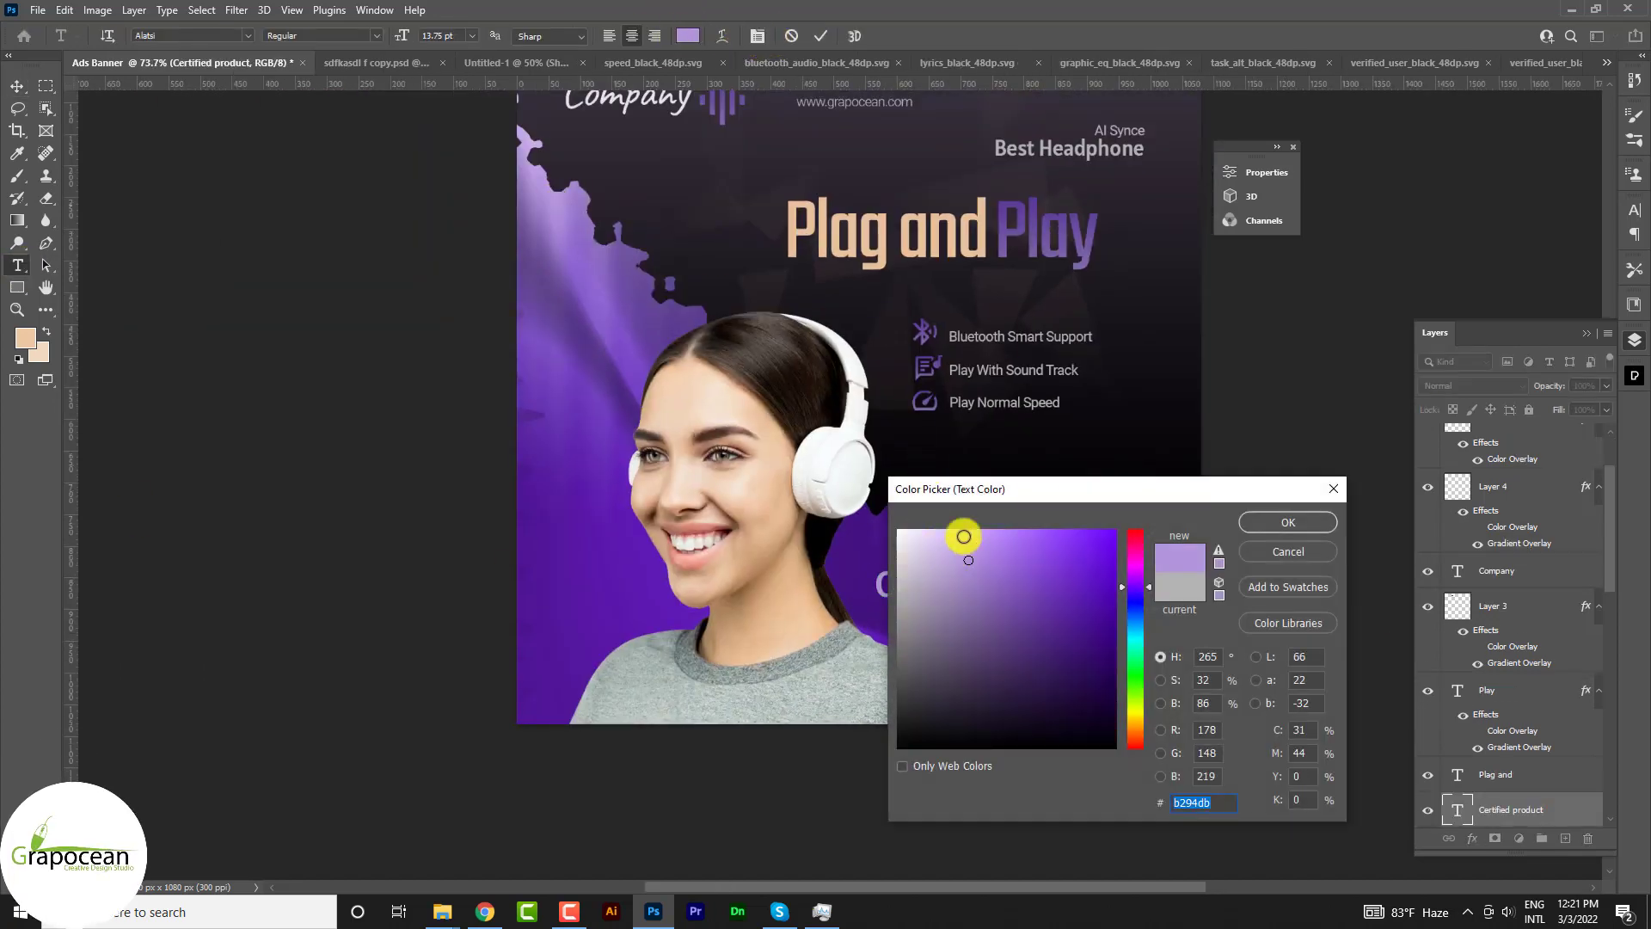
pyautogui.moveTo(1043, 489); pyautogui.dragTo(1295, 497)
pyautogui.moveTo(1235, 579); pyautogui.dragTo(1117, 507)
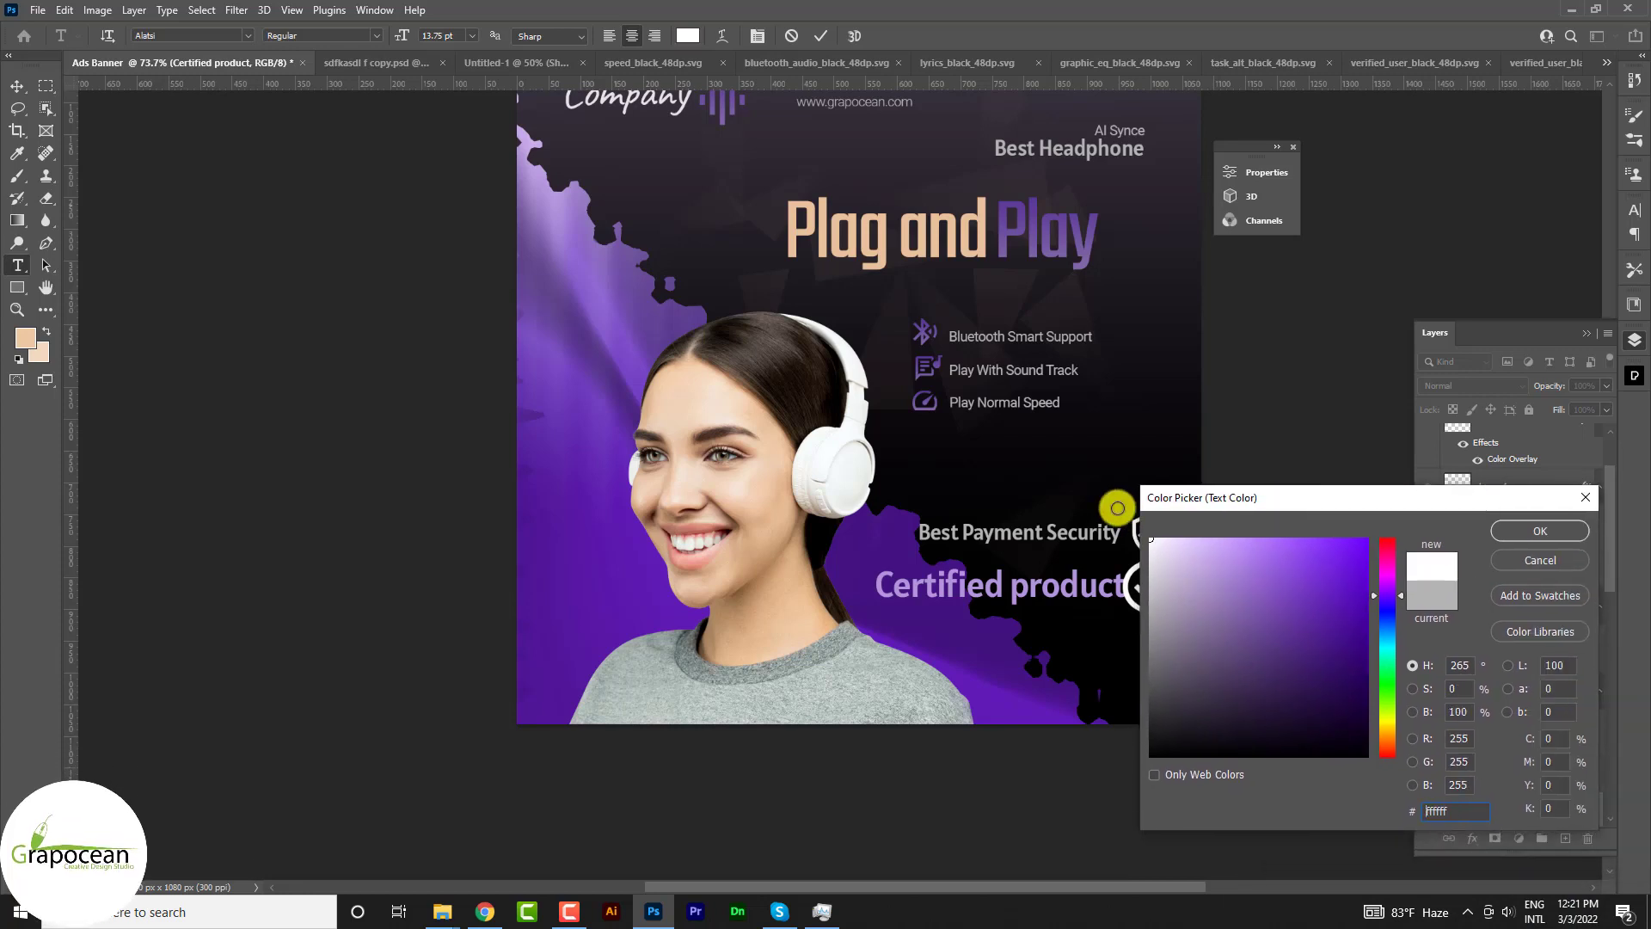
pyautogui.moveTo(1184, 555); pyautogui.dragTo(1175, 537)
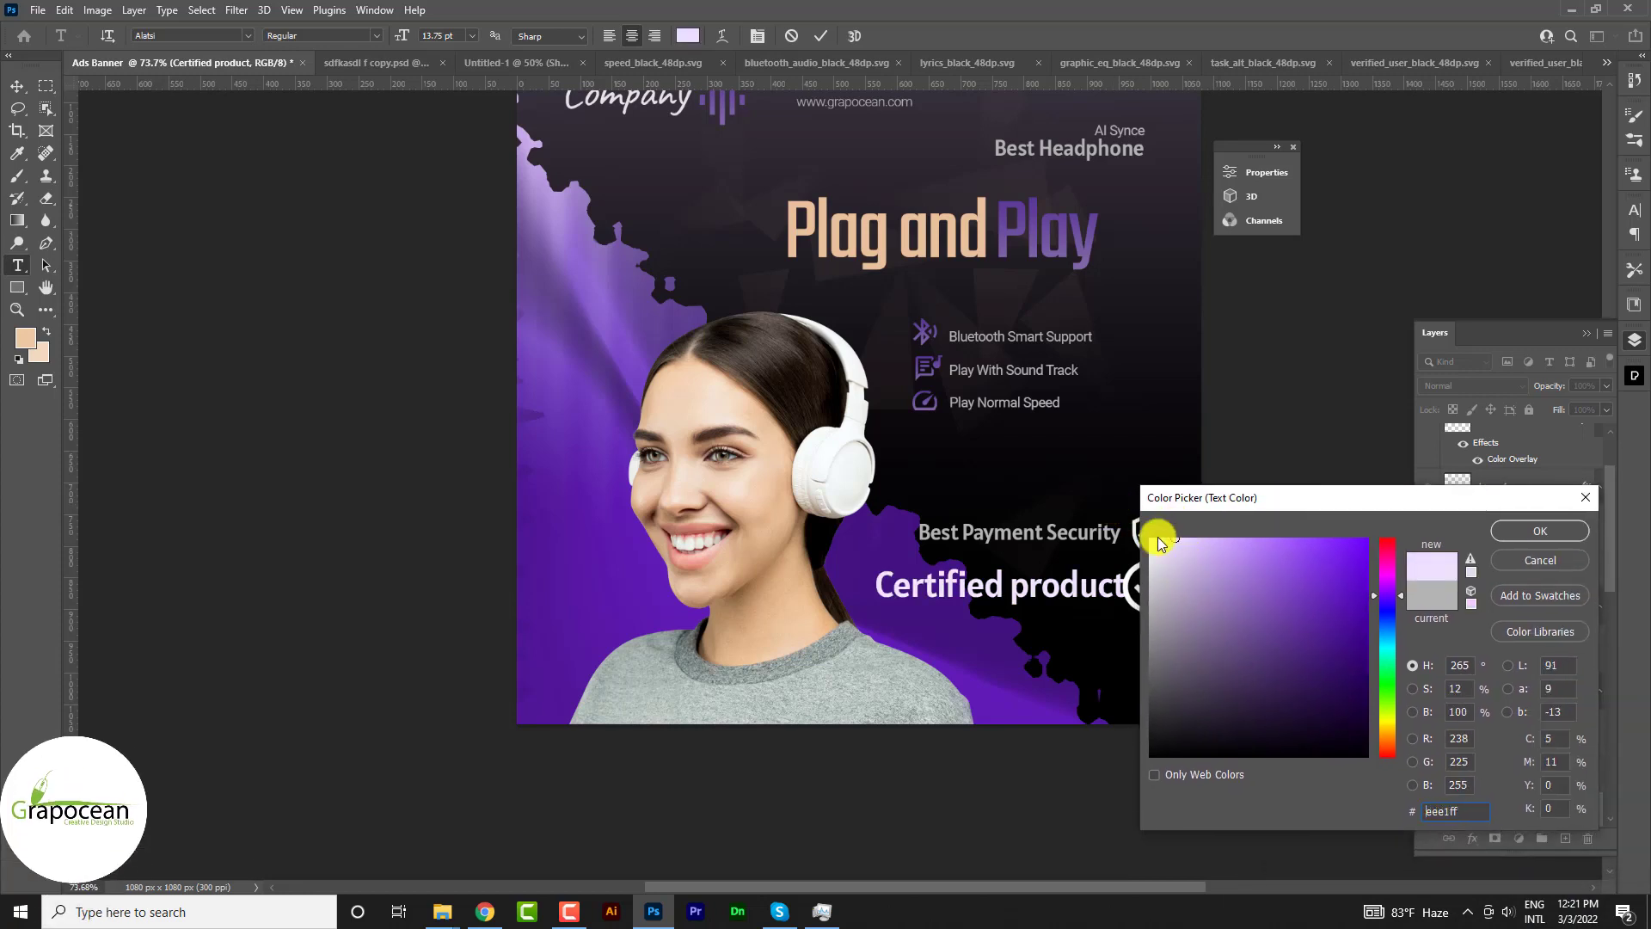
pyautogui.click(982, 240)
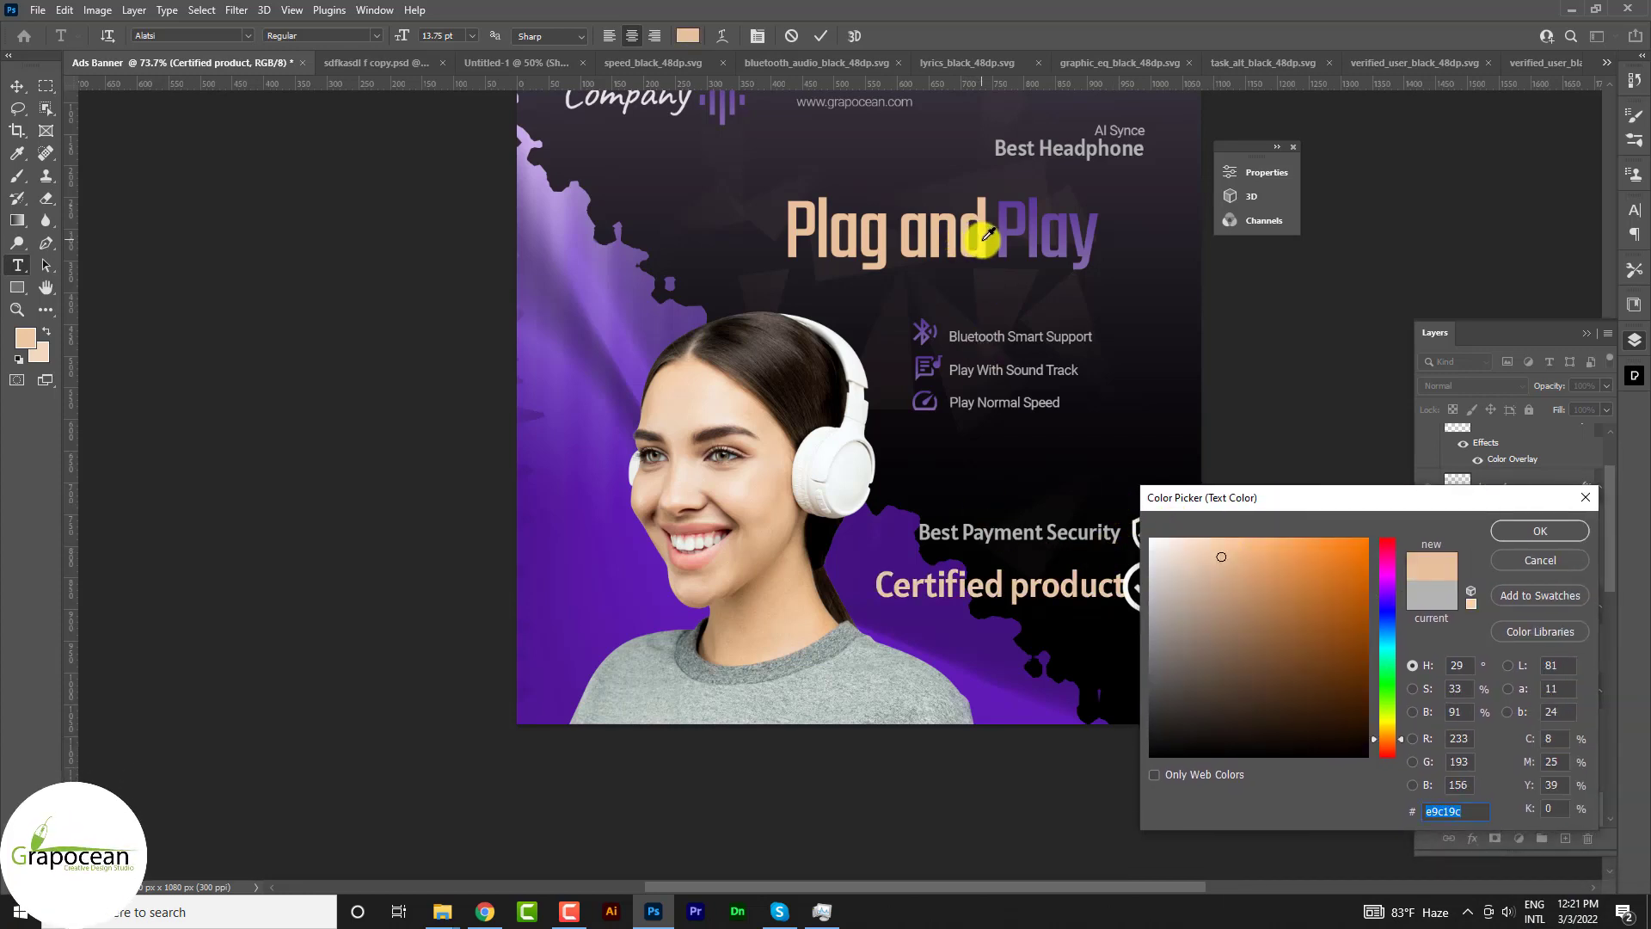
pyautogui.click(1539, 531)
pyautogui.click(17, 86)
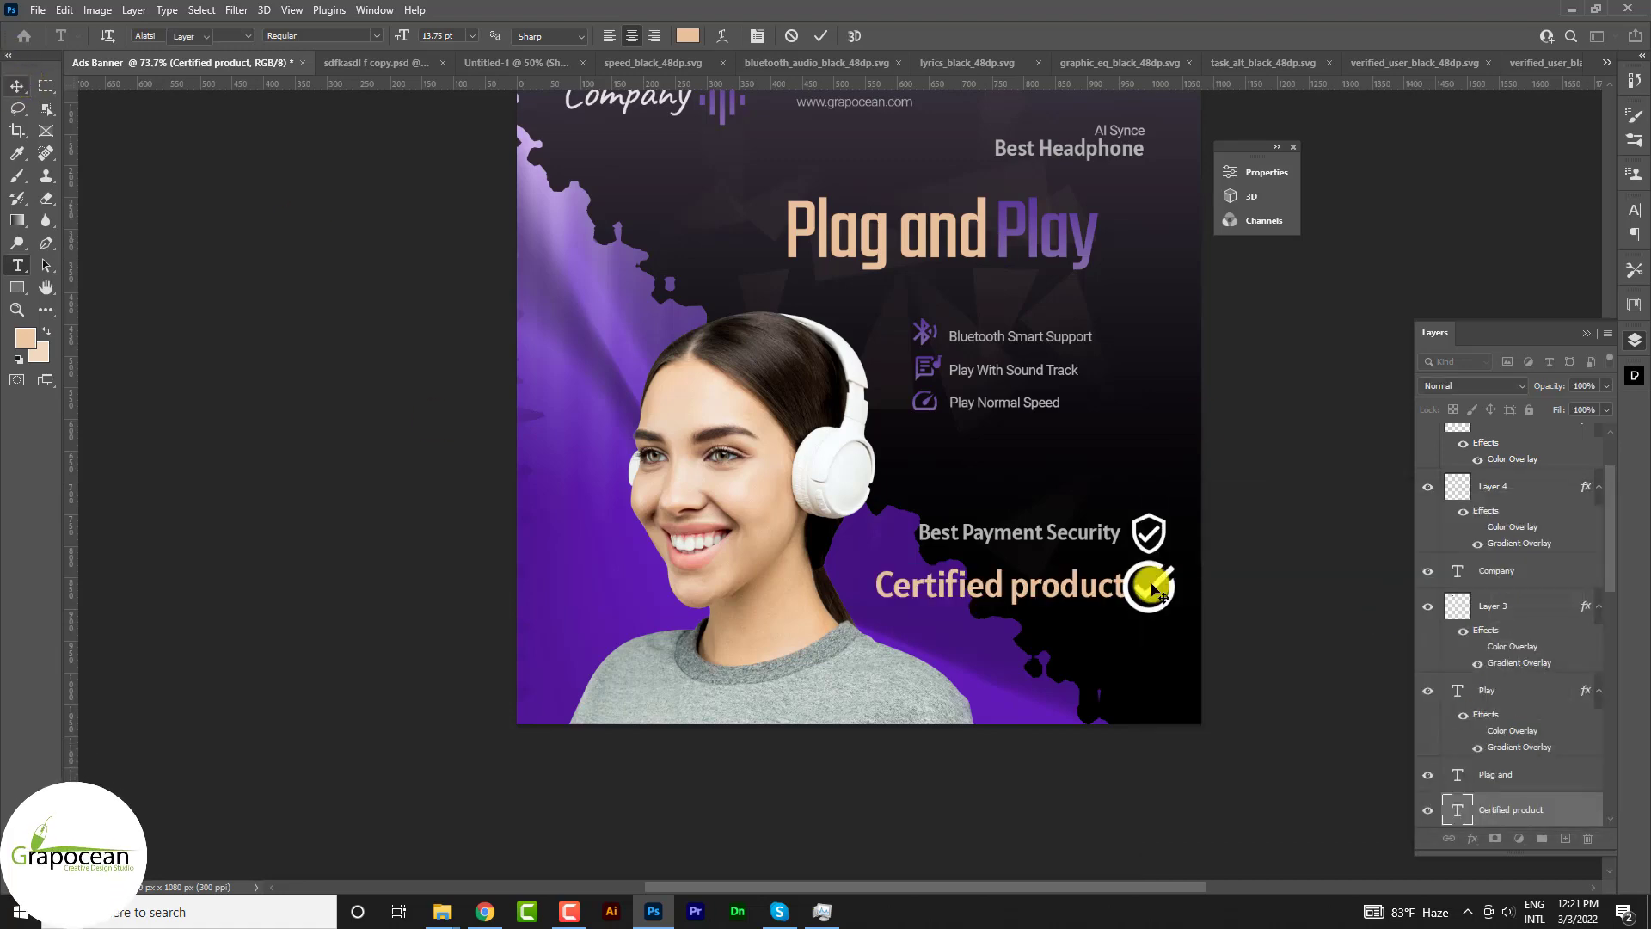
# - Change the circled-check icon's Color Overlay to the same beige sampled from the product text
pyautogui.scroll(2, 1153, 585)
pyautogui.scroll(2, 1159, 596)
pyautogui.keyDown('ctrl'); pyautogui.click(1183, 580); pyautogui.keyUp('ctrl')
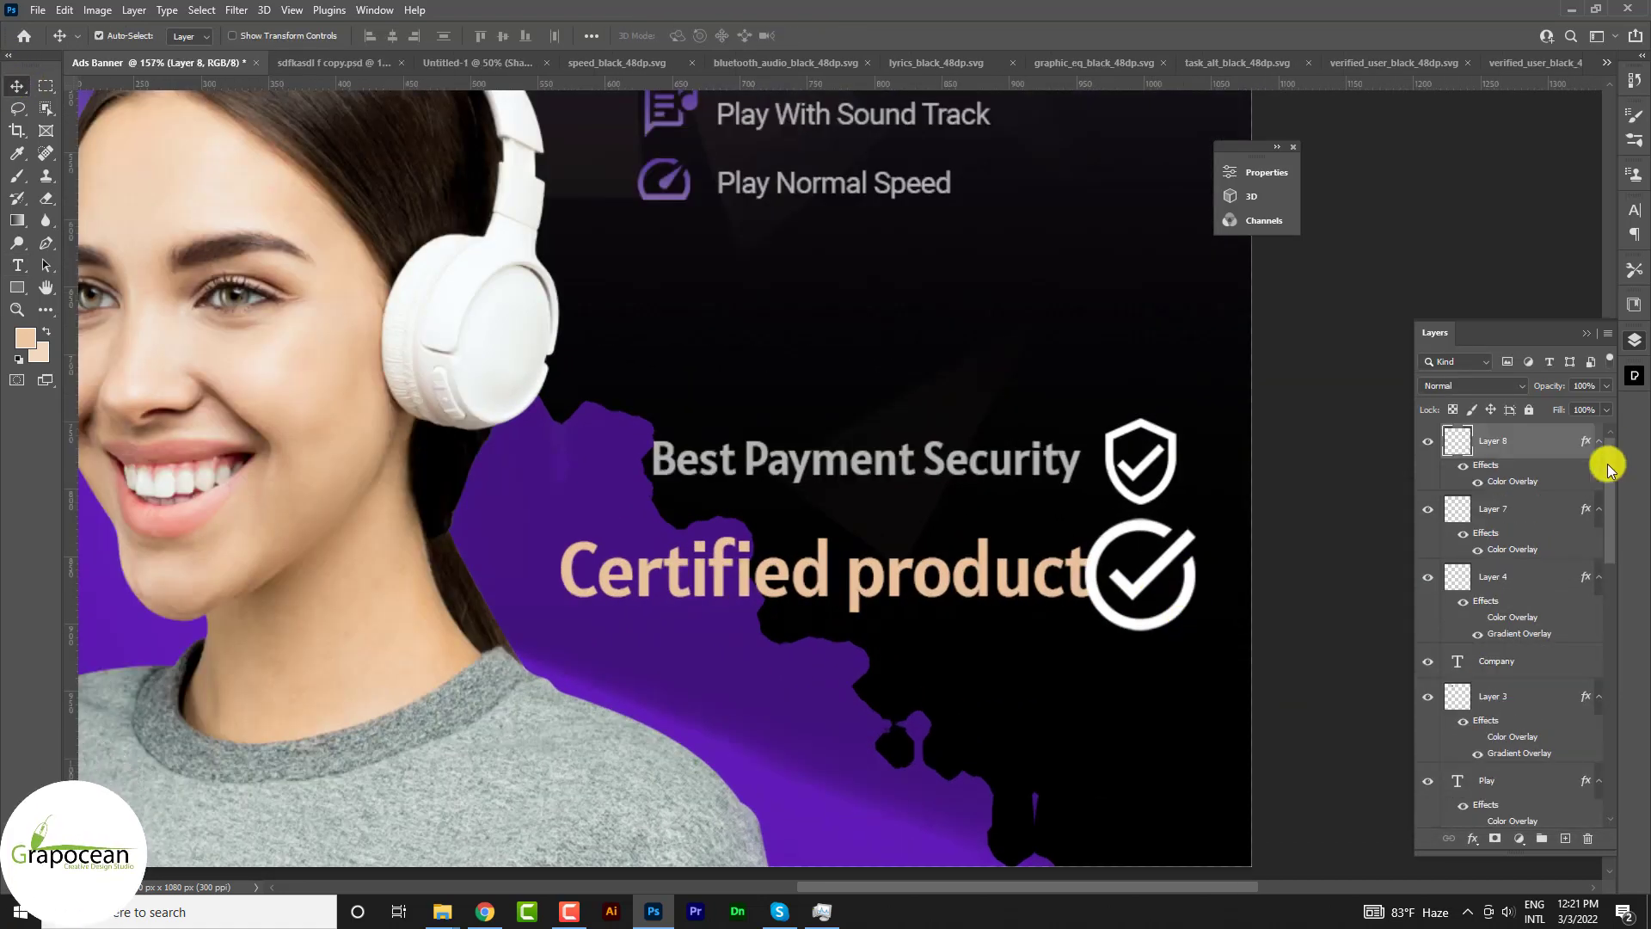
pyautogui.rightClick(1557, 450)
pyautogui.click(1359, 160)
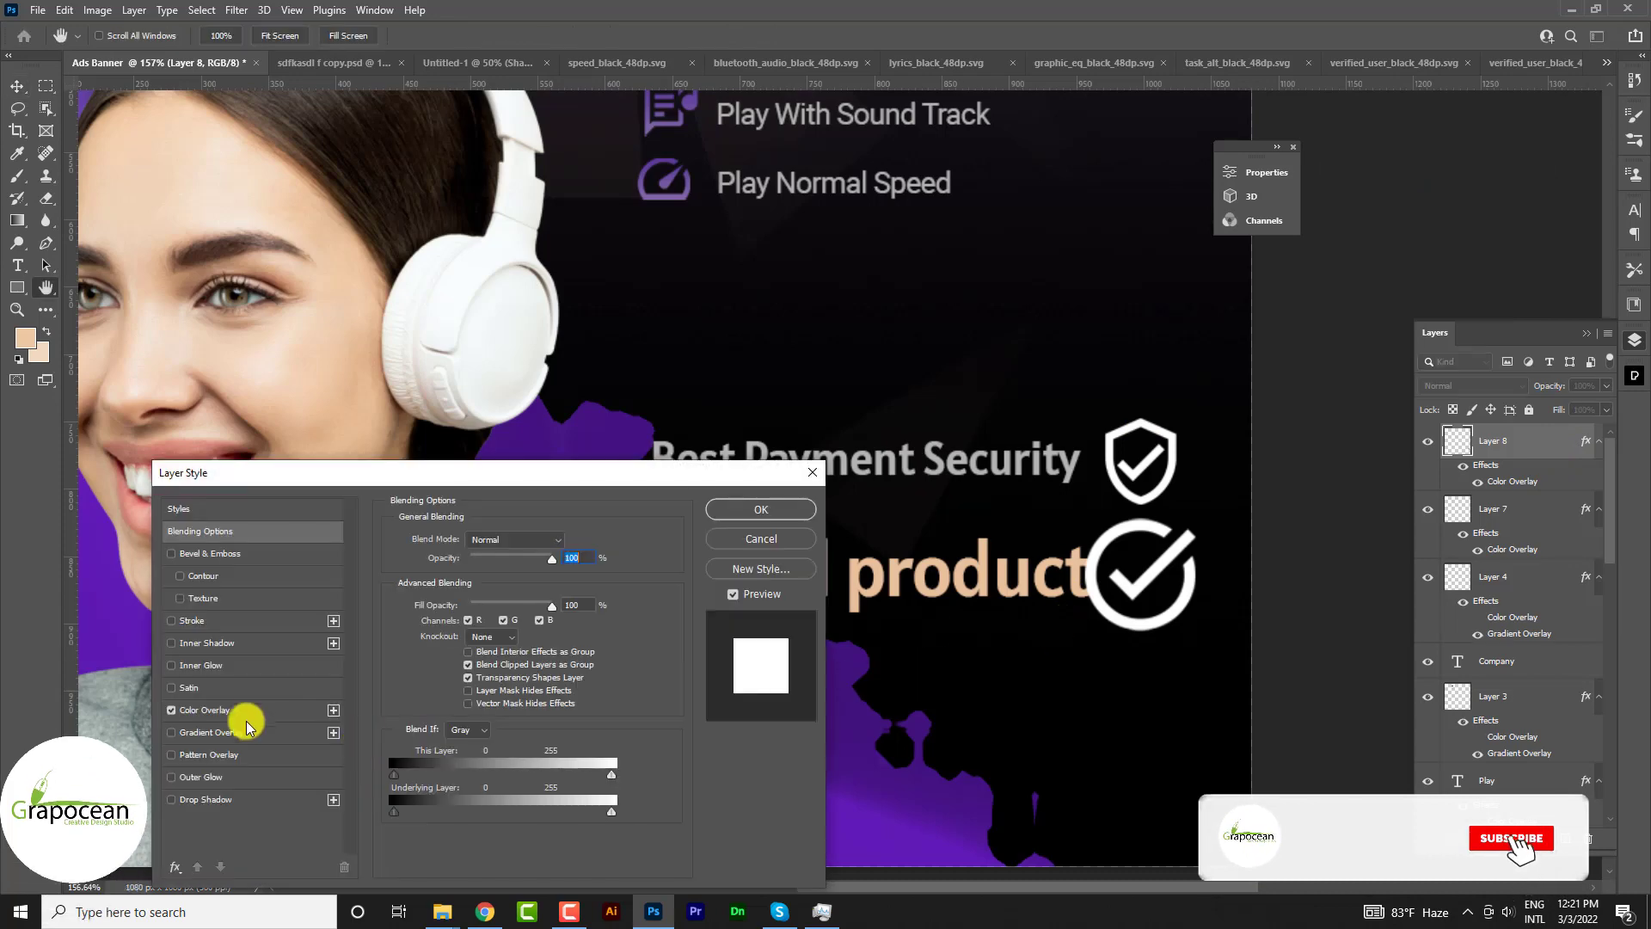
pyautogui.click(225, 716)
pyautogui.click(568, 541)
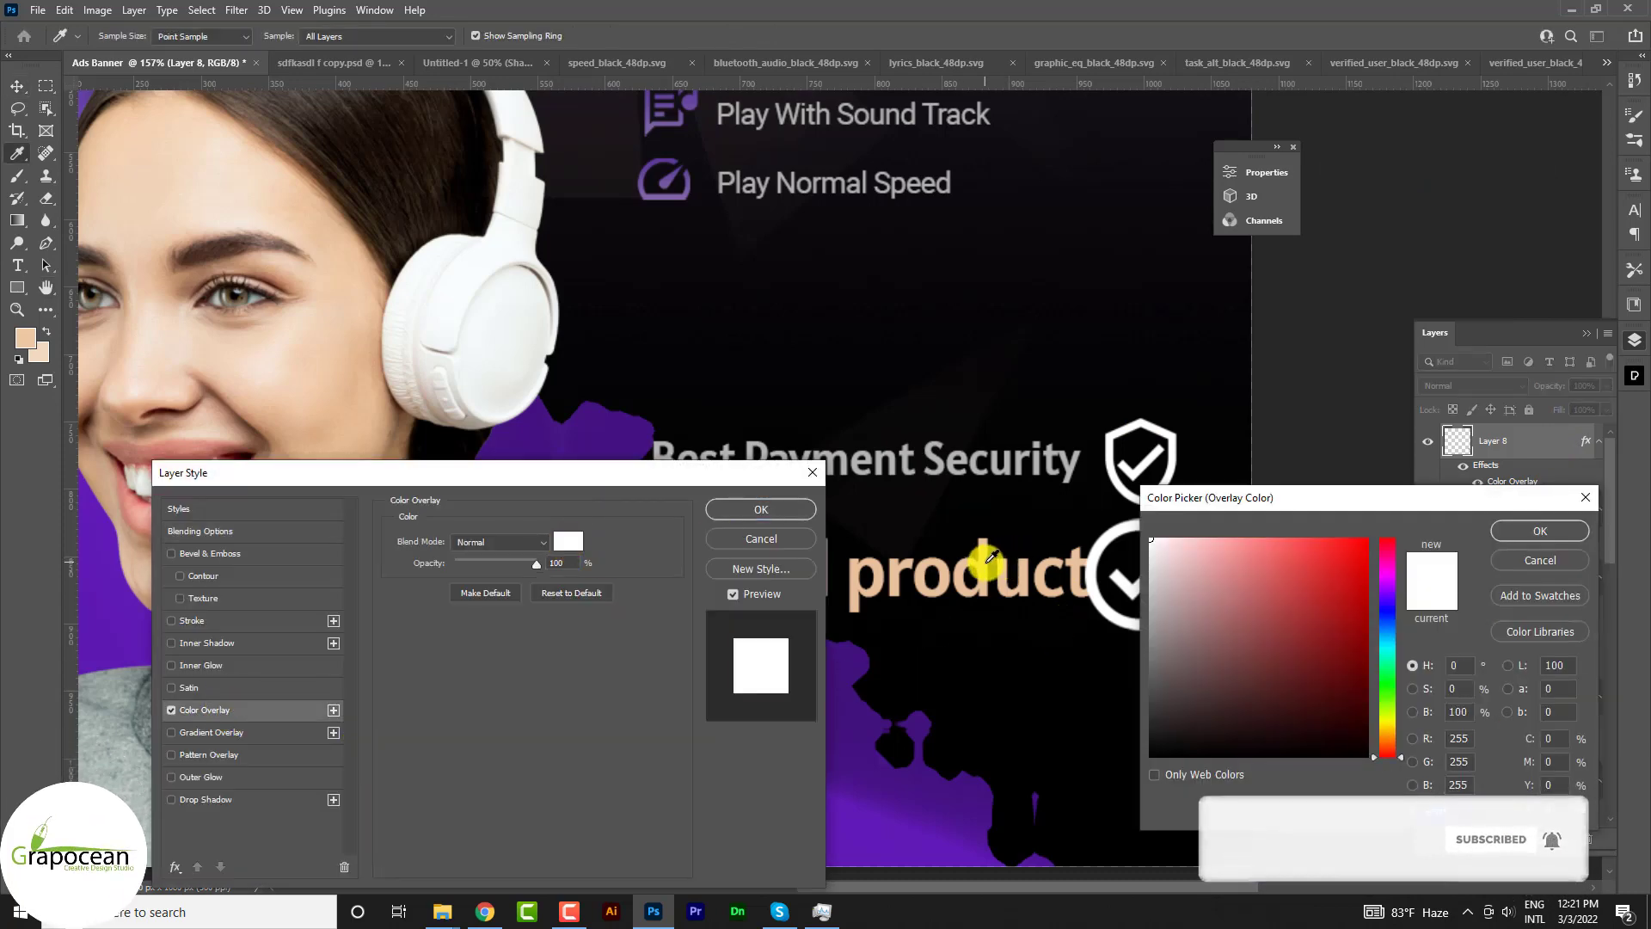
pyautogui.click(989, 567)
pyautogui.press('Return')
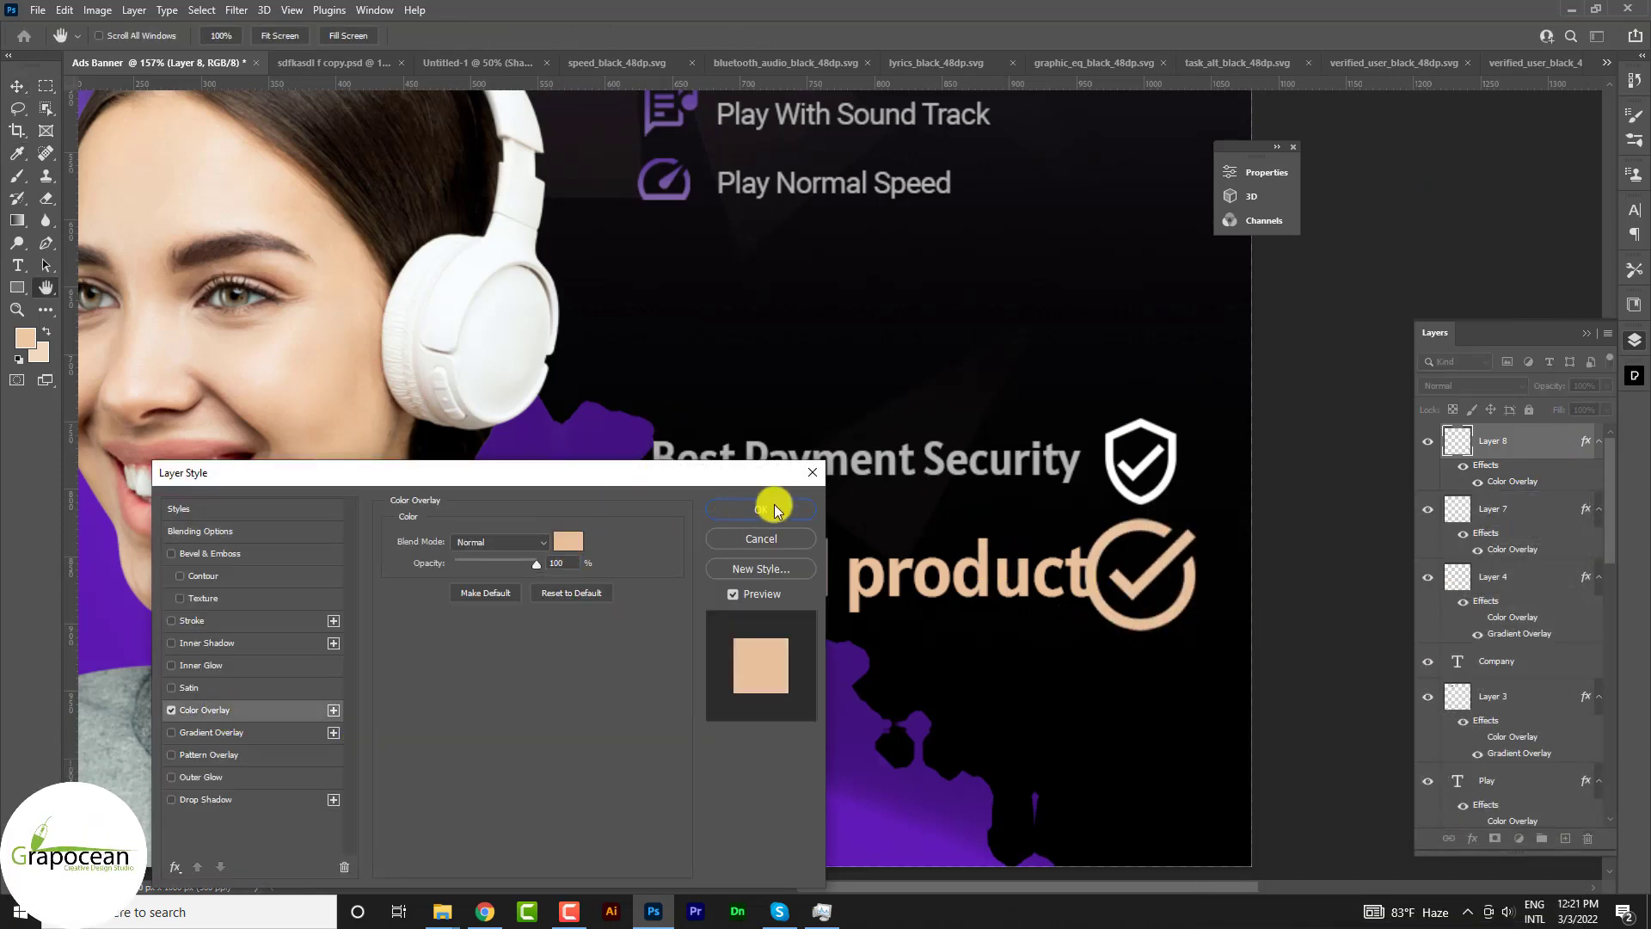
pyautogui.click(775, 511)
pyautogui.scroll(-5, 908, 404)
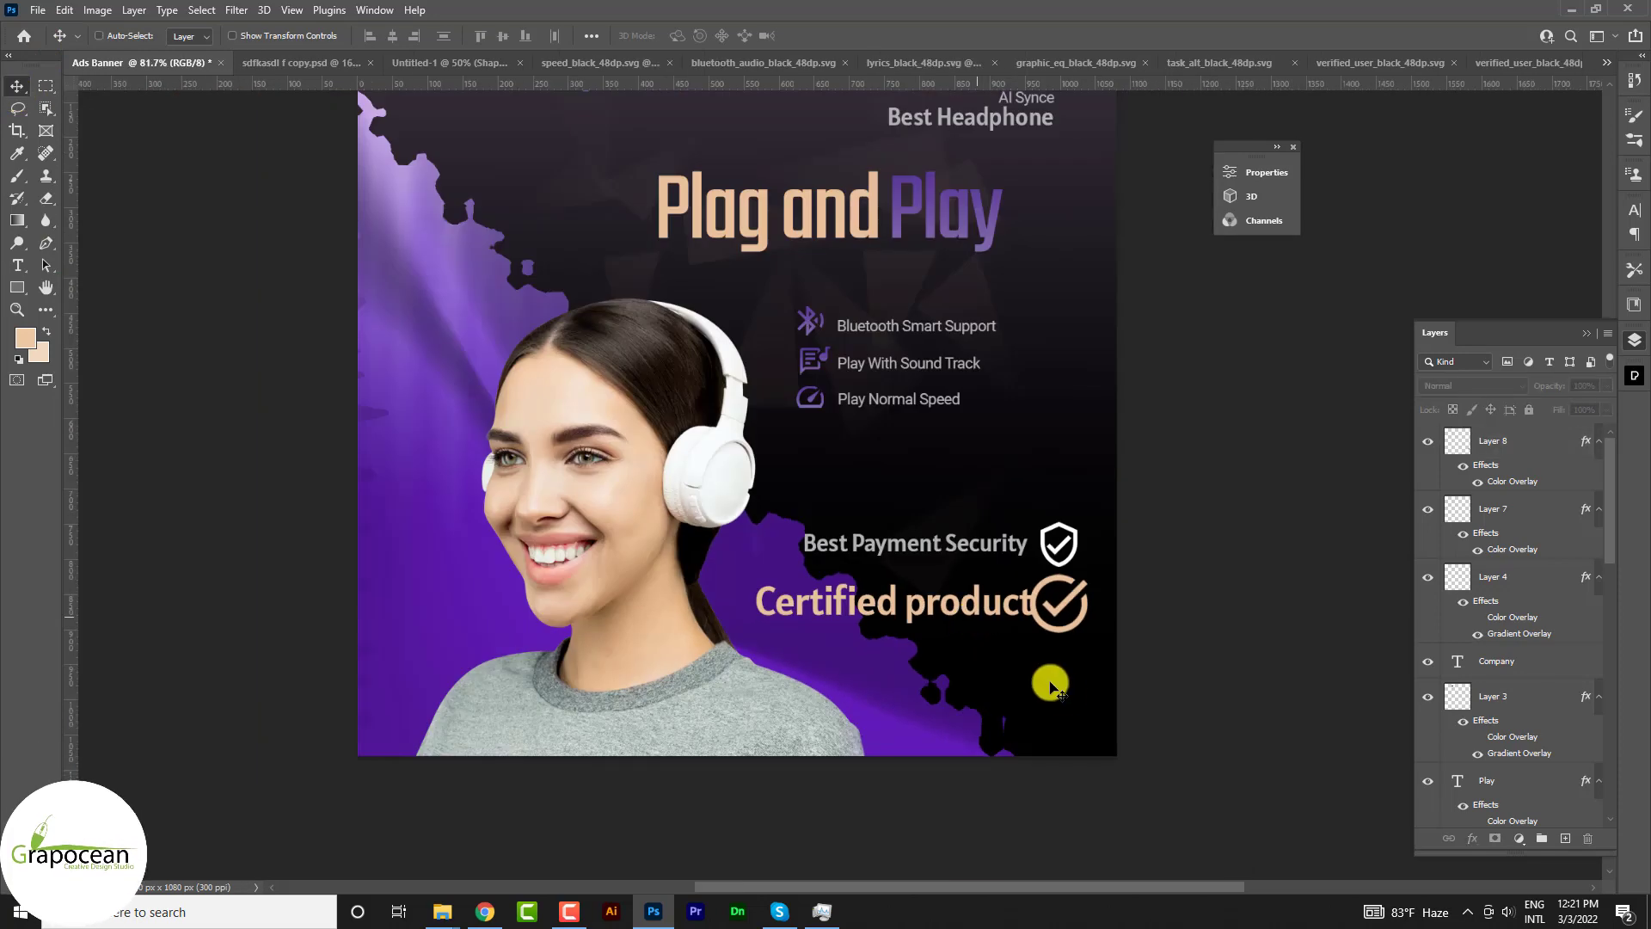
# - Capitalize 'Product', put it on its own line, and tighten the leading between the two lines
pyautogui.scroll(5, 955, 645)
pyautogui.click(955, 645)
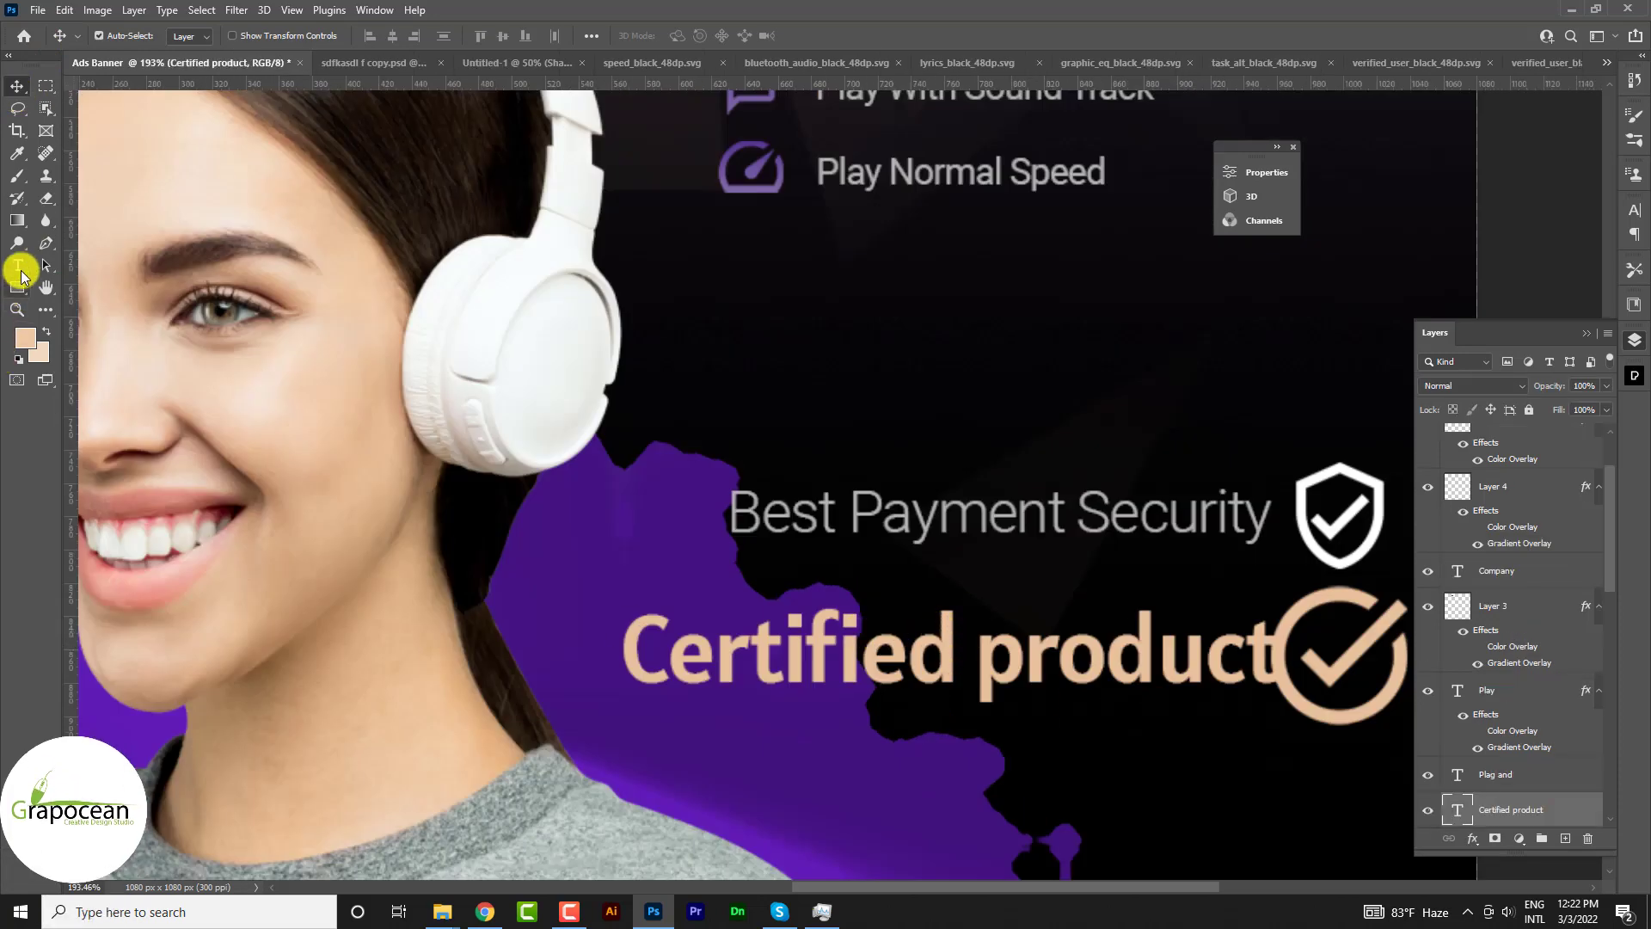
pyautogui.click(17, 265)
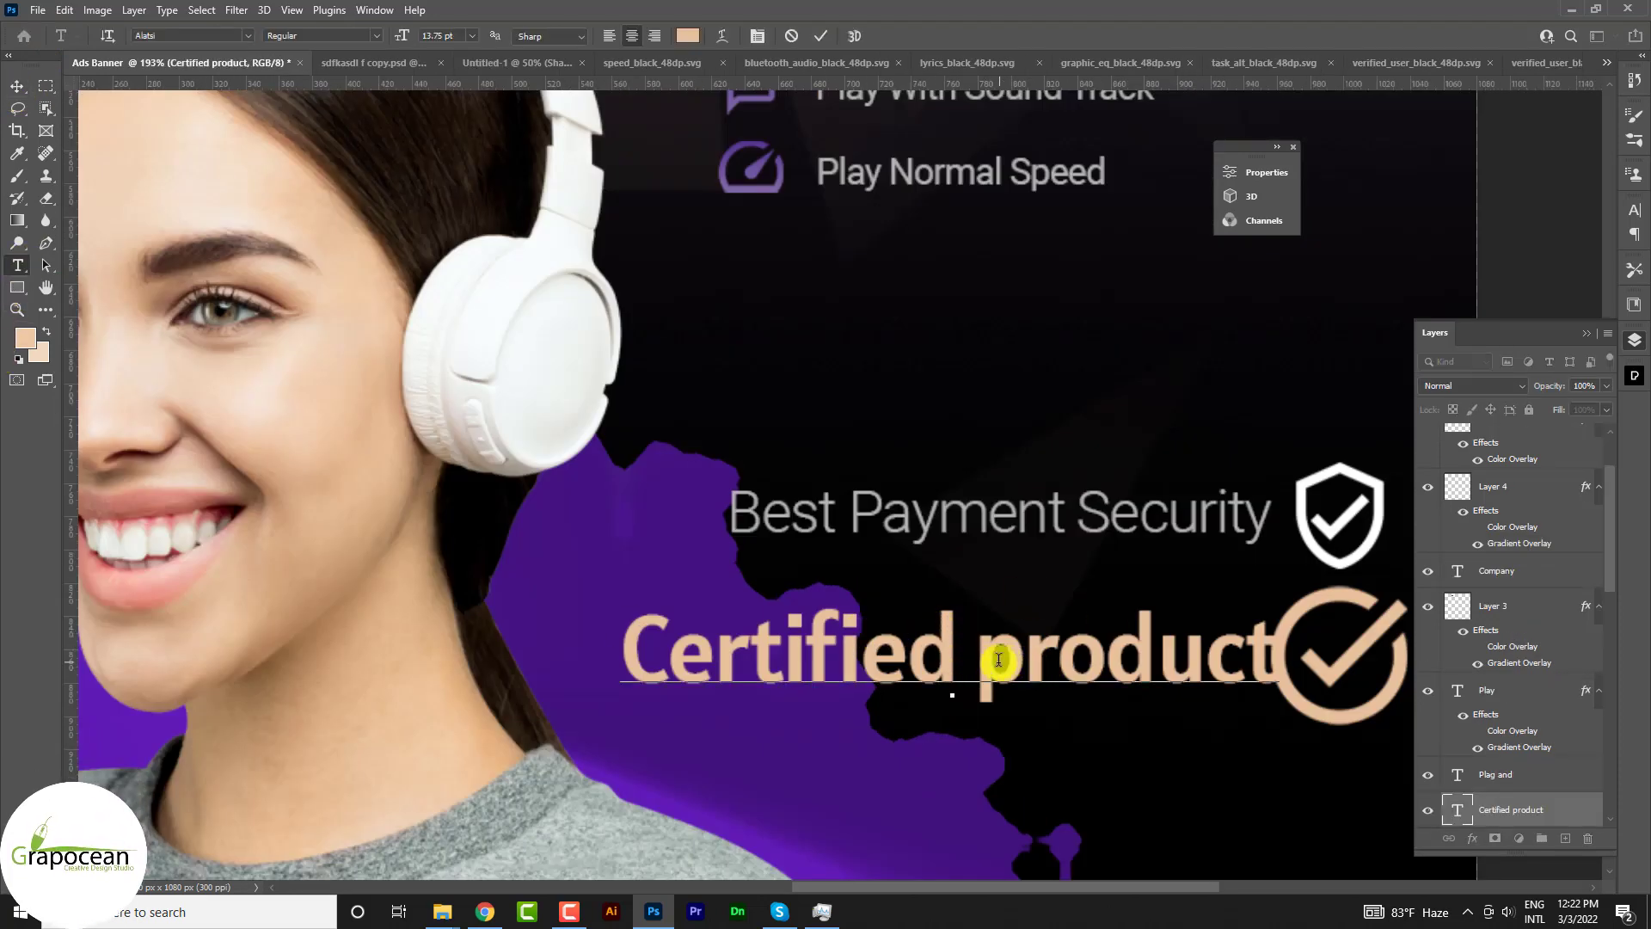
pyautogui.press('BackSpace')
pyautogui.write('P')
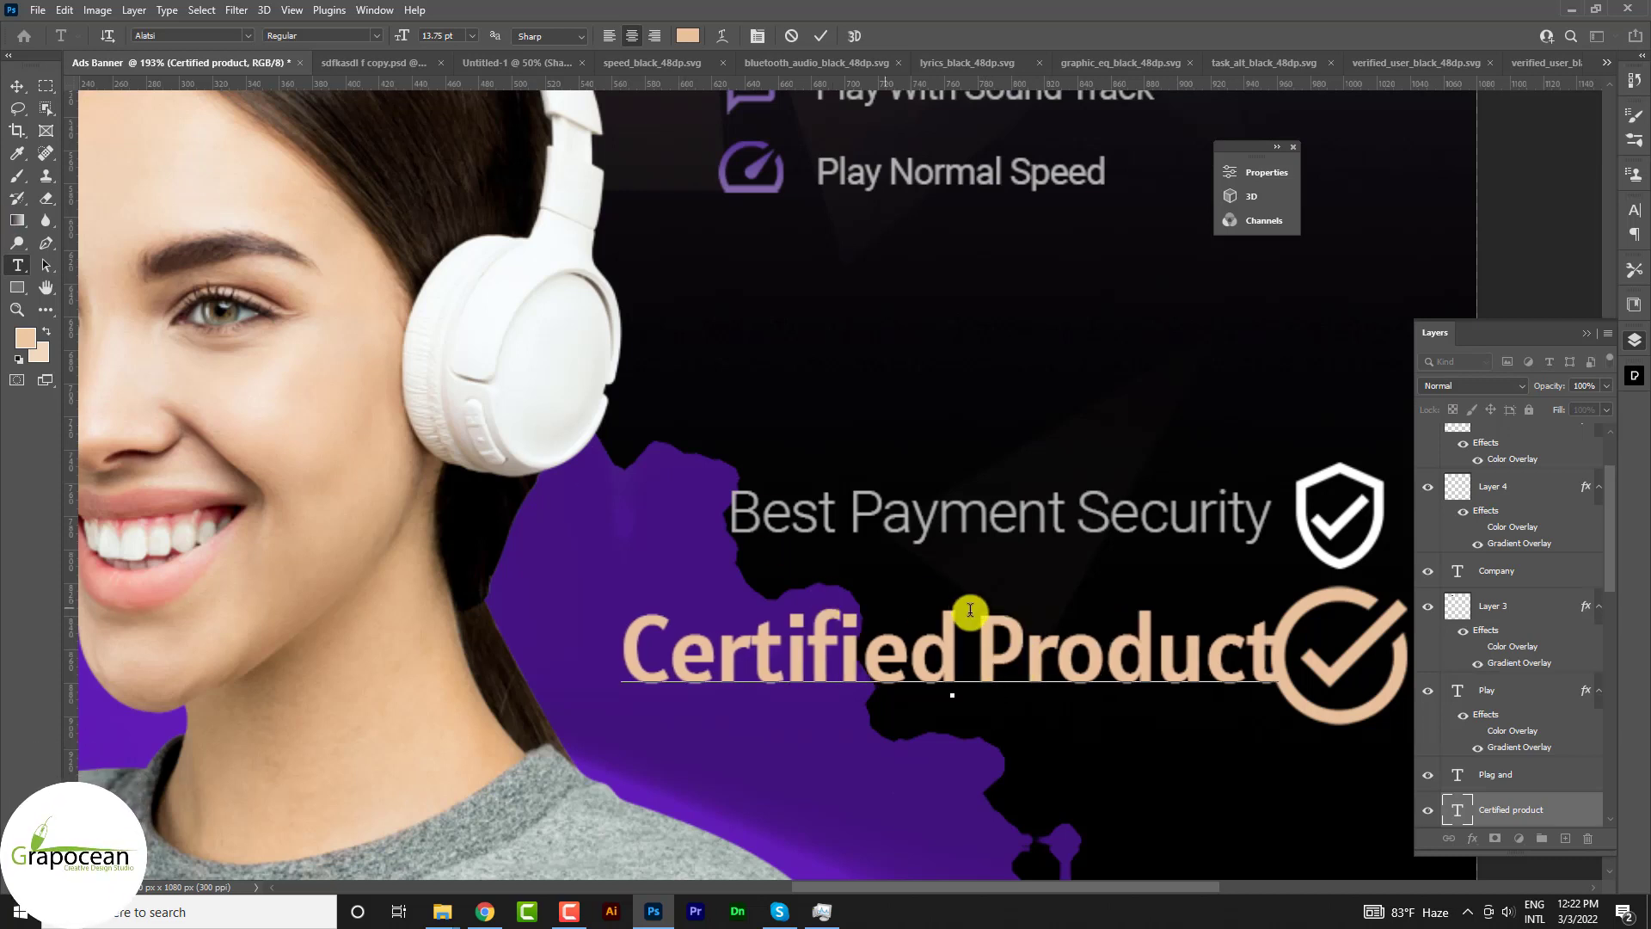
pyautogui.press('Return')
pyautogui.moveTo(1100, 813); pyautogui.dragTo(669, 789)
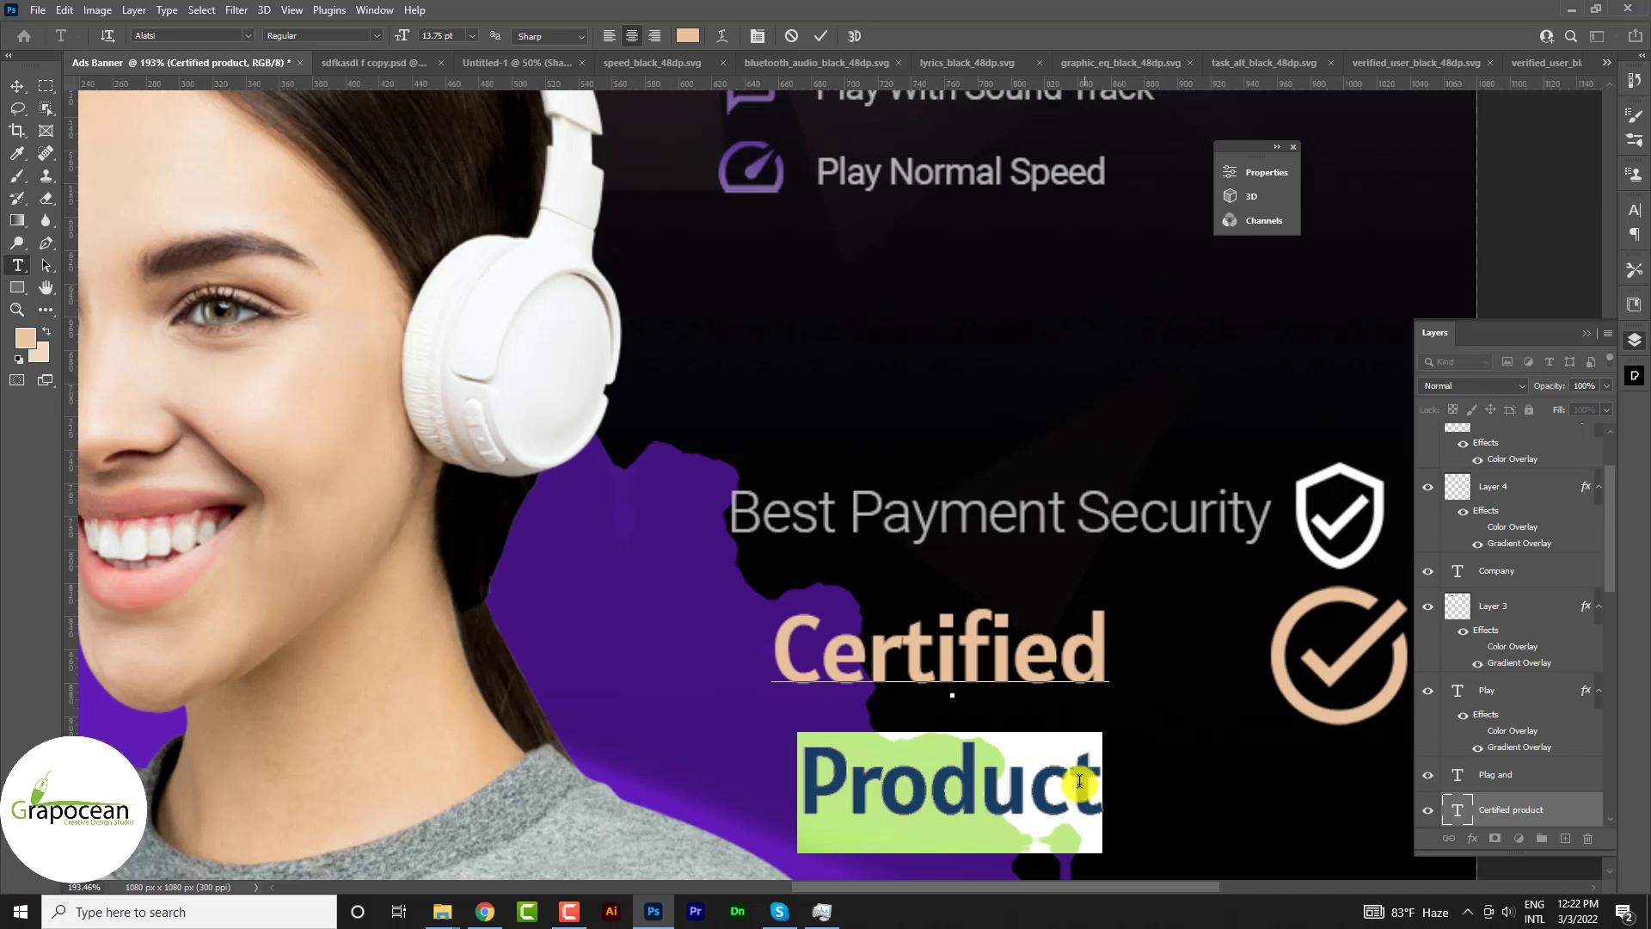
pyautogui.moveTo(1106, 795); pyautogui.dragTo(559, 570)
pyautogui.click(614, 35)
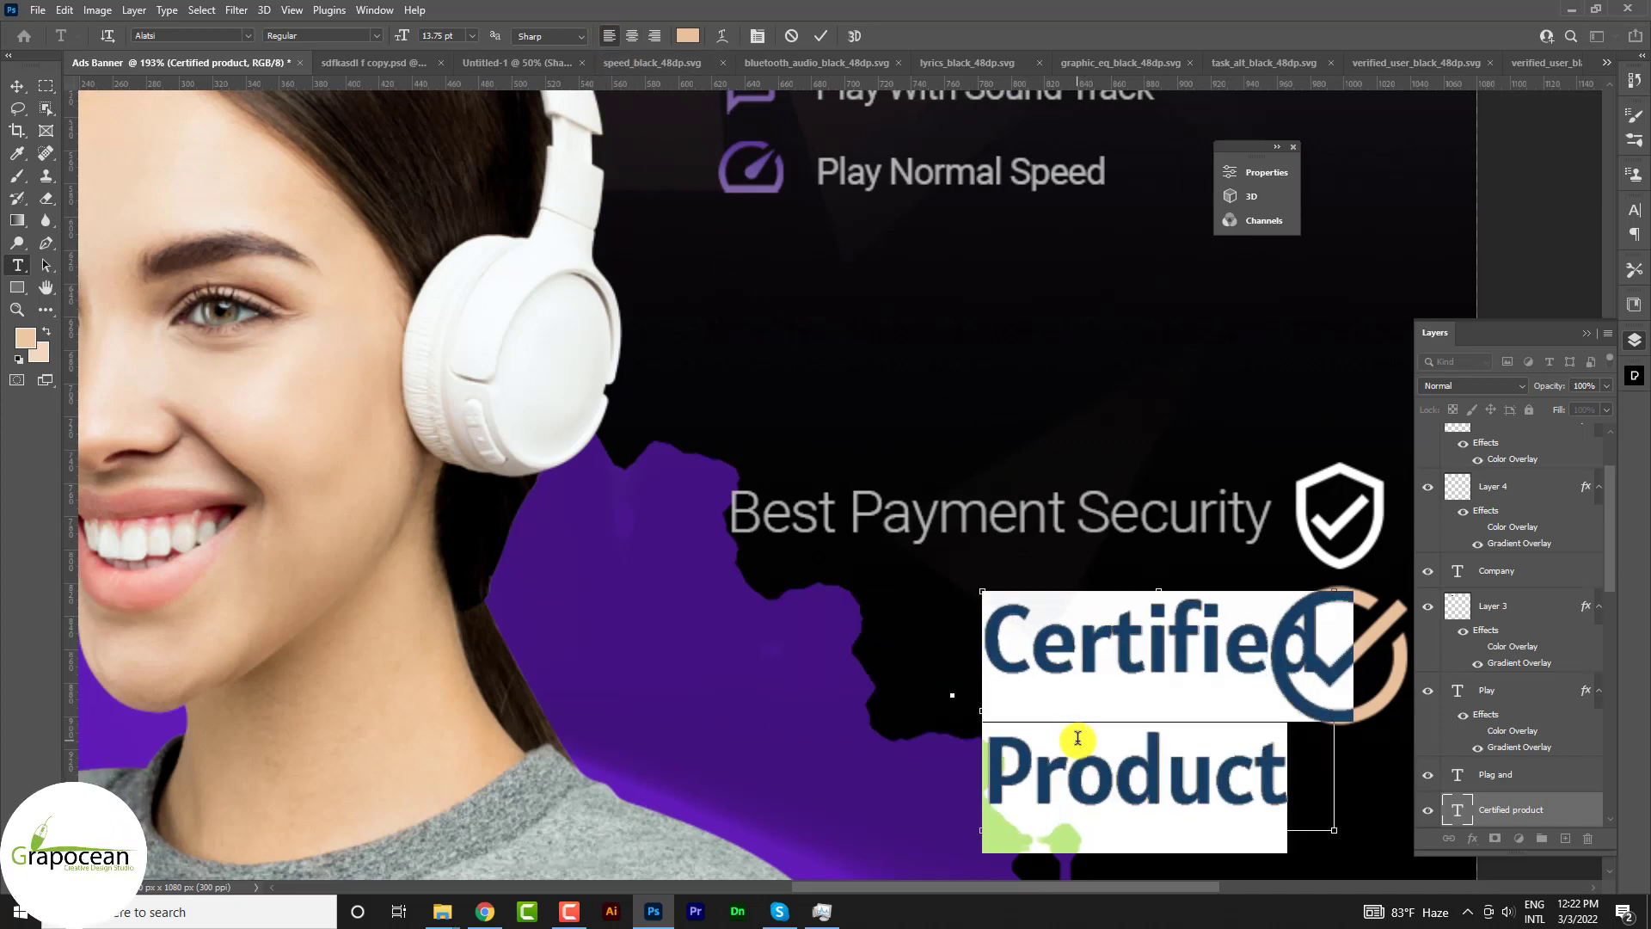
pyautogui.moveTo(1287, 786); pyautogui.dragTo(824, 785)
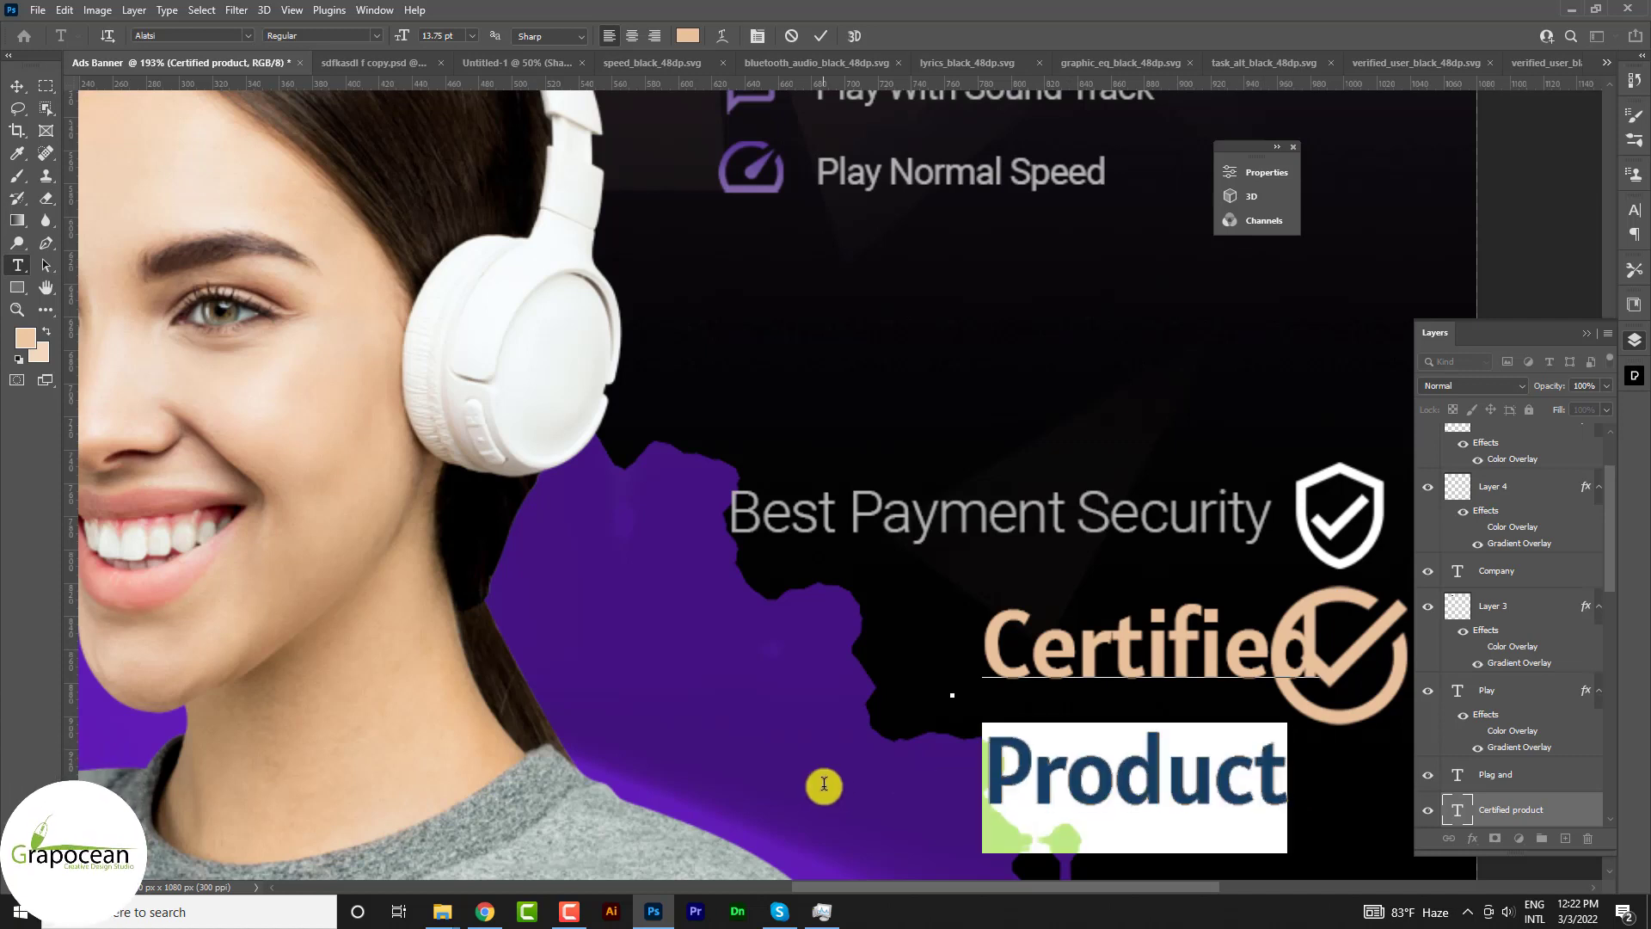
pyautogui.hotkey('alt', 'Up')
pyautogui.hotkey('alt', 'Up')
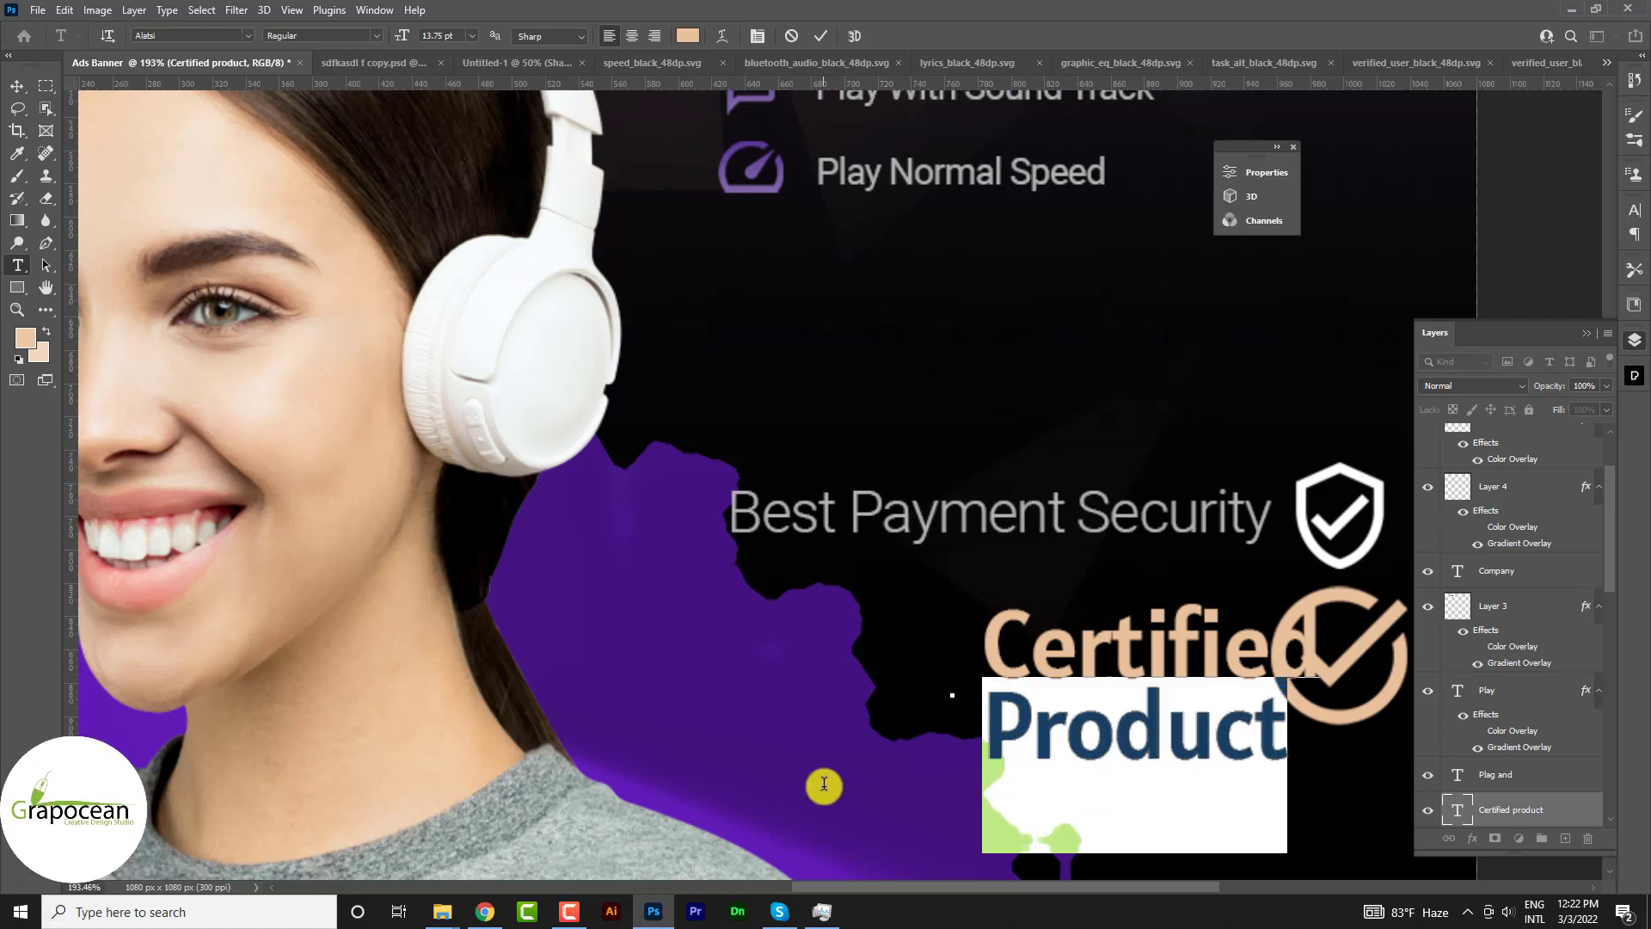
pyautogui.click(16, 86)
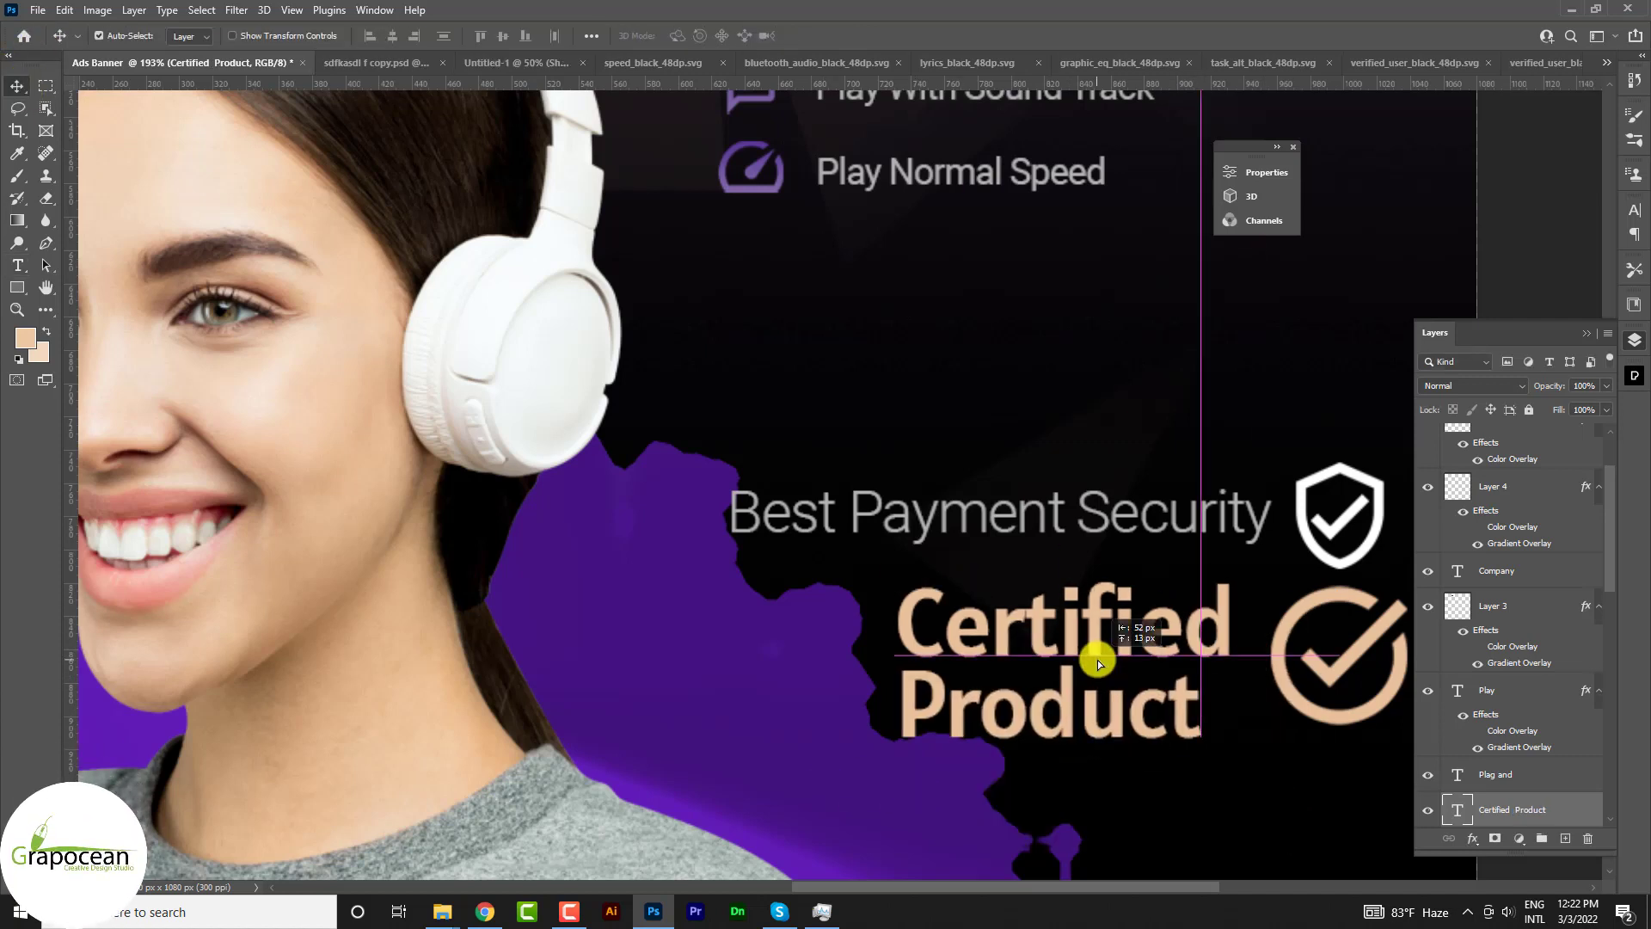
# - Right-align both lines of the Certified Product title
pyautogui.scroll(-5, 995, 688)
pyautogui.scroll(5, 1178, 701)
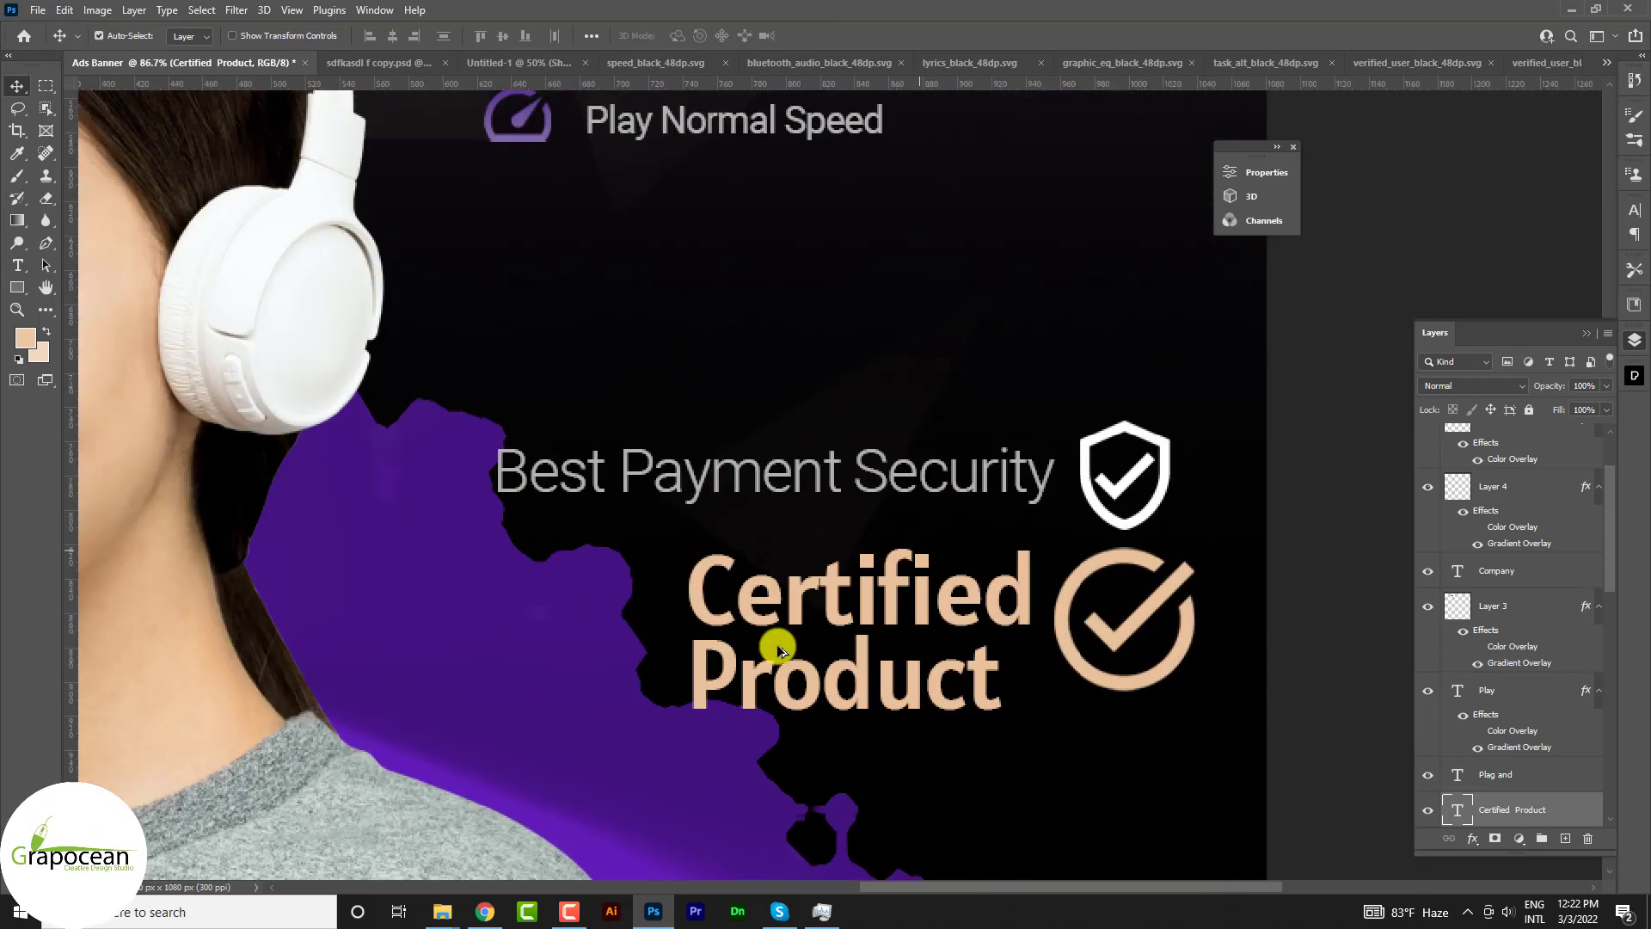
pyautogui.click(18, 265)
pyautogui.moveTo(991, 667); pyautogui.dragTo(518, 596)
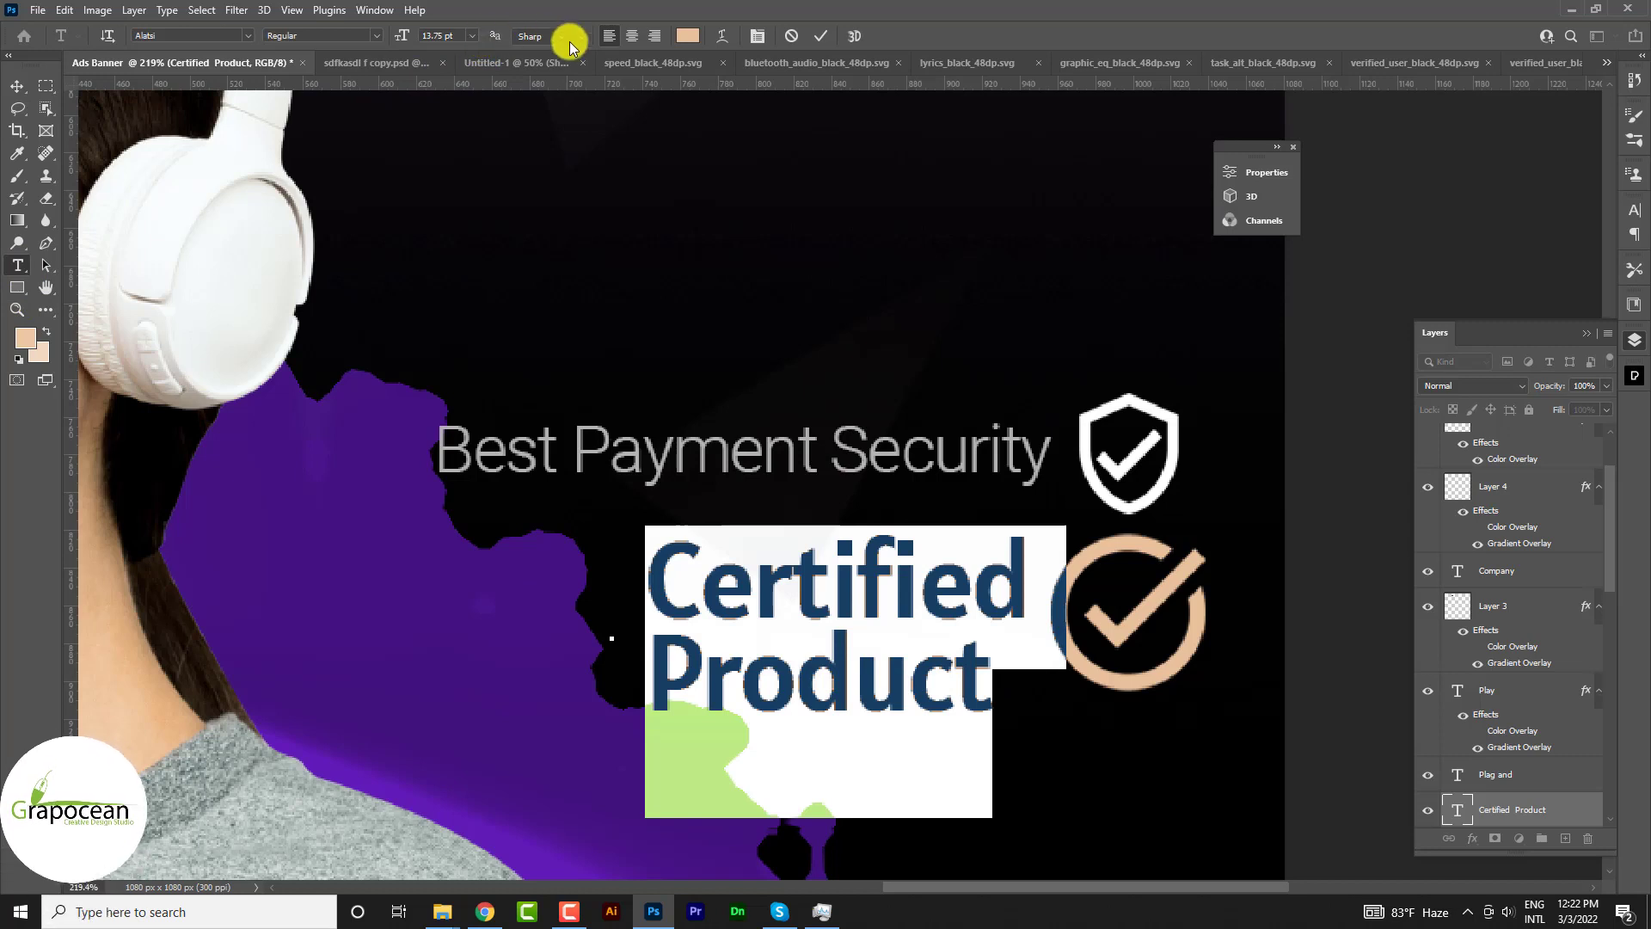
pyautogui.click(656, 36)
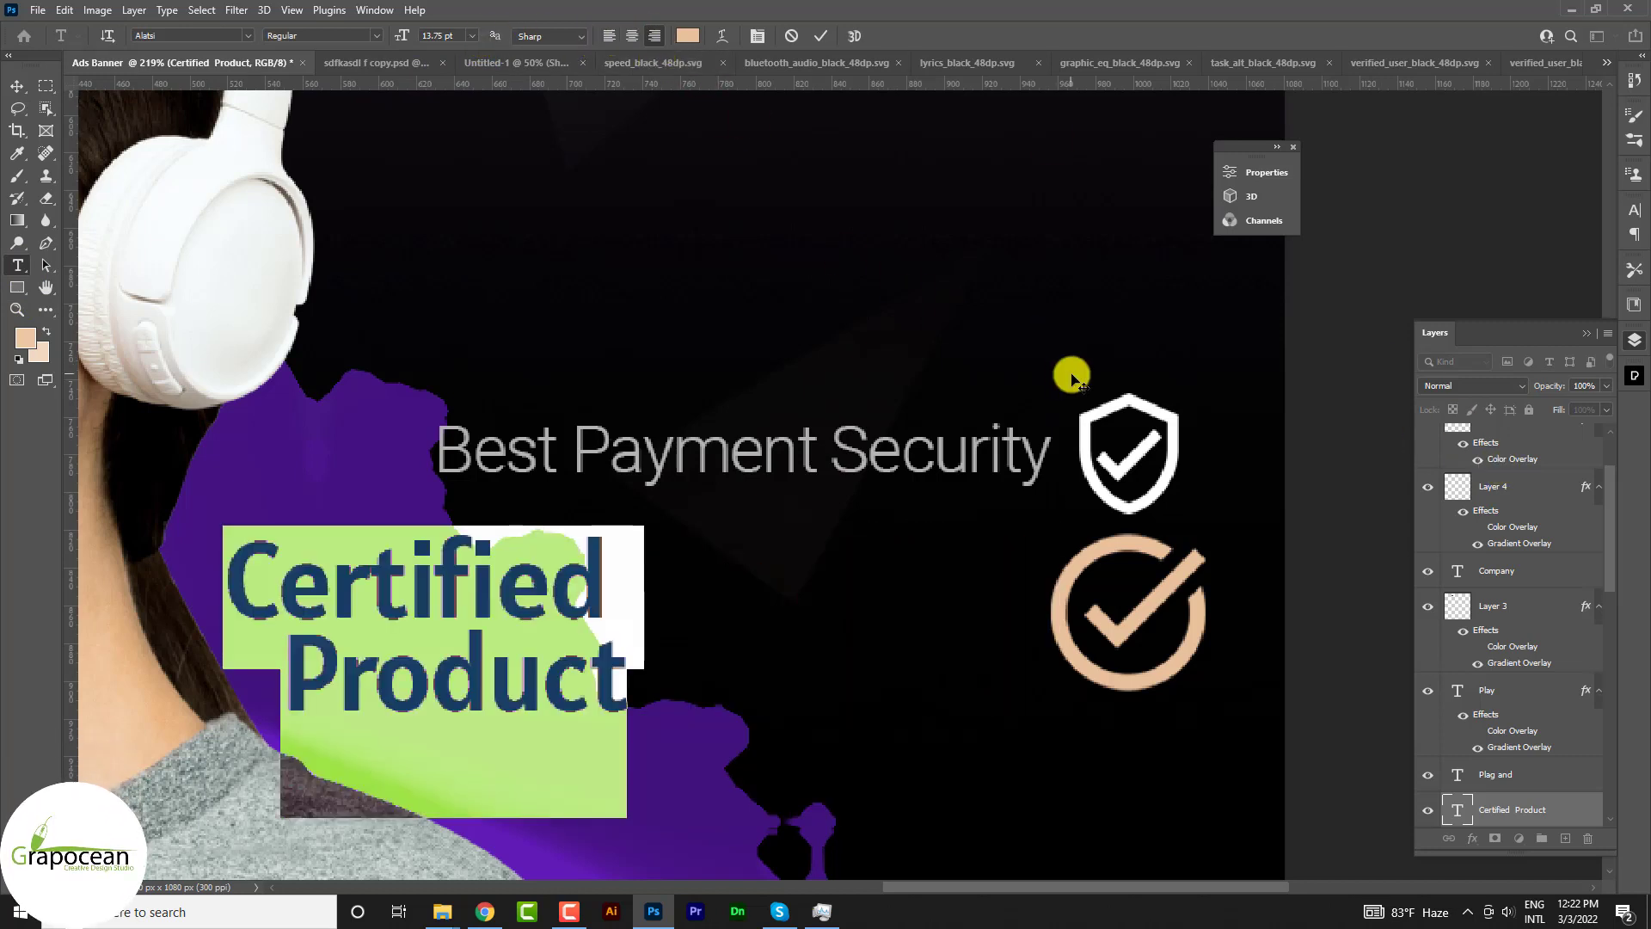
pyautogui.click(599, 604)
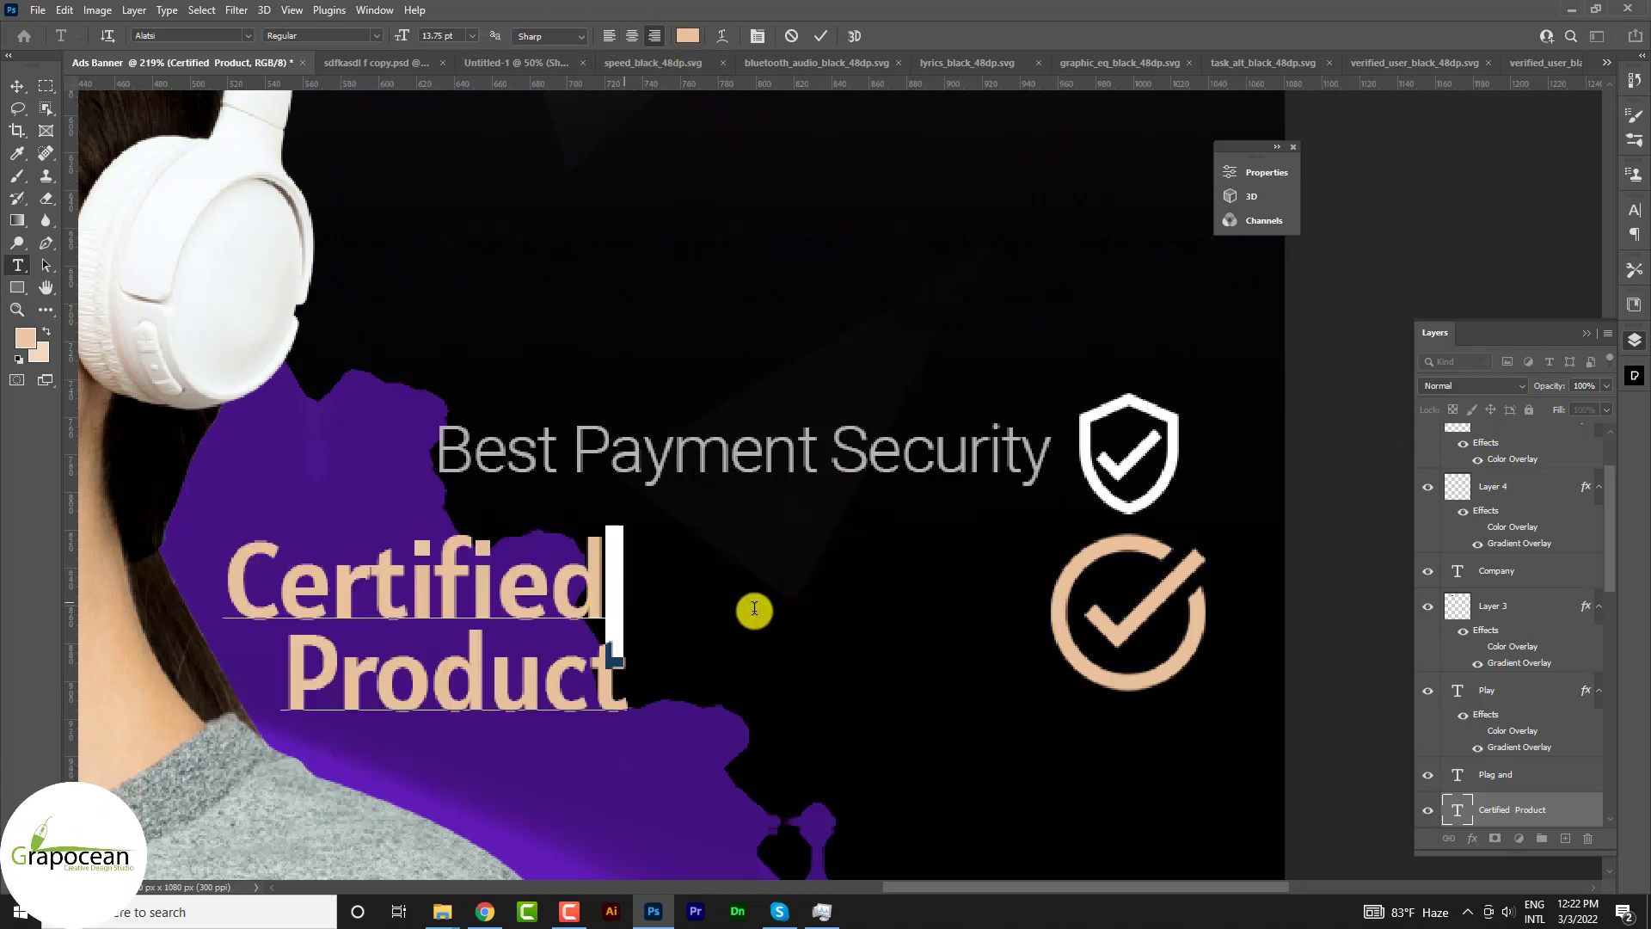
pyautogui.hotkey('ctrl', 'Return')
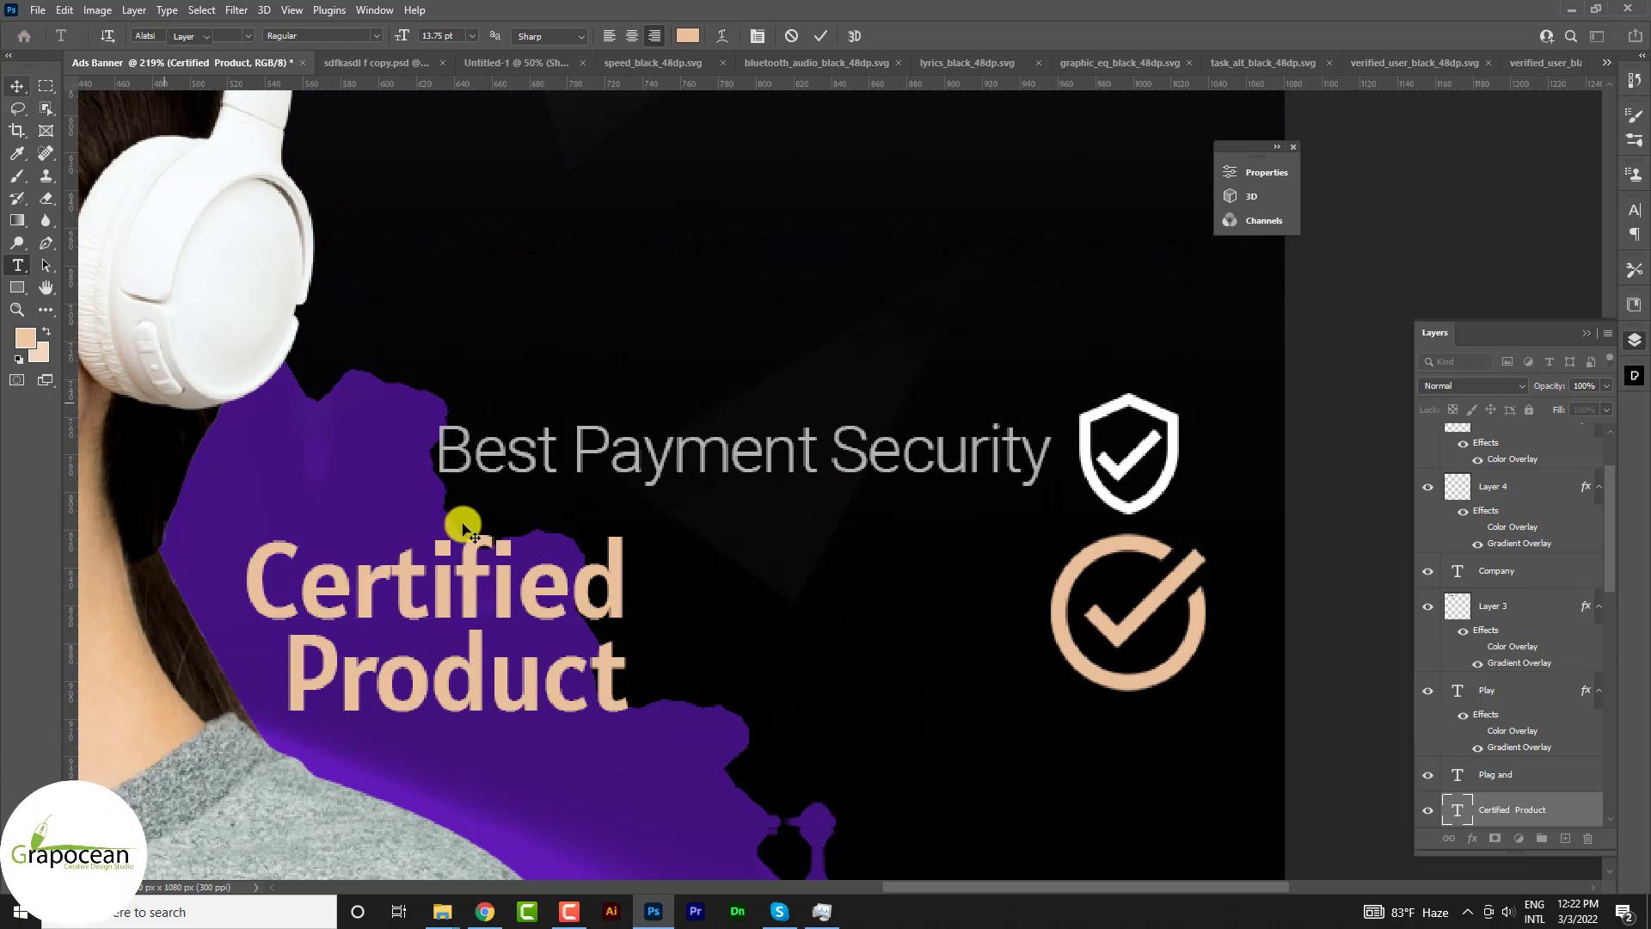
# - Move the title beside the check icon and nudge the icon left against it
pyautogui.press('v')
pyautogui.moveTo(464, 431)
pyautogui.mouseDown()
pyautogui.moveTo(1017, 614)
pyautogui.moveTo(1019, 727)
pyautogui.mouseUp()
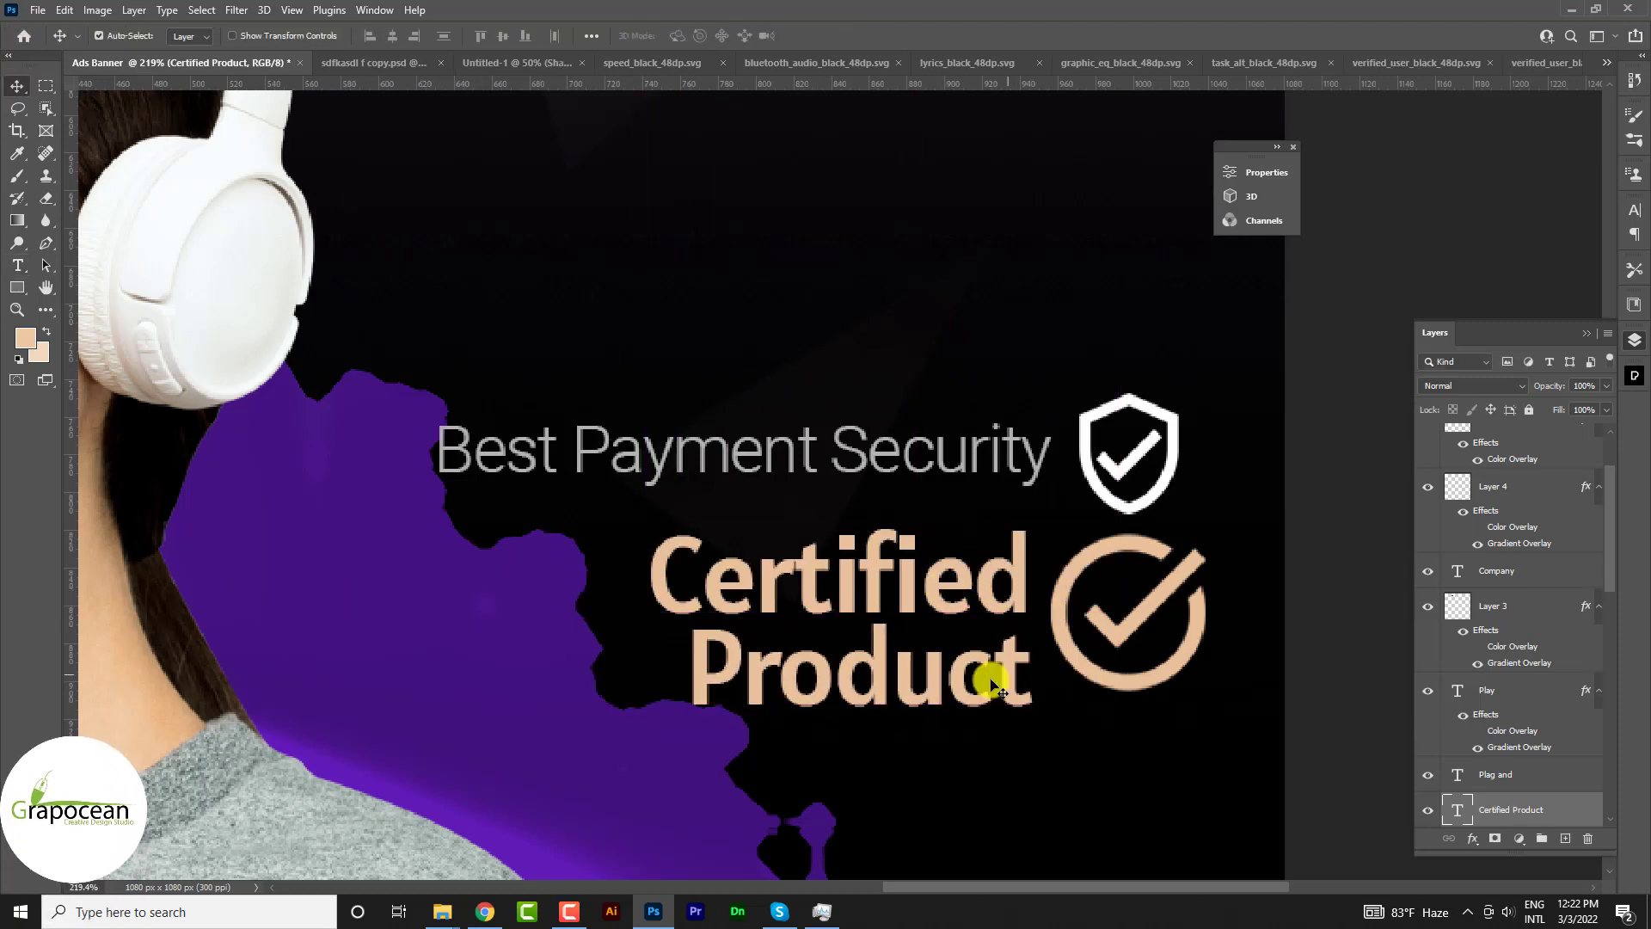
pyautogui.hotkey('ctrl', 't')
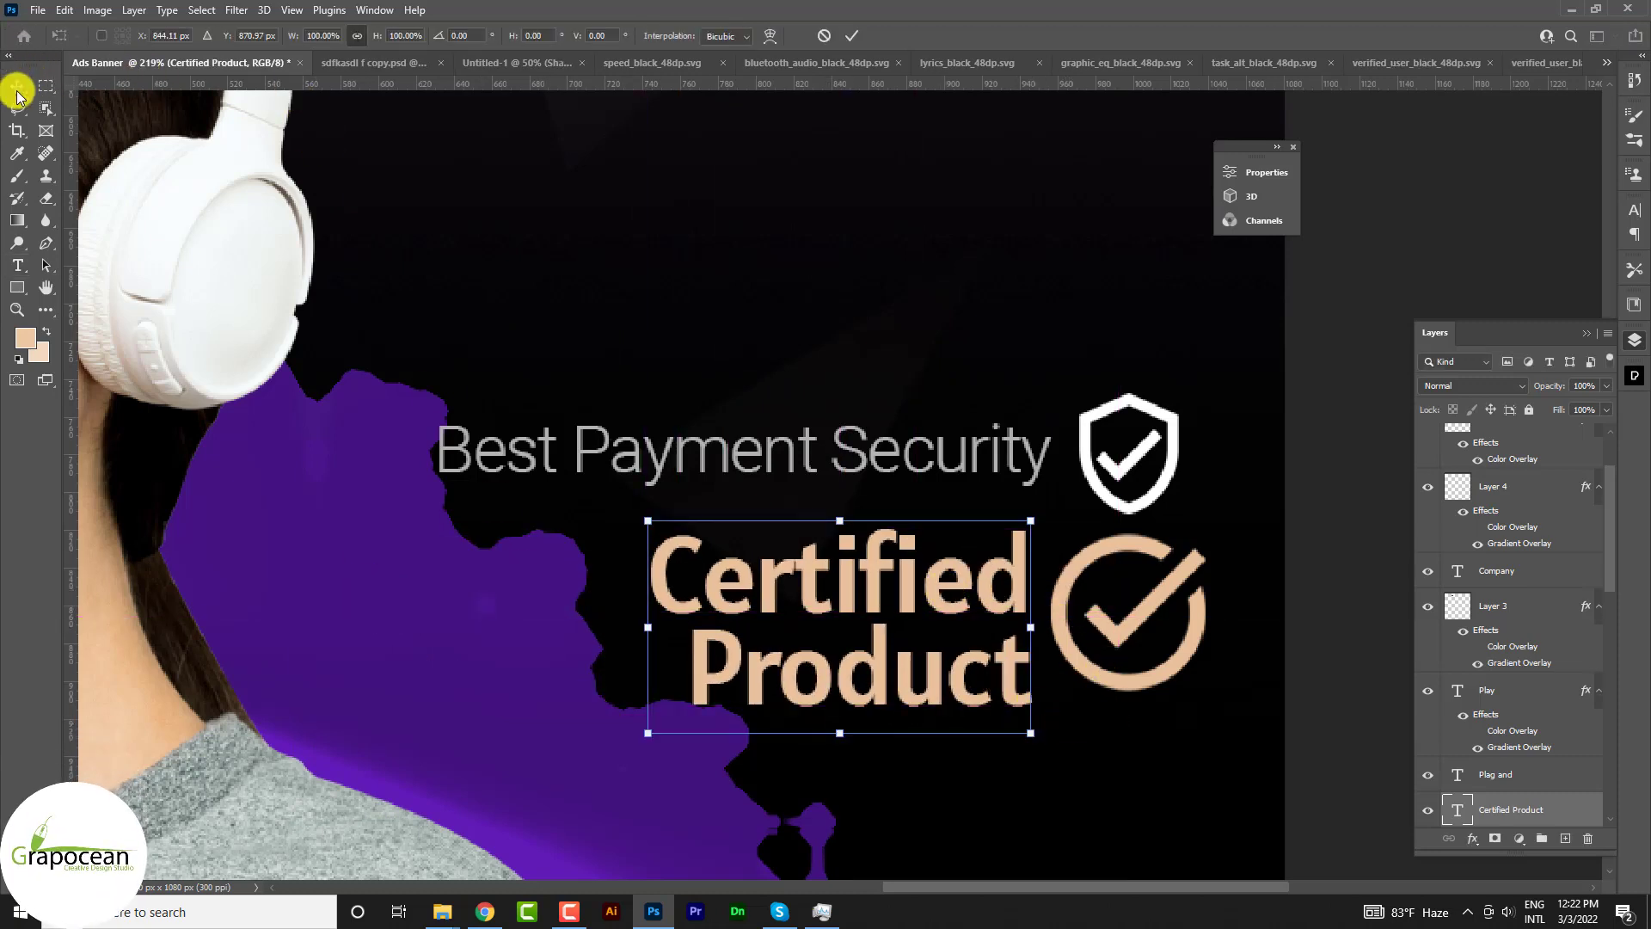
pyautogui.press('Return')
pyautogui.moveTo(995, 472); pyautogui.dragTo(972, 482)
# - Duplicate the Certified Product title layer and rasterize the copy's type
pyautogui.click(1634, 340)
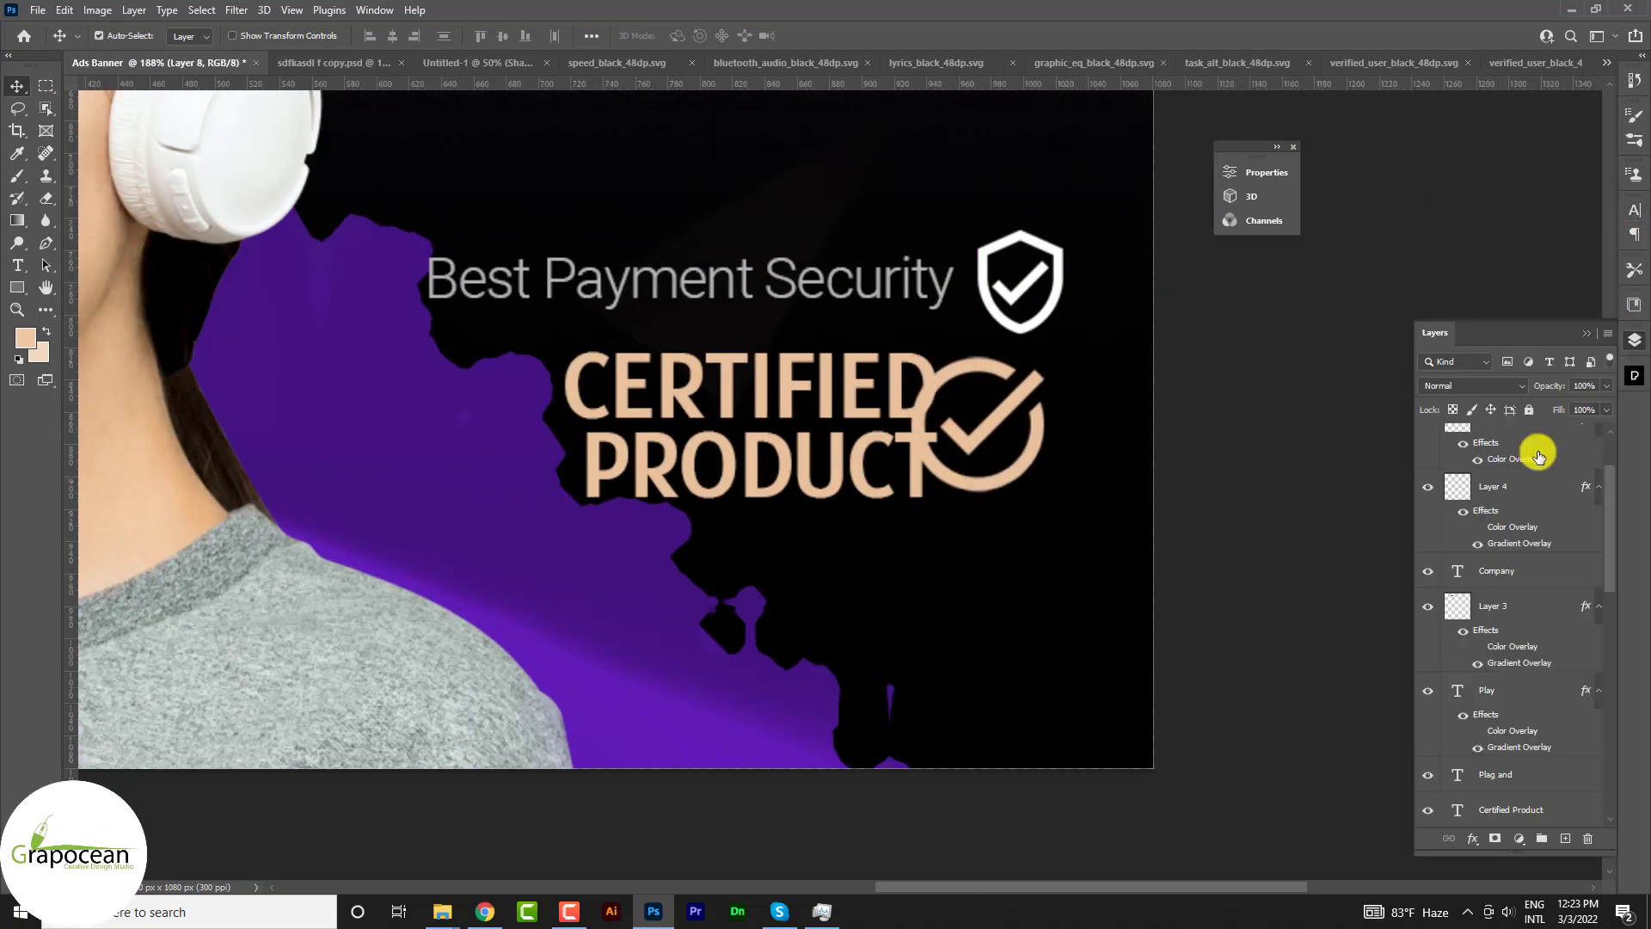
pyautogui.keyDown('alt'); pyautogui.click(925, 473); pyautogui.keyUp('alt')
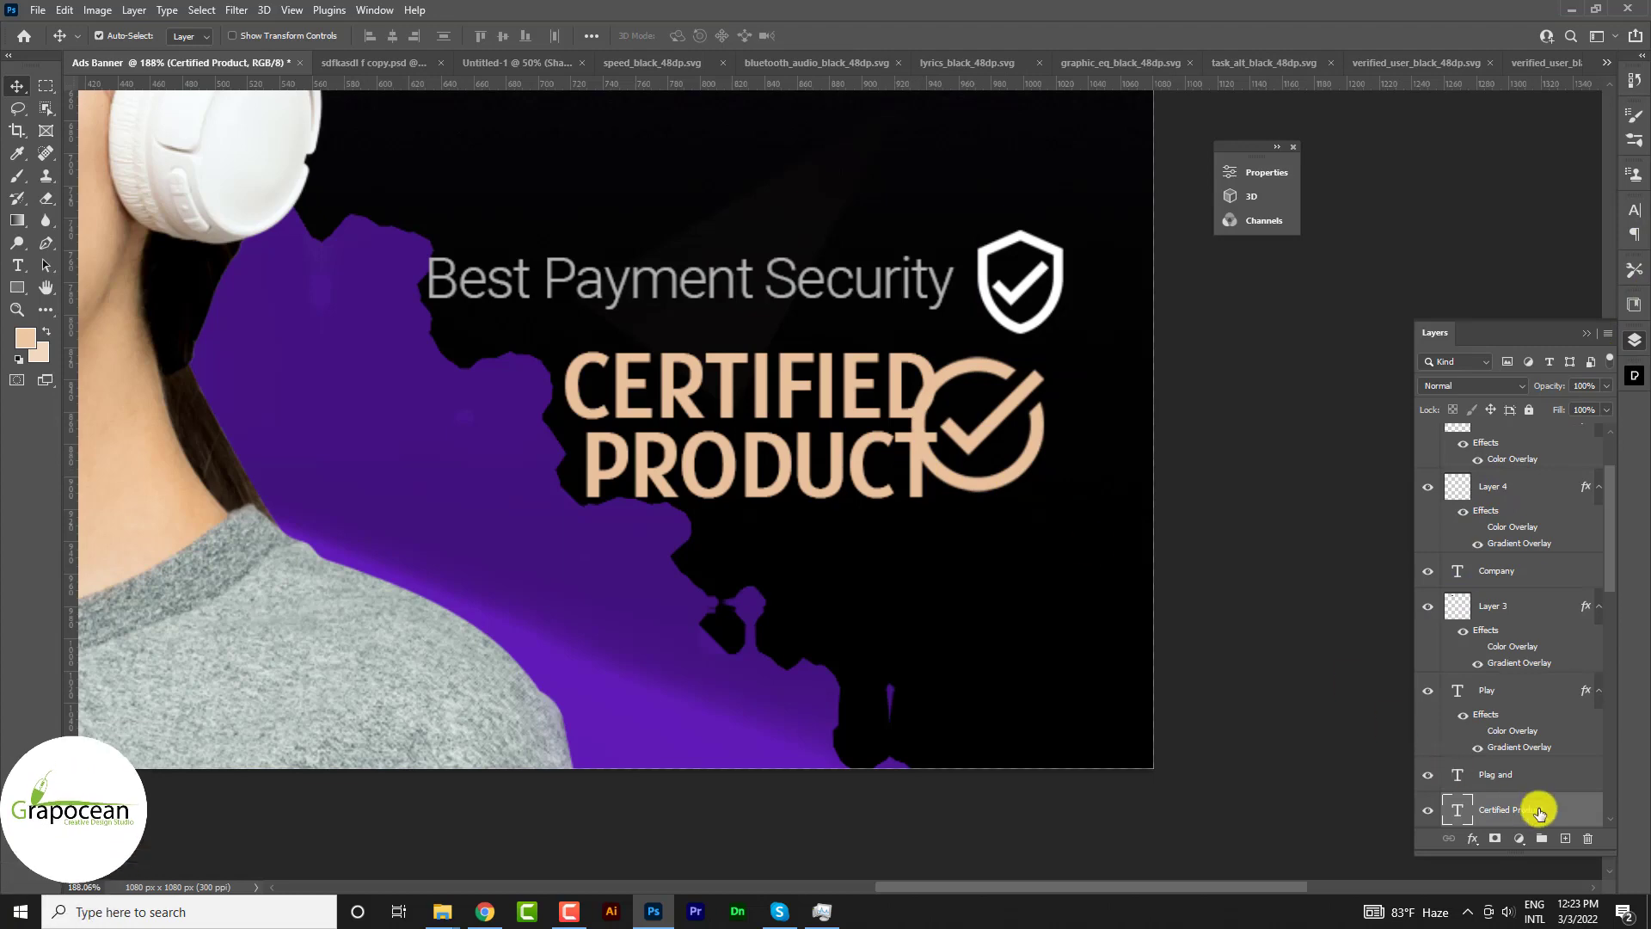
pyautogui.scroll(-3, 1541, 813)
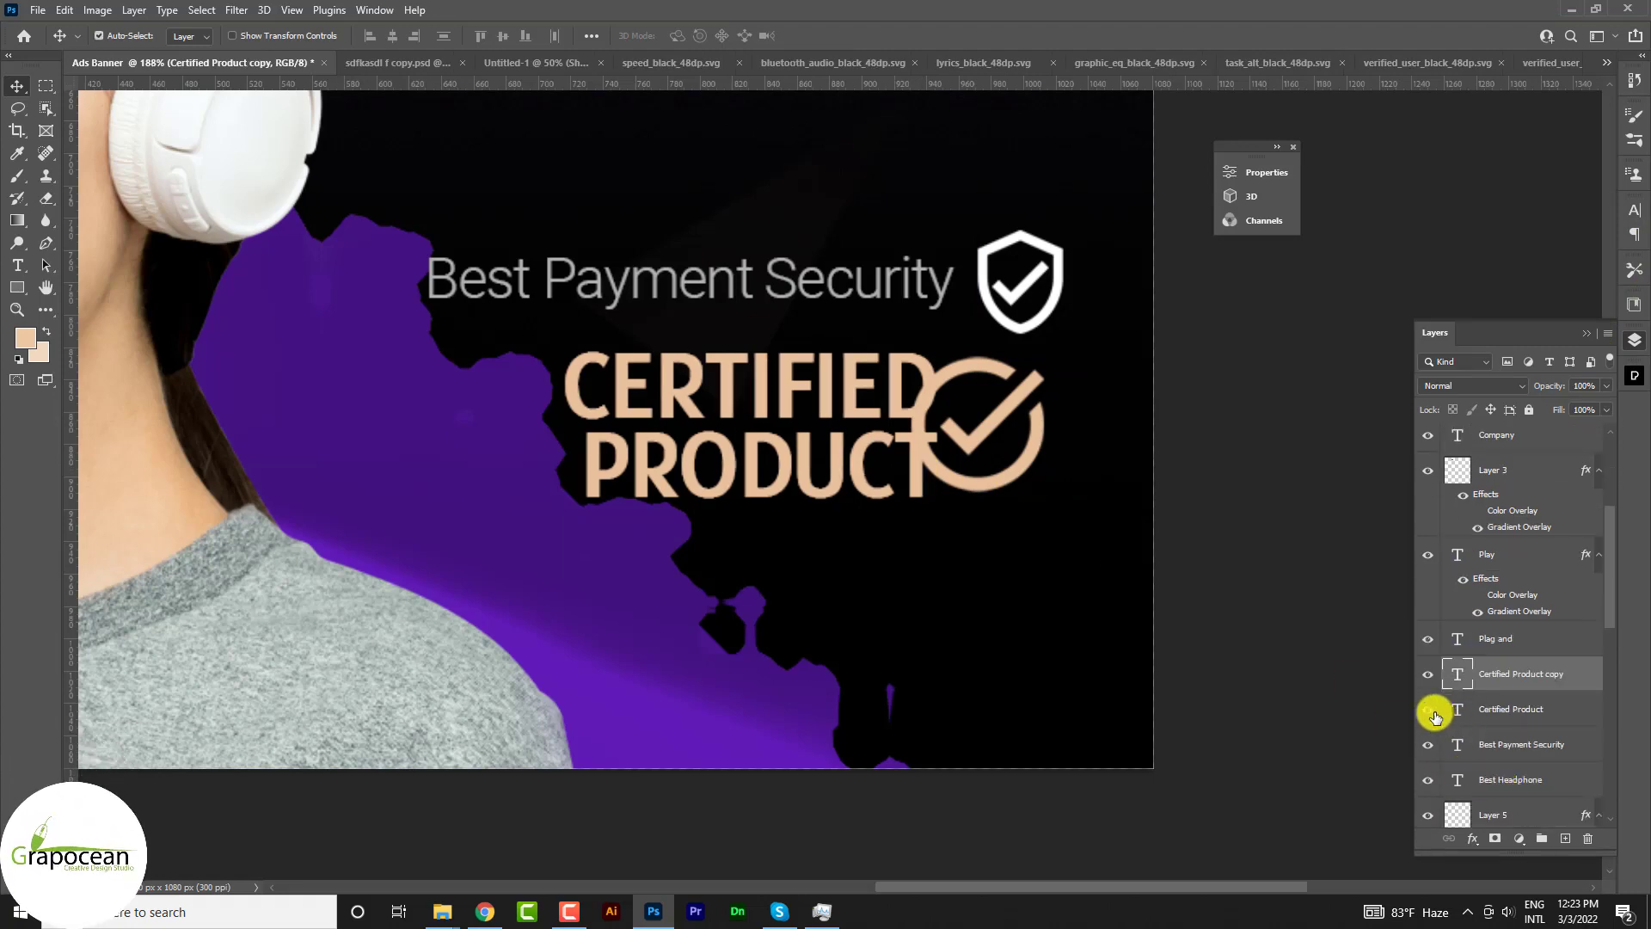
pyautogui.rightClick(1547, 683)
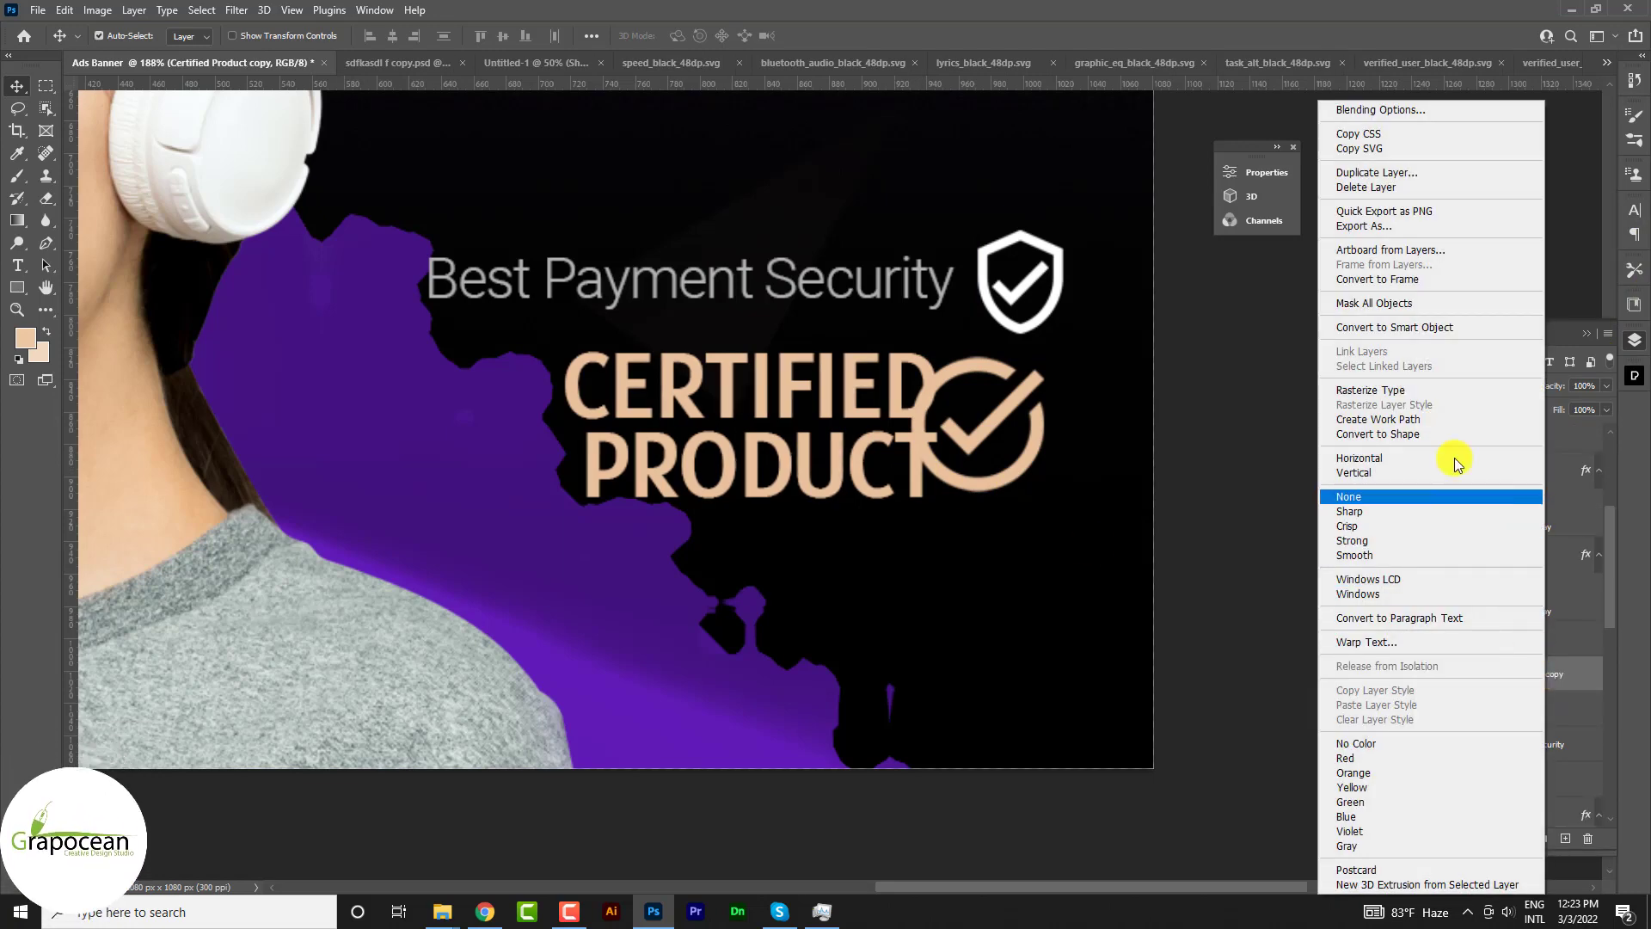
pyautogui.click(1405, 390)
# - Load the check icon as an expanded selection, hide the original title, and mask the rasterized copy
pyautogui.click(1034, 423)
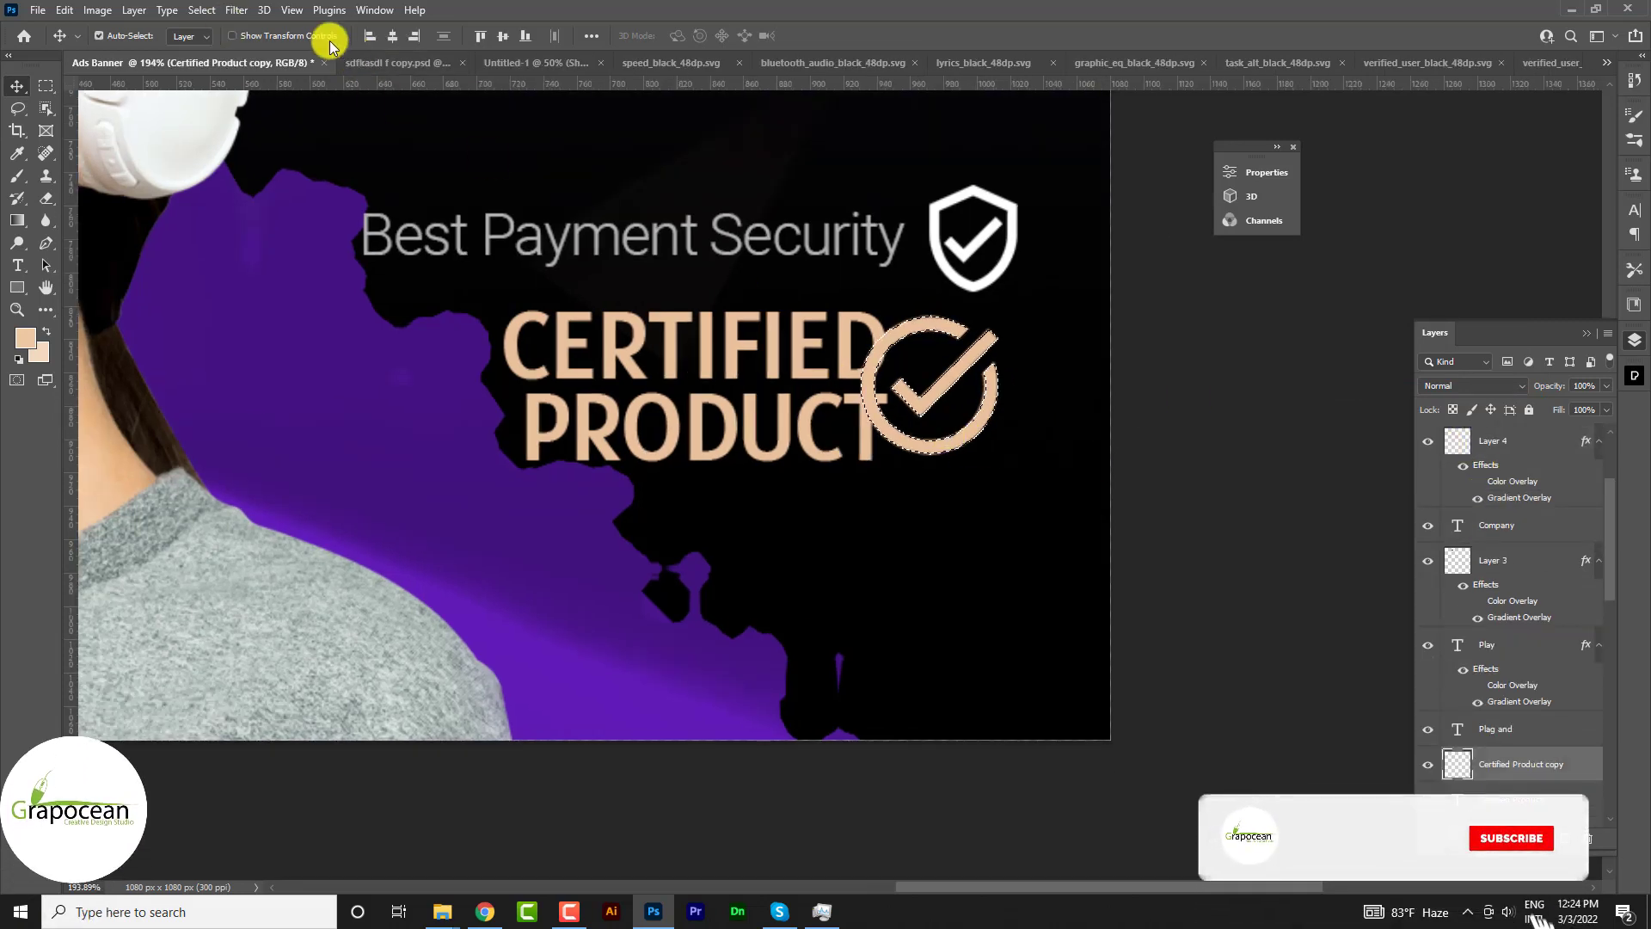
pyautogui.click(203, 10)
pyautogui.moveTo(258, 270)
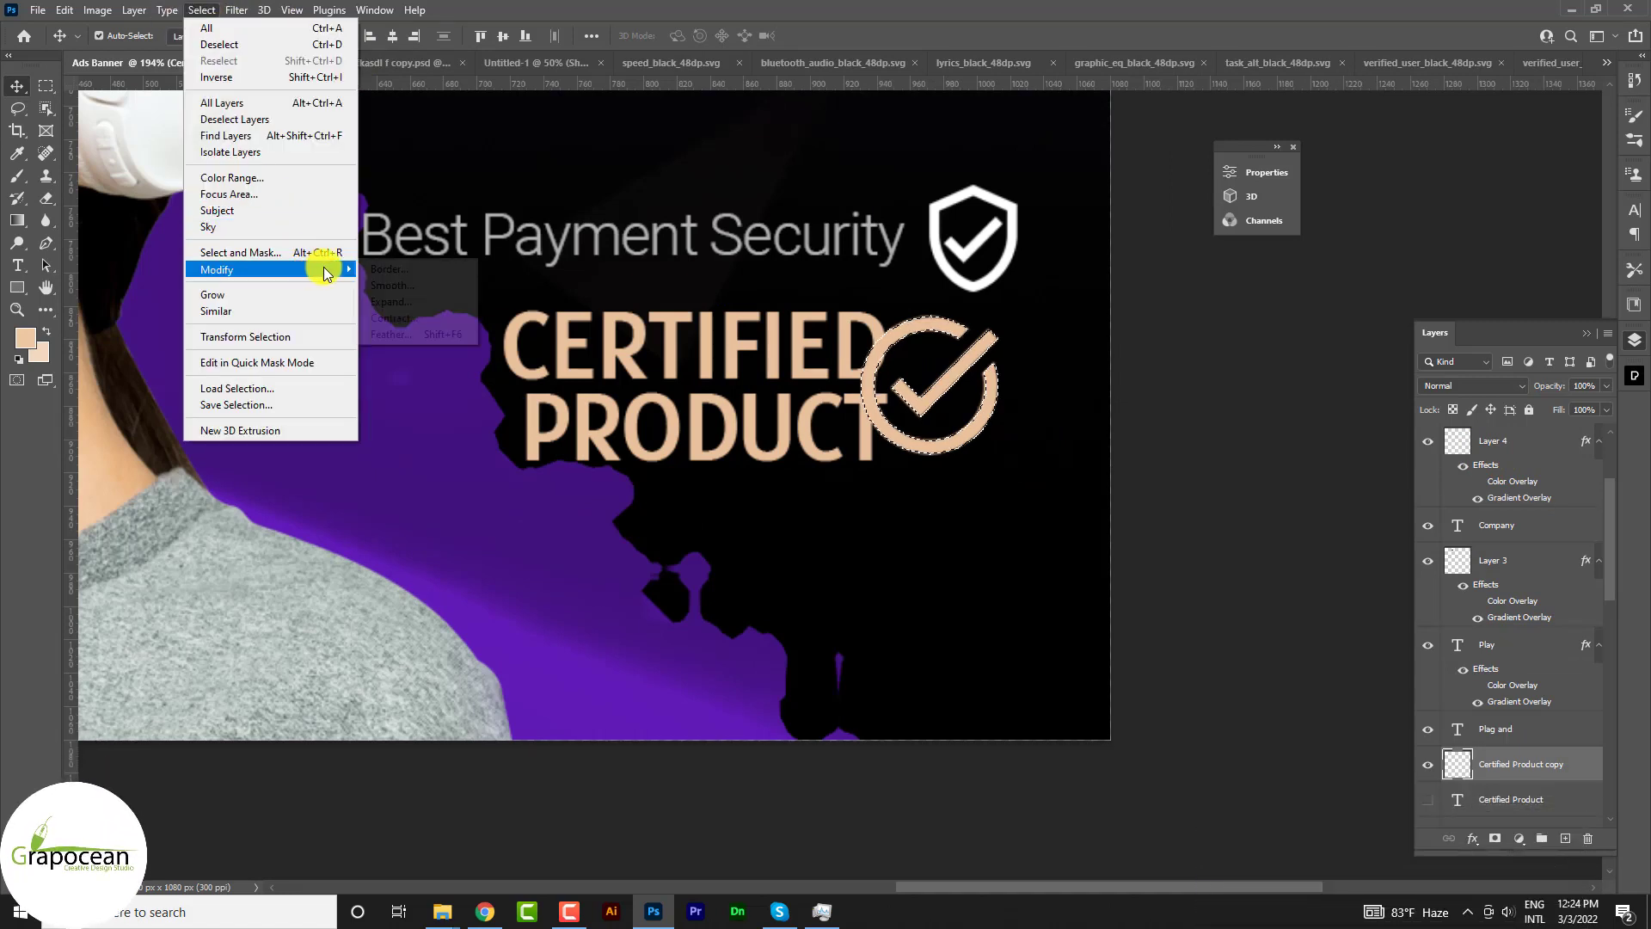
pyautogui.click(406, 301)
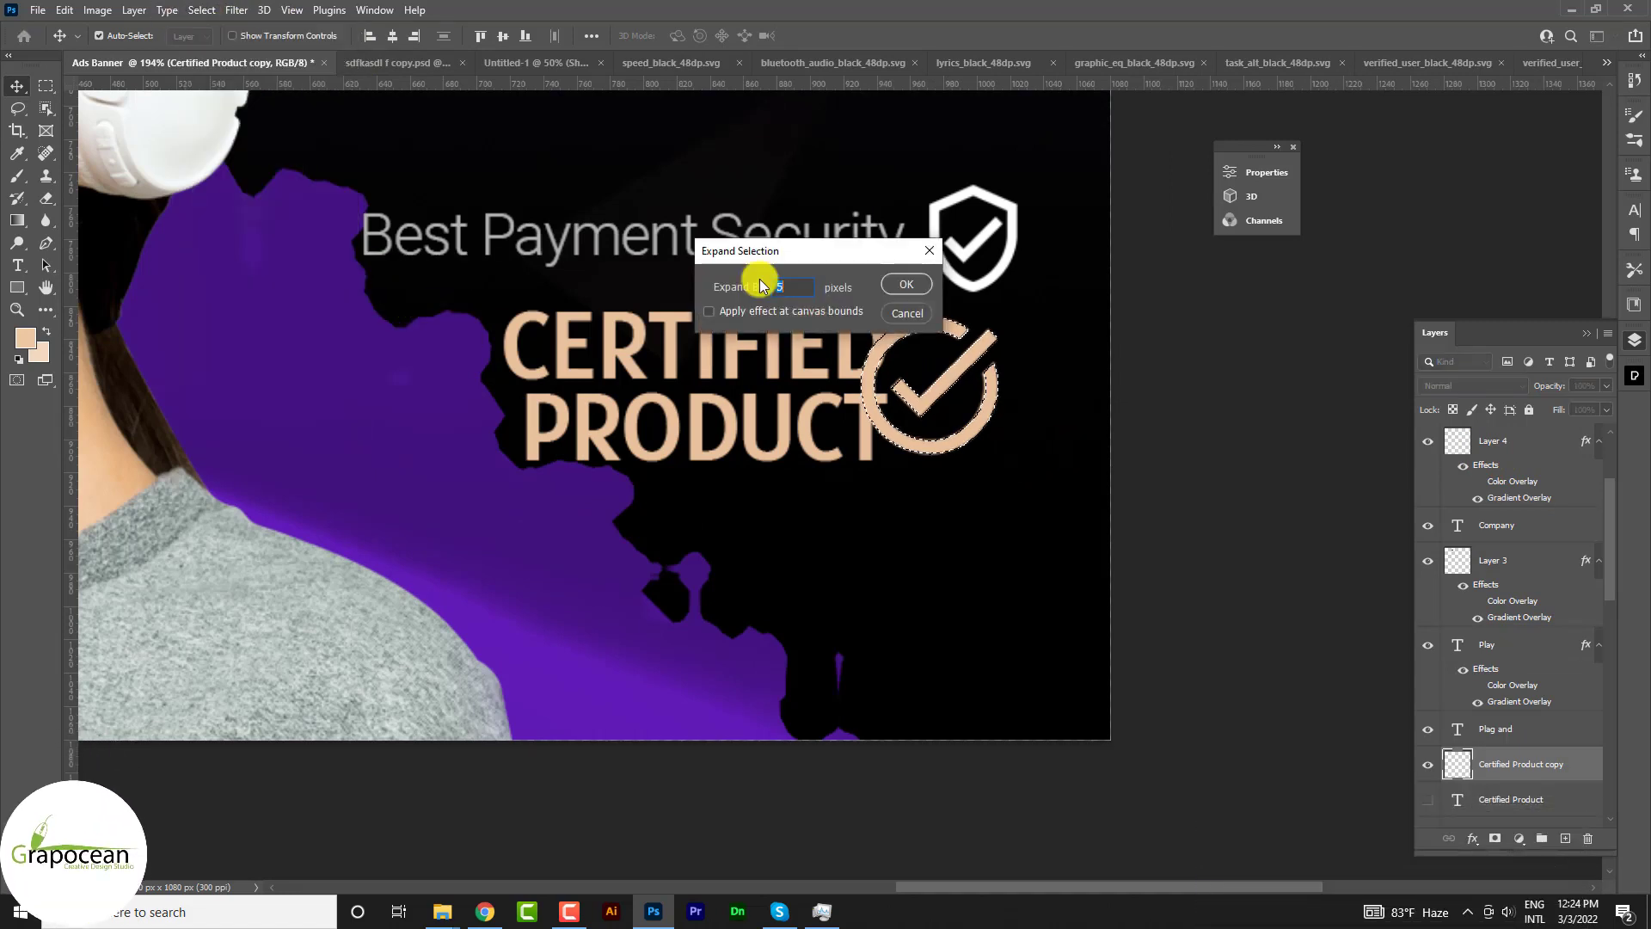
pyautogui.press('Return')
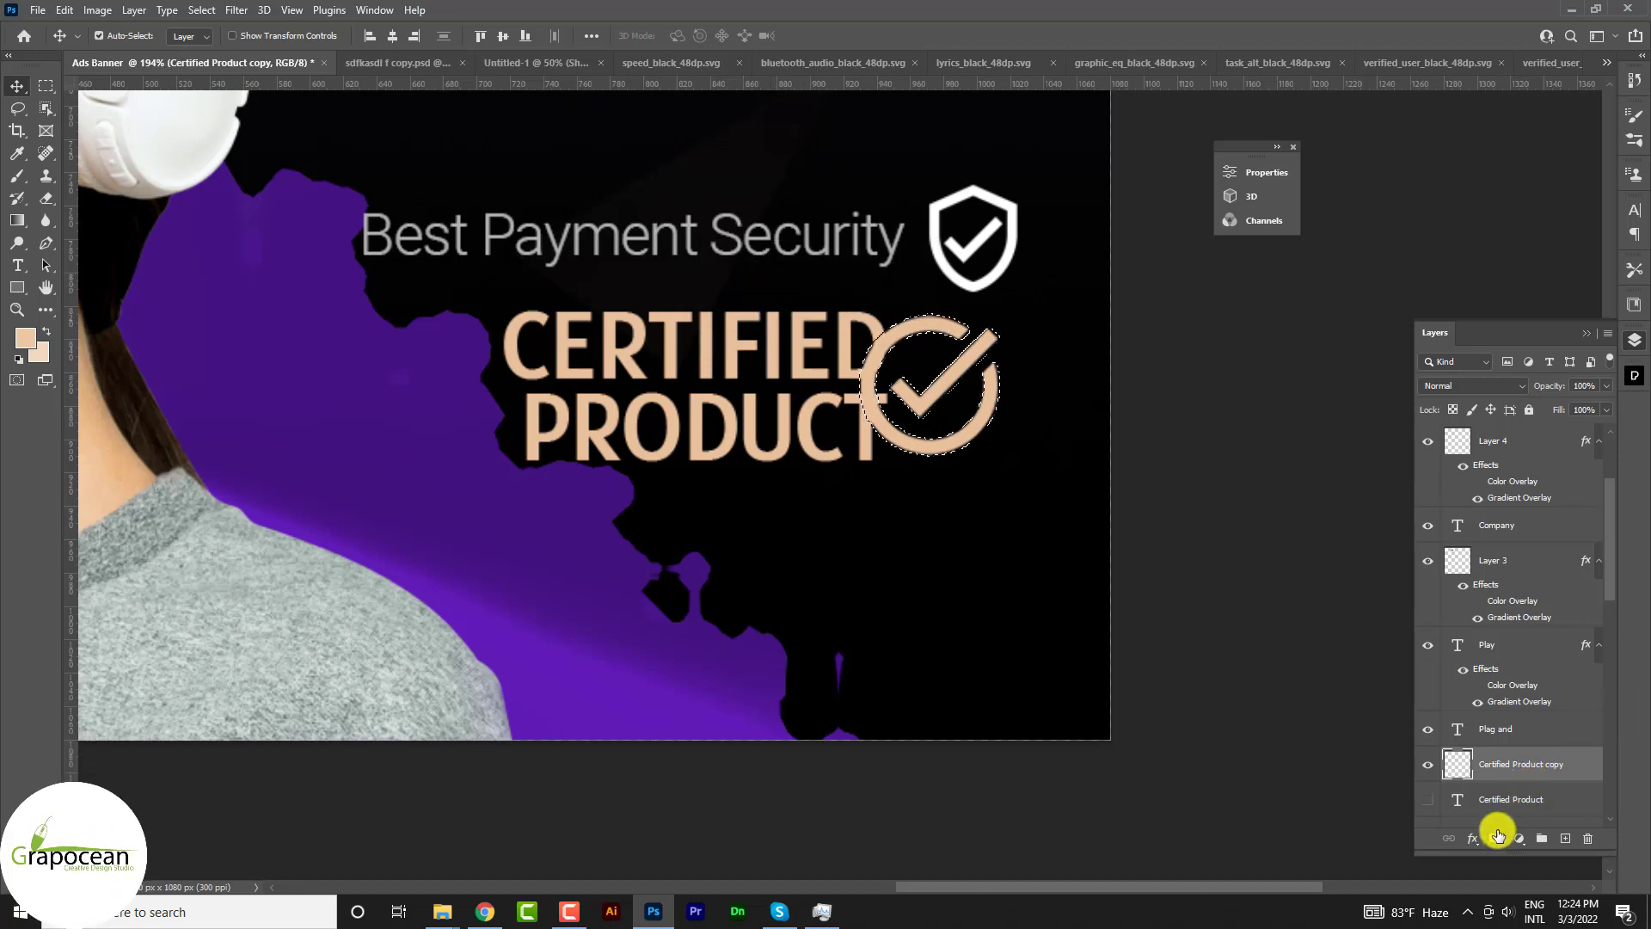
pyautogui.click(1437, 802)
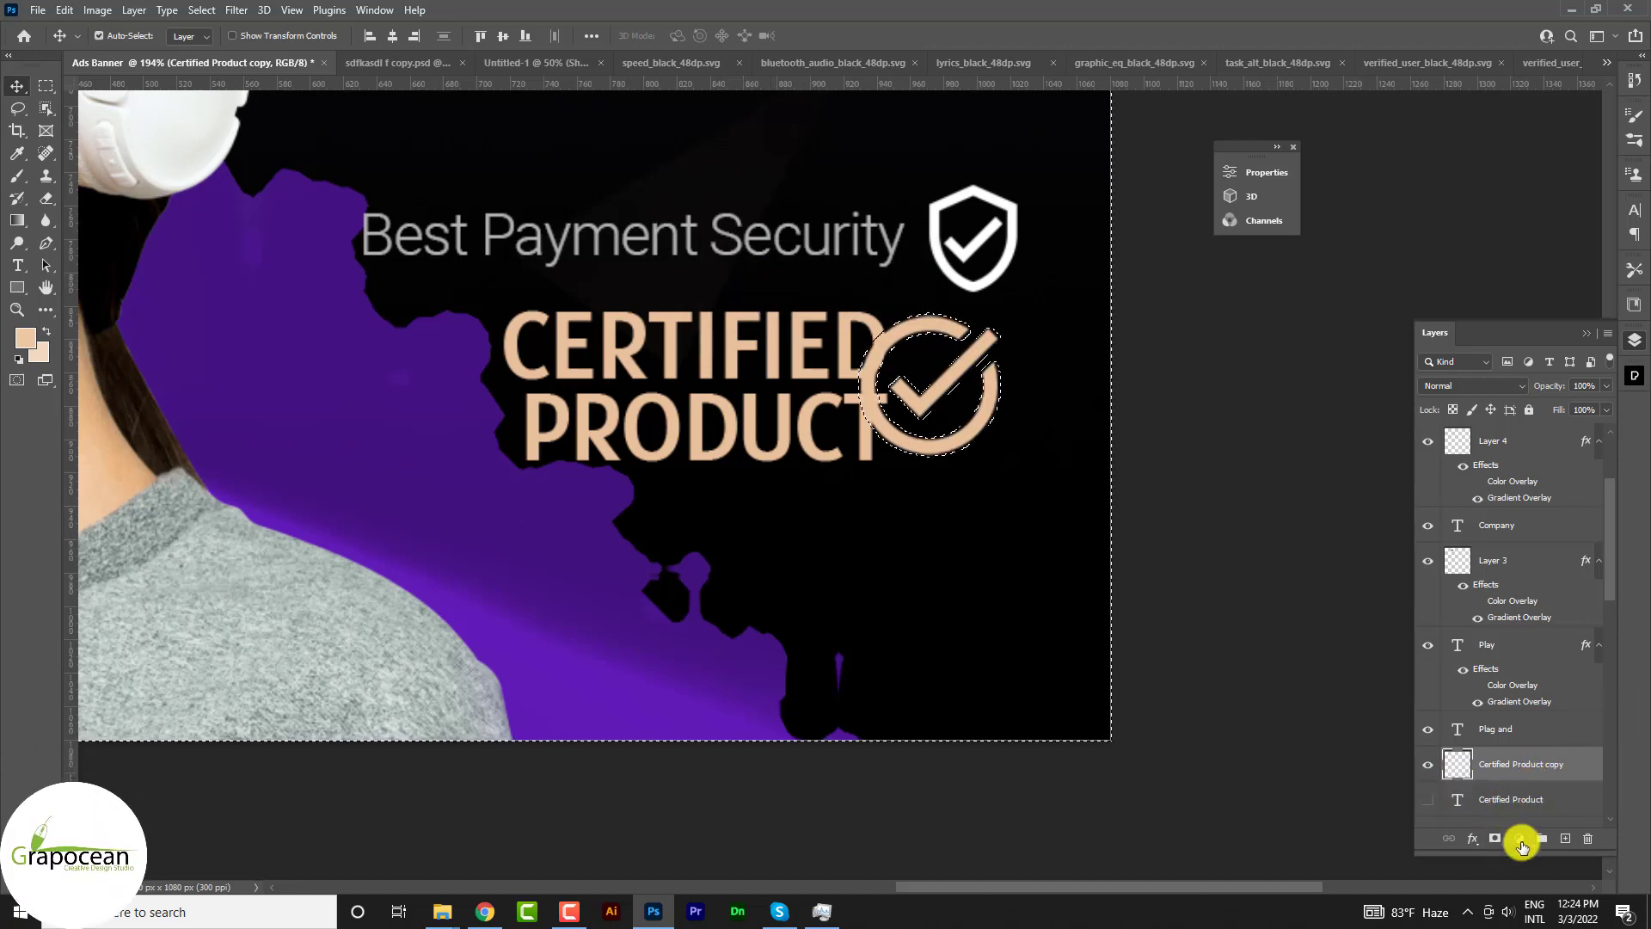
pyautogui.click(1496, 838)
pyautogui.scroll(-5, 882, 503)
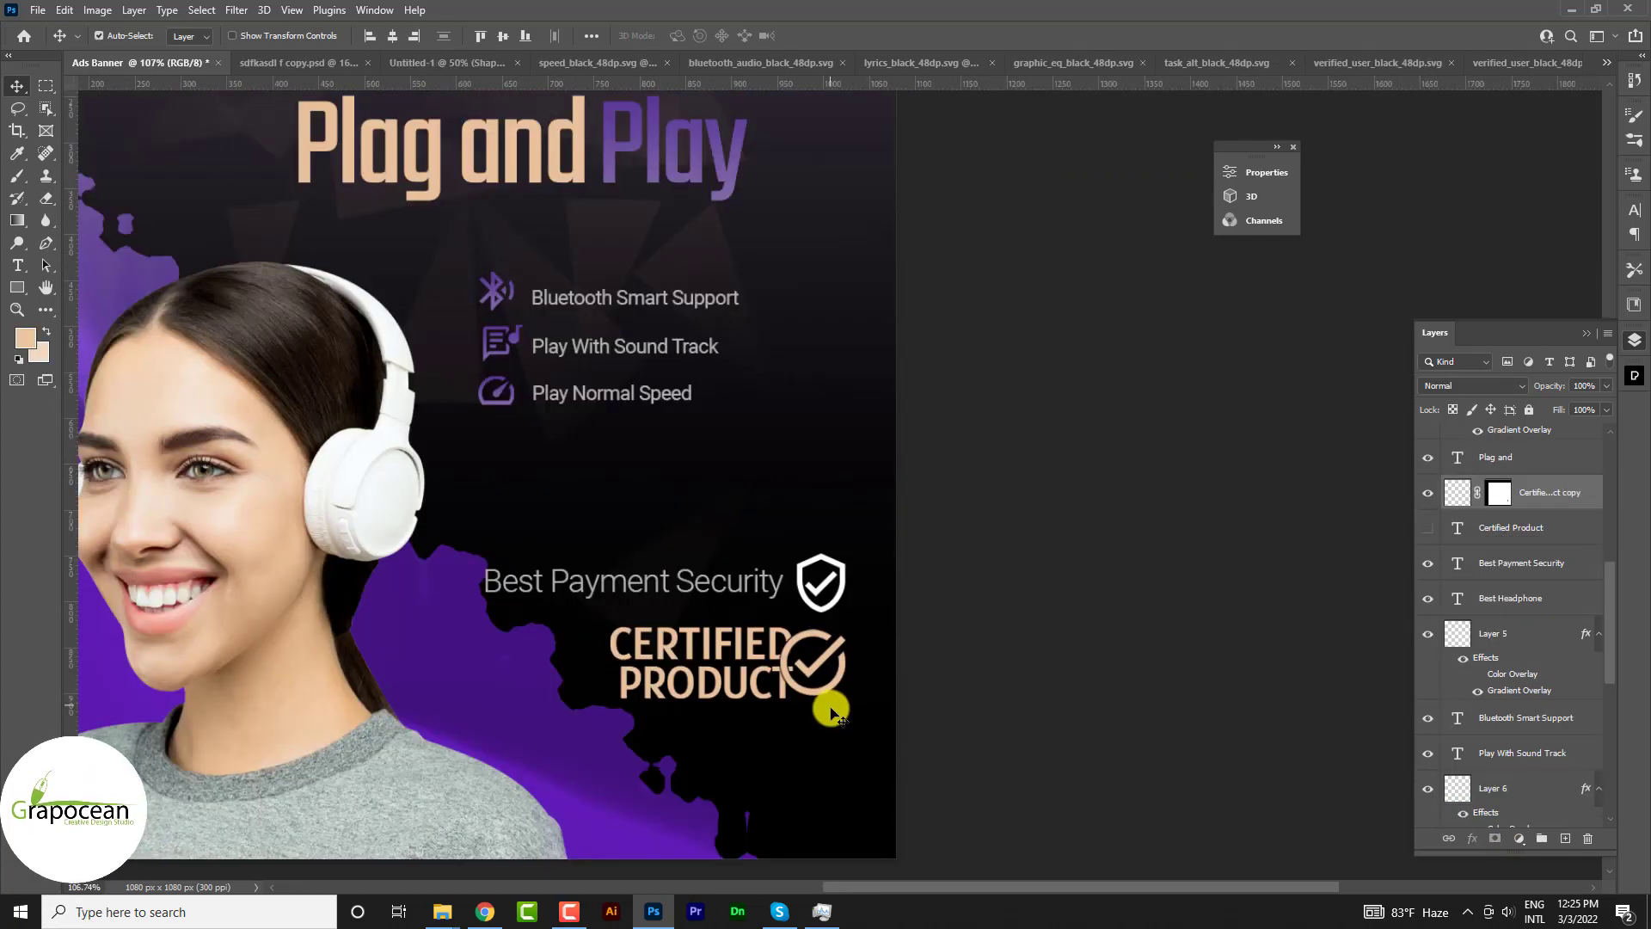
pyautogui.scroll(3, 777, 701)
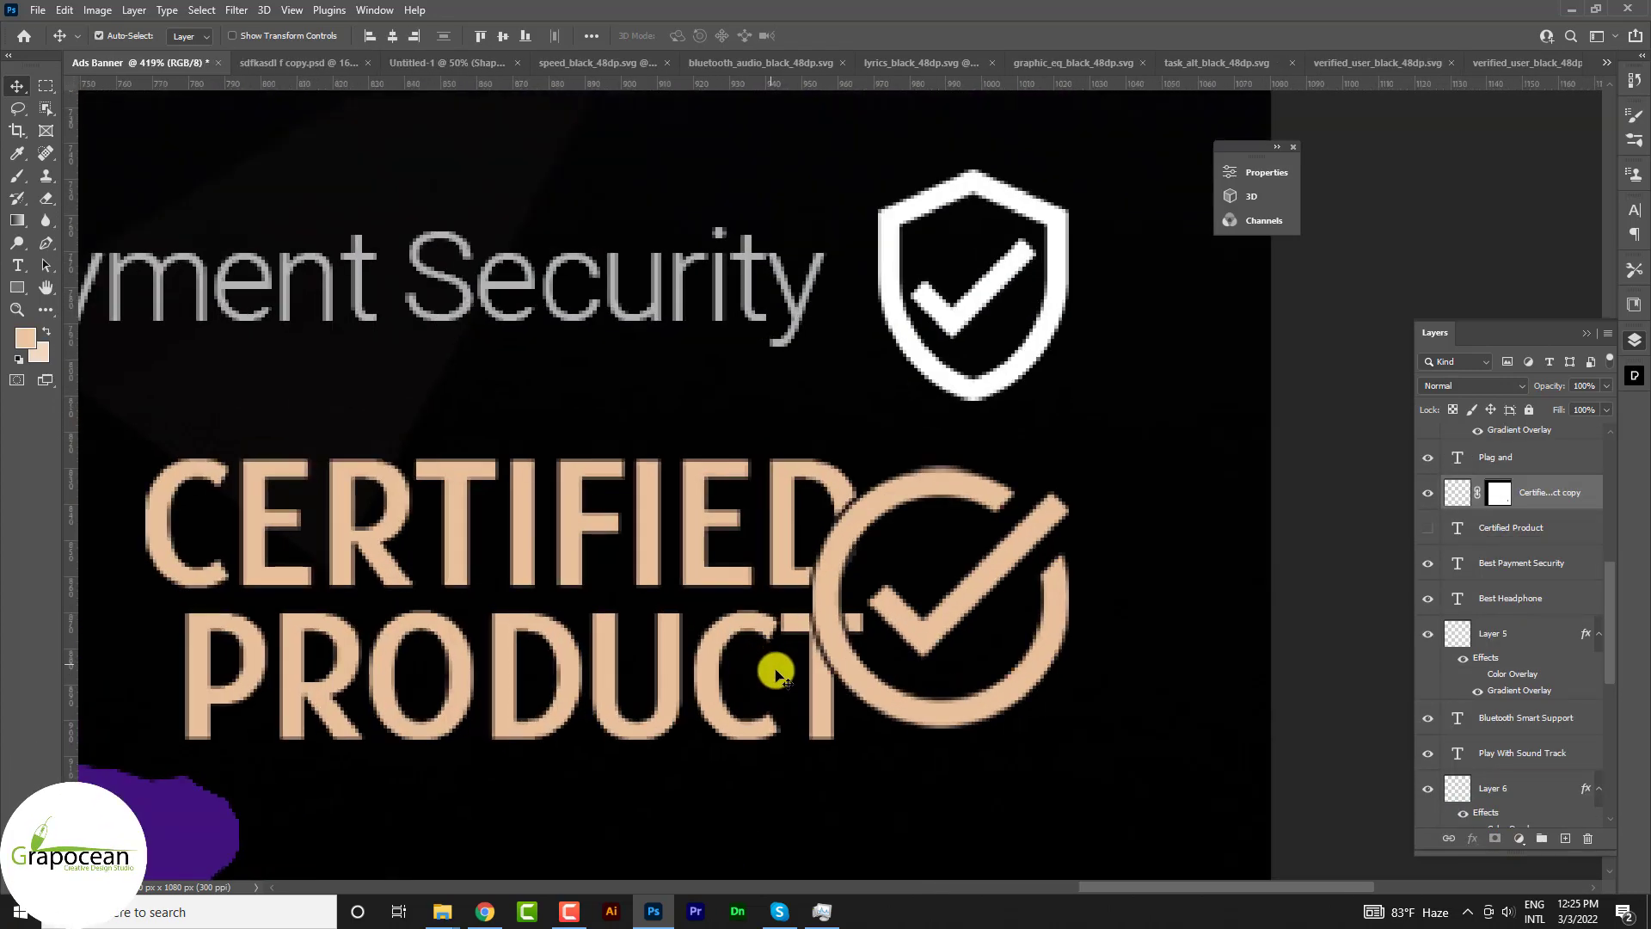
pyautogui.scroll(-4, 808, 689)
pyautogui.scroll(2, 874, 733)
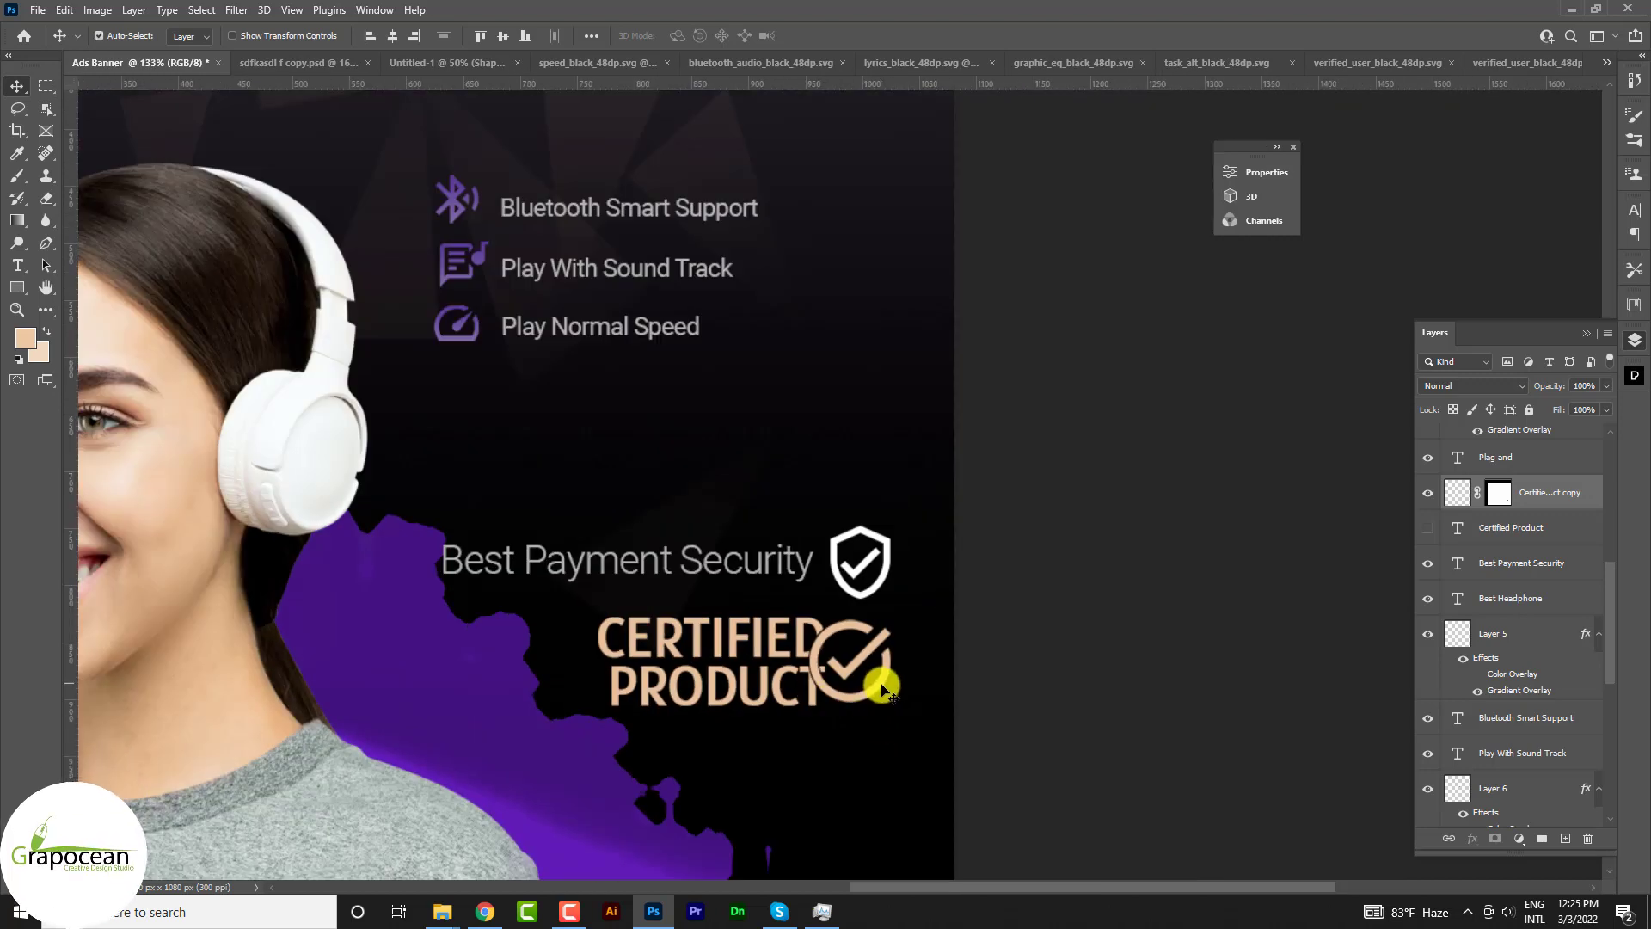
pyautogui.scroll(-2, 885, 690)
pyautogui.scroll(-1, 900, 716)
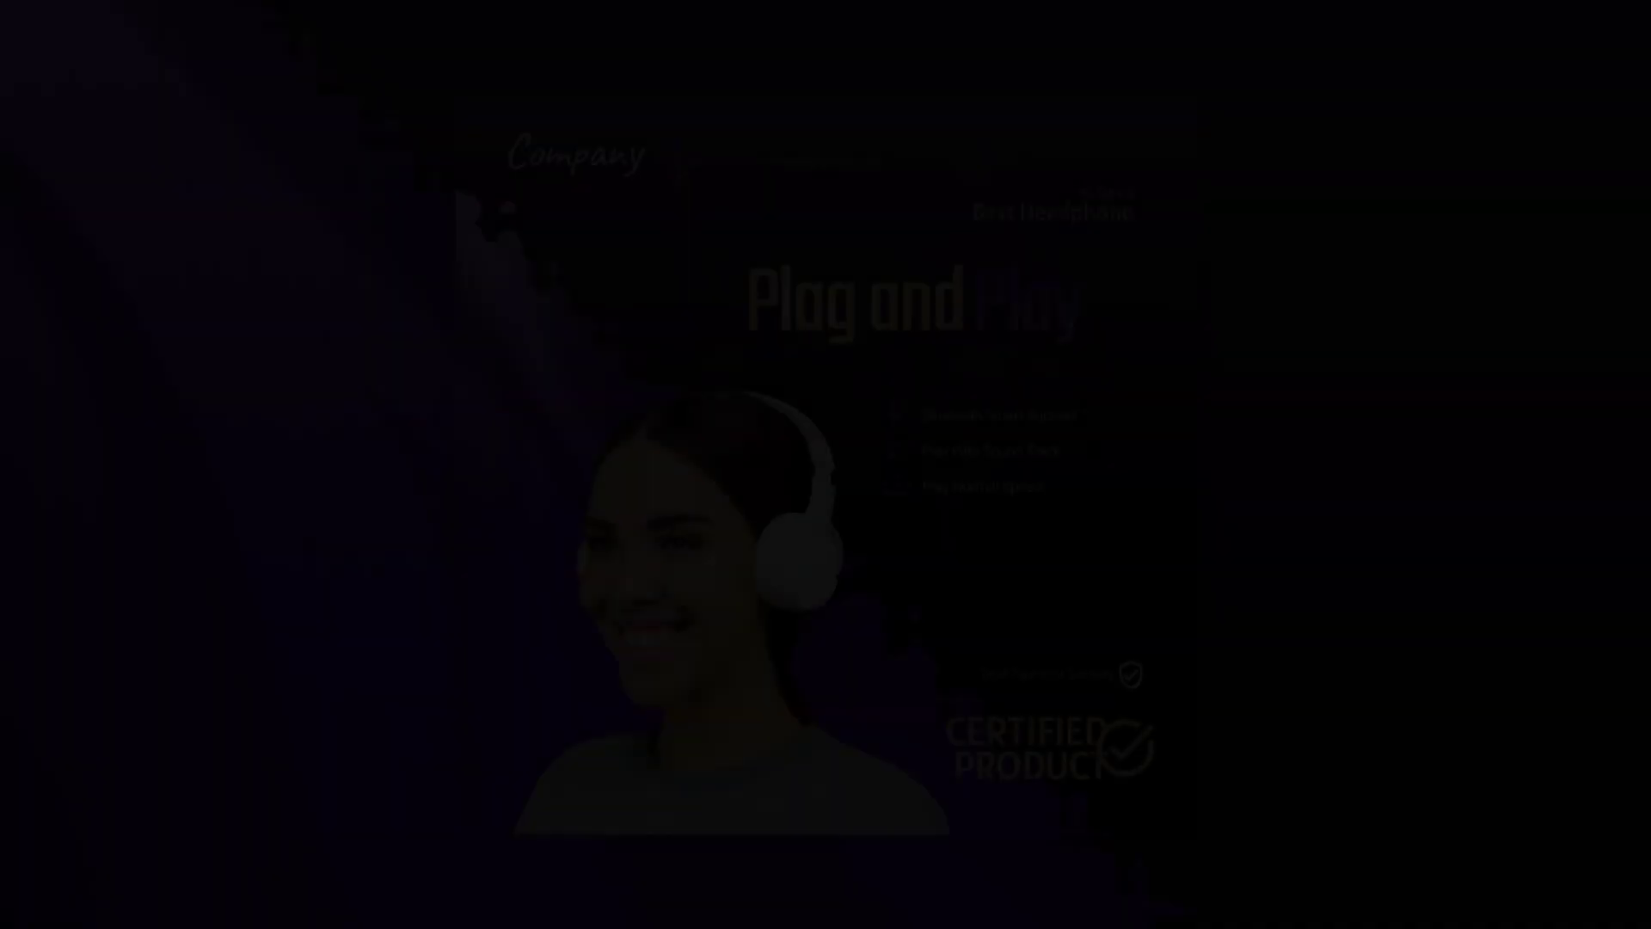